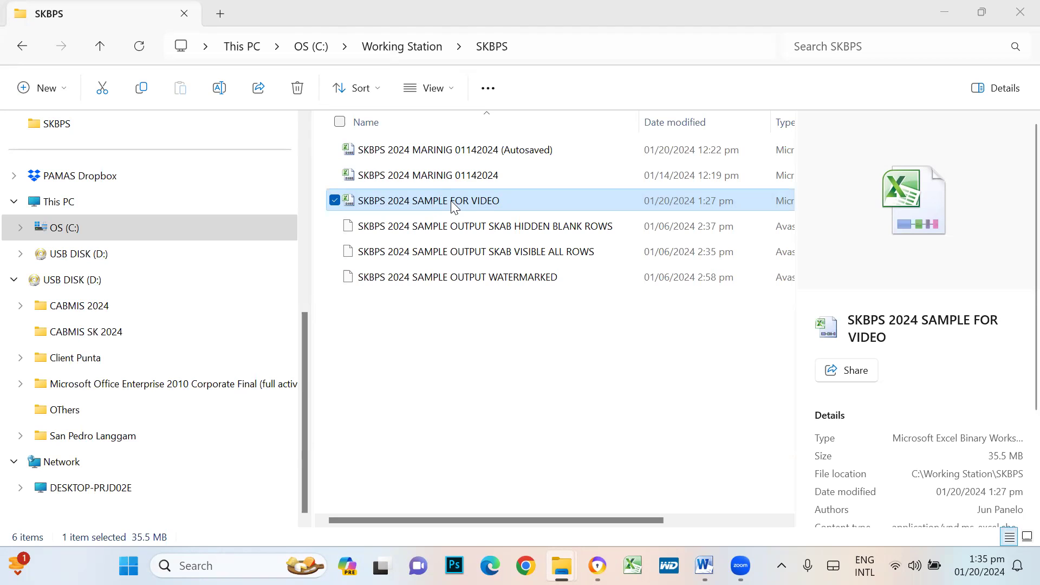
- Open the SKBPS 2024 SAMPLE FOR VIDEO workbook from the SKBPS folder in Excel
double_click(448, 202)
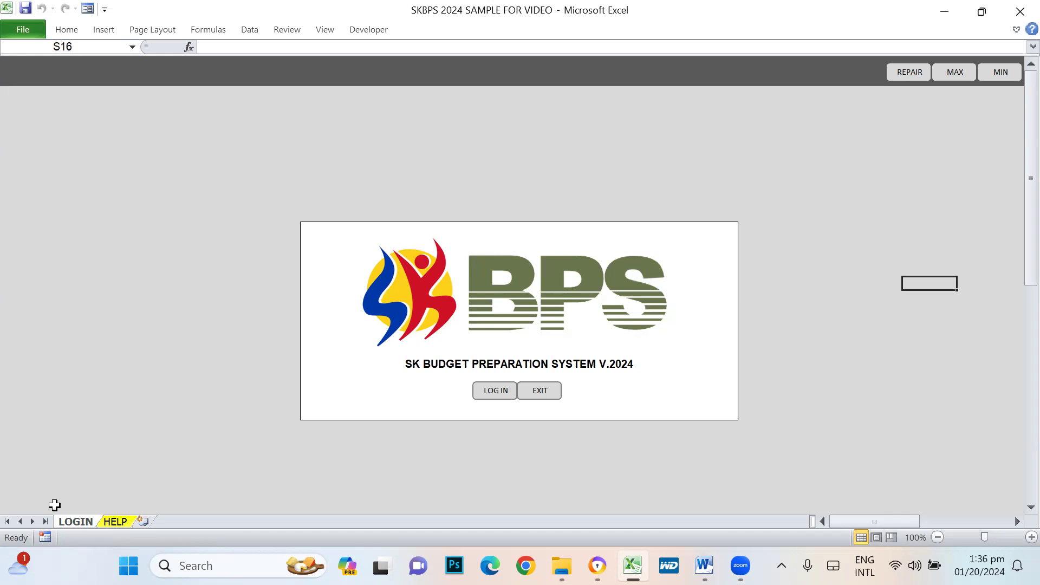
- Go over the HELP sheet's system requirements: Windows, trial-version download note and Office 2010 advice
click(114, 523)
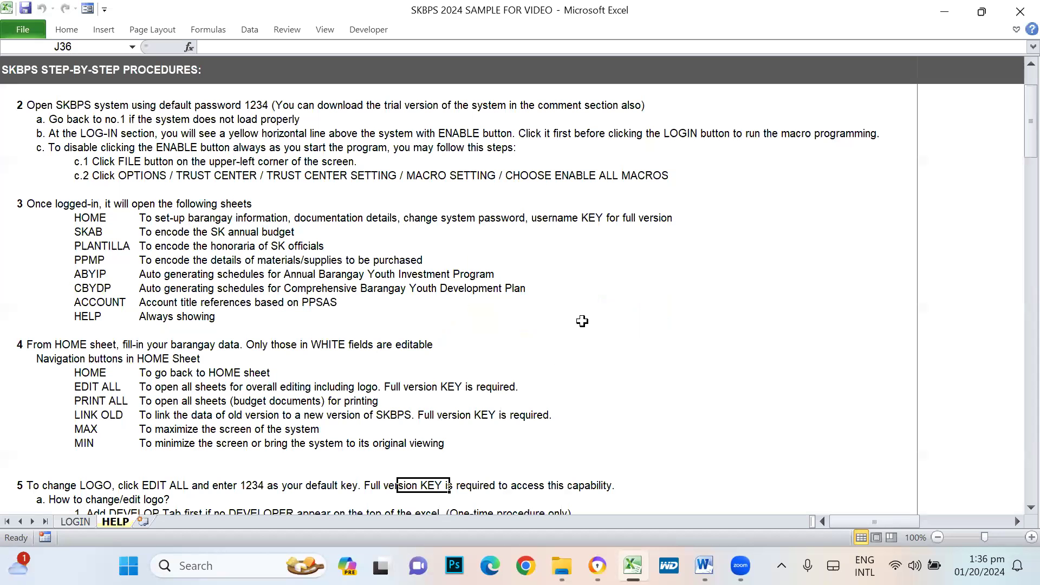
scroll(731, 355, up, 2)
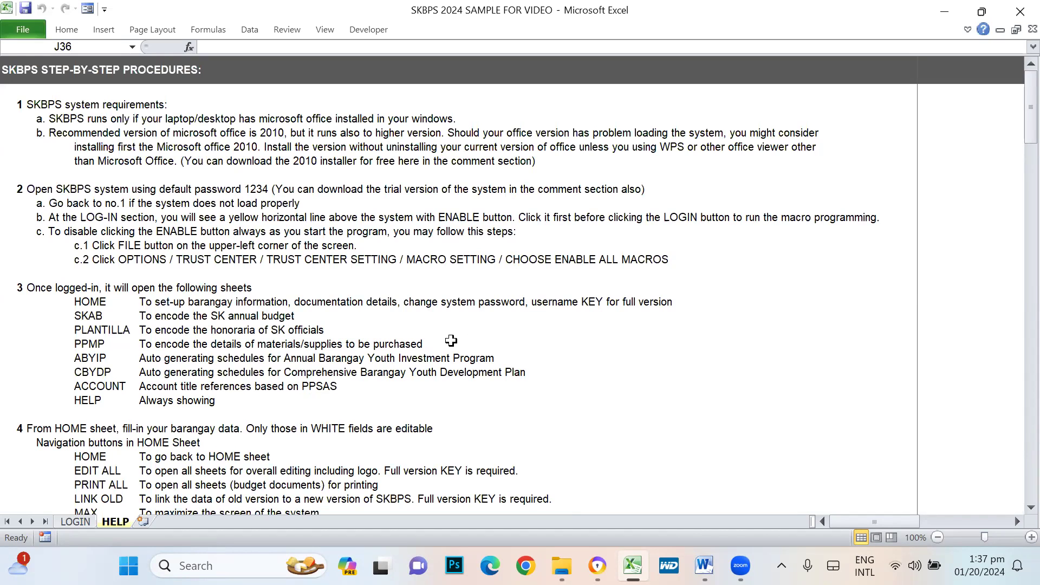
click(731, 272)
click(11, 120)
click(533, 186)
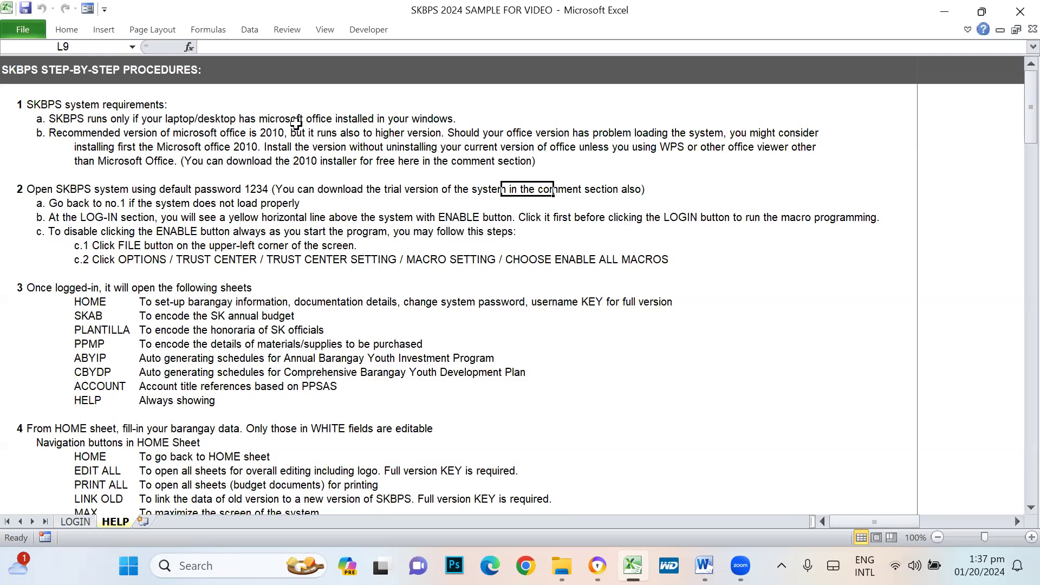
click(421, 120)
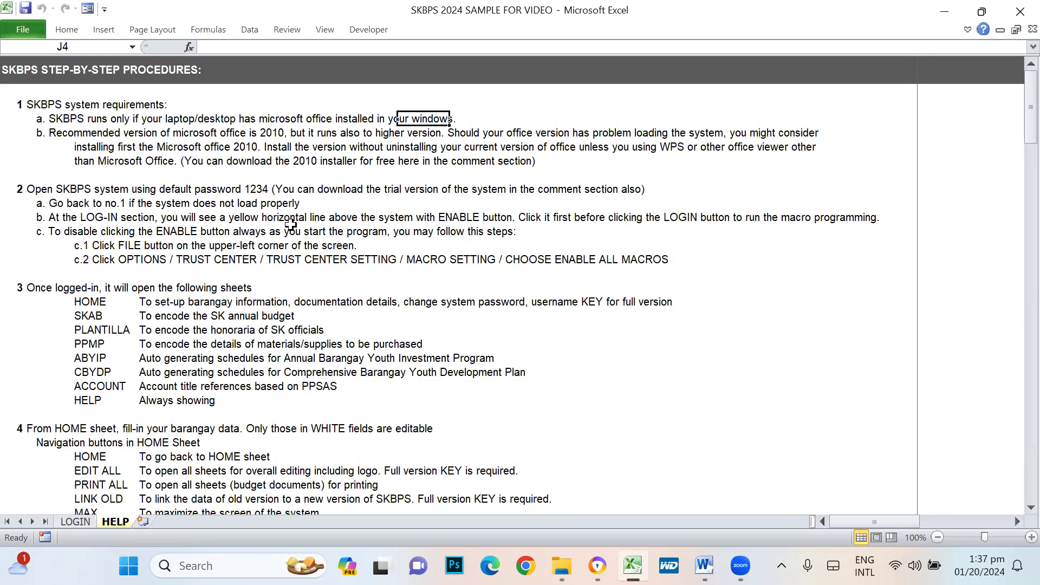
click(44, 149)
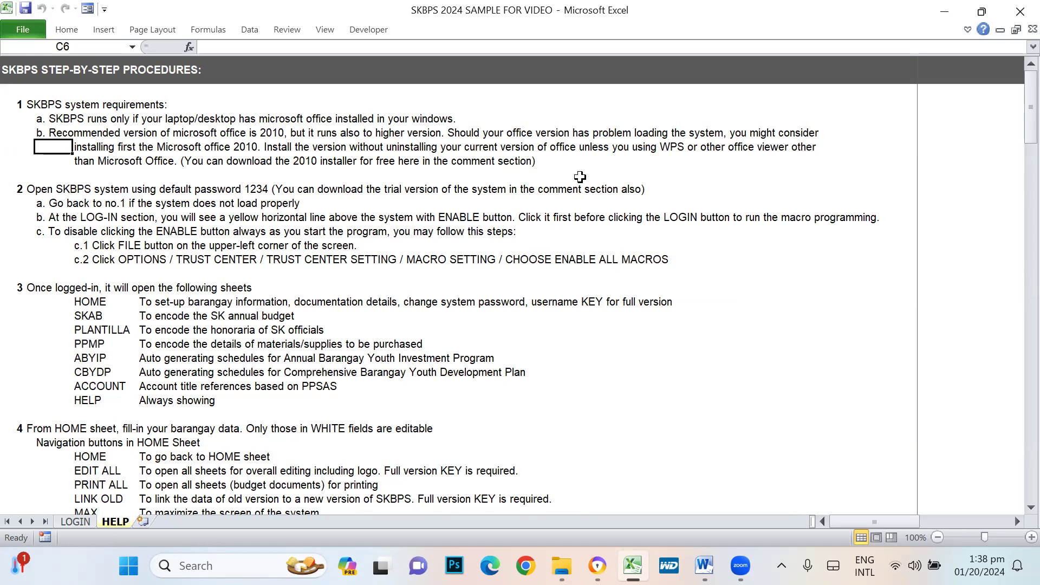
- Review the HELP notes on the WPS viewer exception, disabling ENABLE and opening SKBPS
click(669, 148)
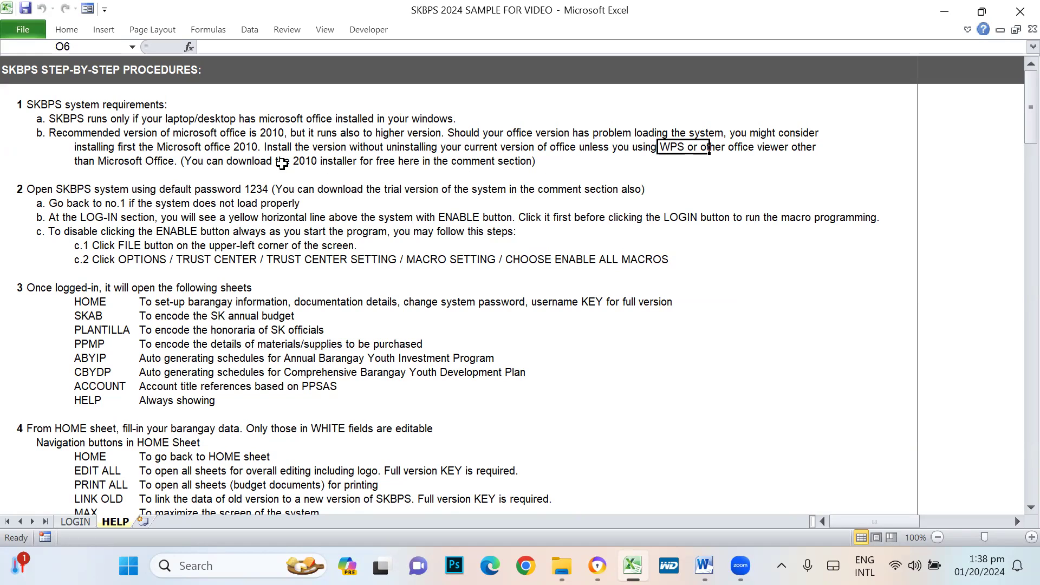
click(48, 232)
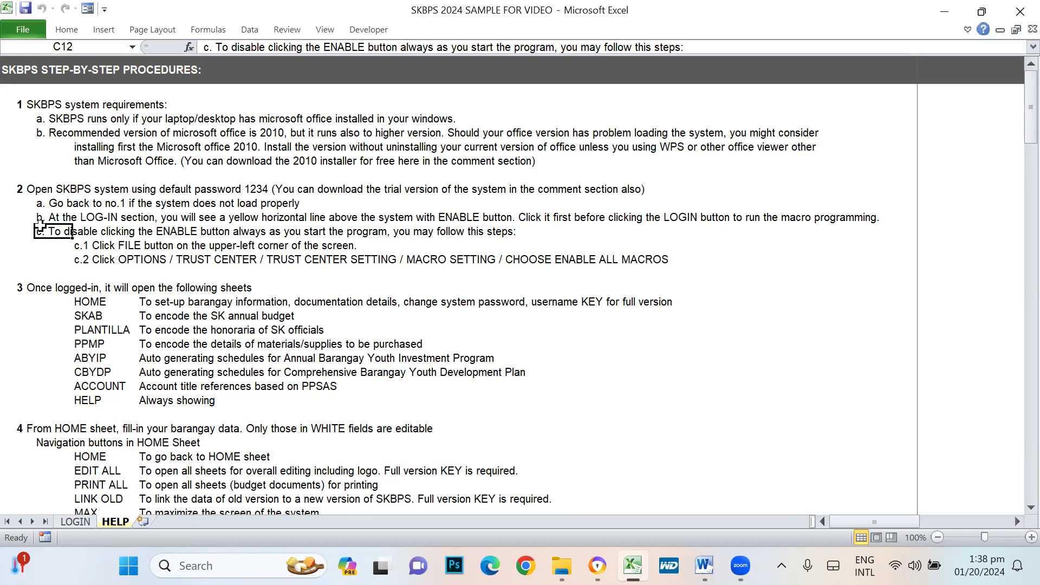
click(11, 186)
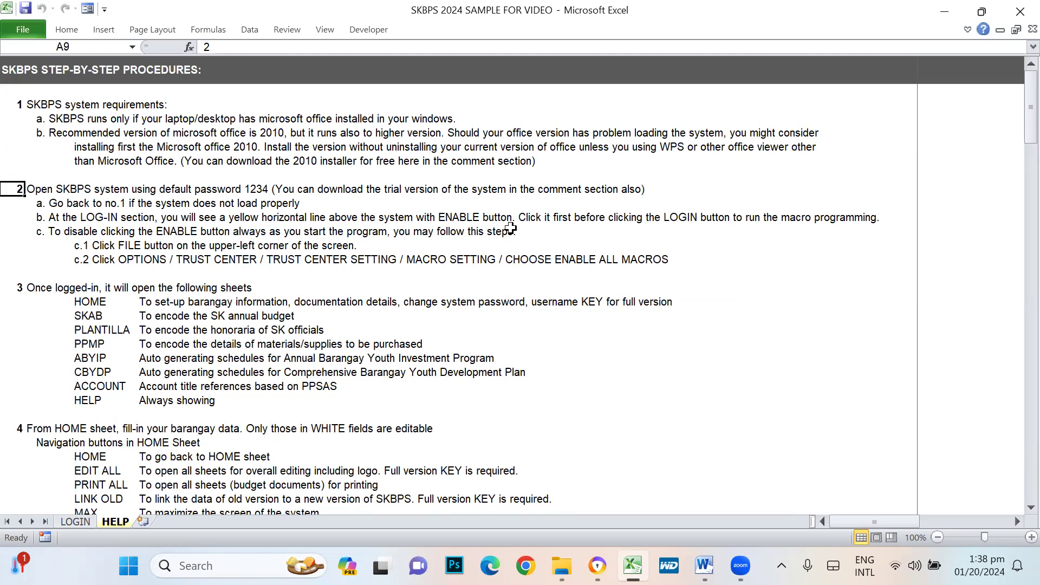
click(30, 205)
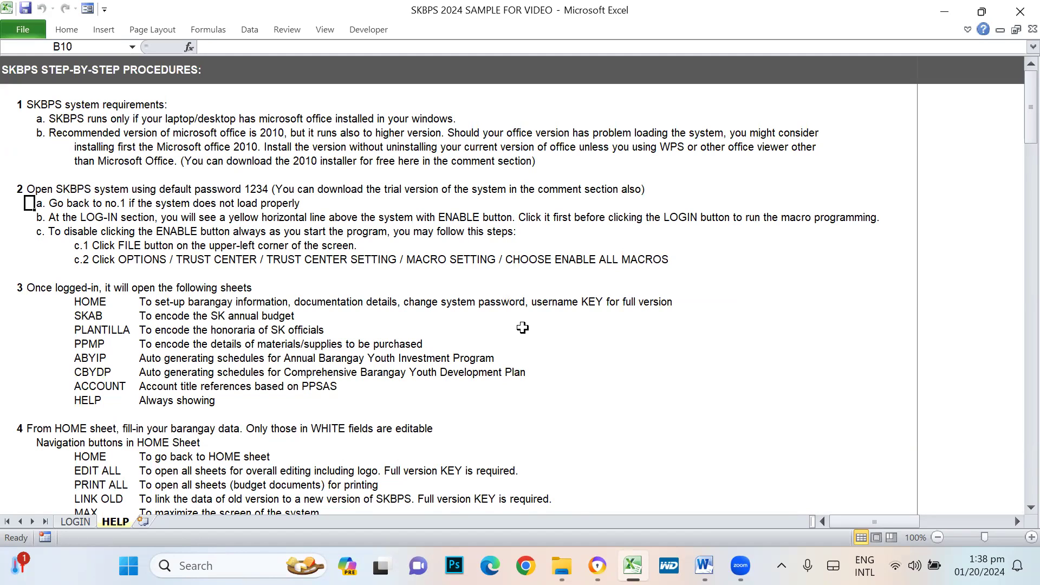
click(288, 205)
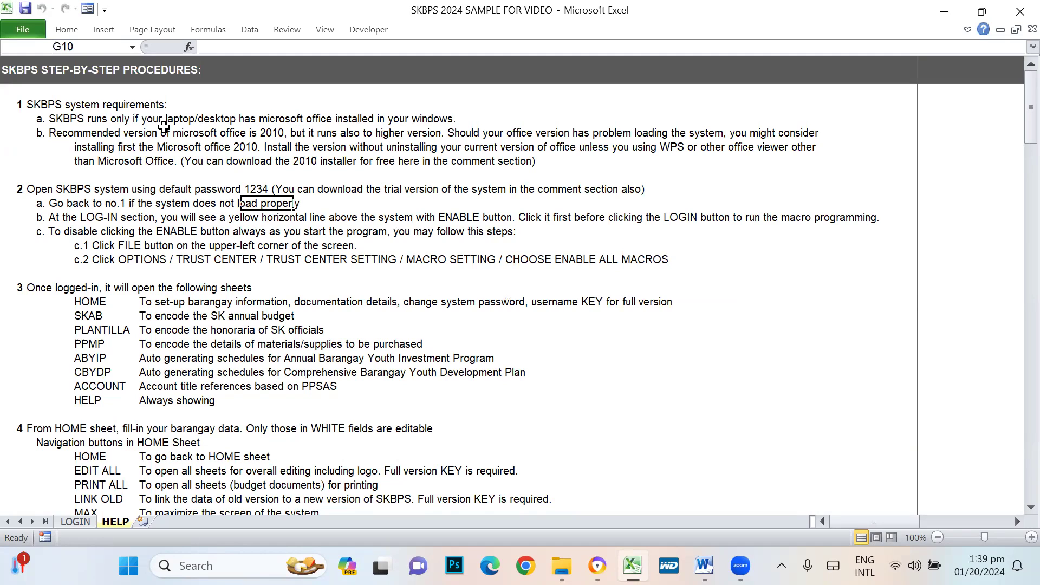
- Highlight the system requirements section, then go back to the LOGIN sheet
drag(16, 103, 496, 159)
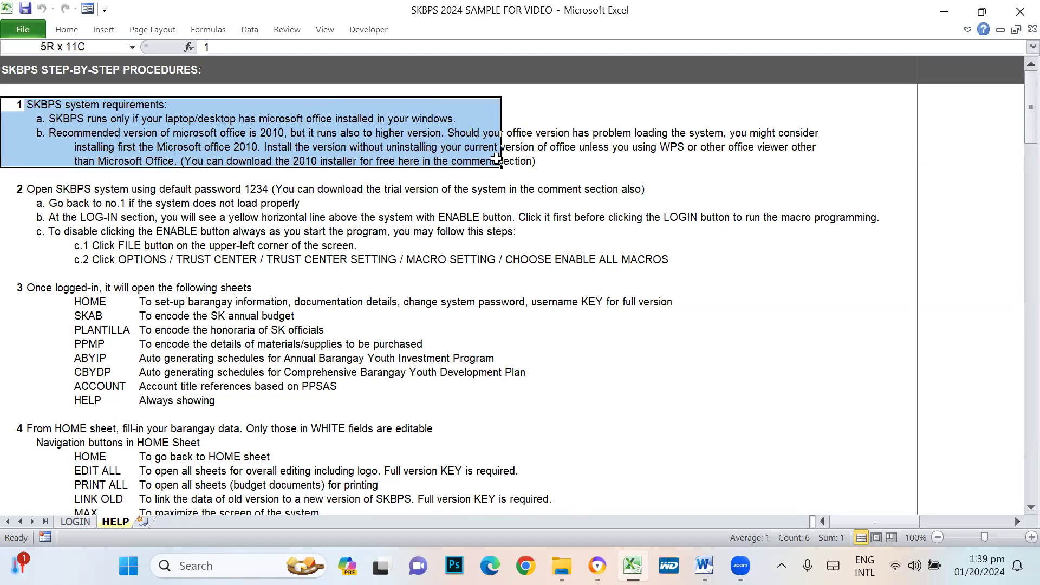
drag(496, 158, 496, 158)
click(40, 219)
click(462, 284)
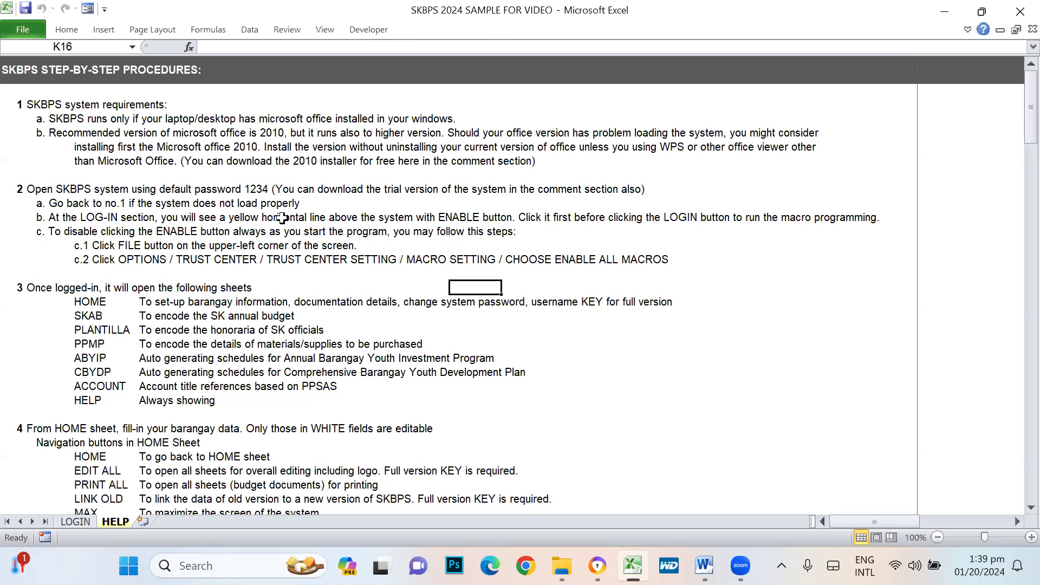
click(78, 523)
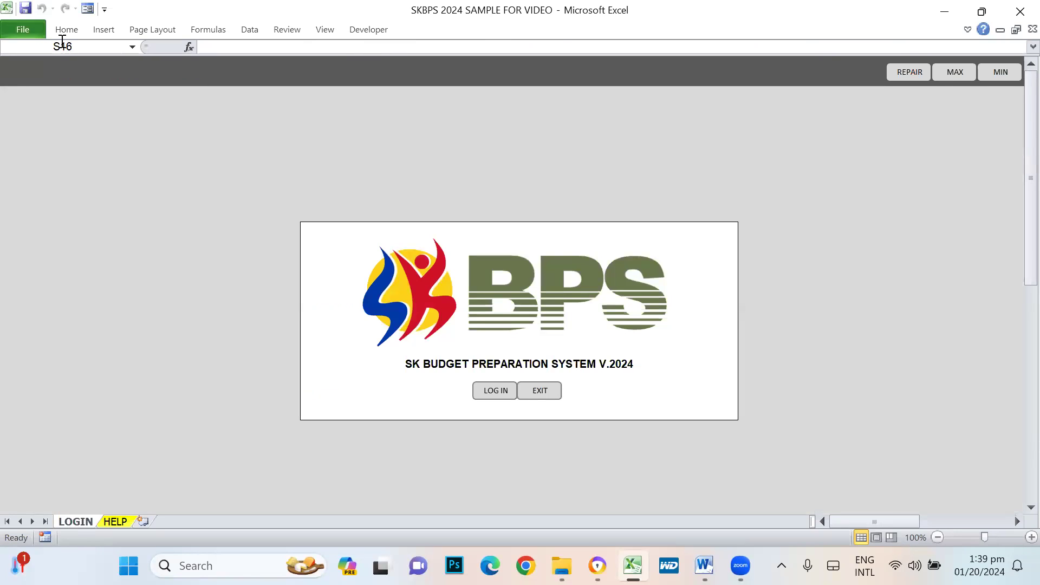
- Restore the full ribbon by turning off Minimize the Ribbon
right_click(35, 28)
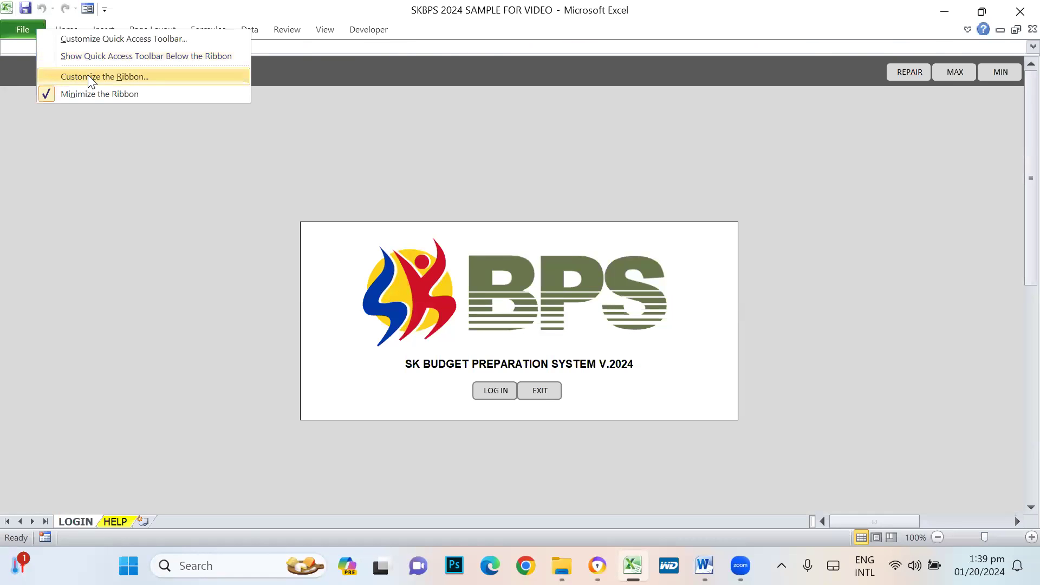
click(87, 76)
click(903, 526)
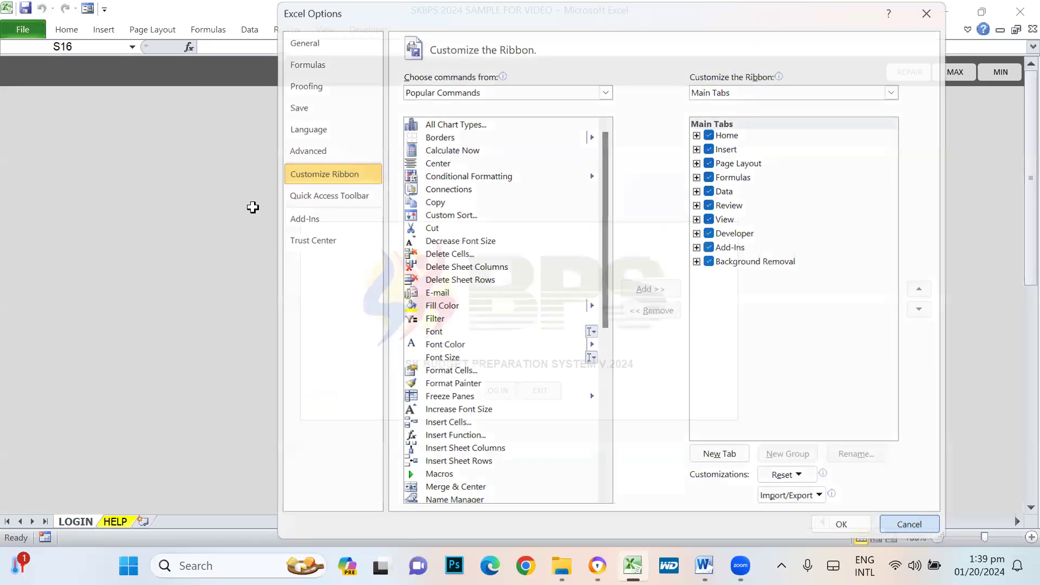
right_click(25, 32)
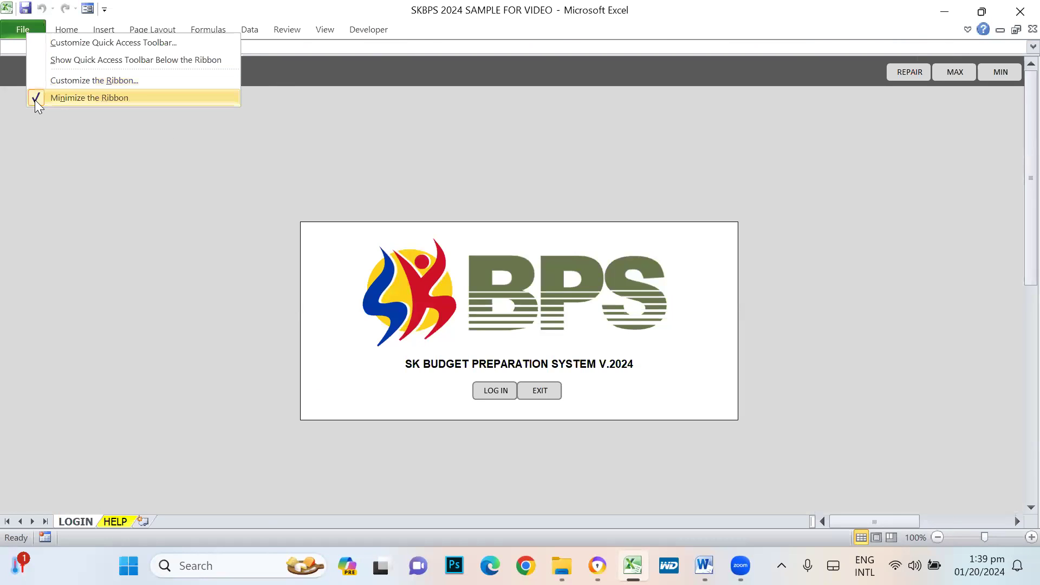
click(89, 97)
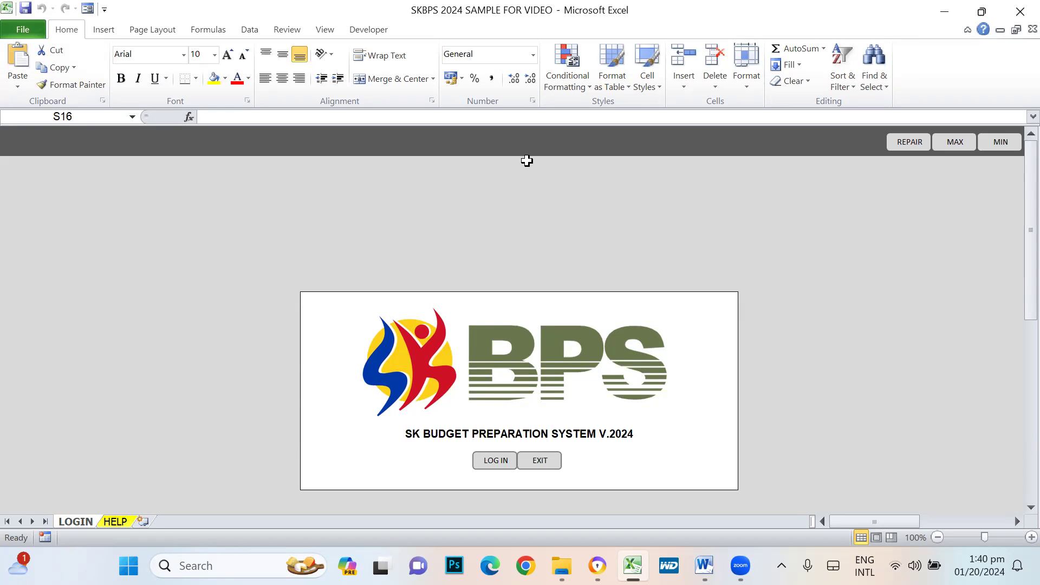
click(20, 28)
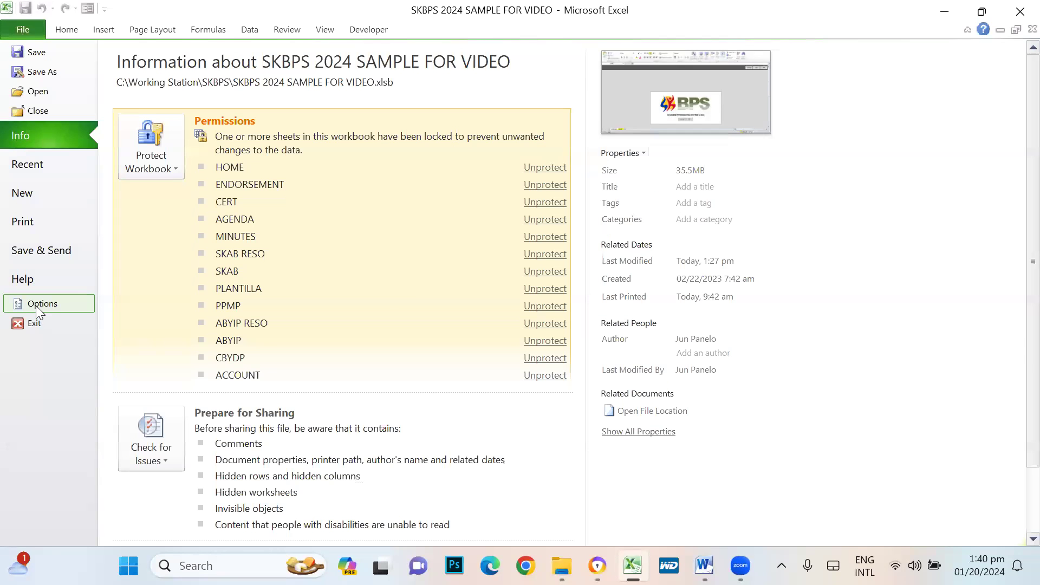
click(36, 306)
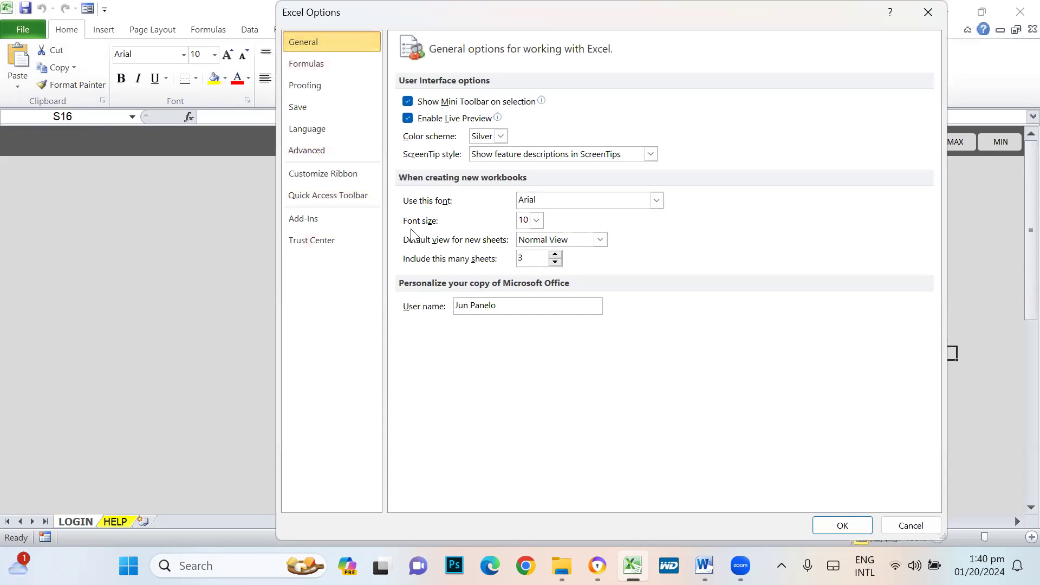
click(325, 241)
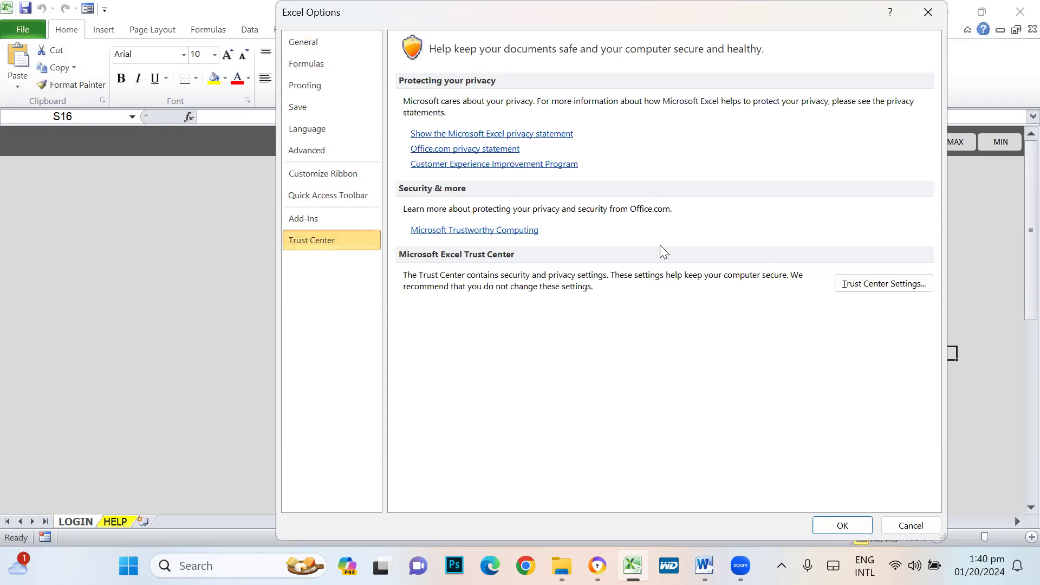
click(900, 290)
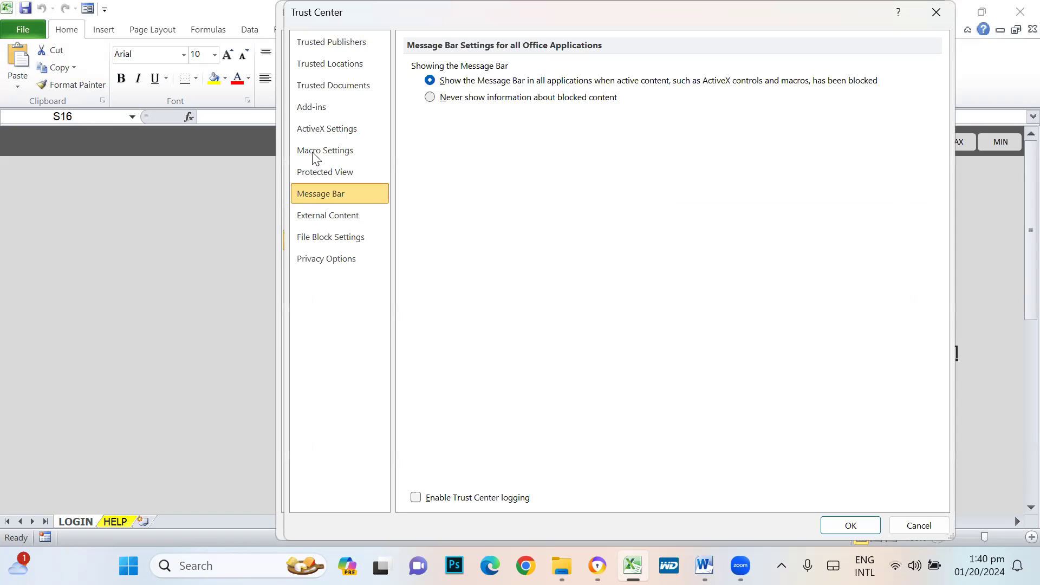
click(338, 153)
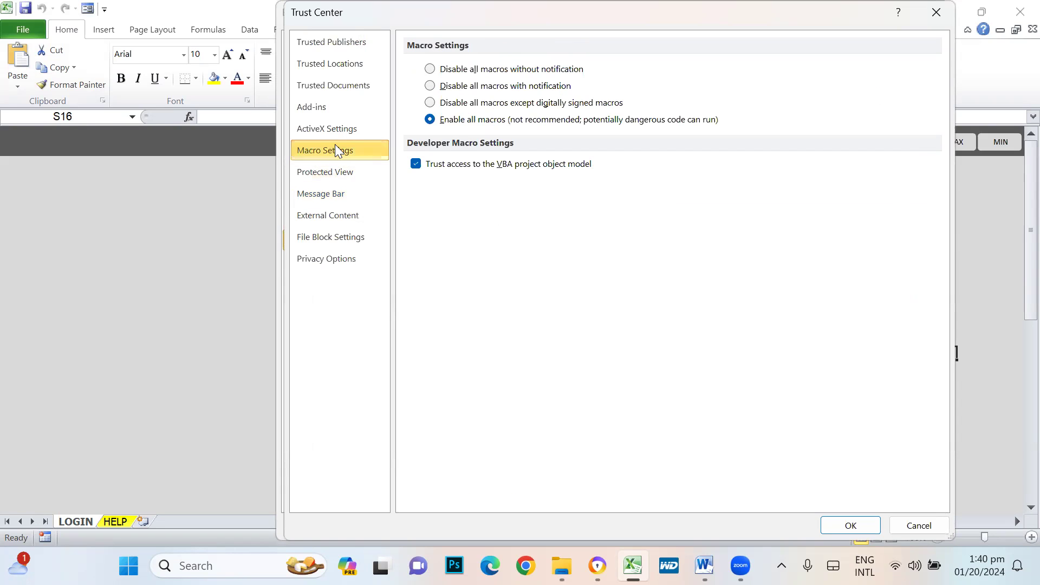
click(429, 86)
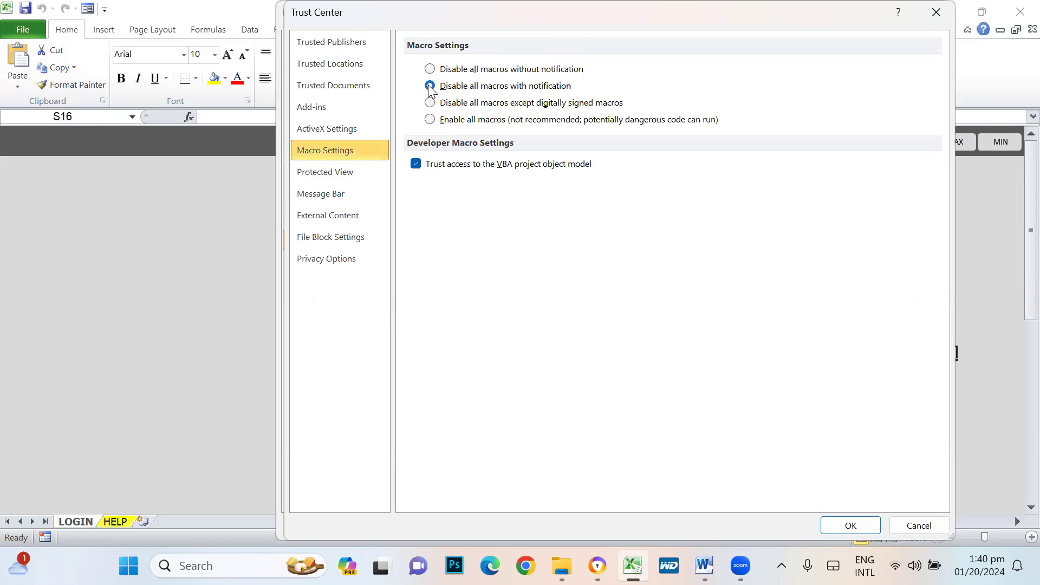
click(430, 120)
click(848, 525)
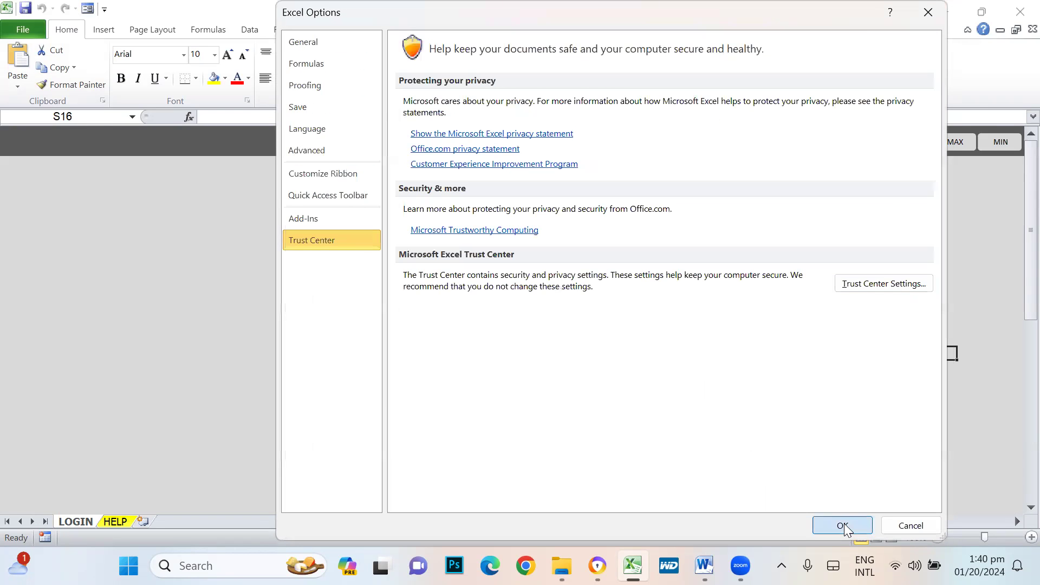
click(842, 525)
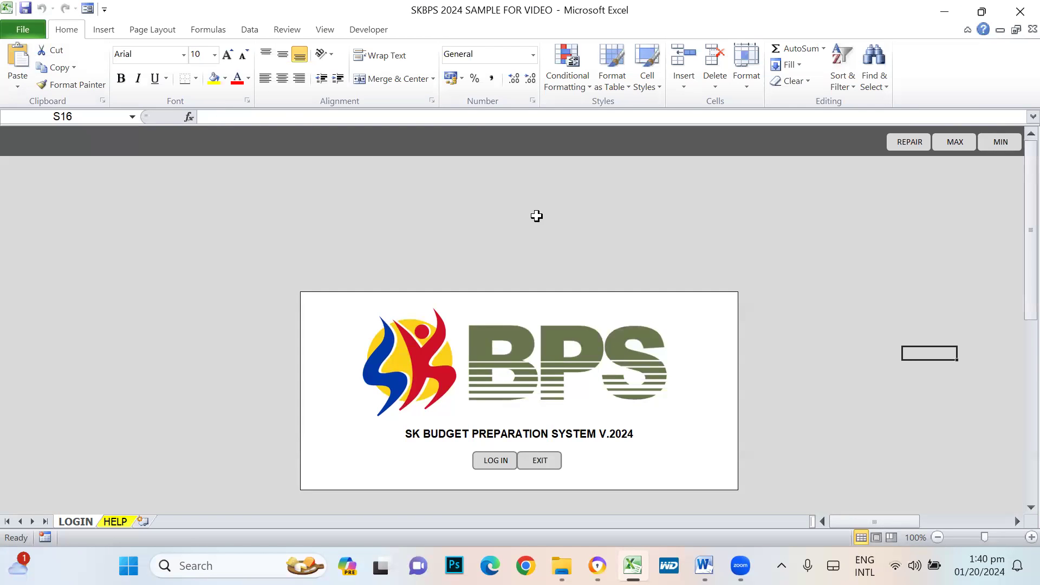
right_click(62, 29)
- Collapse the ribbon and read the HELP items on disabling ENABLE and logging in
click(90, 92)
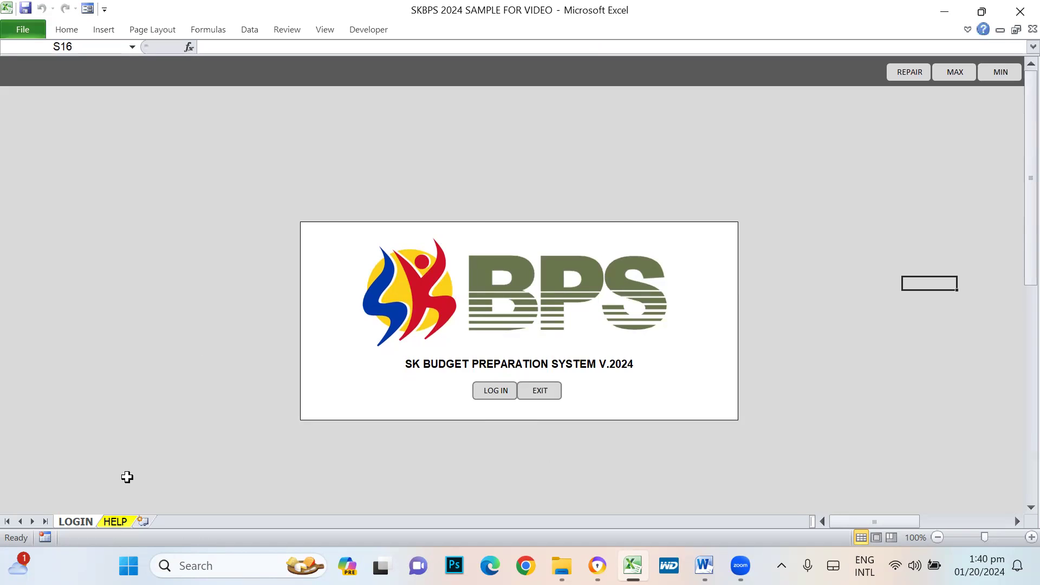
click(116, 522)
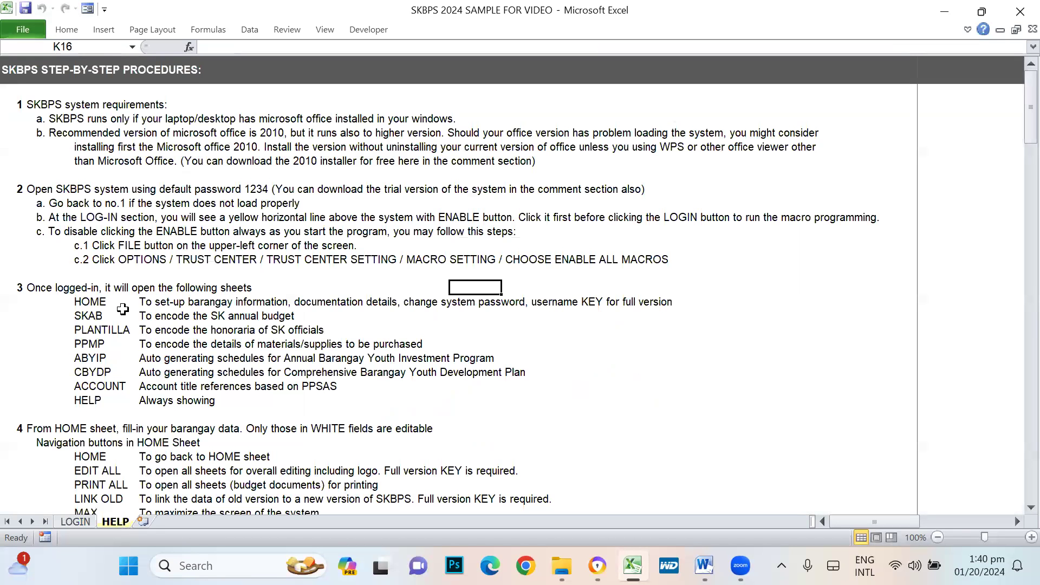
click(48, 233)
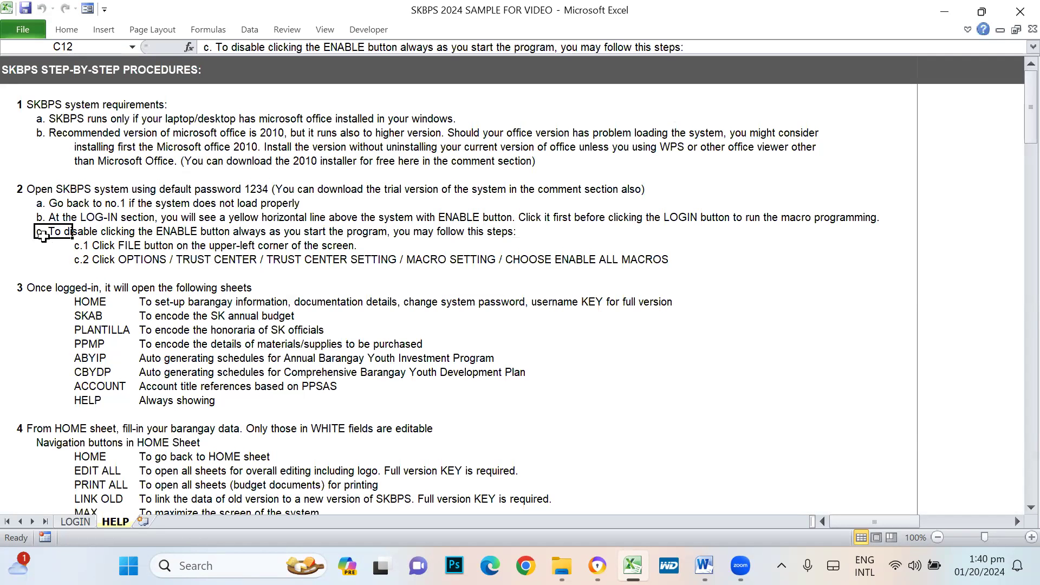
click(38, 217)
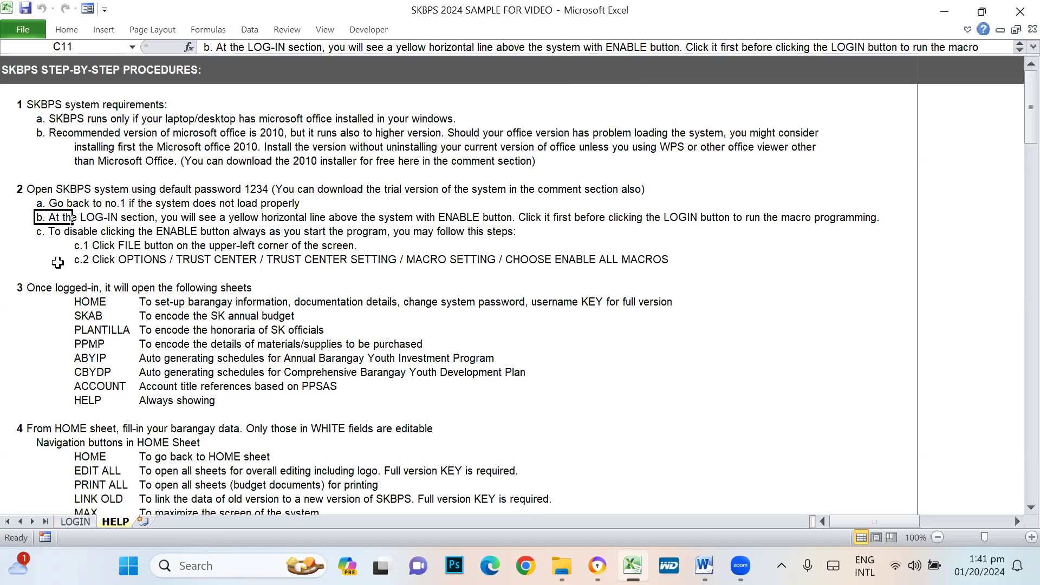
click(58, 245)
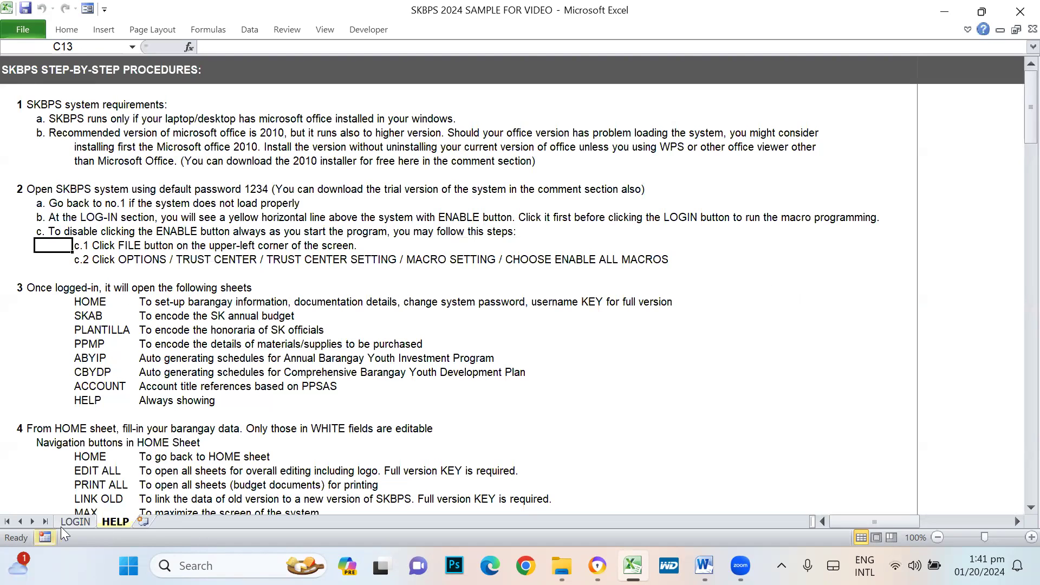
click(79, 521)
- Log in to SKBPS from the LOGIN sheet by entering the system password
click(495, 390)
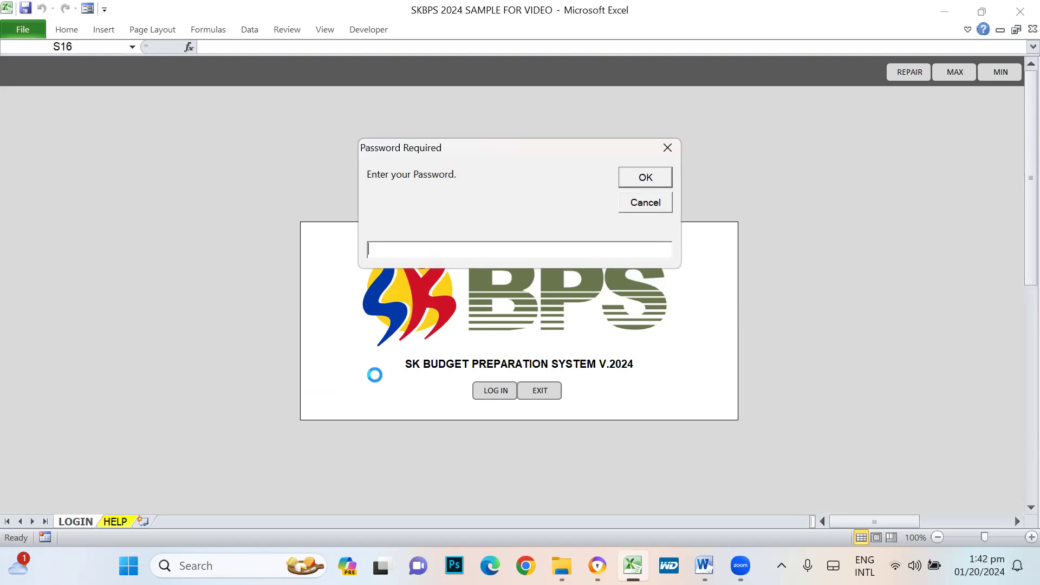
text(****)
key(Return)
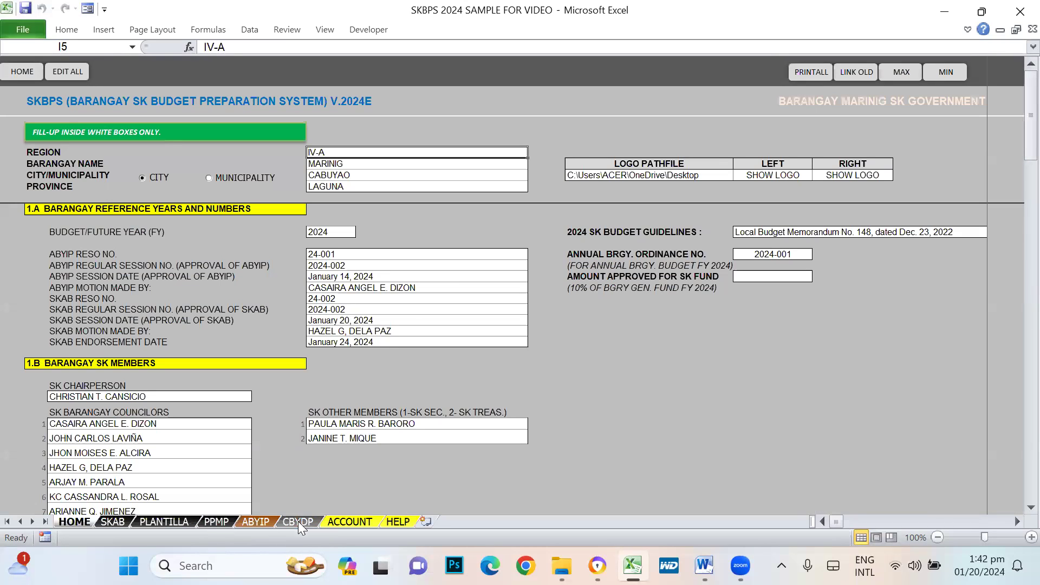
- On the HELP sheet, go through the post-login sheet list: HOME, SKAB, ABYIP, ACCOUNT and HELP
click(398, 522)
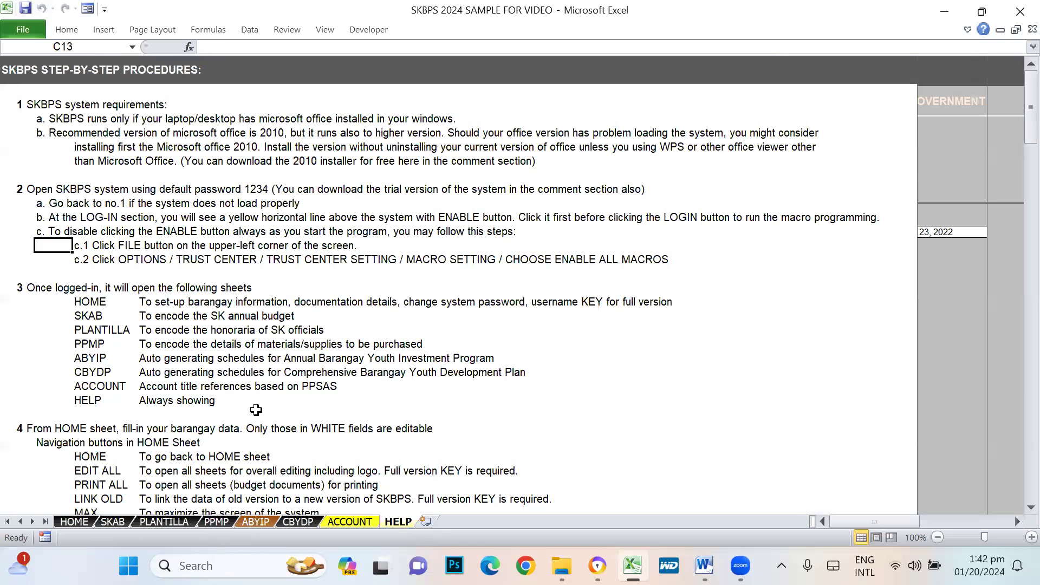
click(38, 298)
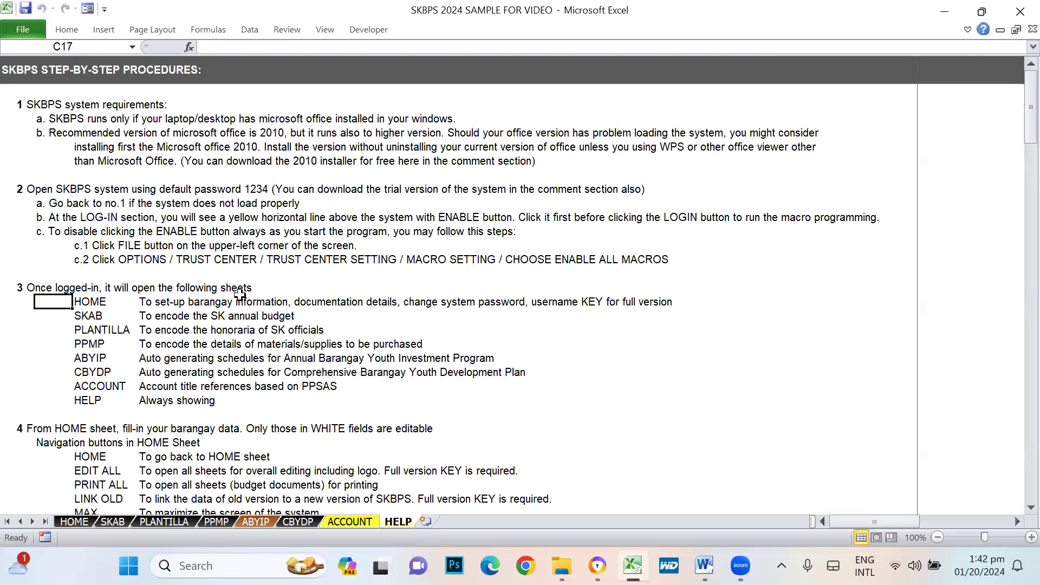
click(319, 290)
click(84, 302)
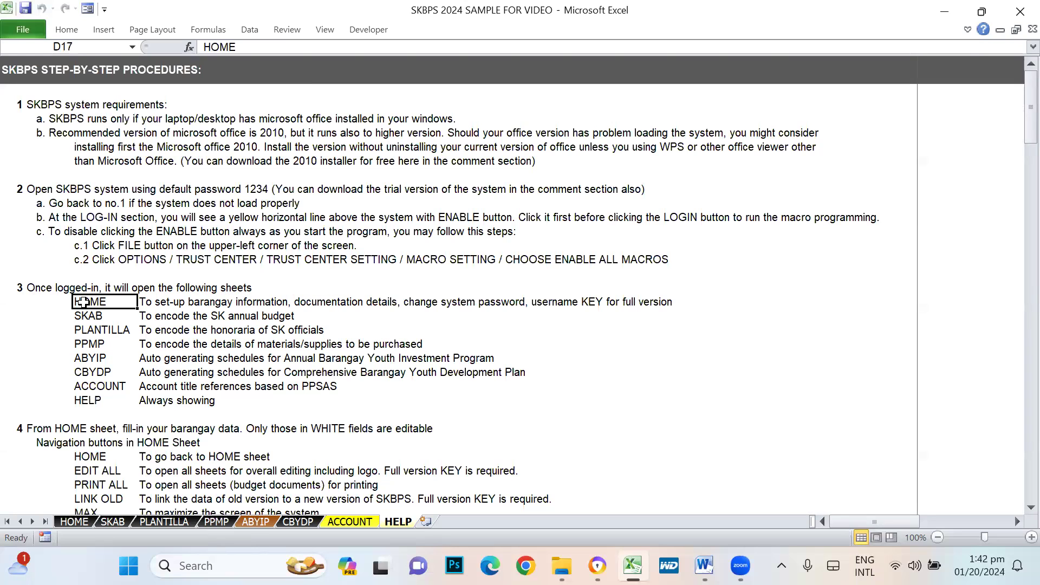
click(81, 318)
click(82, 359)
click(81, 386)
click(77, 402)
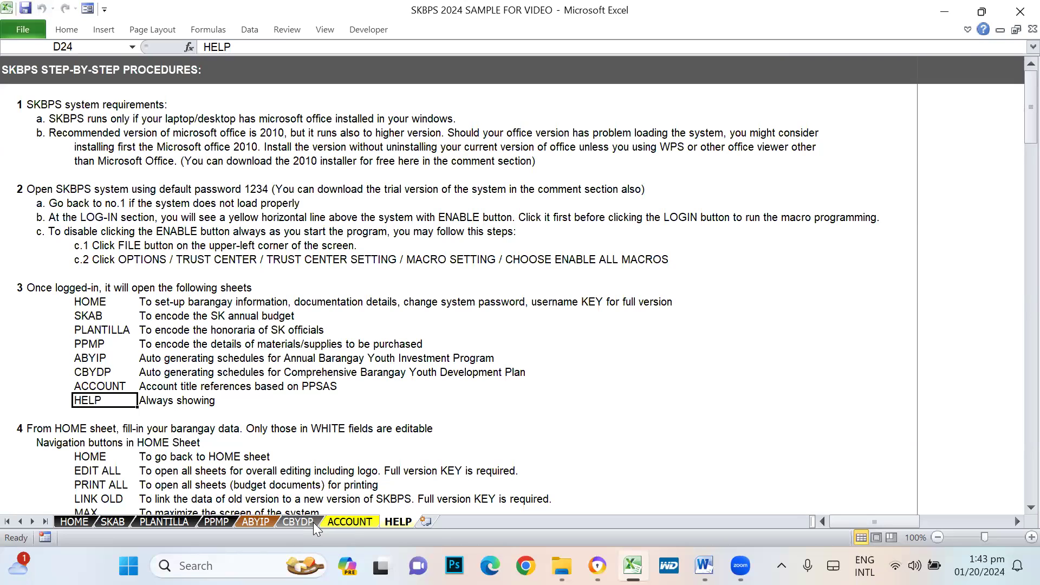
click(86, 301)
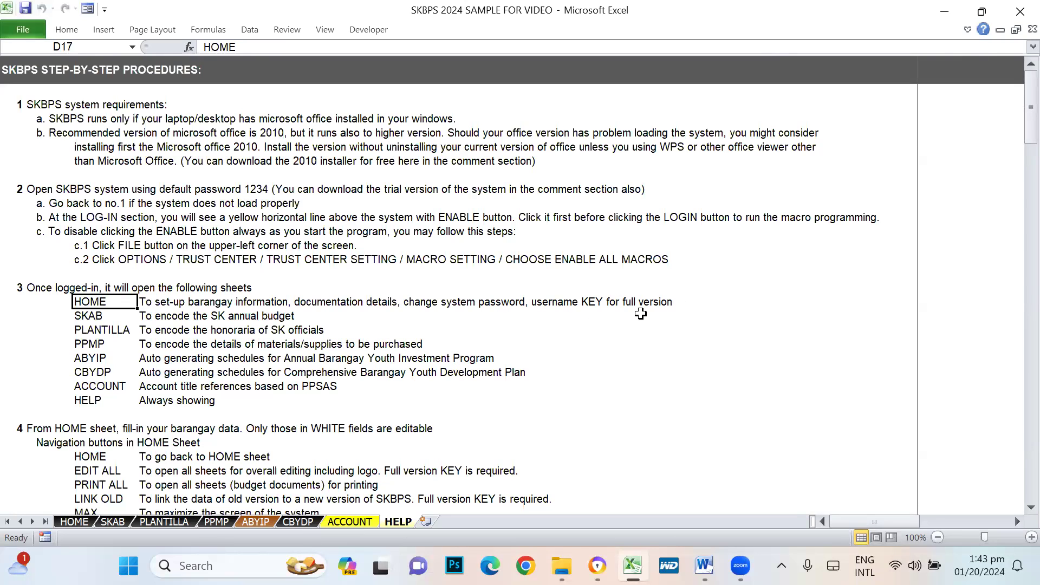
- On the HOME sheet, check region, barangay MARINIG, city CABUYAO and province LAGUNA
click(76, 521)
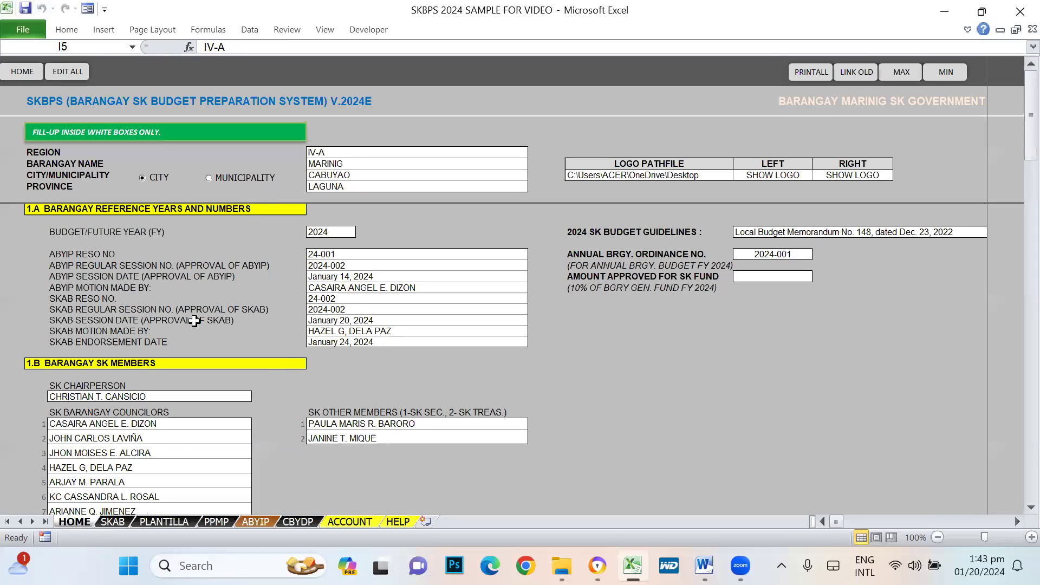
drag(367, 153, 322, 186)
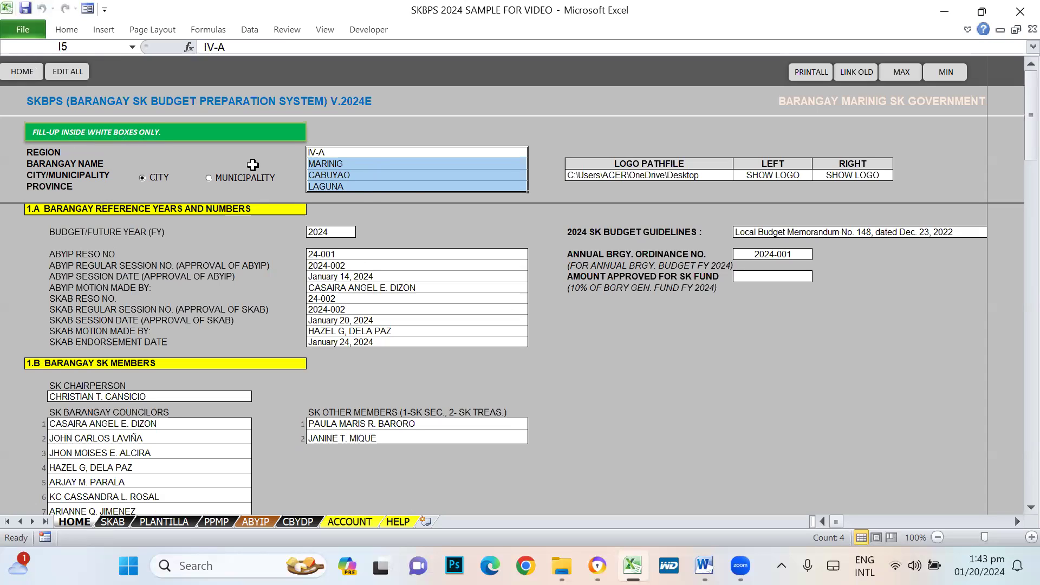
click(378, 155)
click(373, 165)
click(373, 177)
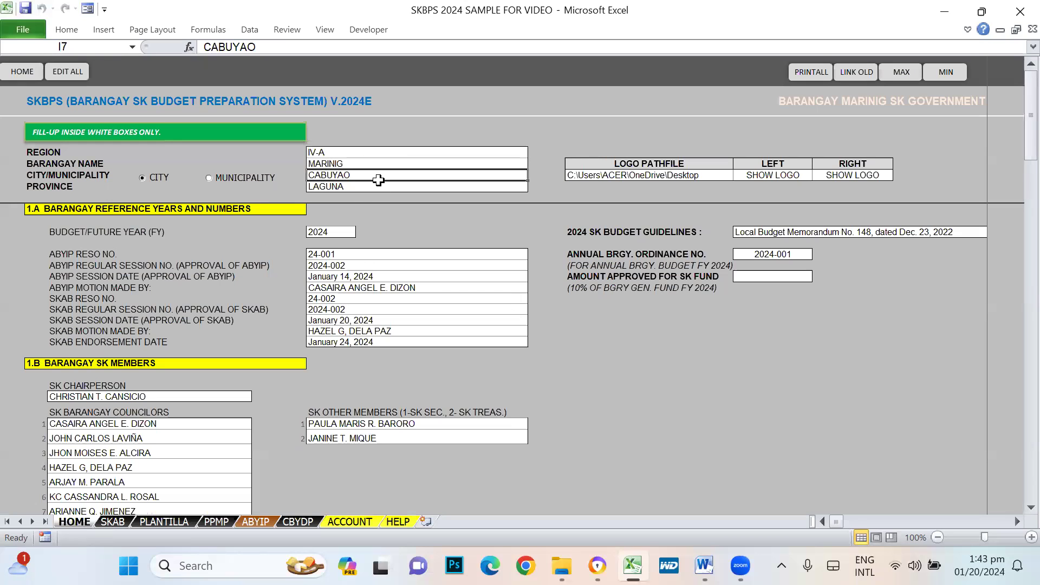
click(372, 188)
- Review the reference year, ABYIP session, SKAB resolution and SK councilor and member entries
click(375, 258)
click(370, 286)
click(369, 311)
scroll(375, 356, down, 2)
scroll(375, 356, down, 1)
click(177, 338)
click(166, 381)
click(460, 324)
scroll(541, 302, up, 3)
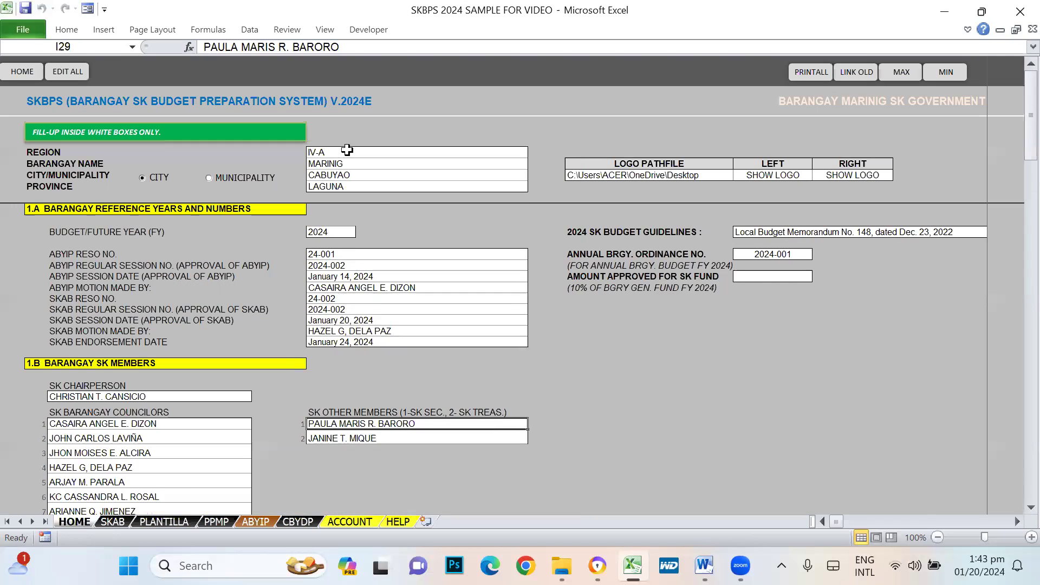
- Scroll to Other Signatories and check the System Password and Account Registration areas
scroll(668, 368, down, 6)
scroll(669, 367, down, 2)
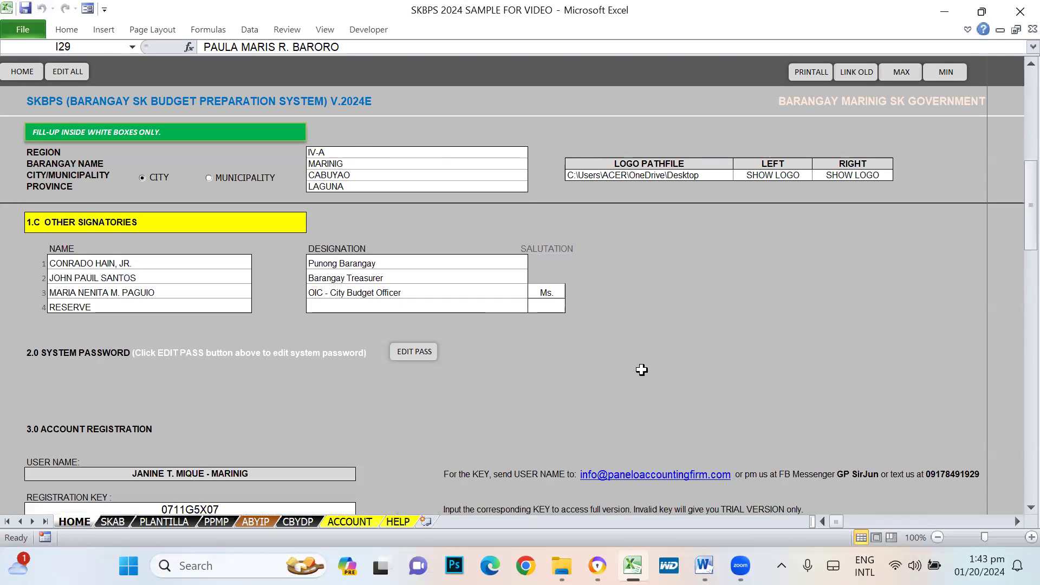
click(53, 364)
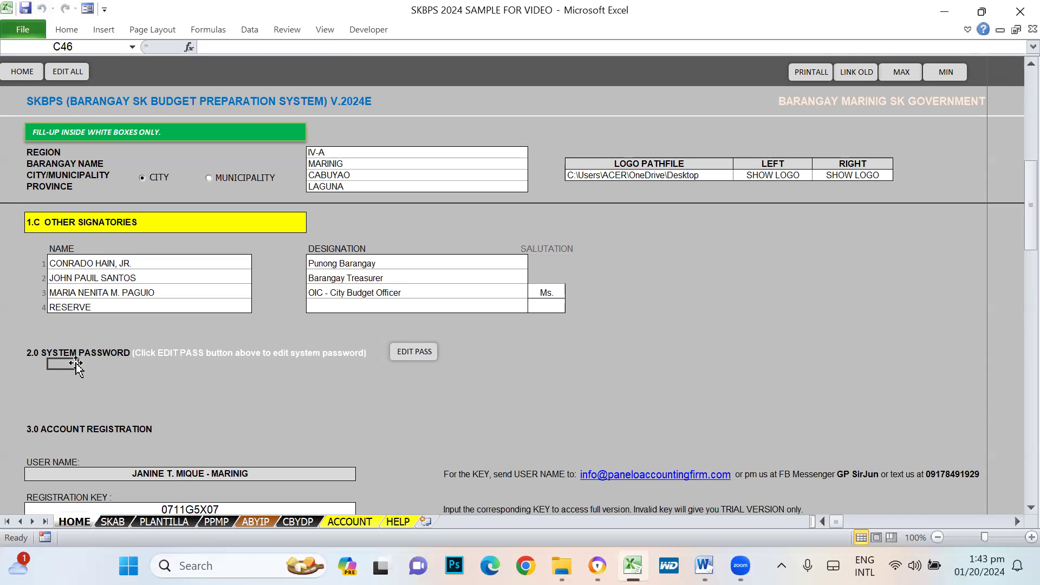
click(53, 430)
click(172, 371)
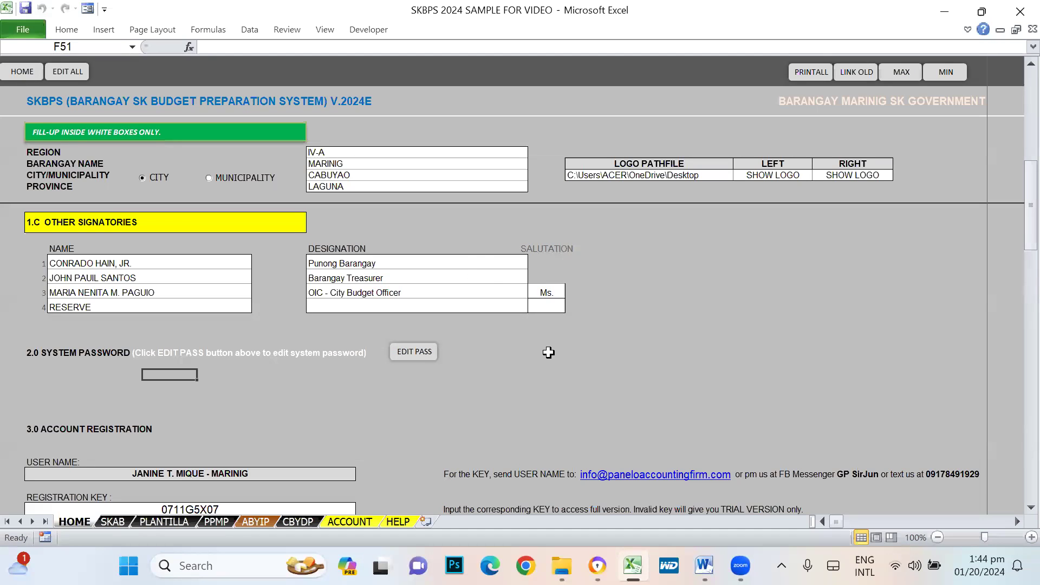
- Check the registration key and registered user name under Account Registration
scroll(573, 385, down, 2)
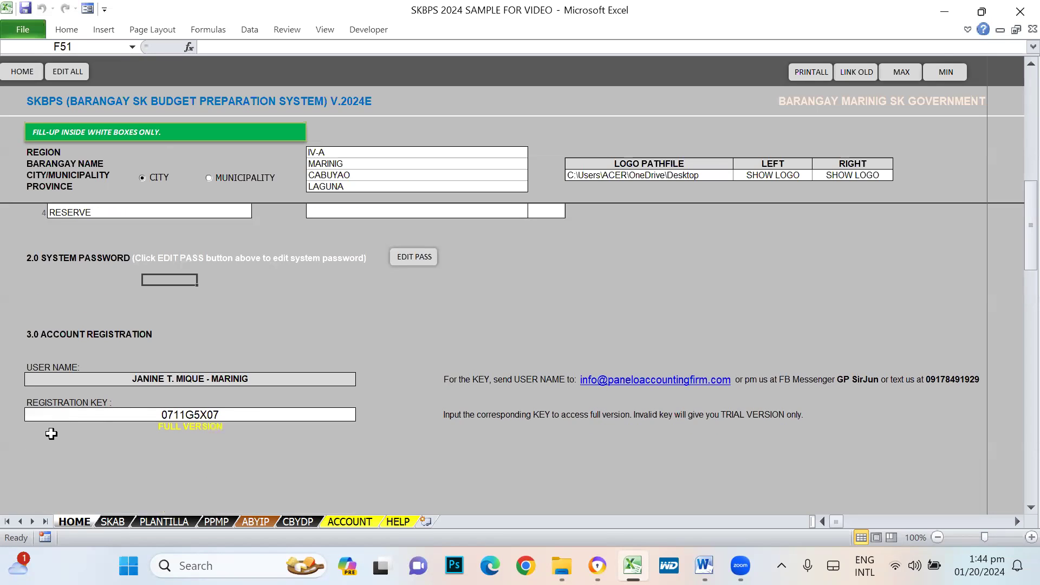
click(387, 335)
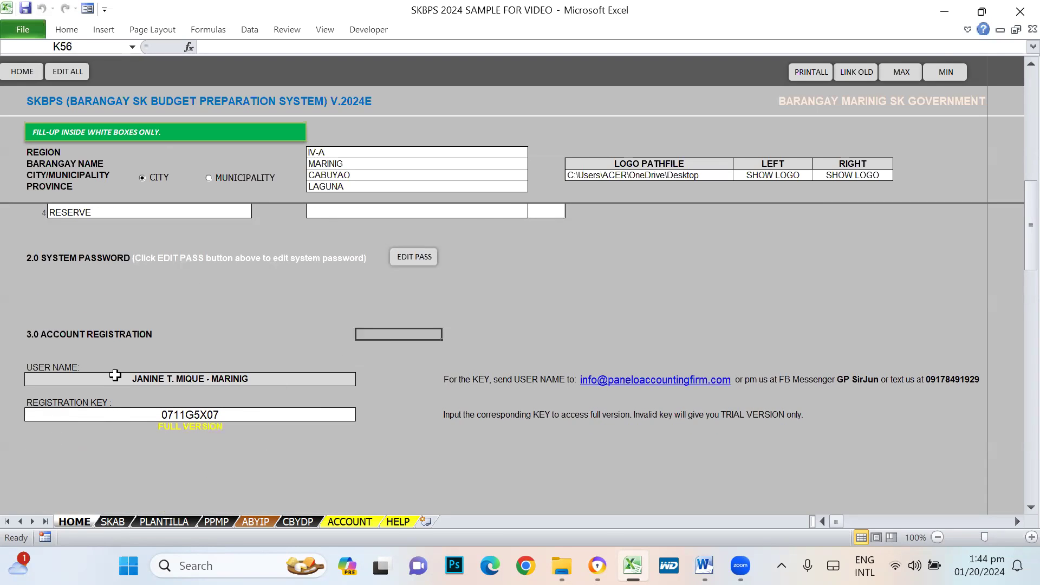
click(185, 415)
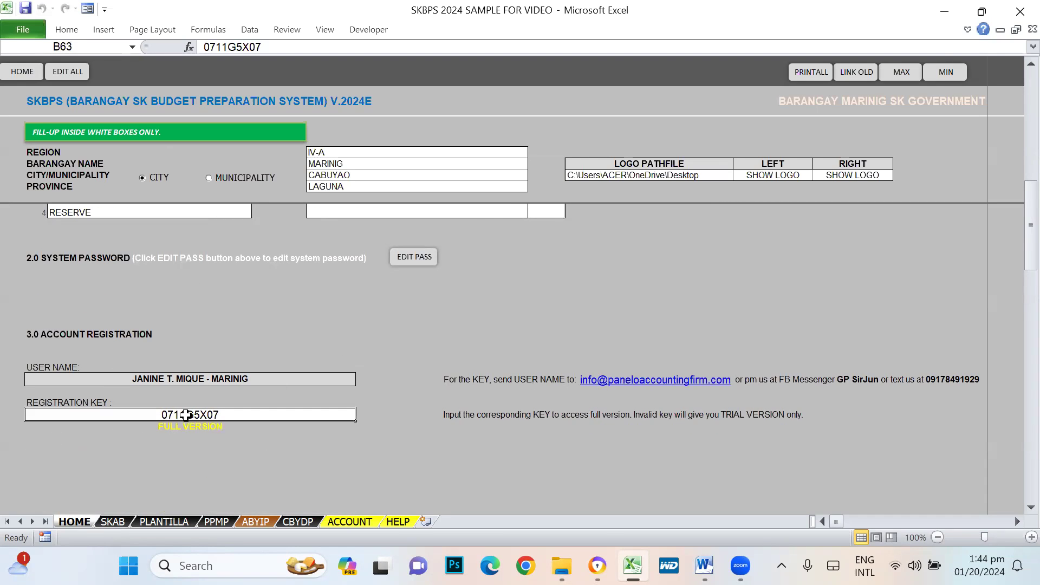
click(195, 378)
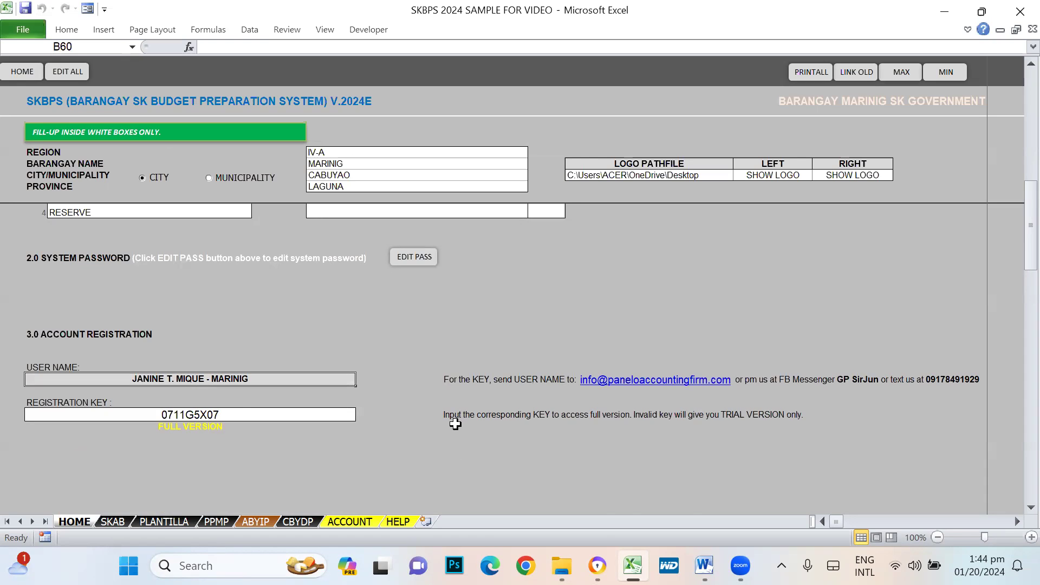
- Back at the top, recheck the MARINIG, CABUYAO and LAGUNA entries
click(340, 167)
click(337, 175)
click(339, 185)
click(351, 174)
click(354, 165)
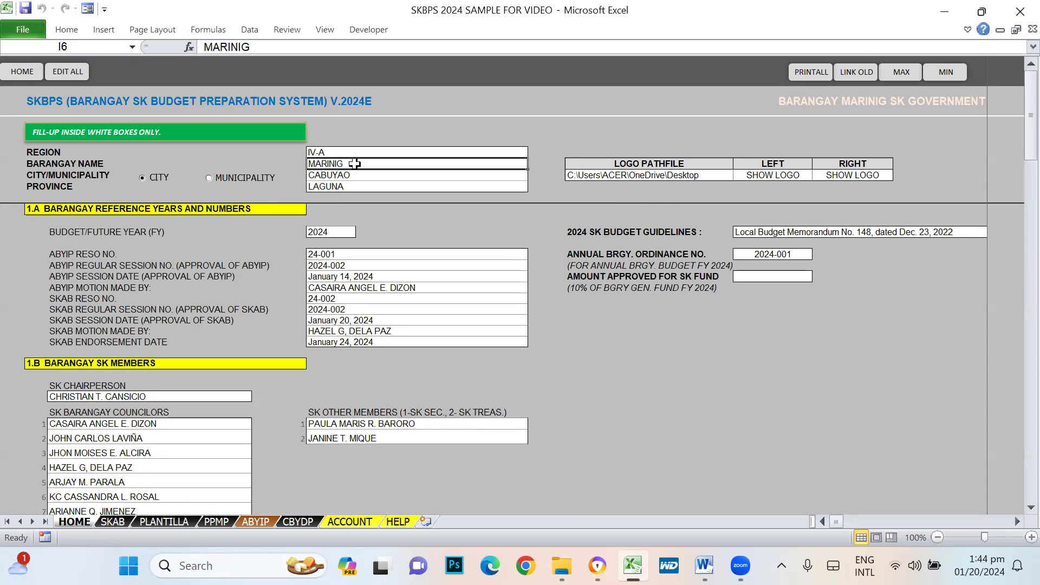
click(313, 440)
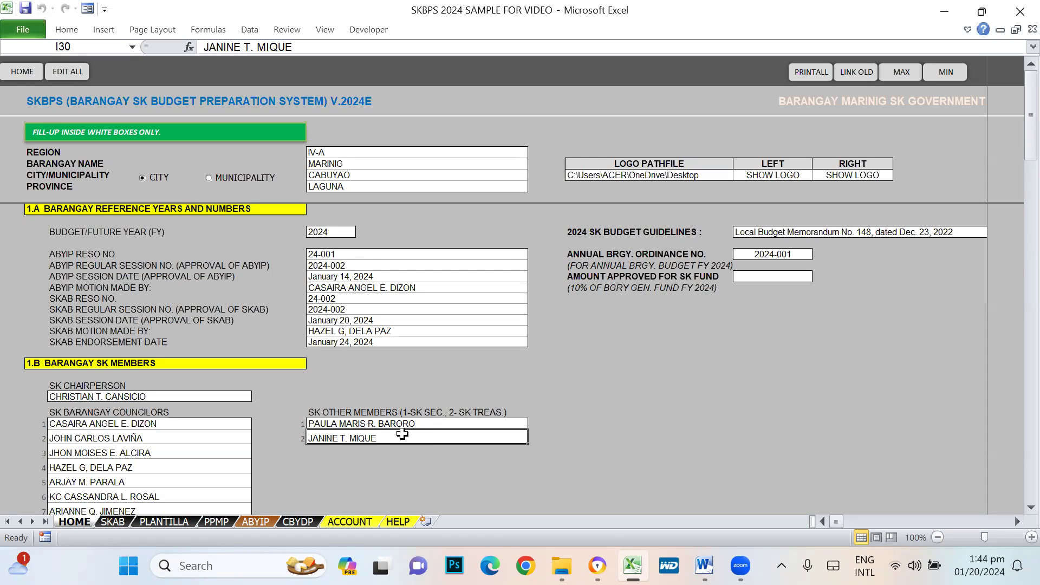
scroll(412, 434, down, 5)
scroll(450, 428, up, 3)
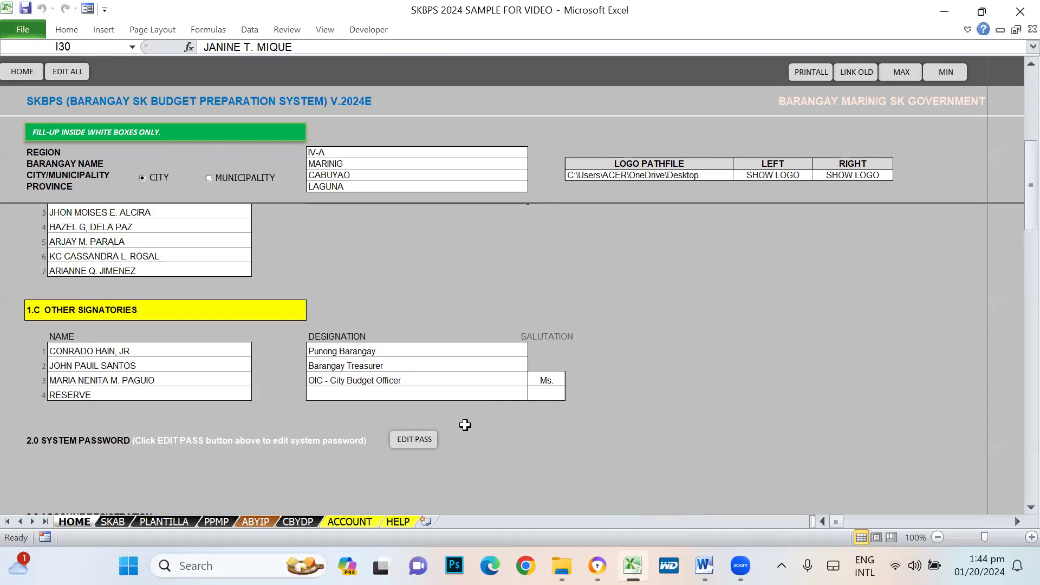
scroll(465, 425, up, 1)
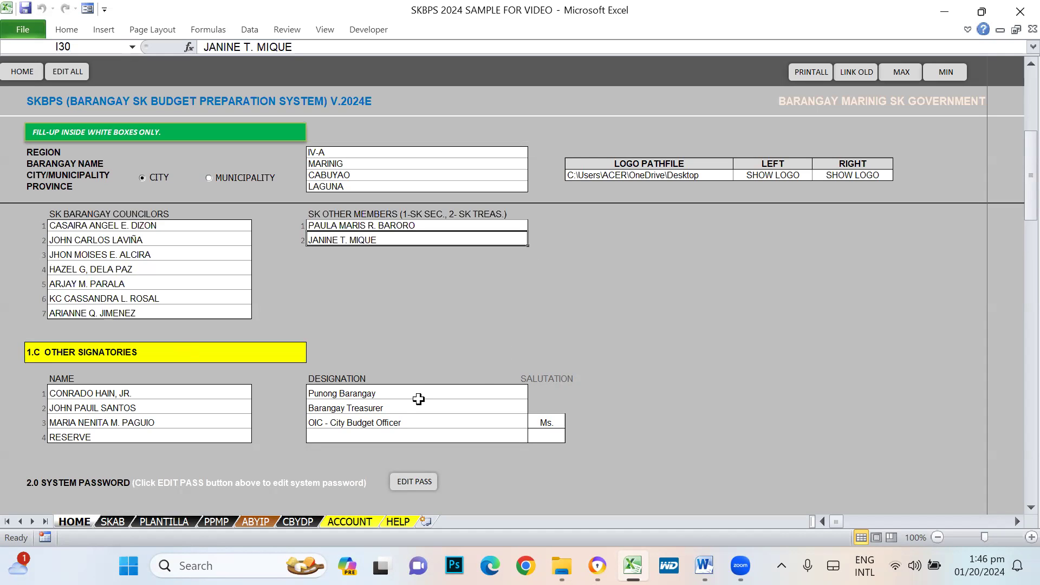
scroll(487, 389, up, 1)
scroll(487, 388, up, 9)
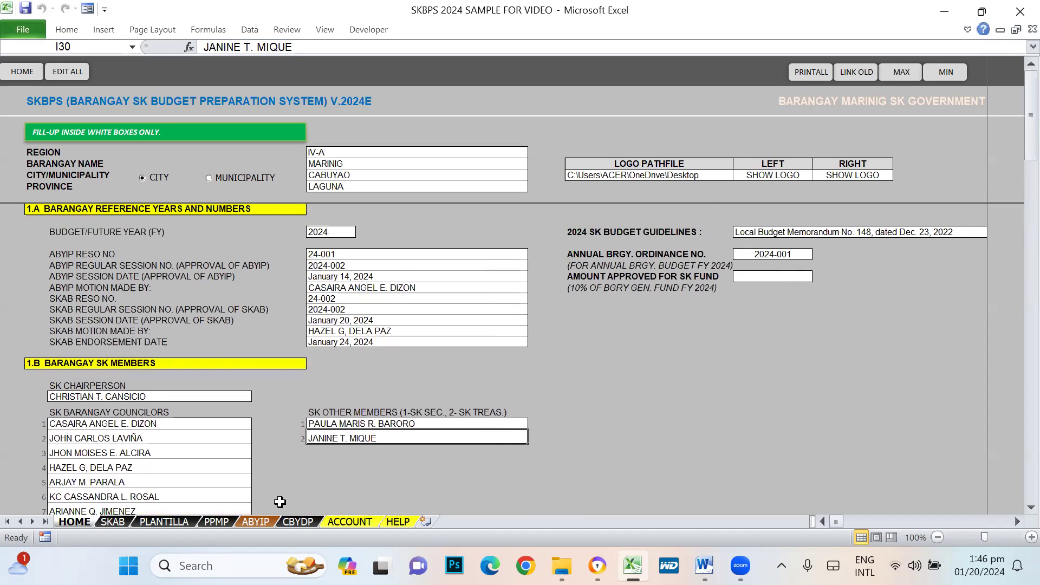
- Look up the SKAB entry in the HELP procedures, then view the SKAB annual budget sheet
click(401, 520)
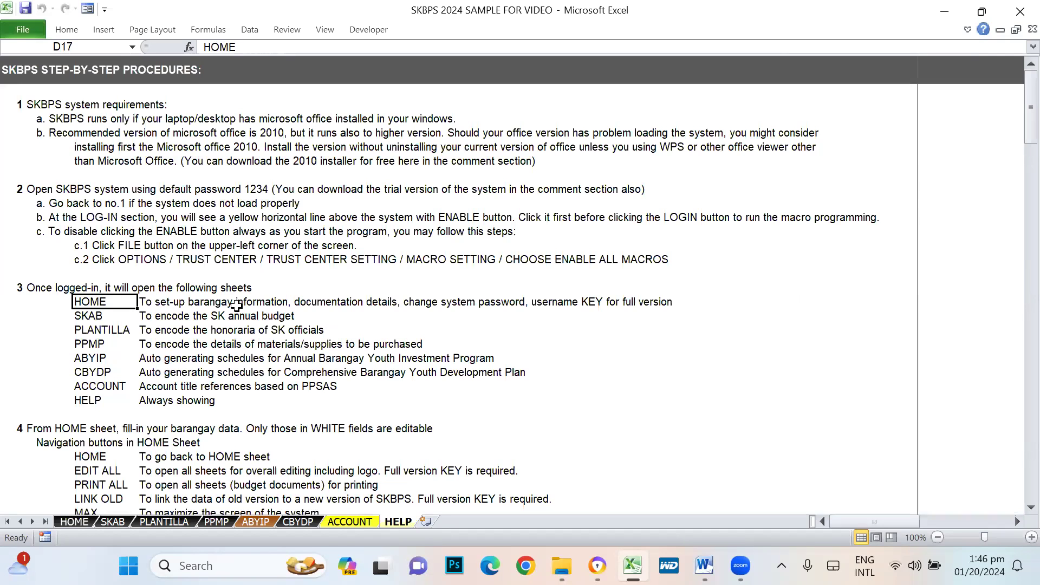
click(89, 315)
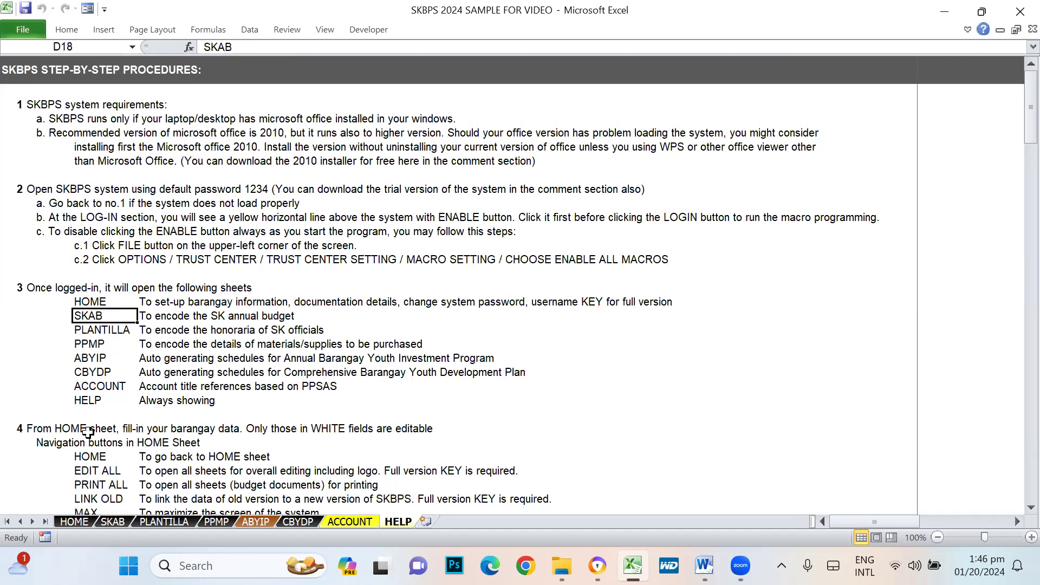
click(116, 521)
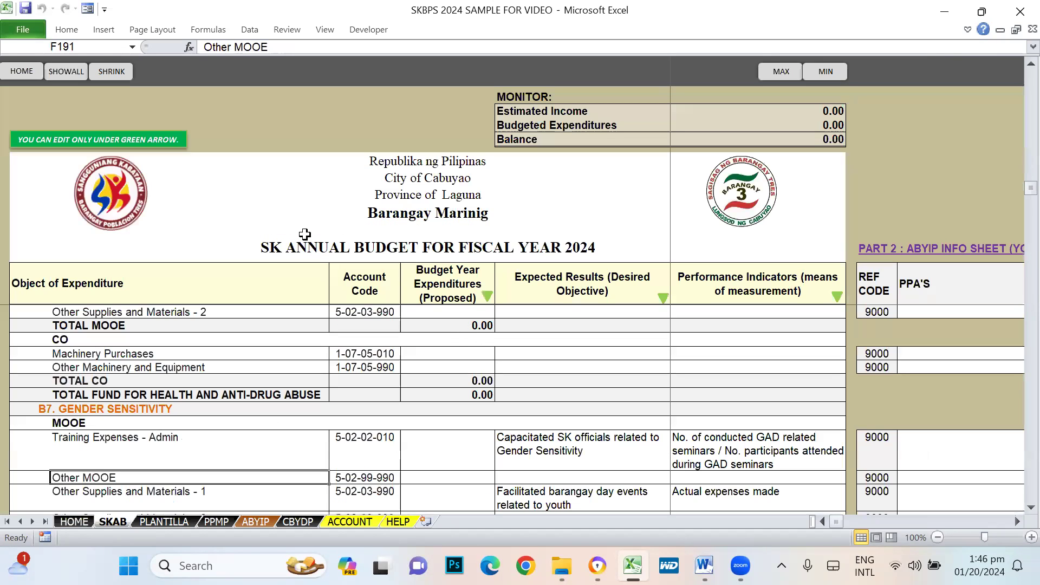
- Read the PLANTILLA description on HELP, then view the PLANTILLA sheet of SK officials
click(396, 522)
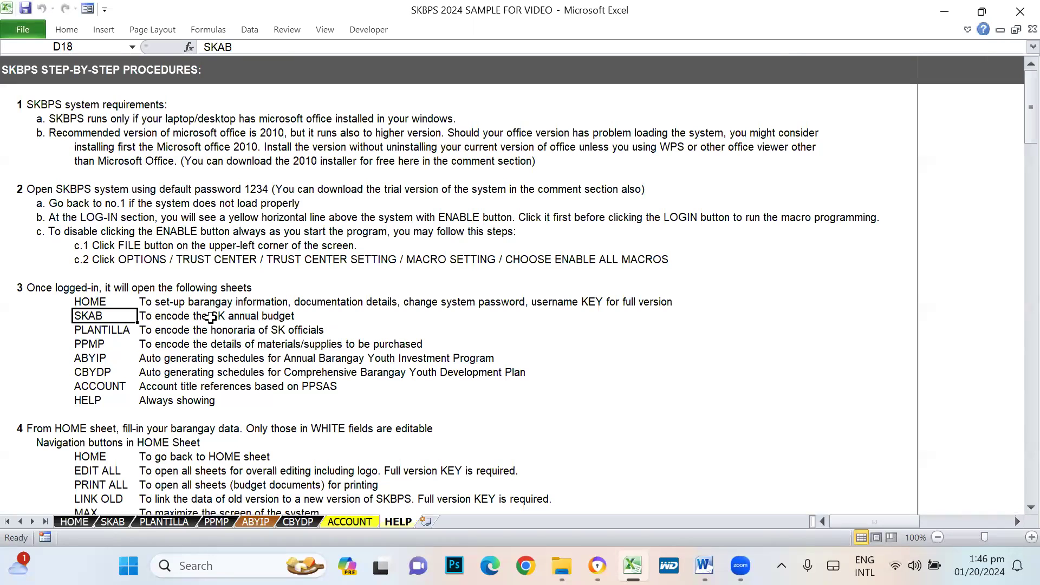
click(70, 336)
click(152, 331)
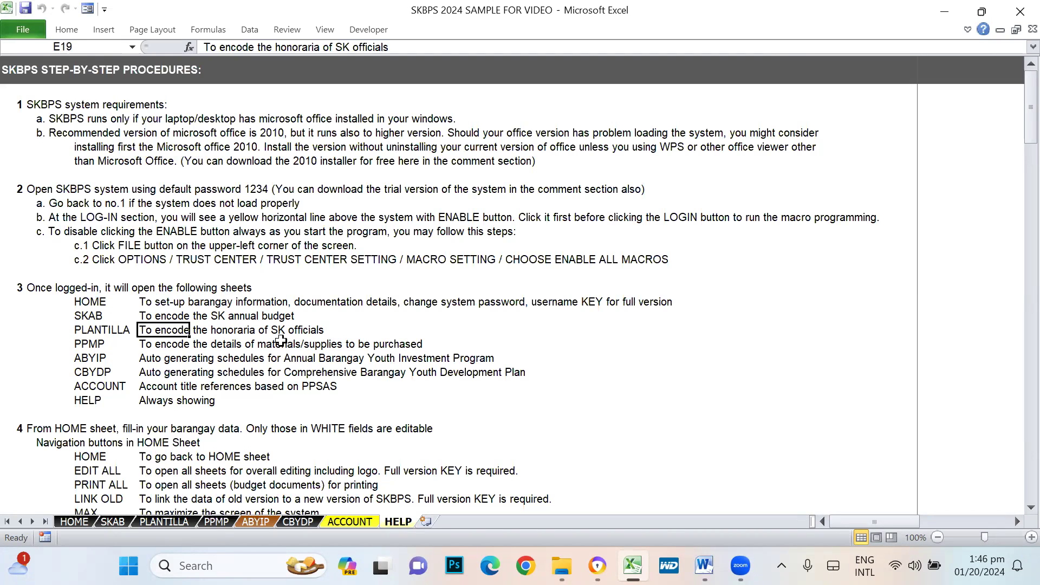
click(178, 523)
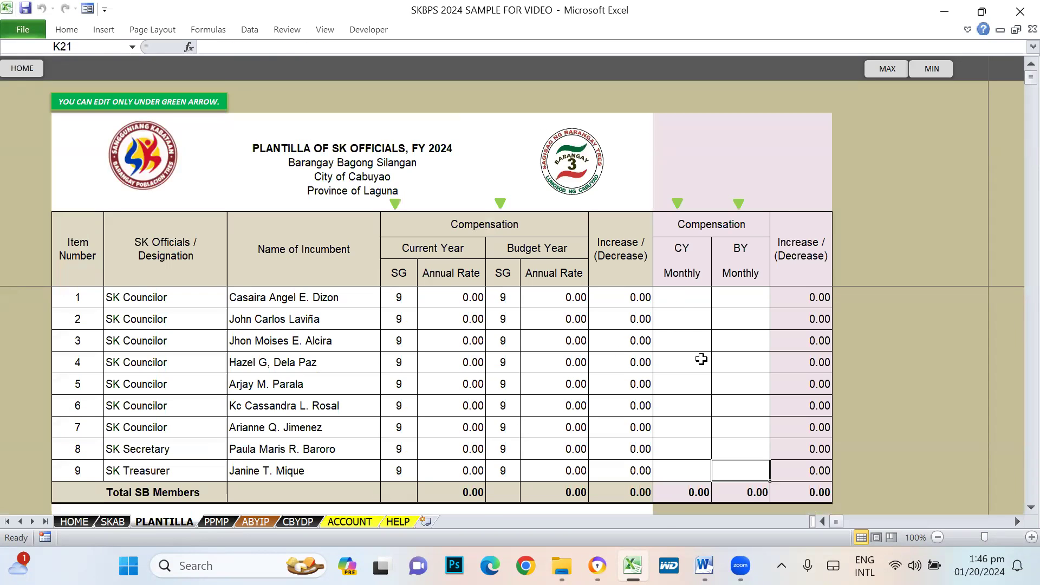
- Read the PPMP description on HELP and open the PPMP procurement plan sheet
click(398, 521)
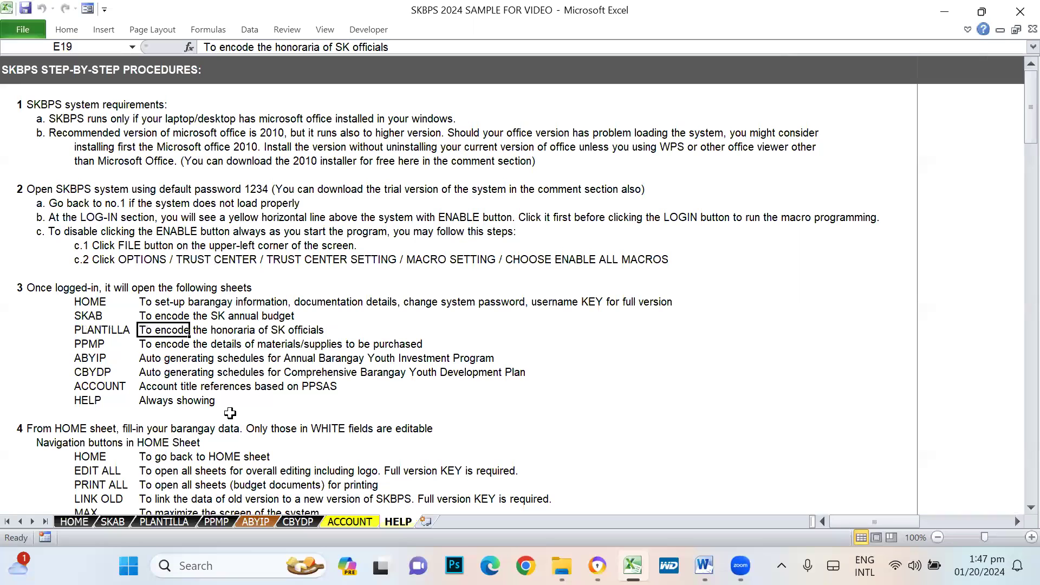
click(144, 345)
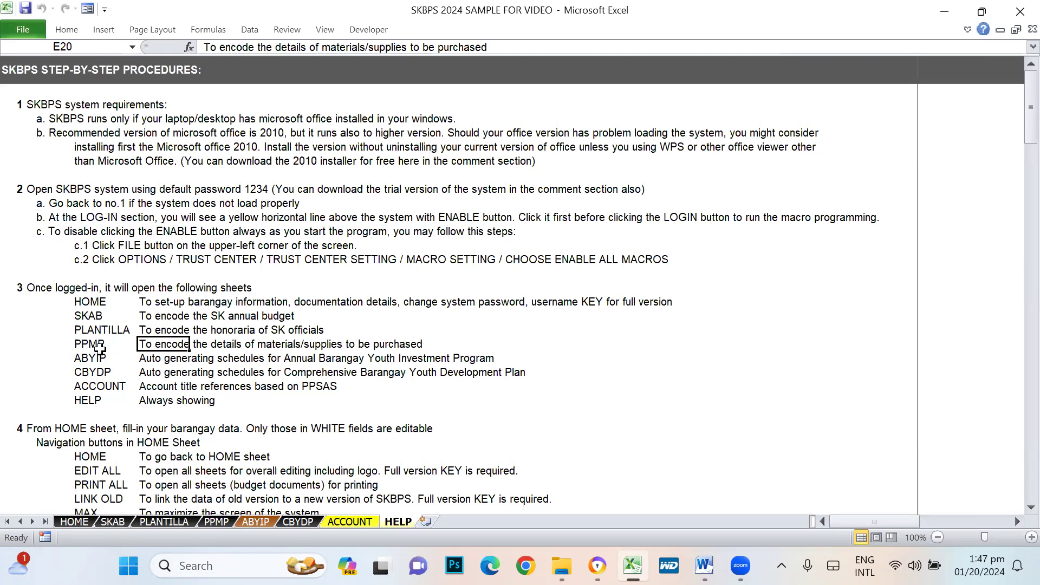
click(234, 523)
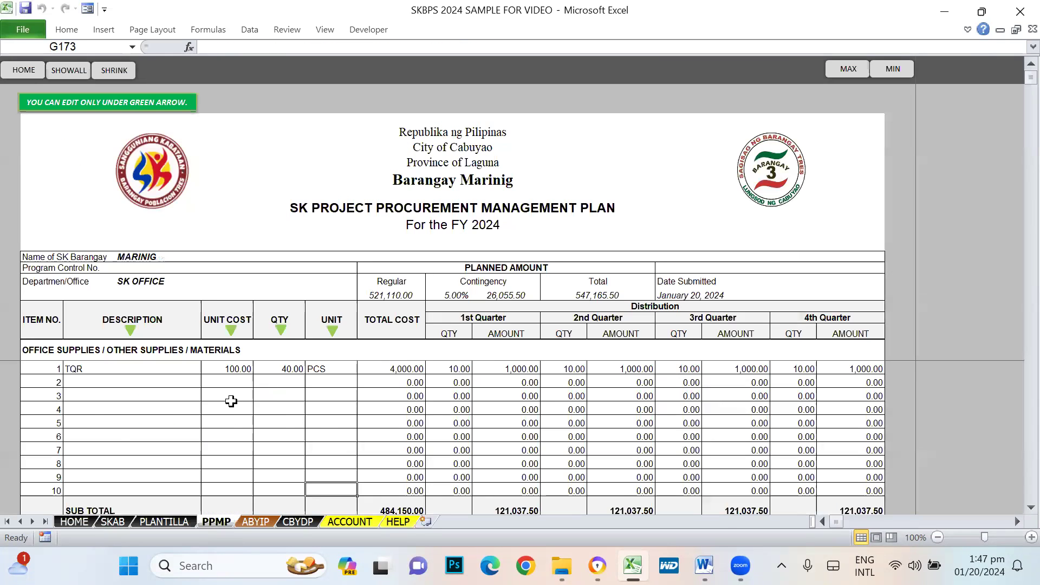
- Review the PPMP procurement items, including the OFFICE SUPPLIES heading row
scroll(232, 401, down, 5)
scroll(232, 401, up, 15)
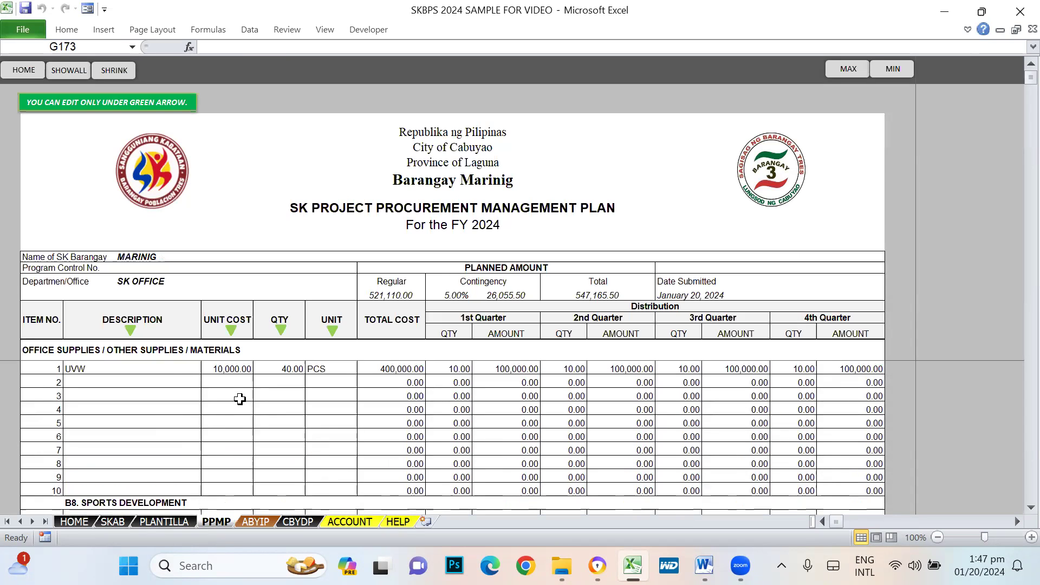
scroll(240, 399, up, 6)
click(42, 349)
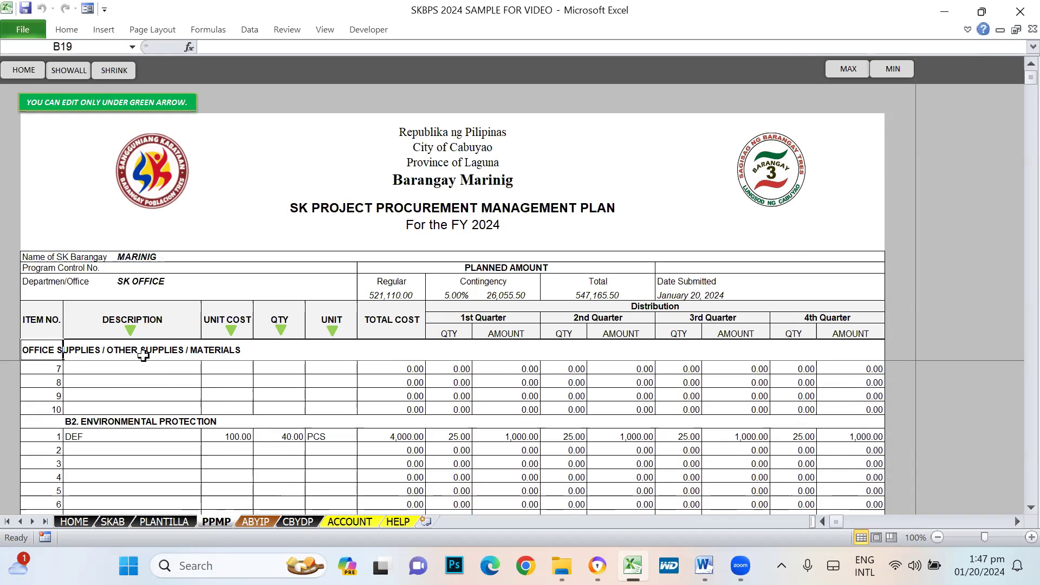
scroll(255, 470, up, 3)
scroll(255, 470, up, 7)
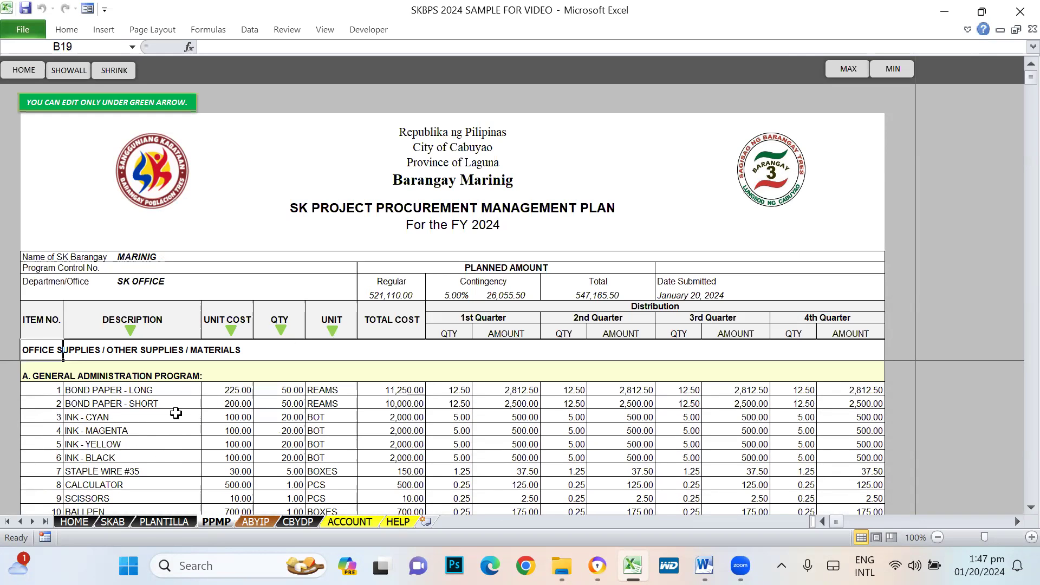
- Back on the HELP procedures sheet, select the ABYIP and CBYDP entries
click(390, 522)
click(81, 362)
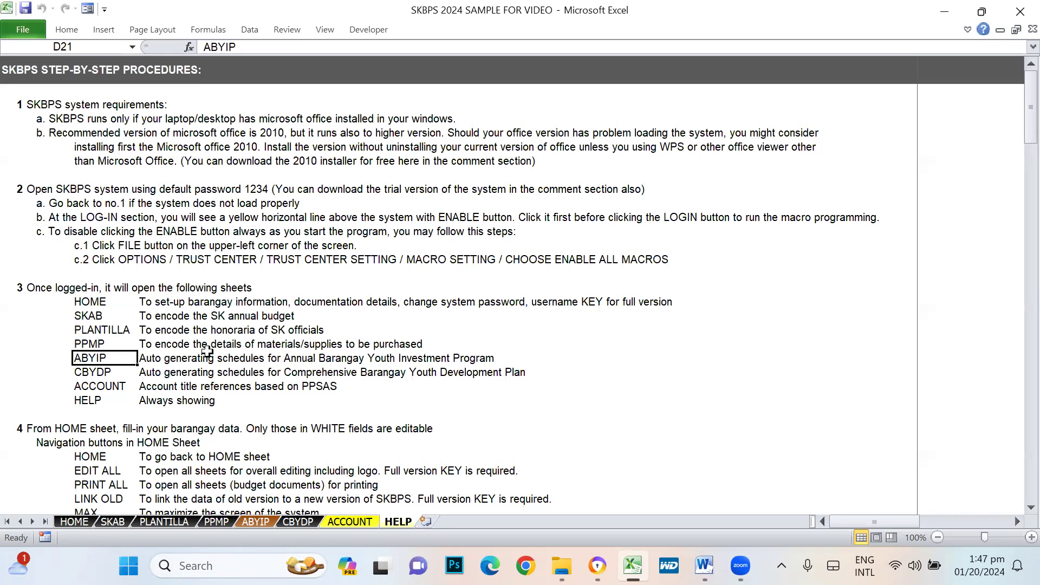
click(95, 377)
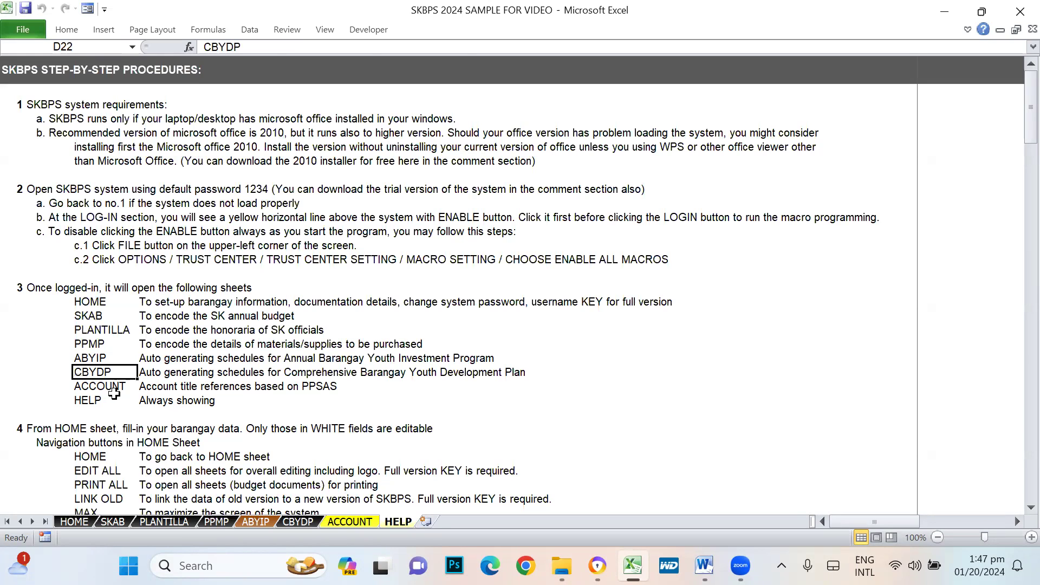
click(158, 371)
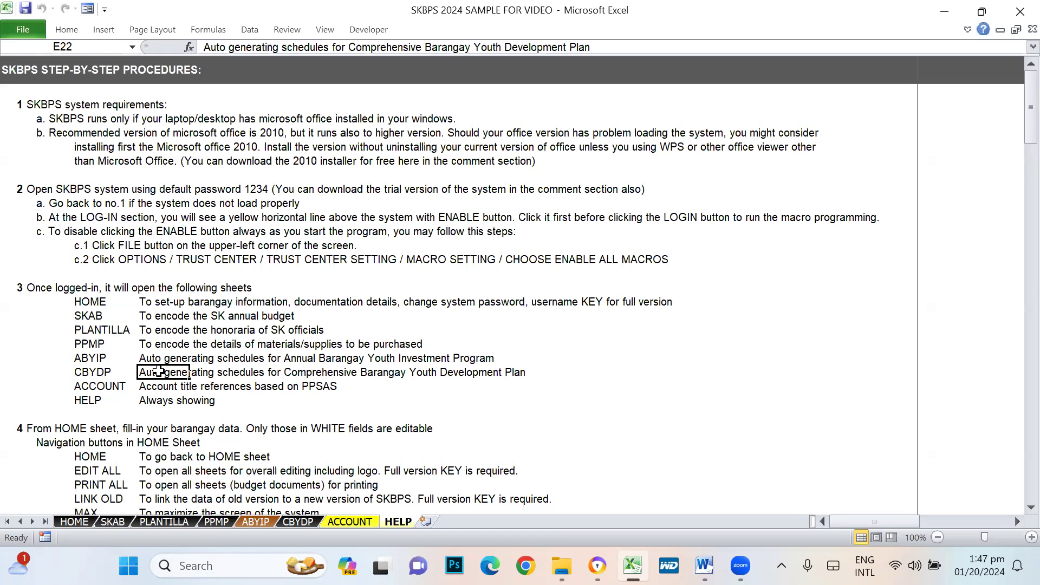
click(83, 388)
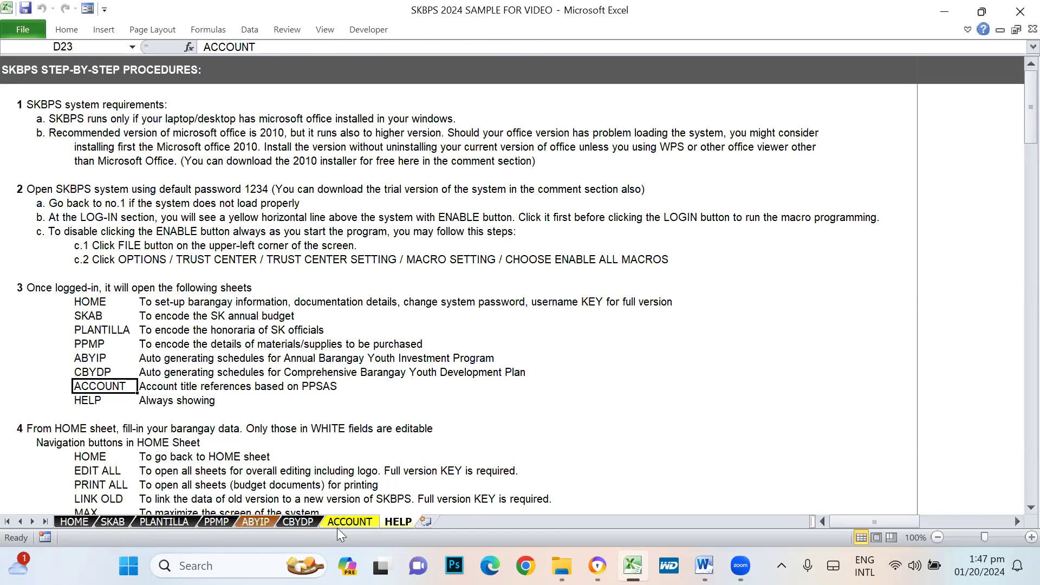
click(337, 526)
scroll(343, 162, up, 6)
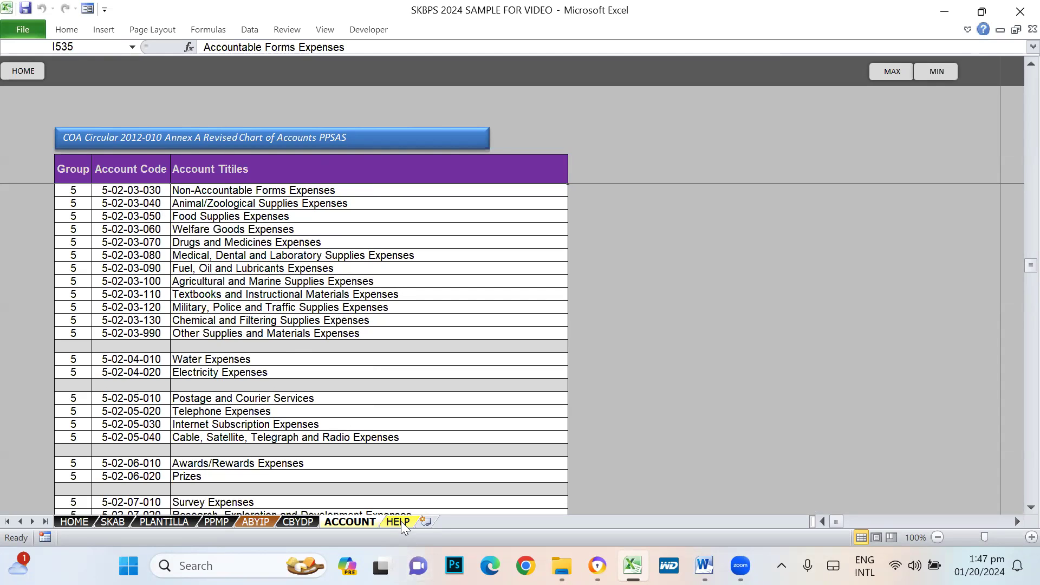
click(145, 268)
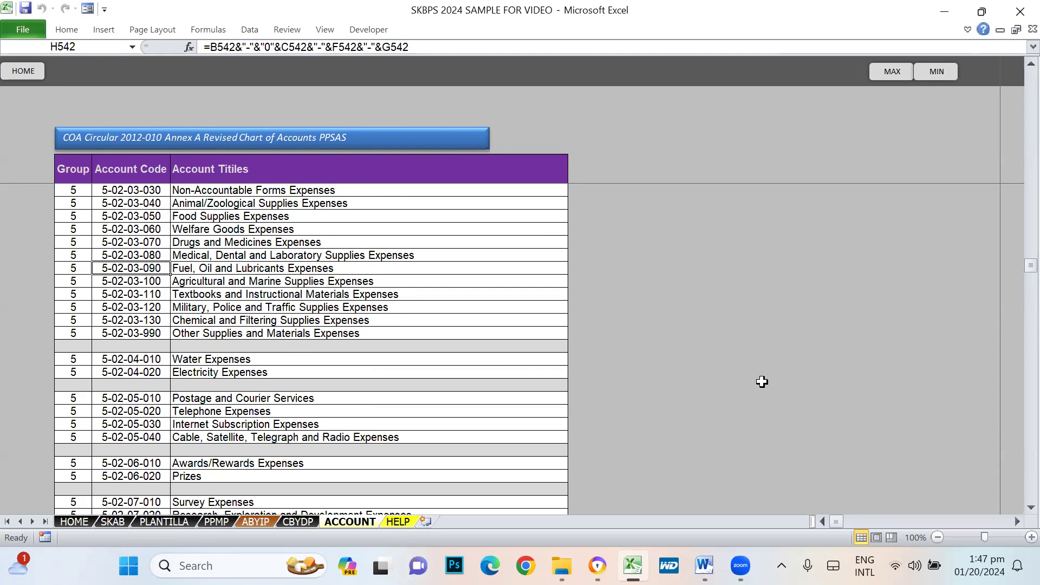
drag(1014, 265, 1014, 152)
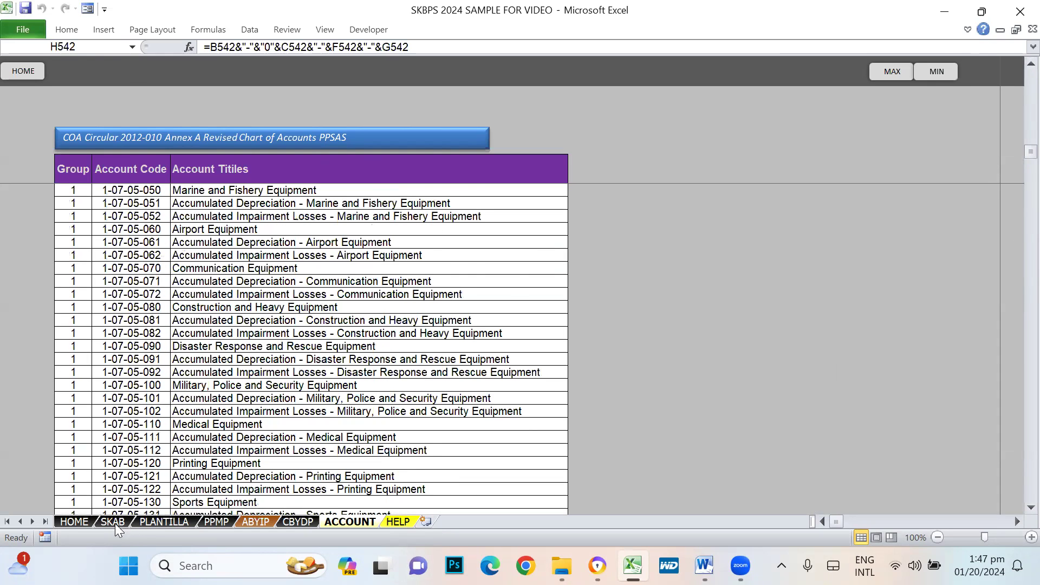
click(112, 522)
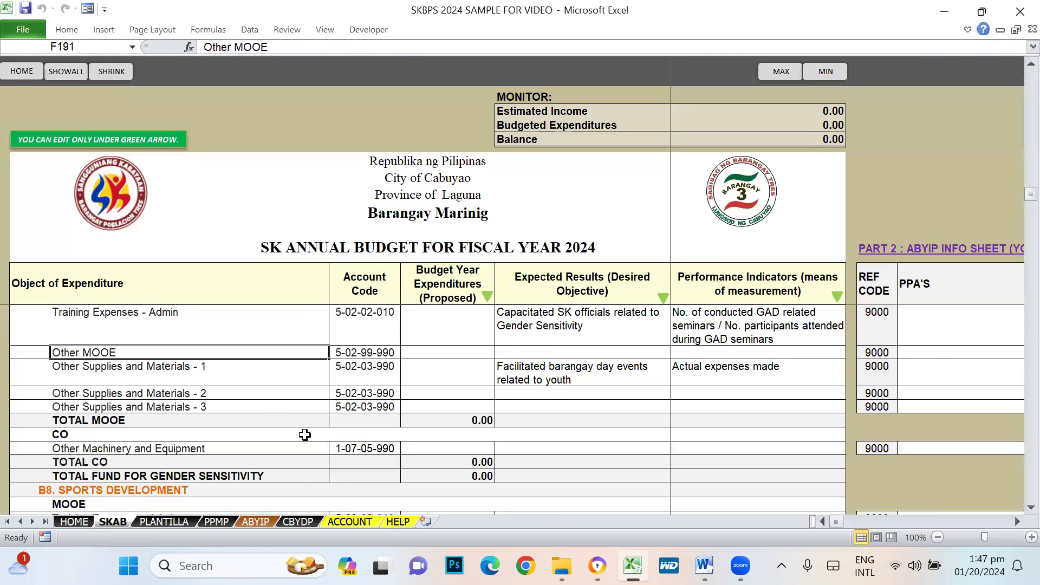
scroll(304, 435, down, 5)
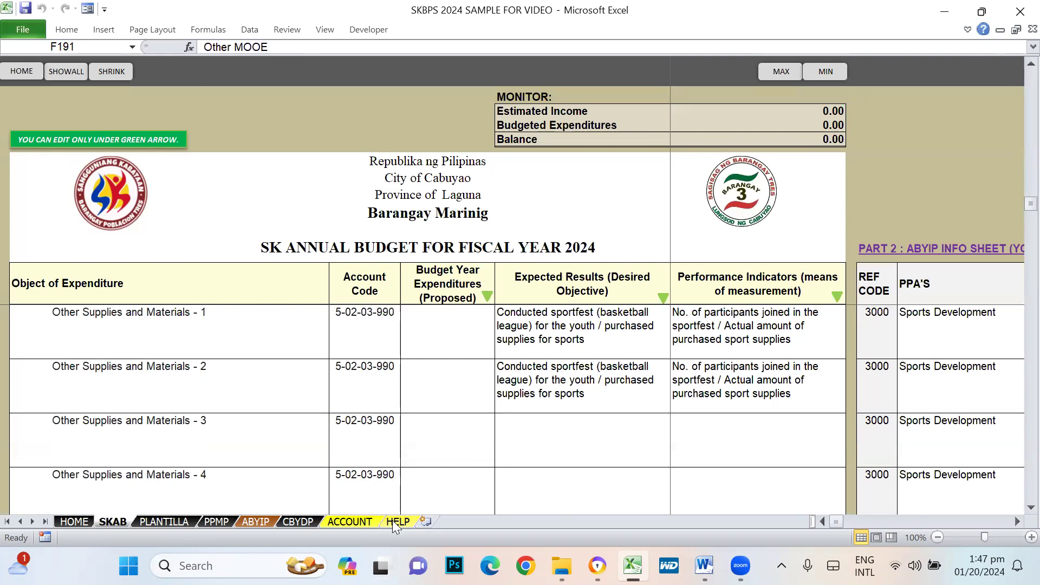
click(393, 523)
click(342, 523)
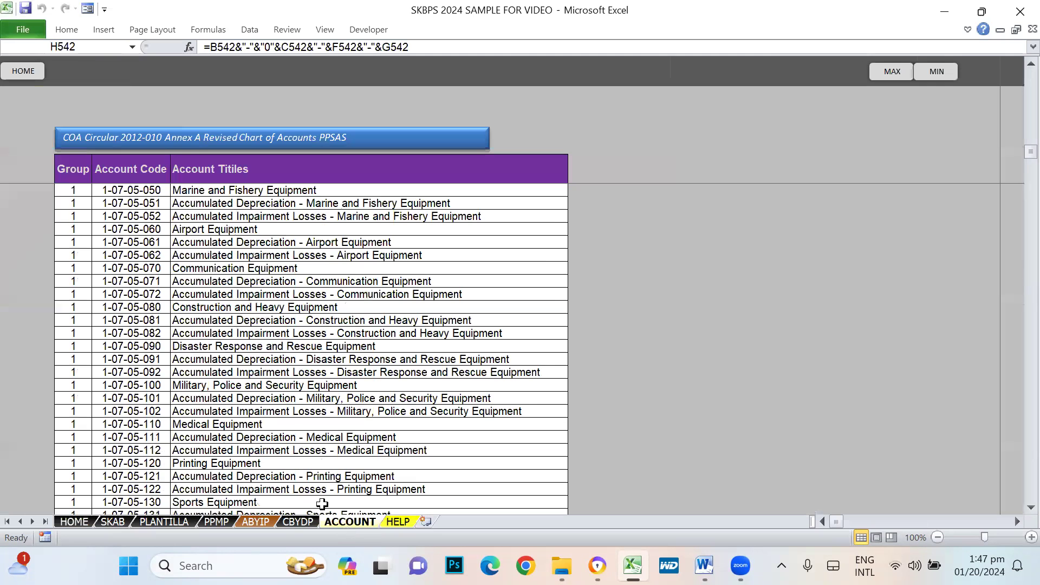
scroll(208, 408, down, 20)
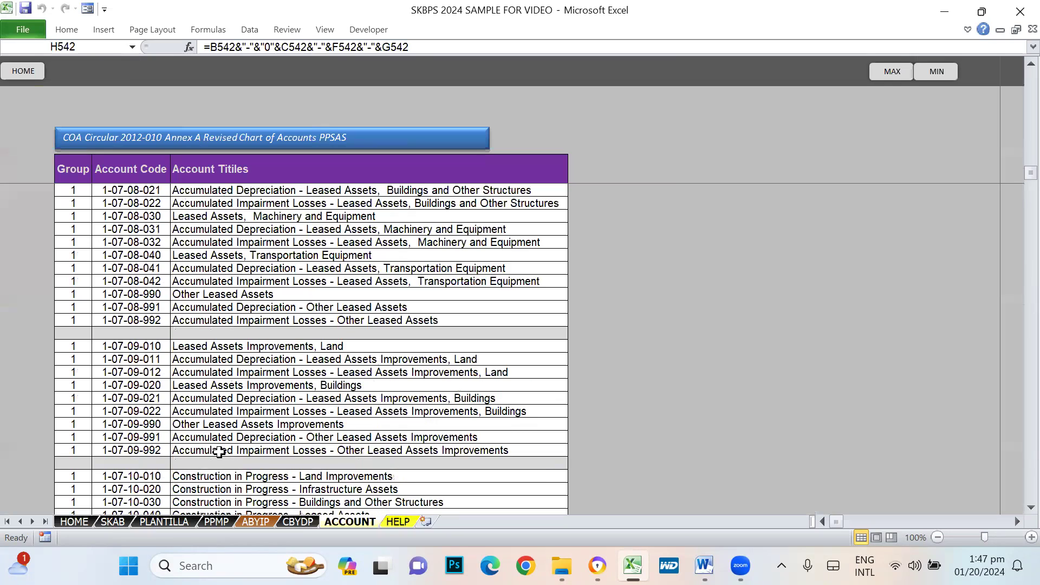
scroll(219, 451, down, 20)
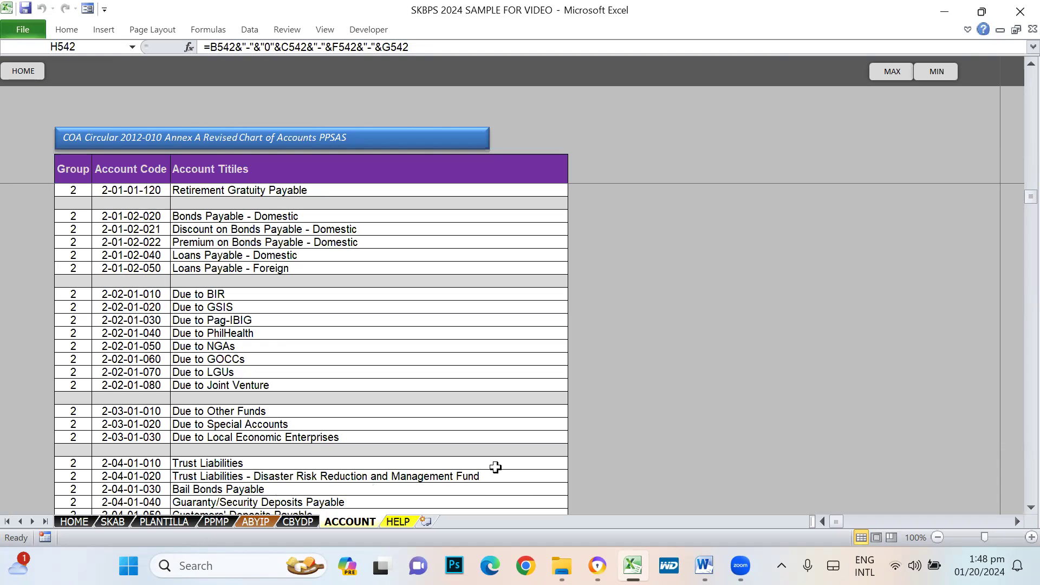
- Check the HELP entry in the procedures list, then switch to the HOME form sheet
click(410, 522)
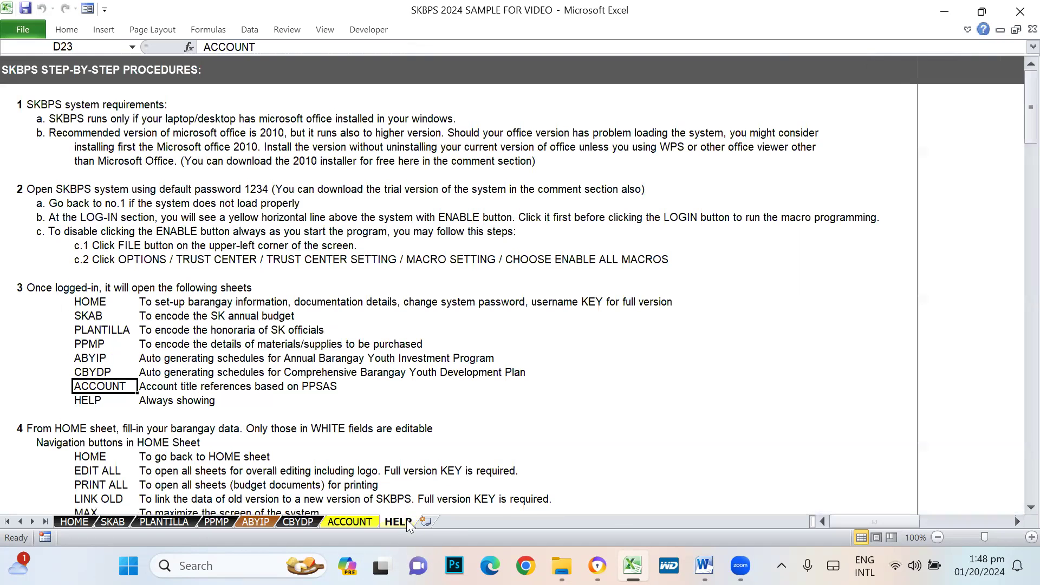
click(87, 402)
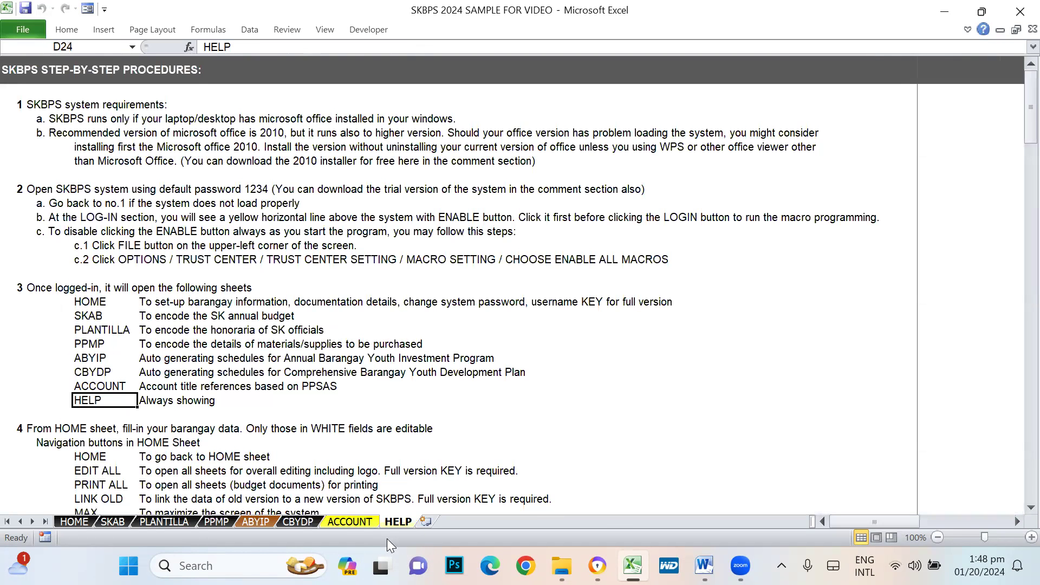
scroll(216, 423, down, 3)
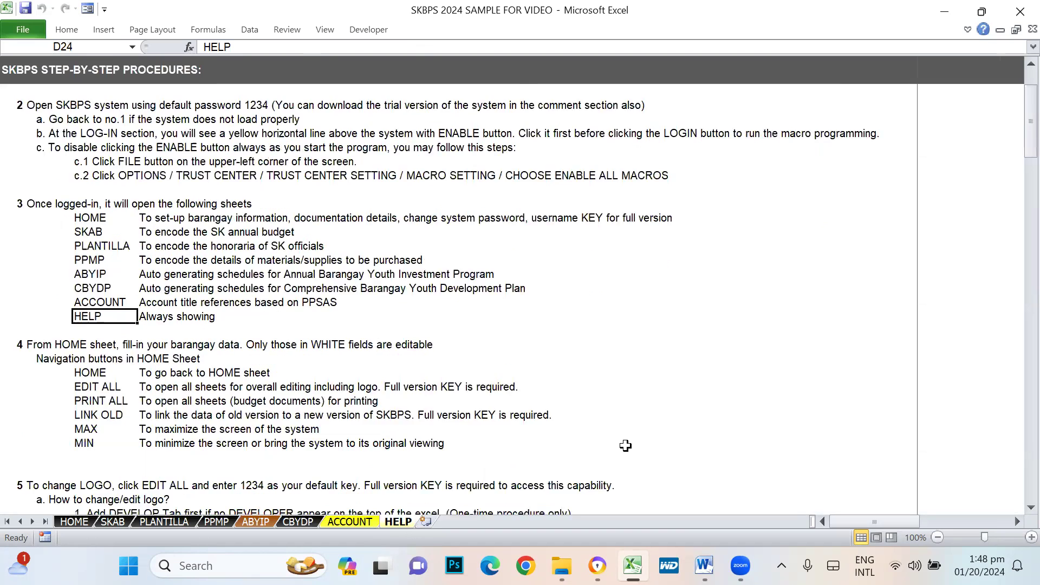
click(23, 329)
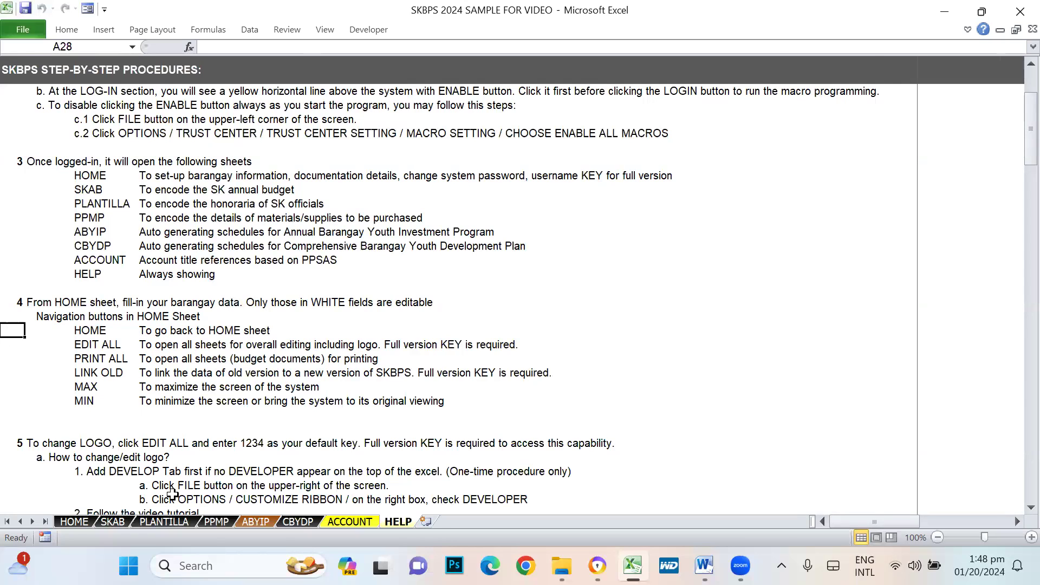
click(81, 523)
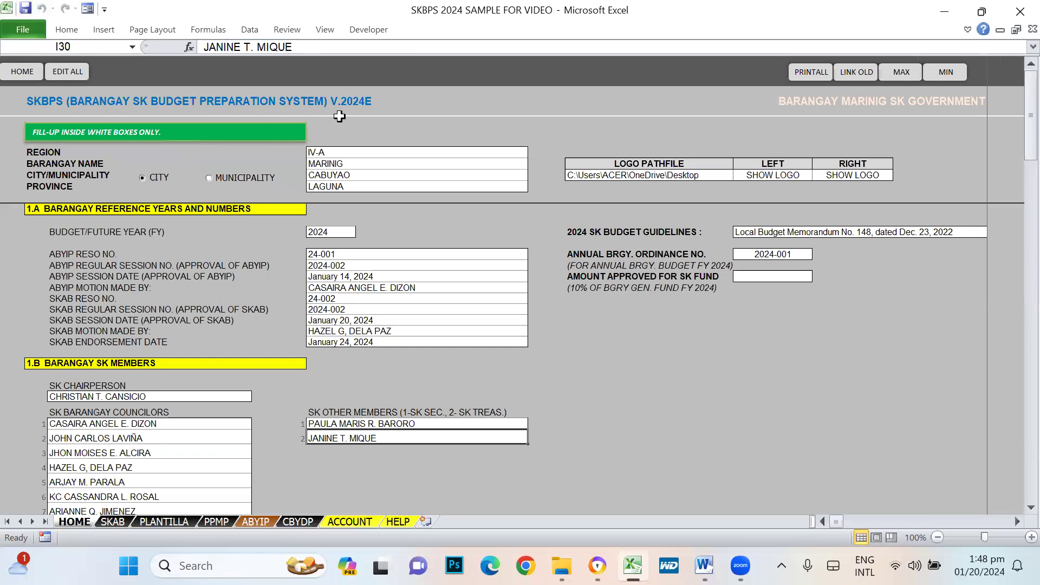
- Reset the HOME form back to its starting view
click(22, 76)
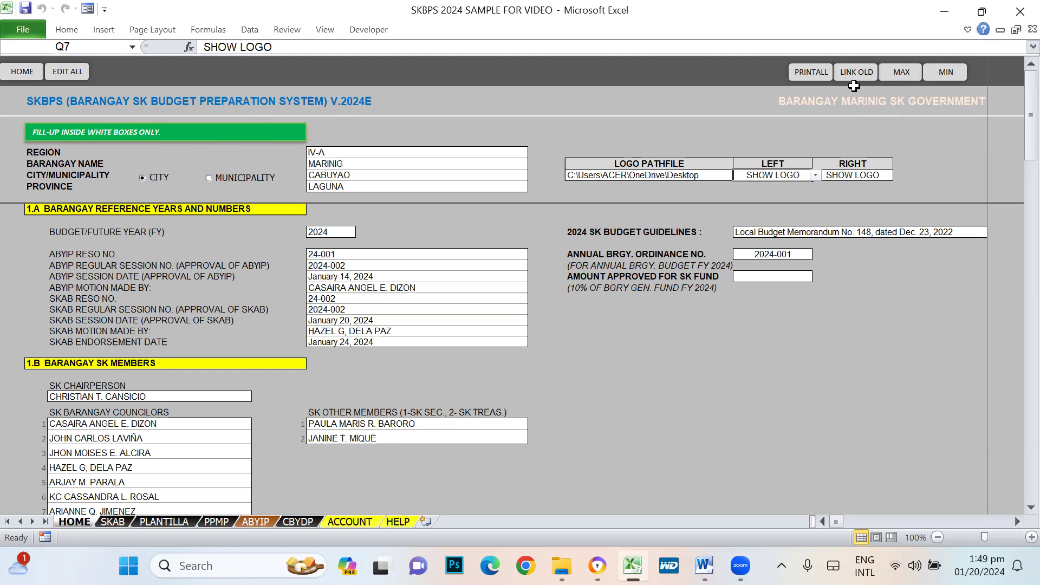
- Unlock all sheets with EDIT ALL, submitting the password and confirming the notice
click(68, 72)
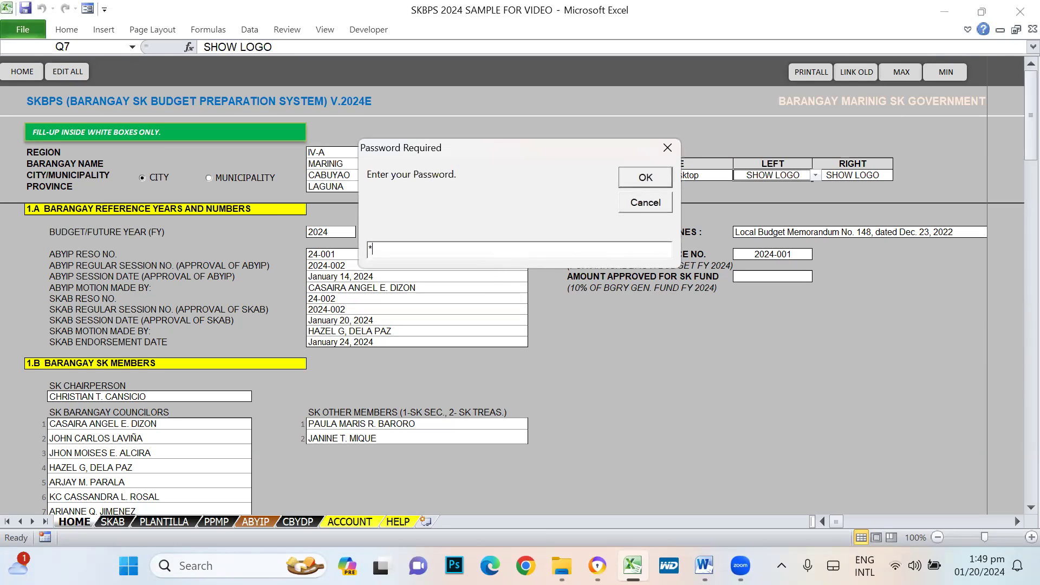
key(Return)
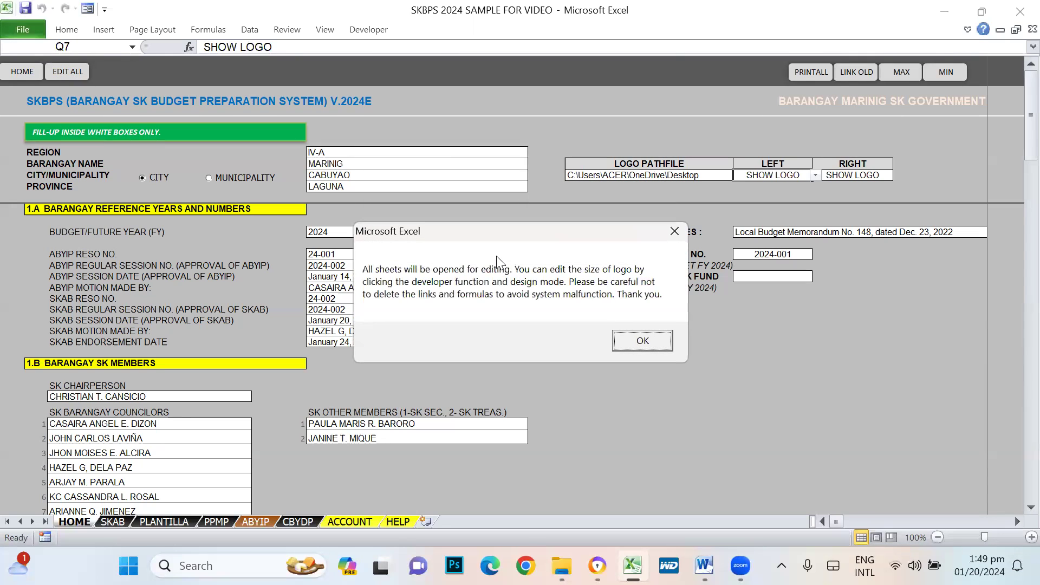
click(640, 342)
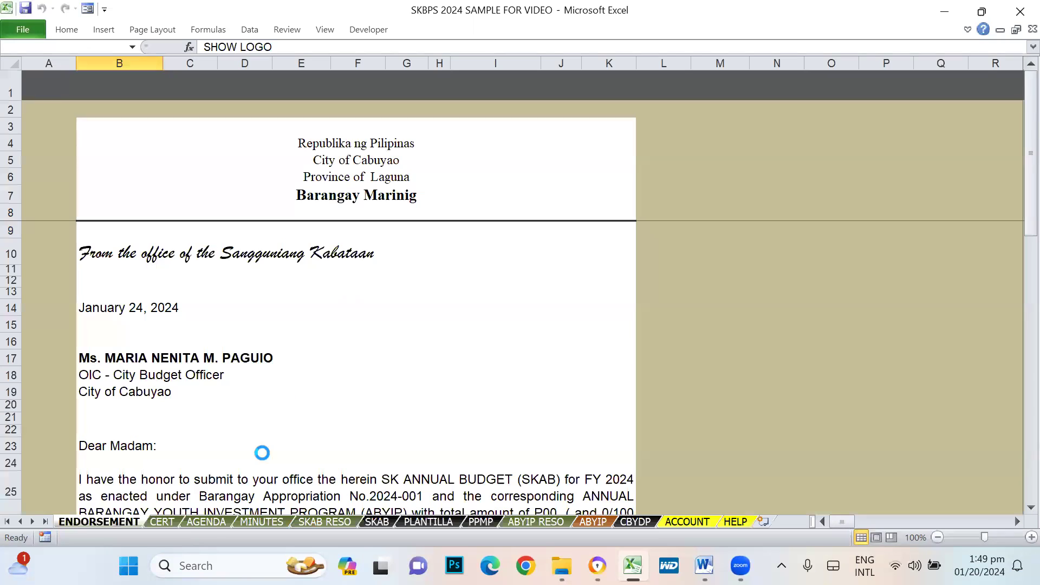
- Shrink ENDORSEMENT row 27, below the budget paragraph, to a thin 6.50 spacer
scroll(265, 306, down, 7)
scroll(262, 302, up, 7)
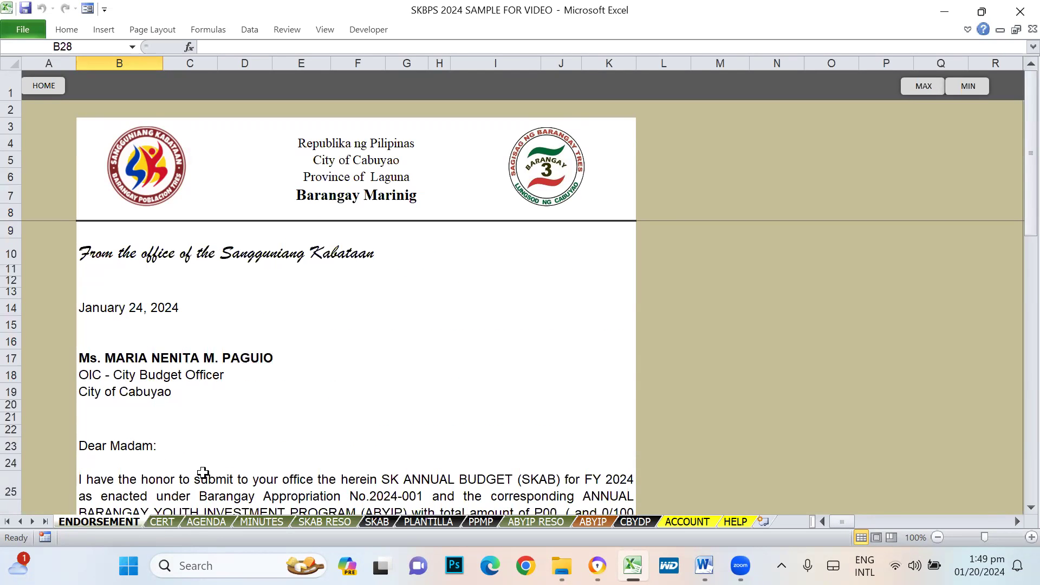
scroll(293, 400, down, 3)
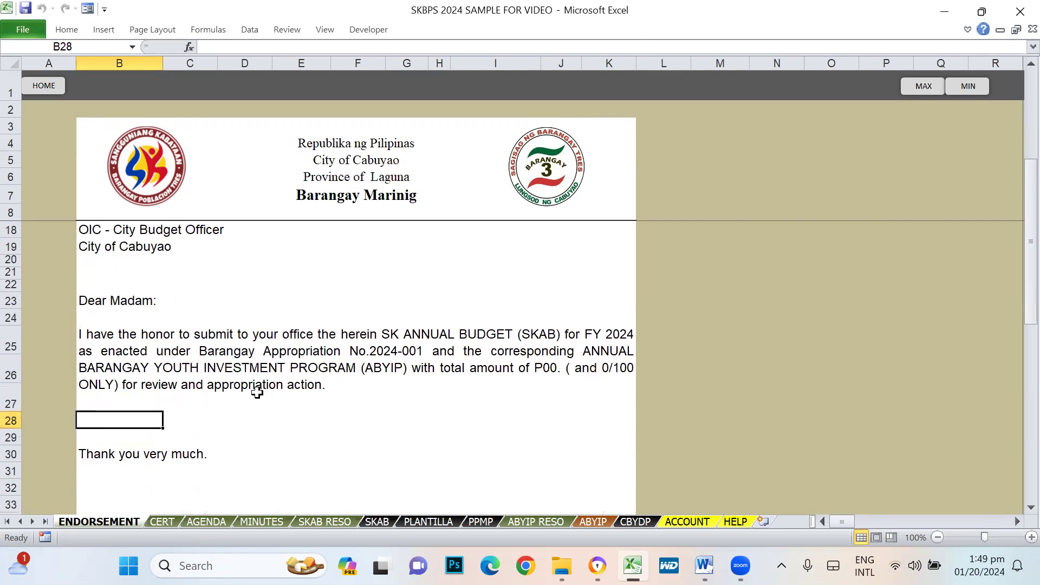
click(178, 354)
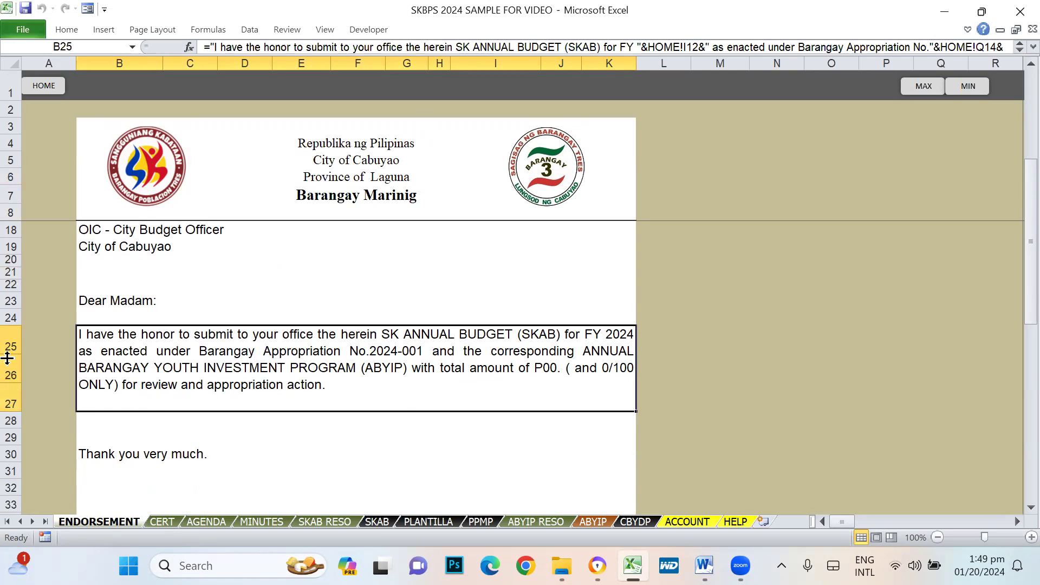
drag(12, 412, 18, 388)
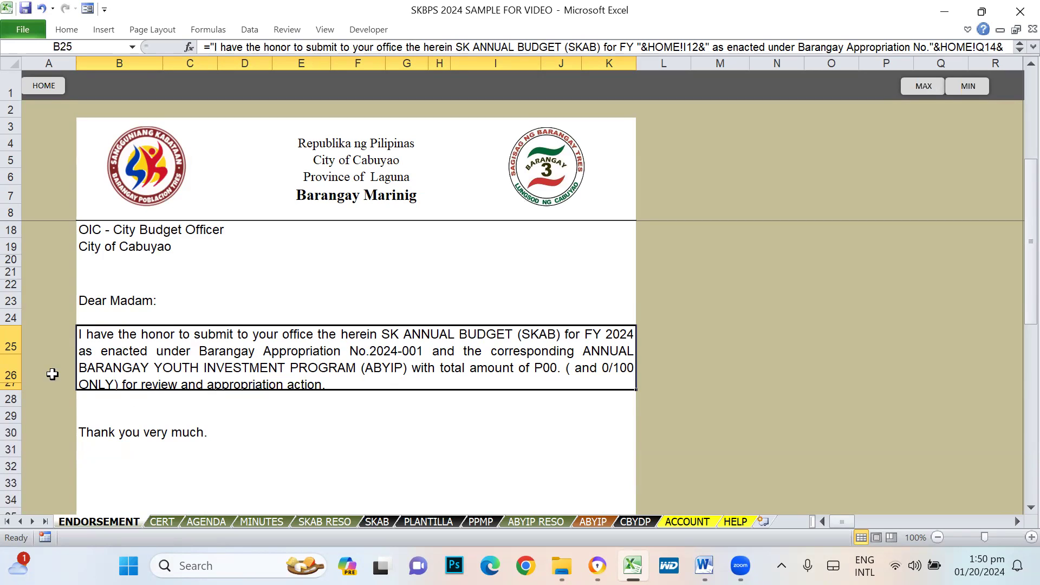
drag(17, 390, 16, 405)
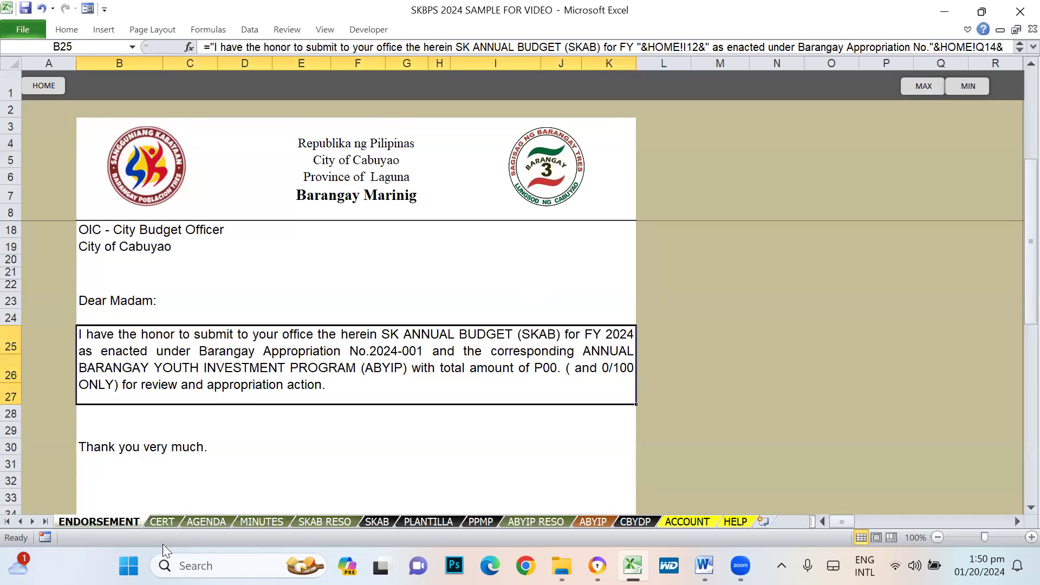
- Check the CERT certification and ENDORSEMENT letter sheets, then open the AGENDA meeting notice
click(157, 522)
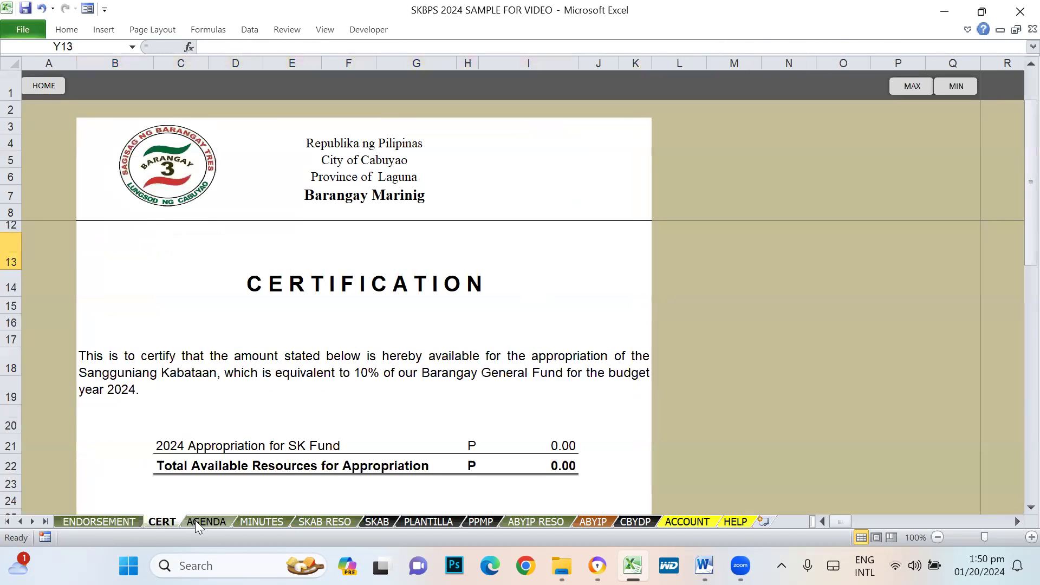
click(92, 523)
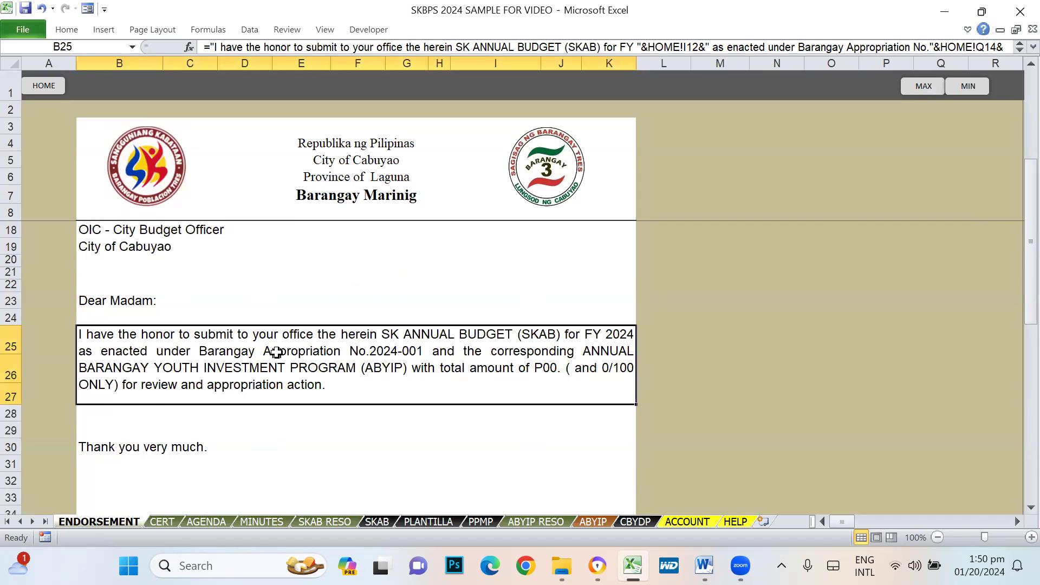
scroll(273, 352, up, 3)
click(162, 522)
scroll(326, 342, up, 1)
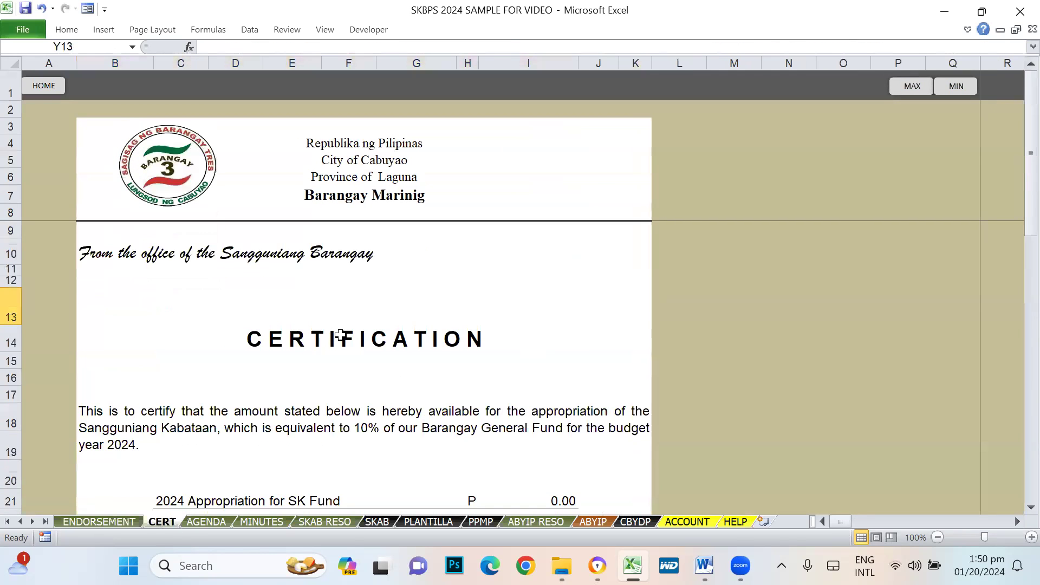
scroll(336, 338, down, 2)
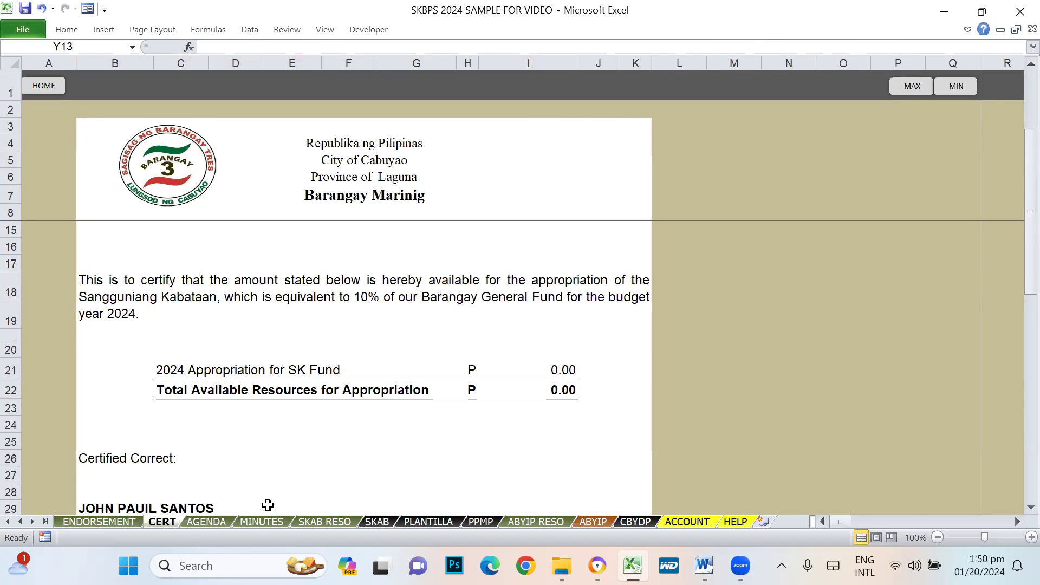
click(204, 522)
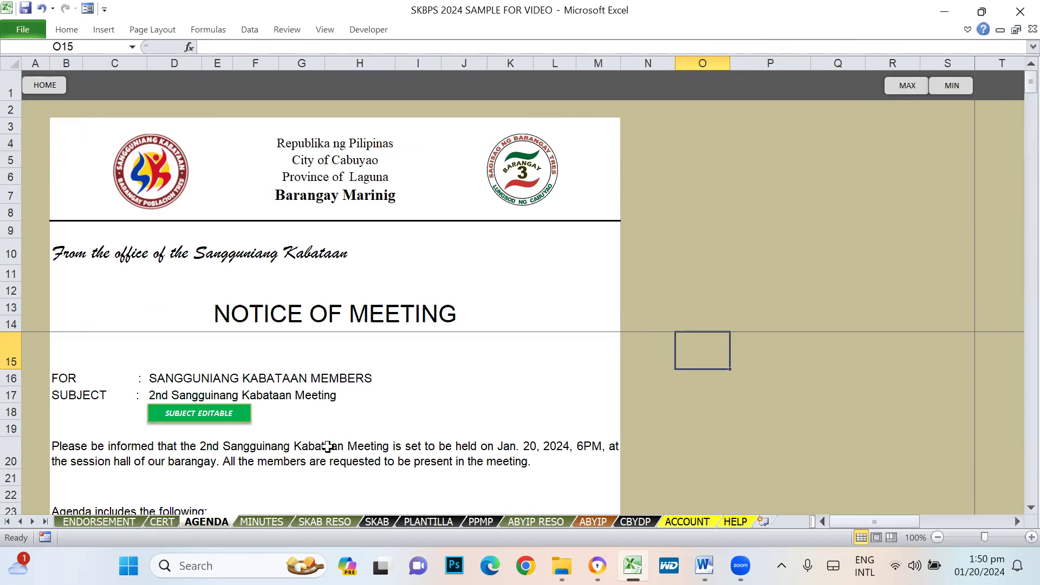
- Preview the MINUTES session minutes and SKAB RESO resolution sheets
click(261, 522)
scroll(344, 329, up, 10)
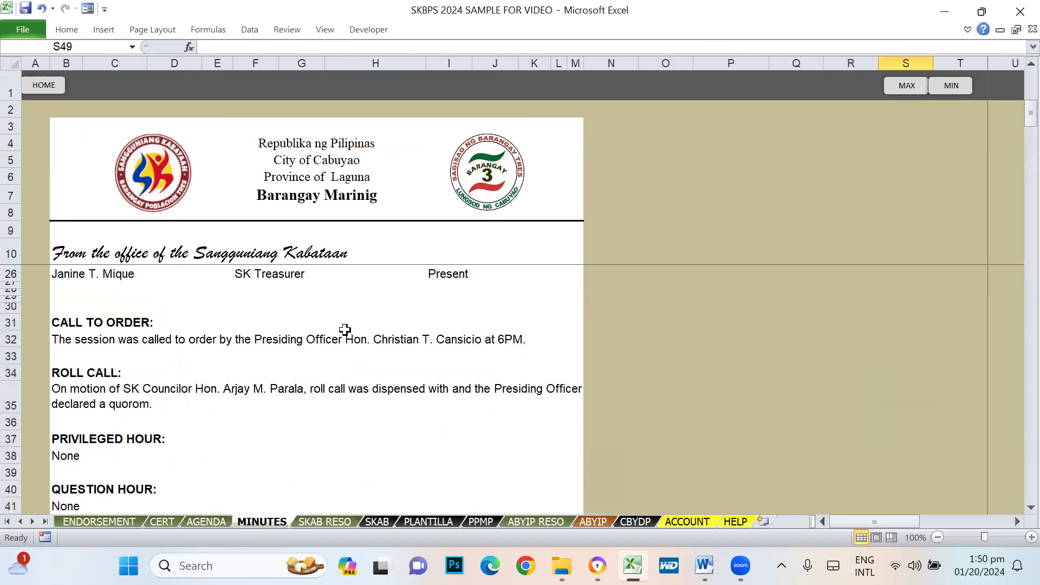
click(324, 522)
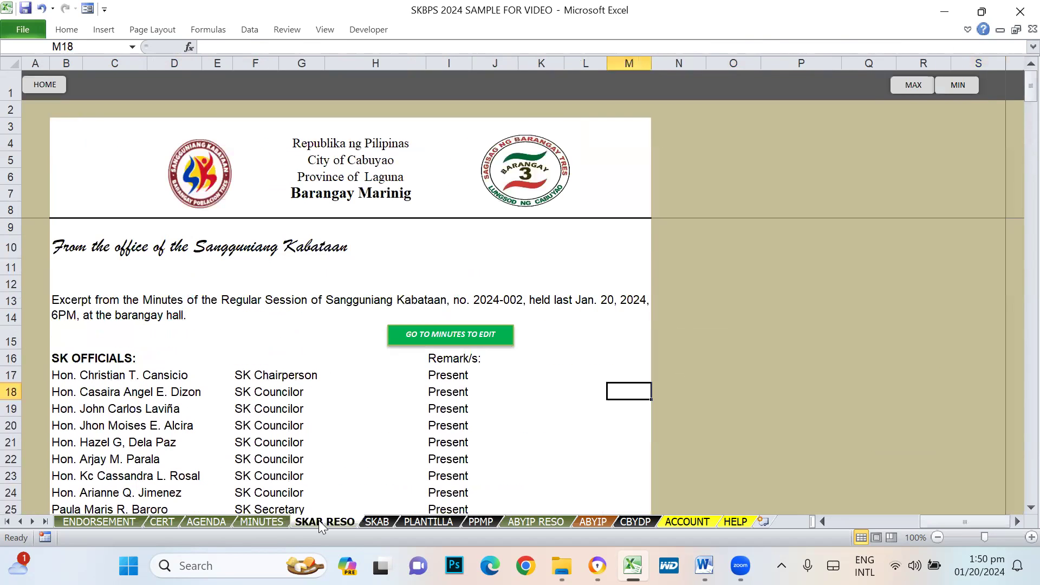
click(270, 523)
click(331, 524)
scroll(605, 427, down, 4)
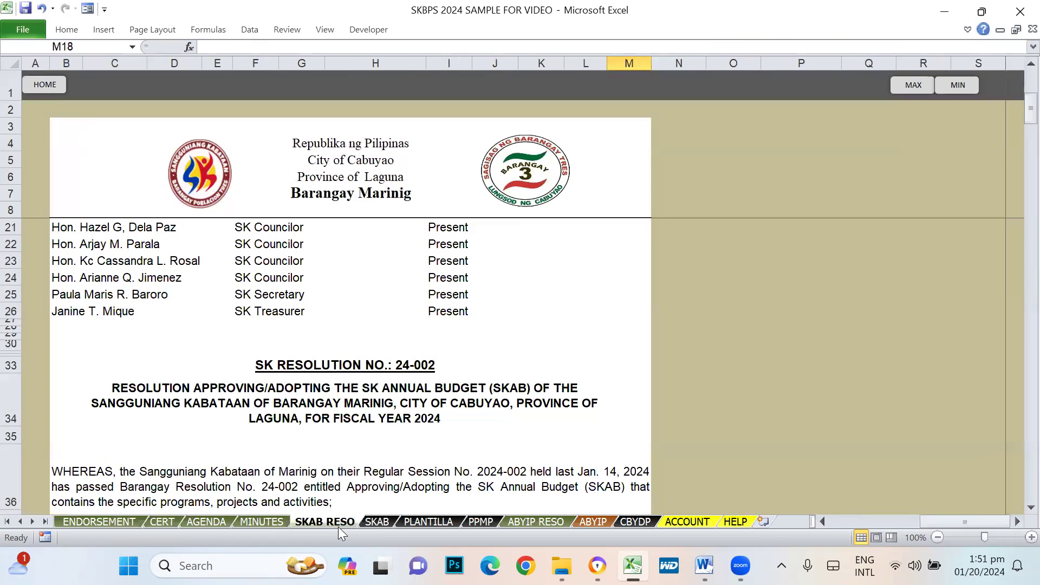
- Page through SKAB, PLANTILLA, PPMP, ABYIP RESO, ABYIP and CBYDP, then return HOME
click(382, 522)
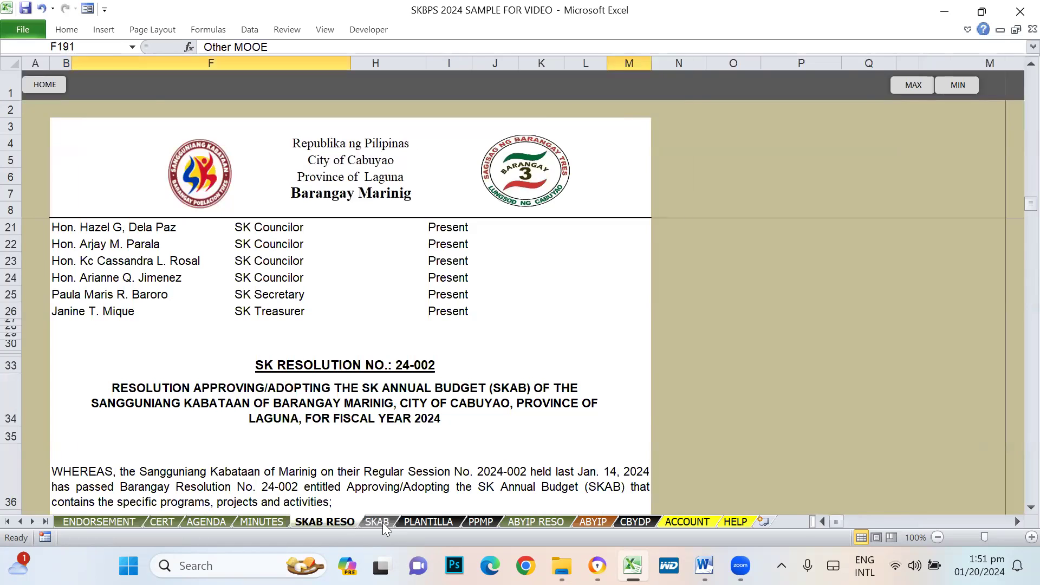
click(439, 524)
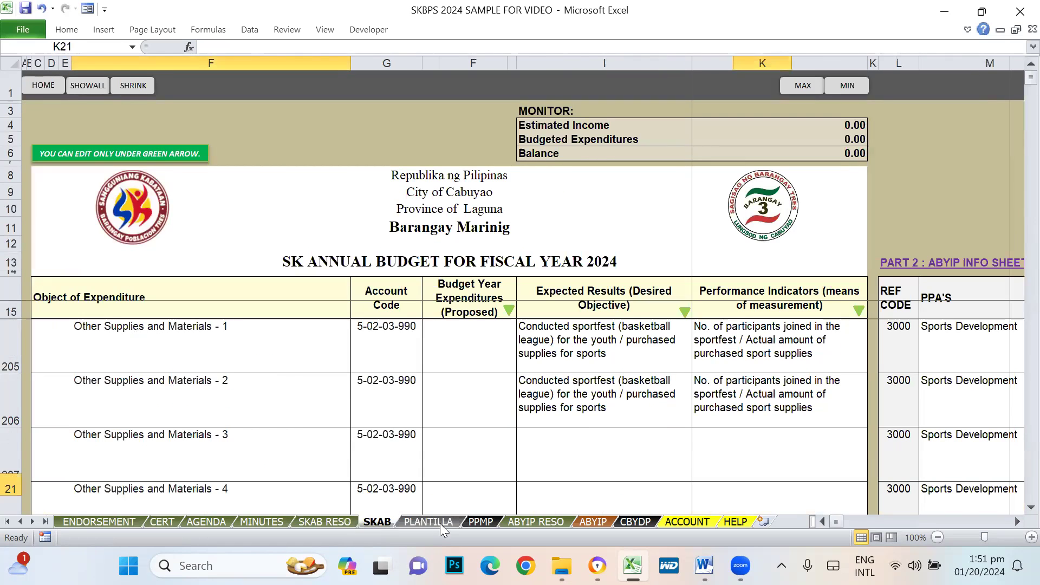
click(486, 523)
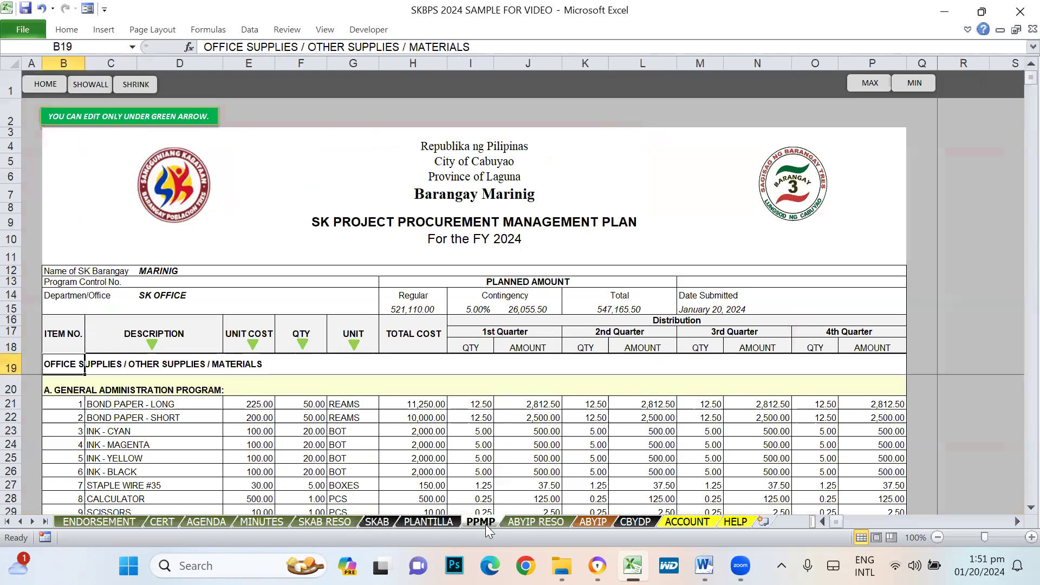
click(539, 522)
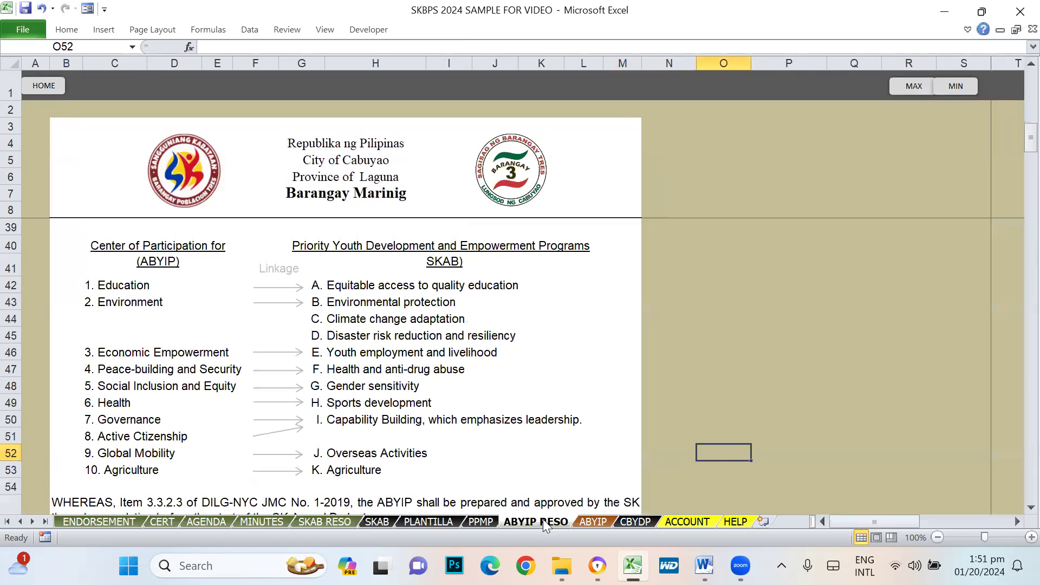
click(590, 522)
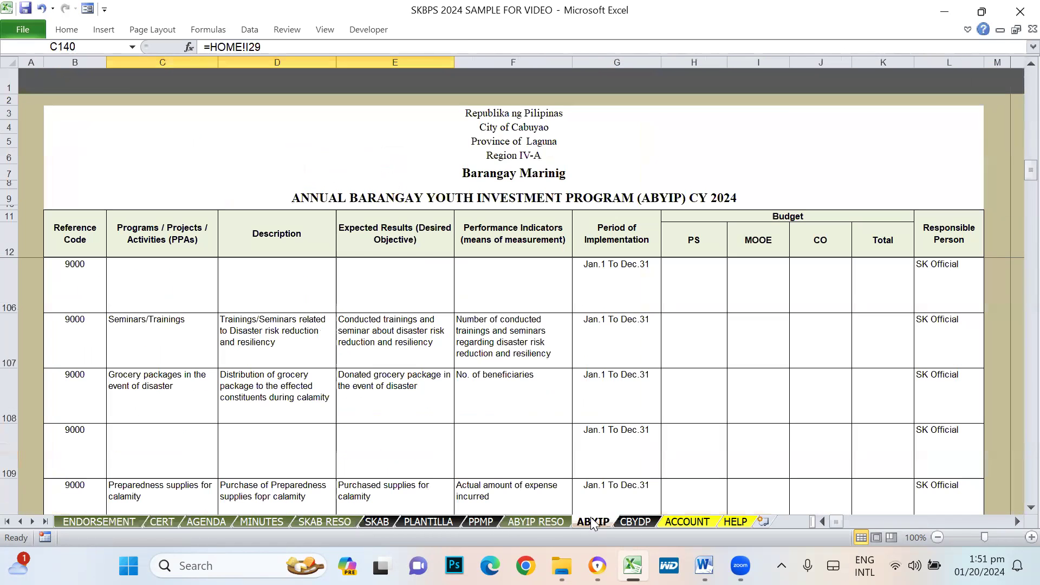
click(637, 524)
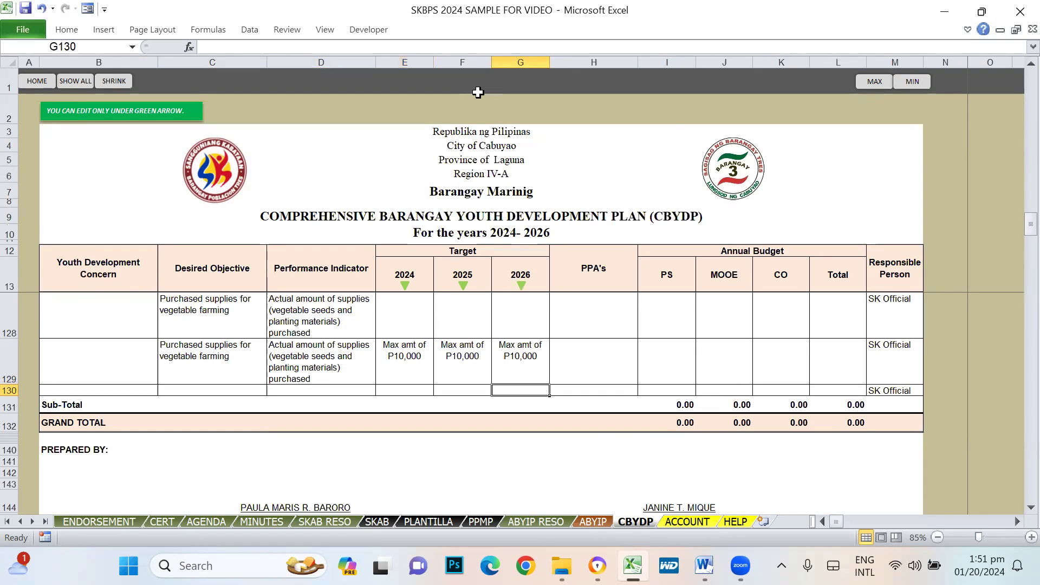
click(37, 85)
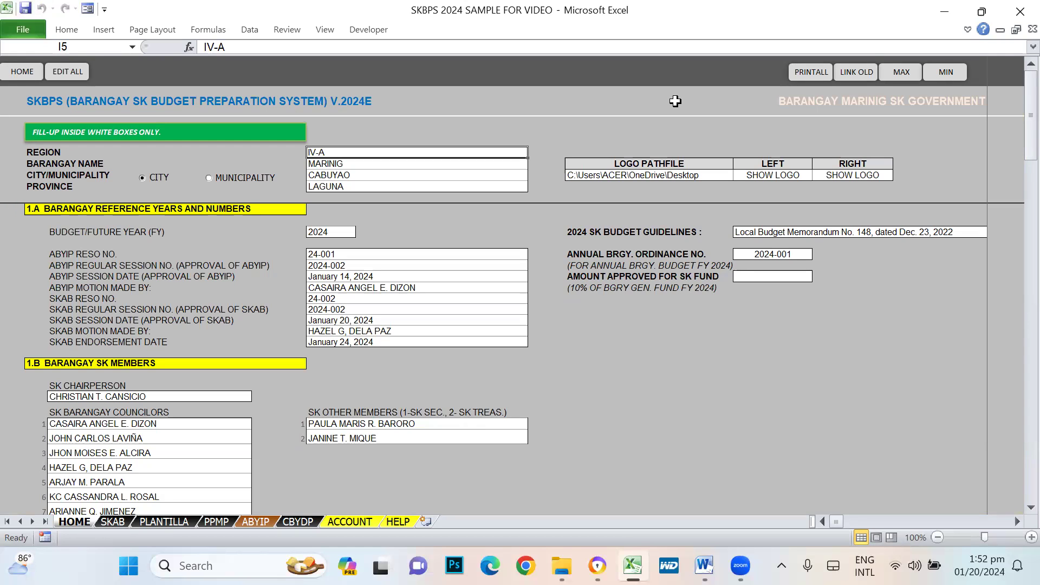
- Select the 2024 budget year entry on the HOME form
click(323, 232)
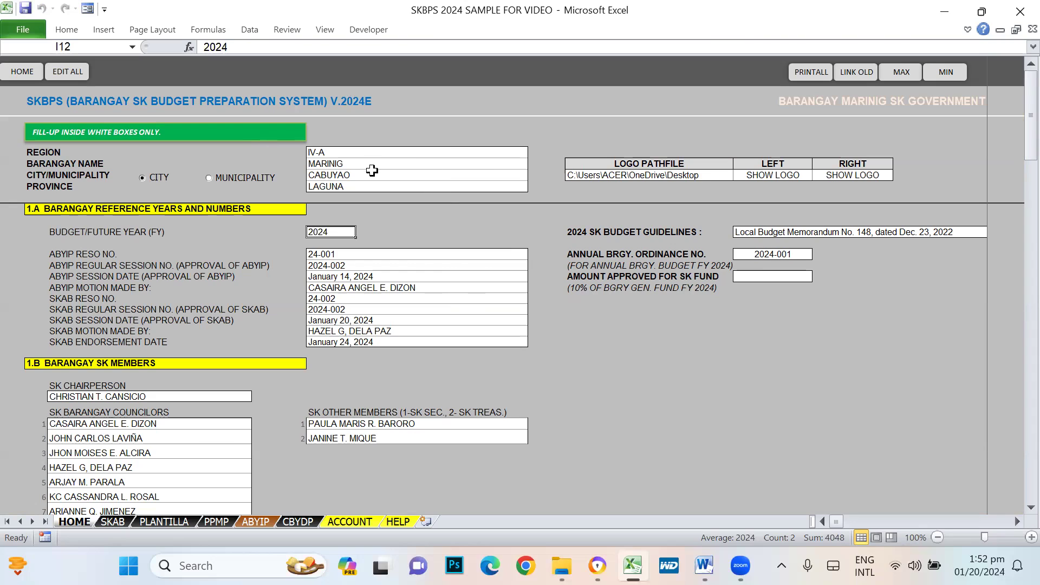
- Select the MARINIG and CABUYAO entries, discarding a stray typed entry to keep CABUYAO
click(355, 164)
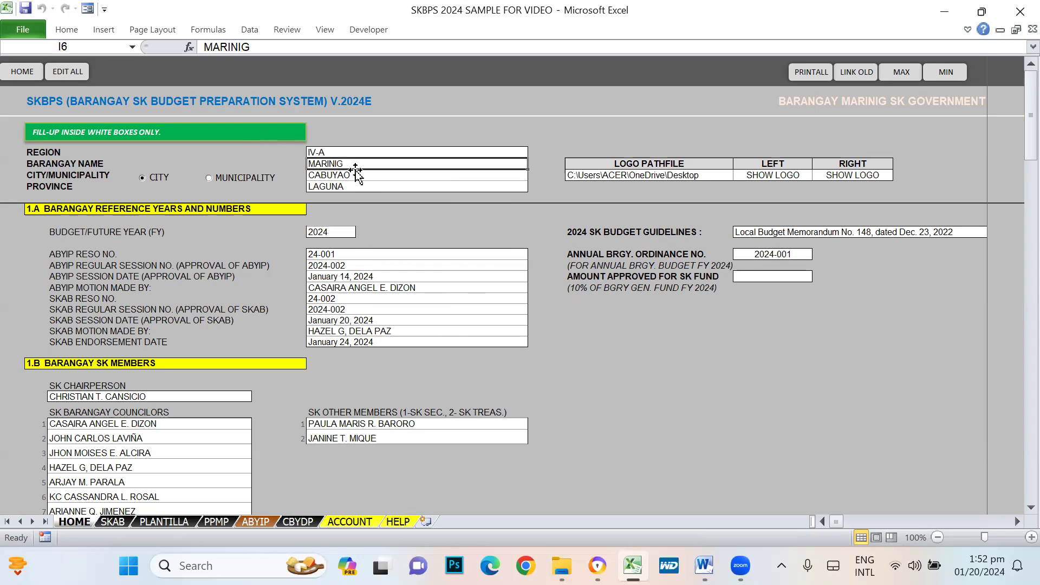
click(368, 175)
text(asdasd)
key(Escape)
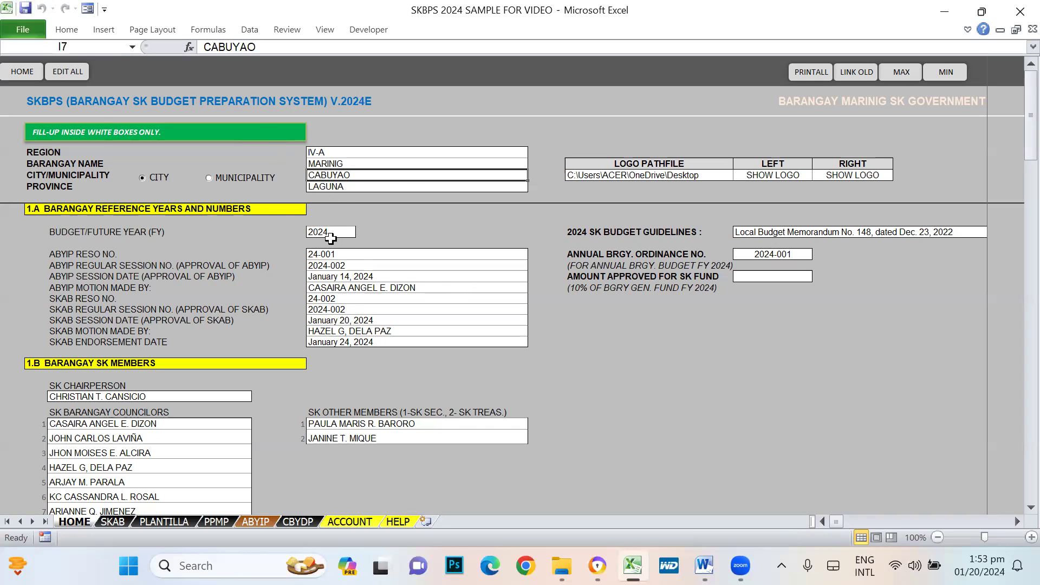
- Review the region IV-A, barangay MARINIG and city CABUYAO entries in turn
click(459, 164)
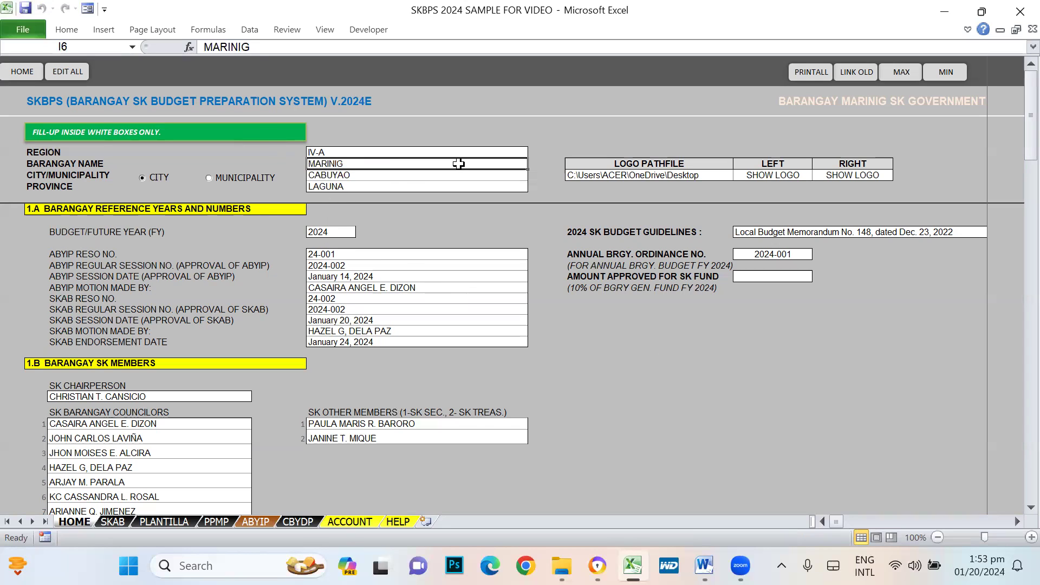
key(Up)
key(Down)
key(Down)
key(Up)
key(Up)
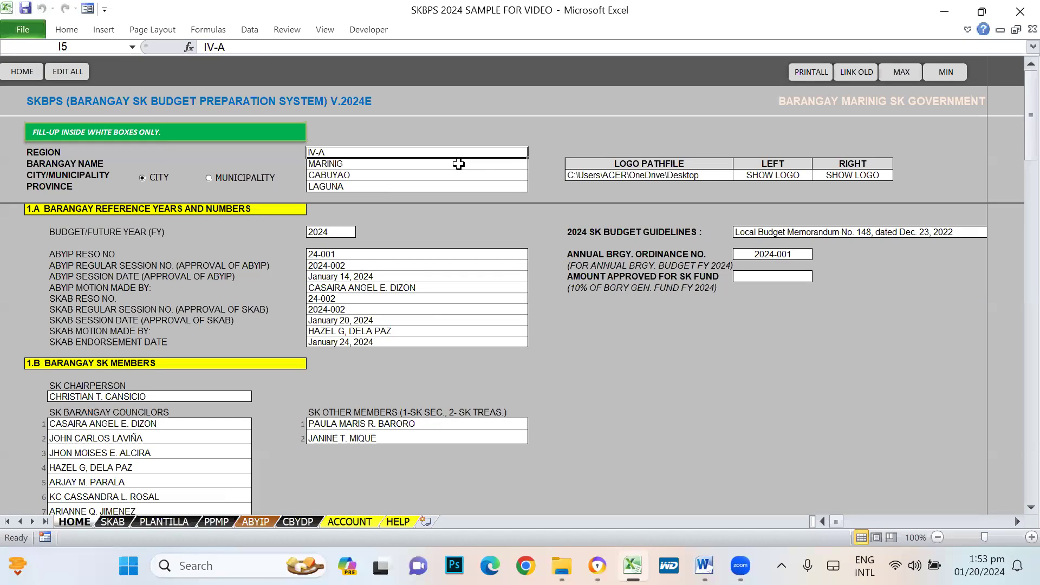
key(Down)
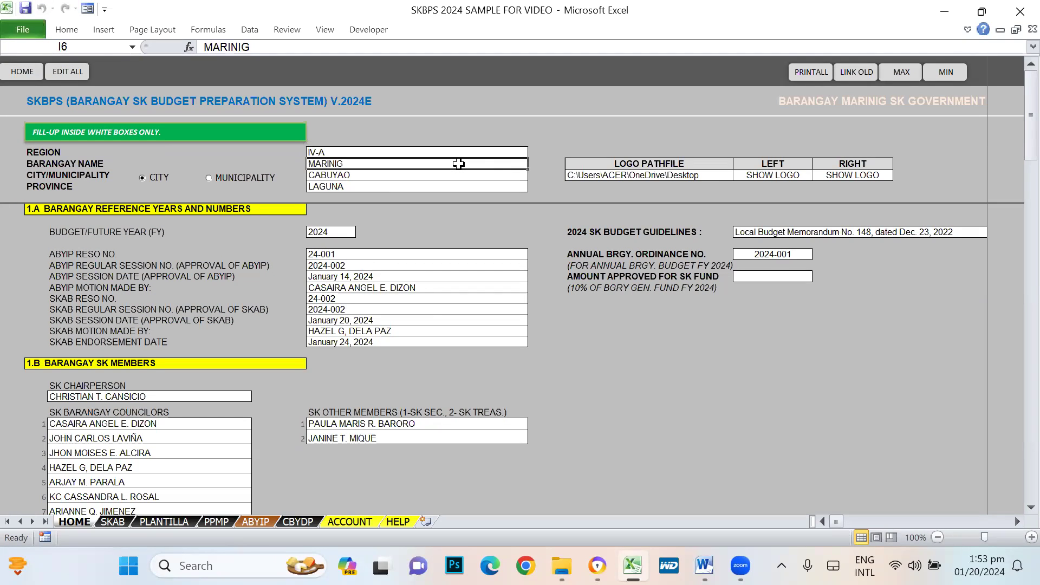
key(Down)
key(Down)
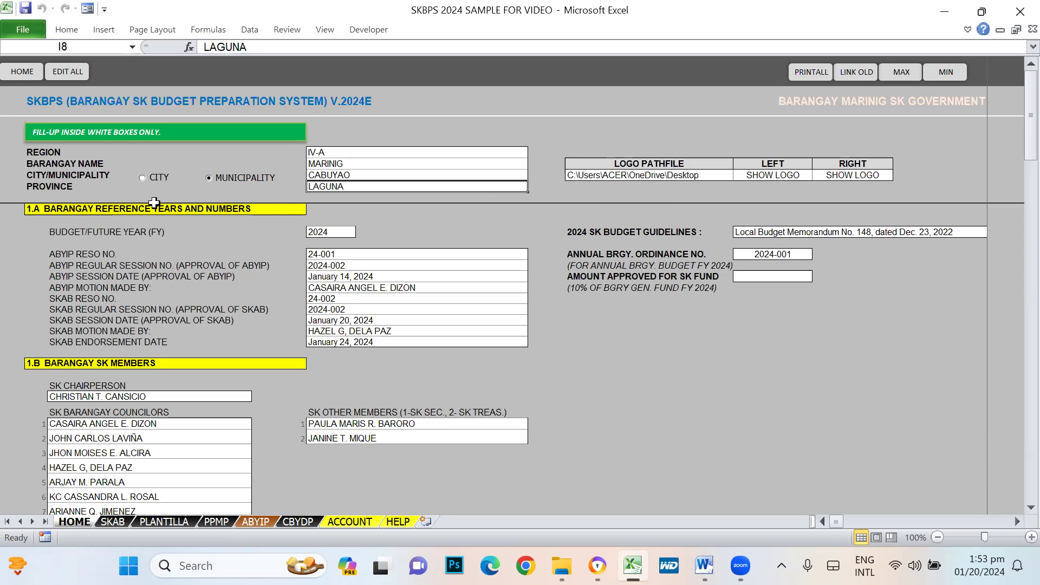
- Set the location type to City, then check the logo path, budget year 2024 and ABYIP resolution number
click(143, 177)
click(646, 175)
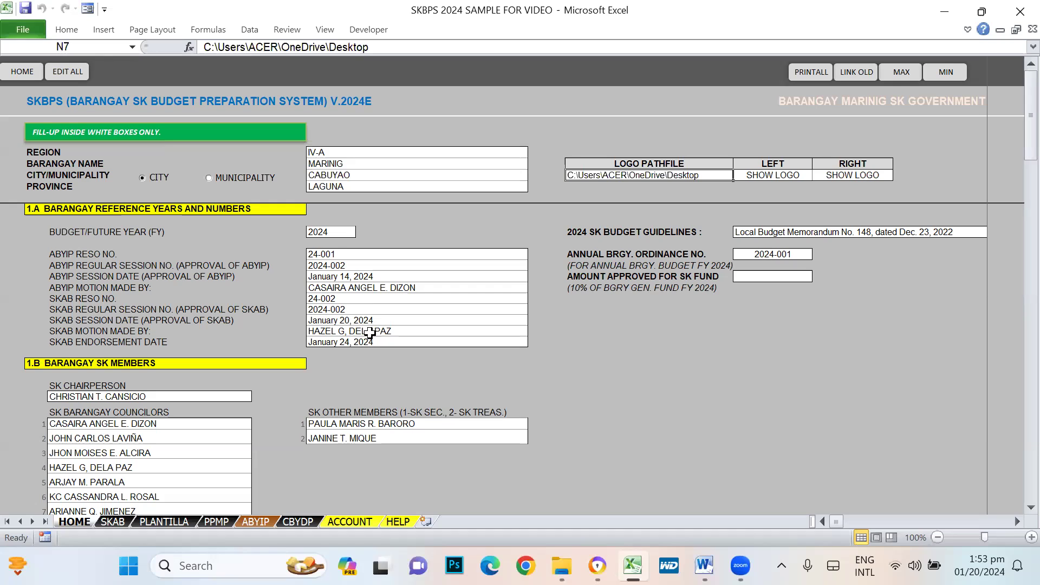
click(332, 234)
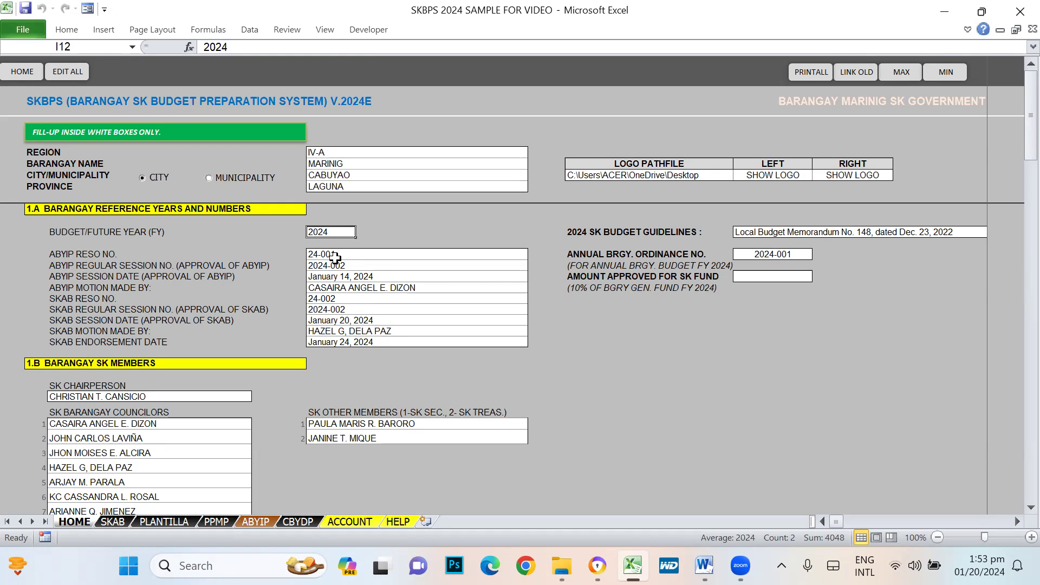
click(334, 257)
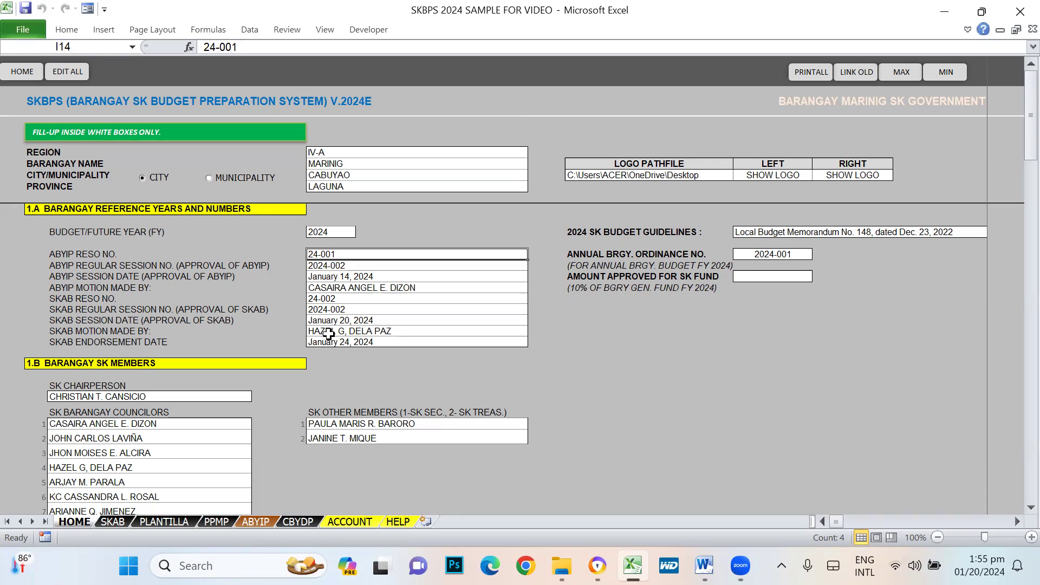
click(54, 253)
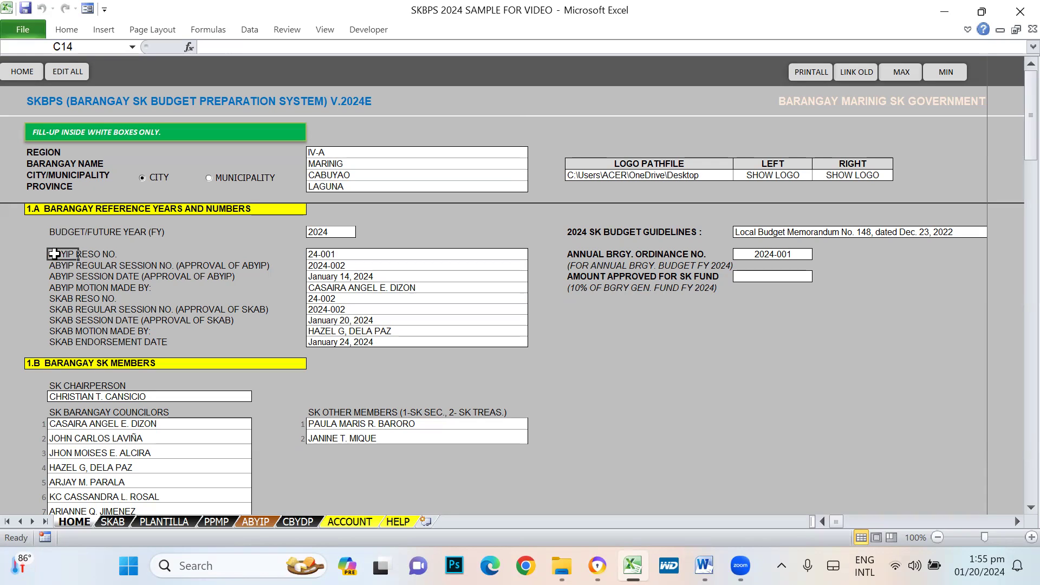
click(345, 252)
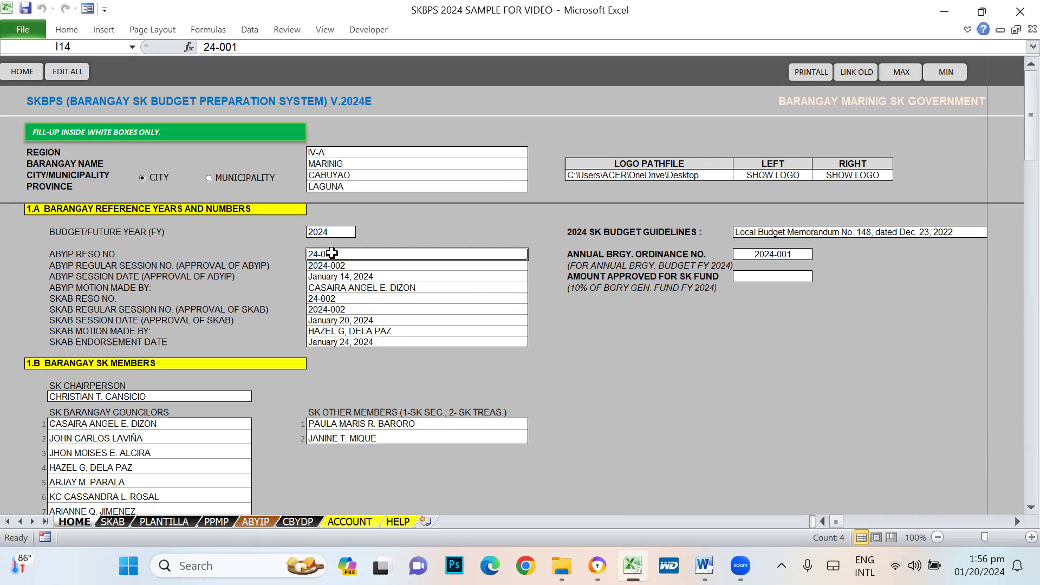
click(83, 254)
click(347, 259)
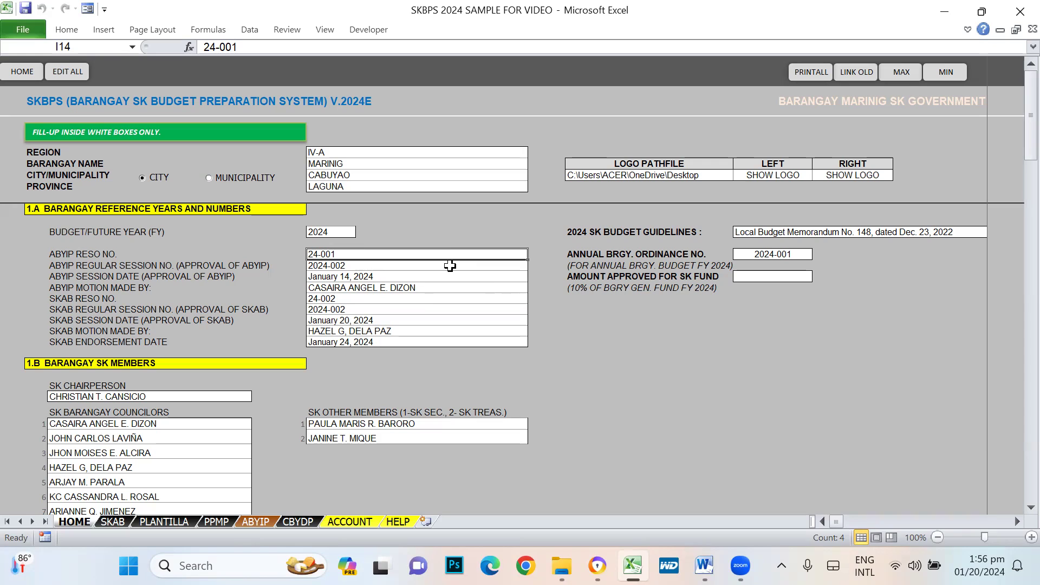
- Try several ABYIP resolution number formats: 001 series 2024, 01-2024, 01 - 24, 001-24
text(001)
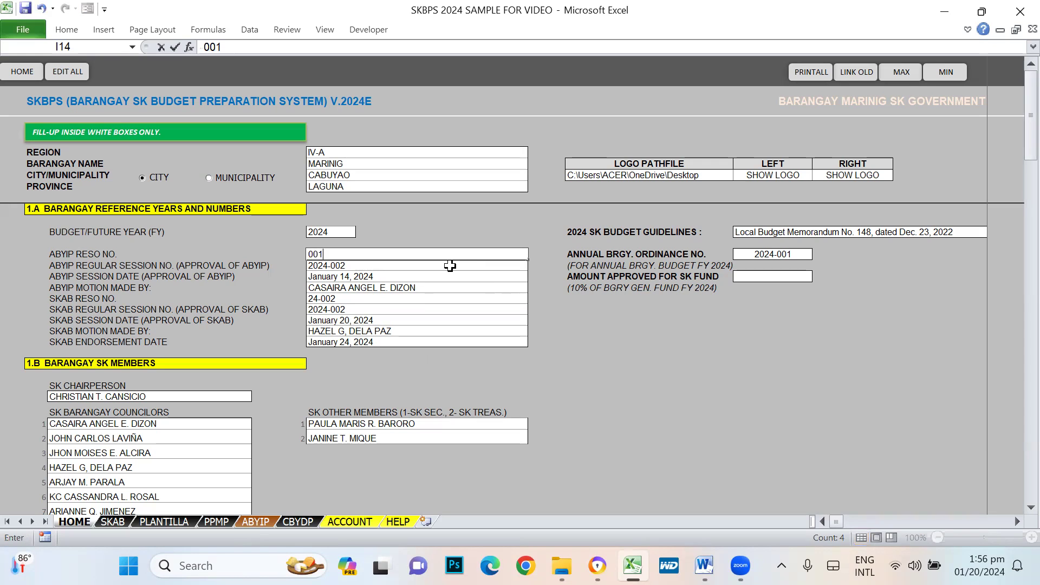
text( series 2024)
key(Return)
key(Up)
text(01-202)
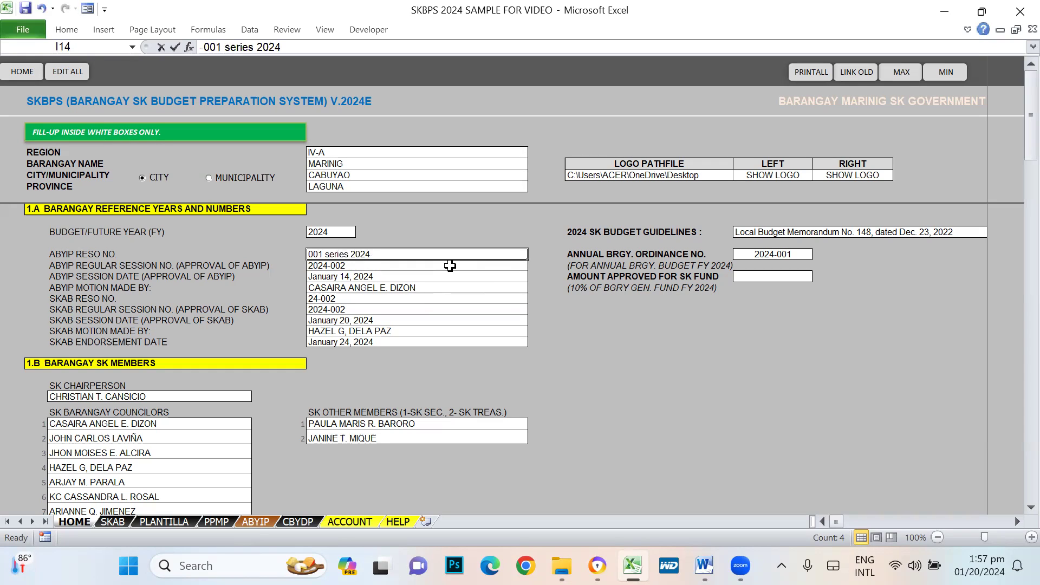
text(4)
key(Return)
key(Up)
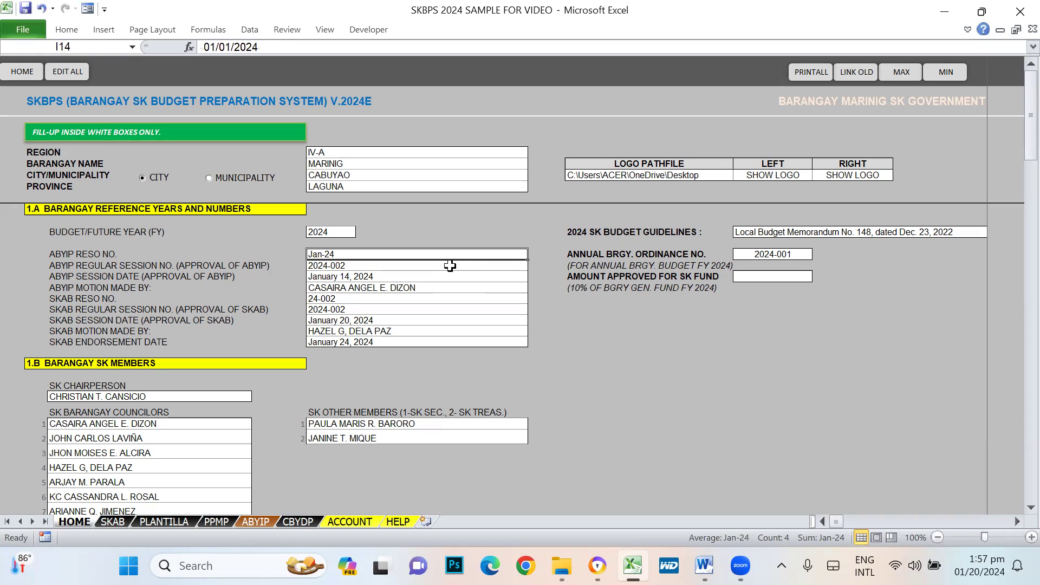
text(01 - )
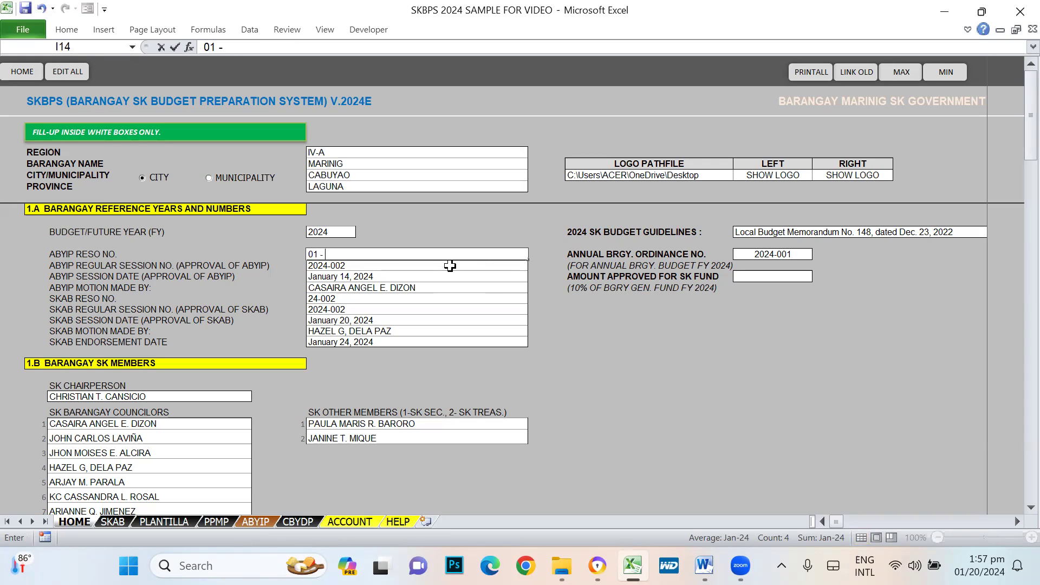
text(24)
key(Return)
key(Up)
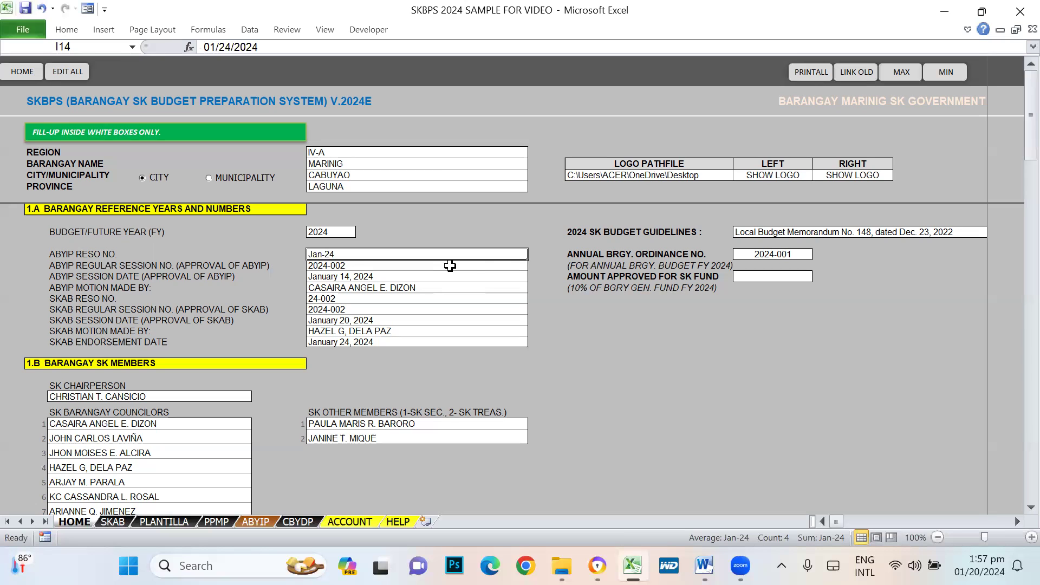
text(001-24)
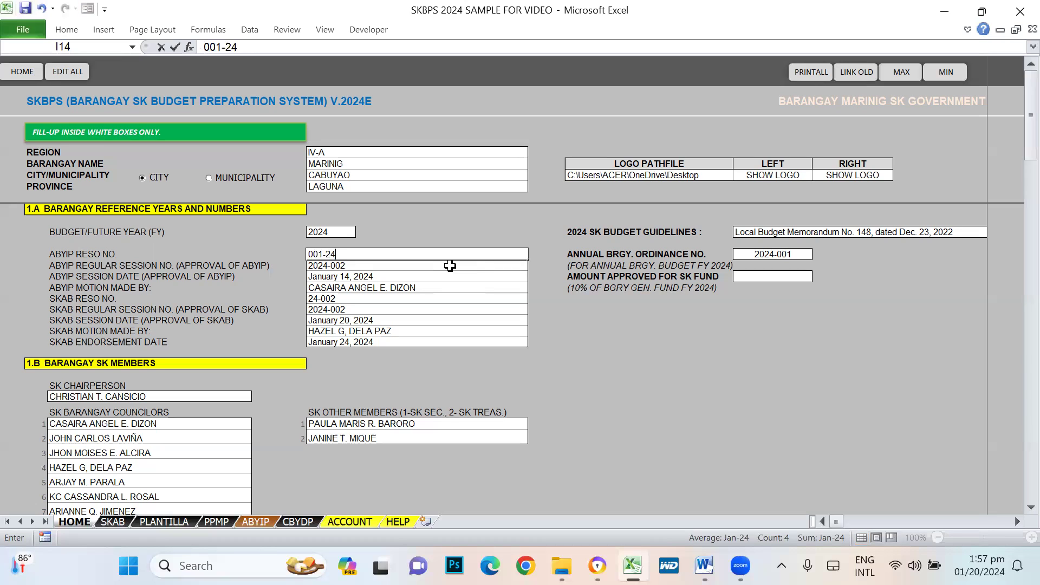
key(Return)
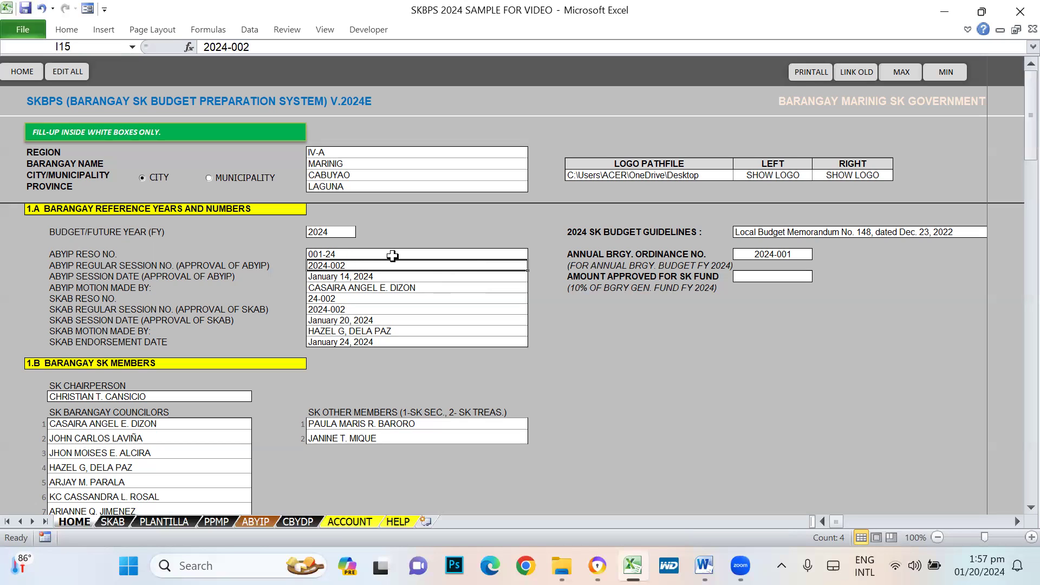
- Retype the ABYIP resolution number in I14 as '001 Series of 2024'
click(339, 253)
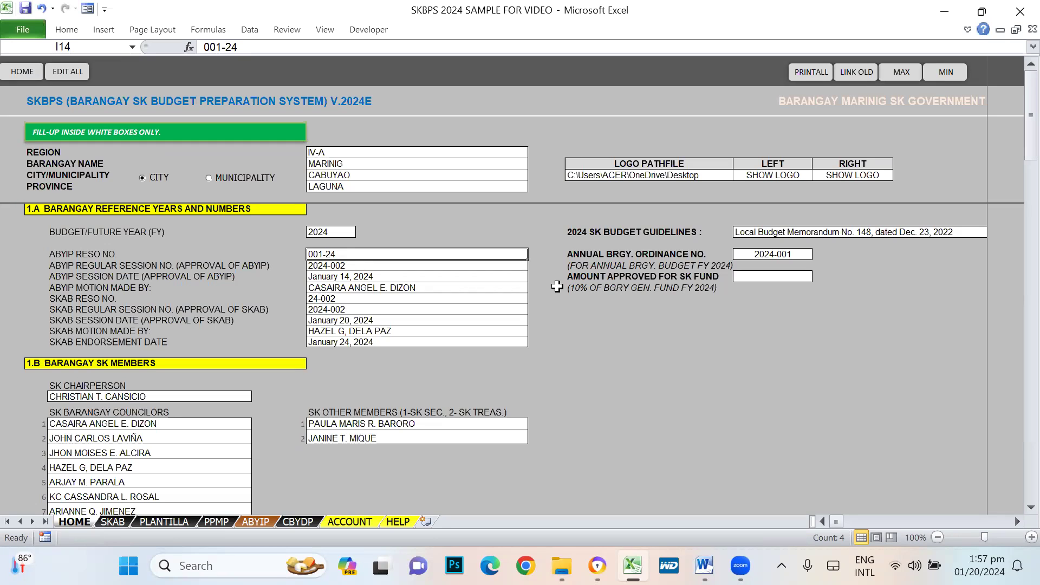
text(001)
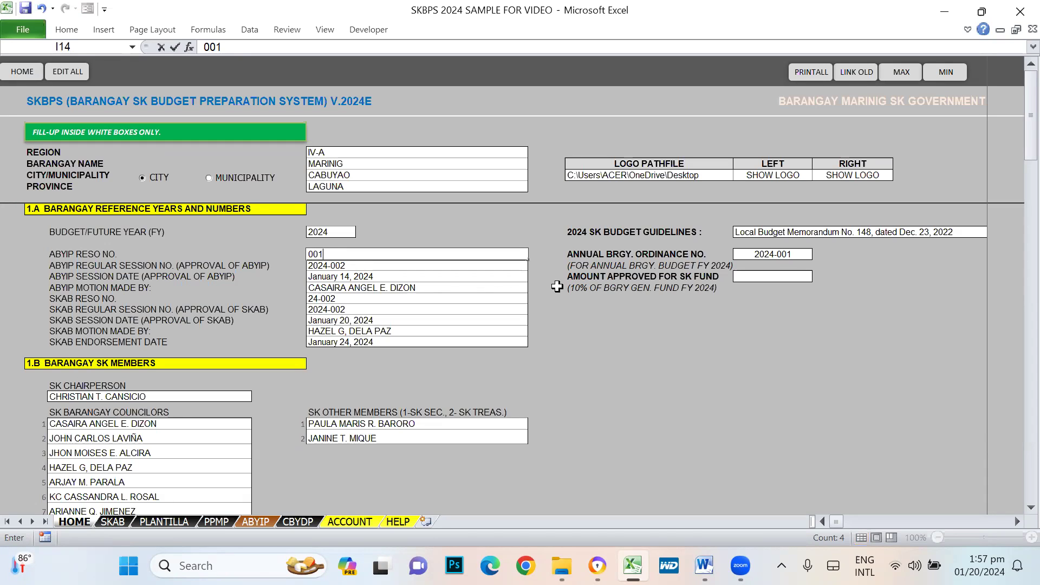
text( Series of 202)
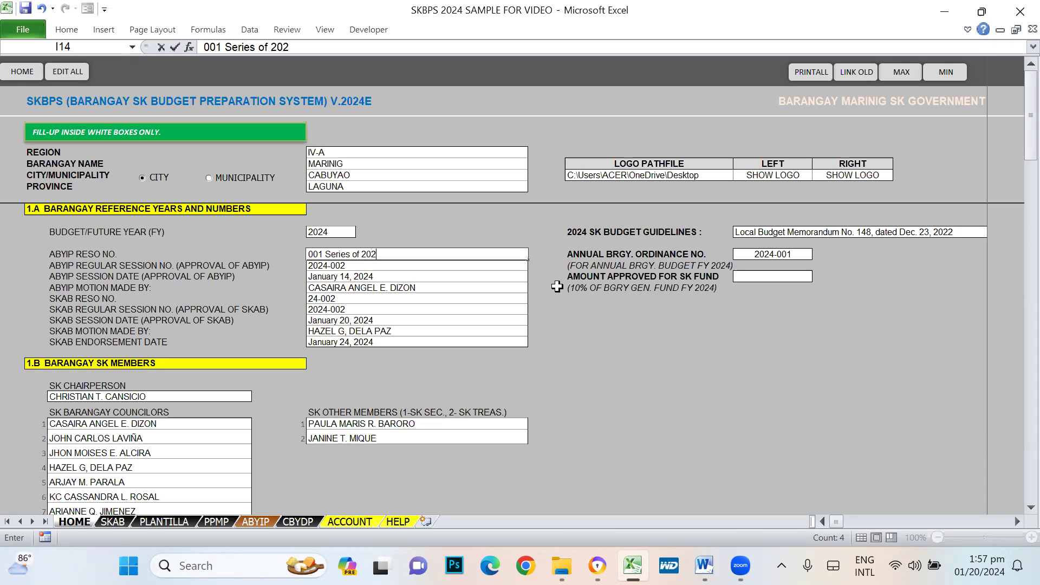
text(4)
key(Return)
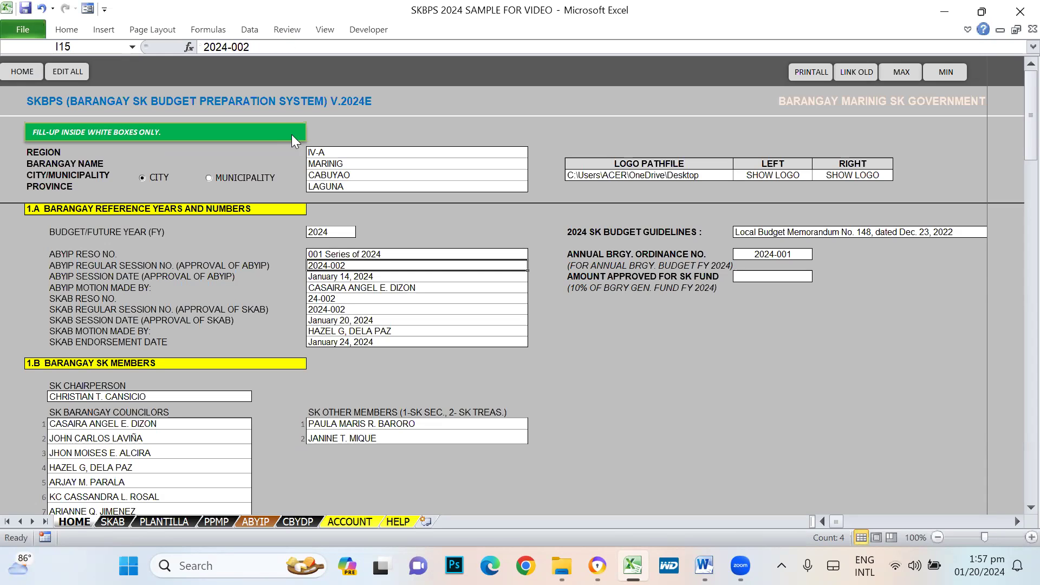
click(49, 262)
click(55, 253)
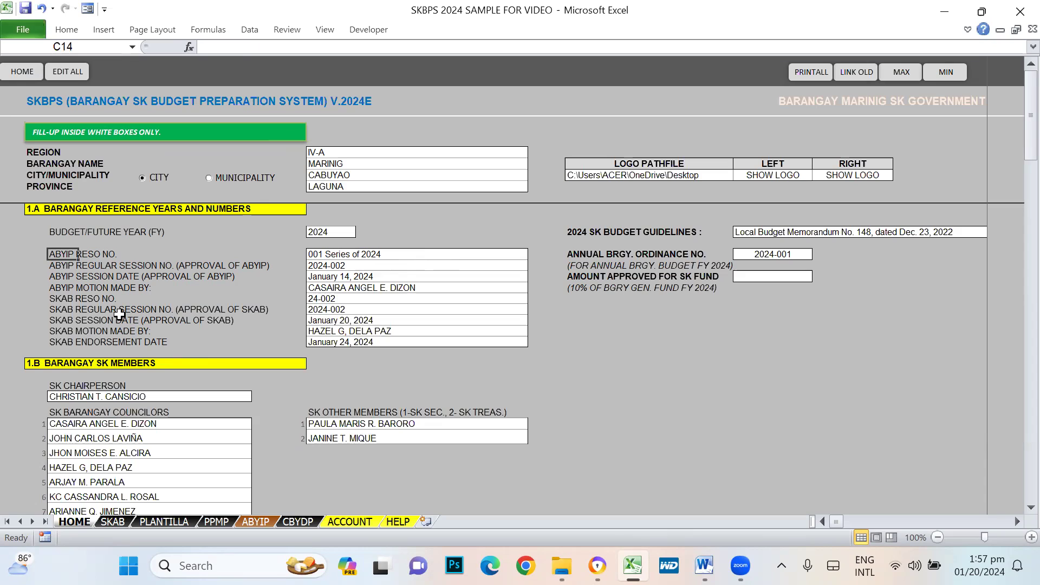
click(69, 266)
click(327, 266)
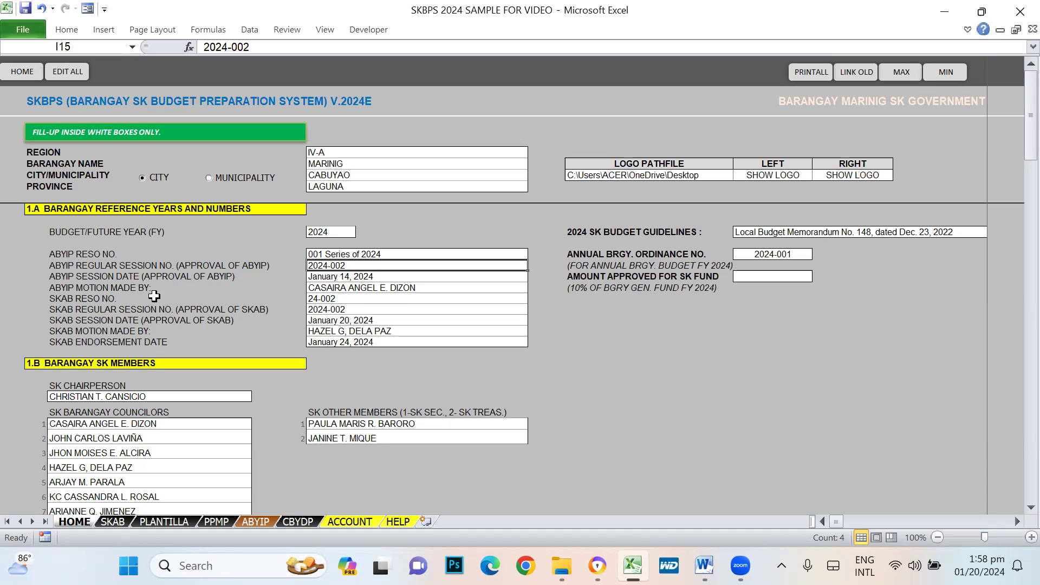
click(100, 276)
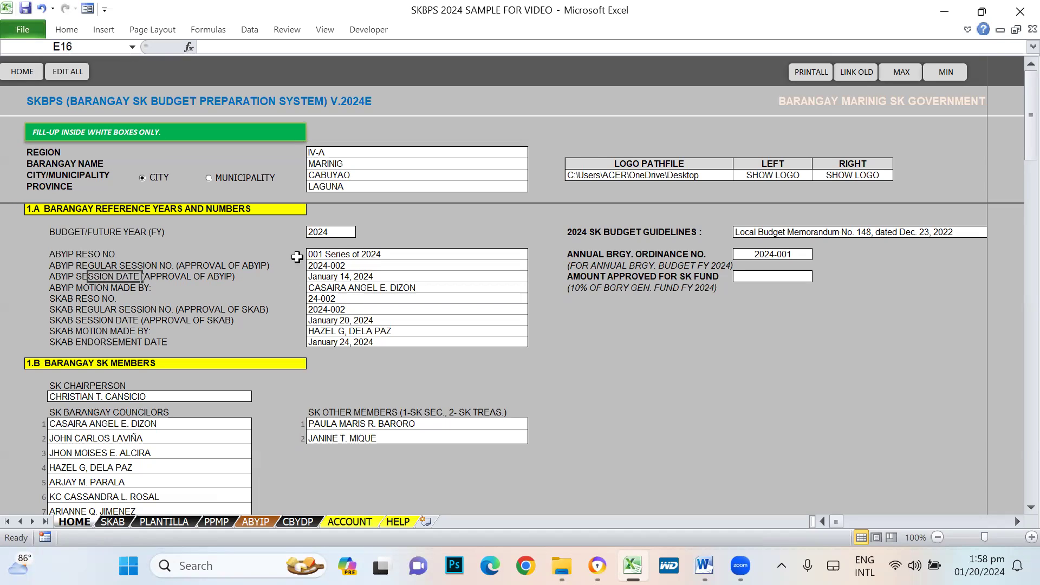
click(318, 255)
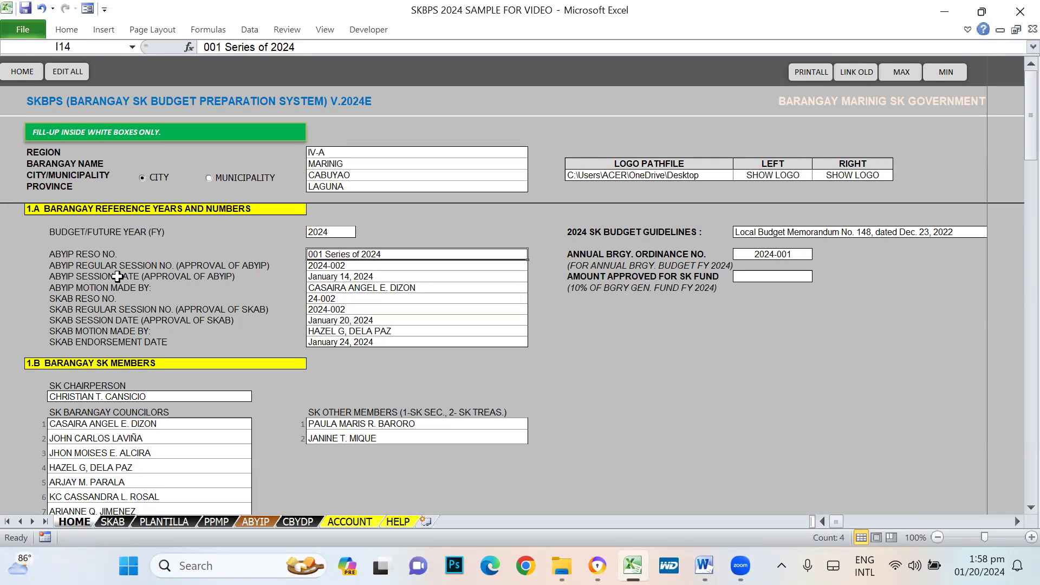
click(315, 278)
click(318, 265)
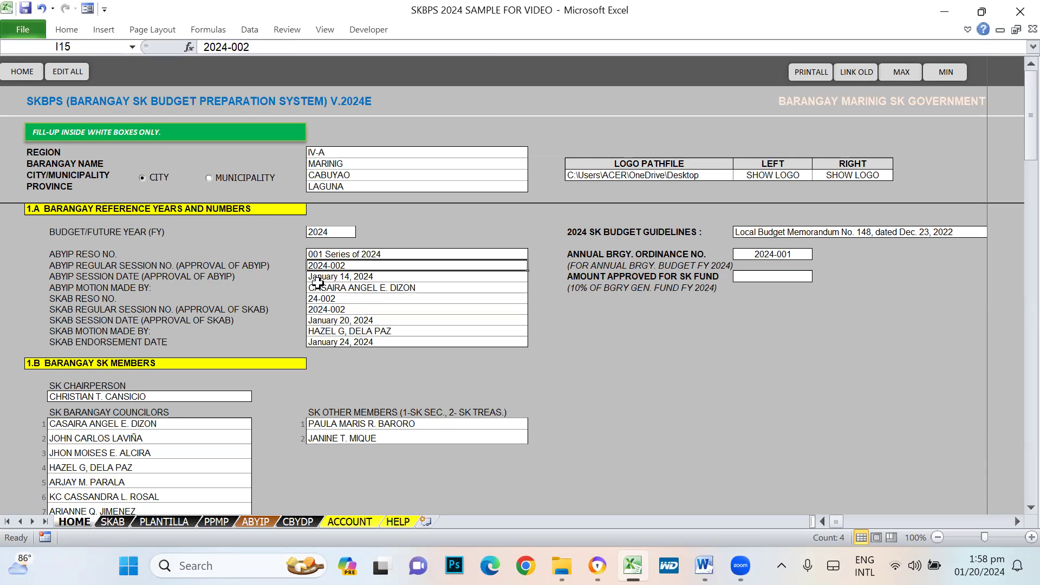
- Start replacing the ABYIP session date January 14, 2024 in I16, entering 01
click(339, 278)
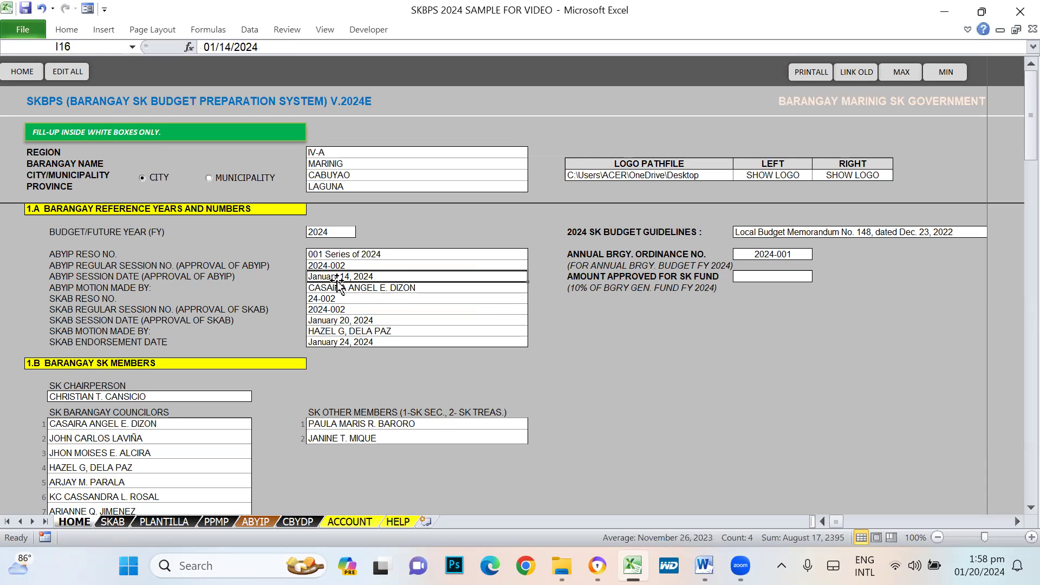
text(01/20/)
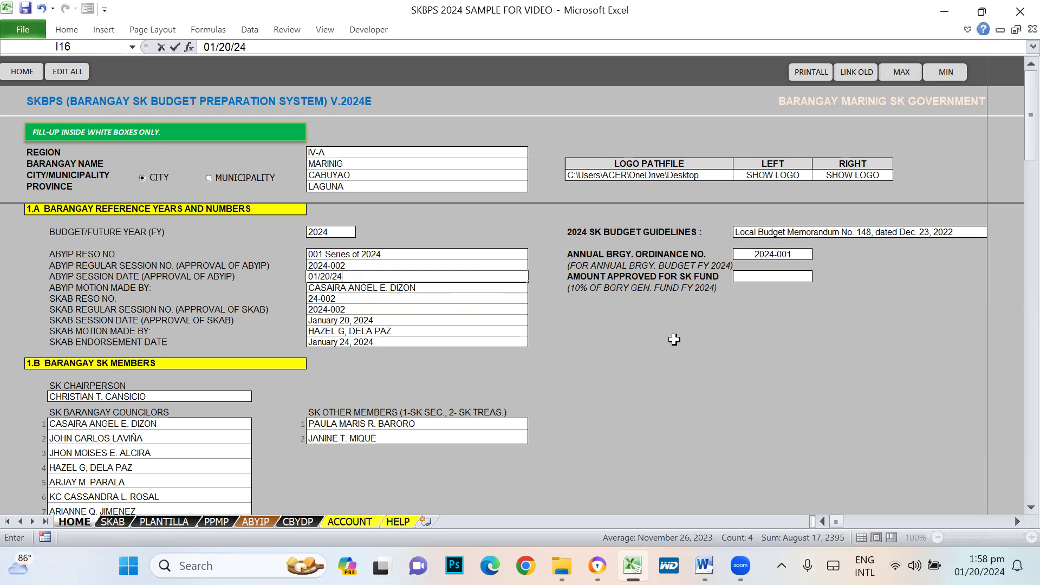
key(Return)
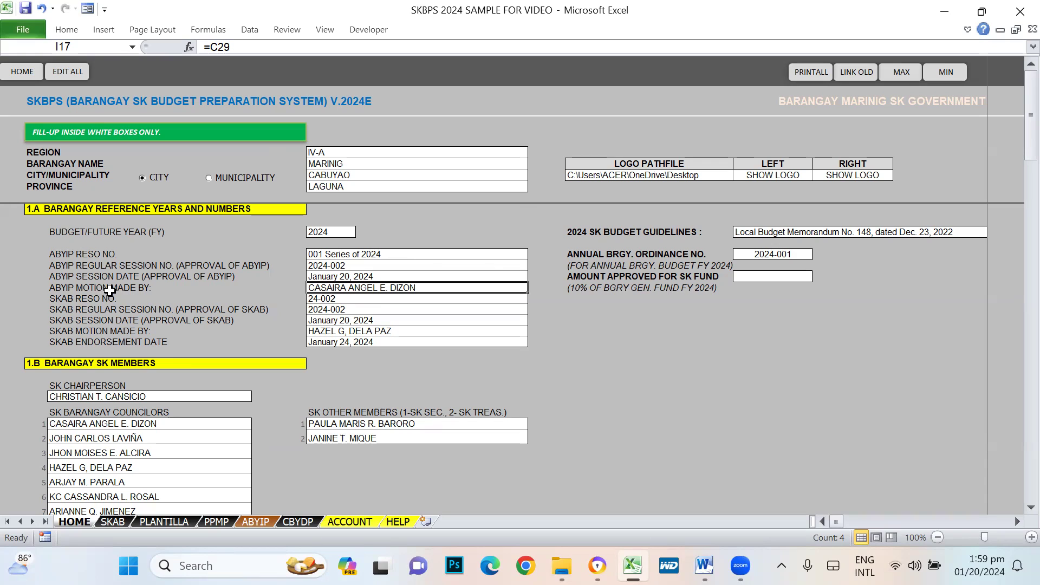
click(118, 423)
click(357, 292)
click(73, 423)
click(408, 291)
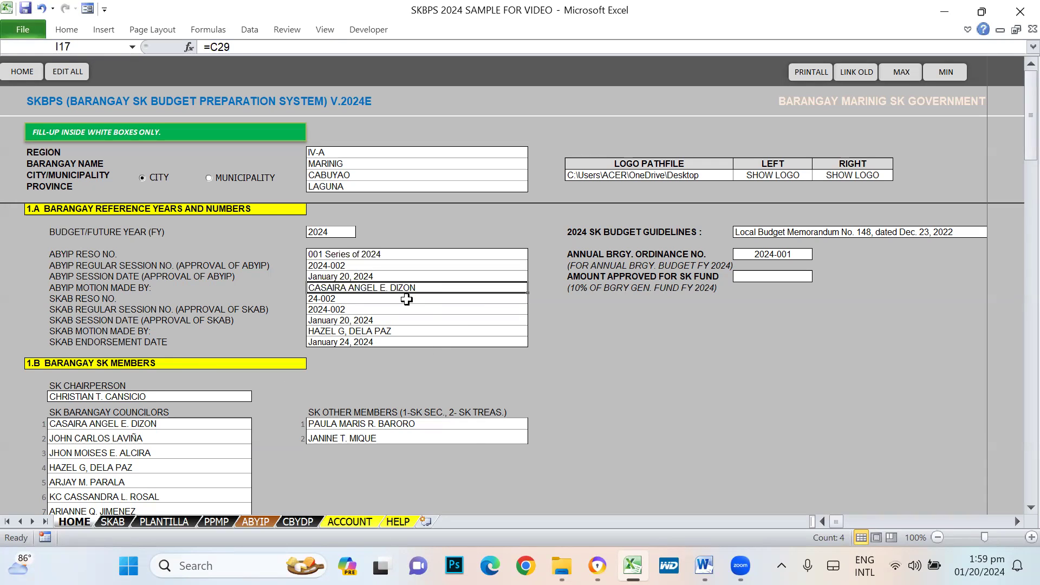
scroll(390, 529, down, 1)
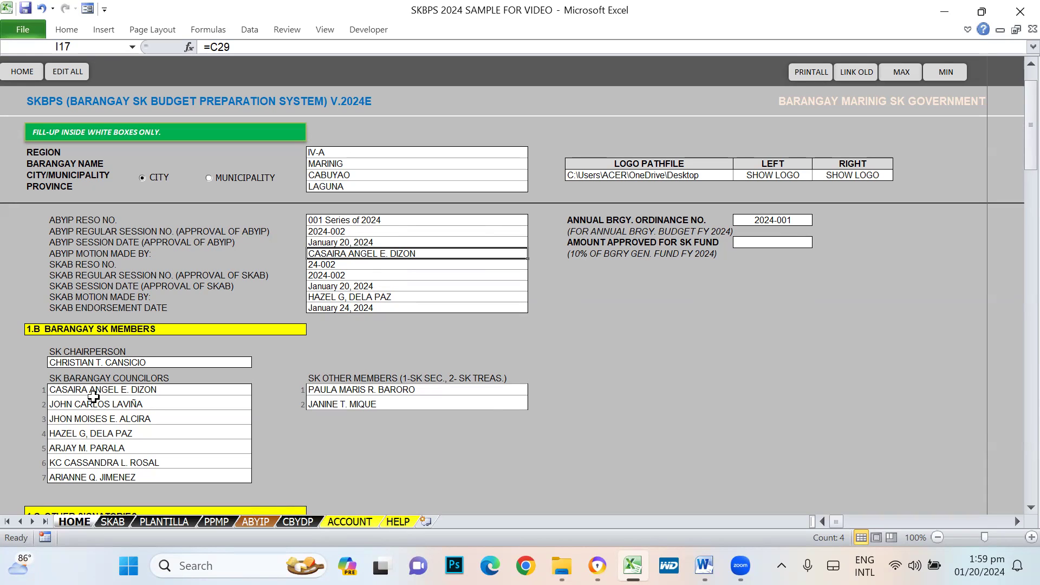
click(76, 364)
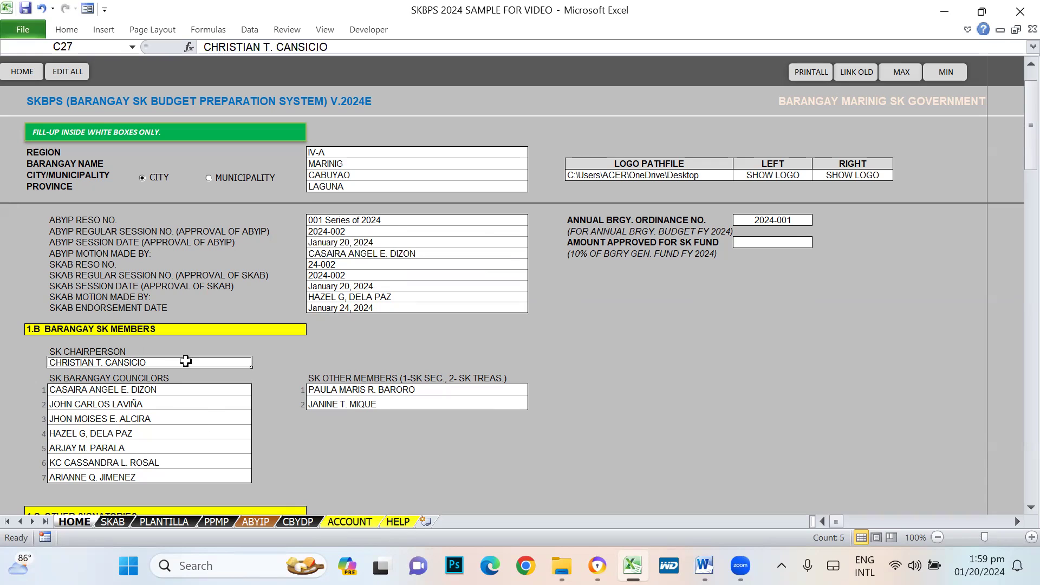
click(83, 393)
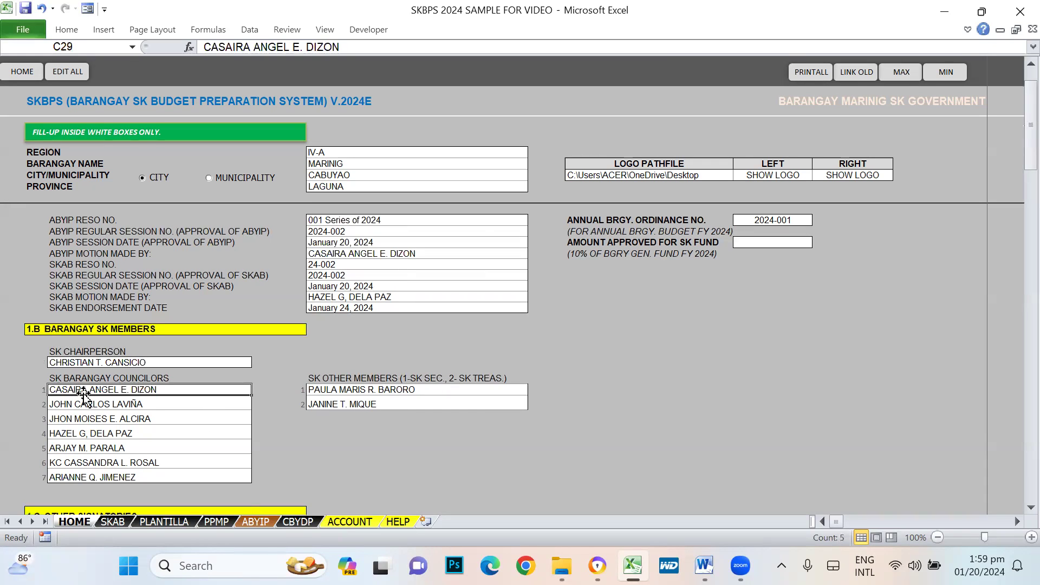
click(353, 401)
click(353, 389)
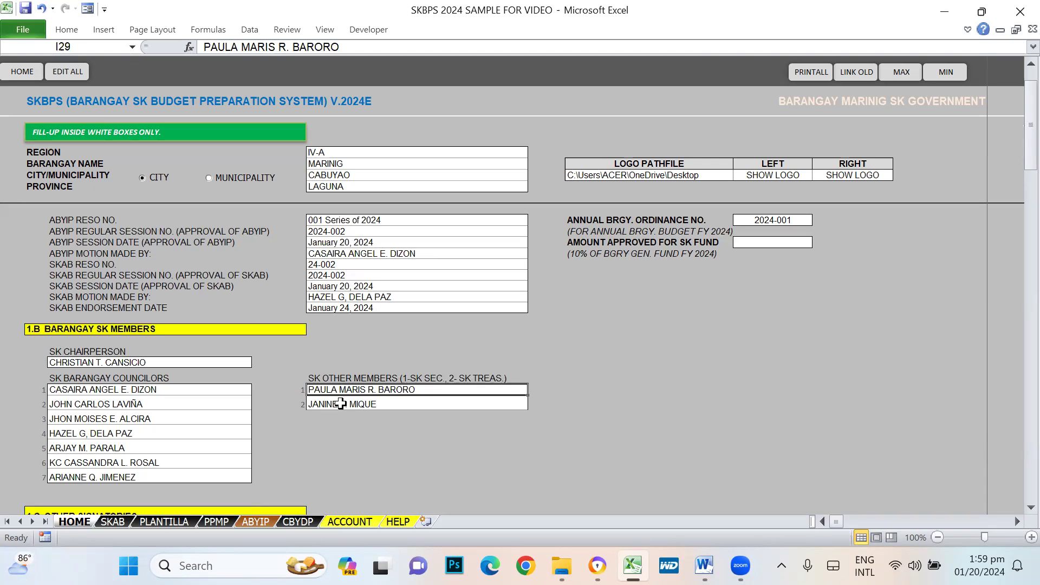
click(340, 403)
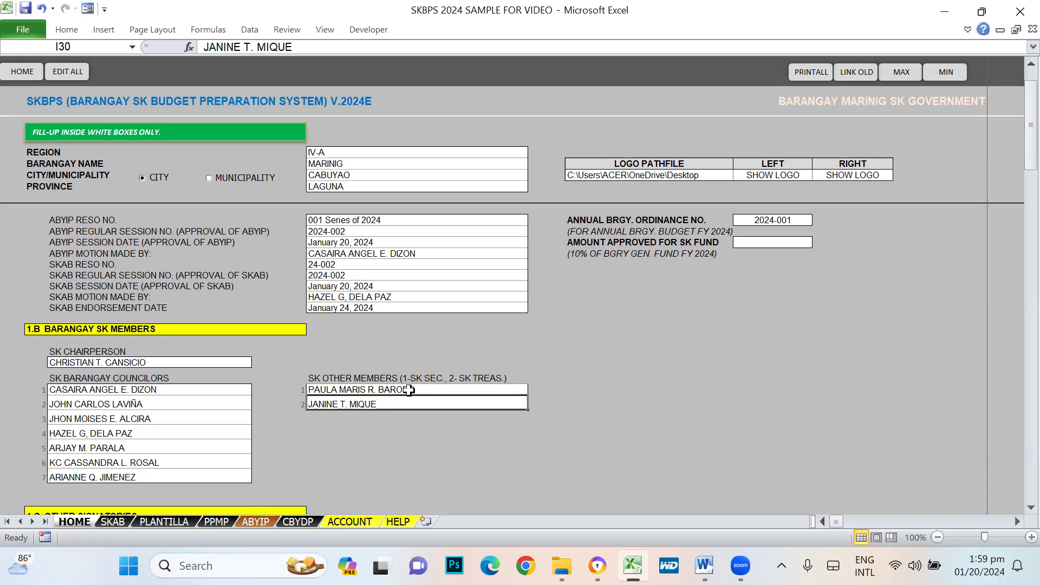
scroll(238, 399, down, 2)
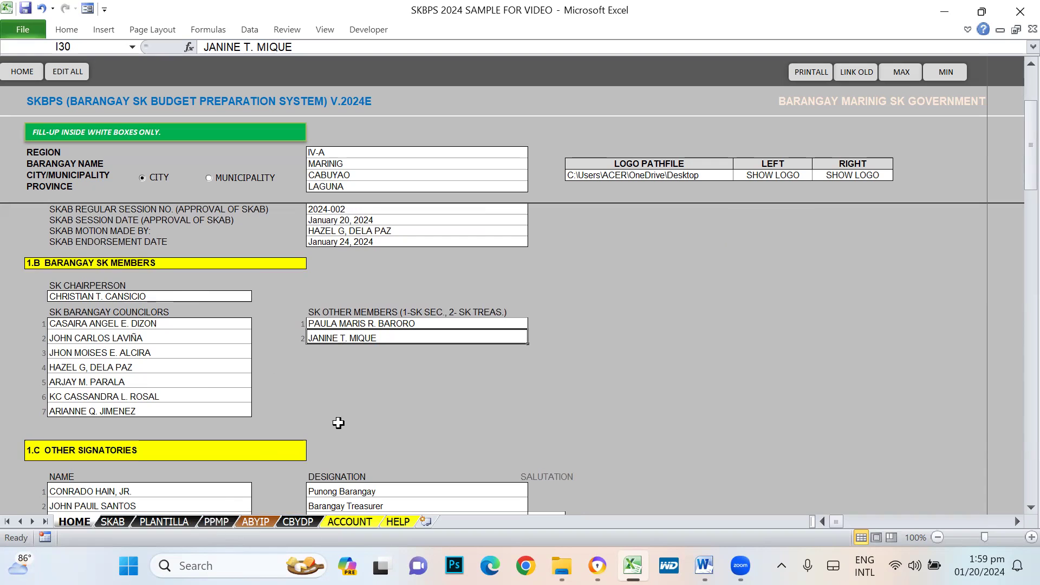
scroll(467, 401, up, 2)
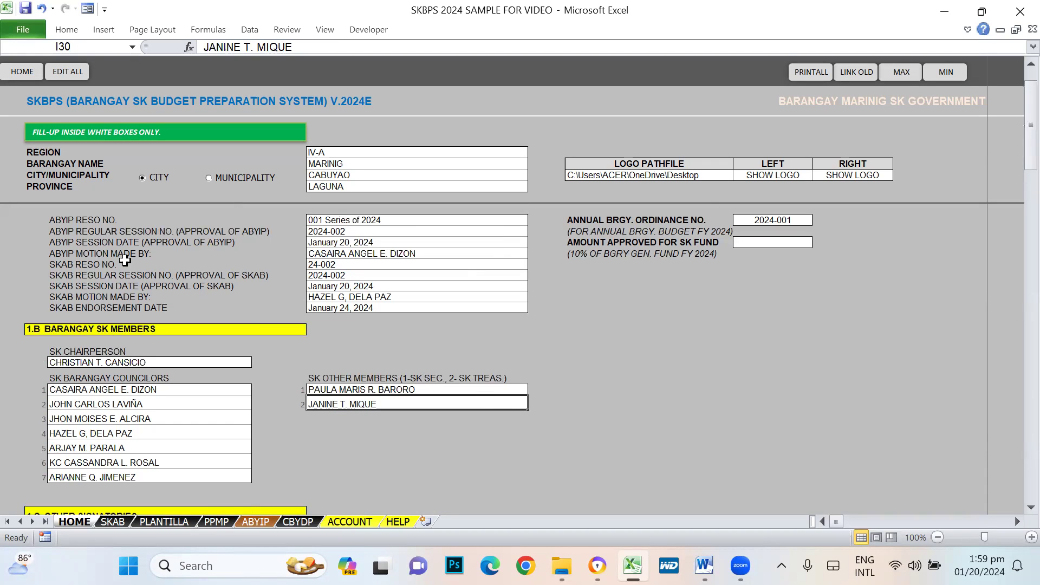
click(85, 262)
click(335, 264)
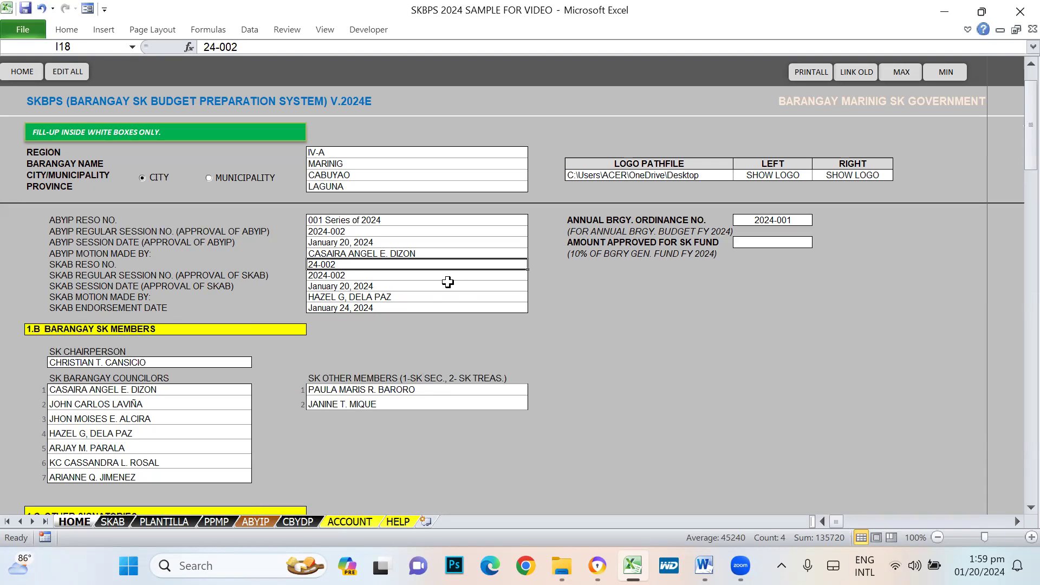
- Enter '002 Series of 2024' as the SKAB resolution number and compare it with ABYIP
text(002 Ser)
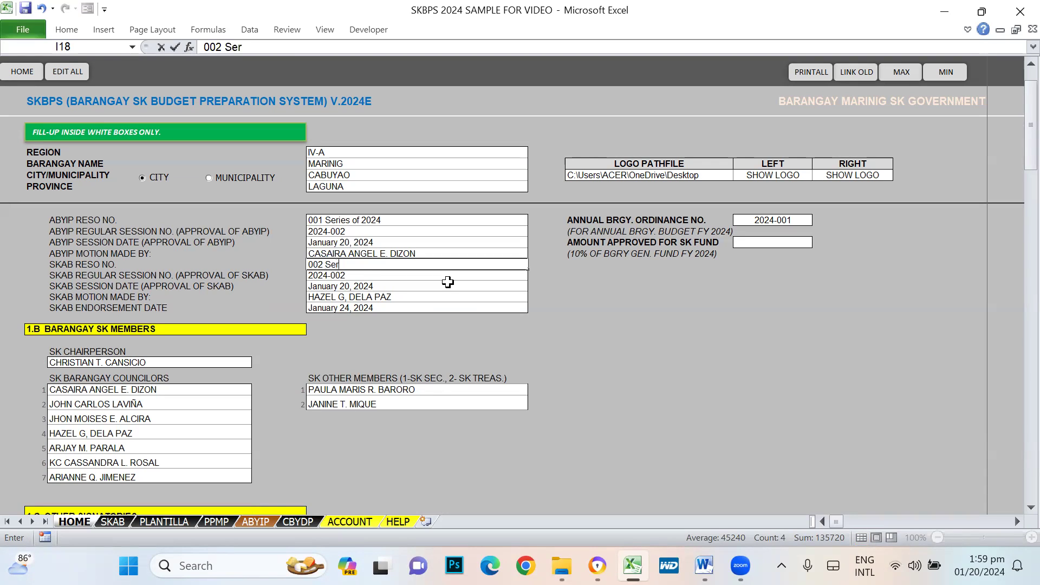
text(ies of 2024)
key(Return)
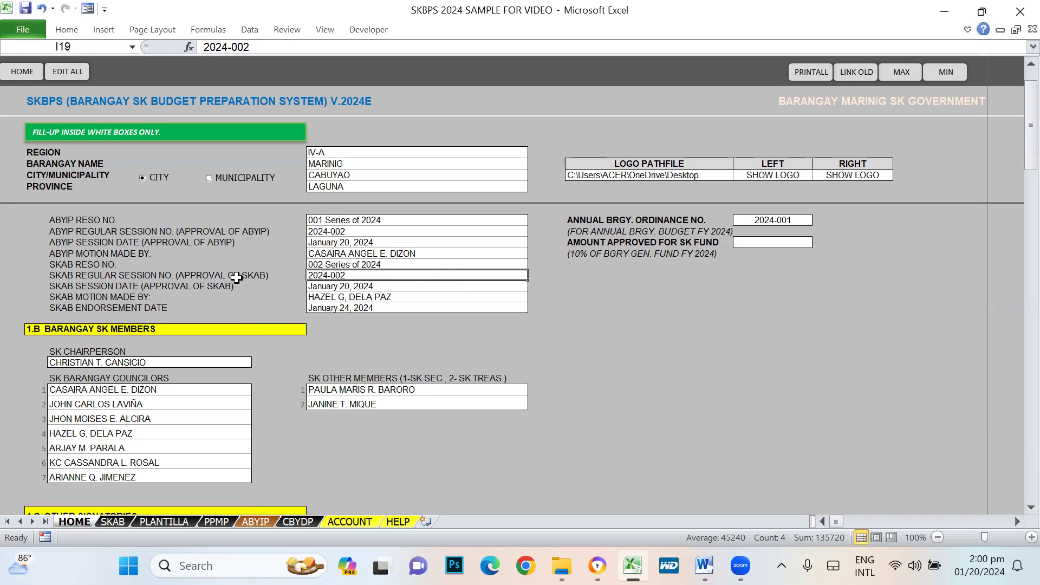
click(338, 231)
click(345, 275)
click(338, 286)
click(356, 243)
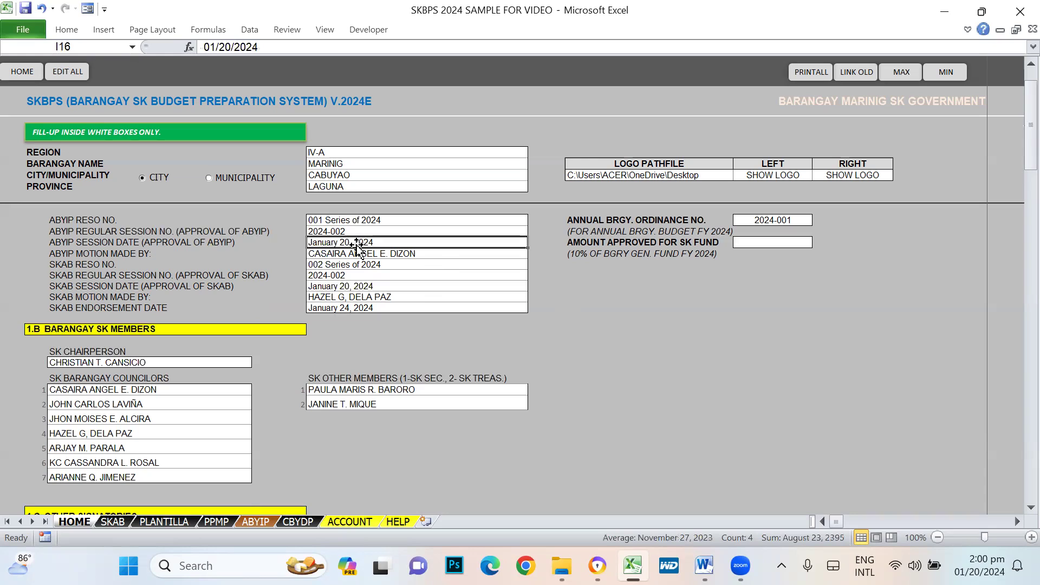
click(362, 283)
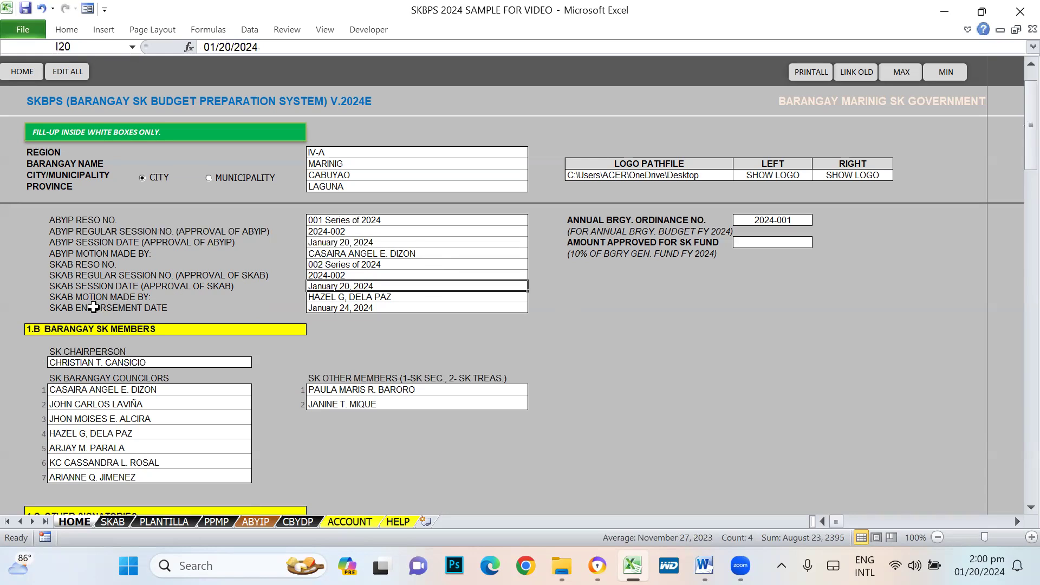
click(63, 297)
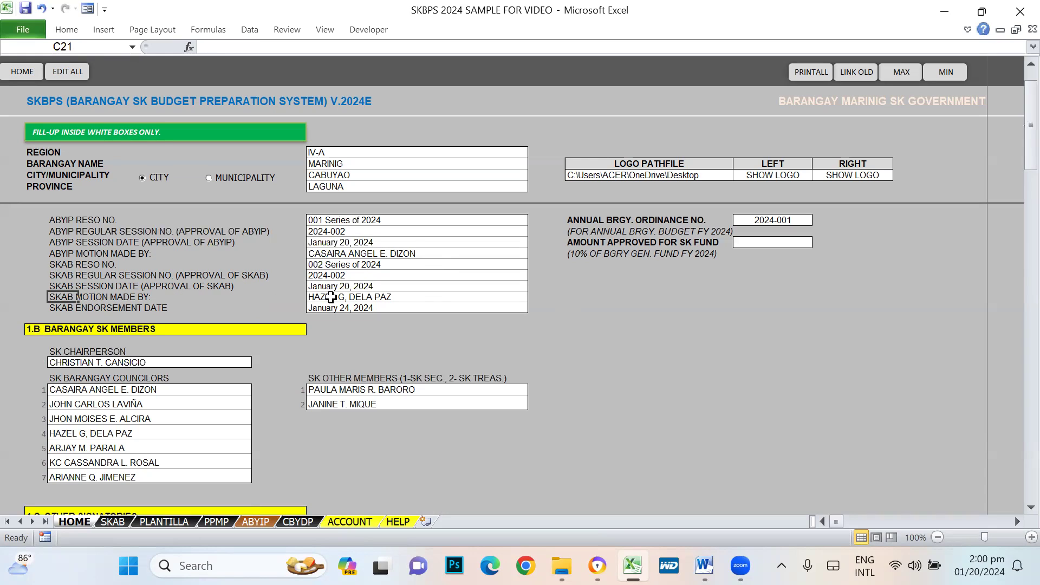
click(366, 296)
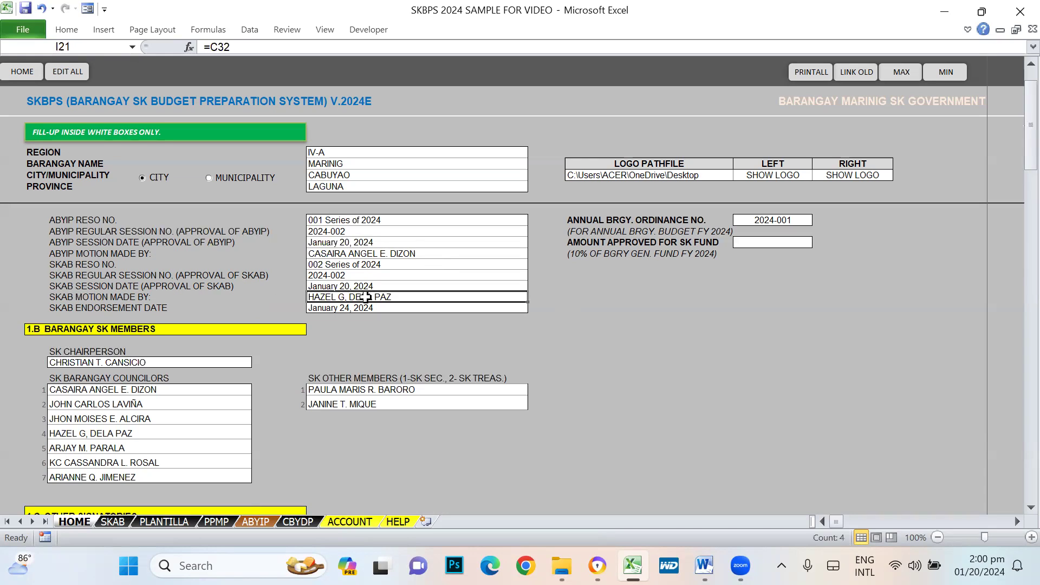
click(109, 435)
click(93, 308)
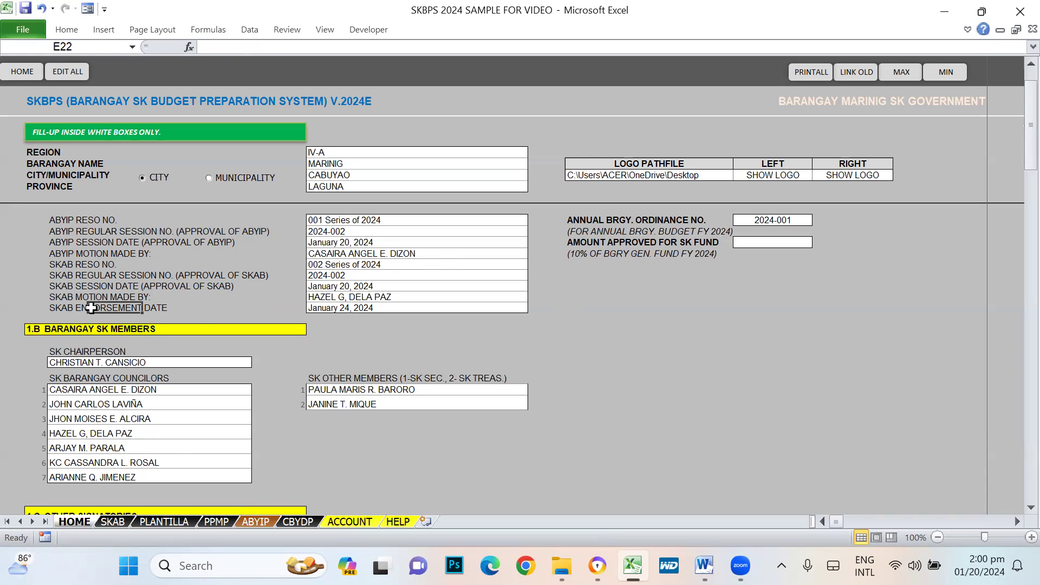
click(338, 307)
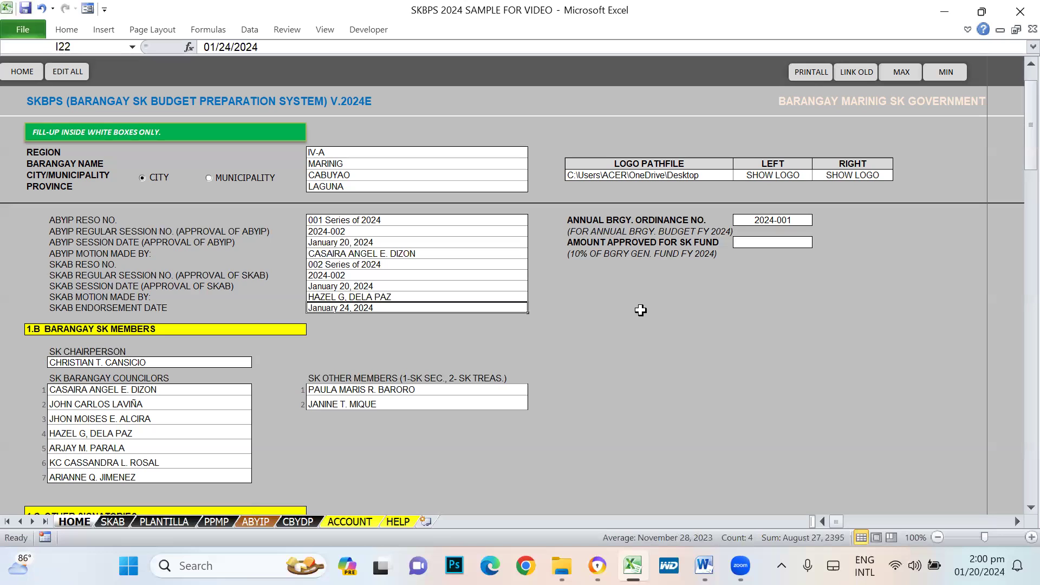
click(327, 340)
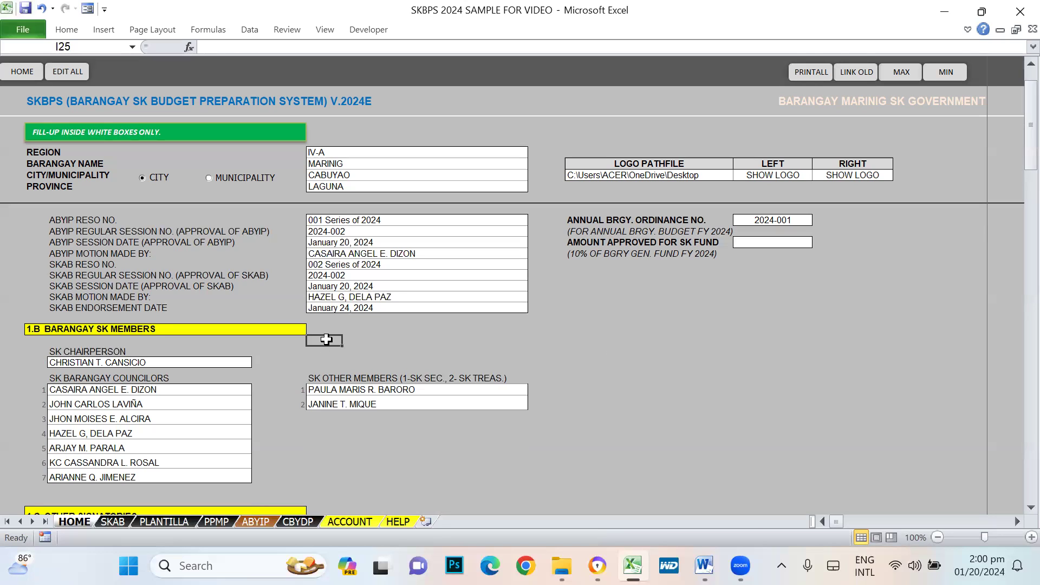
click(331, 306)
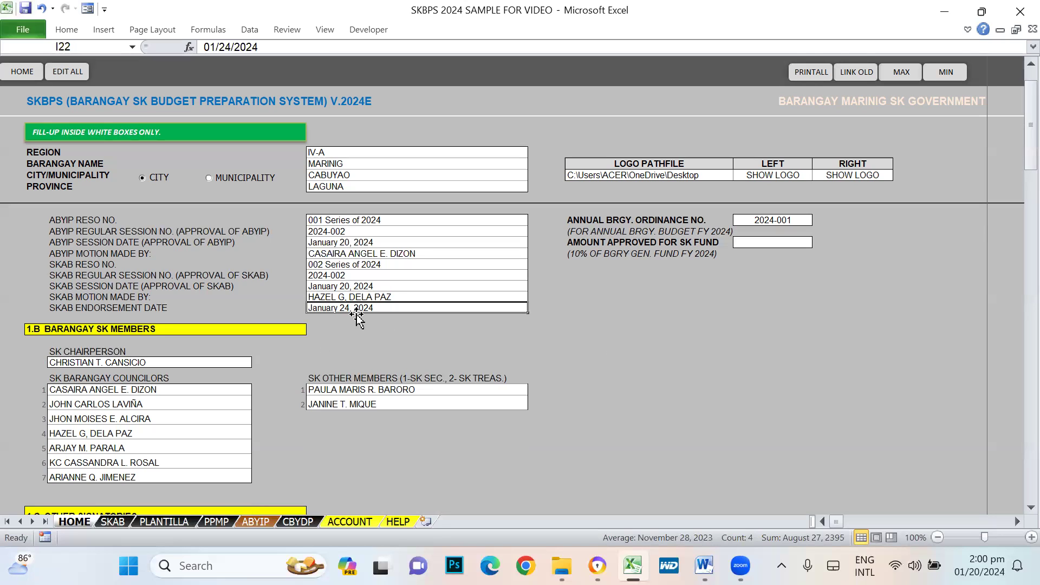
- Change the SKAB endorsement date in I22 to 01/22/2024
text(01/*)
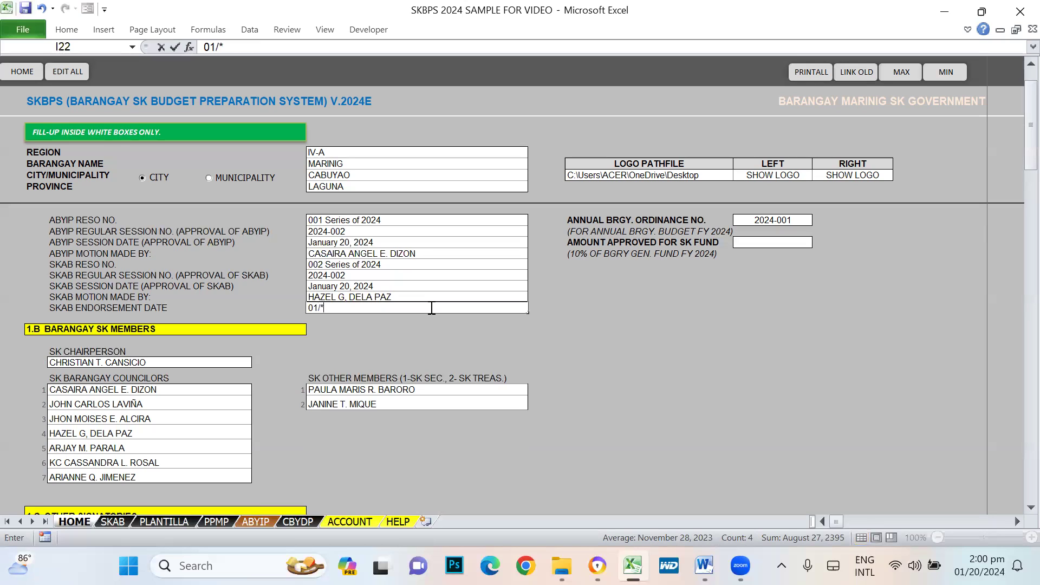
text(1/22/2024)
key(Return)
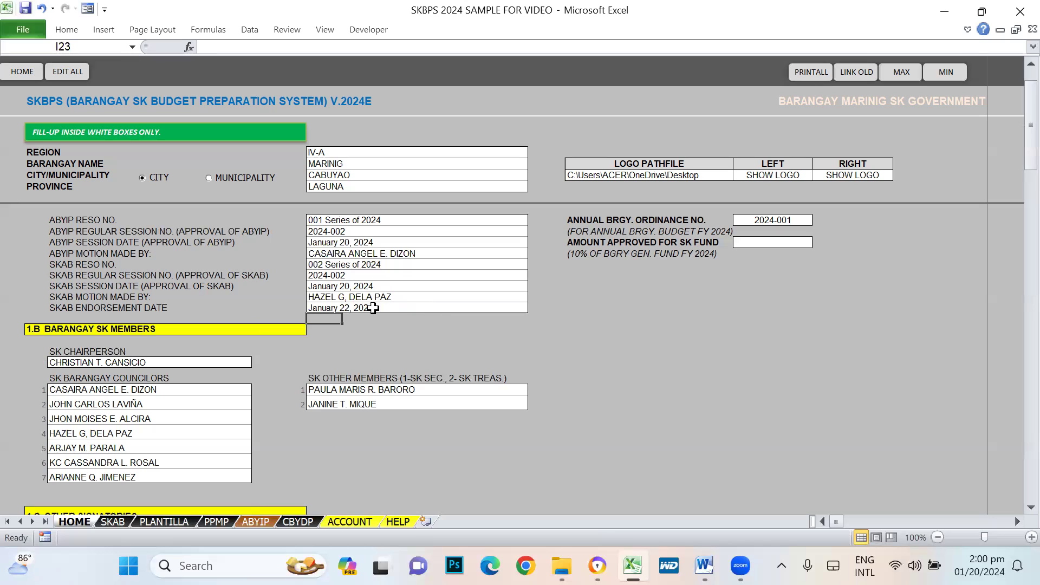
click(367, 307)
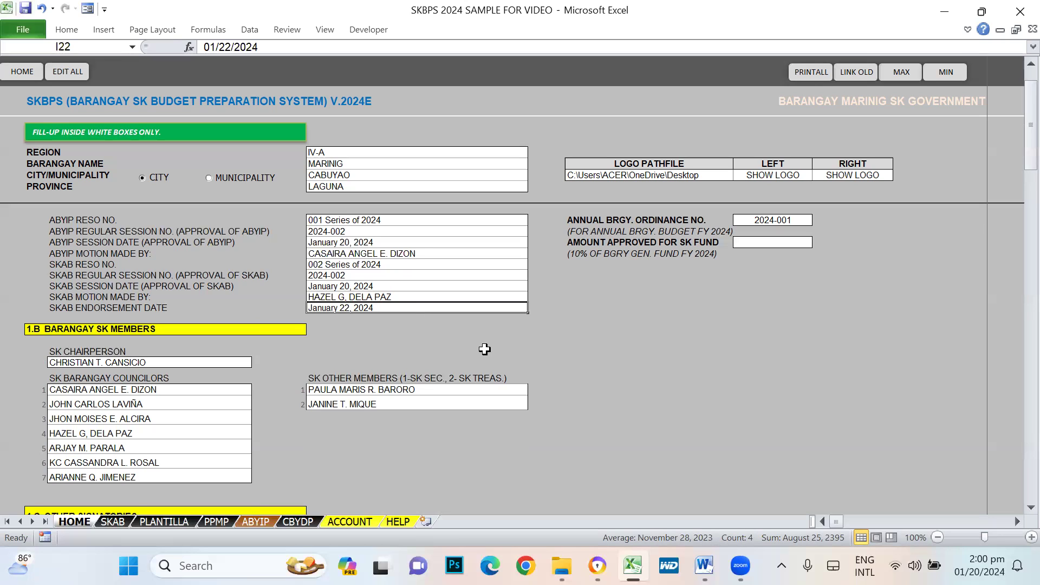
scroll(741, 355, up, 1)
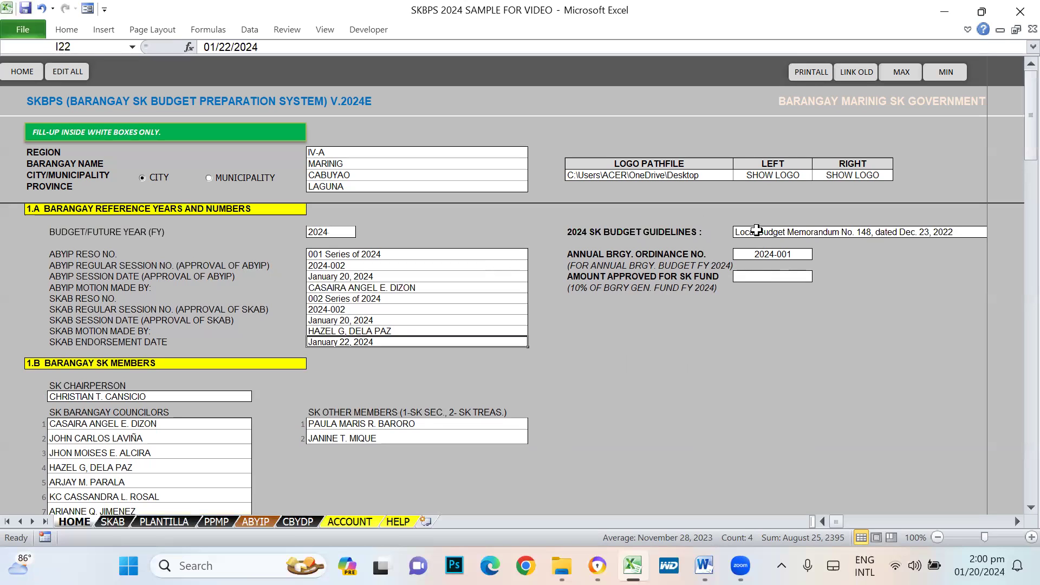
click(577, 234)
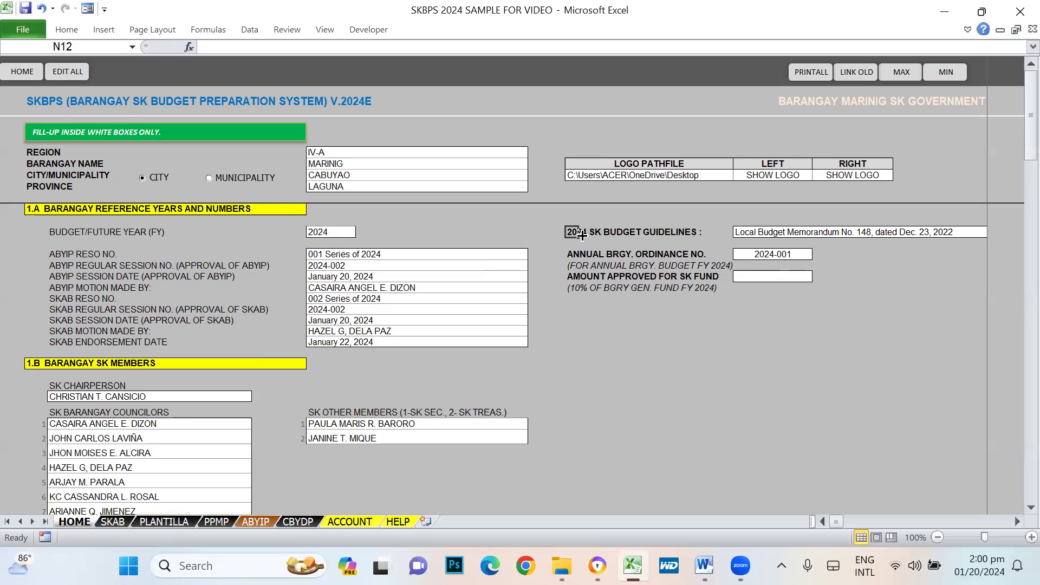
click(754, 239)
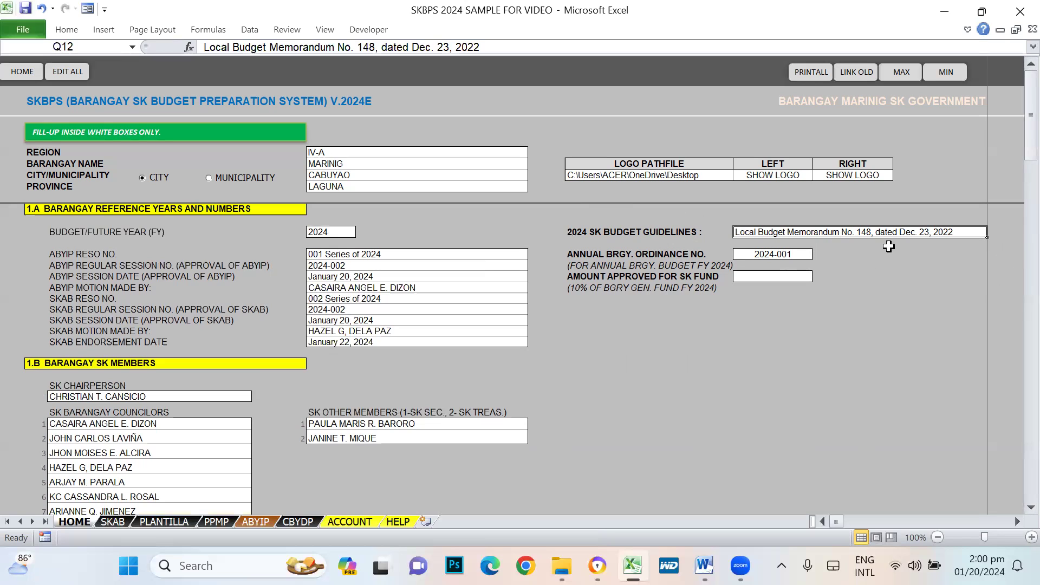
click(584, 254)
click(794, 254)
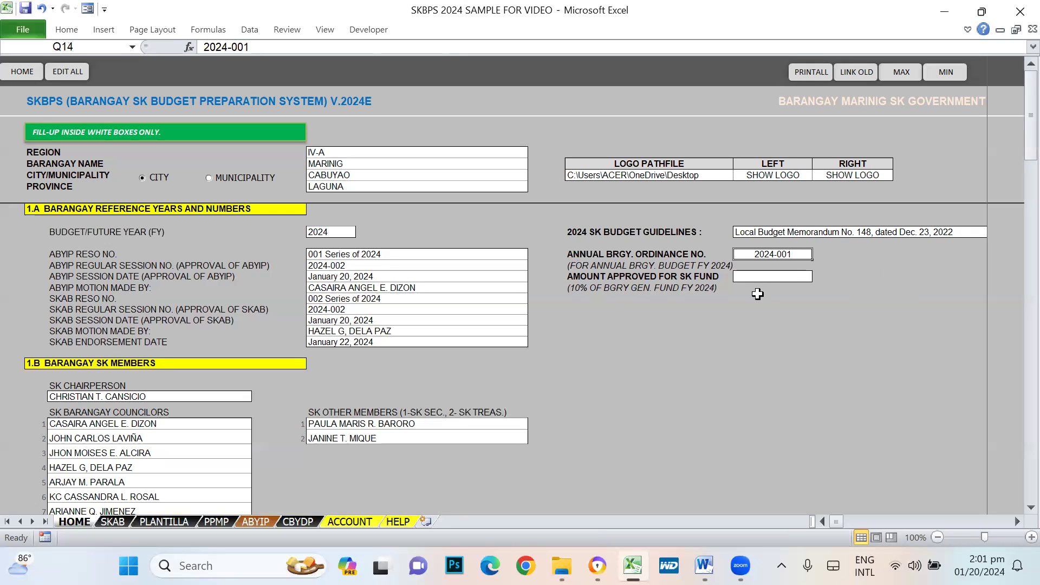
- Enter 1,100,000.00 in Q16 as the SK Fund amount, correcting an extra trailing zero
click(742, 277)
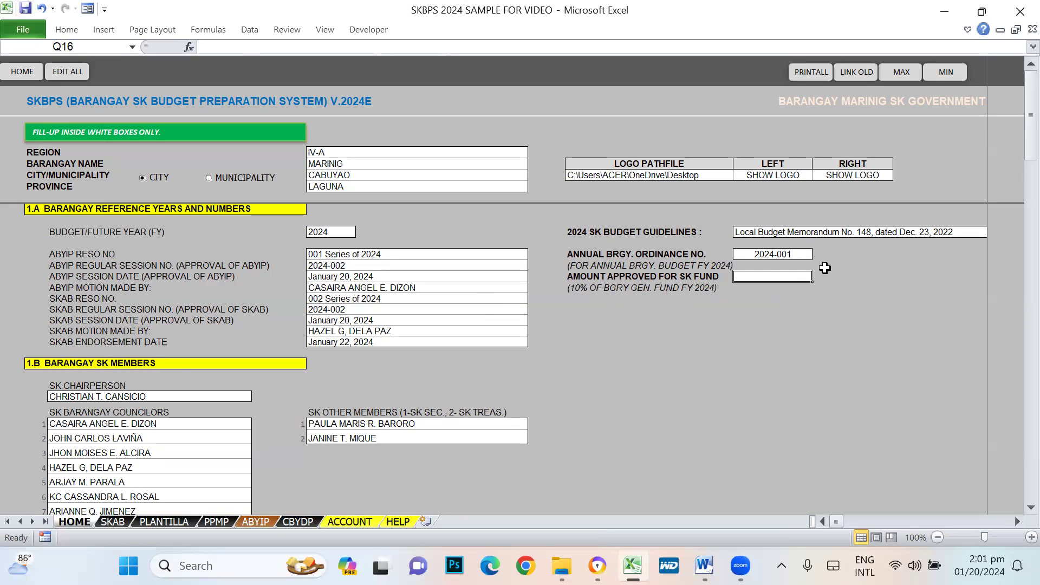
text(1100)
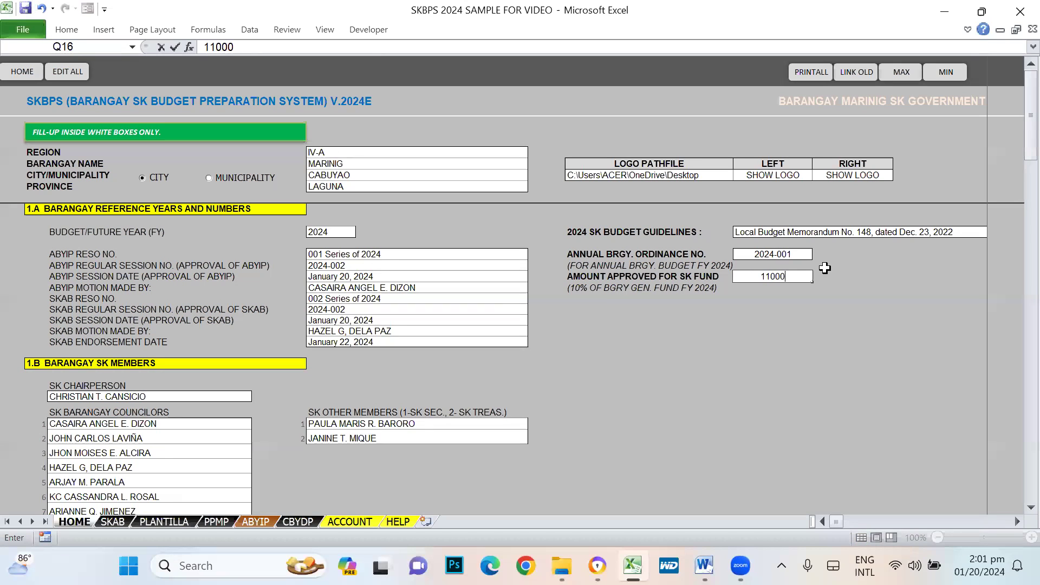
text(000)
key(Return)
key(Up)
key(F2)
key(BackSpace)
key(Return)
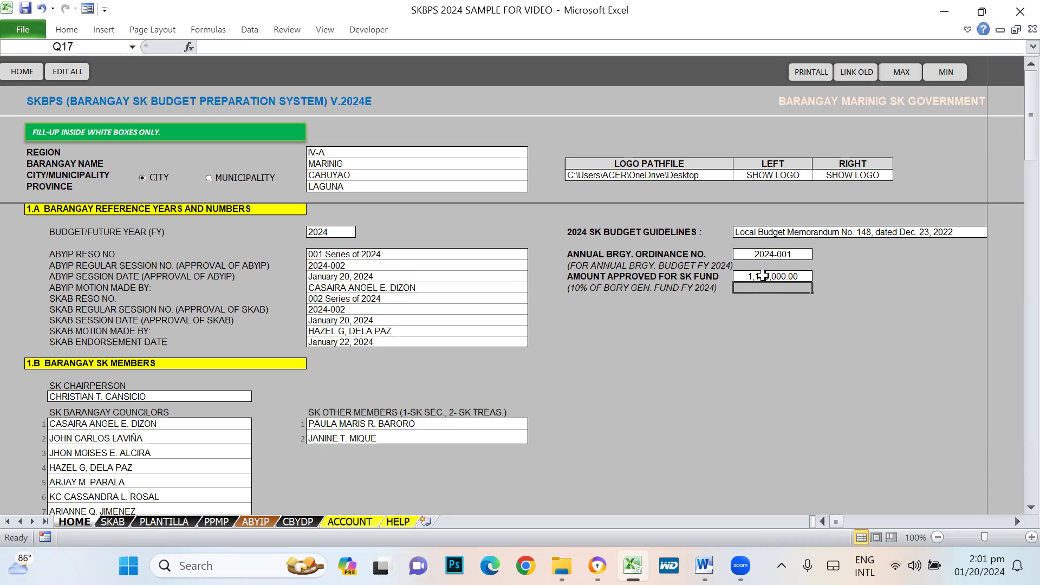
click(774, 275)
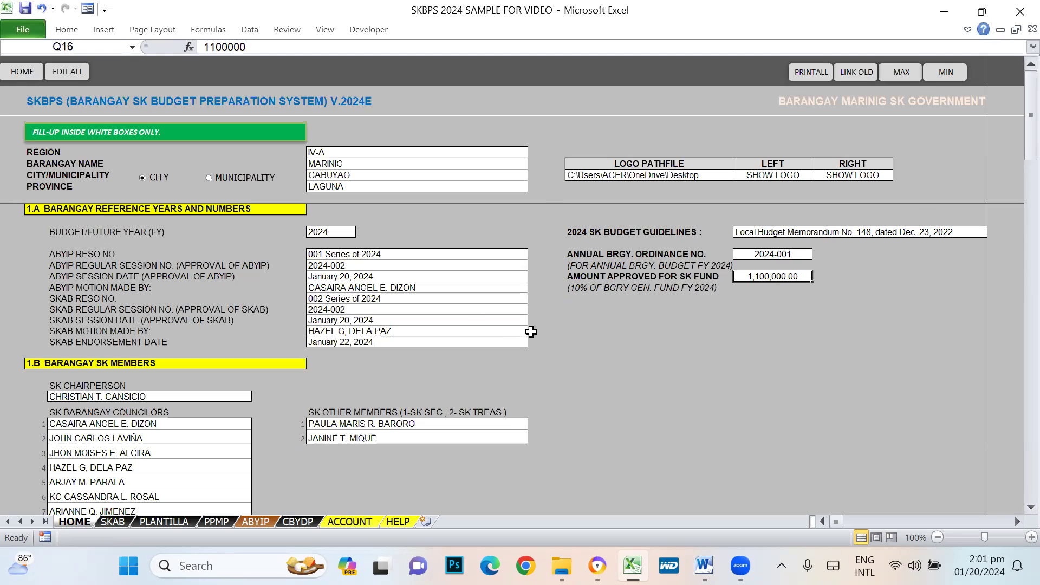
- Unlock 2.0 System Password editing via EDIT PASS by entering the edit password
scroll(810, 376, down, 7)
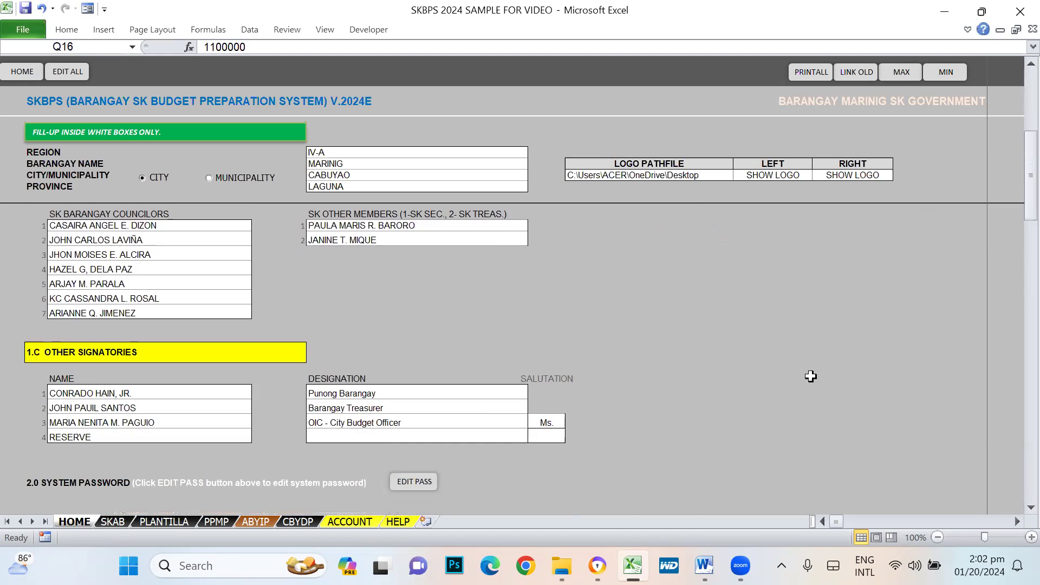
scroll(809, 376, down, 3)
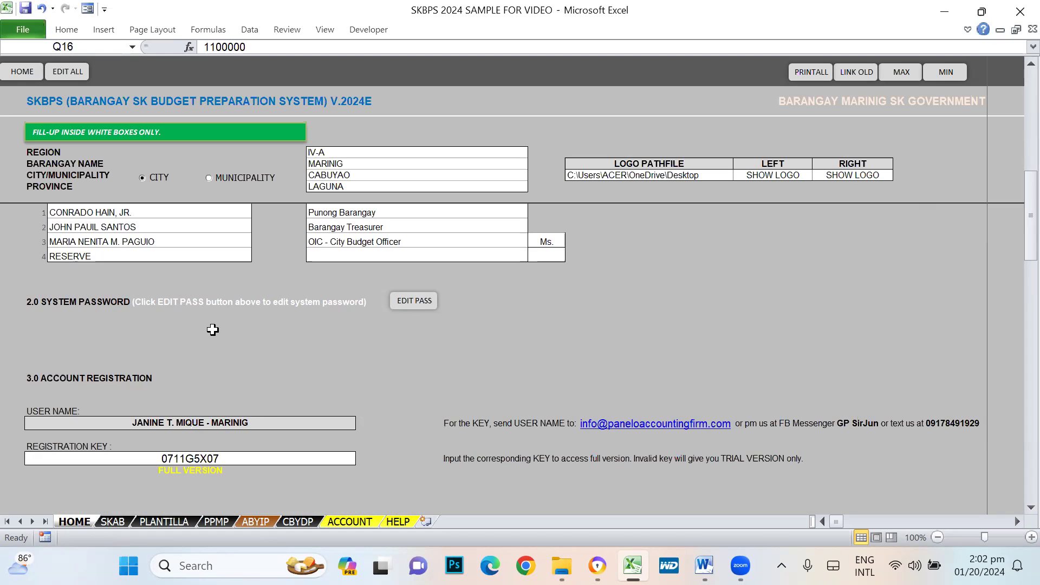
click(415, 301)
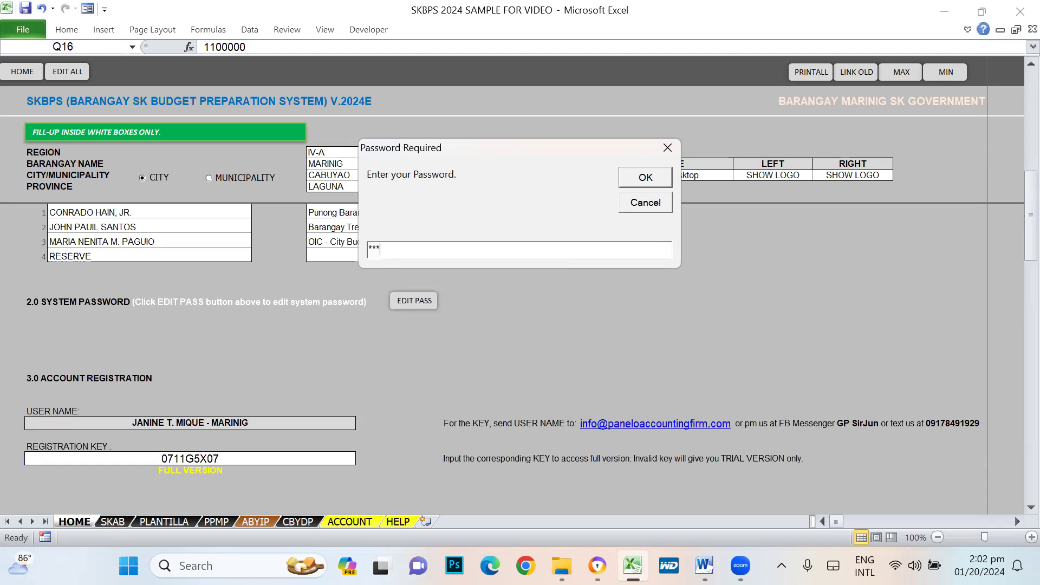
key(Return)
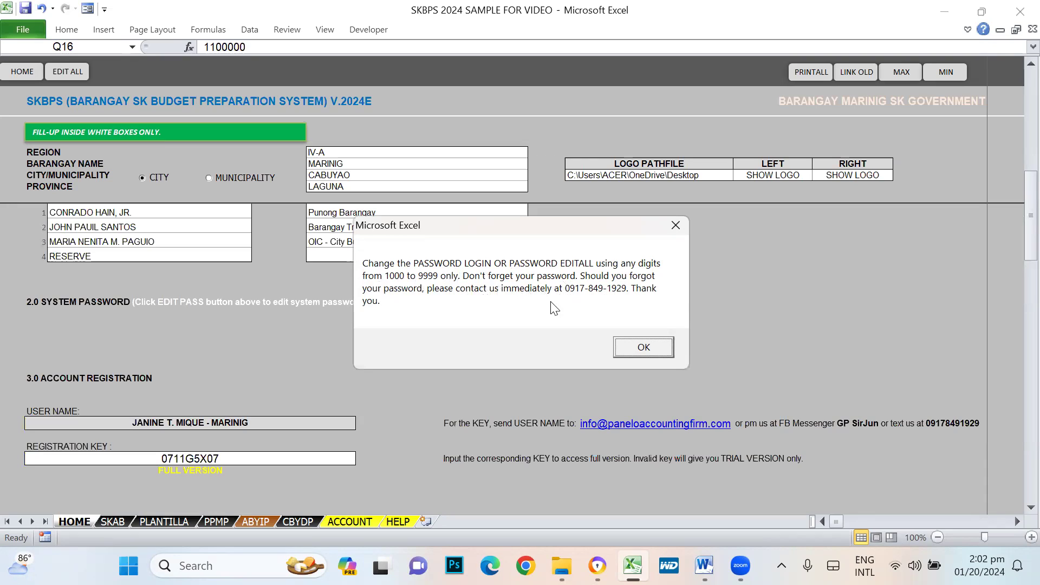
- Close the notice and inspect the login and edit-all-sheets password cells
click(644, 346)
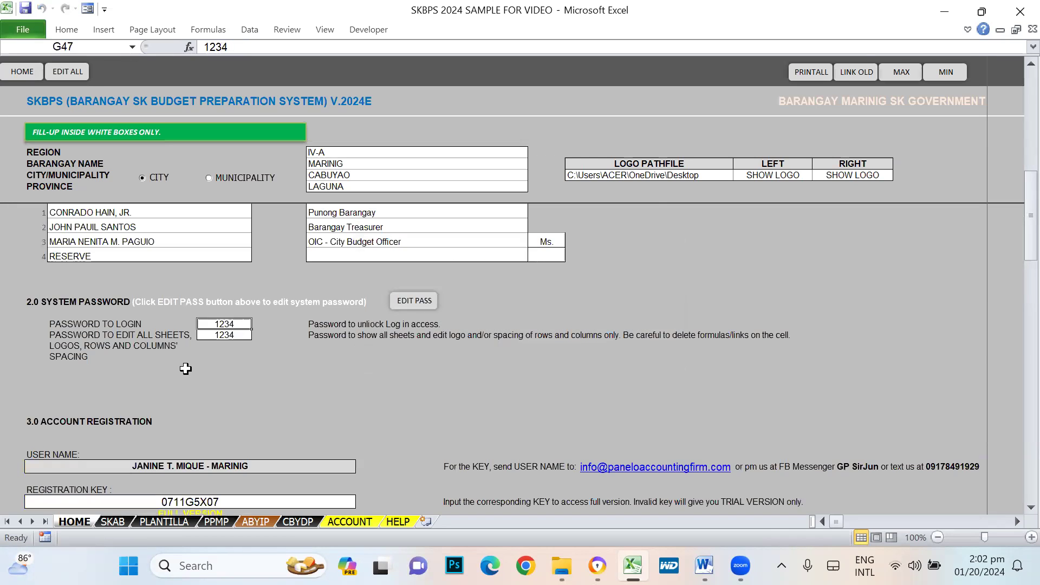
click(72, 328)
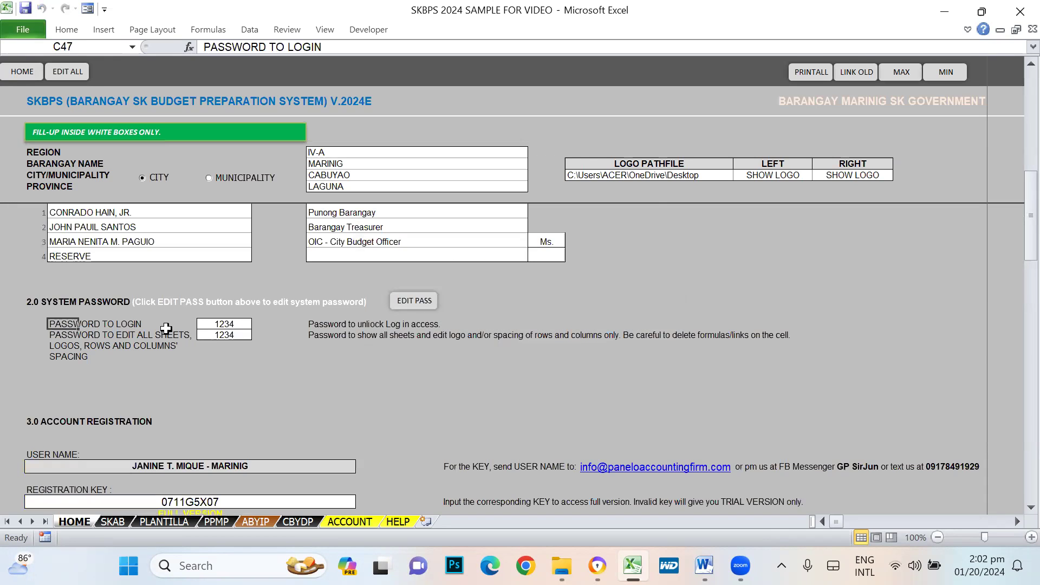
click(216, 324)
click(62, 334)
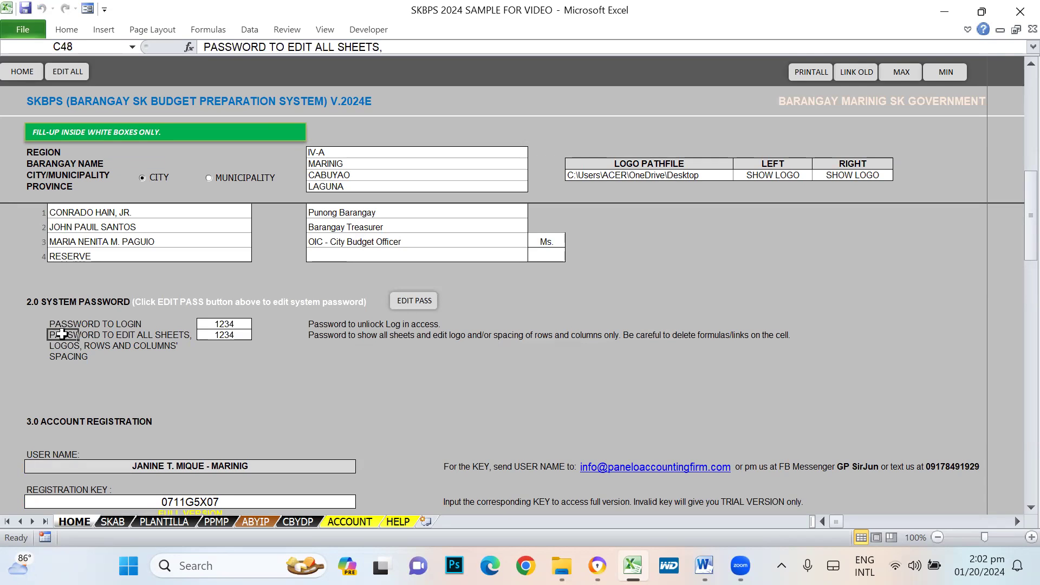
click(228, 335)
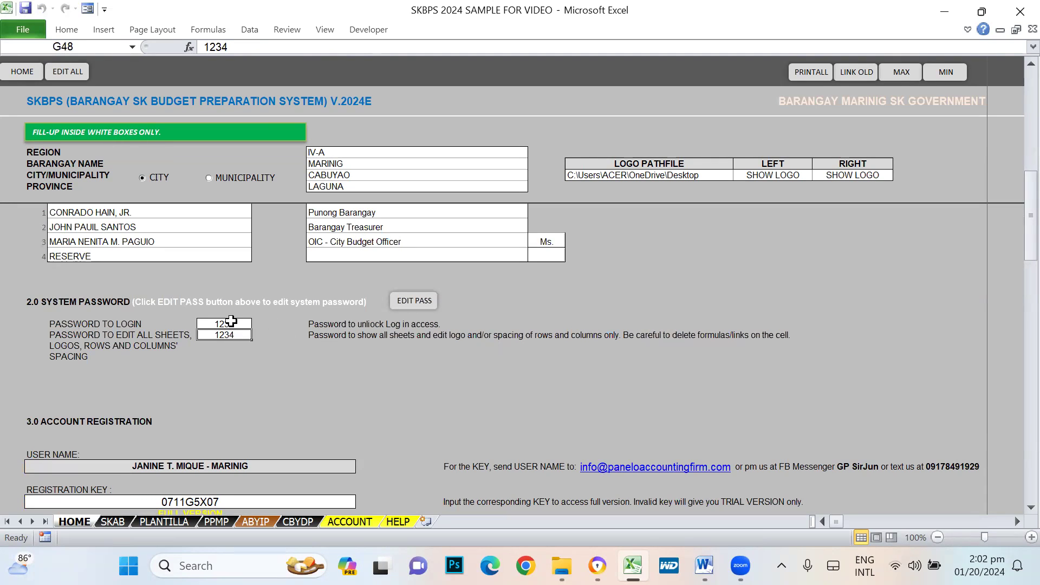
- Set a new four-digit value for both the login and edit-all-sheets passwords
key(Up)
text(4321)
key(Return)
key(Up)
key(Down)
text(4321)
key(Return)
- Change the login password to a different four-digit value
key(Up)
key(Up)
key(Down)
key(Up)
text(1111)
key(Return)
- Restore the original four-digit value in both password cells
key(Up)
text(1234)
key(Return)
text(1234)
key(Return)
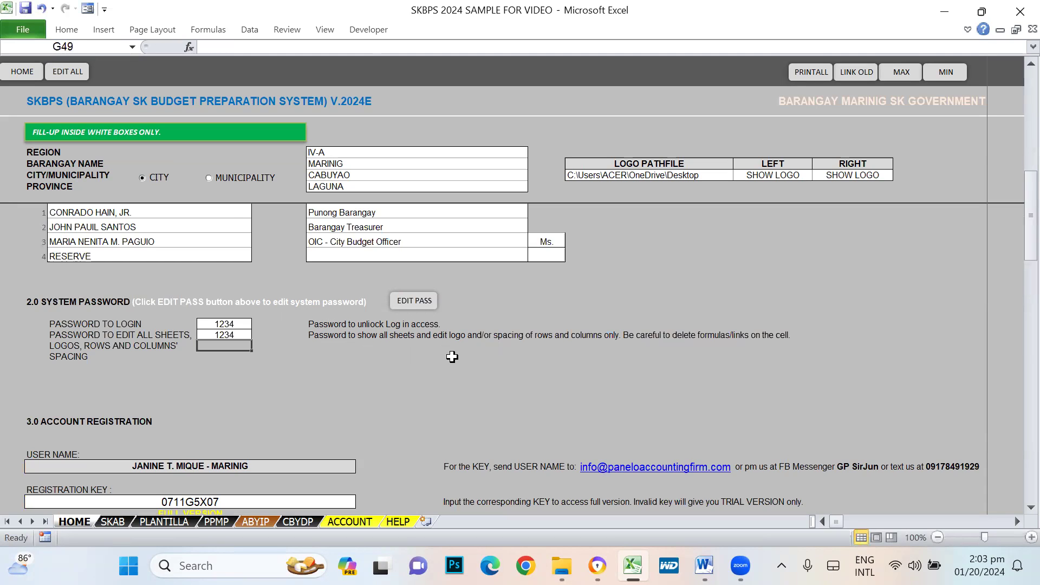
scroll(449, 357, down, 3)
click(147, 329)
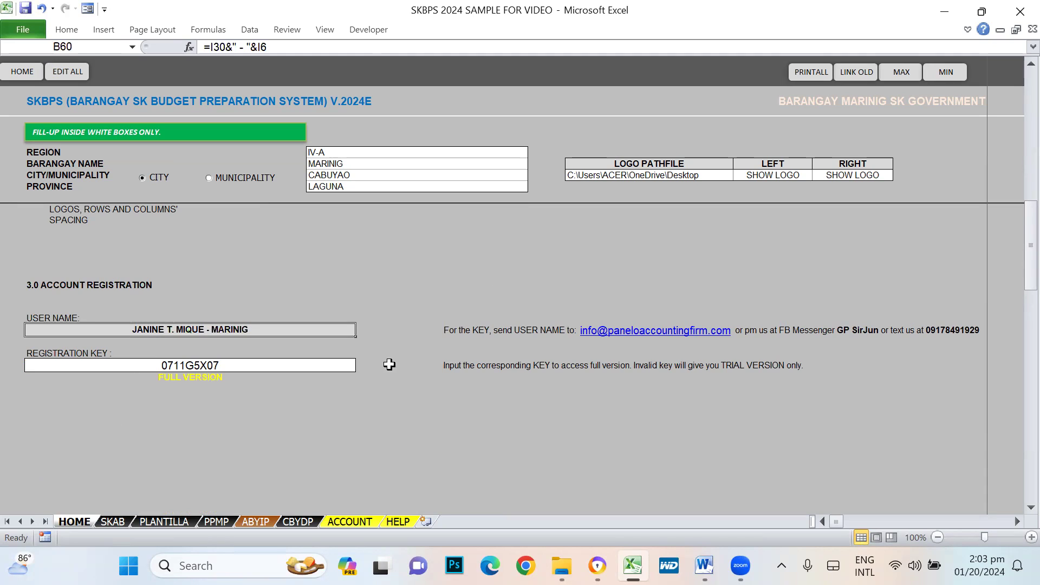
click(365, 433)
click(162, 326)
click(247, 443)
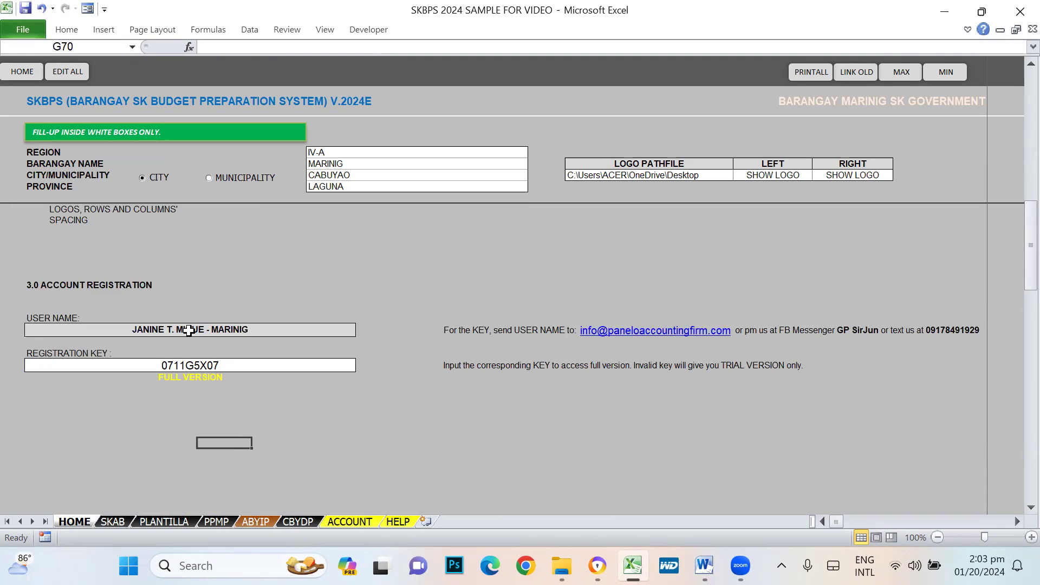
click(164, 367)
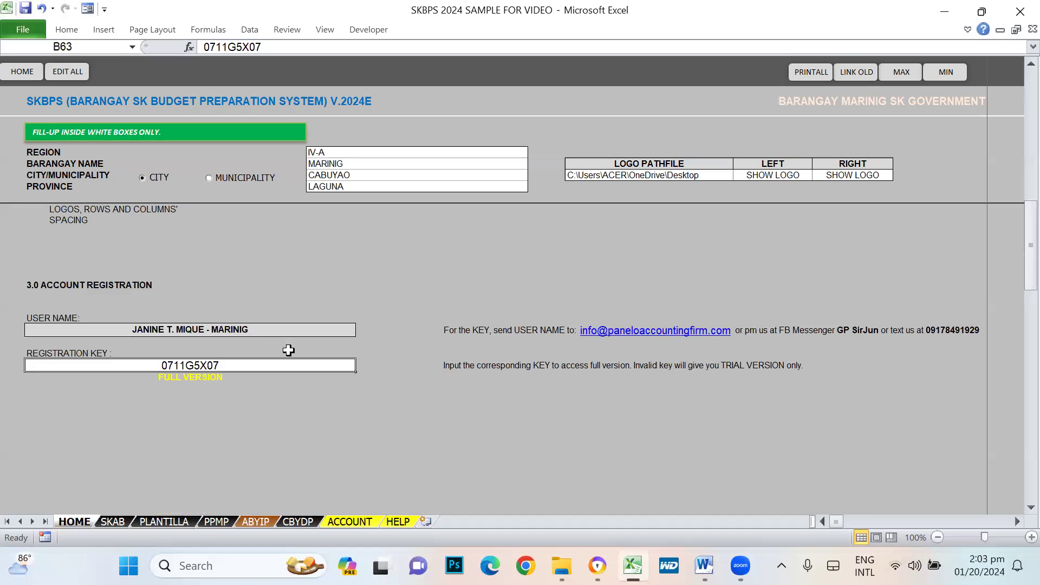
scroll(304, 352, up, 5)
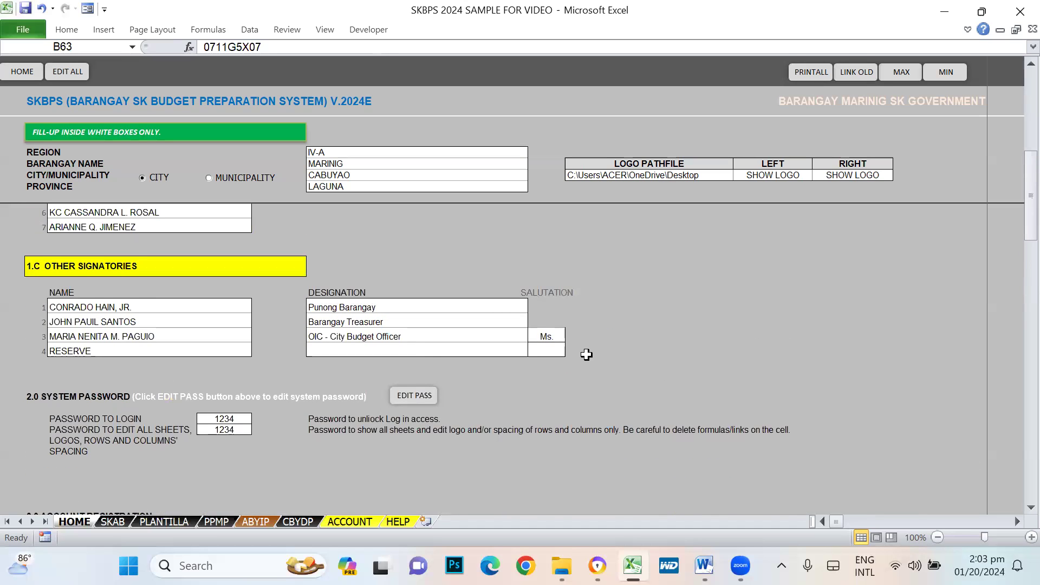
scroll(585, 352, up, 2)
scroll(647, 345, down, 3)
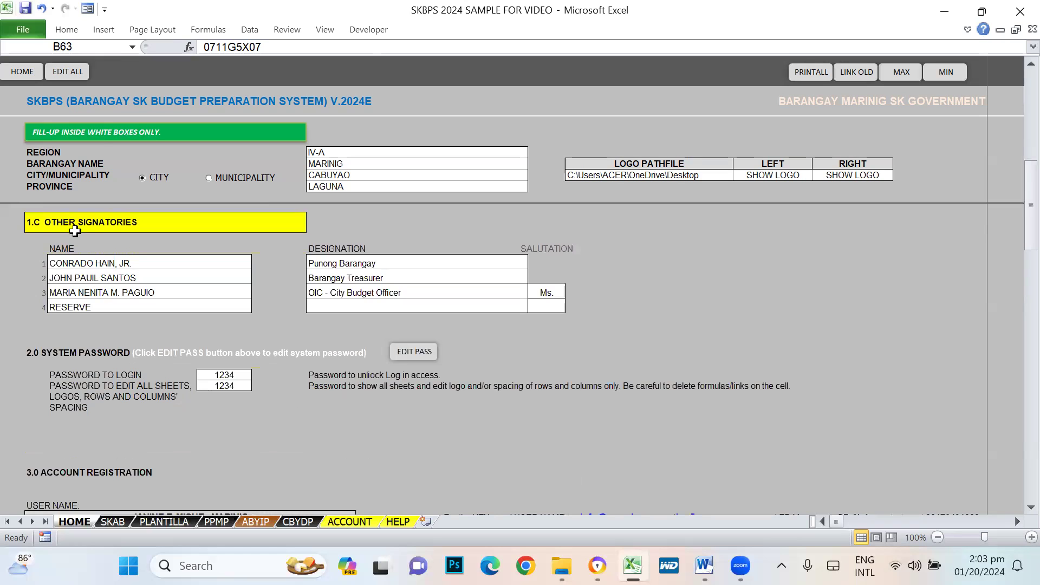
click(74, 227)
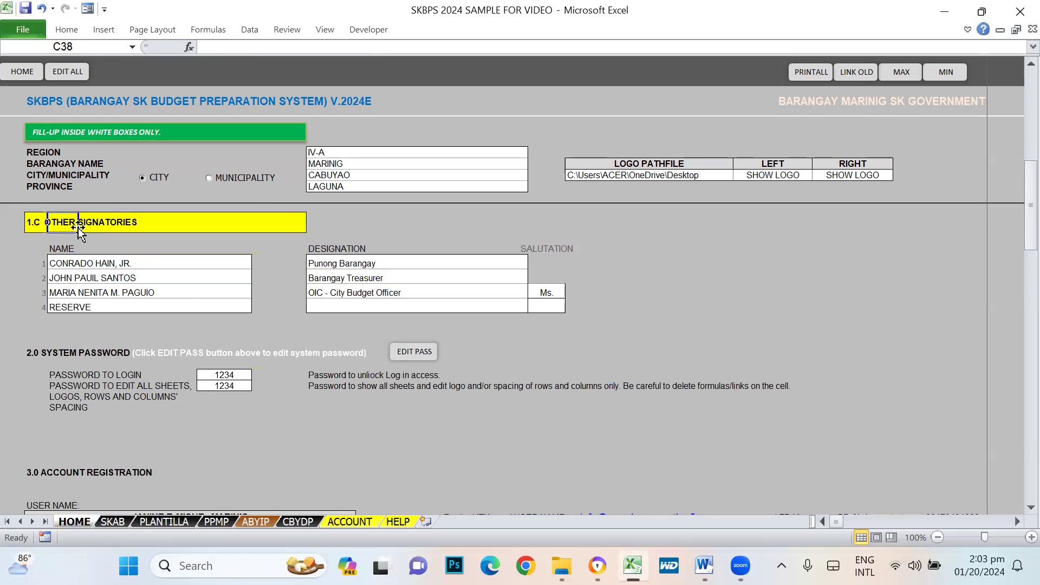
click(62, 264)
click(364, 266)
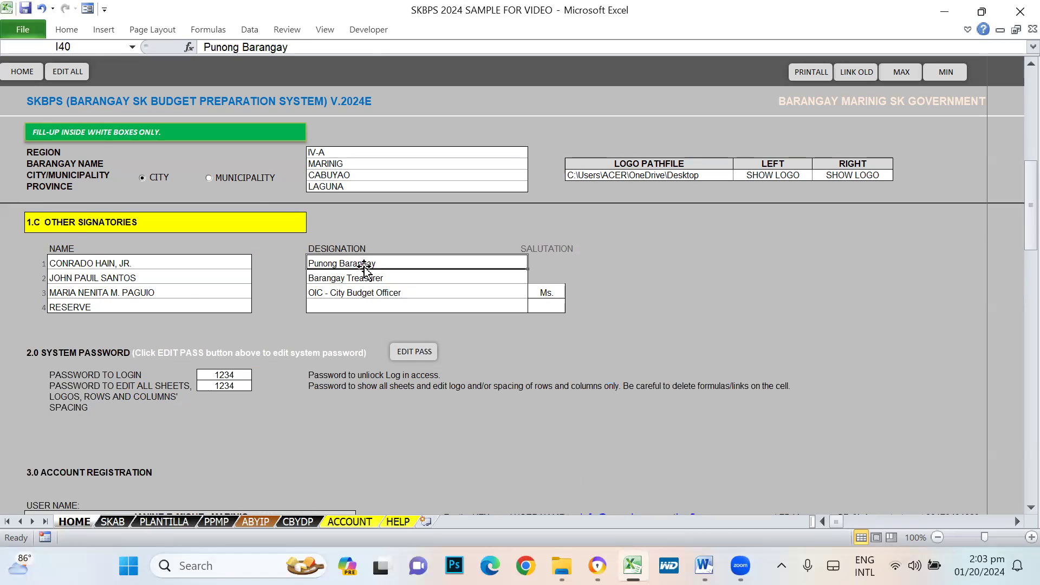
click(150, 263)
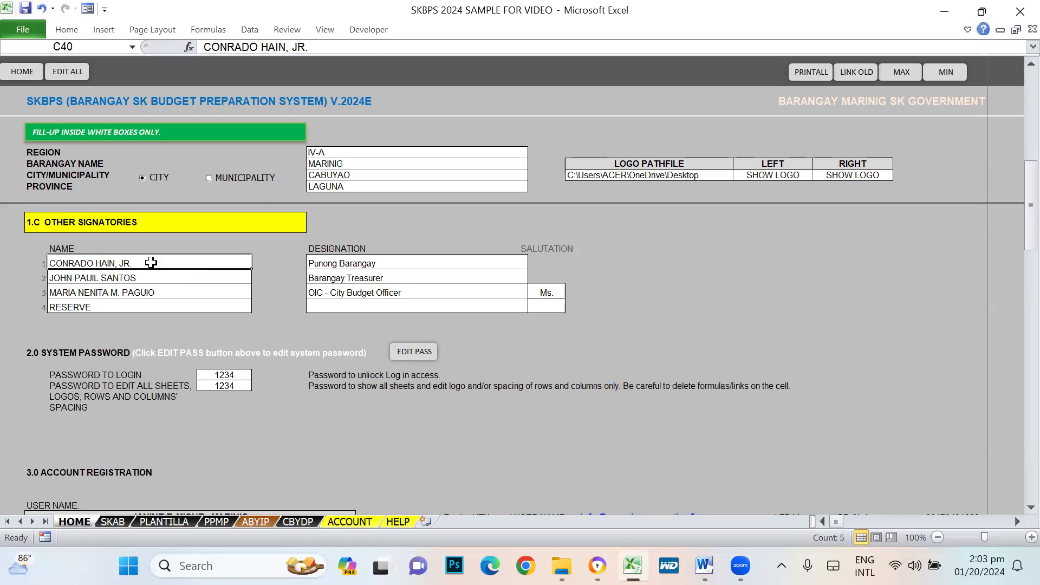
click(346, 281)
click(136, 280)
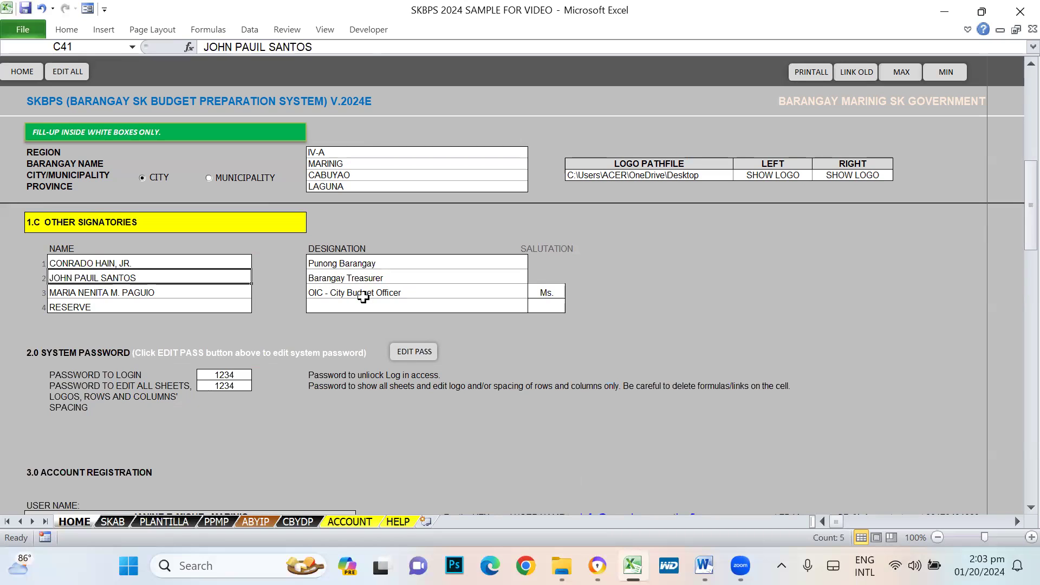
click(396, 293)
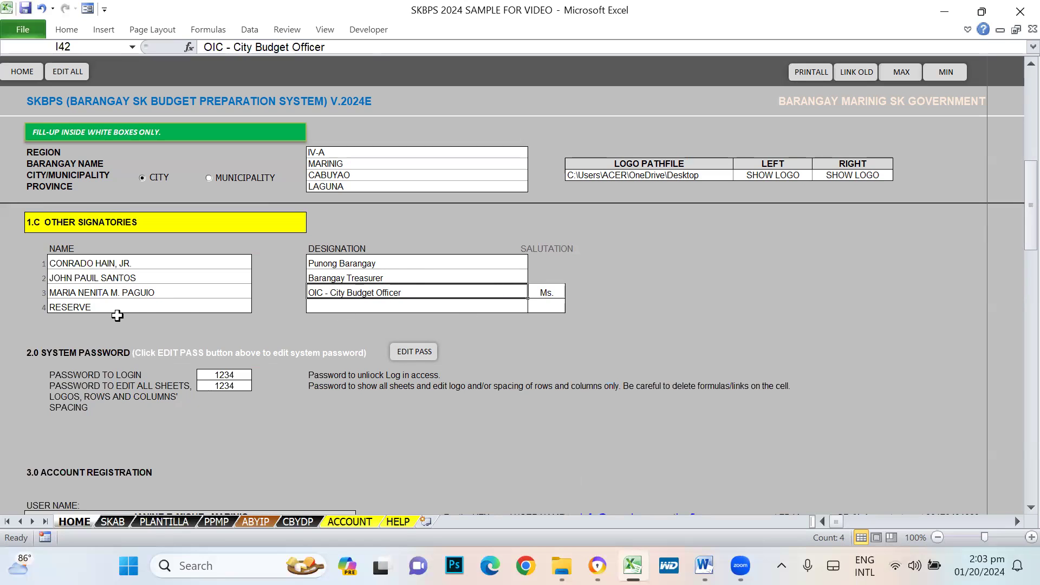
click(101, 294)
drag(156, 262, 157, 296)
drag(354, 265, 355, 302)
click(557, 292)
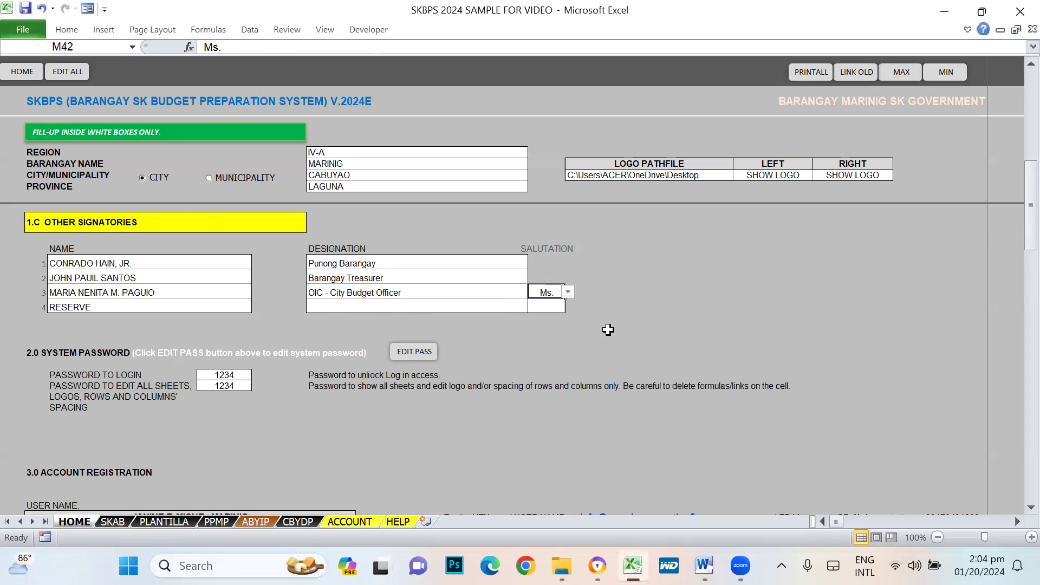
click(568, 292)
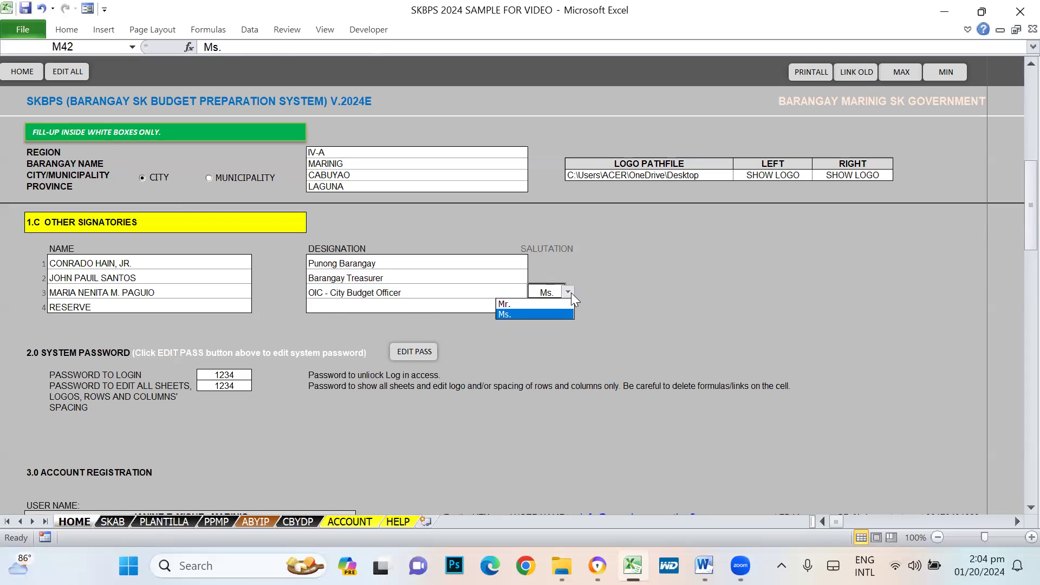
click(673, 283)
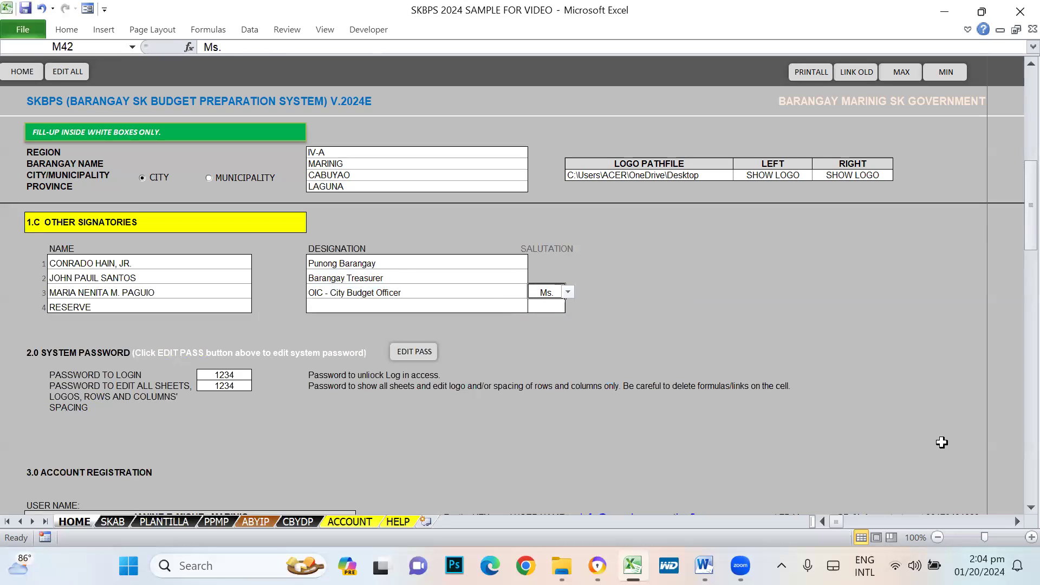
scroll(961, 427, down, 2)
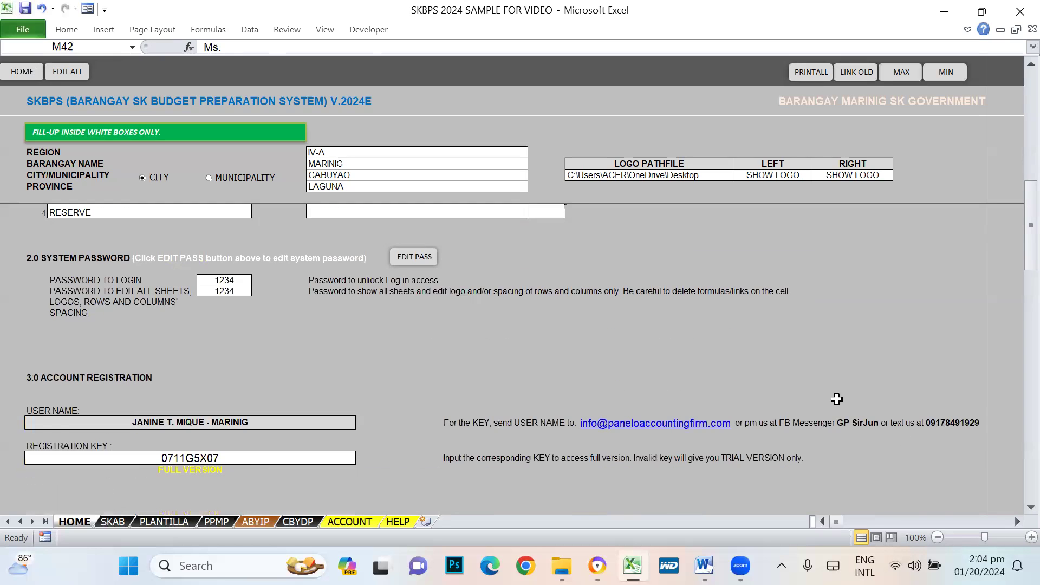
scroll(698, 362, up, 3)
scroll(697, 362, up, 5)
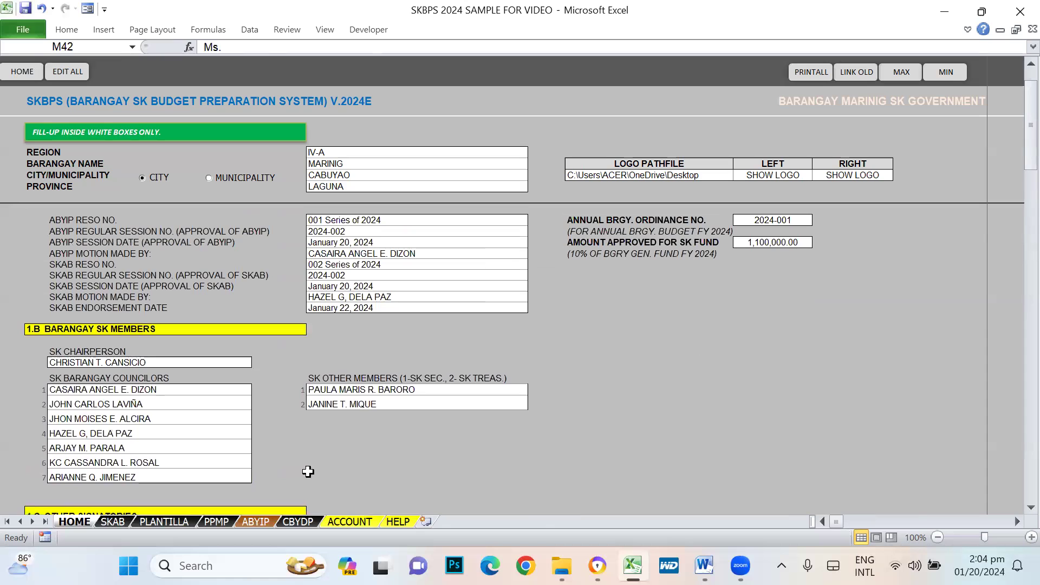
- On the HELP sheet, highlight the HOME, EDIT ALL, PRINT ALL and LINK OLD explanations
click(399, 521)
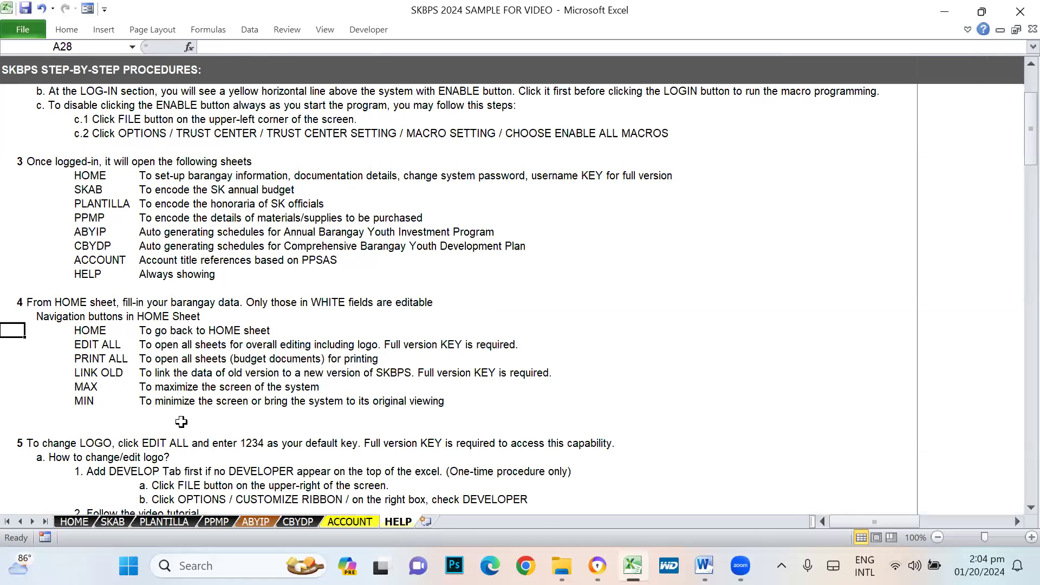
click(21, 309)
drag(158, 323, 284, 322)
drag(69, 346, 349, 343)
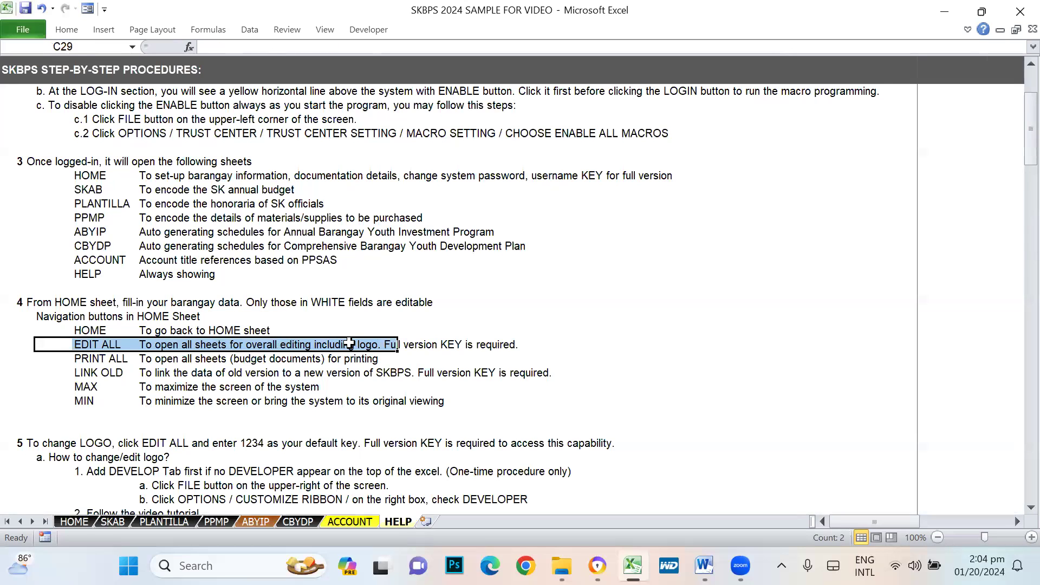
drag(65, 364, 250, 369)
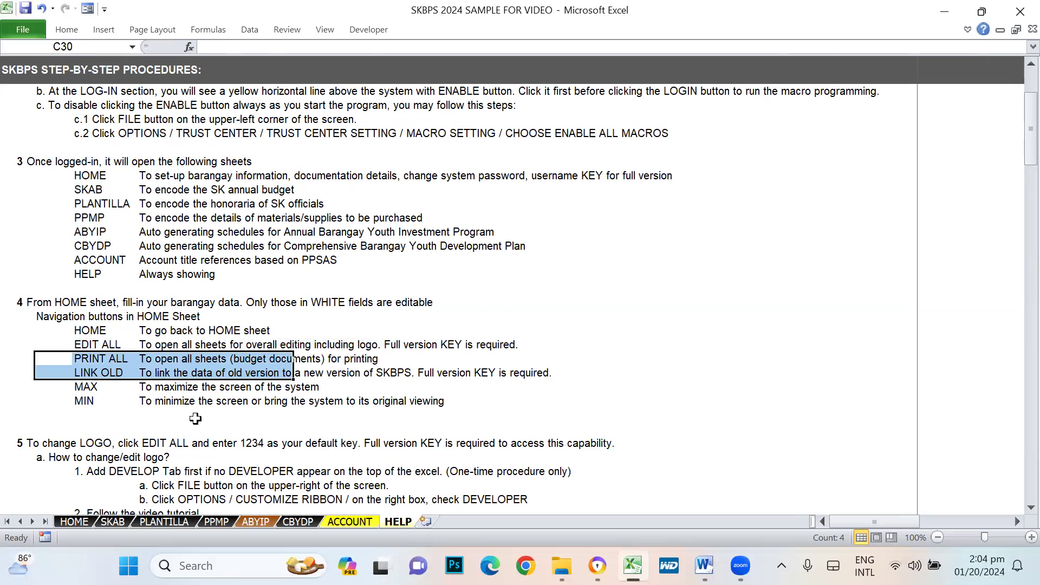
- Mark the MAX and MIN button descriptions, then return to the HOME sheet
scroll(195, 418, down, 1)
drag(83, 329, 261, 328)
drag(99, 361, 254, 351)
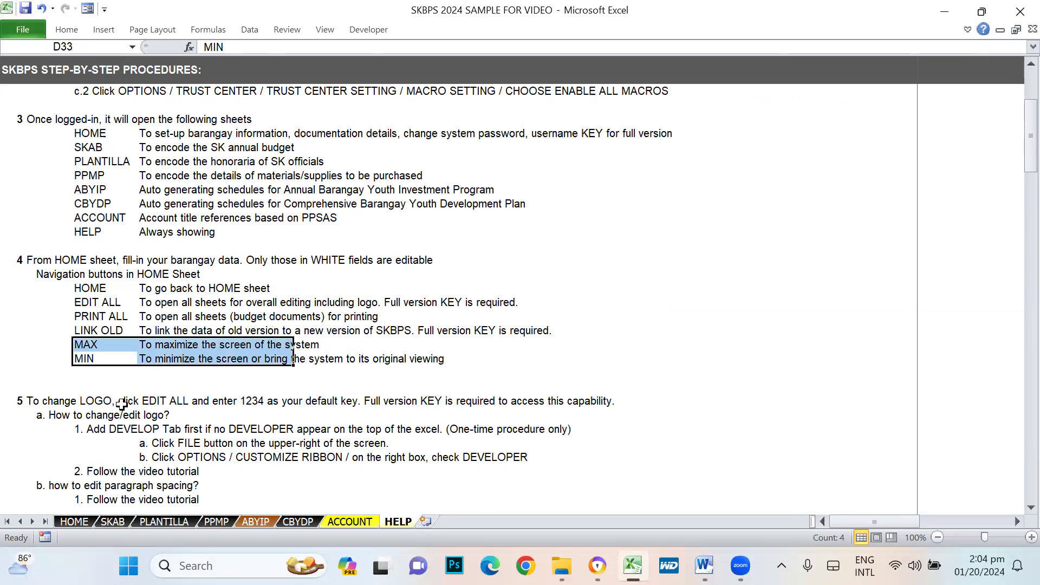
click(74, 522)
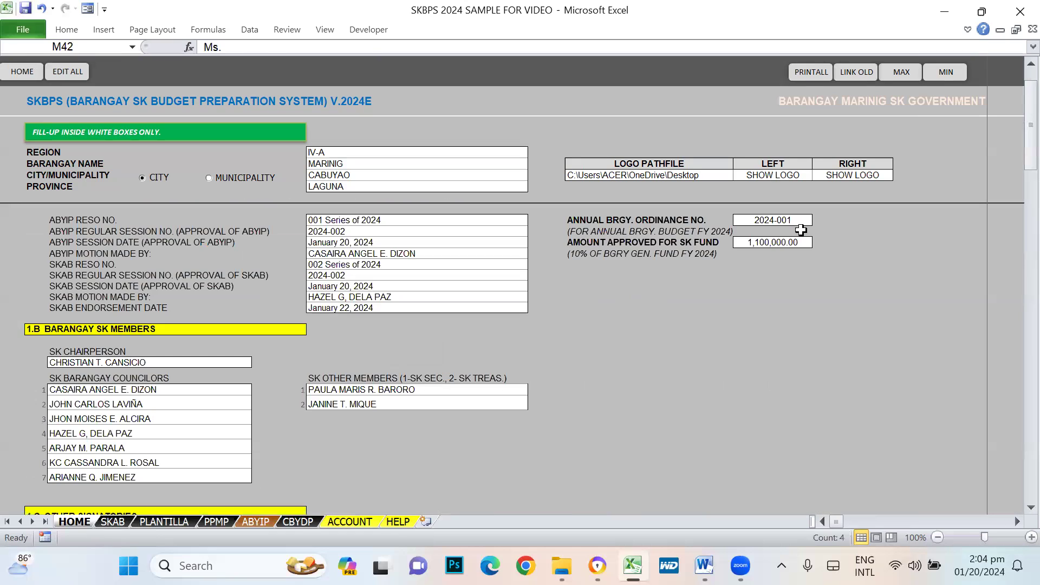
- Toggle full-screen view, review HELP step 5 on changing the logo, then exit full screen
click(914, 88)
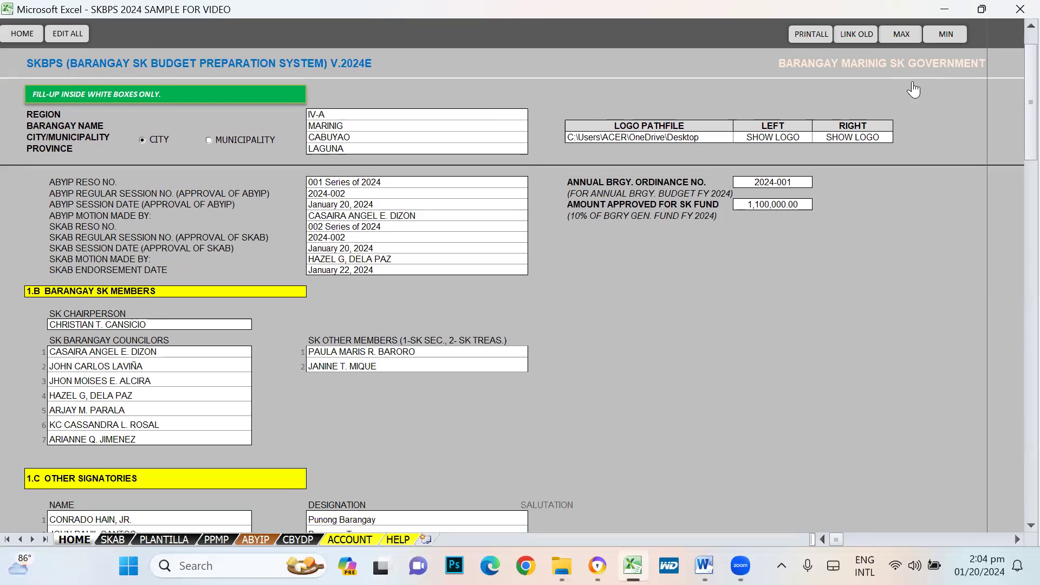
click(963, 33)
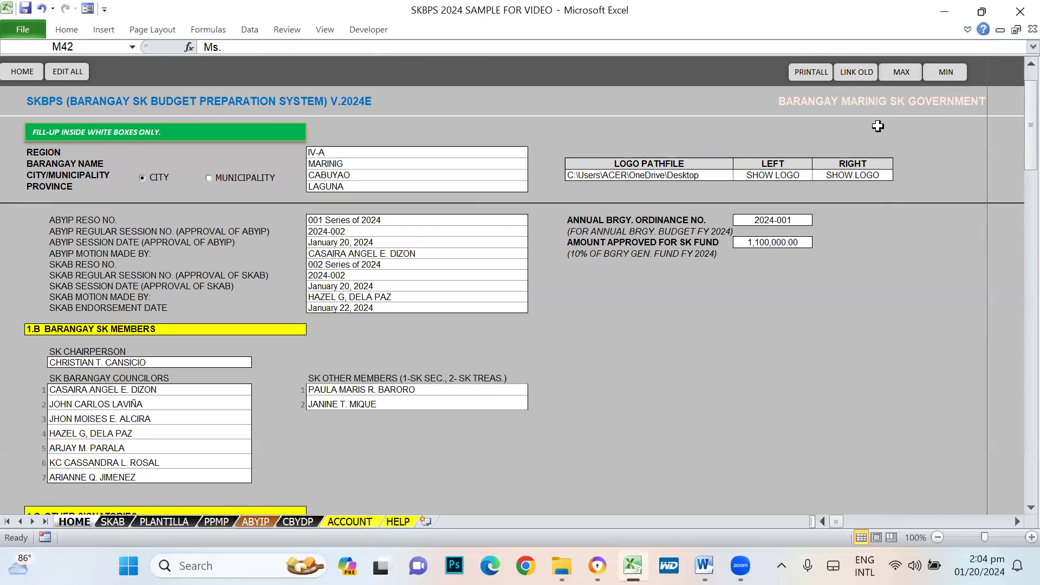
click(888, 75)
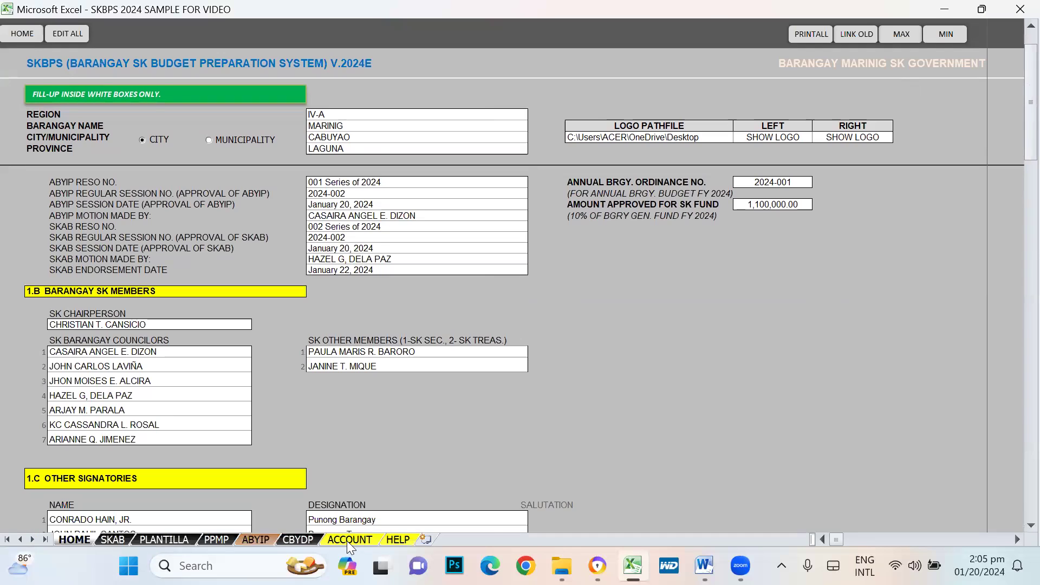
click(396, 540)
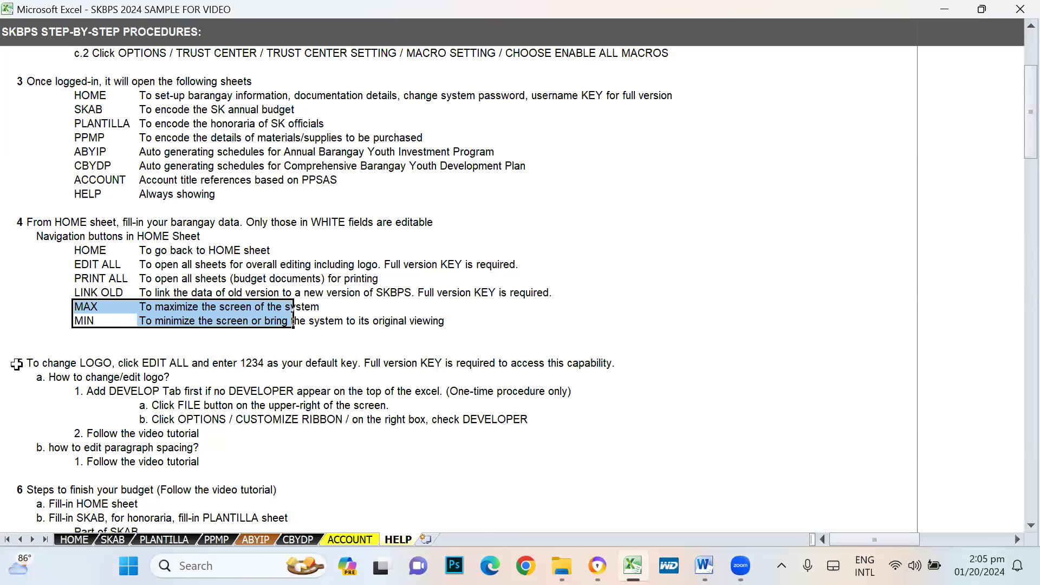
click(16, 362)
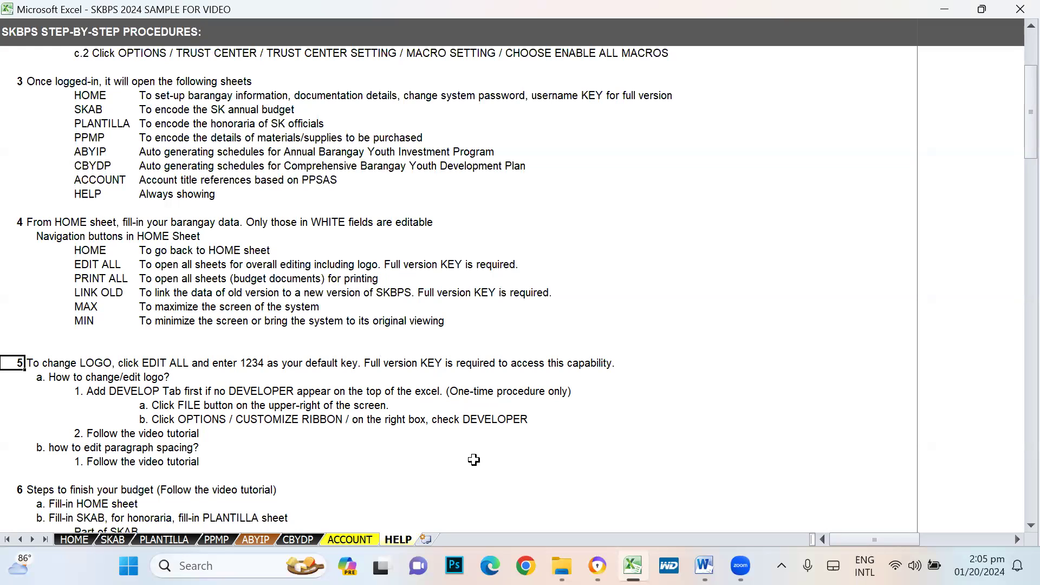
key(Escape)
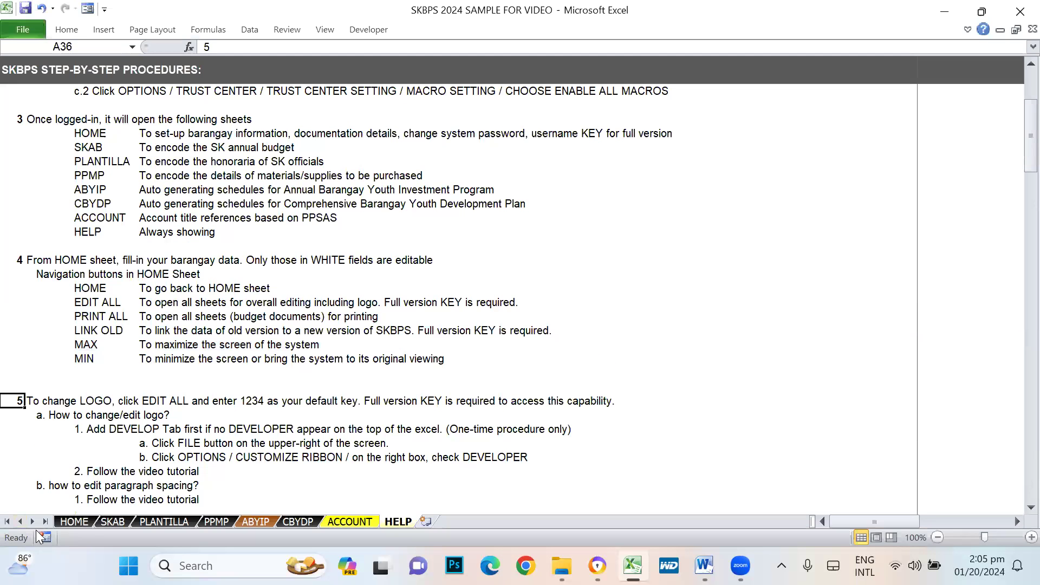
- On HOME, select the logo path file cell and launch PRINTALL for folio printing instructions
click(74, 521)
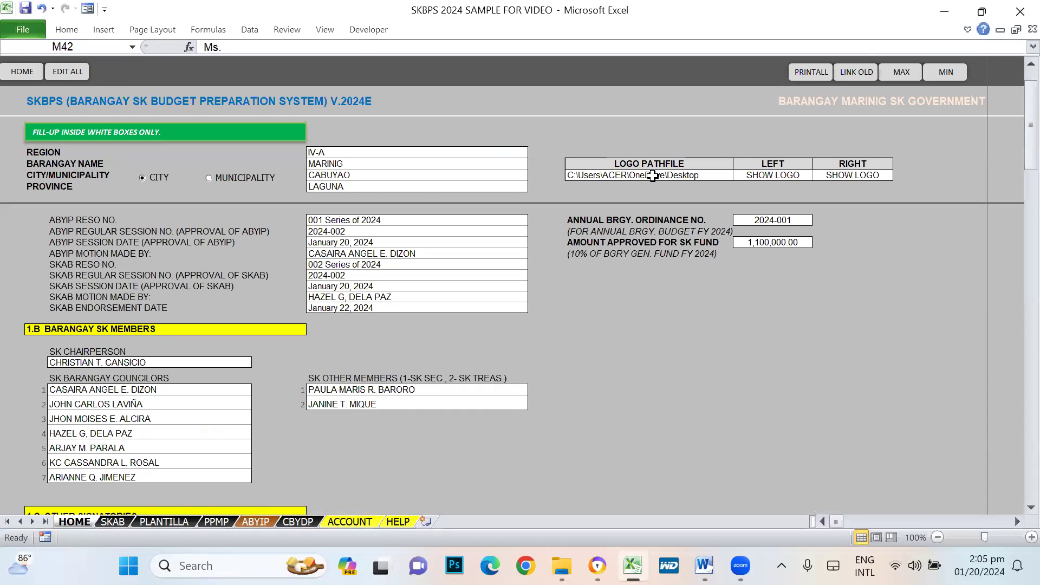
click(652, 175)
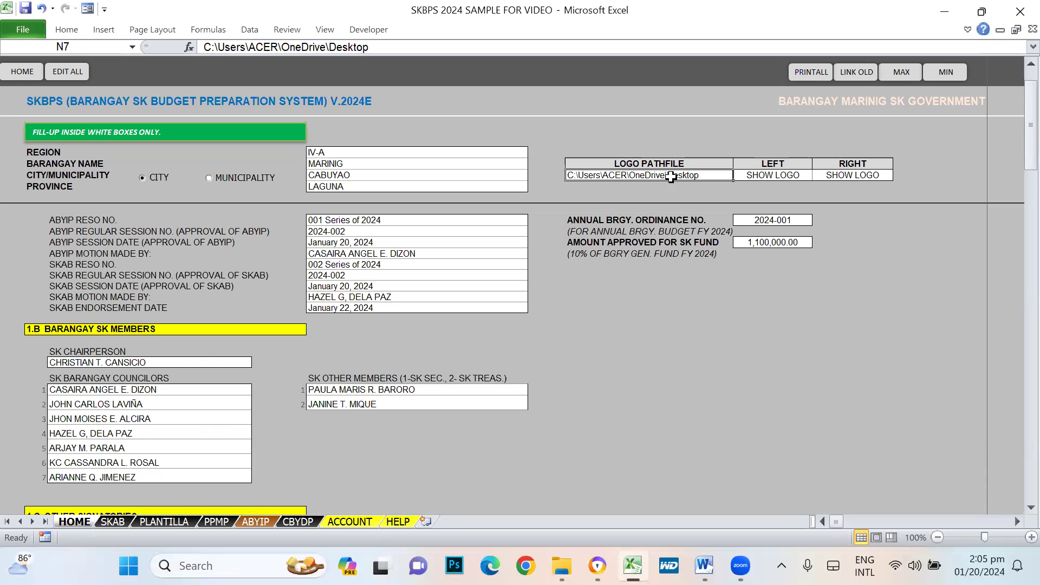
click(802, 75)
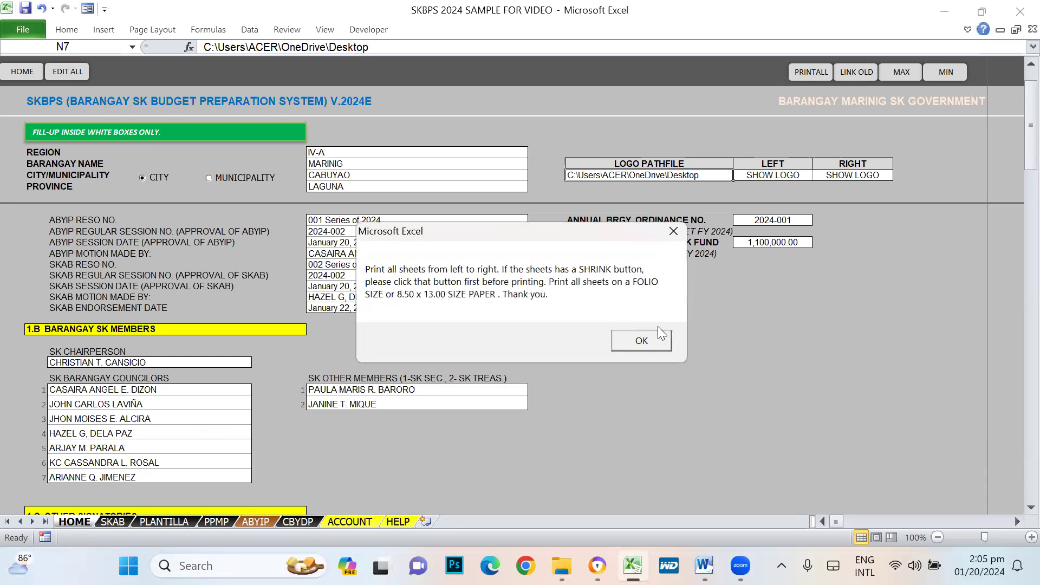
- Dismiss the print notice and test the ENDORSEMENT letter cells, which prove protected
click(645, 339)
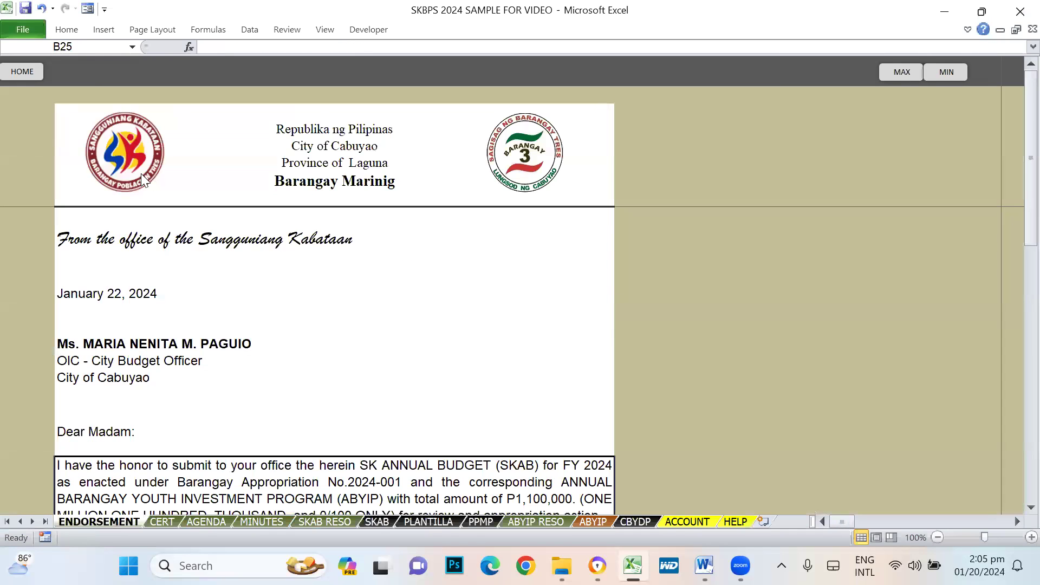
click(107, 363)
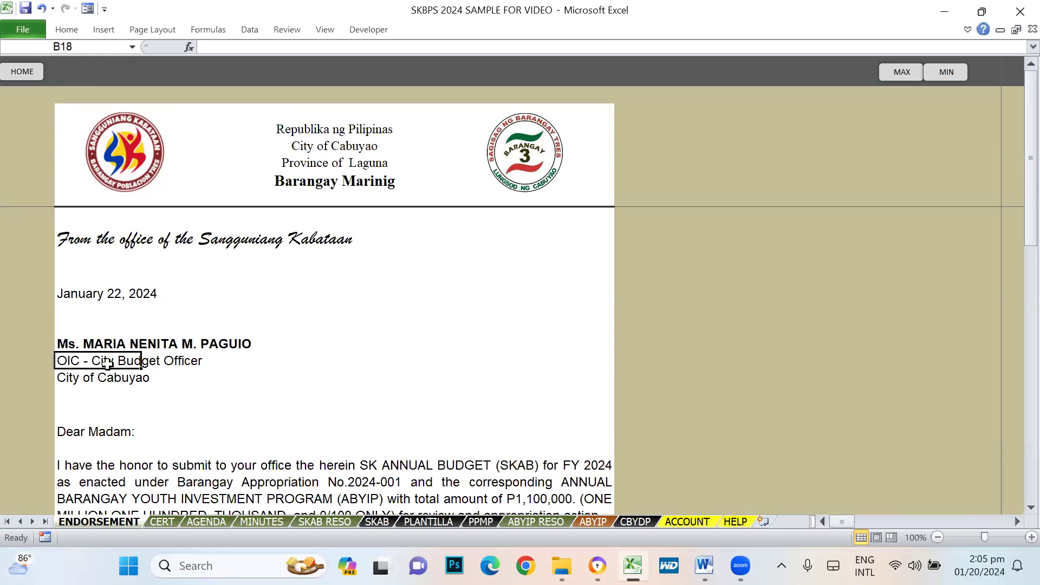
double_click(156, 478)
key(Return)
double_click(504, 306)
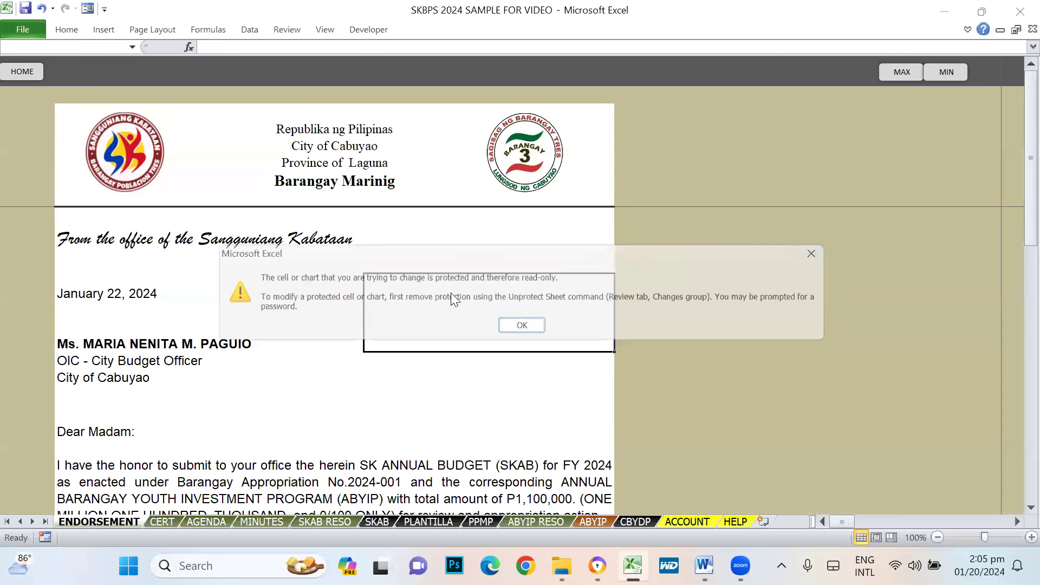
key(Return)
click(223, 218)
double_click(223, 217)
key(Return)
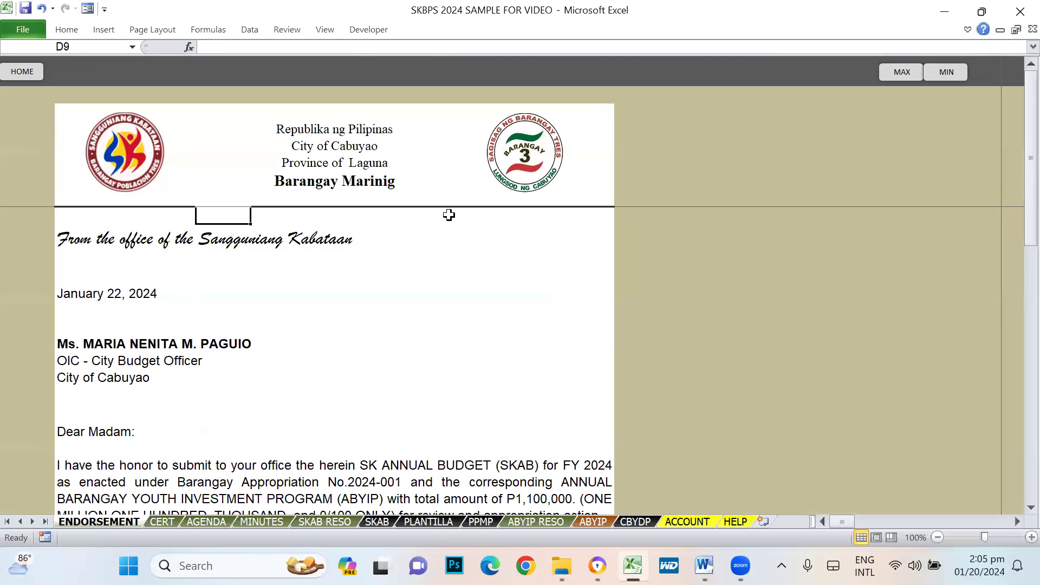
double_click(448, 215)
key(Return)
- Browse the CERT, AGENDA, MINUTES, SKAB RESO, SKAB, PPMP and ABYIP RESO sheets, returning to ENDORSEMENT
click(162, 522)
click(206, 522)
click(260, 523)
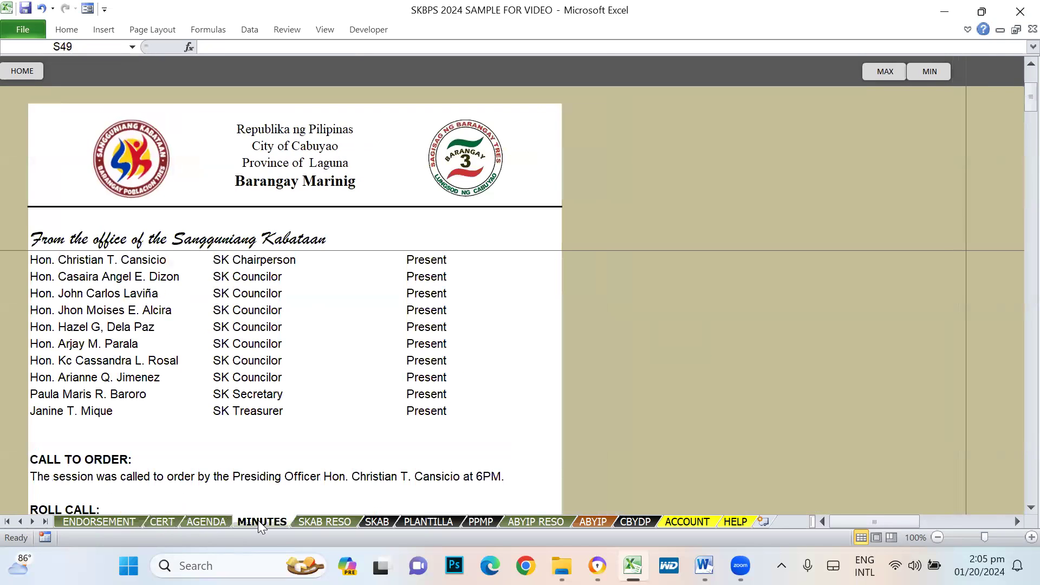
click(324, 522)
click(377, 522)
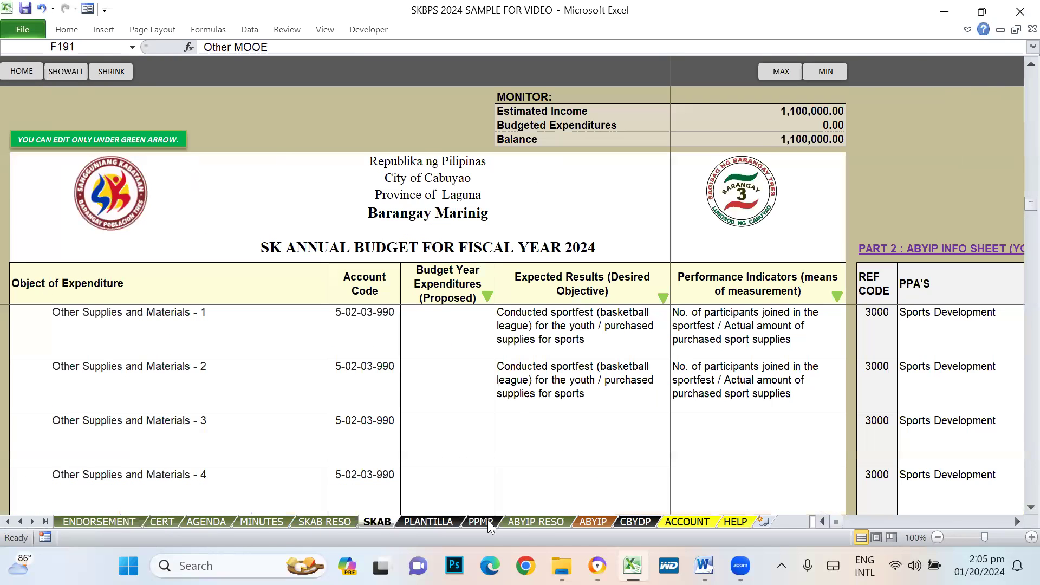
click(480, 522)
click(534, 522)
click(76, 523)
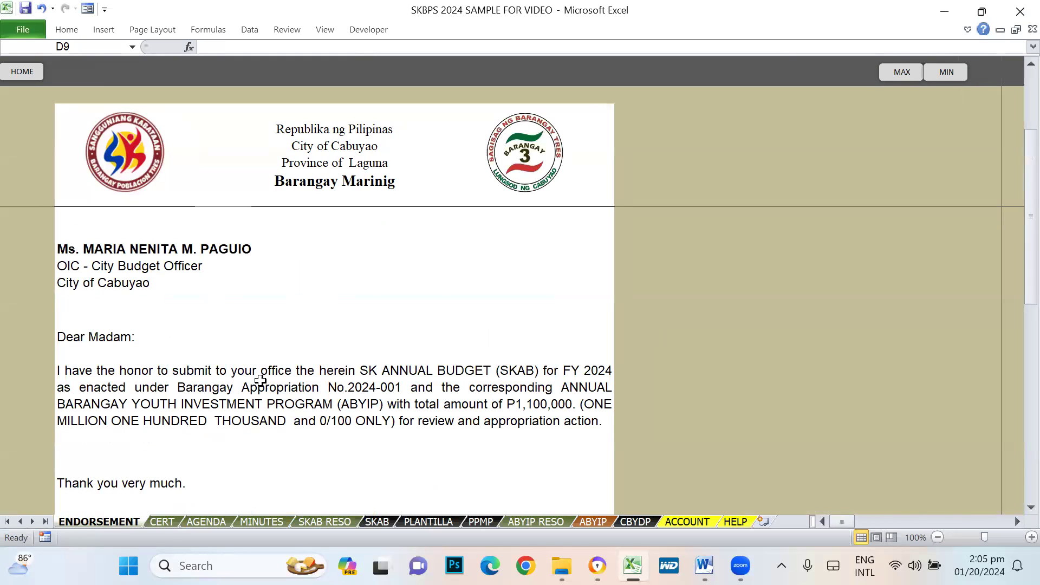
- Check the January 22, 2024 date and main paragraph, then move to CERT
scroll(271, 380, up, 2)
click(84, 298)
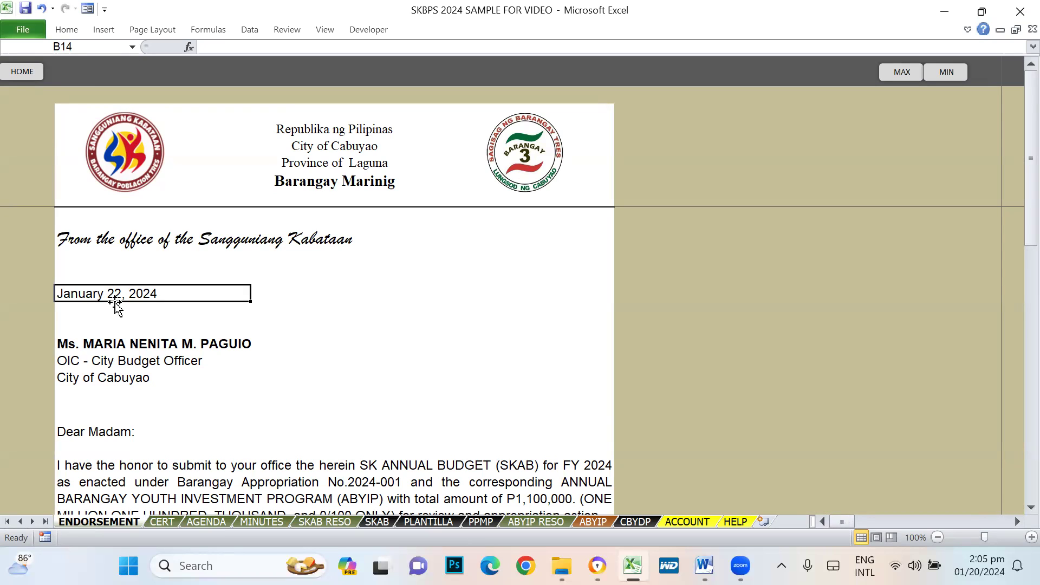
scroll(256, 361, down, 1)
click(171, 459)
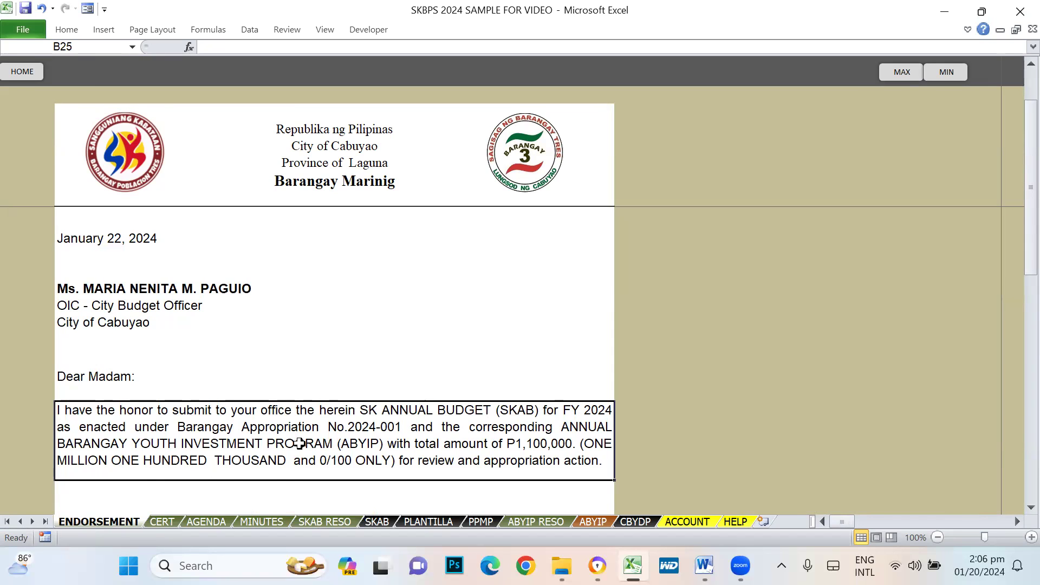
click(162, 522)
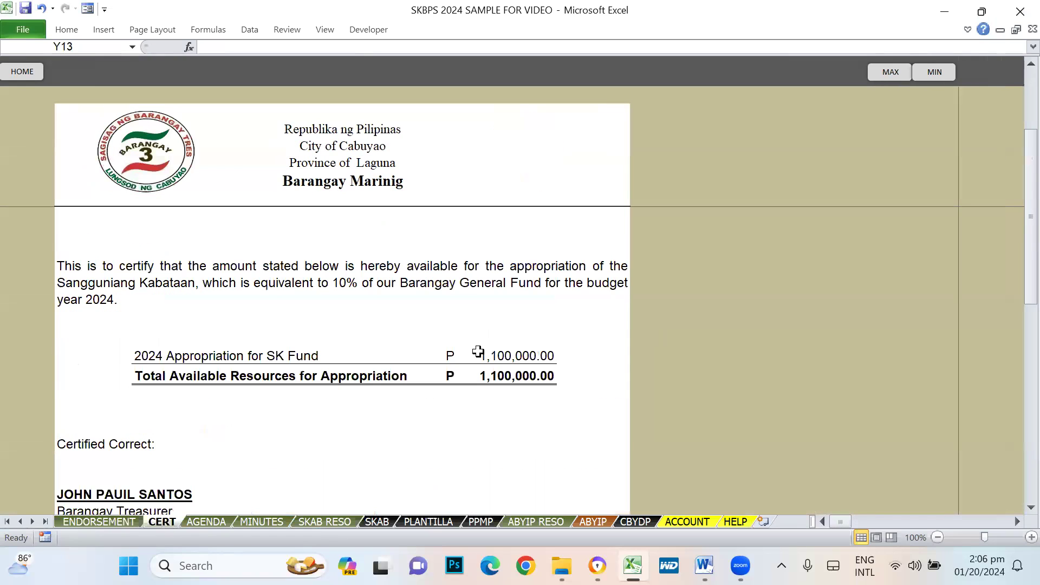
- Scroll through the CERT page and check the 1,100,000.00 appropriation amount
scroll(367, 452, down, 5)
scroll(369, 452, up, 4)
scroll(370, 452, up, 4)
scroll(370, 452, down, 3)
click(527, 360)
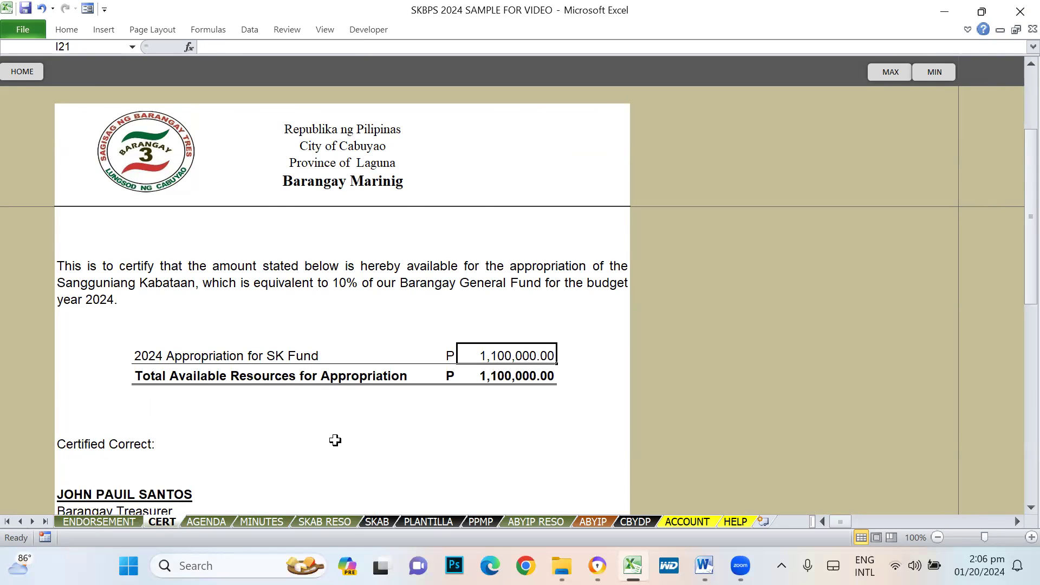
scroll(335, 440, down, 1)
scroll(269, 446, down, 5)
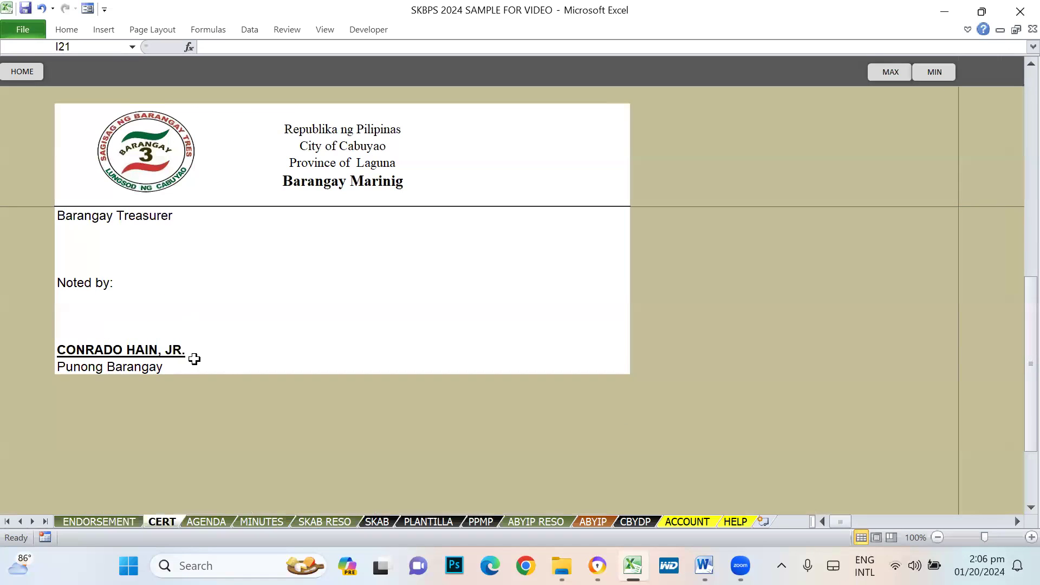
scroll(359, 358, up, 3)
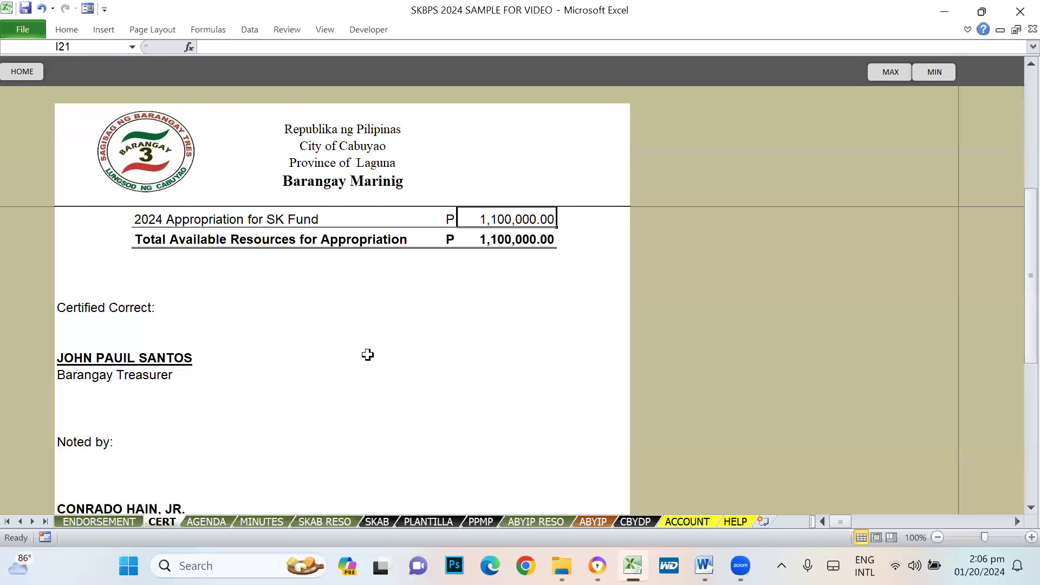
scroll(368, 355, up, 4)
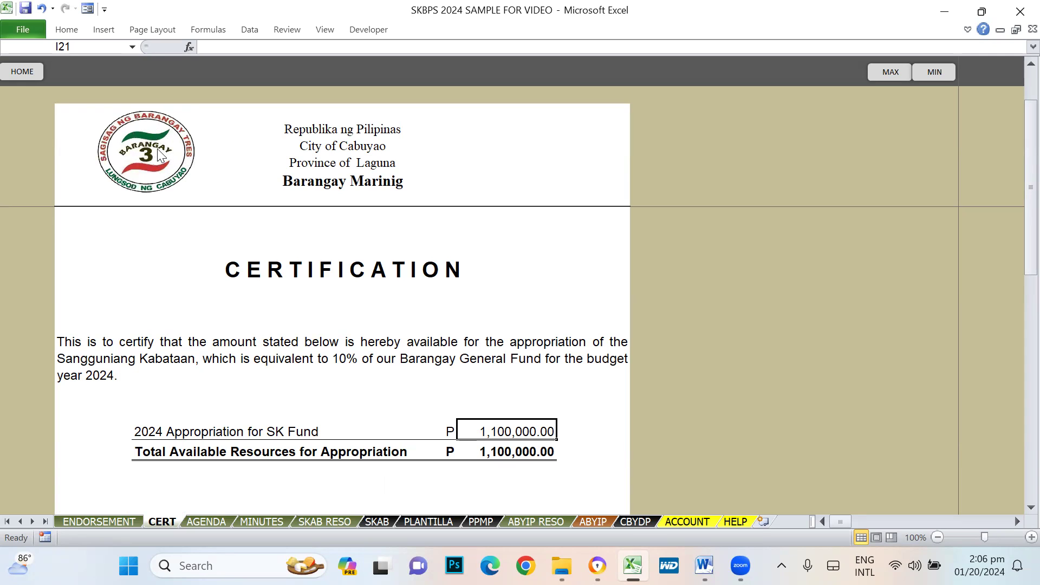
- Find the barangay logo protected from selection, then go back to HOME
double_click(128, 141)
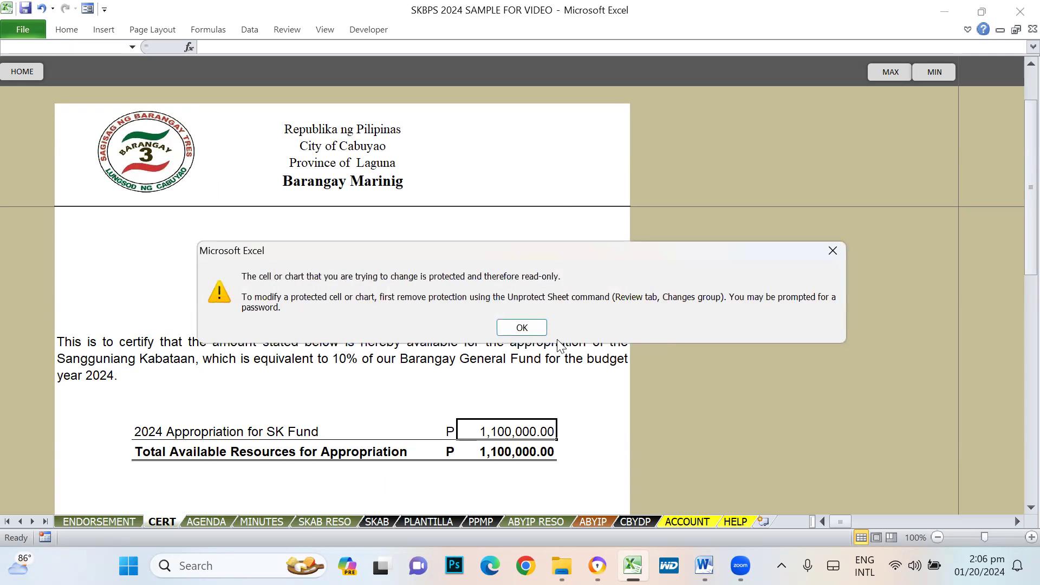
click(536, 324)
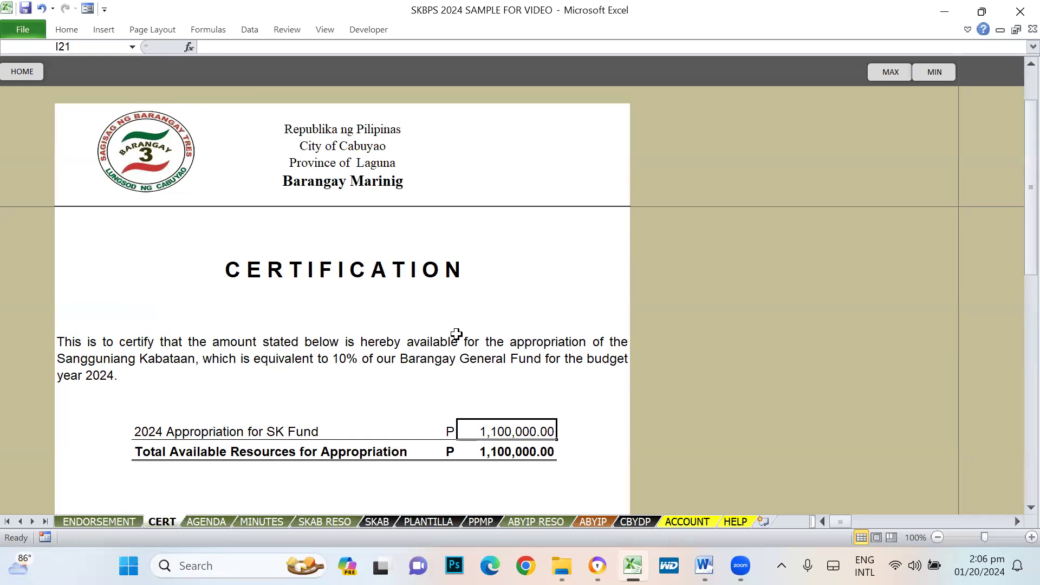
click(21, 74)
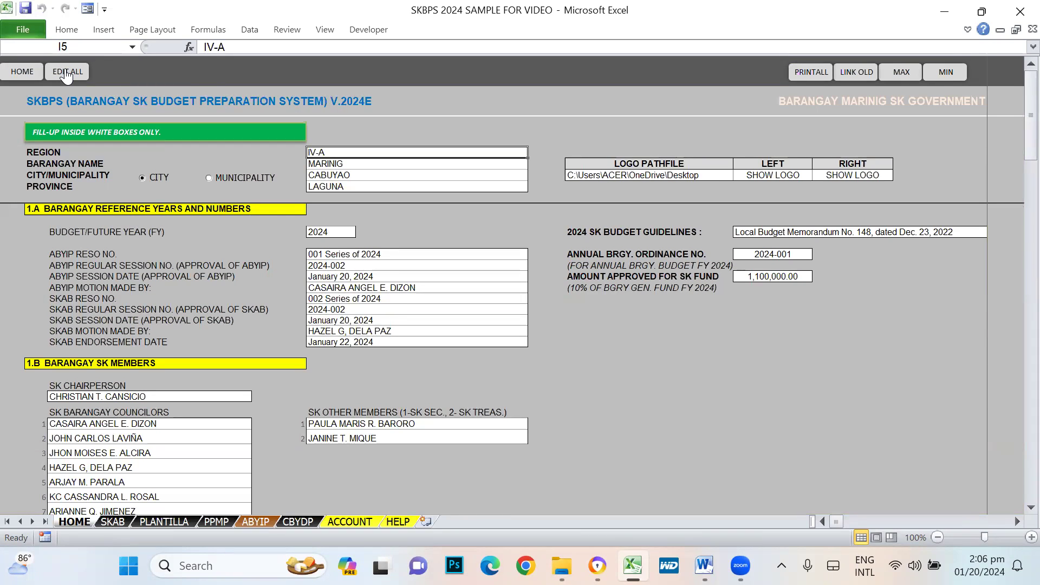
- Unlock all sheets for editing with the edit password and acknowledge the notice
click(65, 74)
text(*)
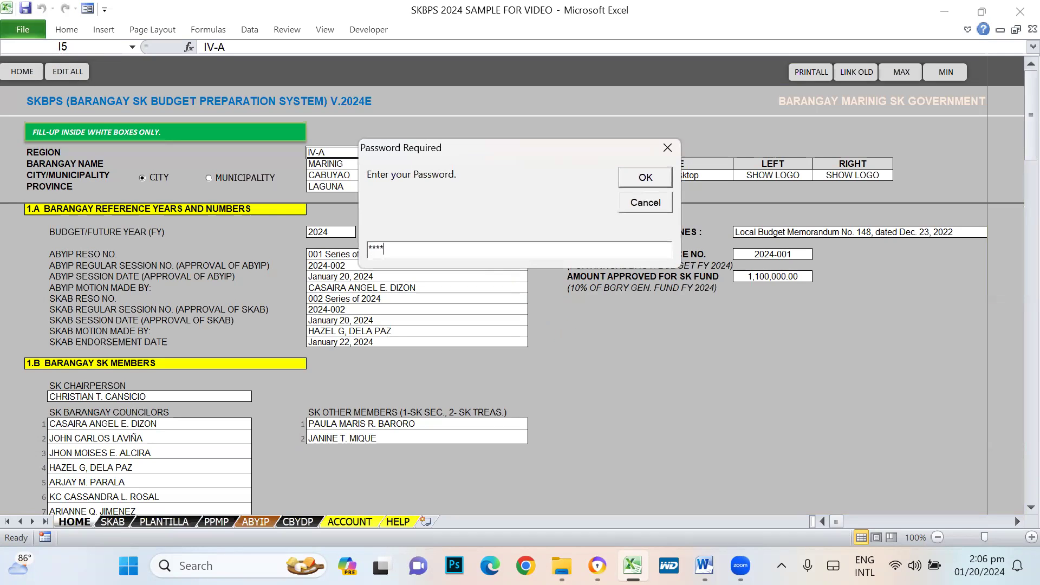
text(***)
key(Return)
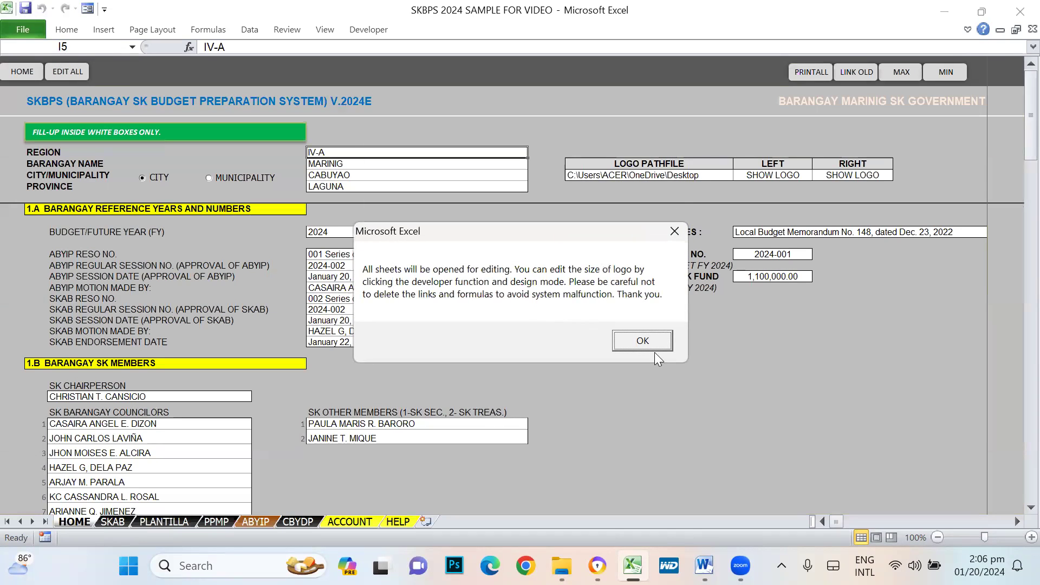
click(643, 341)
- Inspect the ENDORSEMENT letter paragraph and nearby cells, then go to the HOME input sheet
click(741, 378)
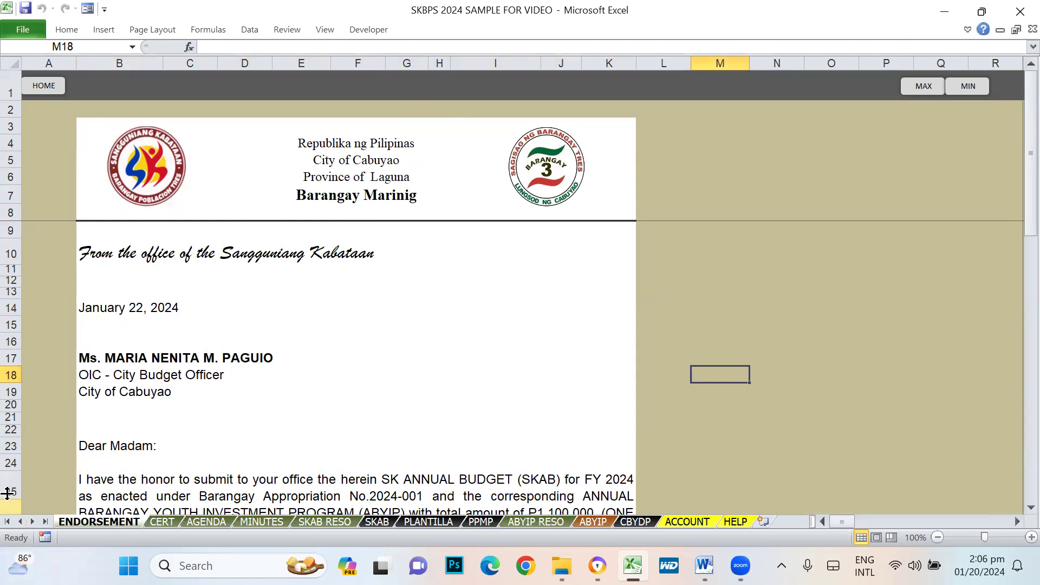
click(116, 480)
scroll(479, 369, down, 2)
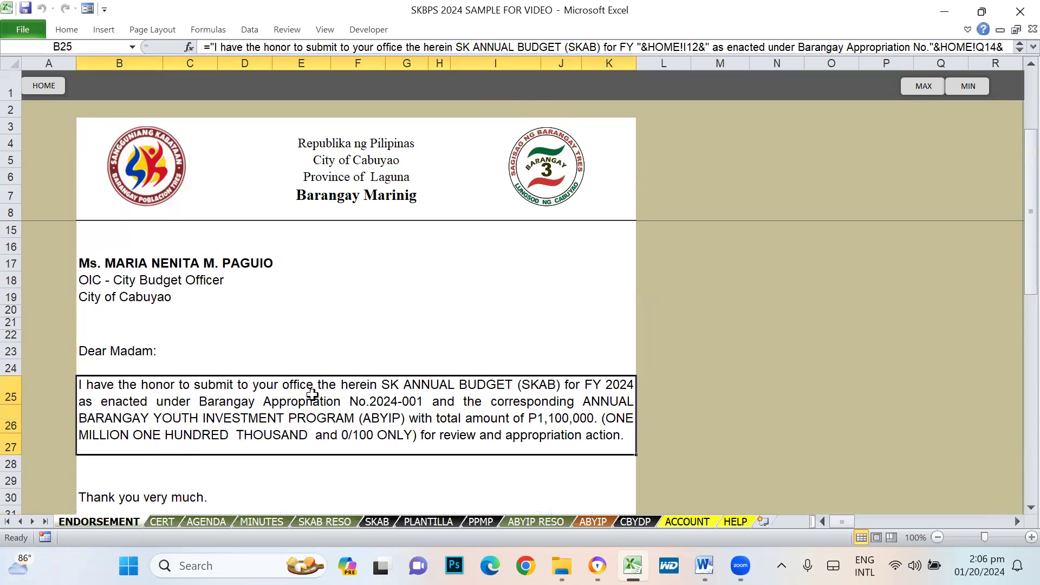
click(795, 349)
scroll(709, 301, up, 2)
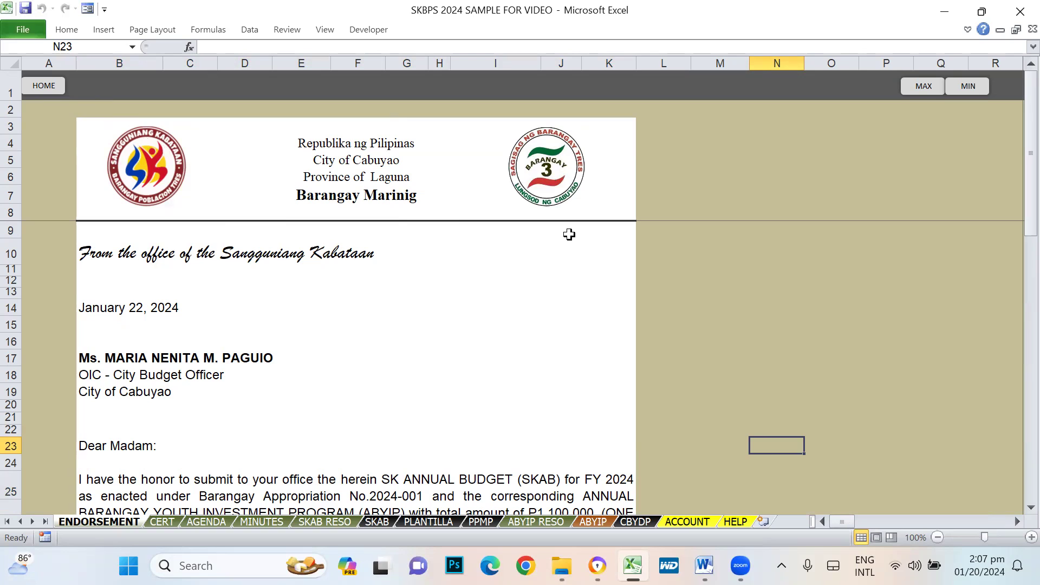
click(49, 86)
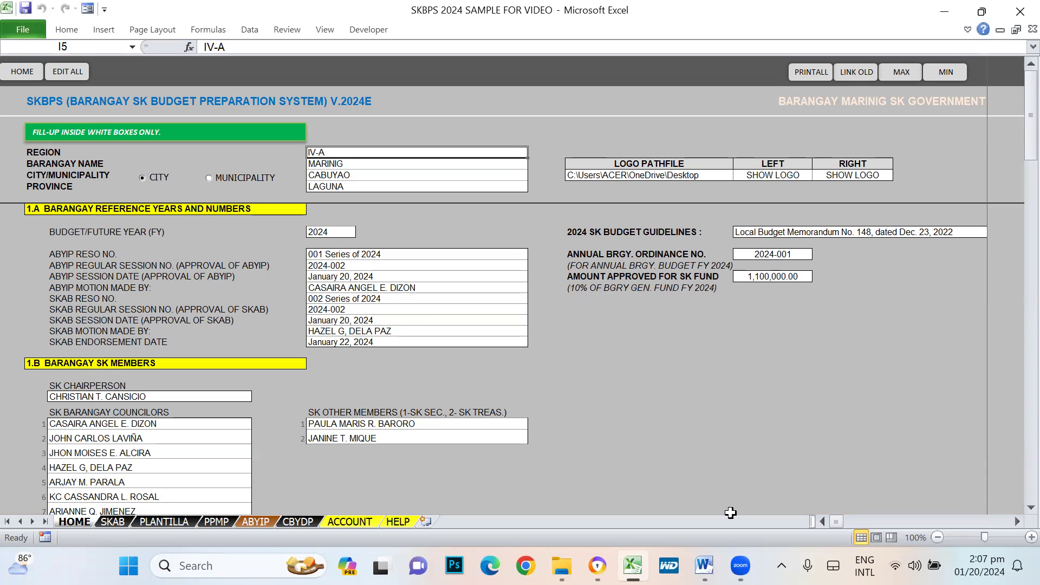
- View the Word document holding the B and SK logos, then bring up the SKBPS folder
mouse_move(704, 565)
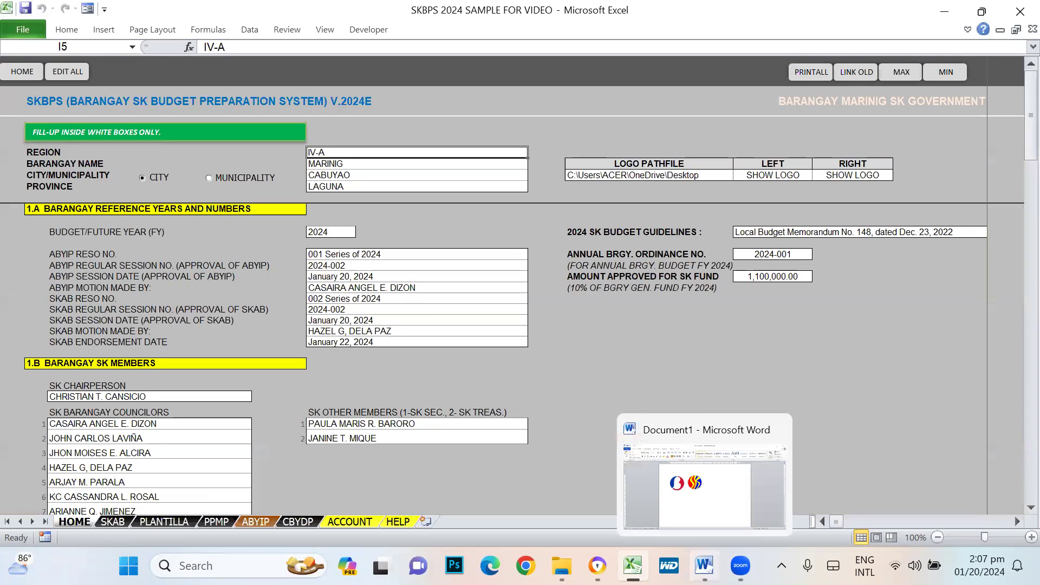
click(704, 477)
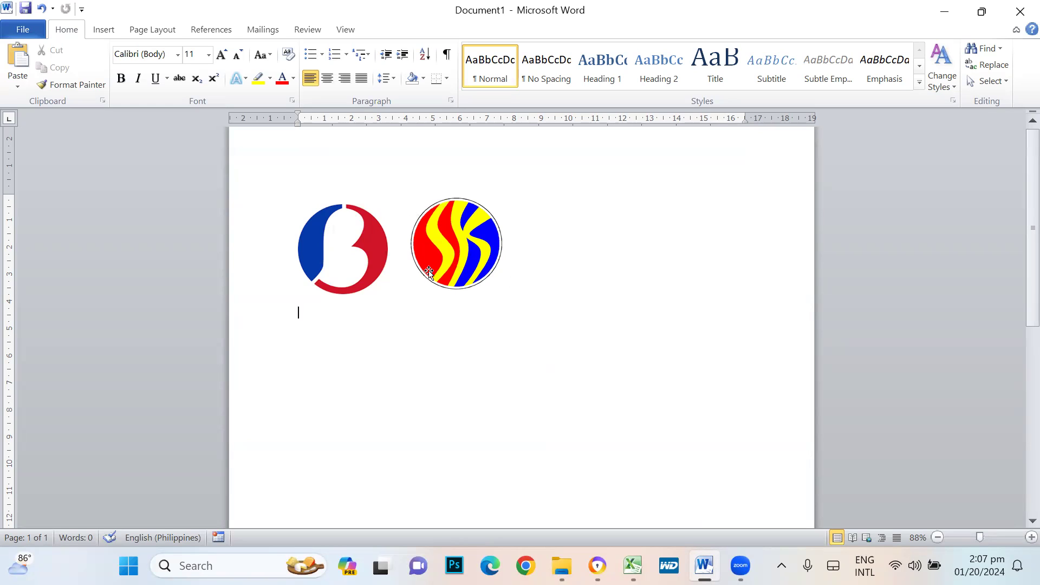
click(561, 565)
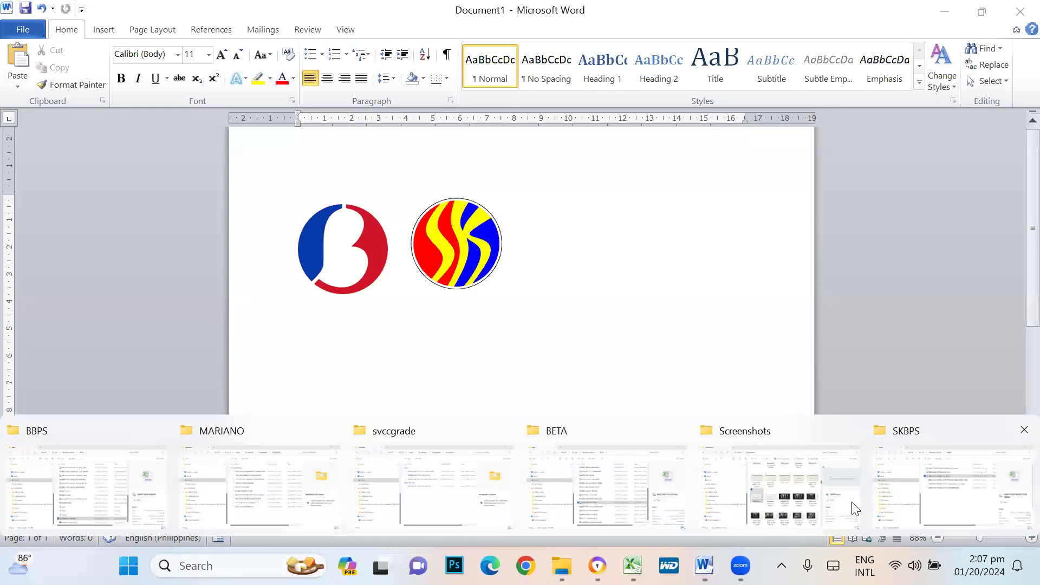
click(946, 508)
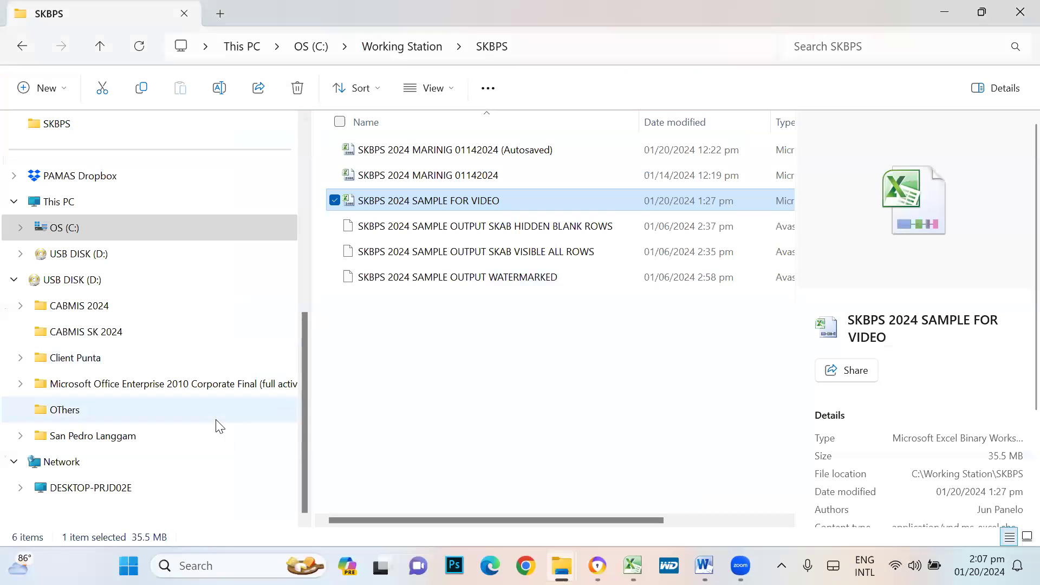
- Search the computer for 'logo' and open the logo1 3.png image in Photos
click(128, 565)
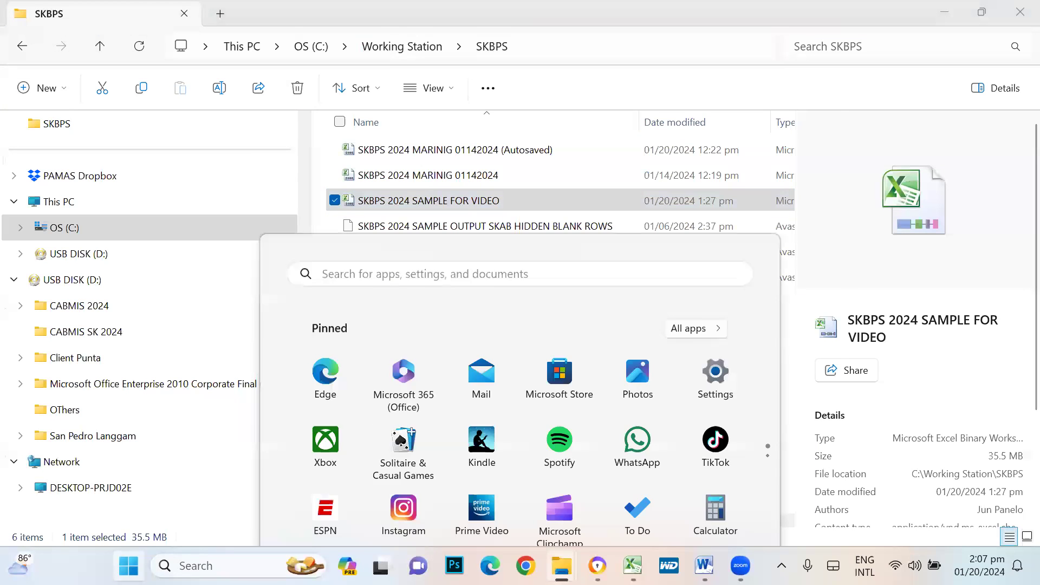
text(logo1)
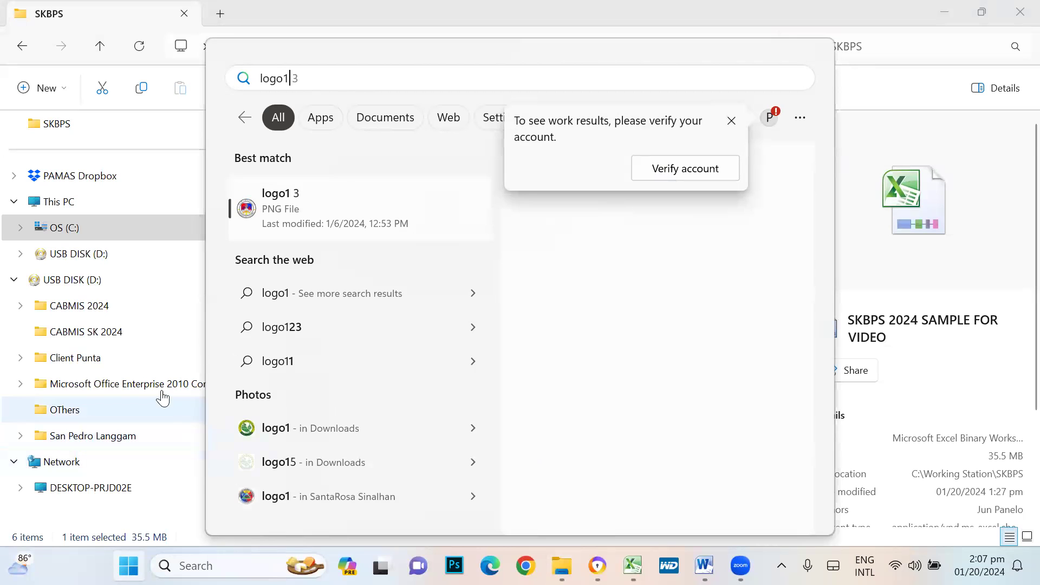
click(346, 208)
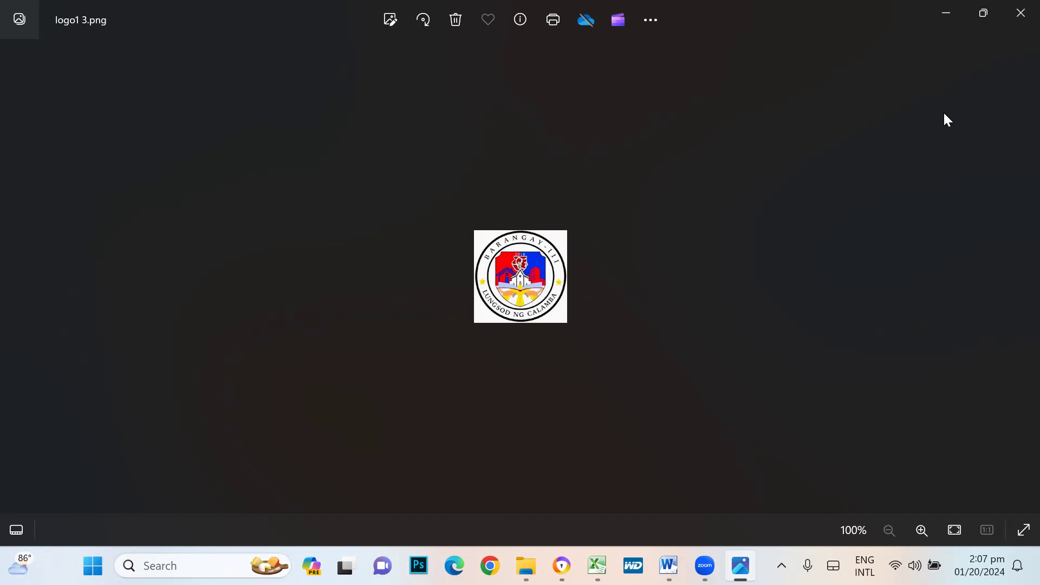
- Switch back to Word's Document1 showing the B logo and SK logo
click(668, 565)
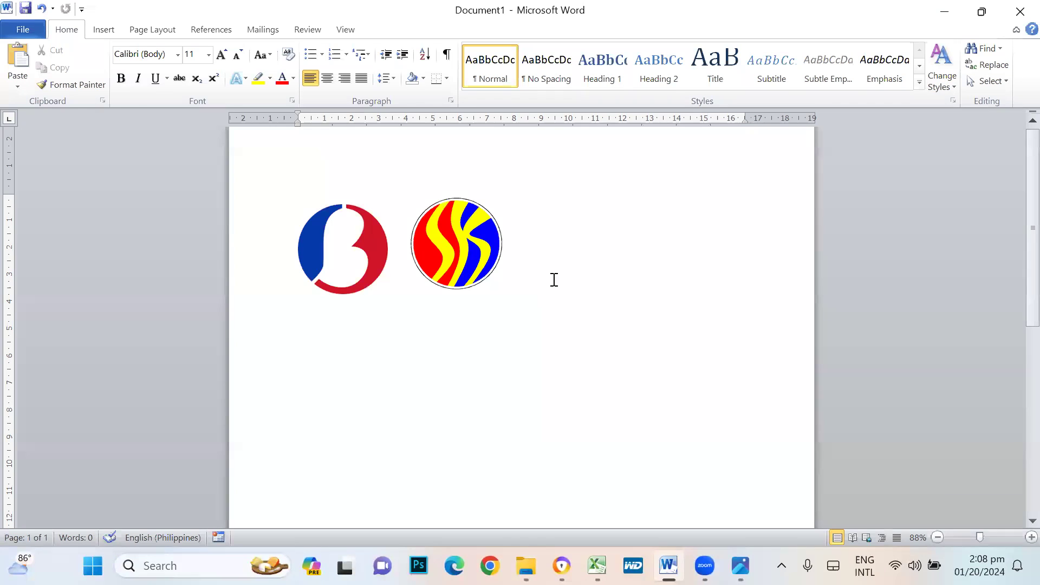
- Launch the Snipping Tool by searching 'snipp' from the Start menu
click(187, 561)
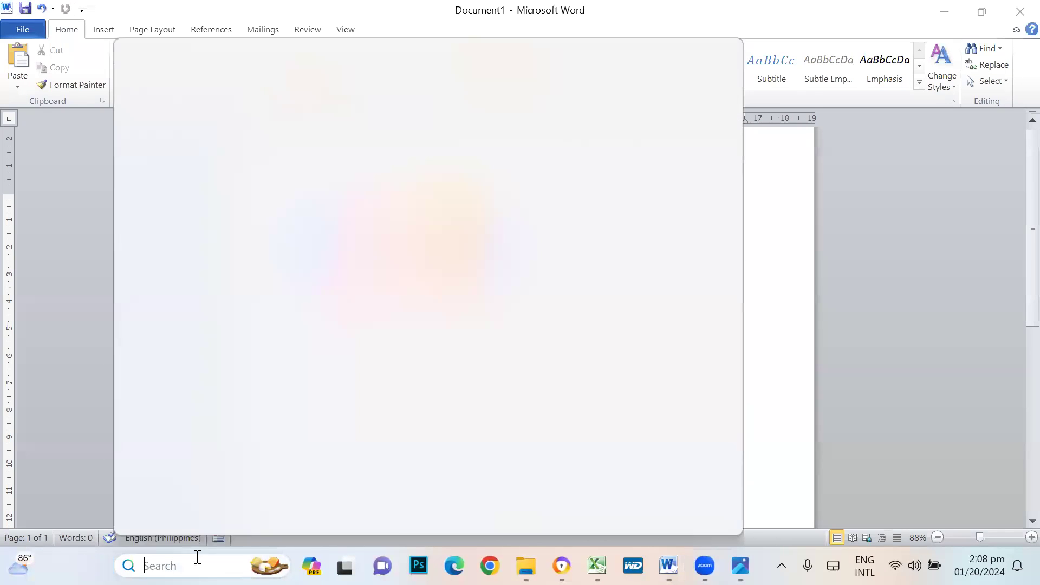
click(258, 256)
key(super)
click(335, 83)
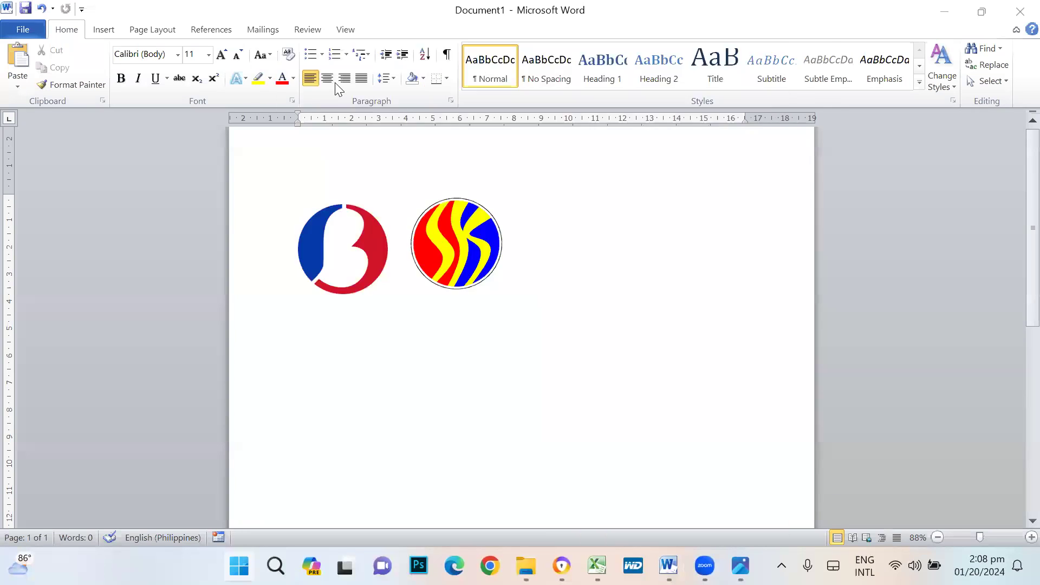
text(sn)
key(BackSpace)
key(BackSpace)
key(BackSpace)
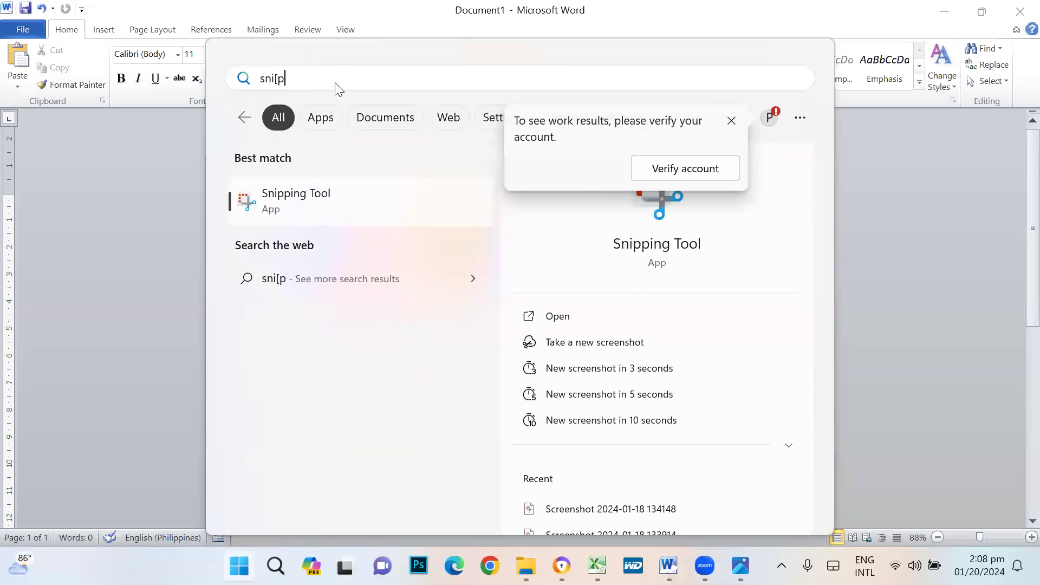
text(pp)
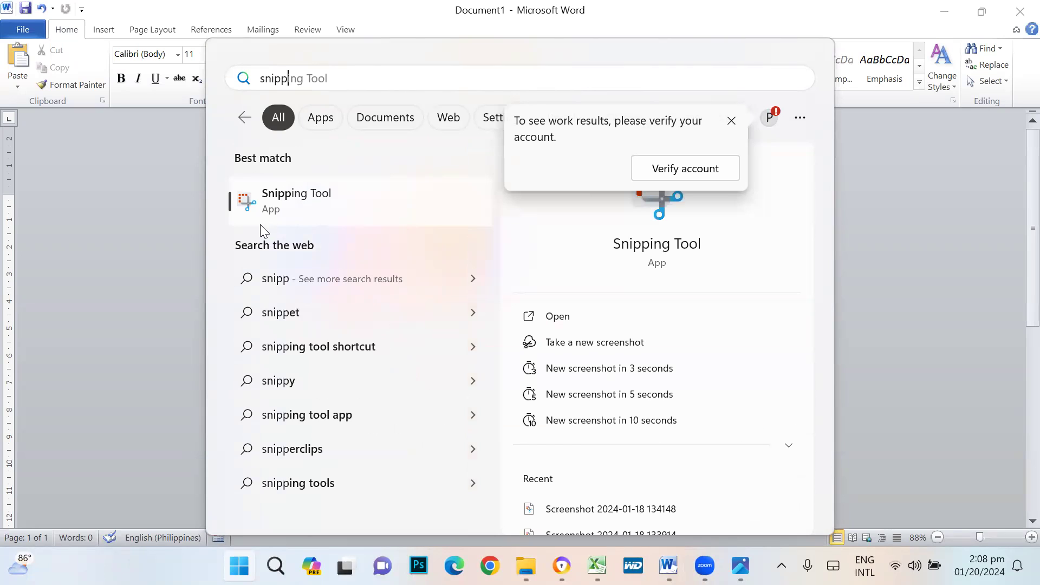
click(283, 205)
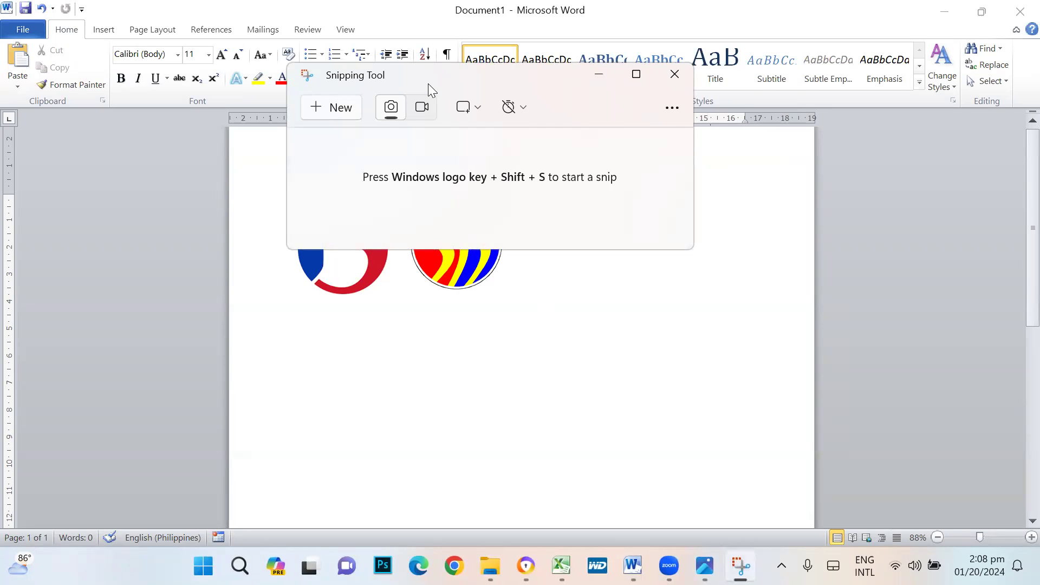
- Snip a rectangle around the blue-red B logo and start saving the snip
drag(428, 83, 782, 166)
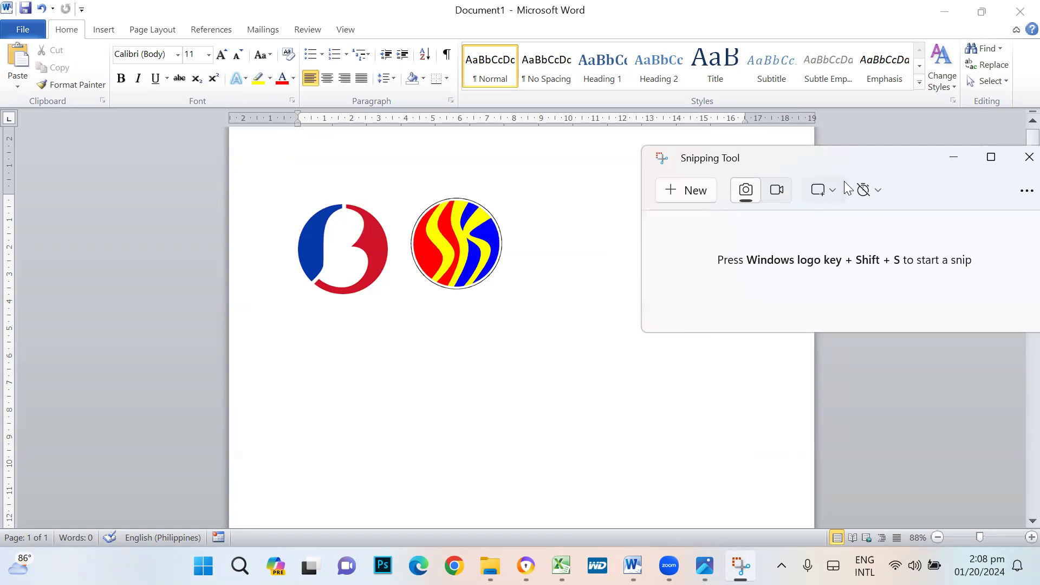
drag(840, 162, 782, 150)
click(632, 179)
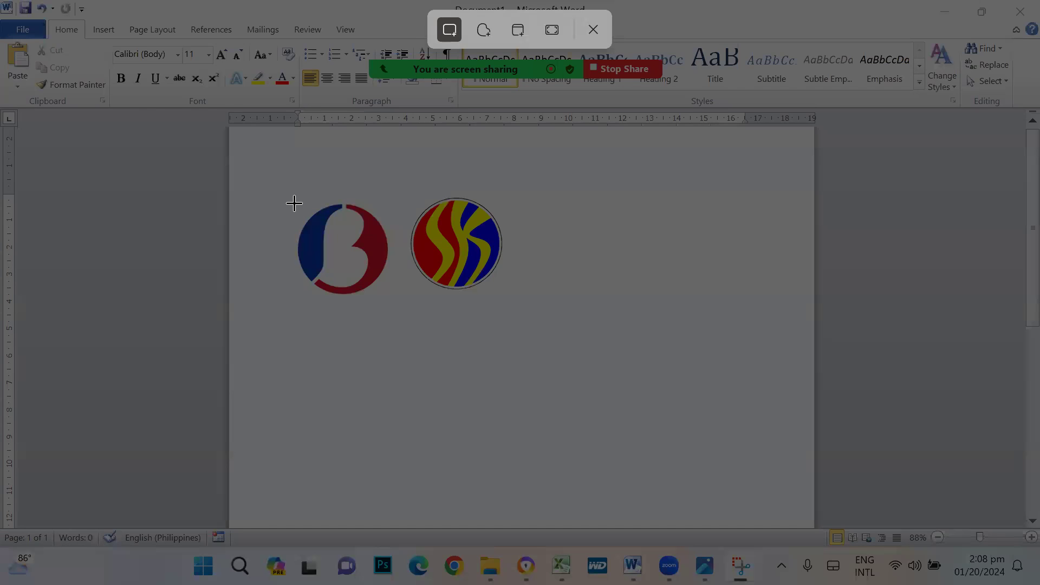
drag(294, 203, 390, 295)
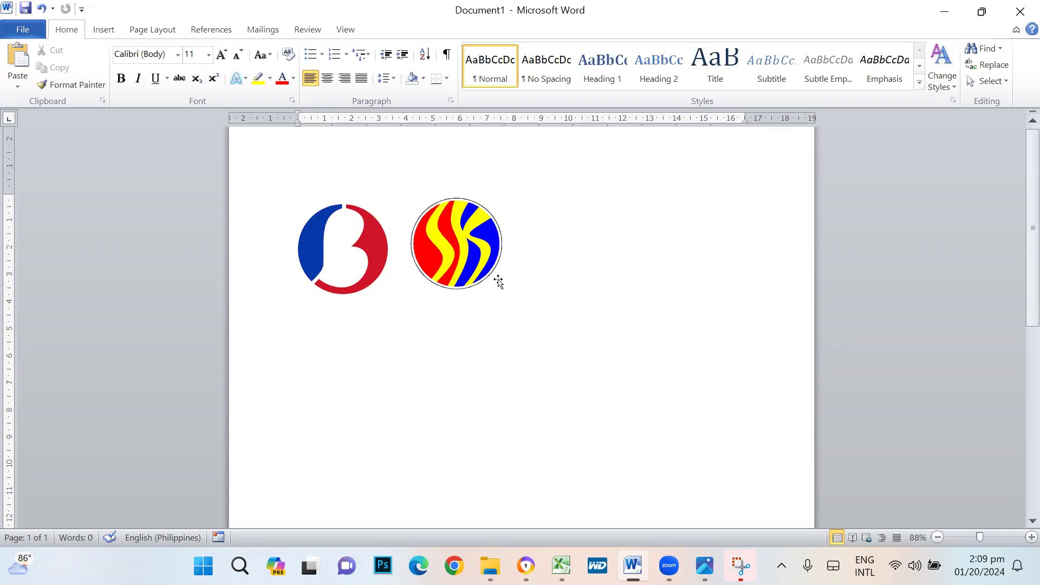
click(736, 562)
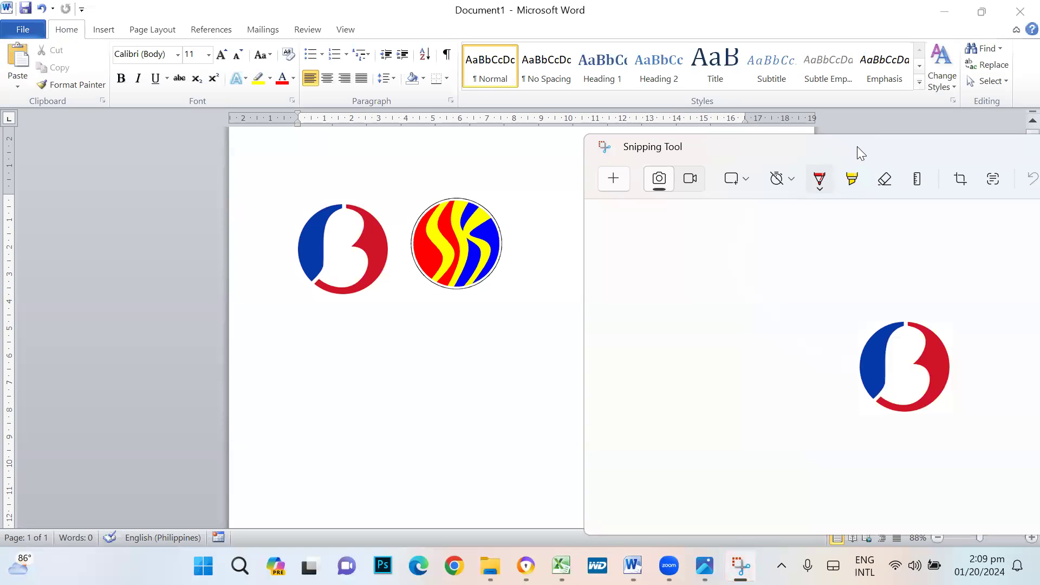
drag(857, 147, 555, 110)
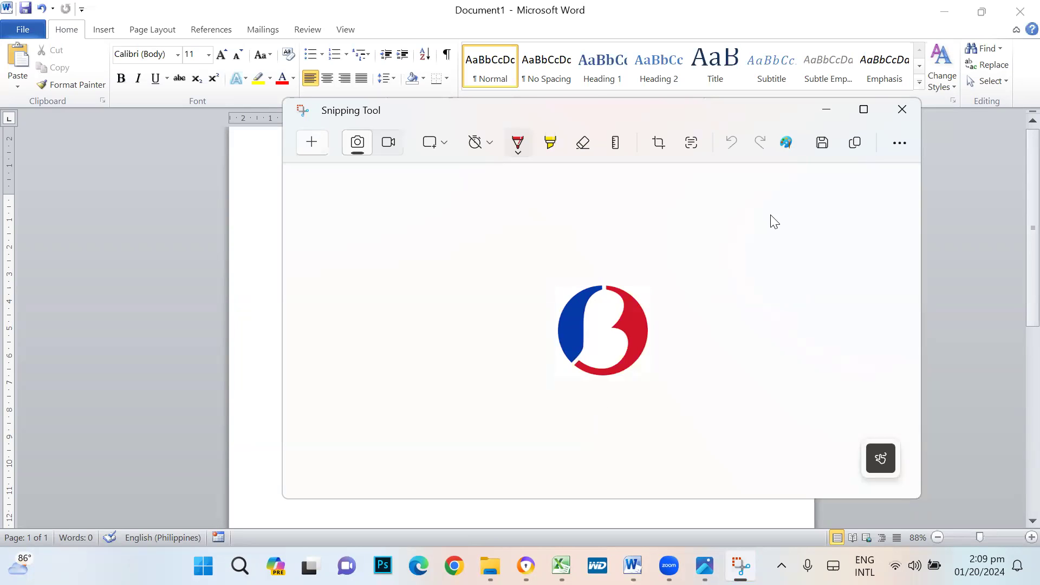
click(822, 143)
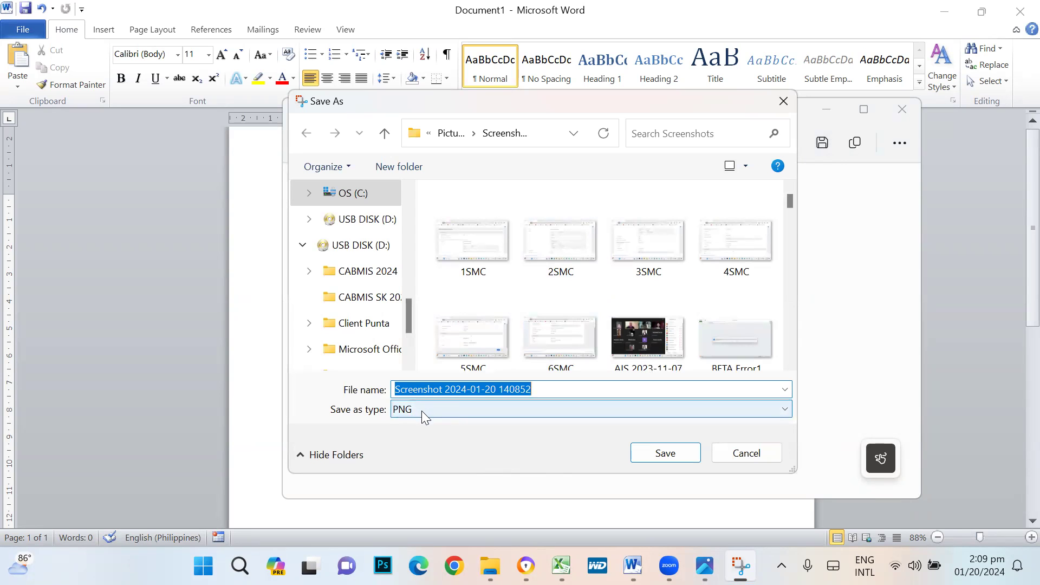
- Choose the Downloads folder and enter 'logoleft' as the file name
drag(408, 319, 422, 189)
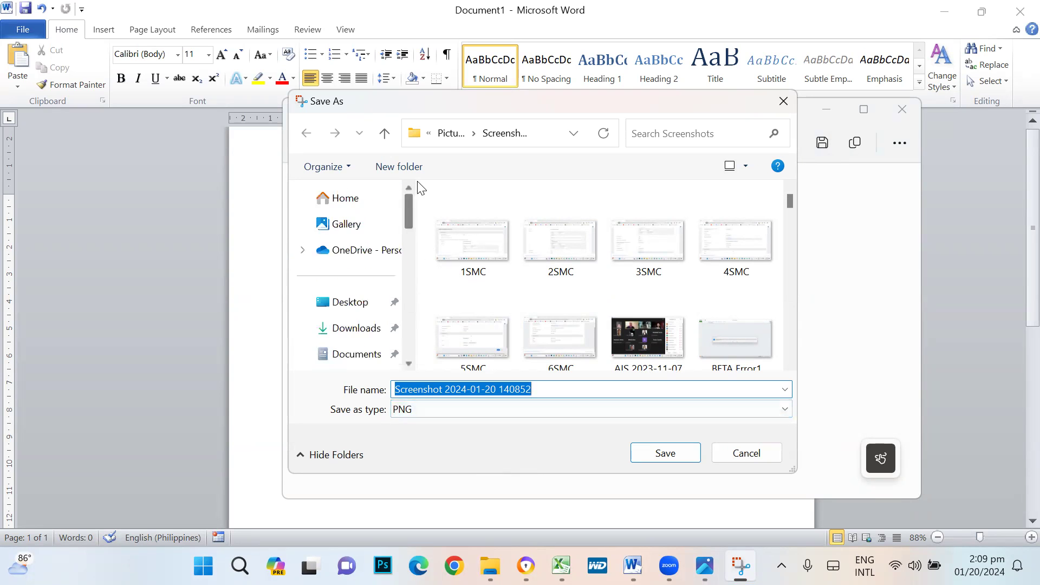
click(357, 330)
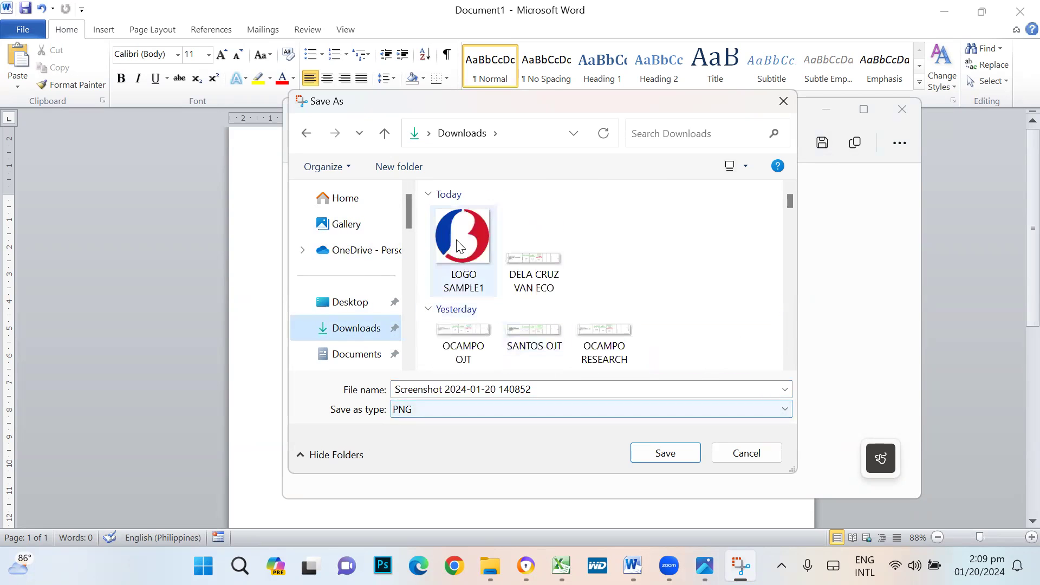
drag(543, 387, 296, 349)
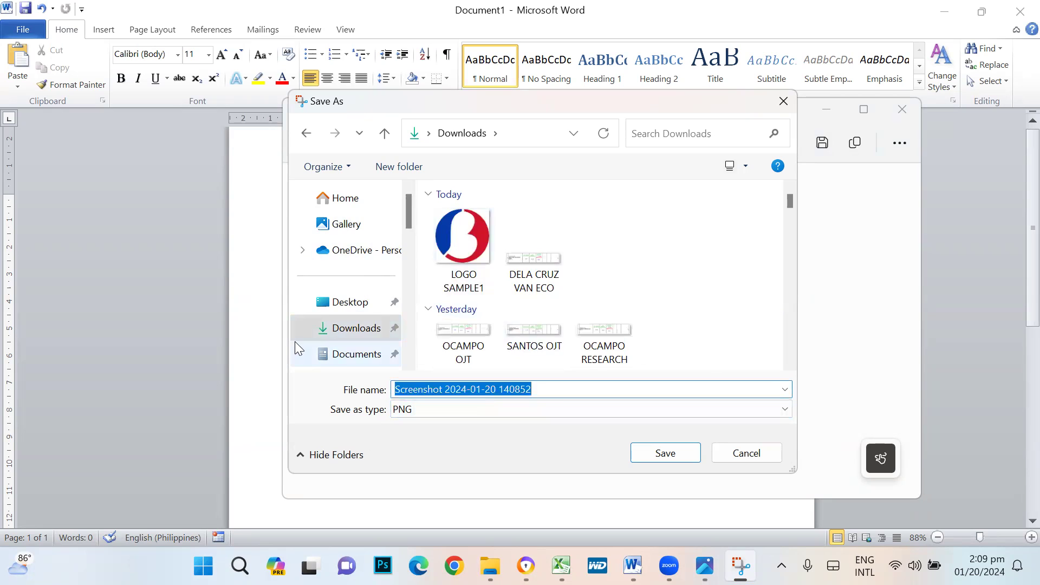
text(logo)
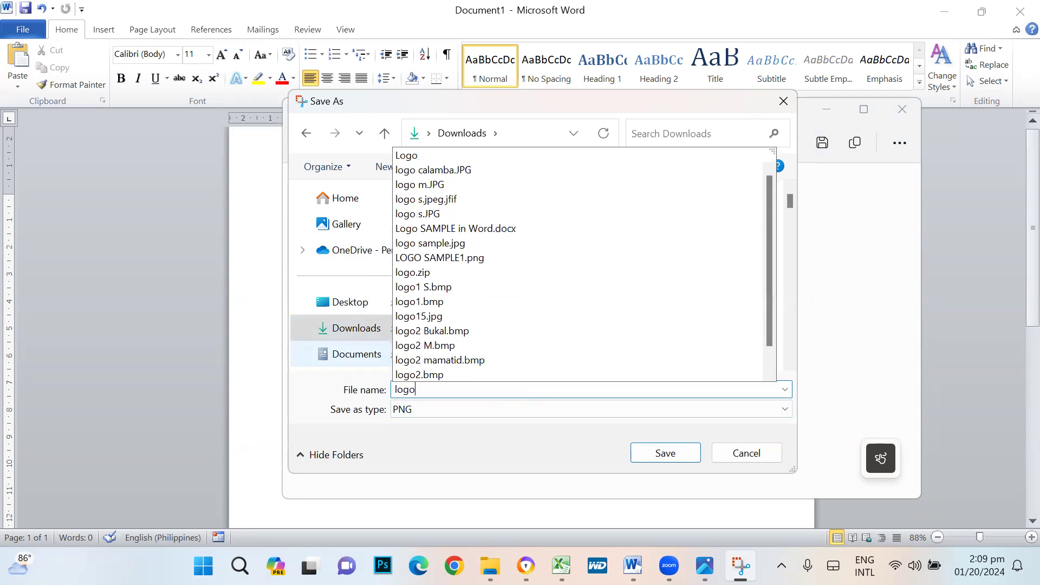
scroll(382, 349, down, 5)
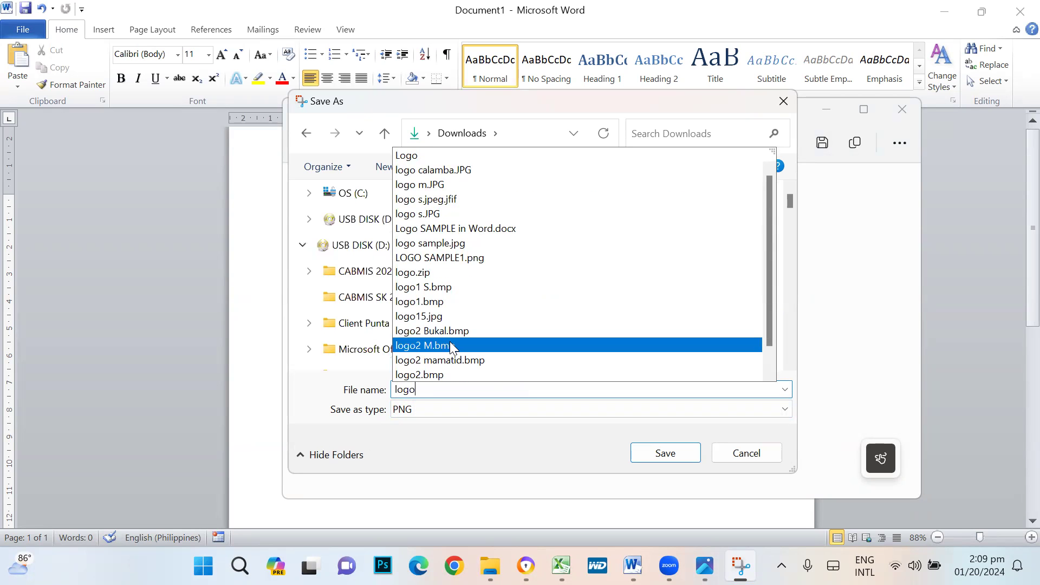
text(oRight)
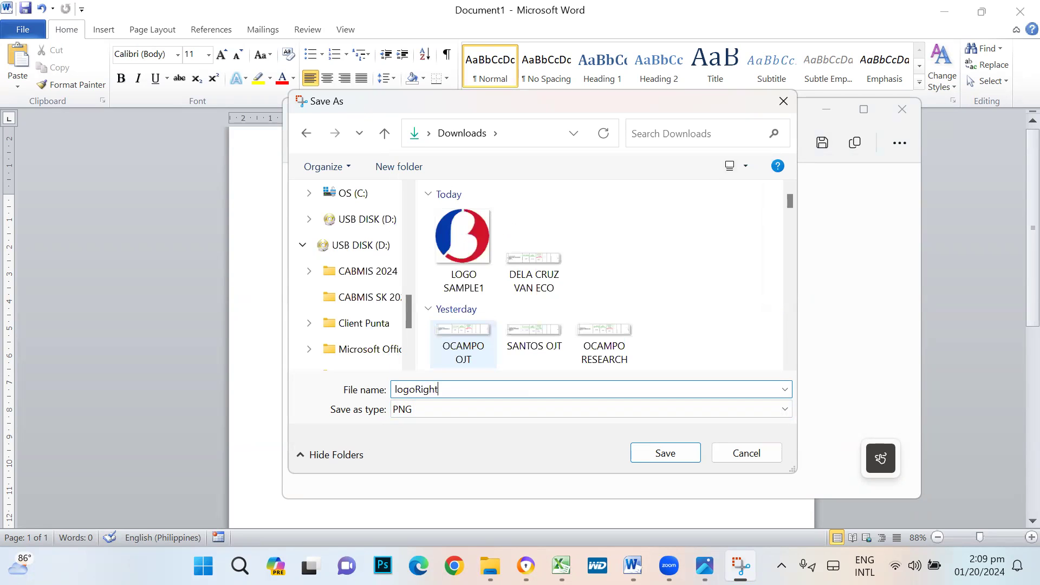
key(BackSpace)
key(BackSpace)
key(BackSpace)
key(BackSpace)
text(lef)
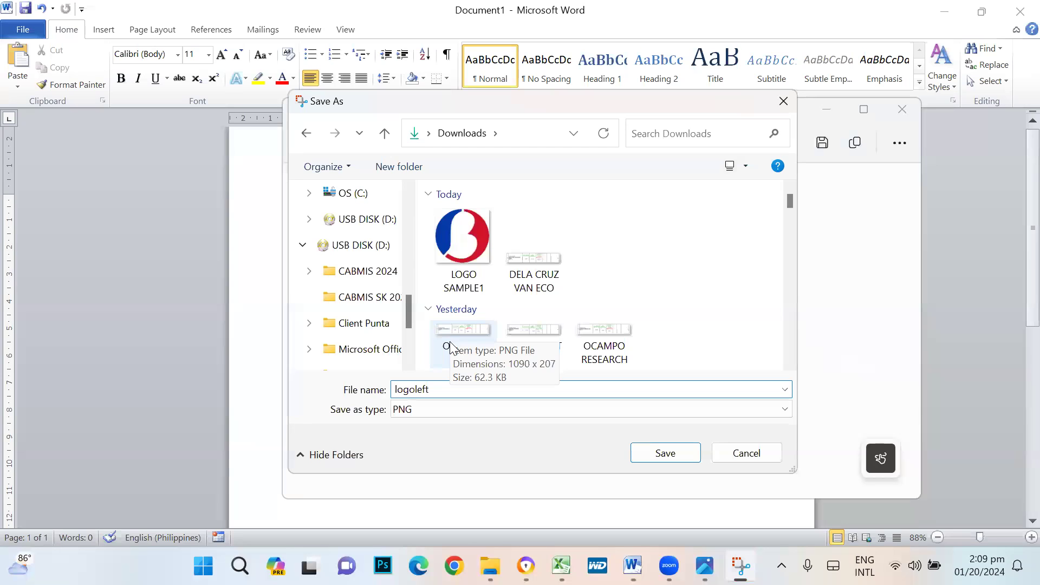
- Keep PNG as the file type and save the snip as logoleft
click(437, 406)
click(450, 411)
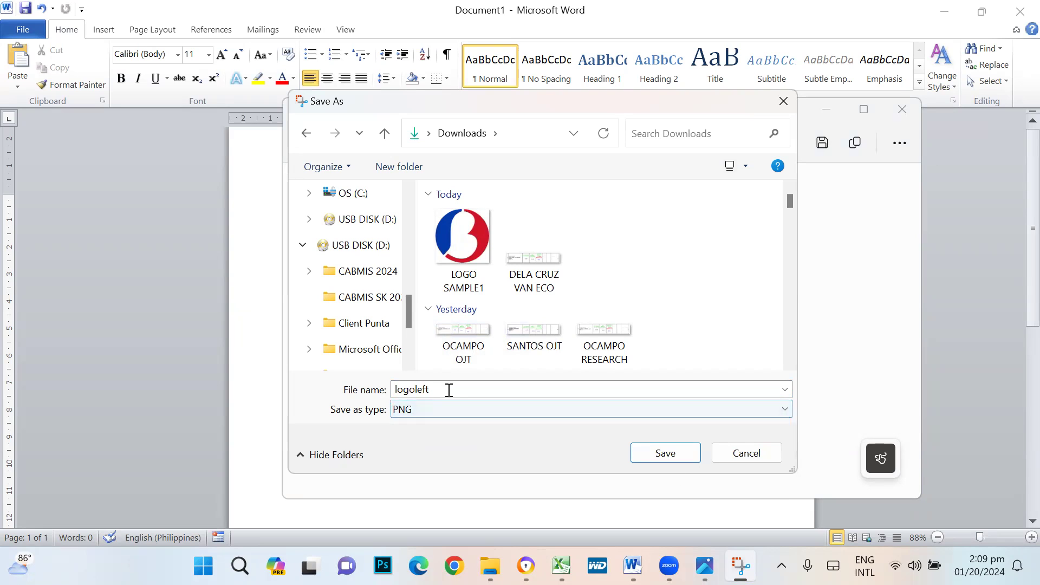
click(684, 410)
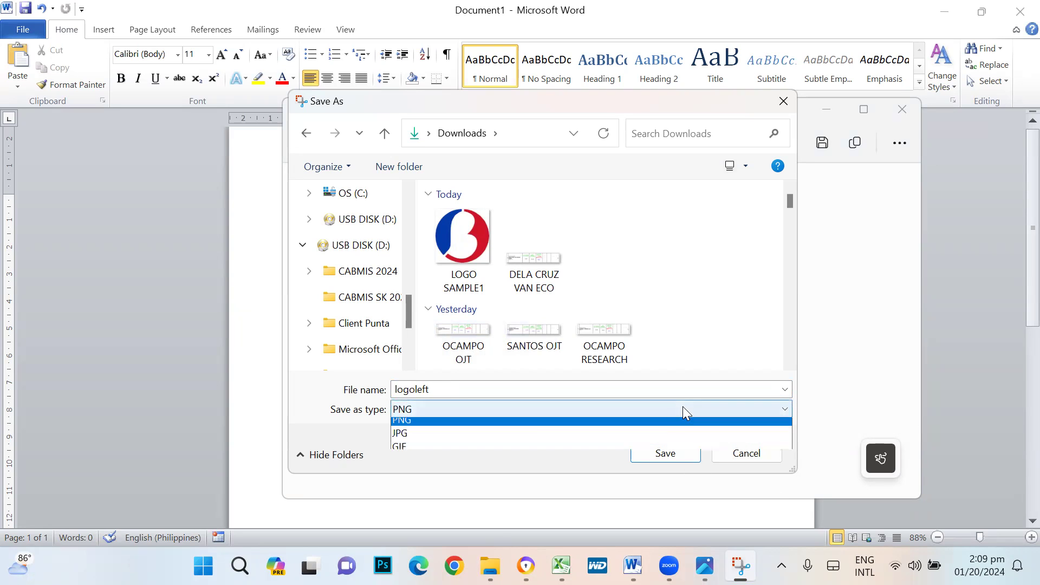
click(500, 424)
click(509, 409)
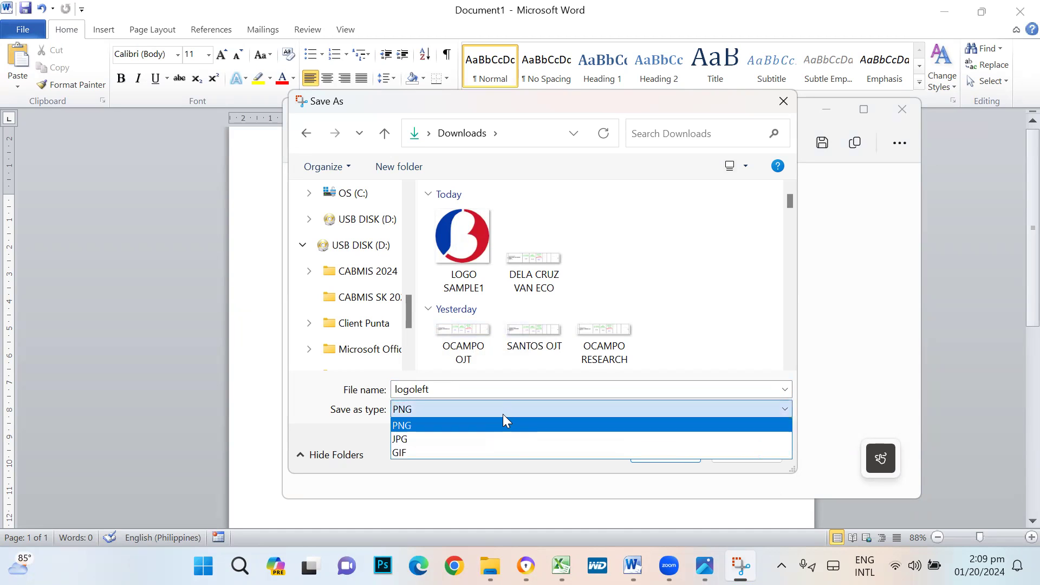
click(503, 414)
click(669, 456)
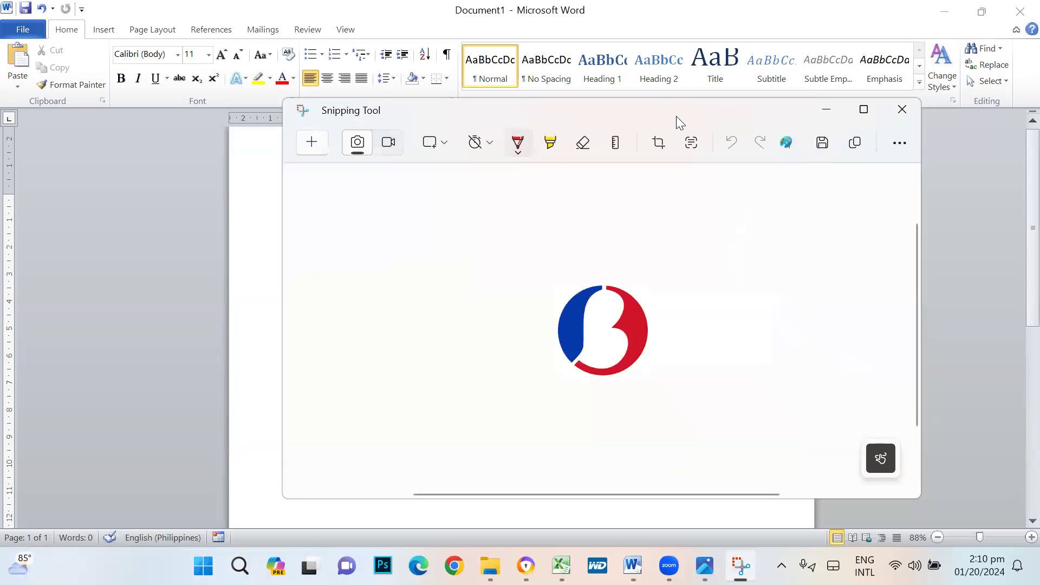
- Snip the red-yellow-blue SK logo and open its Save As dialog
drag(676, 116, 937, 113)
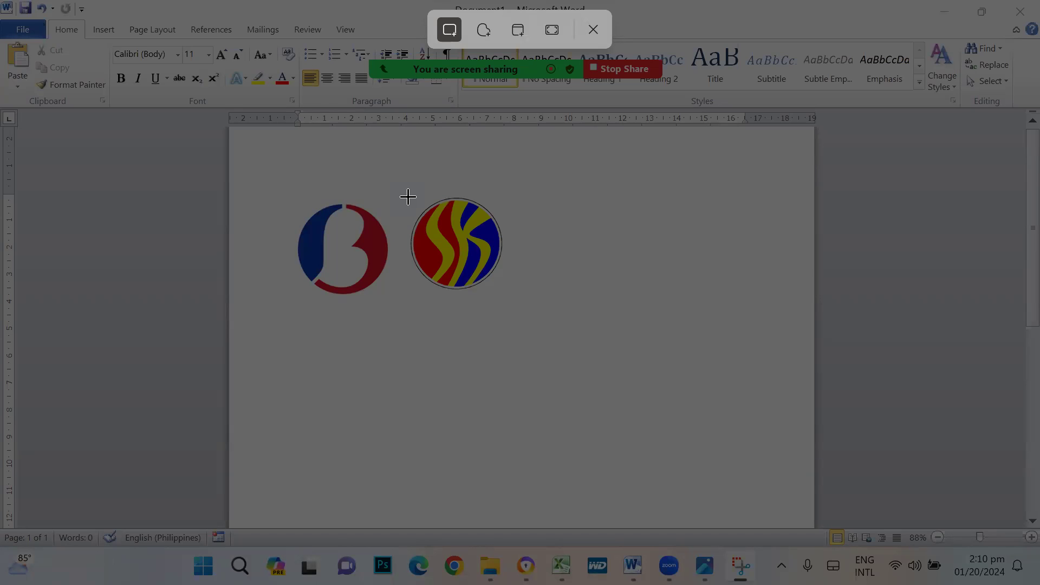
drag(408, 197, 507, 291)
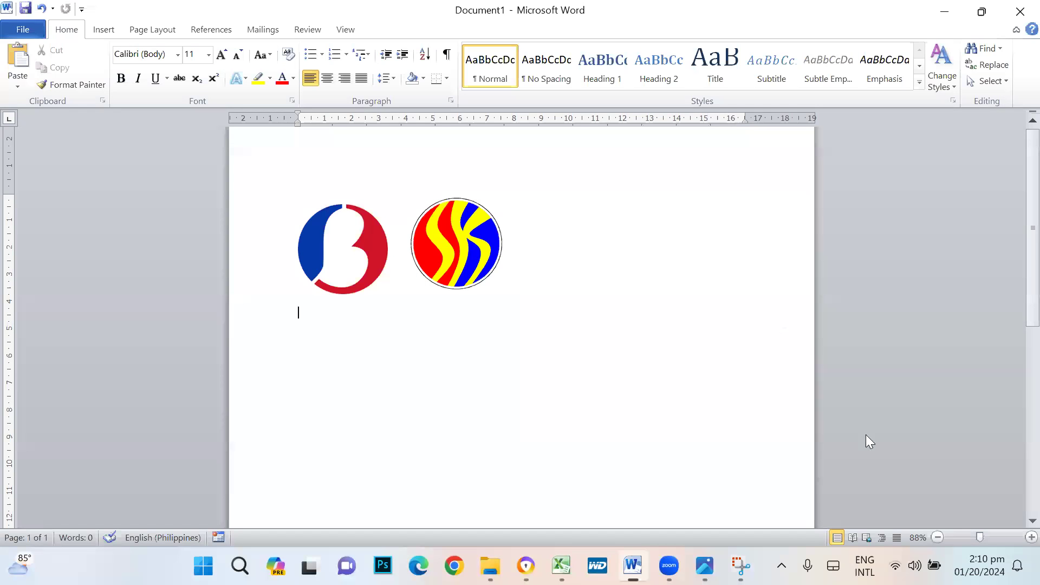
click(752, 555)
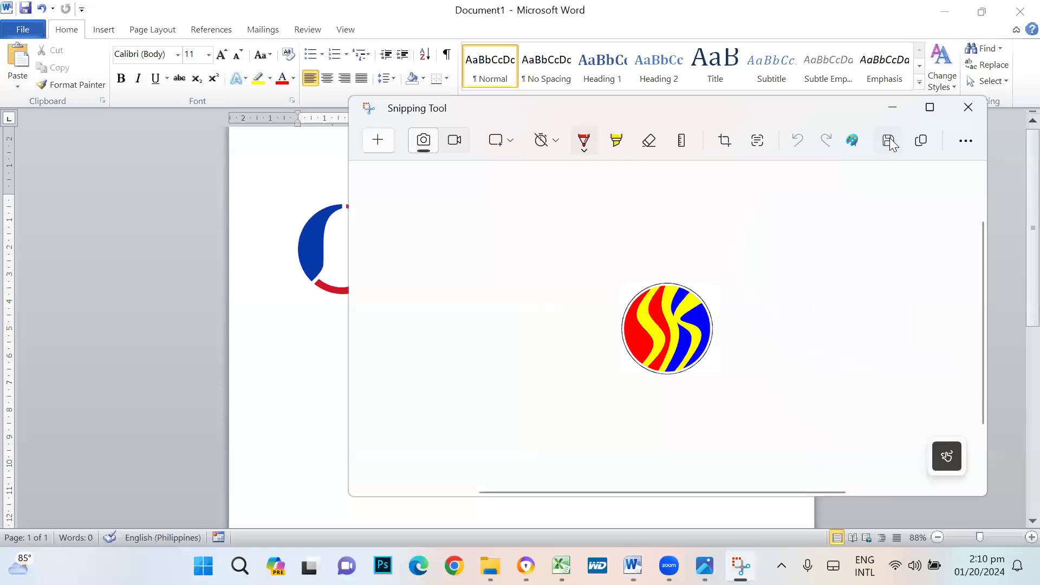
click(888, 142)
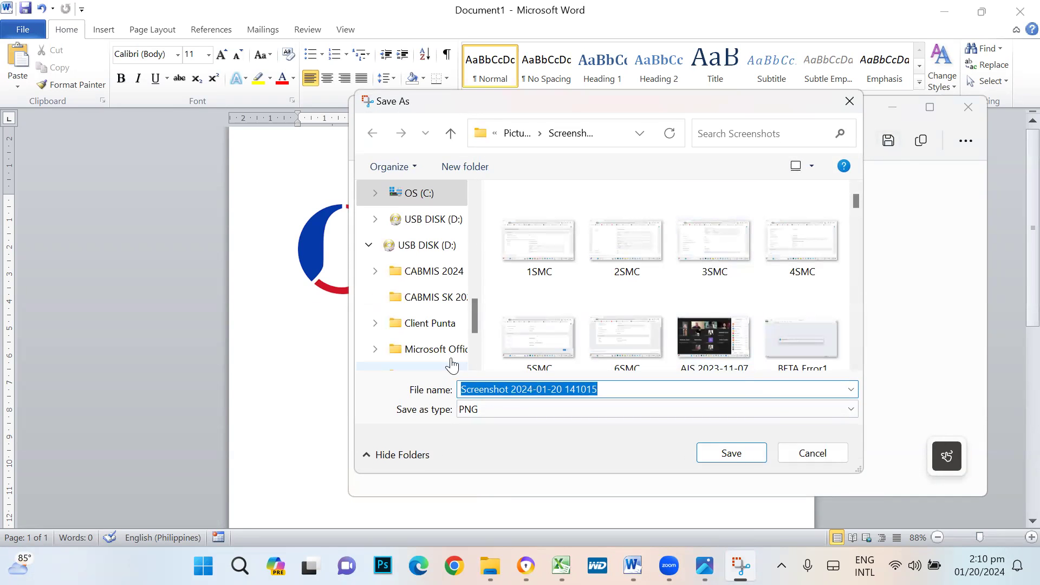
- Save the SK logo snip as logoright in Downloads, then close Snipping Tool and Word
drag(473, 316, 483, 222)
click(425, 299)
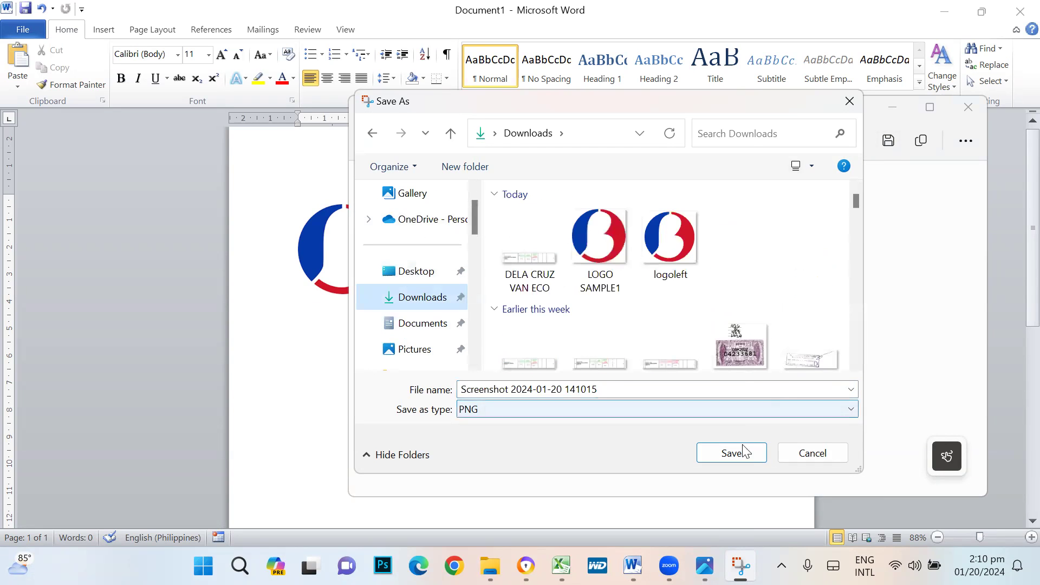
click(608, 389)
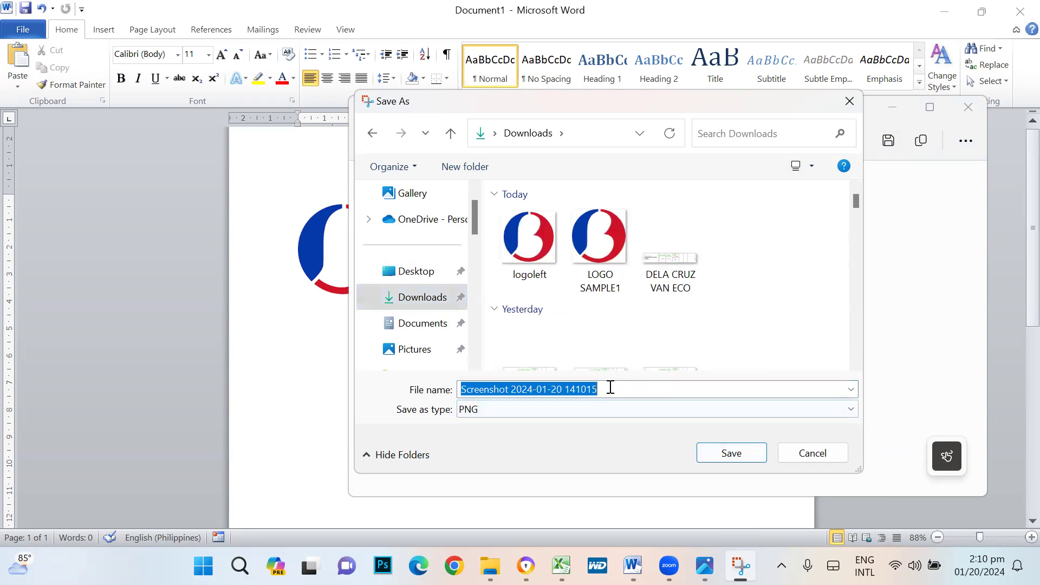
text(logo)
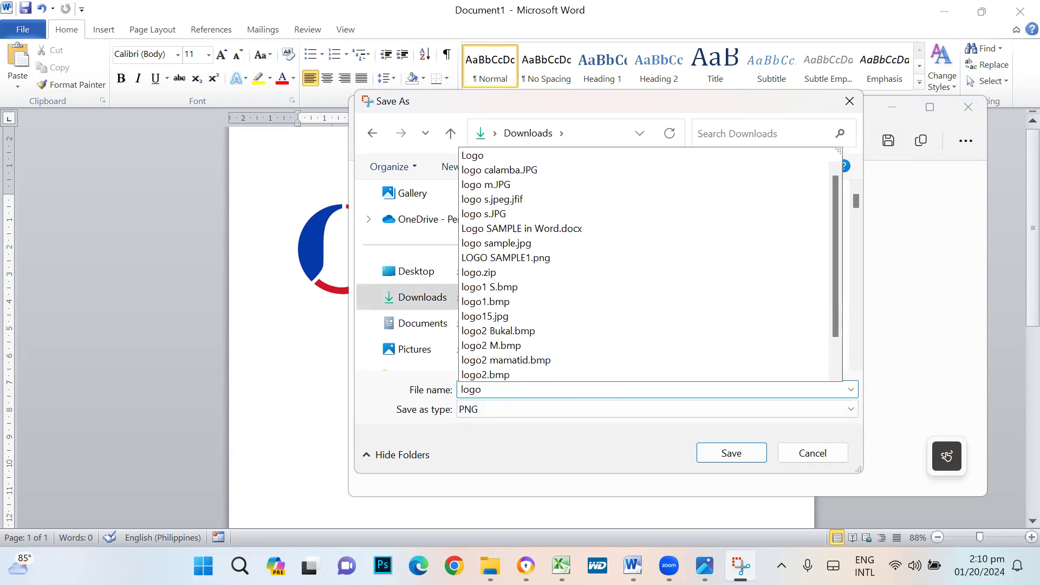
click(612, 388)
click(612, 387)
text(t)
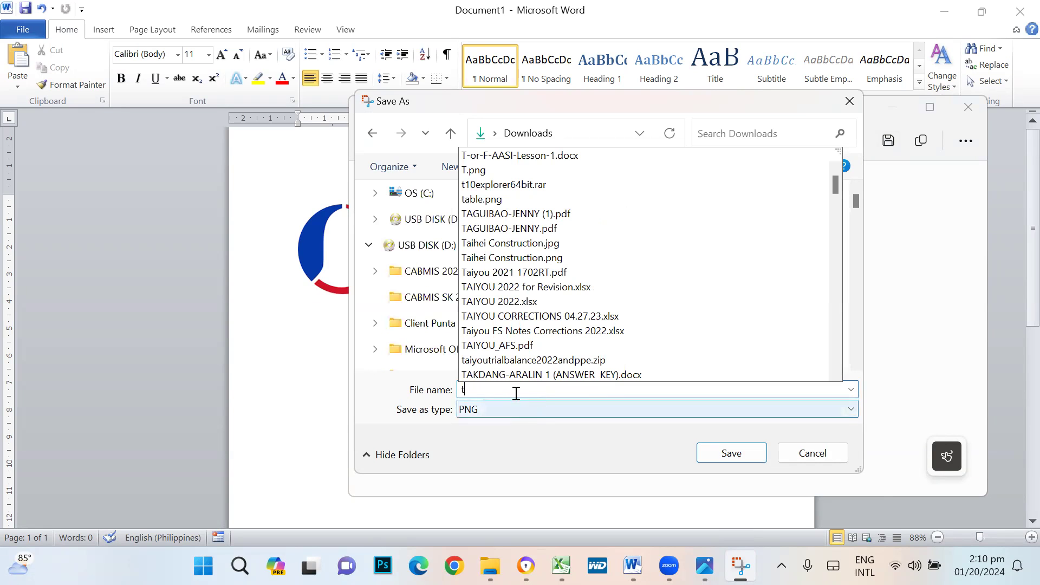
drag(516, 392, 437, 387)
text(logorigh)
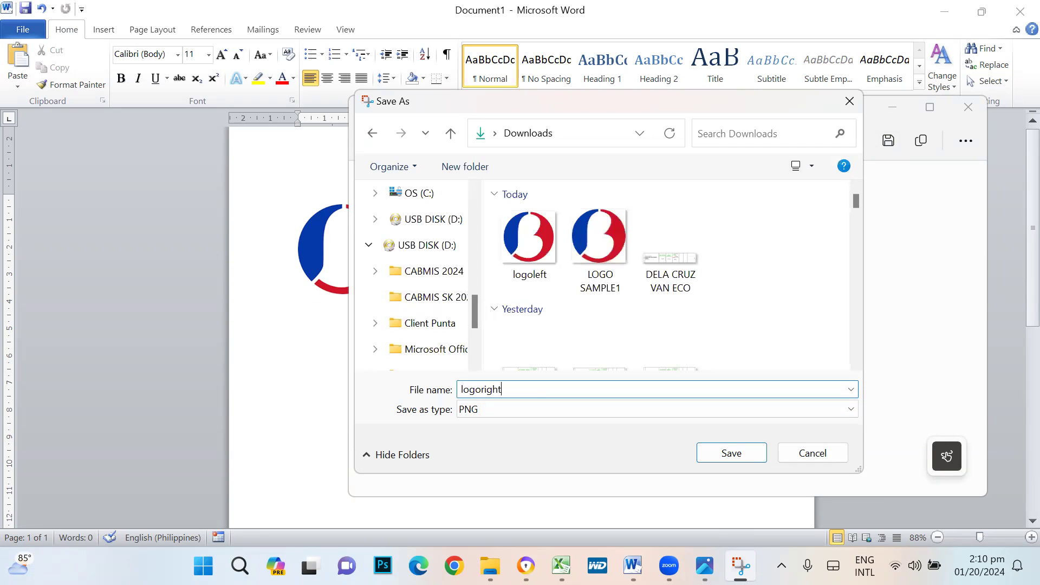
text(t)
click(730, 456)
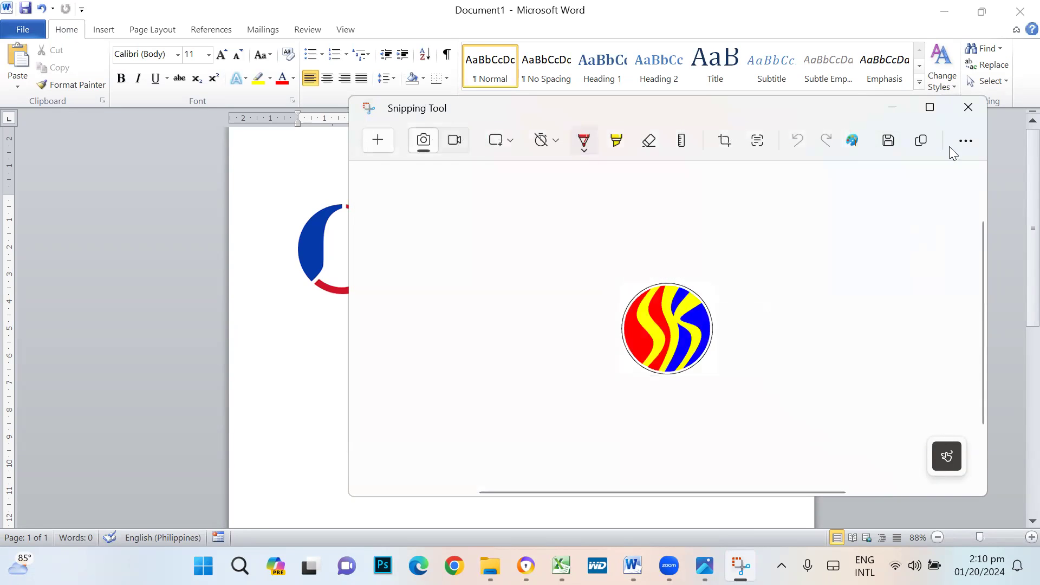
click(967, 108)
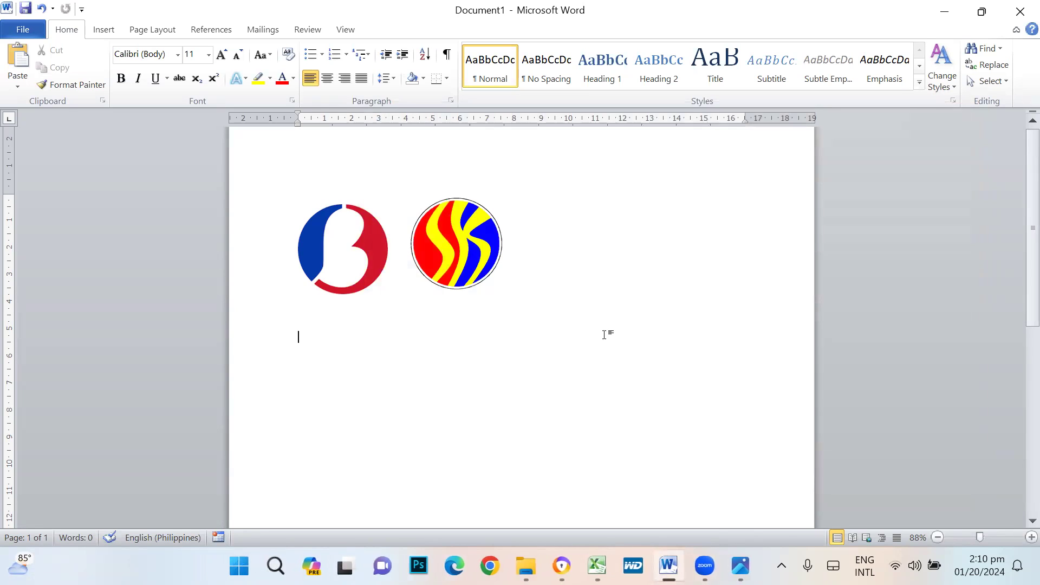
key(alt+F4)
- Discard the scratch Word document unsaved and open Downloads in File Explorer
click(528, 309)
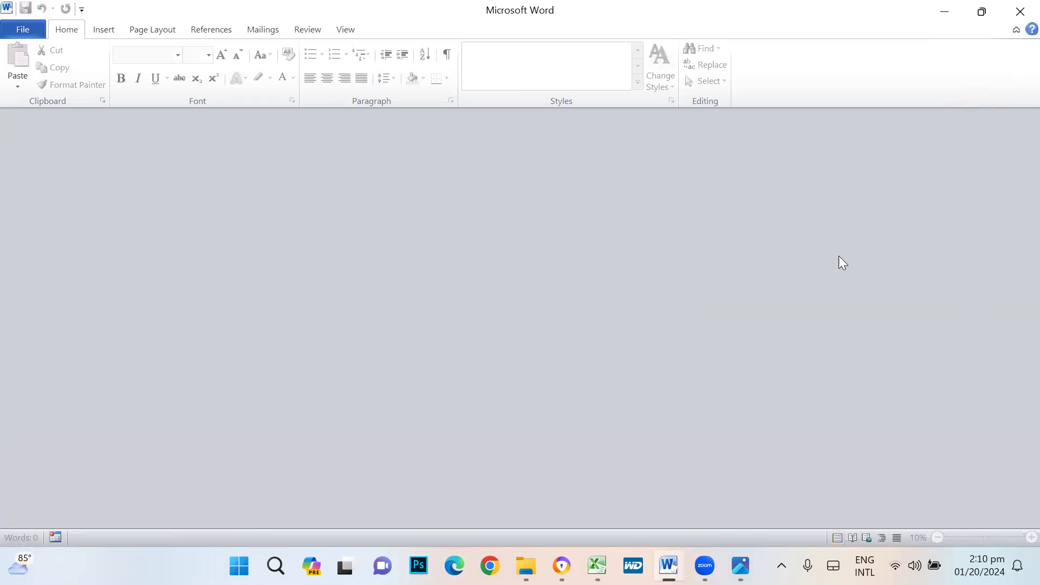
key(alt+Tab)
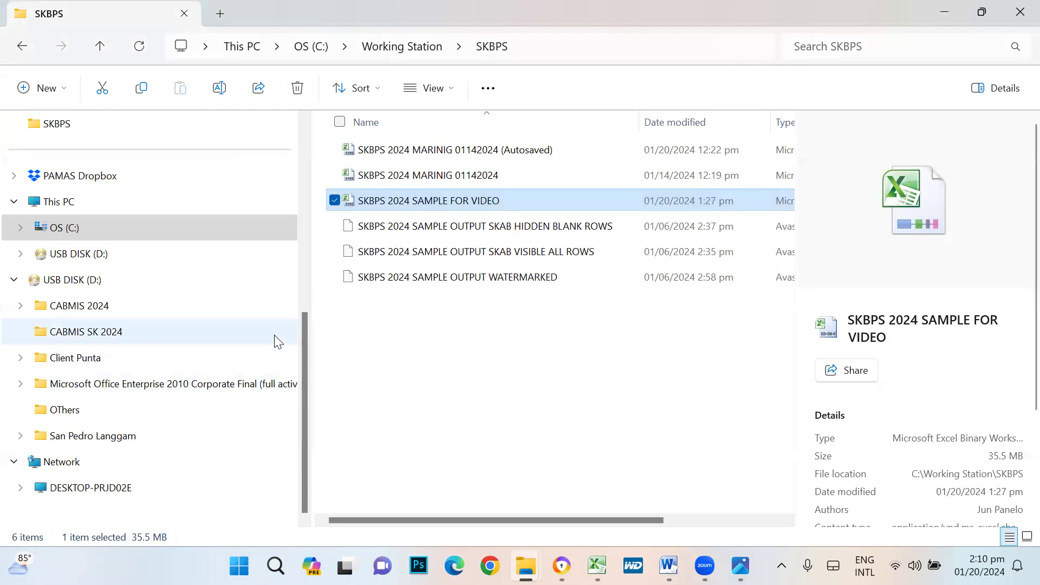
drag(301, 358, 281, 148)
click(99, 259)
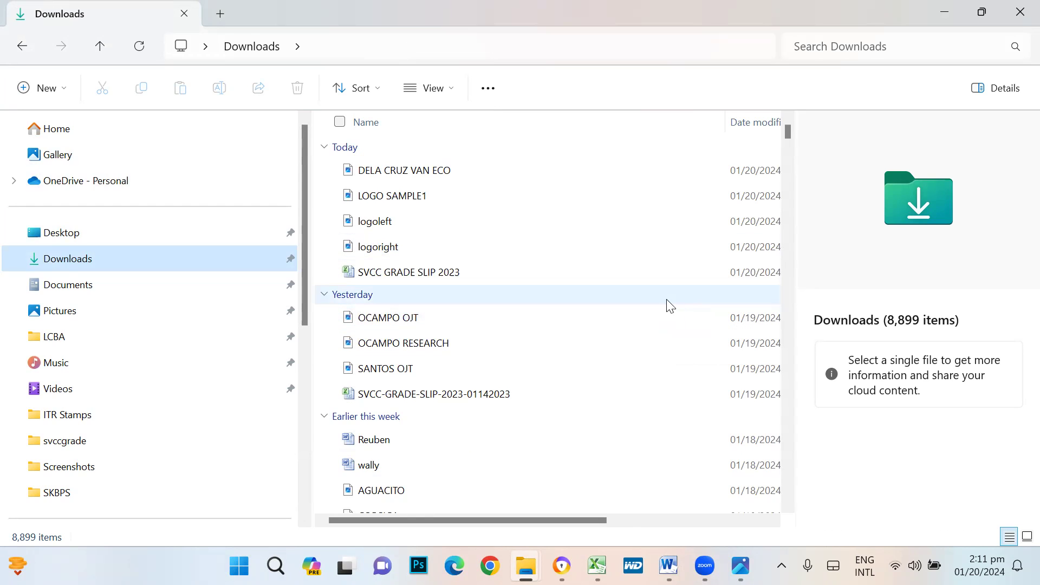
- Select the logoleft and logoright images together in Downloads
click(386, 223)
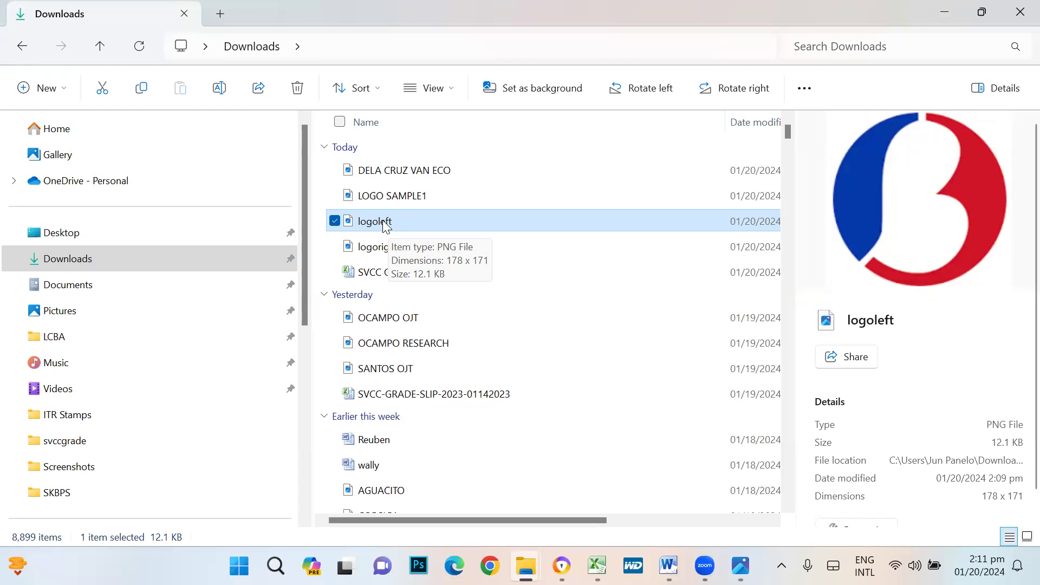
click(388, 252)
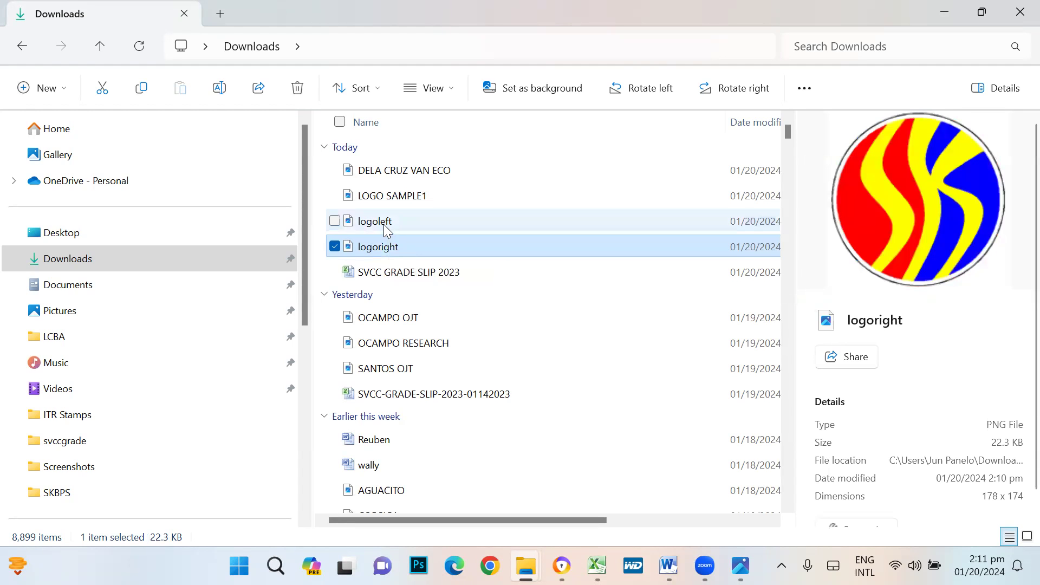
click(387, 224)
ctrl+click(386, 248)
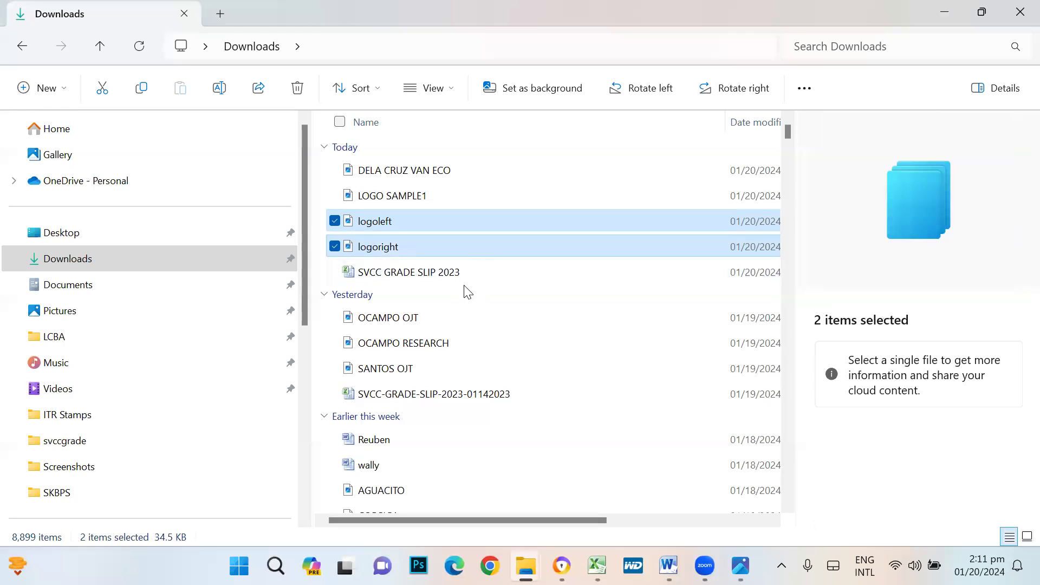
drag(306, 267, 303, 240)
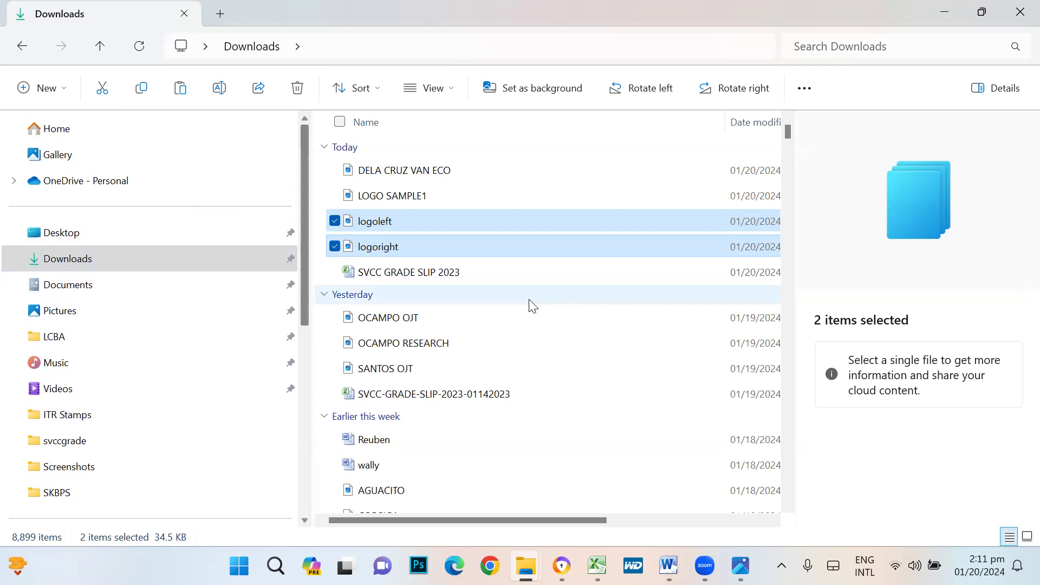
click(604, 297)
click(529, 201)
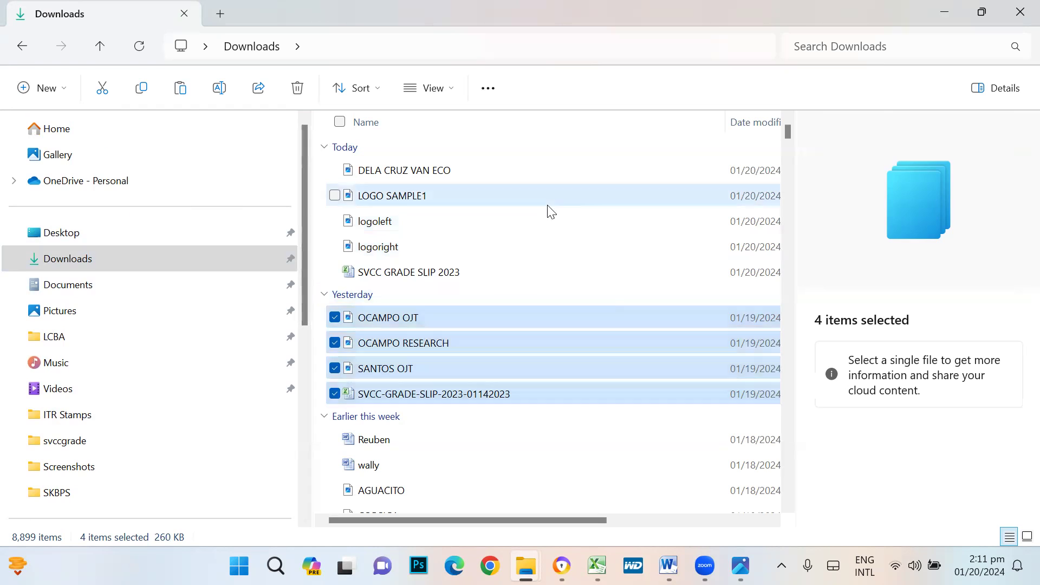
click(385, 230)
ctrl+click(385, 248)
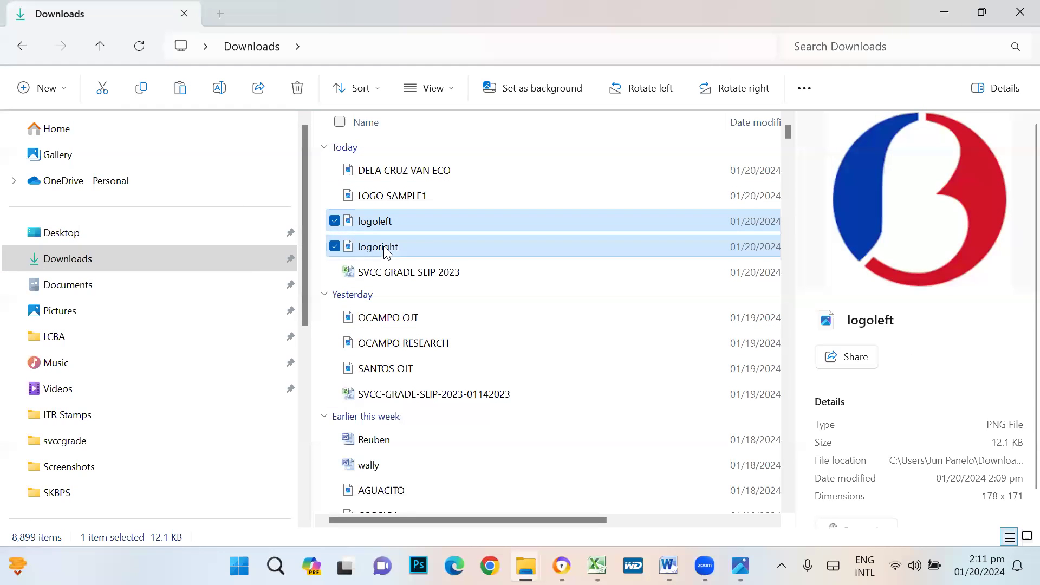
- Create a new folder named 'Logo sample' in Downloads
right_click(598, 187)
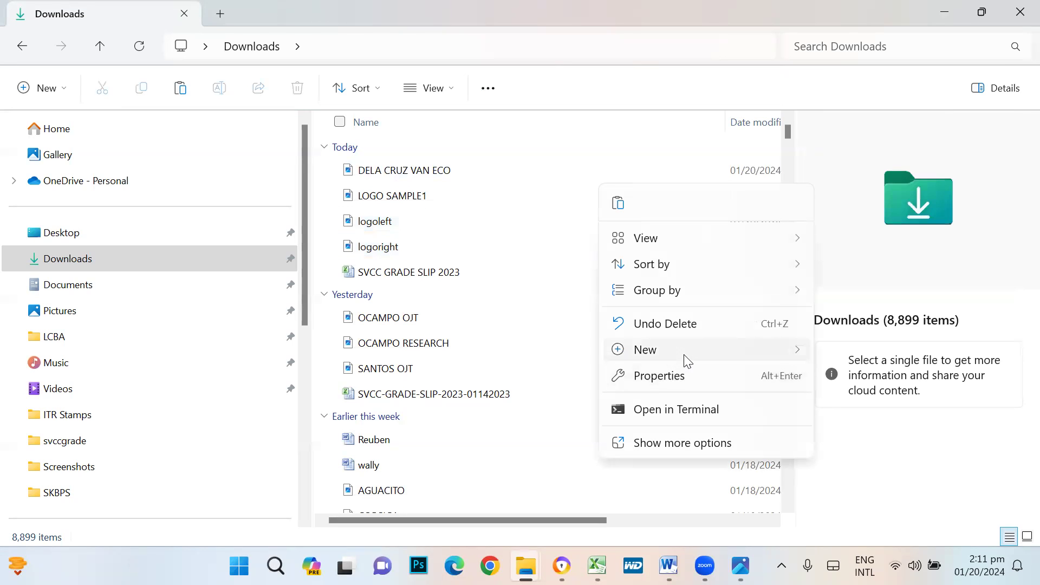
mouse_move(684, 358)
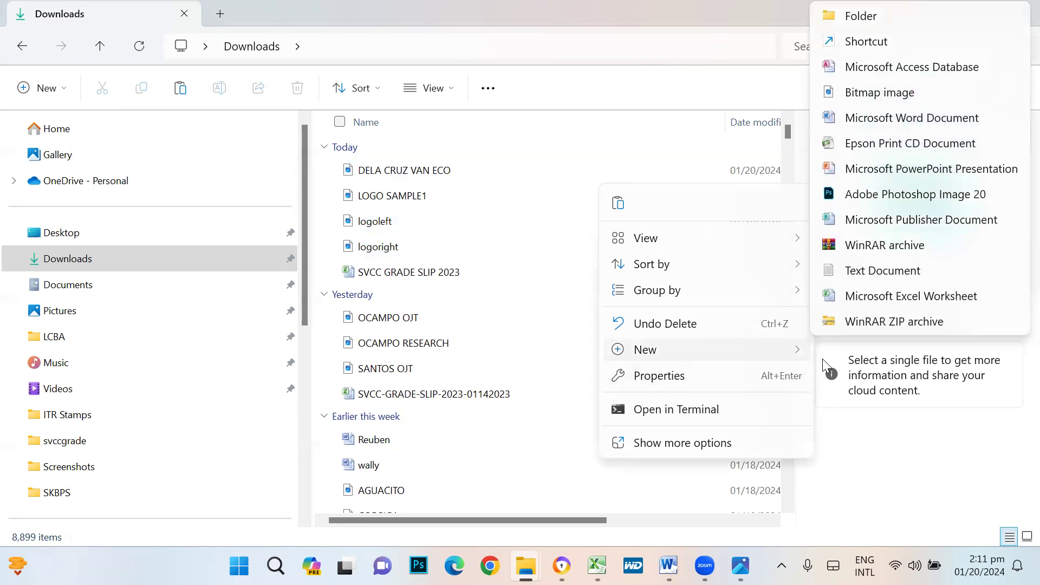
click(861, 16)
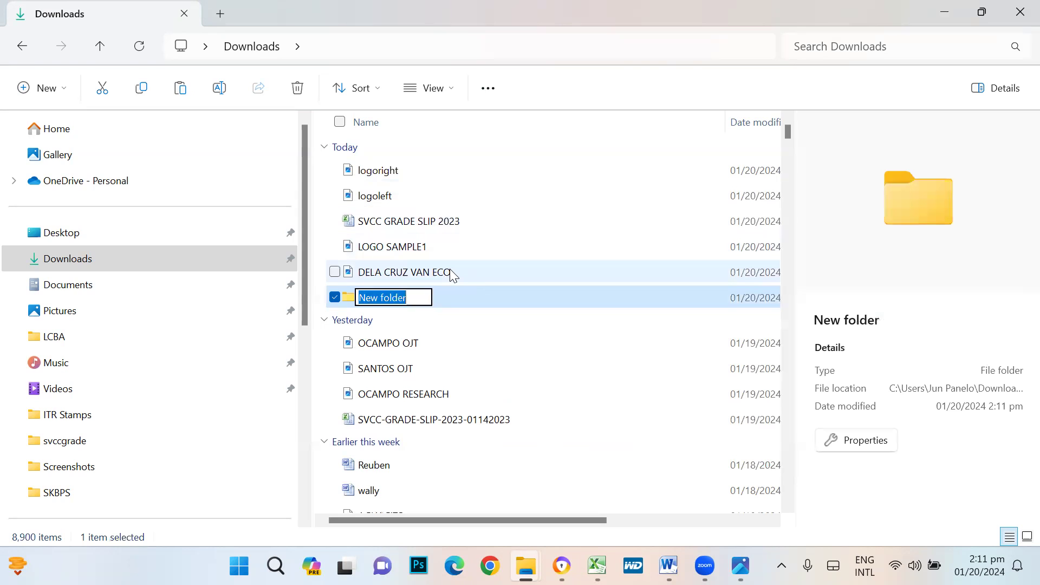
text(Logo sample)
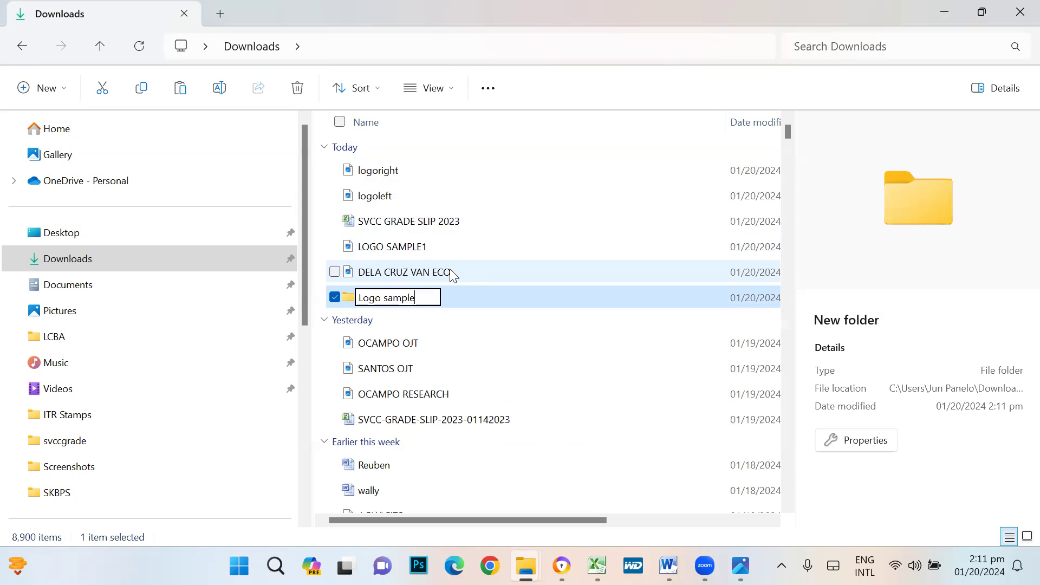
- Move logoleft and logoright into the Logo sample folder and open it
click(375, 172)
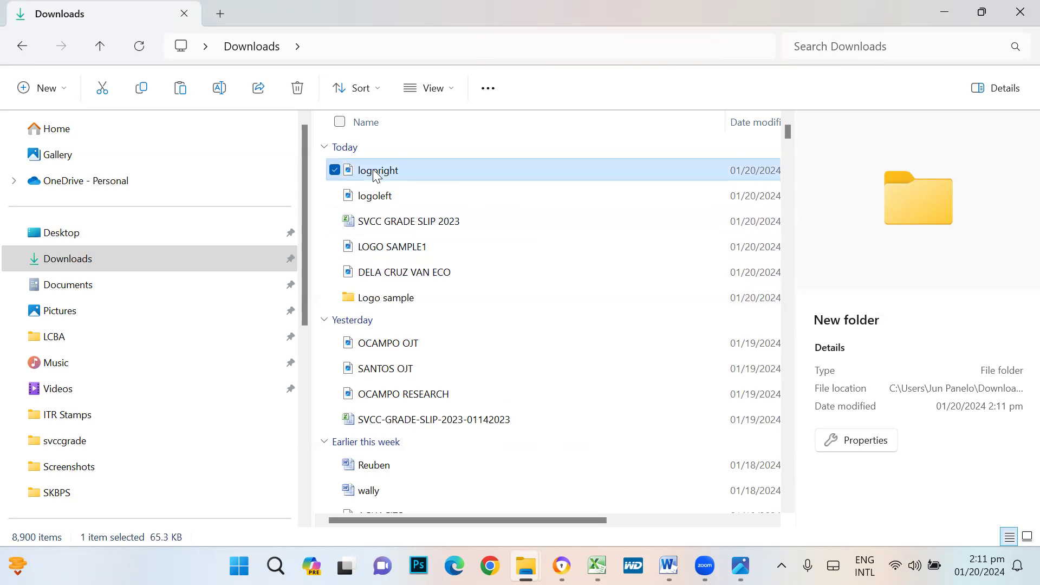
ctrl+click(382, 194)
drag(388, 183, 377, 303)
click(399, 178)
ctrl+click(445, 195)
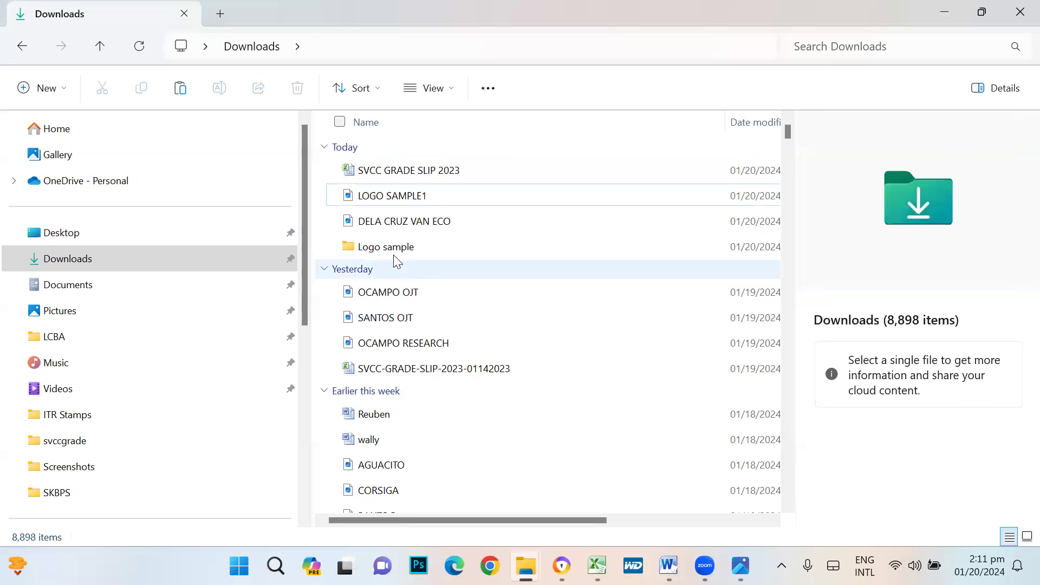
double_click(390, 249)
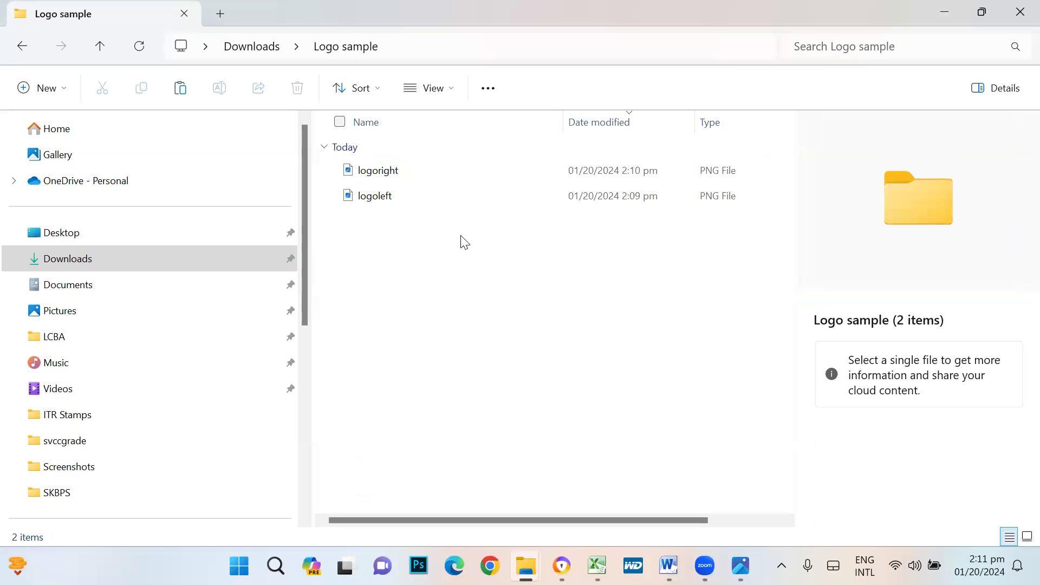
- Bring up the context menu for logoright to pick an app to open it
click(381, 178)
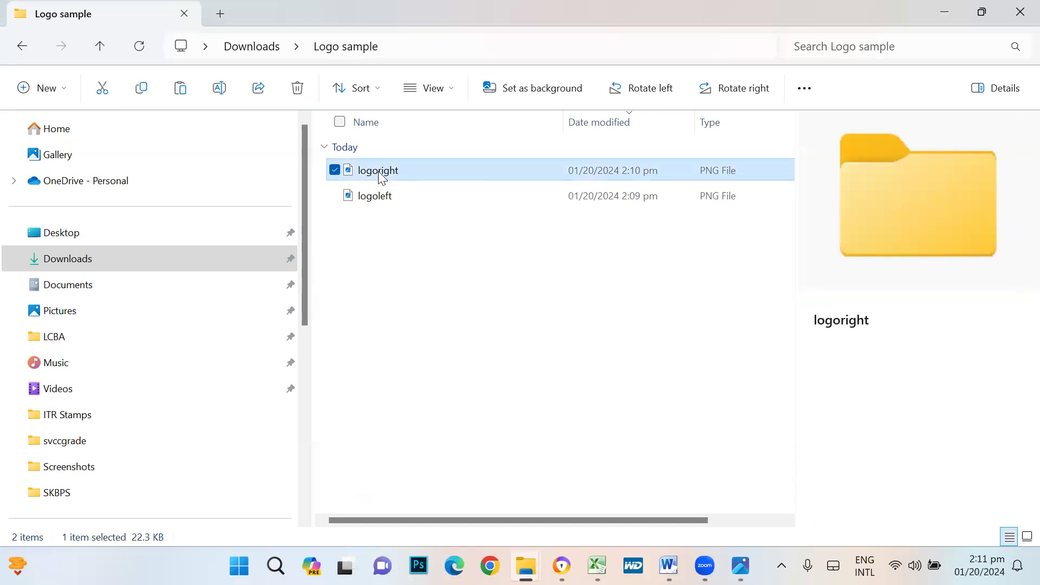
right_click(379, 172)
key(F2)
click(425, 281)
click(425, 285)
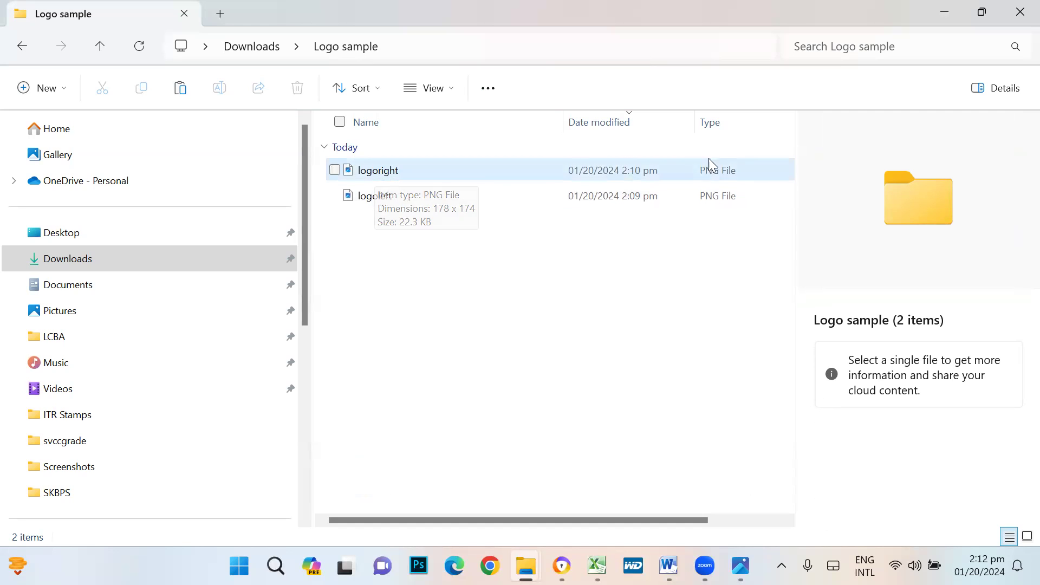
click(368, 170)
right_click(368, 171)
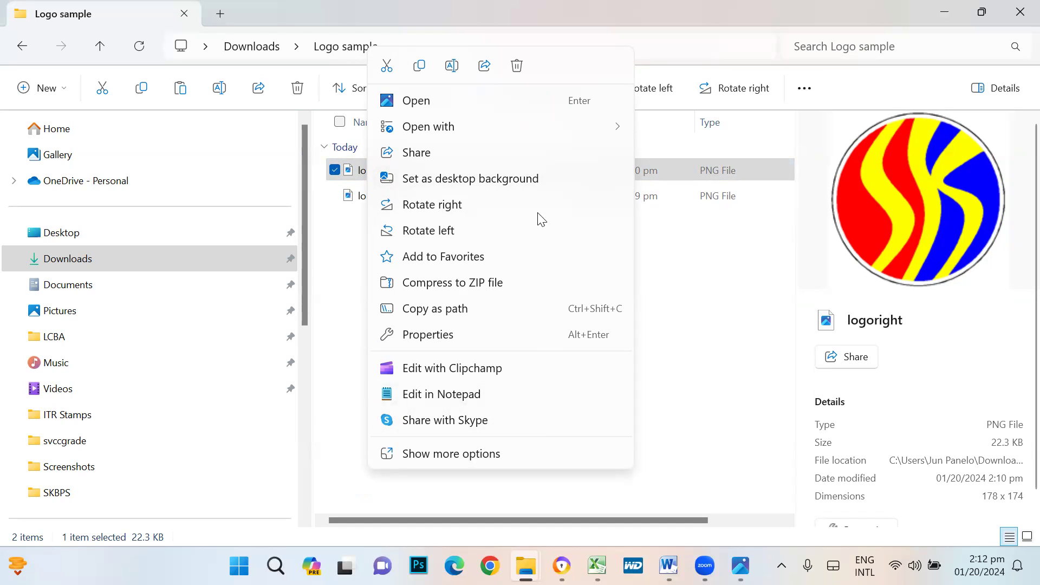
mouse_move(522, 124)
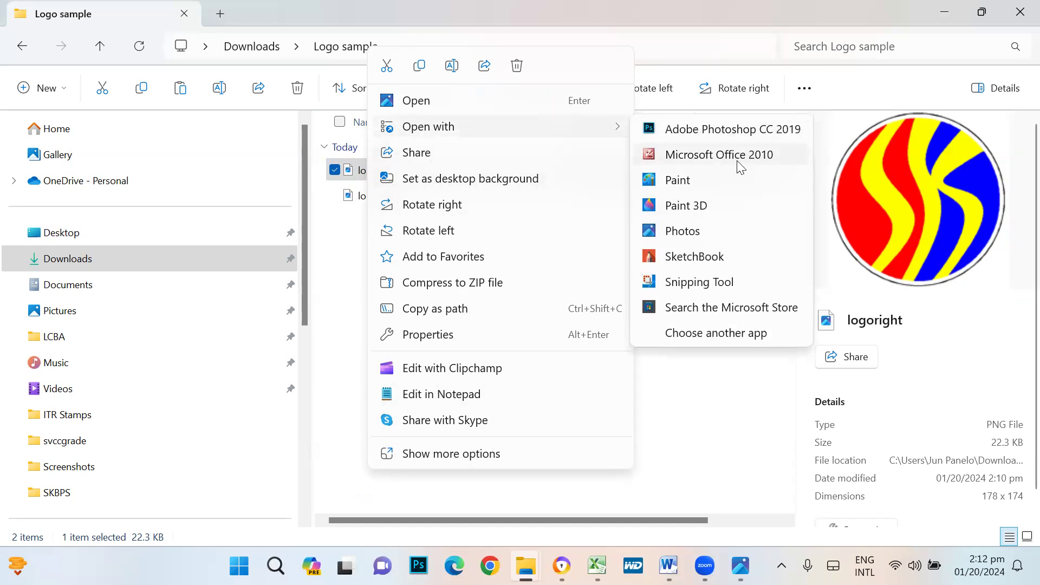
- Open logoright in Paint and choose to save a copy as a BMP picture
click(689, 179)
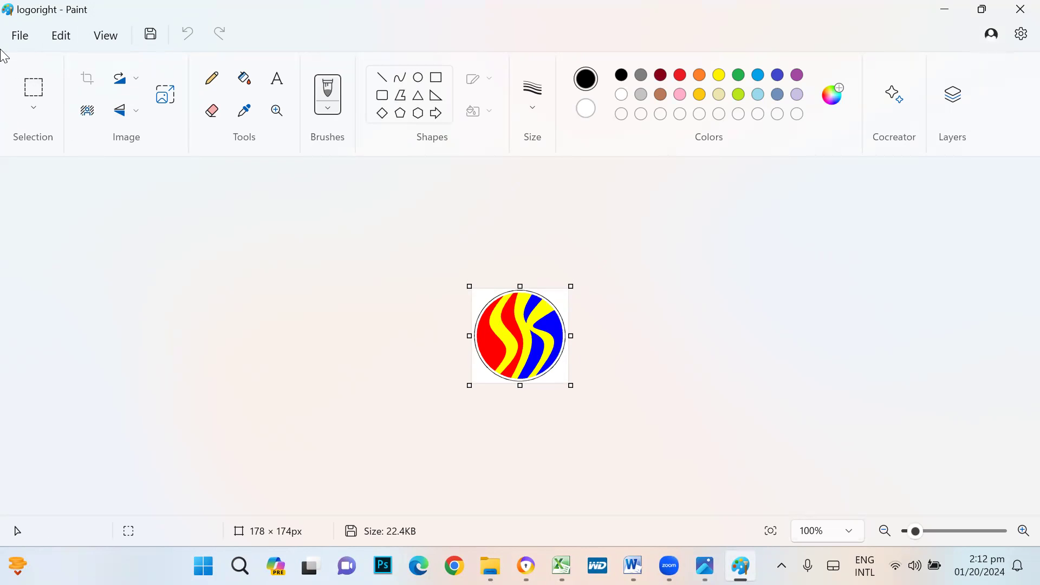
click(21, 37)
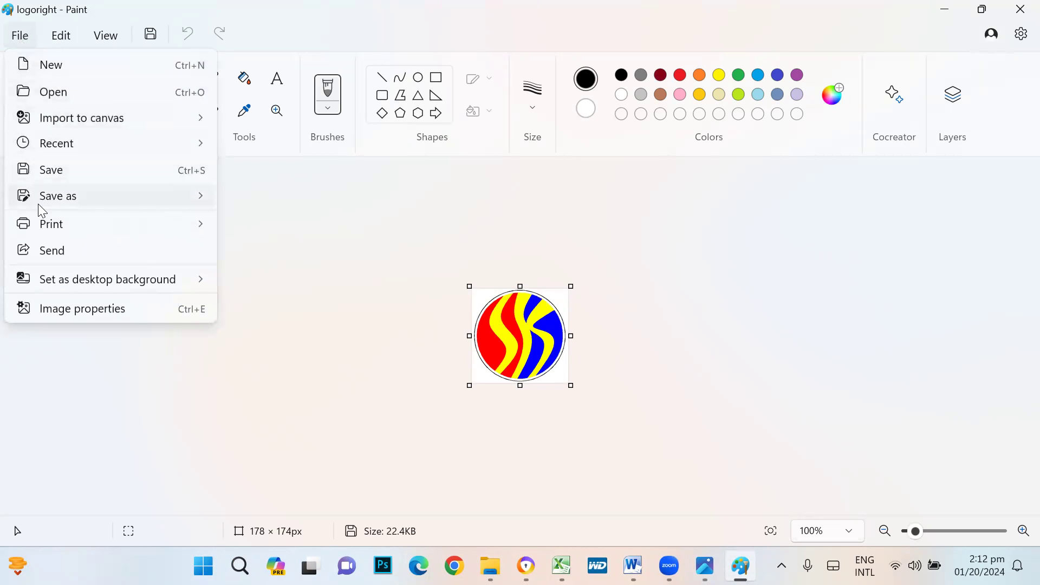
mouse_move(54, 201)
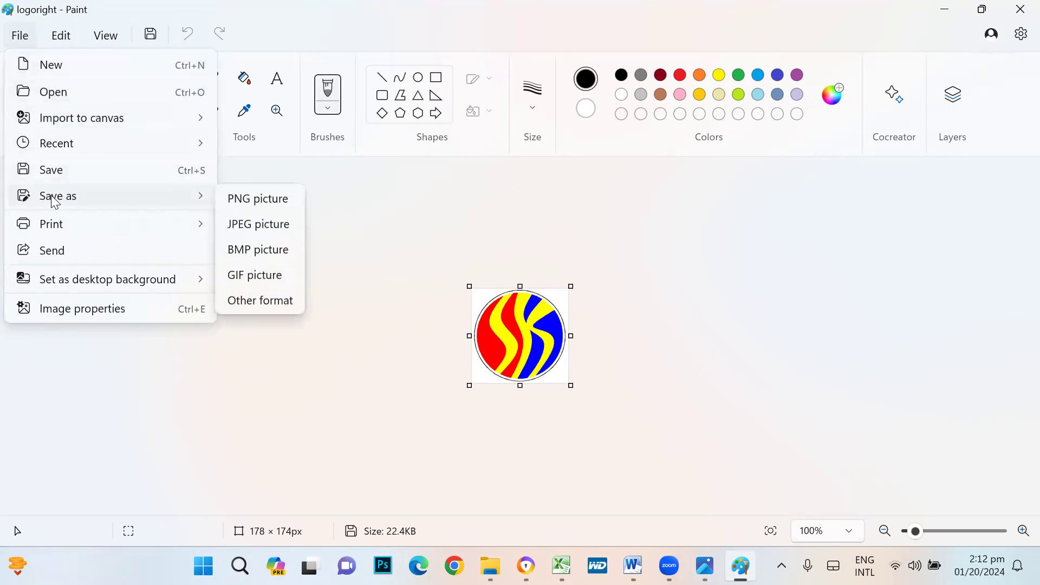
click(273, 253)
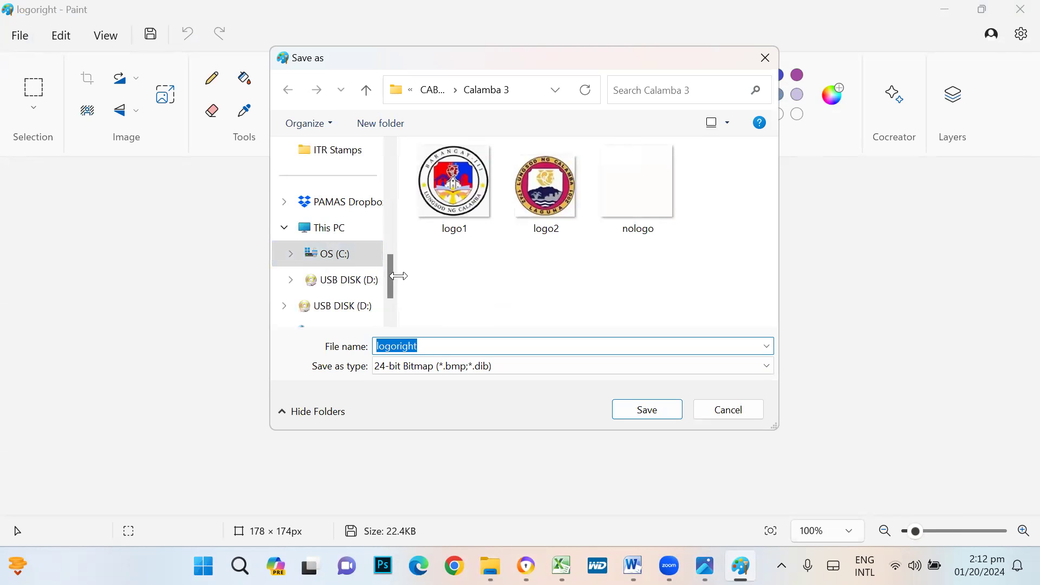
- Save the BMP copy as logo2 in Downloads > Logo sample
drag(394, 281, 392, 186)
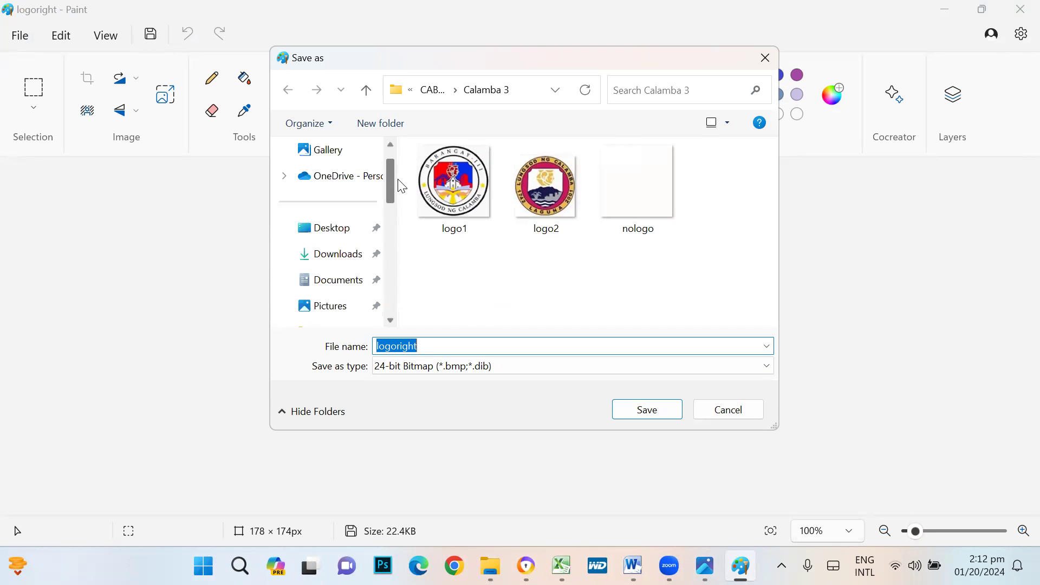
click(339, 266)
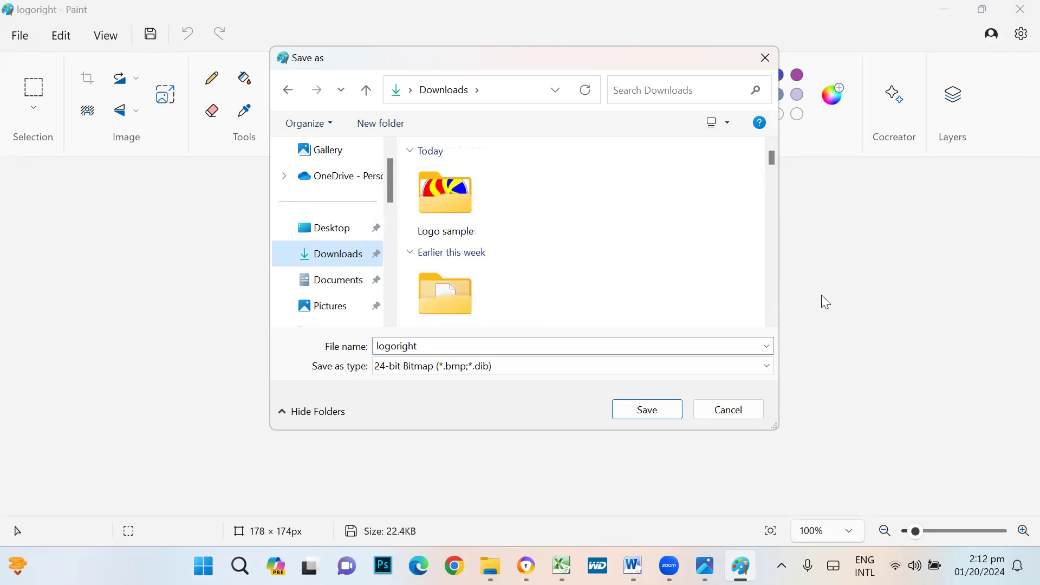
double_click(462, 210)
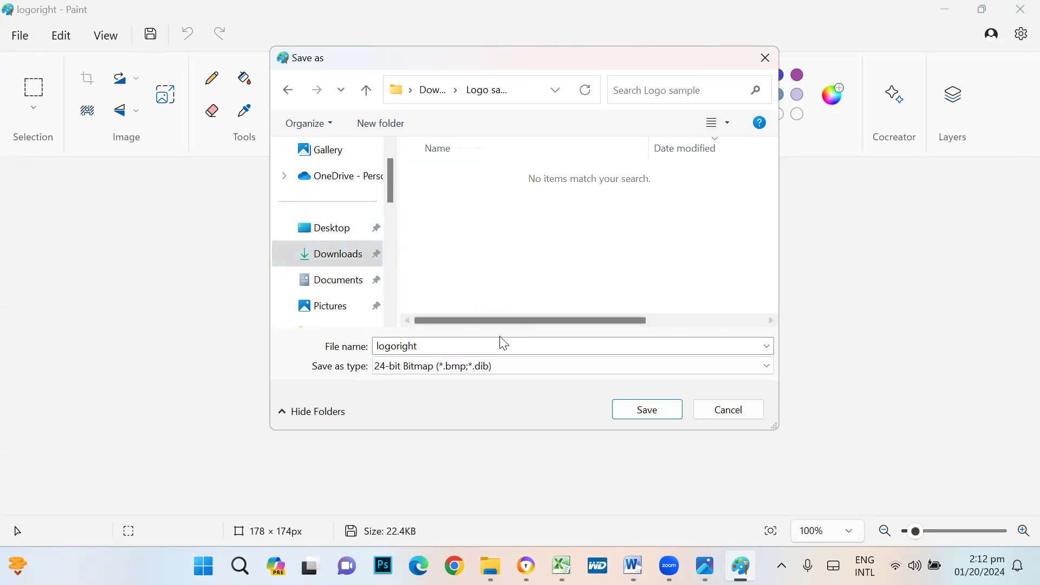
double_click(456, 346)
text(logo2)
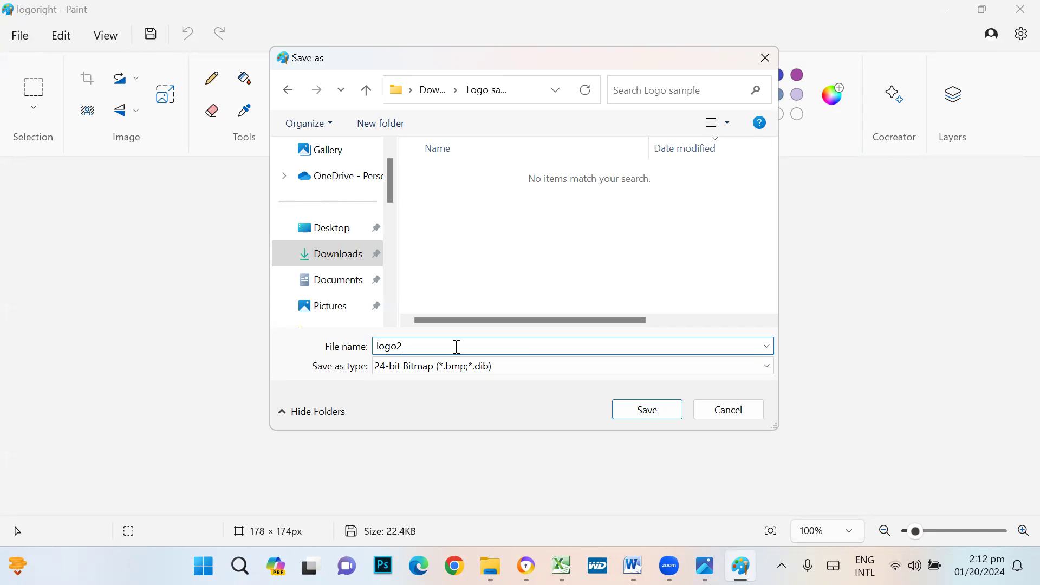
click(656, 410)
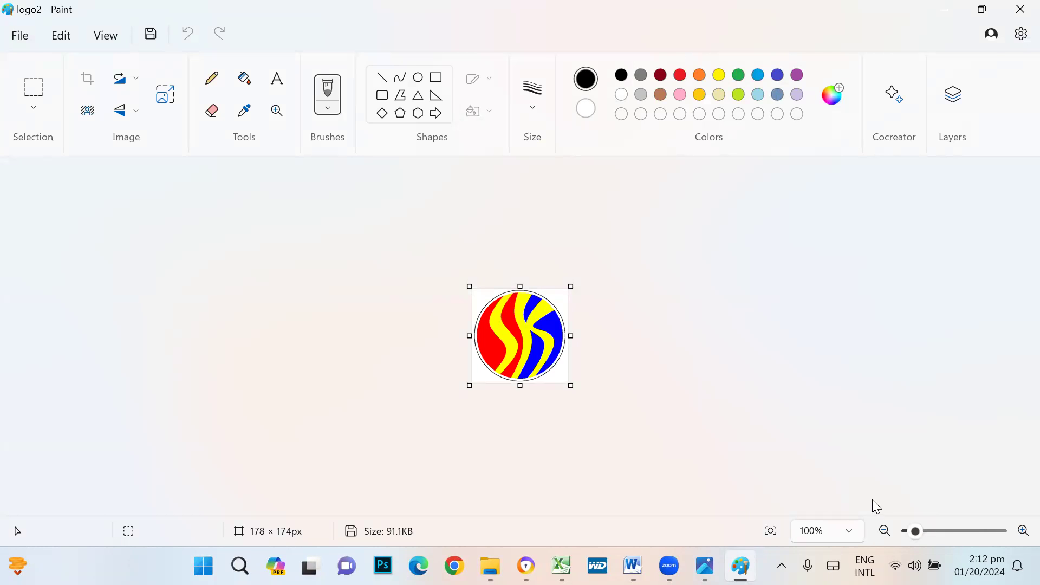
click(490, 566)
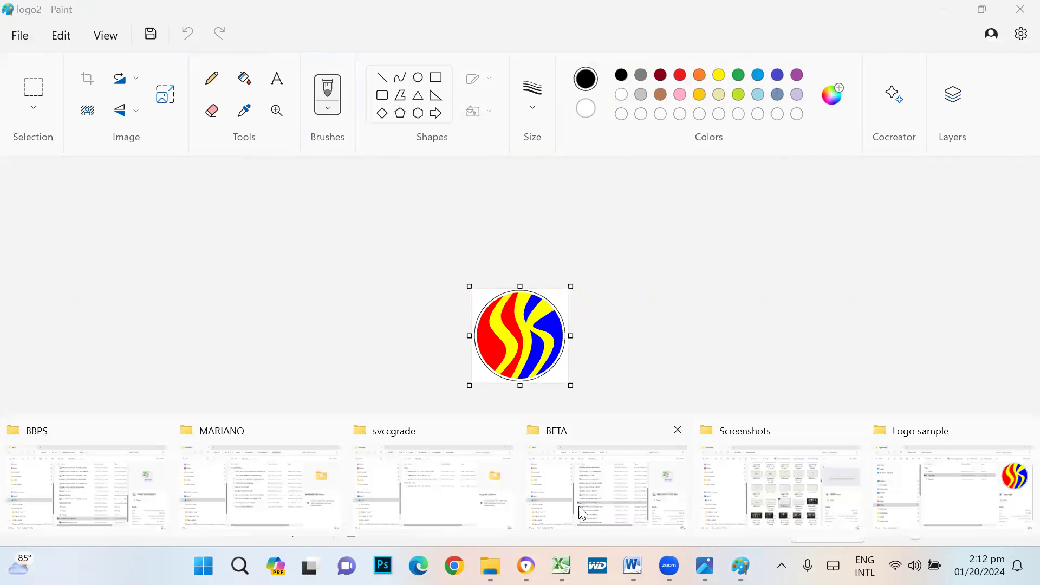
- Open the logoleft image from the Logo sample folder in Paint
click(942, 509)
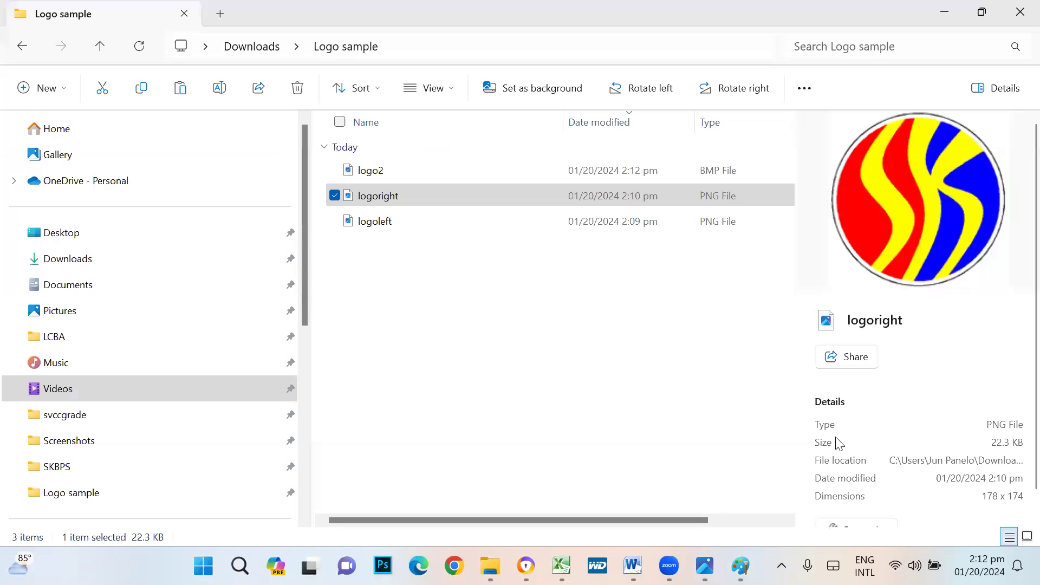
click(383, 172)
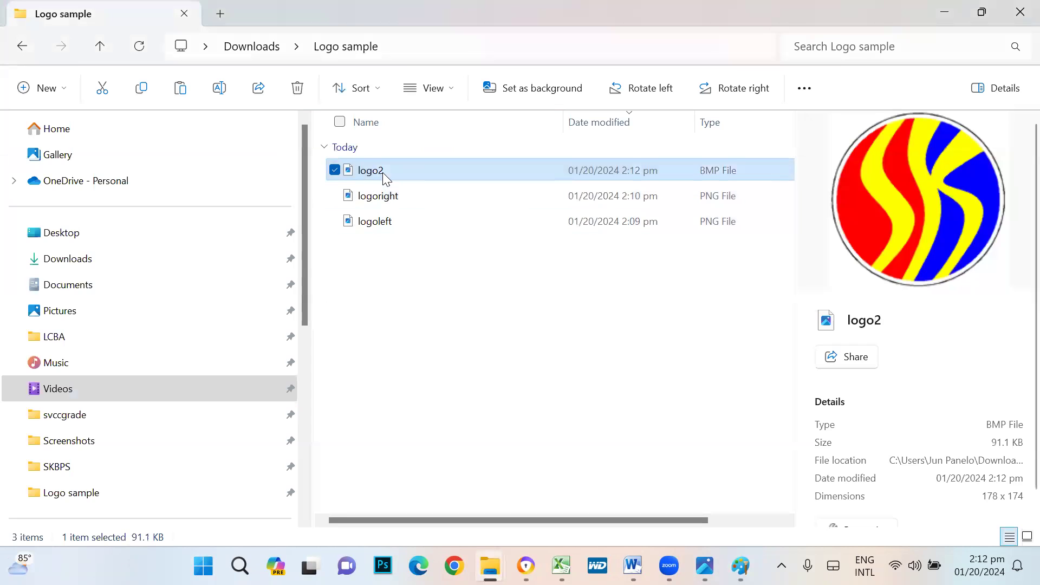
click(384, 224)
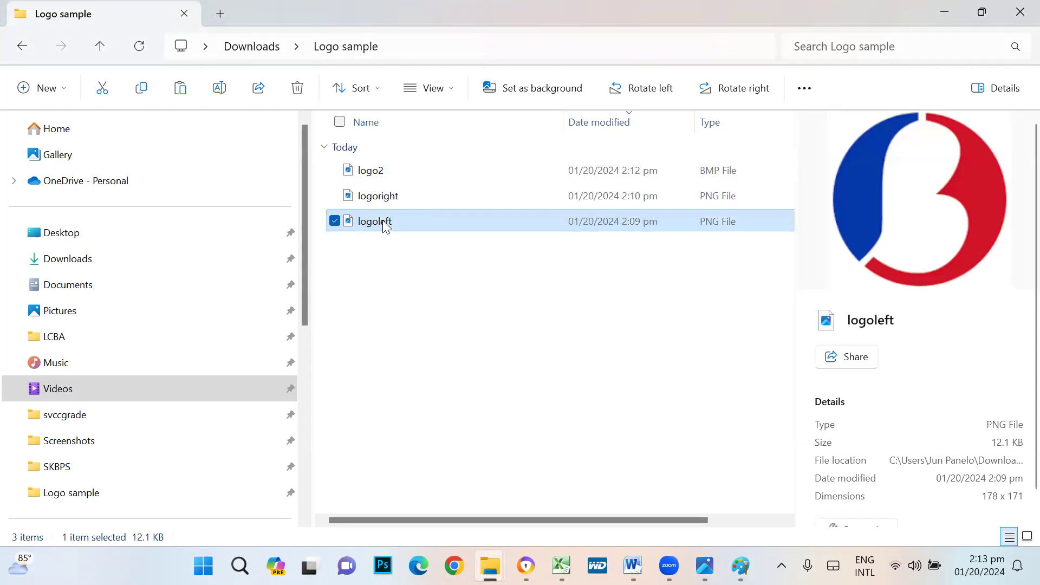
right_click(385, 226)
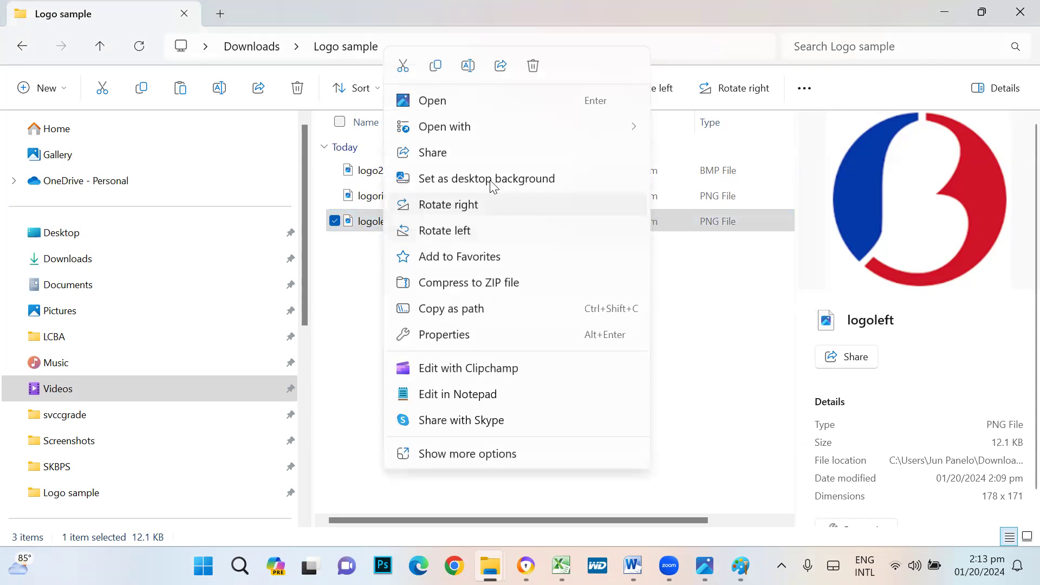
mouse_move(516, 131)
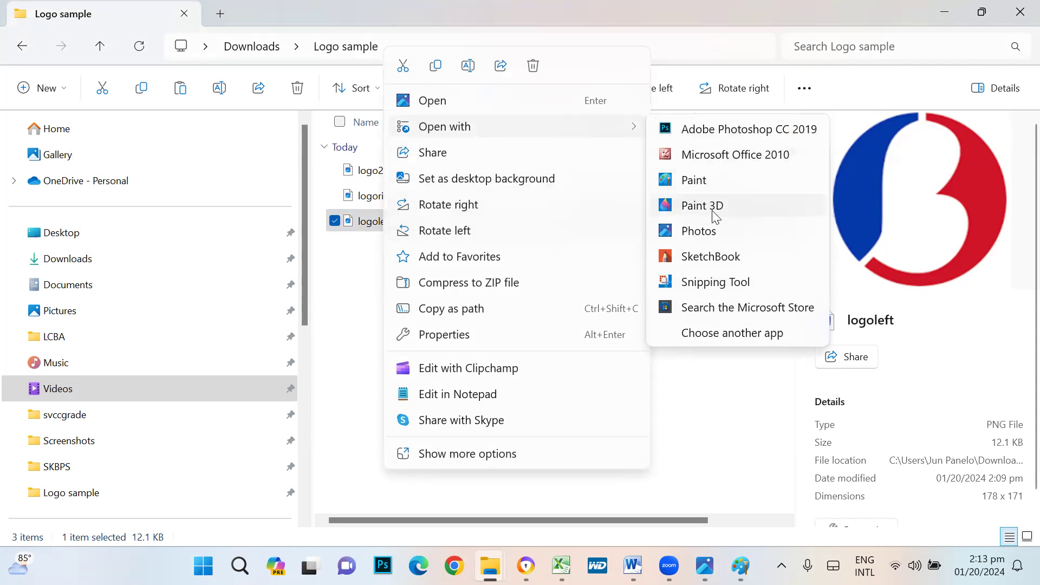
click(710, 185)
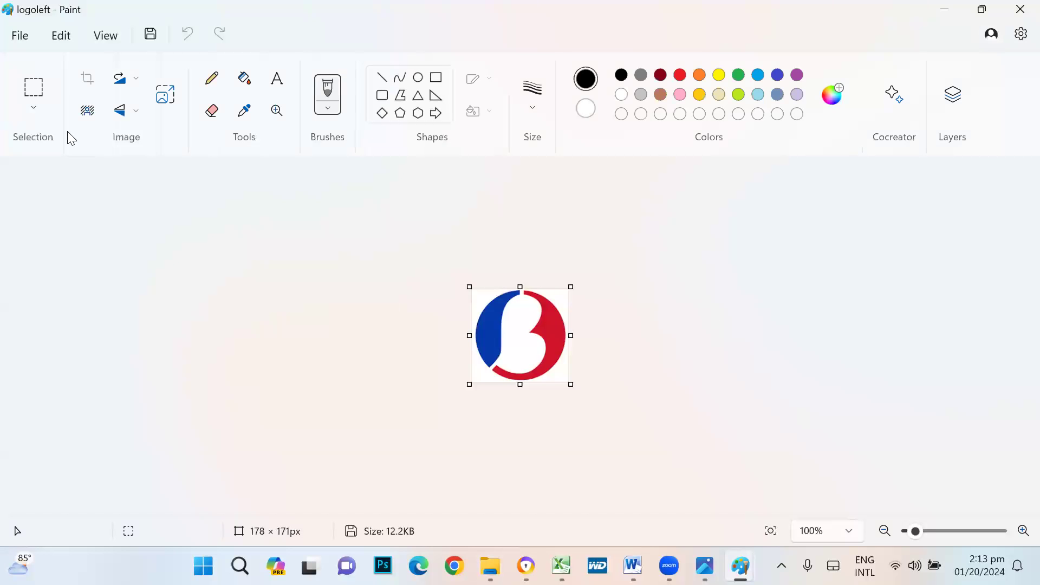
- Save the image as a BMP picture named logo1
click(21, 39)
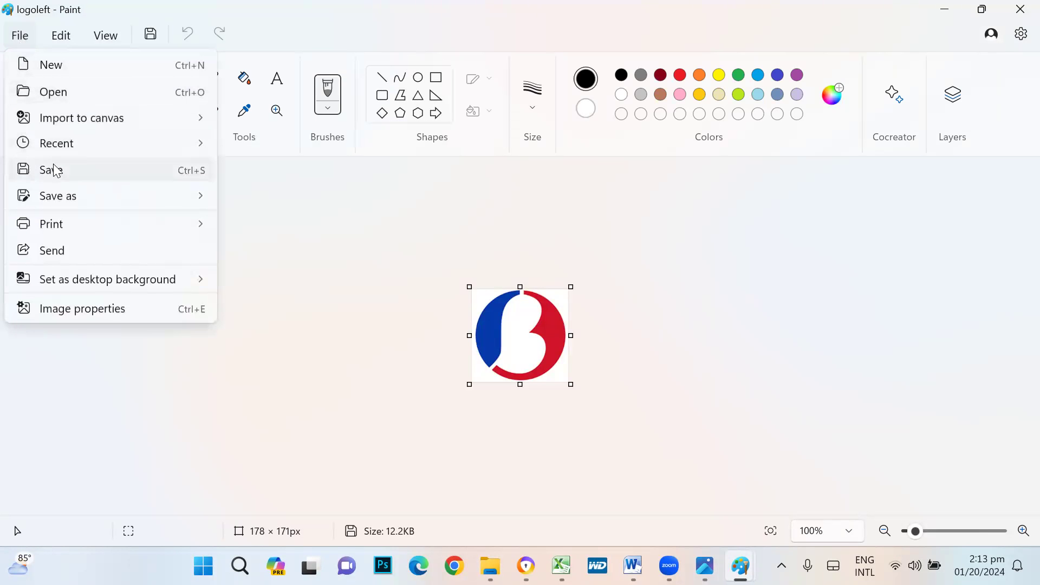
mouse_move(62, 200)
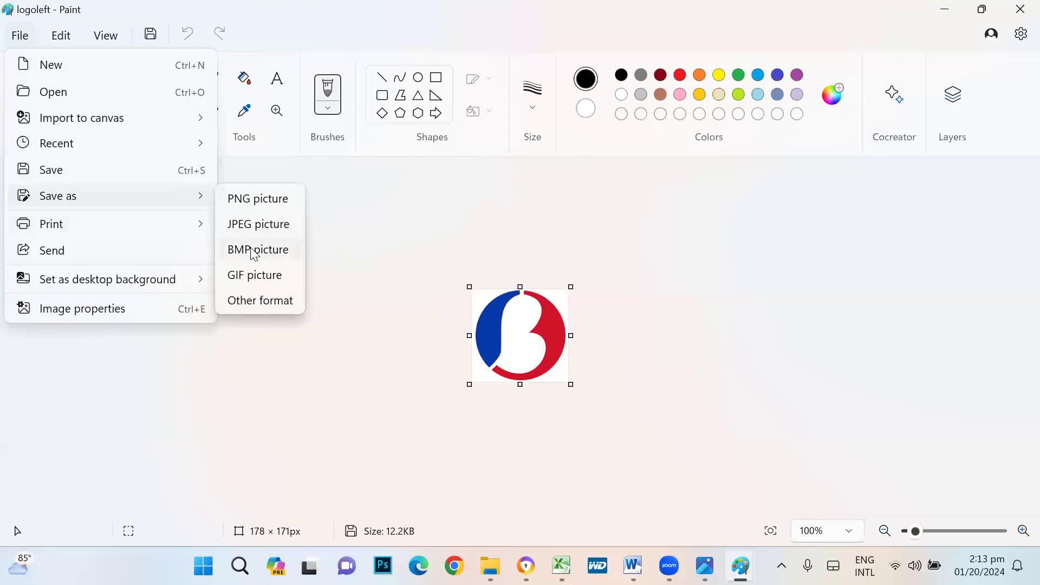
click(255, 249)
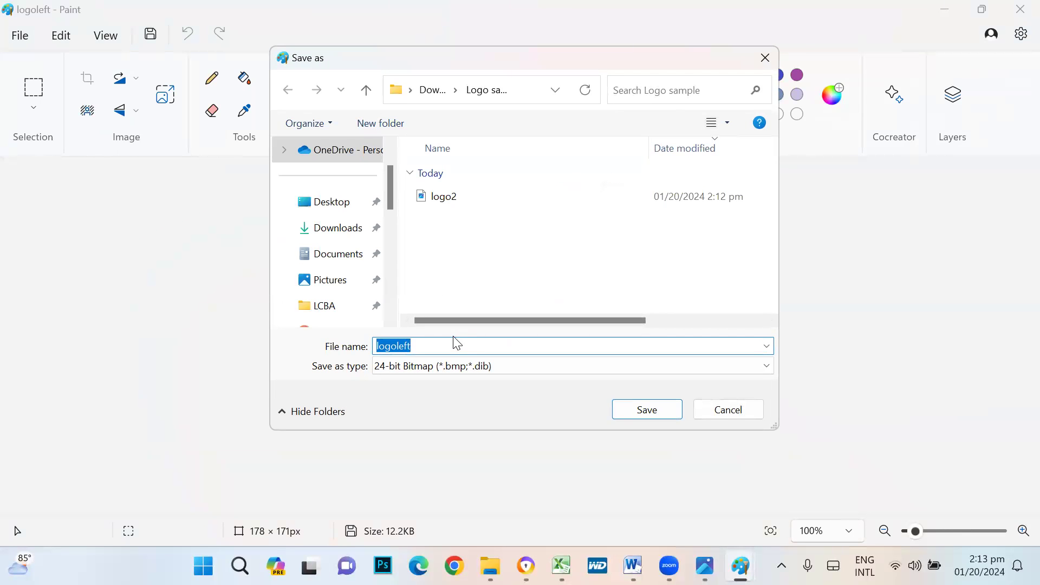
key(BackSpace)
text(logo1)
click(658, 417)
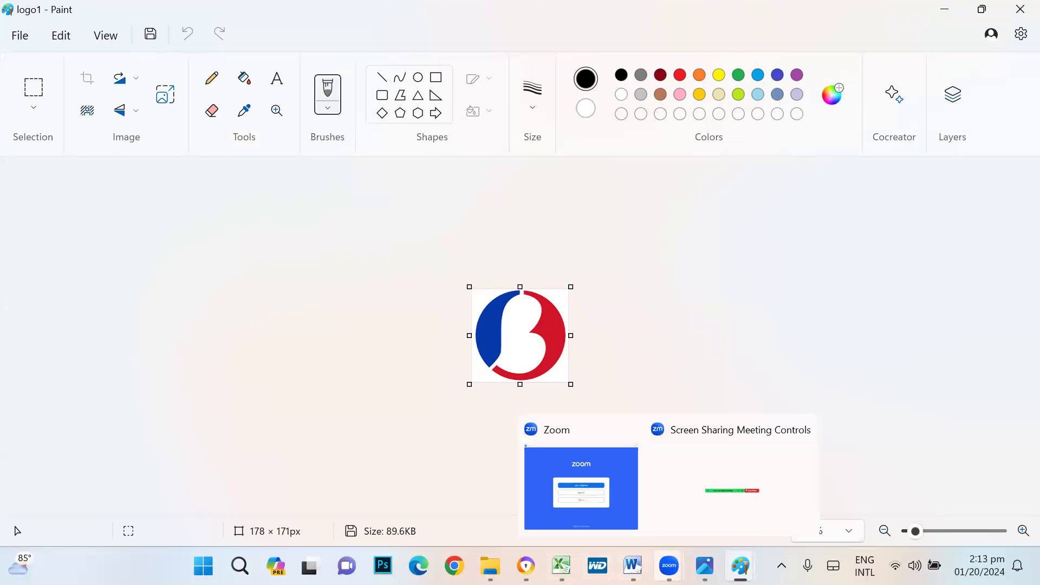
mouse_move(633, 566)
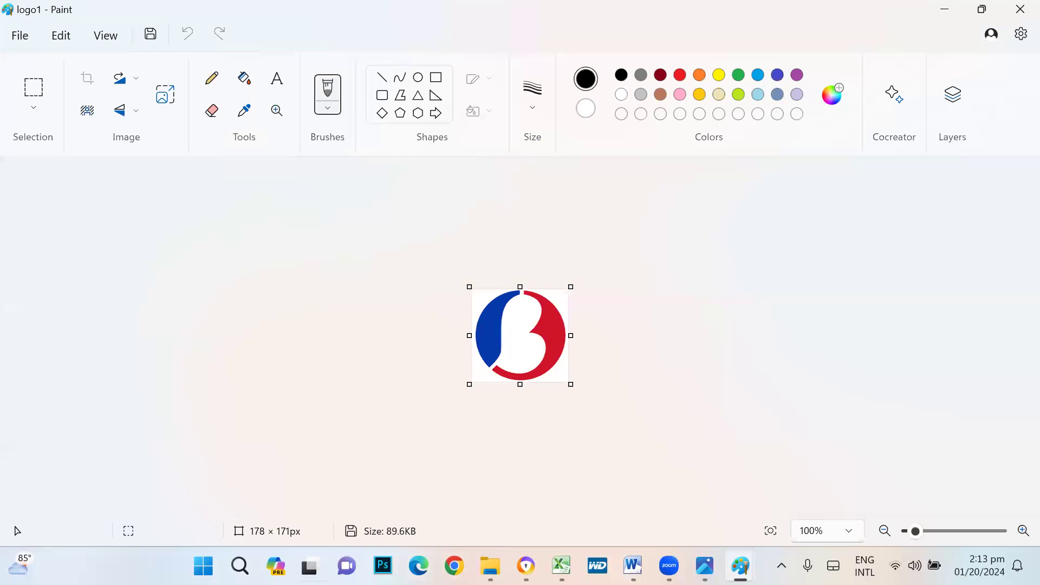
mouse_move(669, 566)
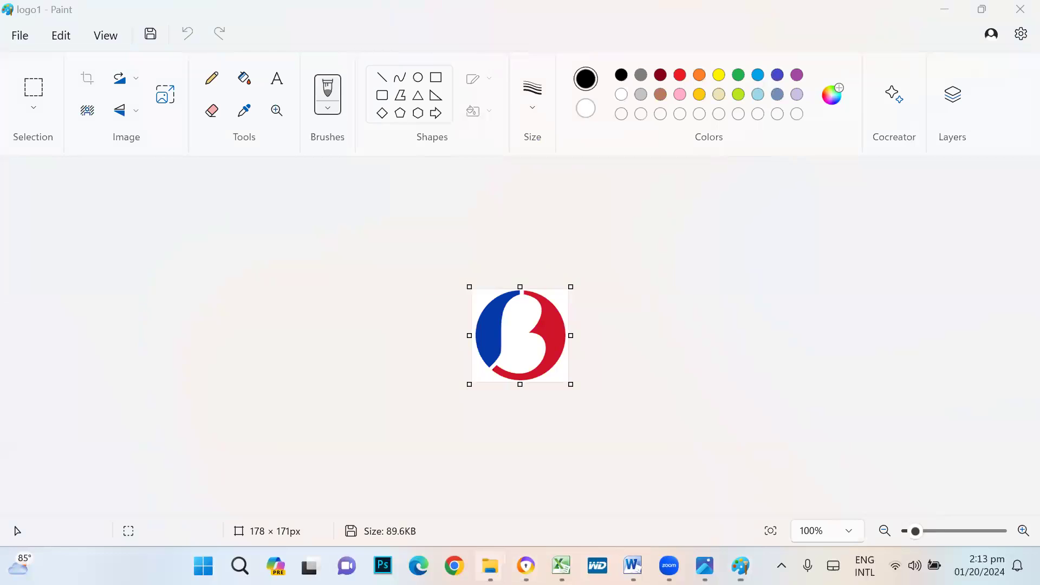
mouse_move(490, 566)
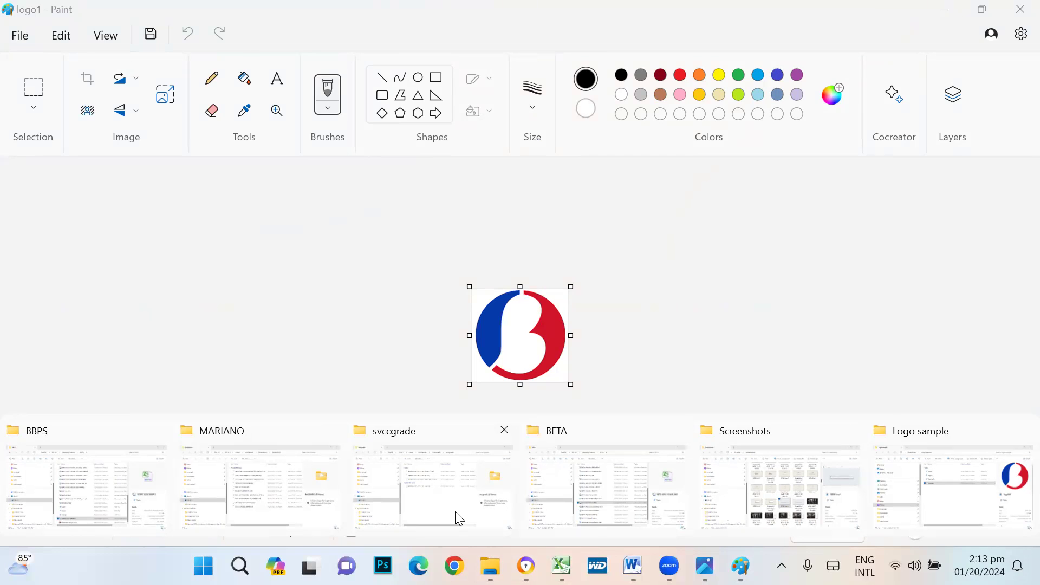
- Find the nologo image through Start search, open its folder, and preview it
click(459, 519)
key(super)
click(349, 81)
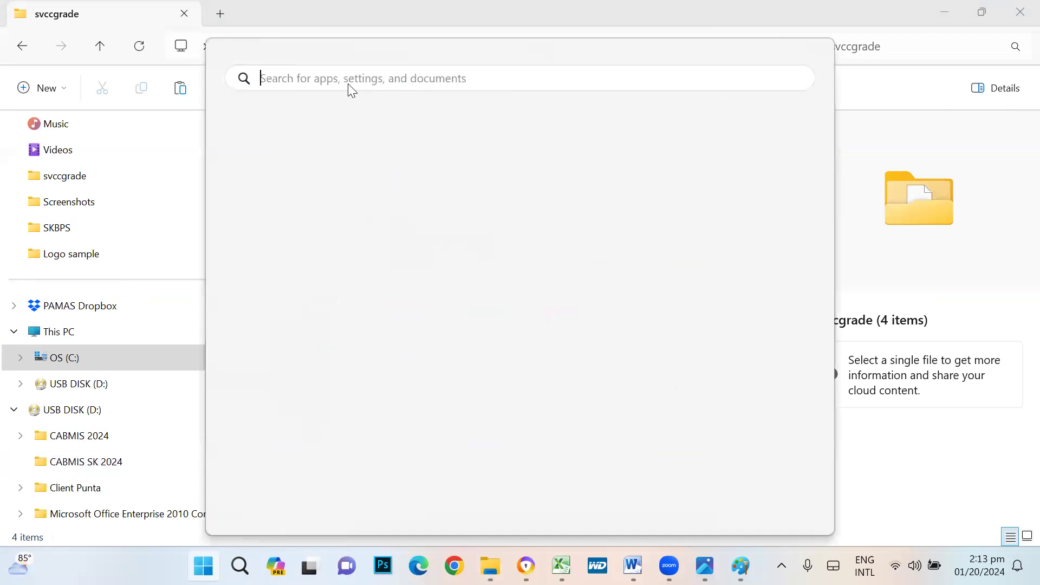
text(nolo)
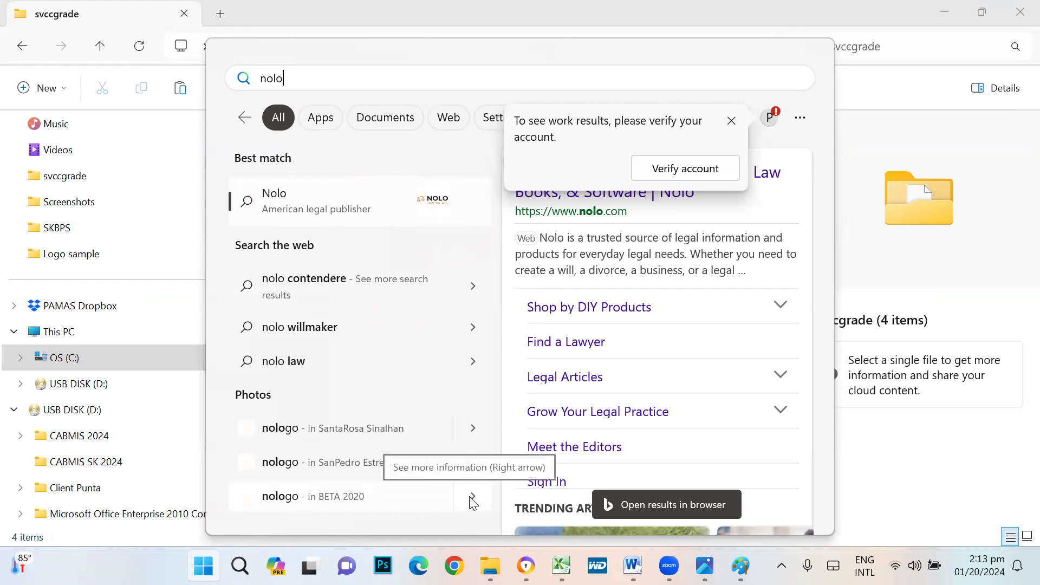
text(go)
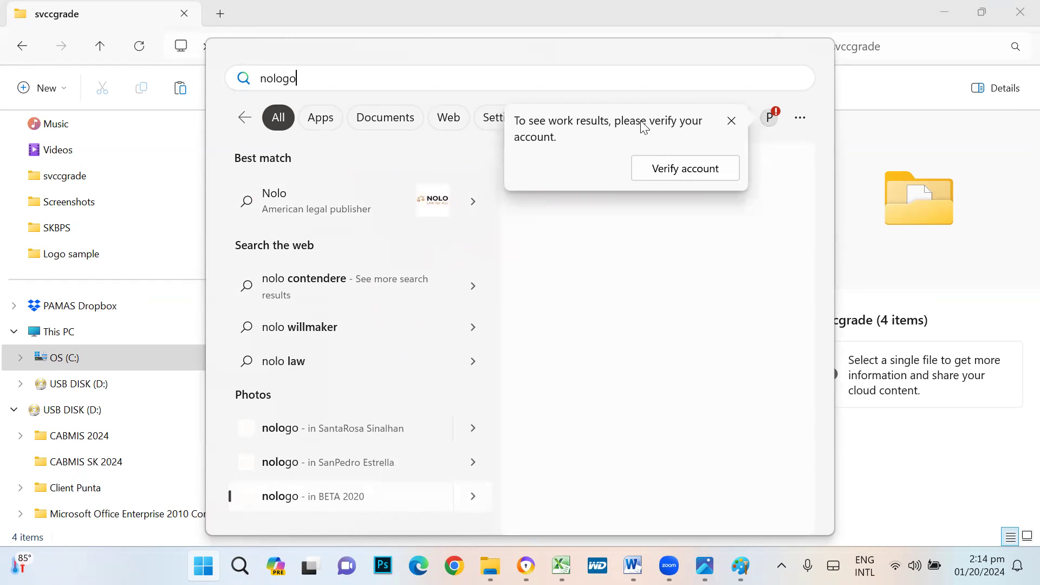
click(580, 430)
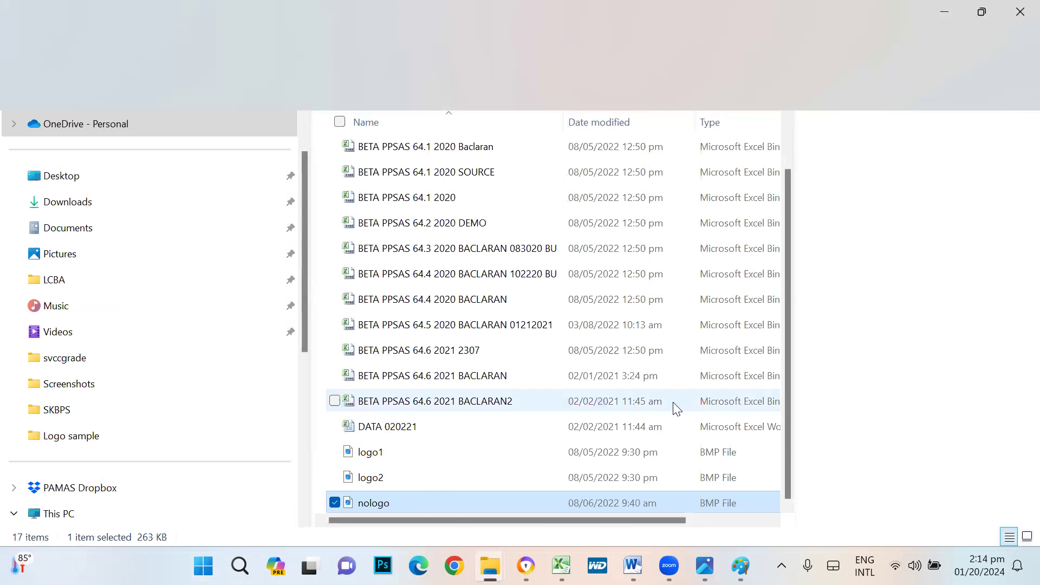
click(404, 475)
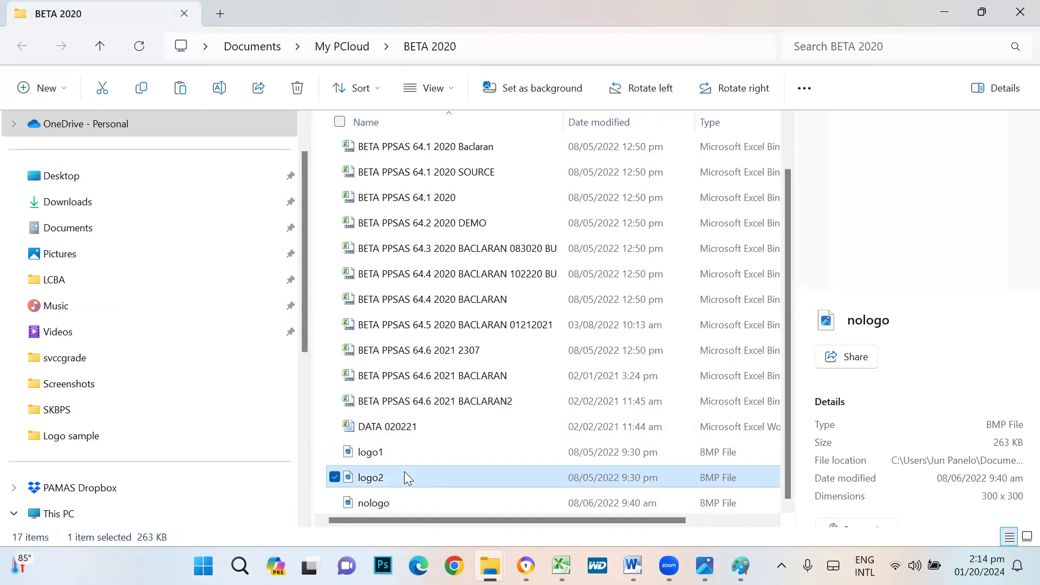
double_click(390, 503)
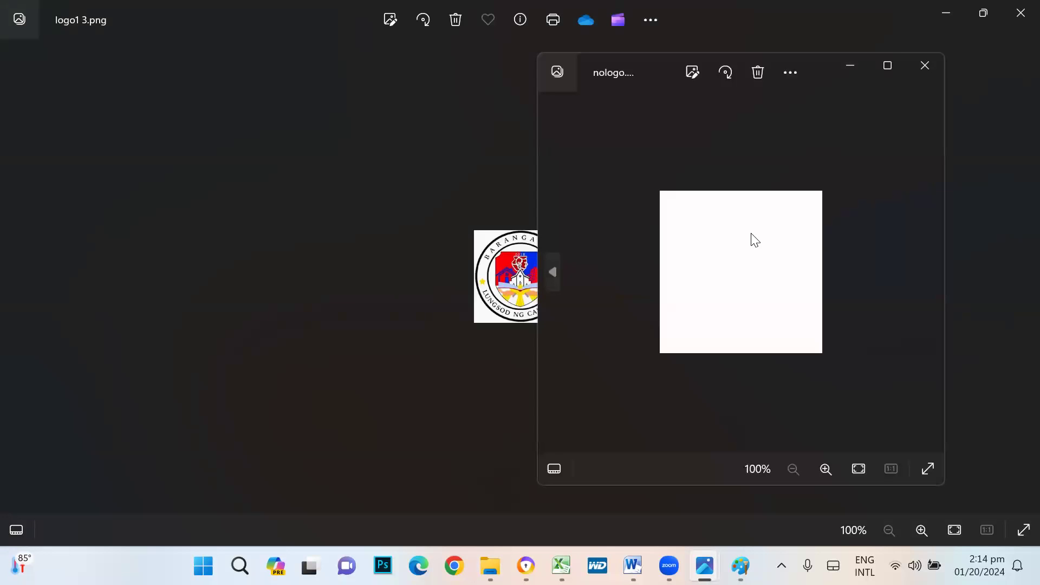
- Close the photo viewers and open the Logo sample folder in Downloads
click(925, 86)
click(1016, 24)
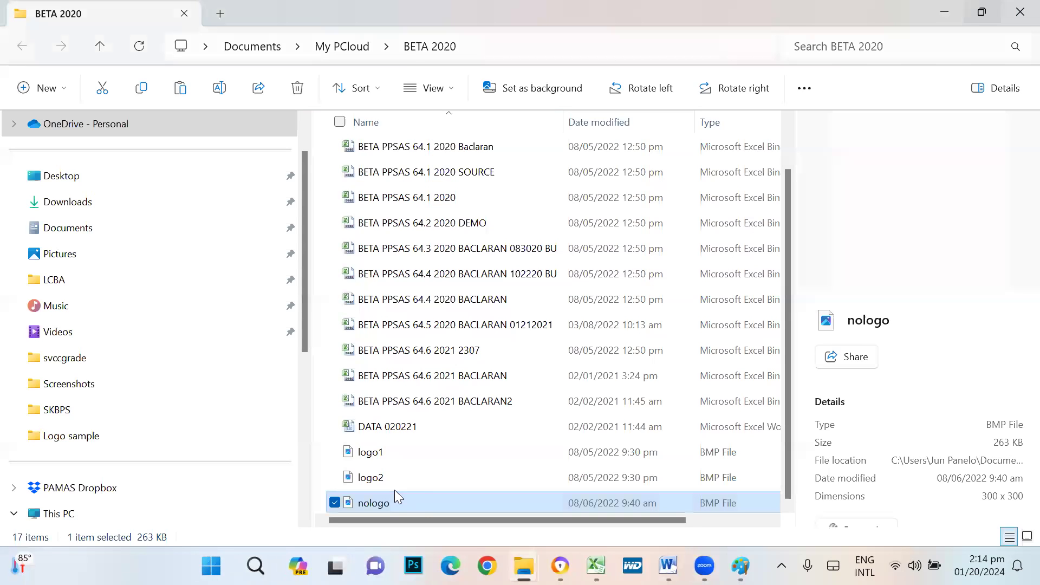
mouse_move(596, 565)
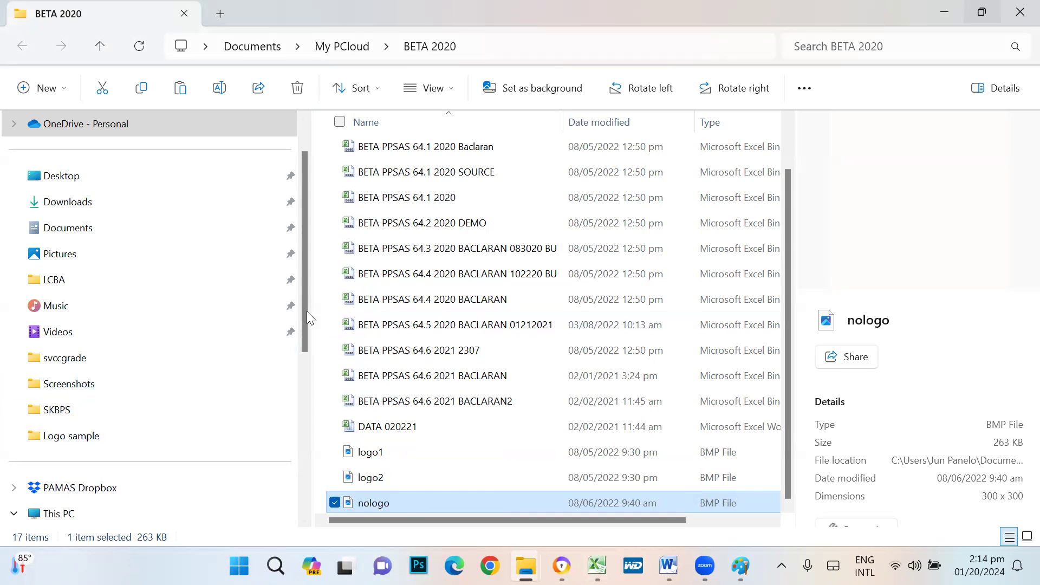
click(60, 174)
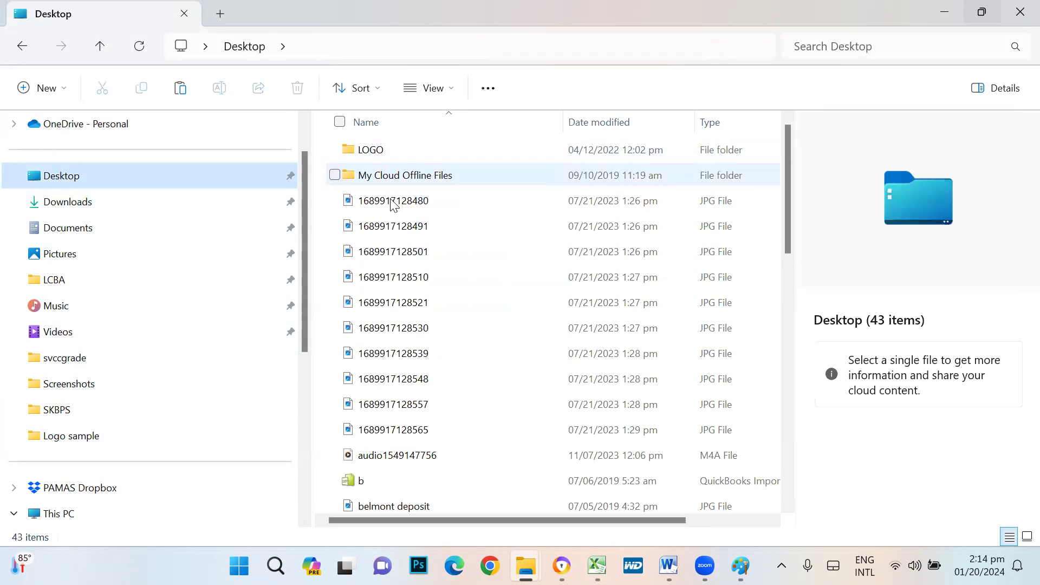
click(79, 200)
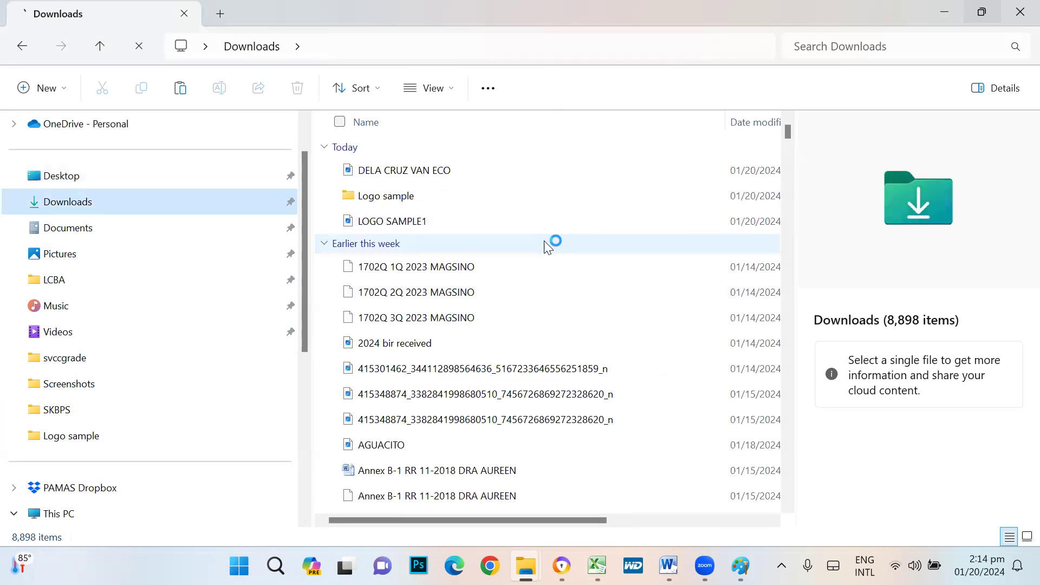
double_click(383, 247)
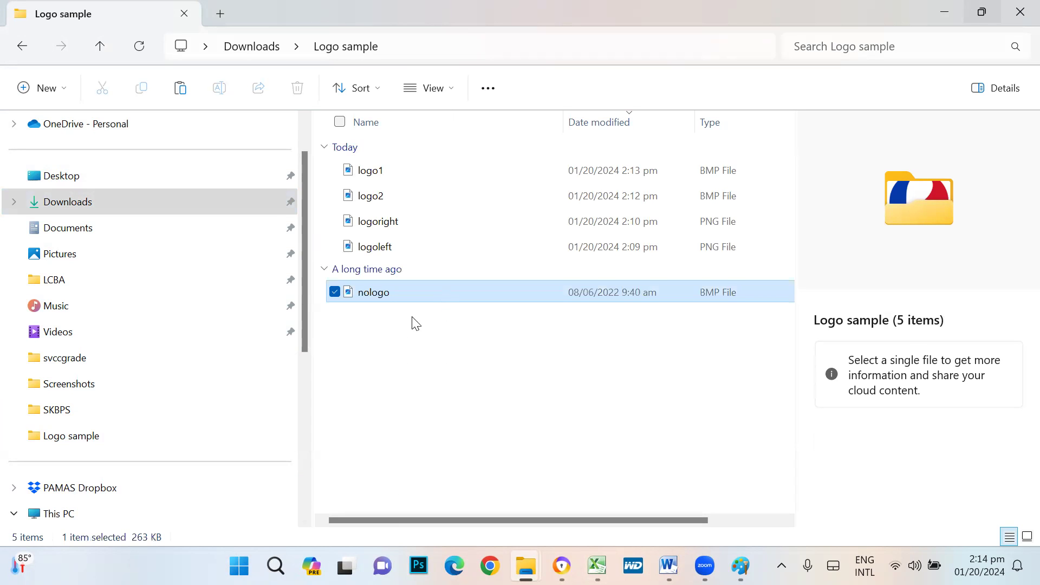
- Delete logoright and logoleft from the Logo sample folder and return to Excel
click(476, 319)
click(381, 224)
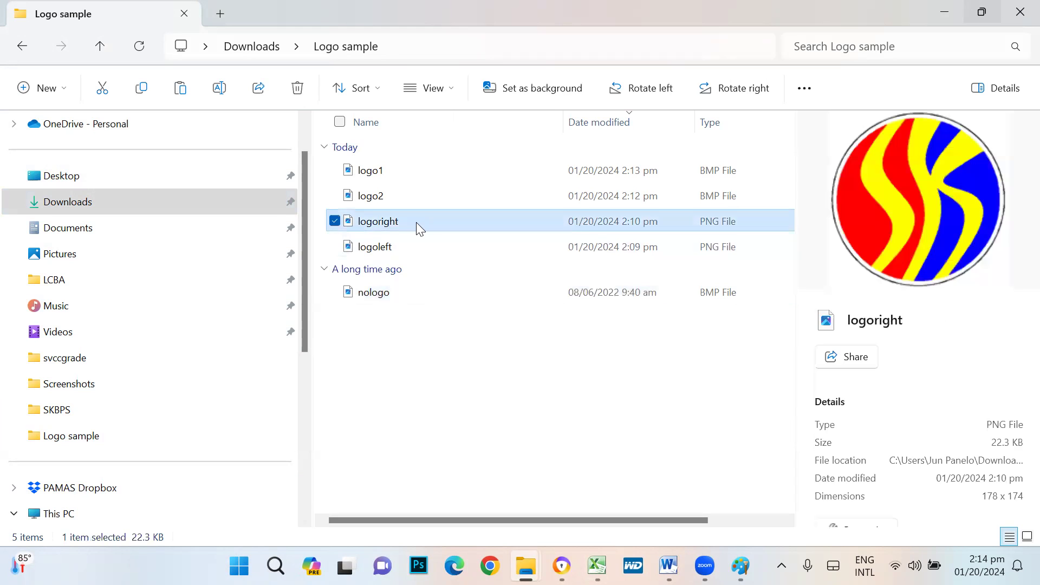
key(shift+Down)
key(Delete)
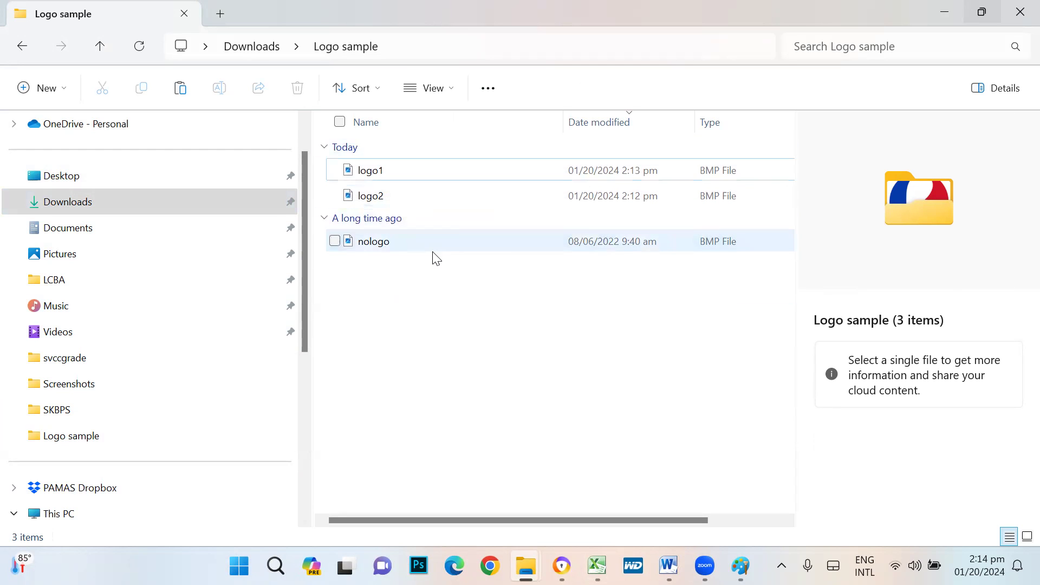
mouse_move(420, 254)
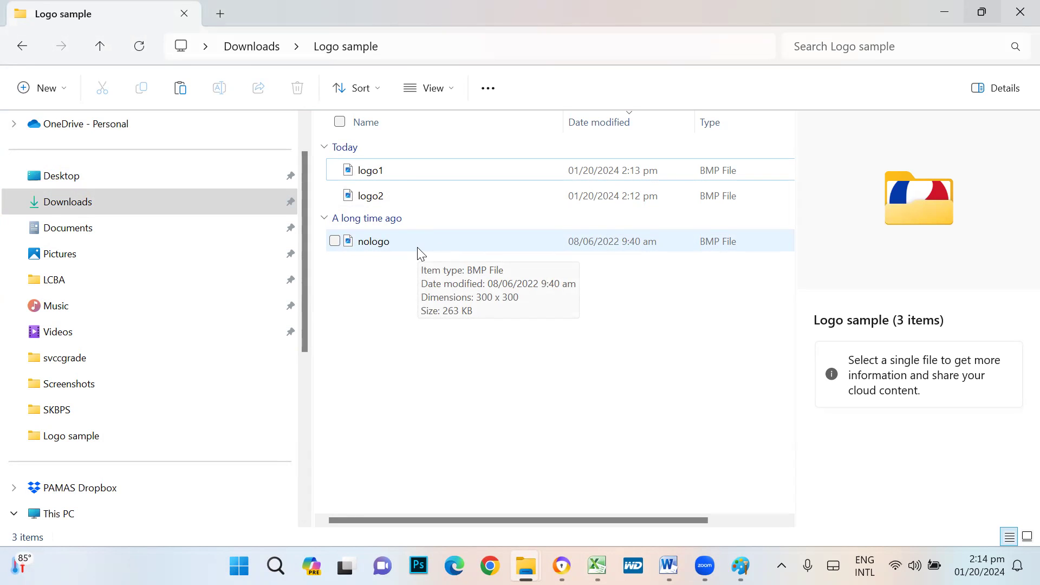
click(387, 252)
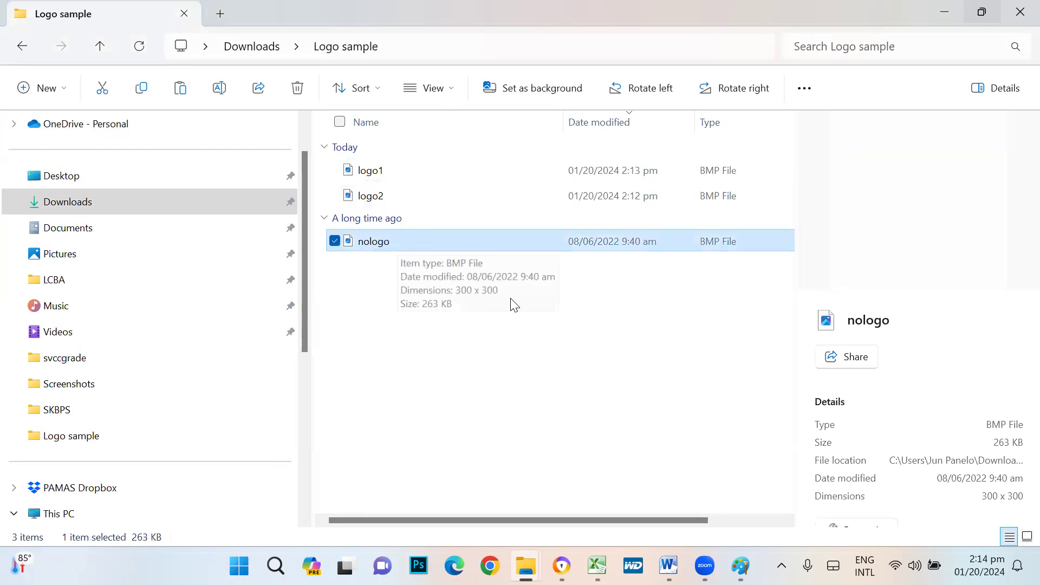
key(alt+Tab)
key(alt+Tab)
key(alt+Tab)
key(alt+Tab)
key(alt+Tab)
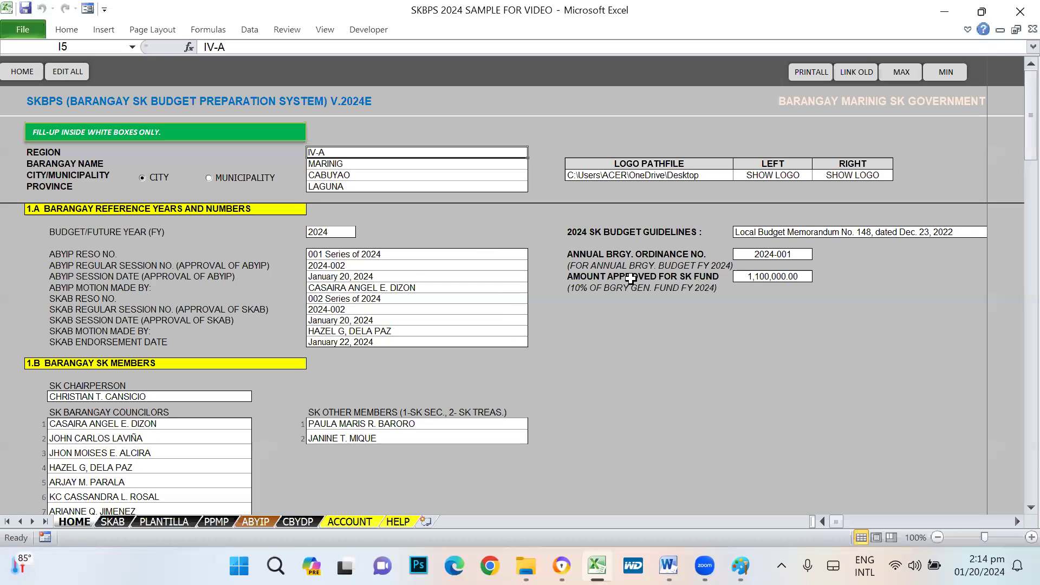
- Check the logo pathfile in cell N7, then select logo1 in the Logo sample folder
click(680, 176)
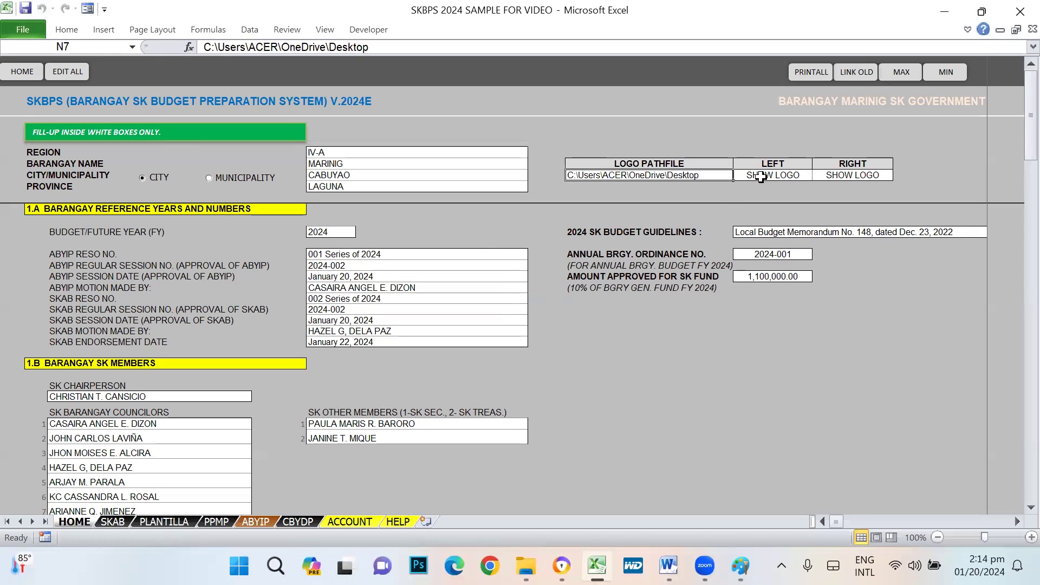
click(779, 174)
click(652, 179)
key(alt+Tab)
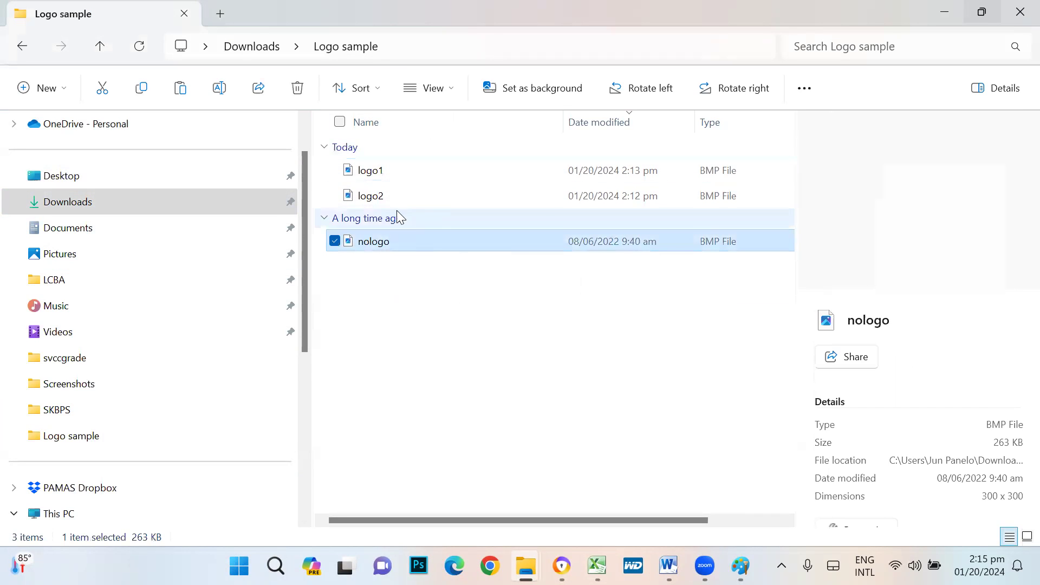
click(379, 169)
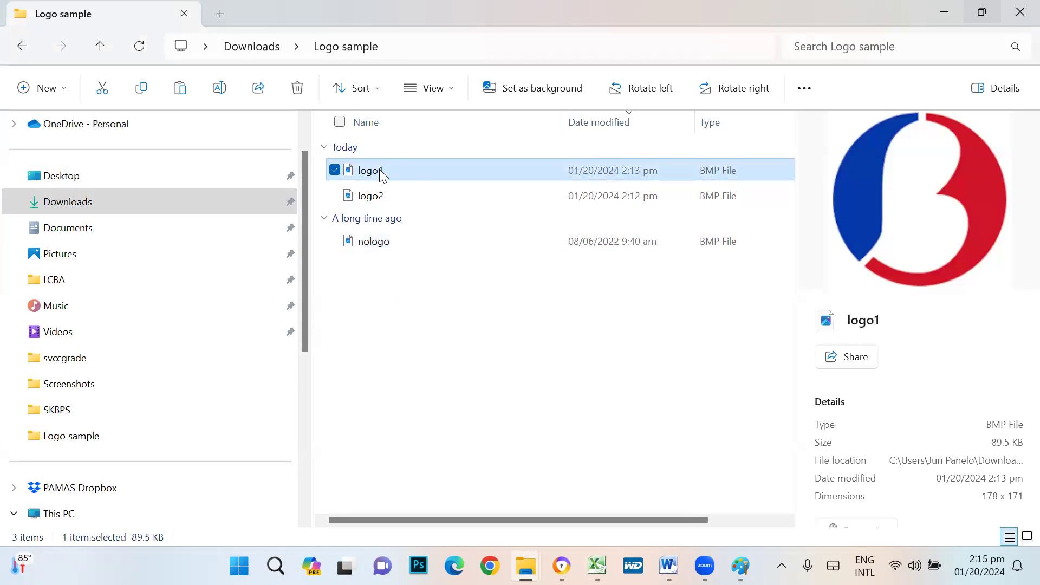
- Copy logo1's folder location from its Properties and return to Excel
right_click(379, 169)
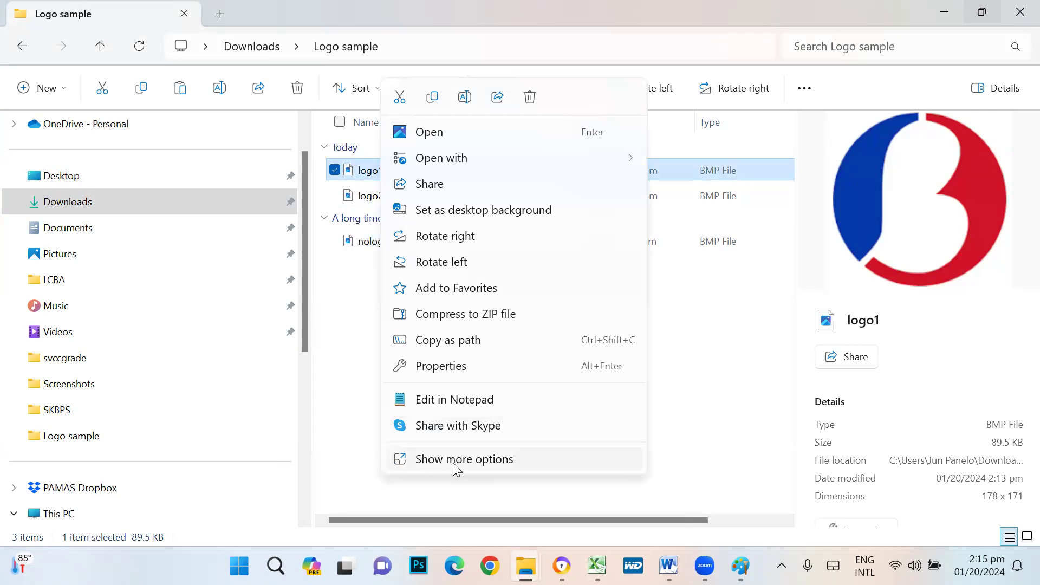
click(445, 367)
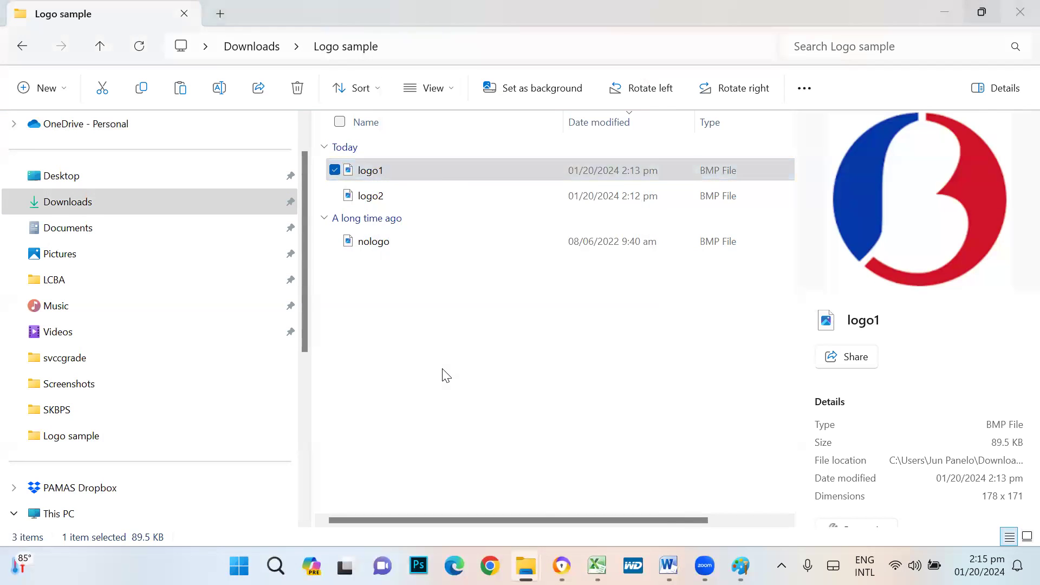
drag(473, 280, 638, 283)
key(ctrl+c)
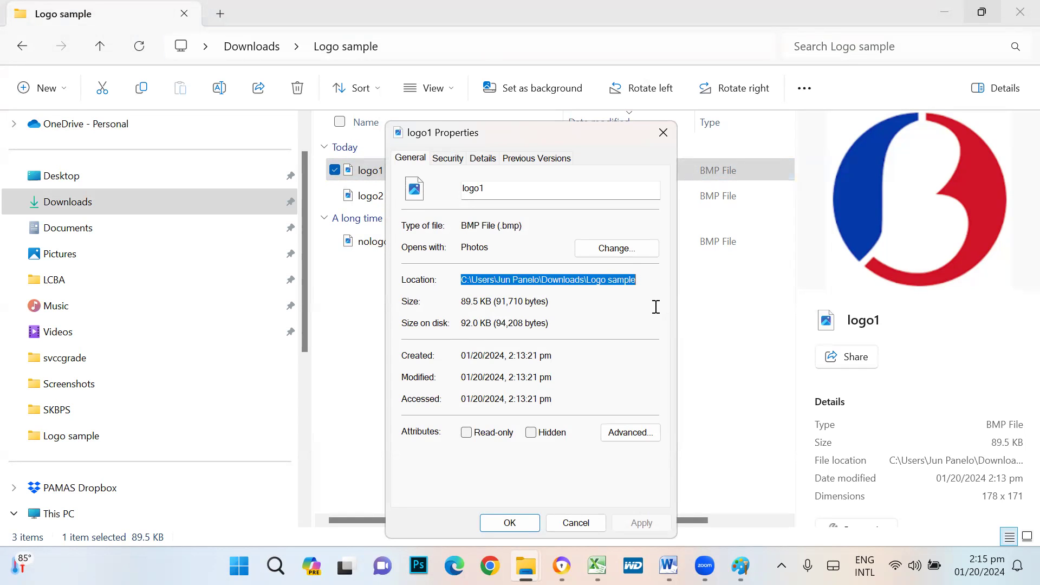
click(510, 522)
mouse_move(668, 565)
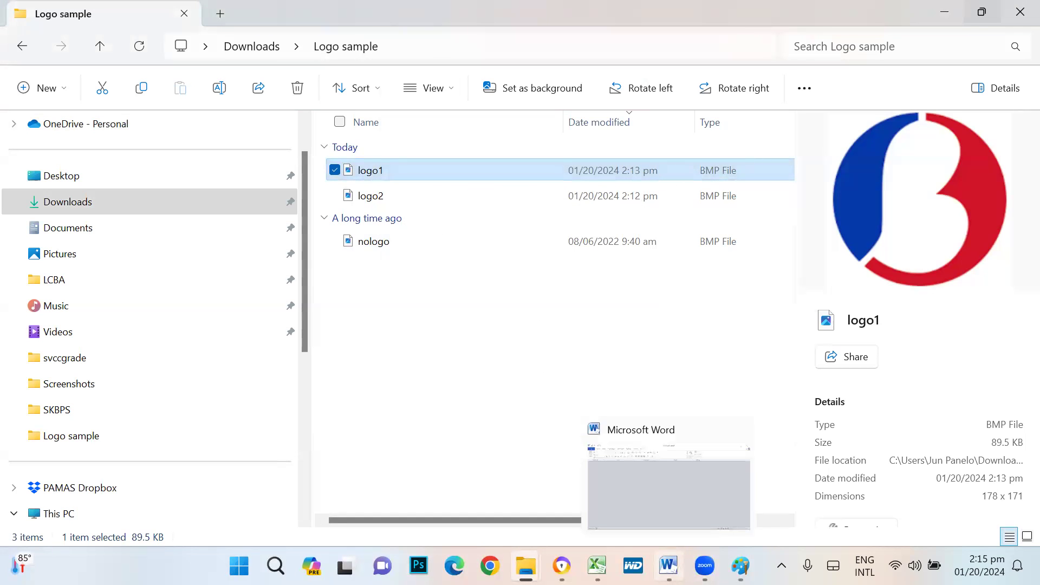
click(597, 565)
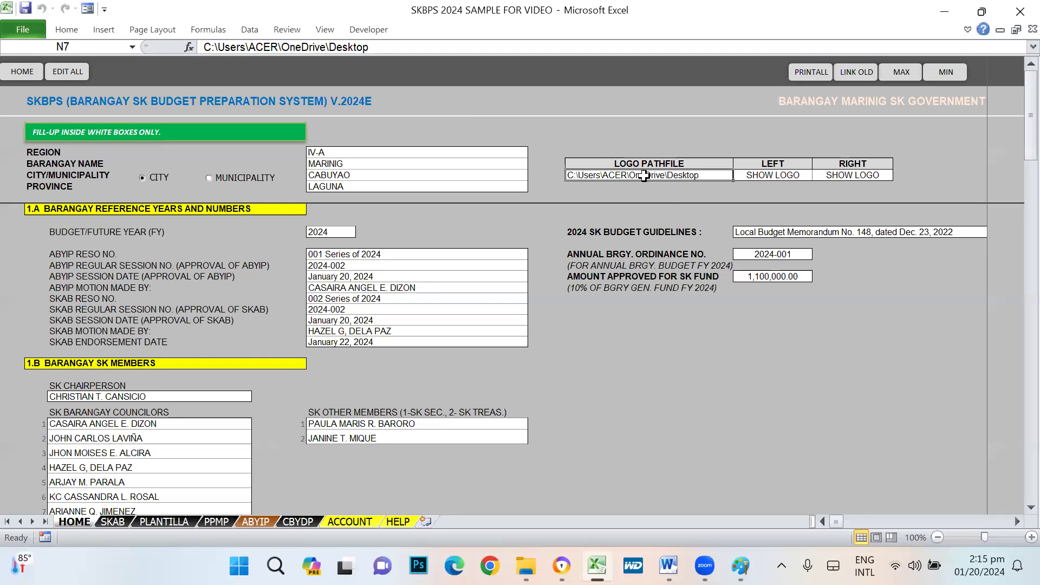
- Replace the N7 logo pathfile with the copied Logo sample location
drag(373, 47, 190, 48)
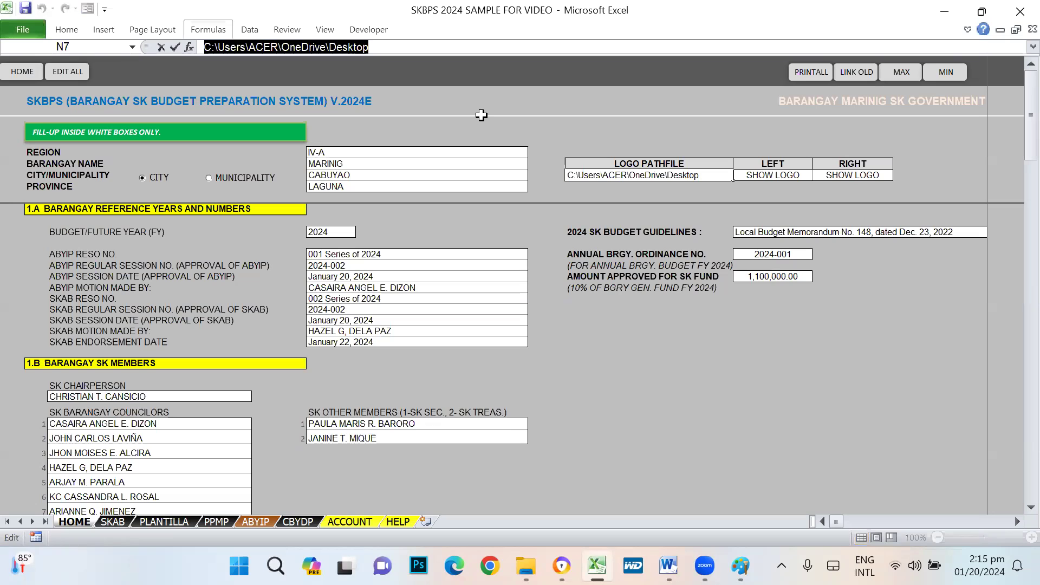
key(ctrl+v)
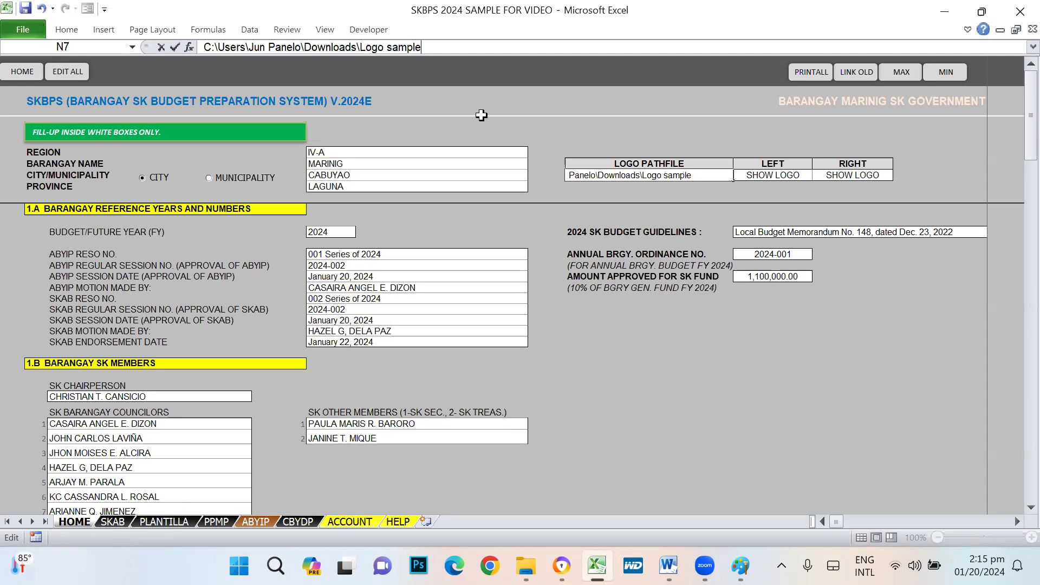
key(Return)
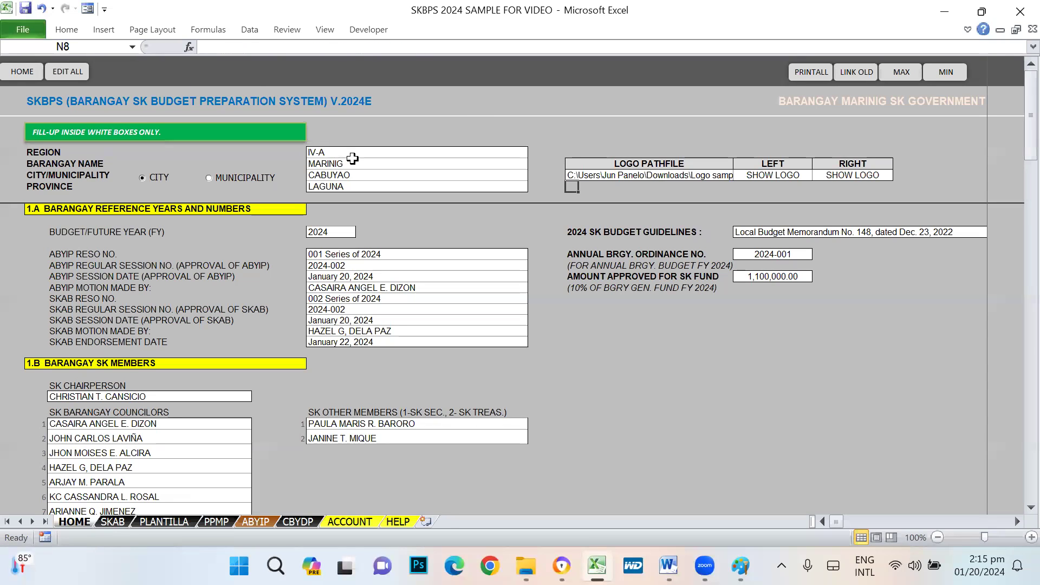
click(621, 177)
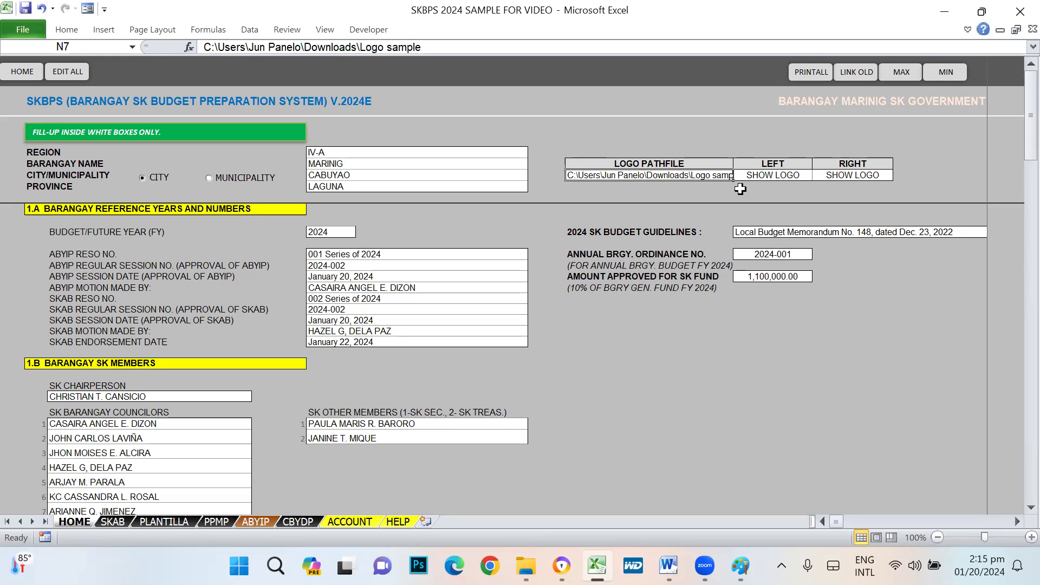
- Toggle the LEFT logo setting to NO LOGO and back to SHOW LOGO, dismissing run-time errors
click(788, 176)
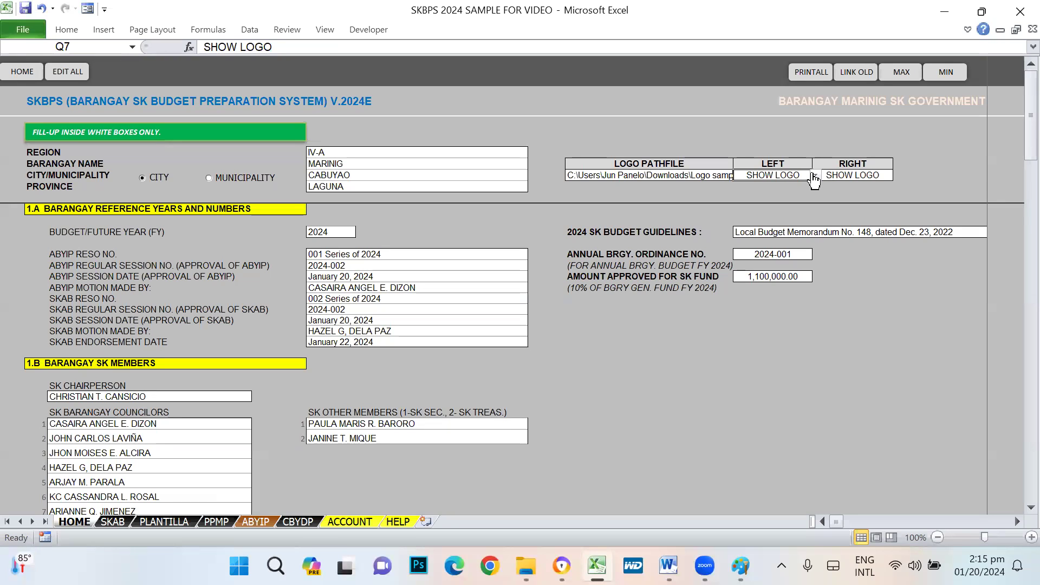
click(814, 177)
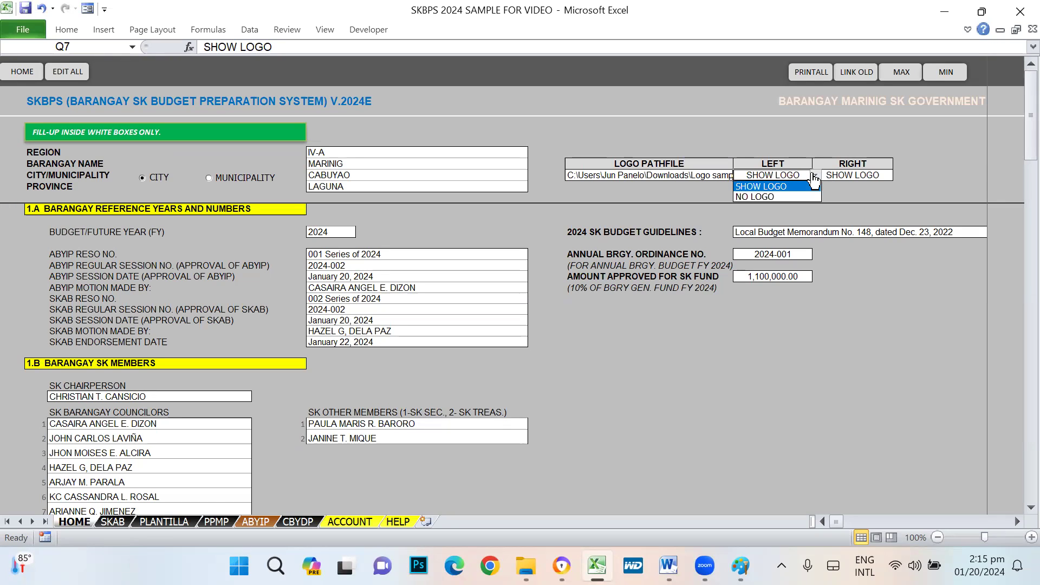
click(766, 197)
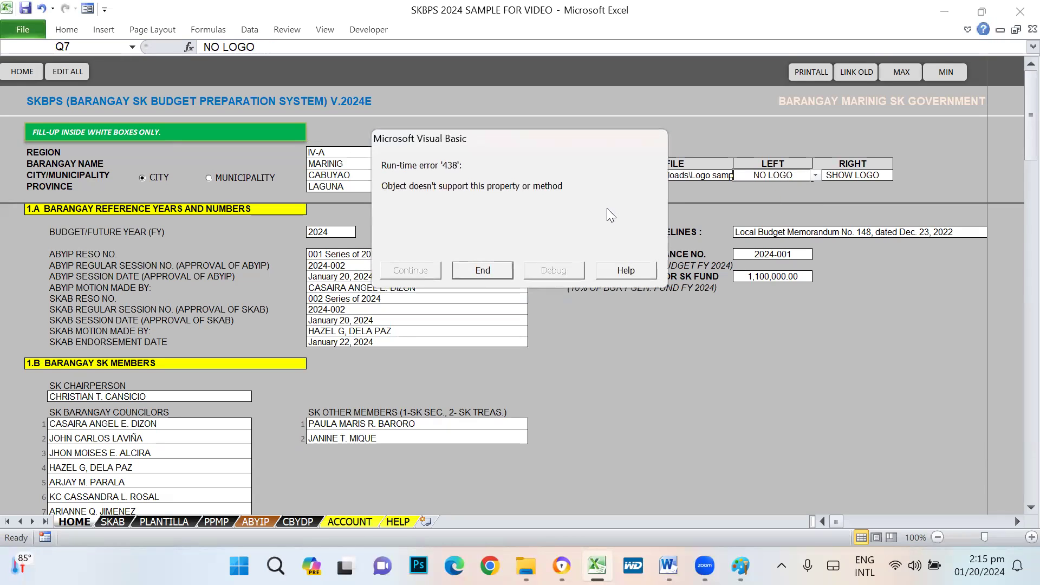
click(479, 273)
click(811, 178)
click(767, 187)
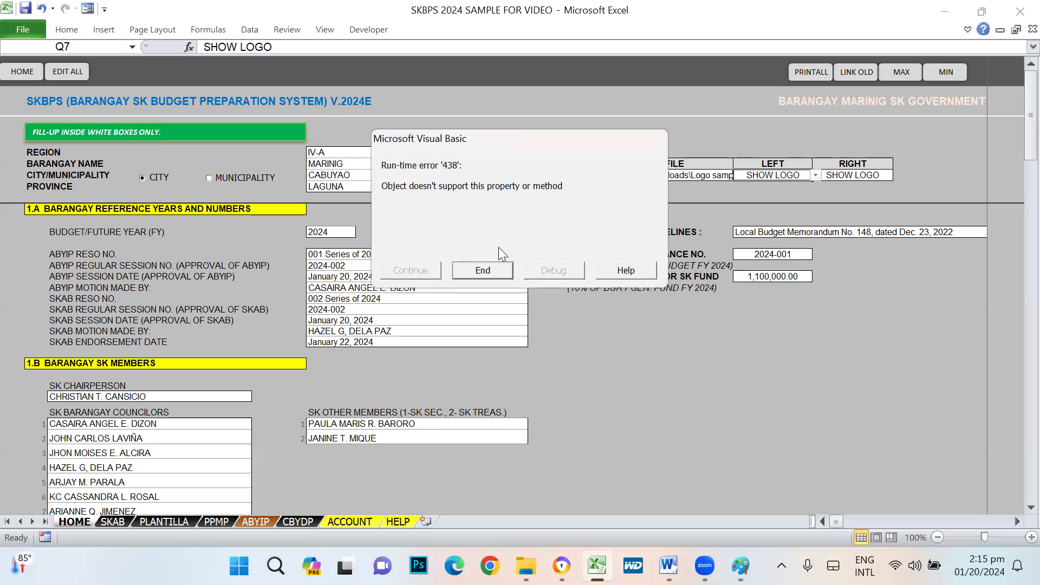
click(493, 270)
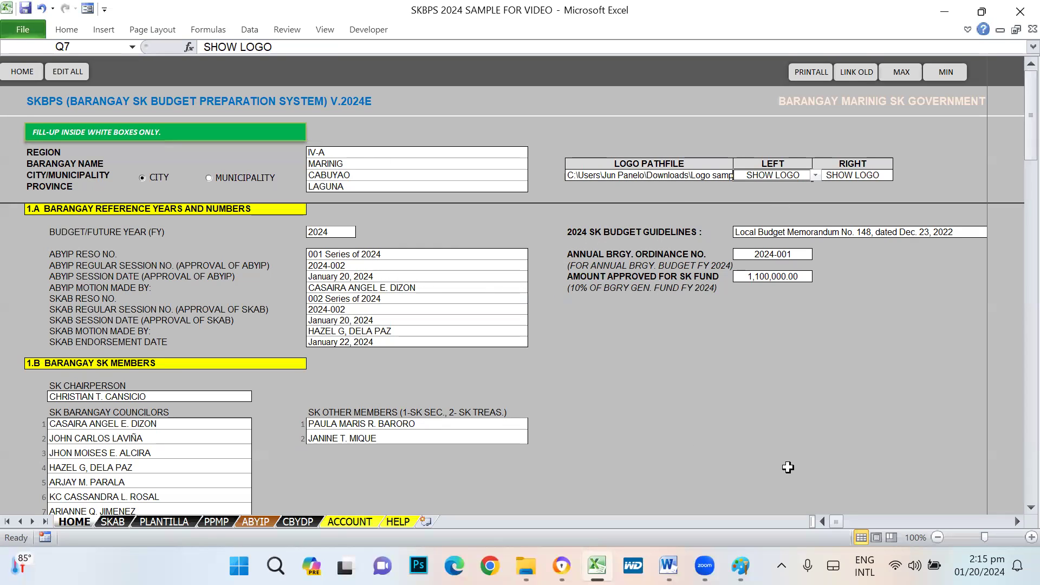
key(alt+Tab)
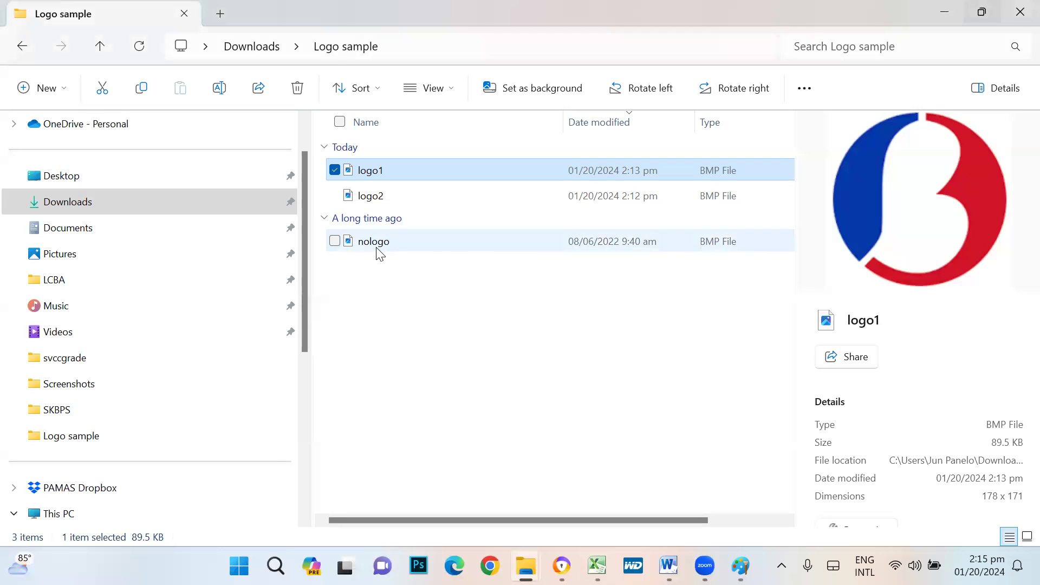
- Copy logo1's folder location again from Properties, then reselect cell N7 in Excel
click(371, 197)
click(368, 170)
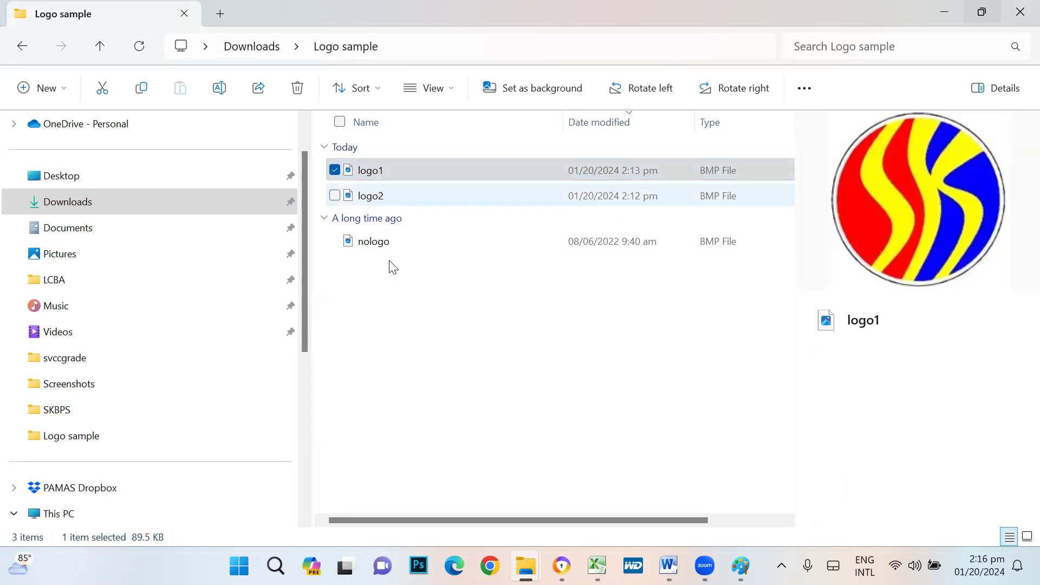
key(shift+F10)
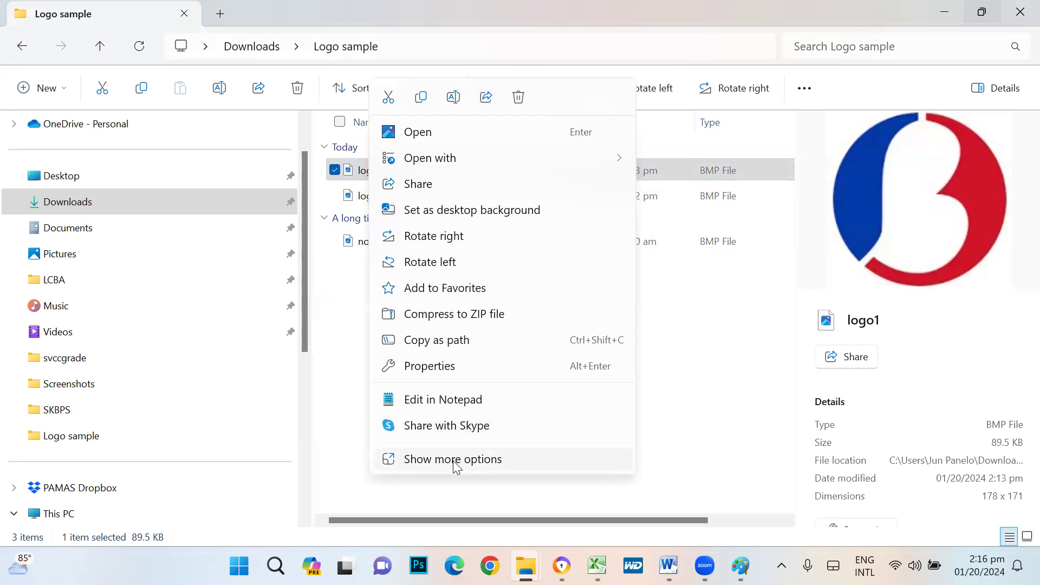
click(448, 366)
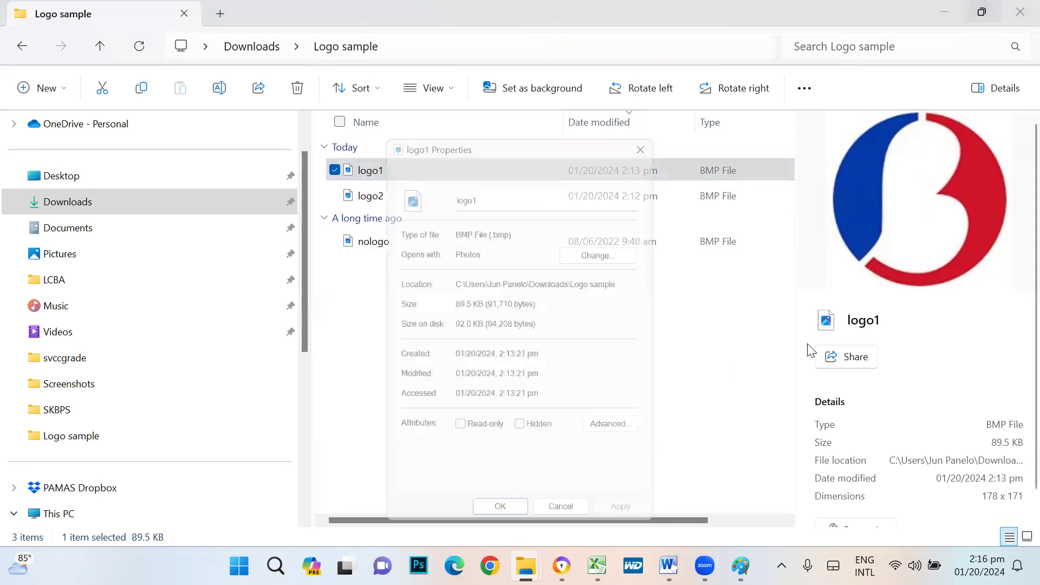
drag(451, 283, 702, 285)
key(ctrl+c)
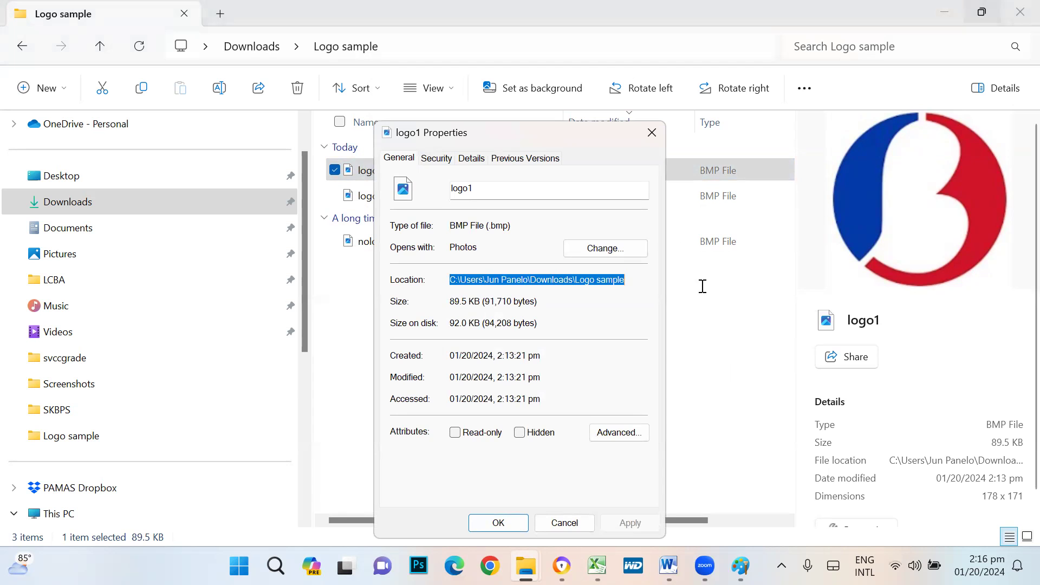
key(alt+Tab)
key(alt+Tab)
click(514, 518)
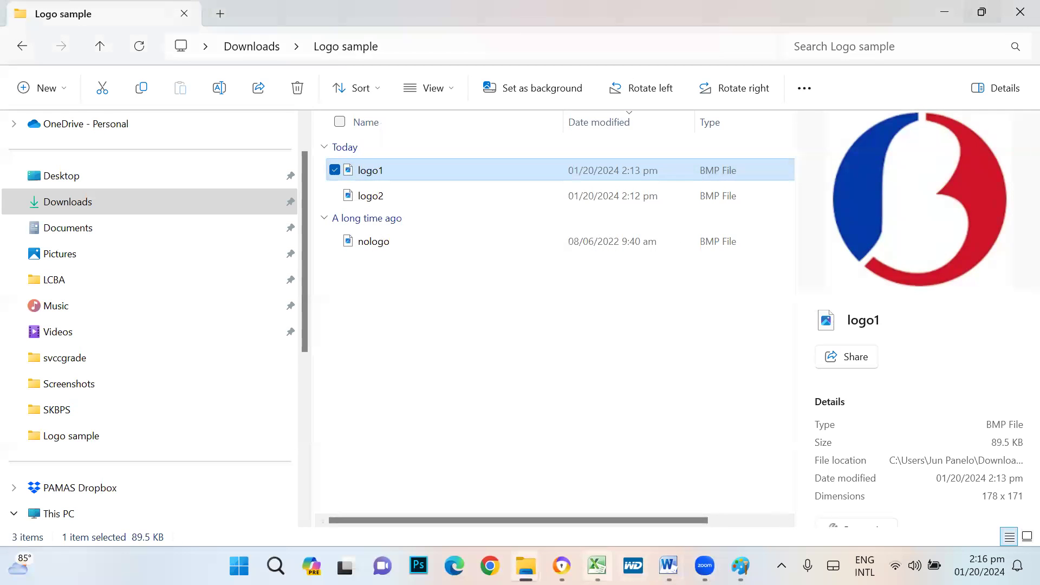
click(602, 565)
click(676, 176)
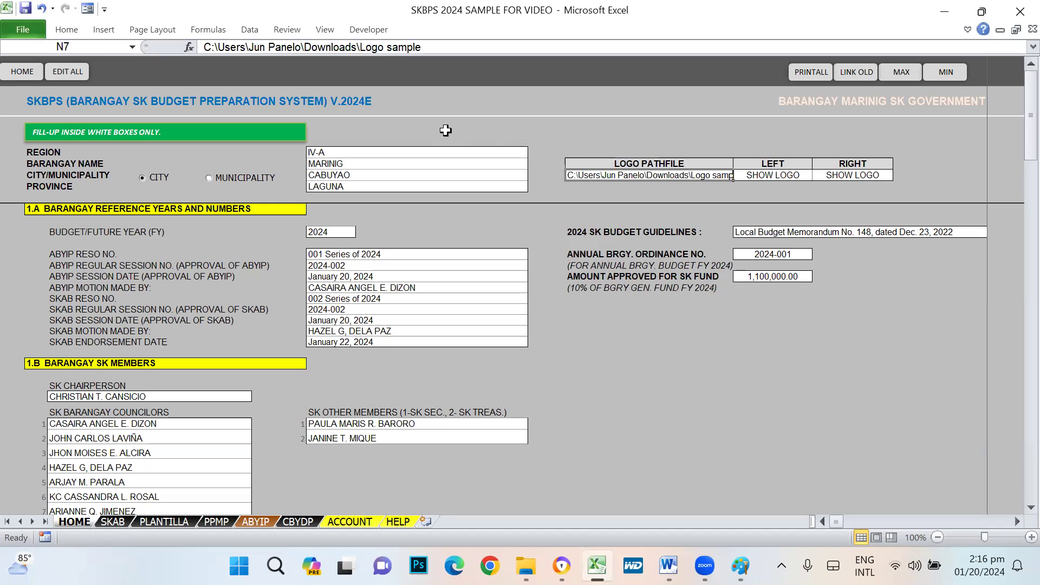
drag(423, 48, 204, 47)
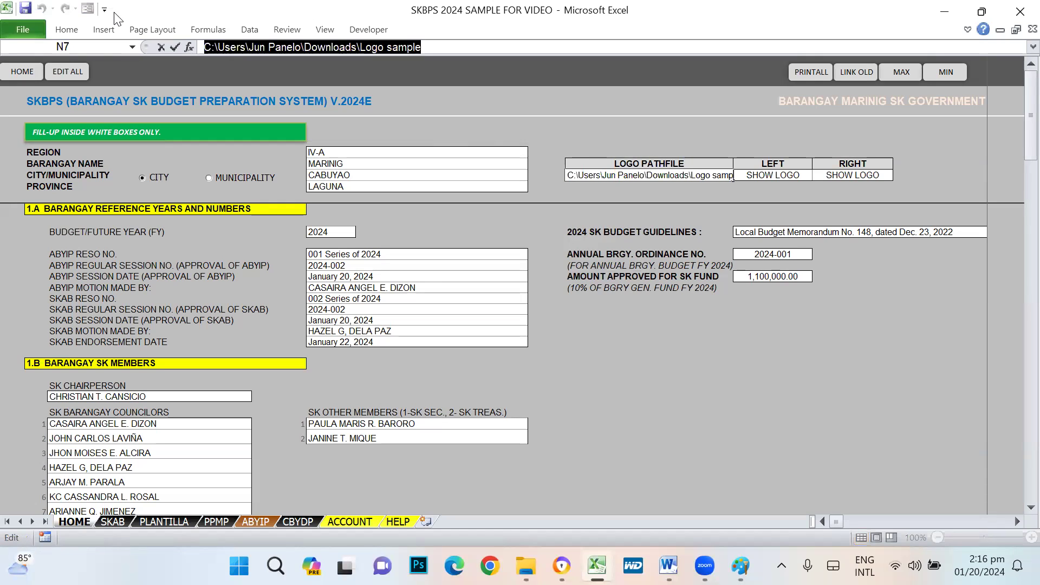
key(ctrl+v)
key(Return)
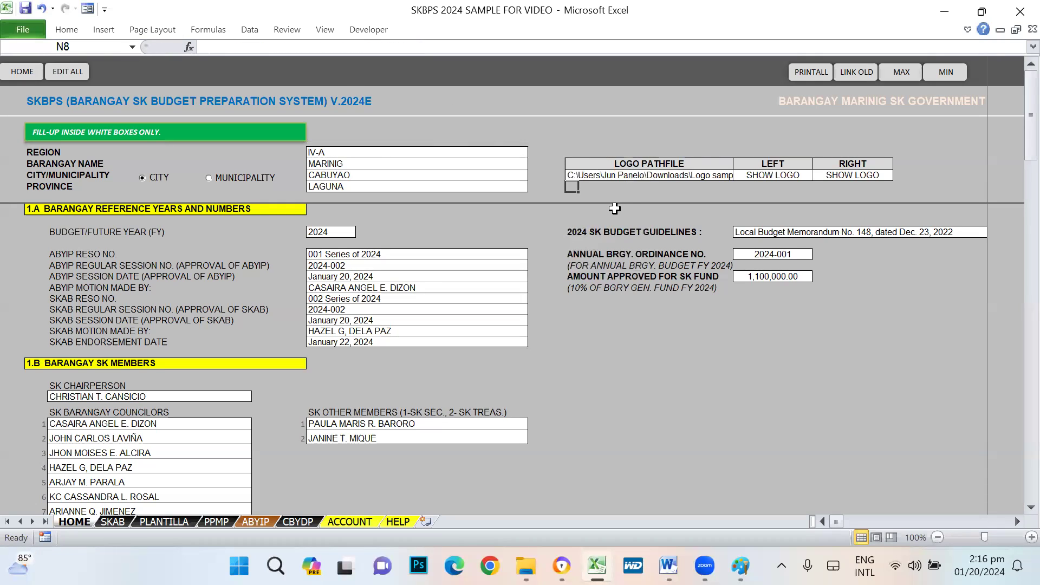
click(761, 175)
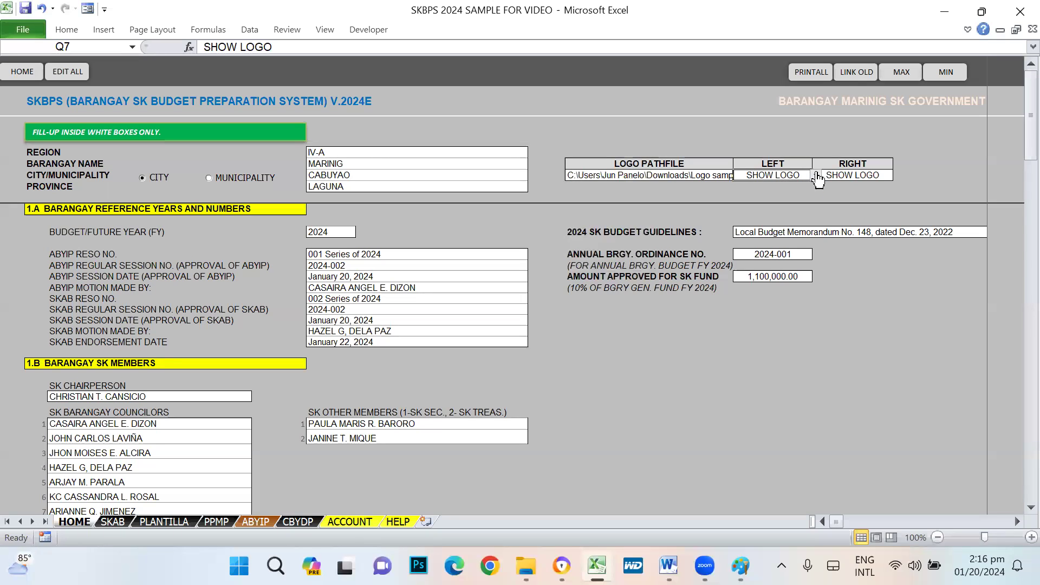
click(815, 175)
click(780, 197)
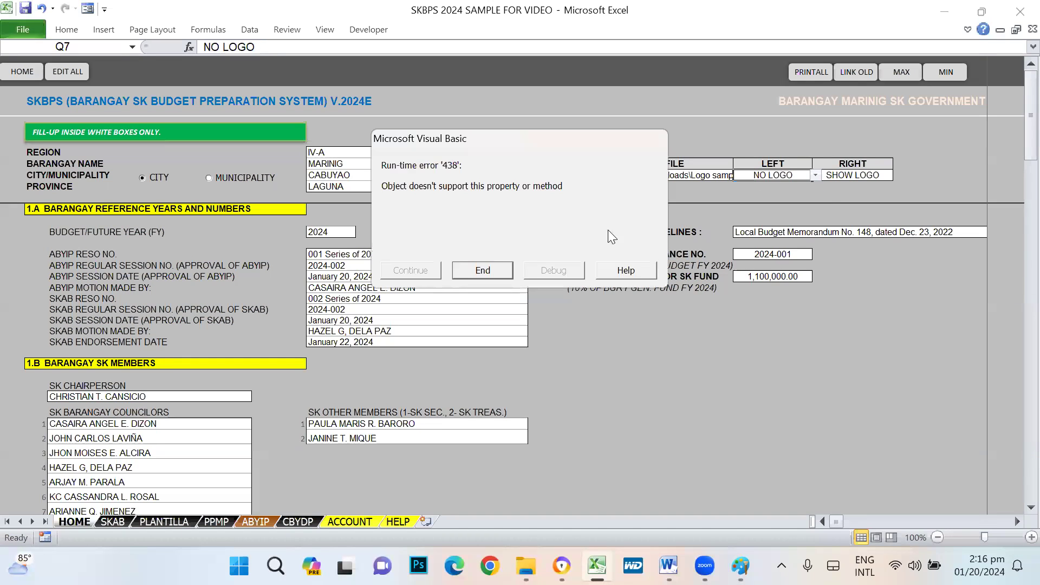
click(494, 268)
click(815, 176)
click(774, 185)
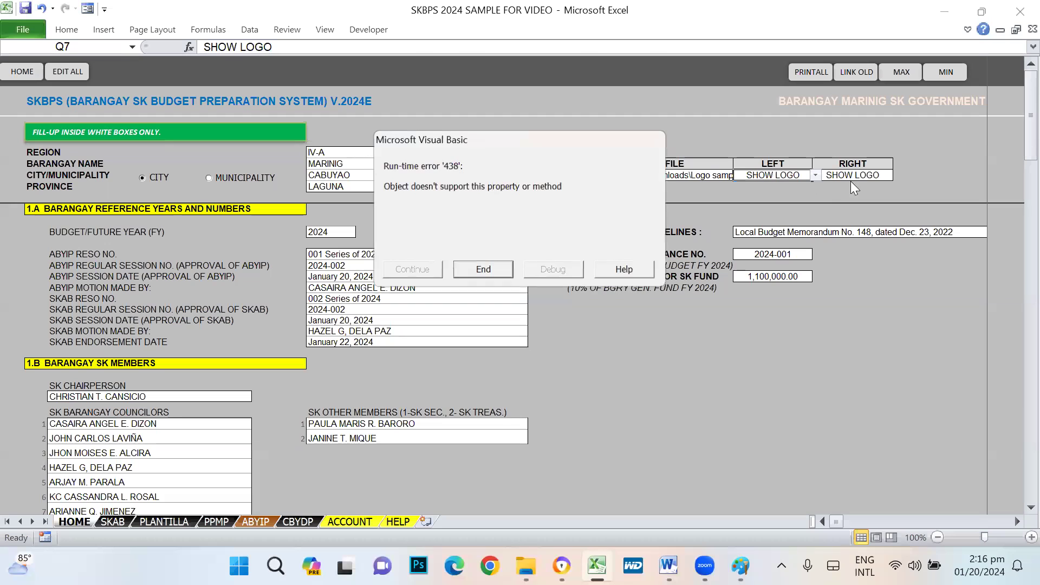
click(489, 273)
click(861, 175)
click(897, 176)
click(898, 177)
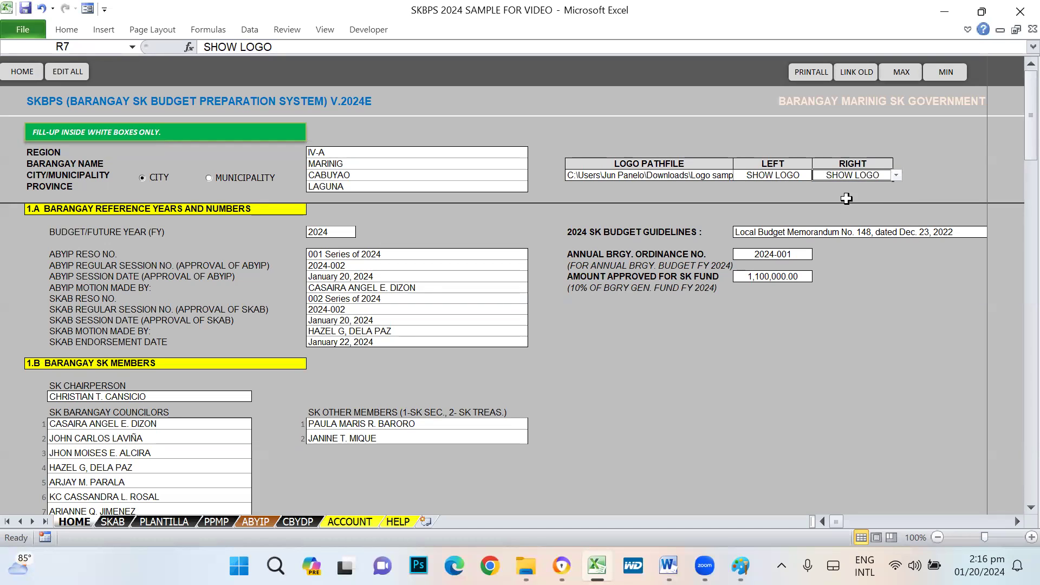
click(896, 175)
click(875, 197)
click(897, 175)
click(872, 187)
click(815, 76)
click(631, 341)
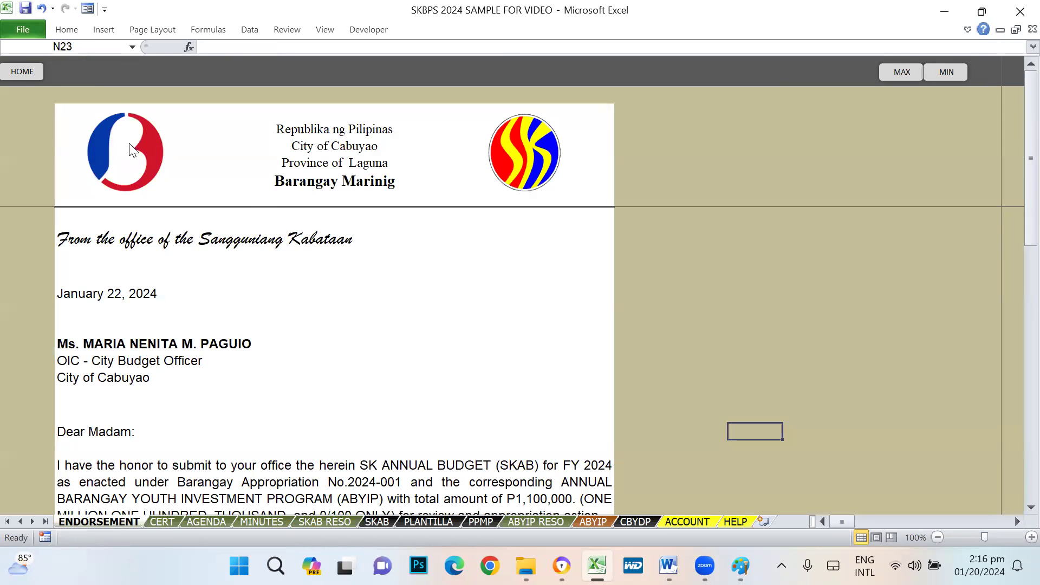
click(163, 522)
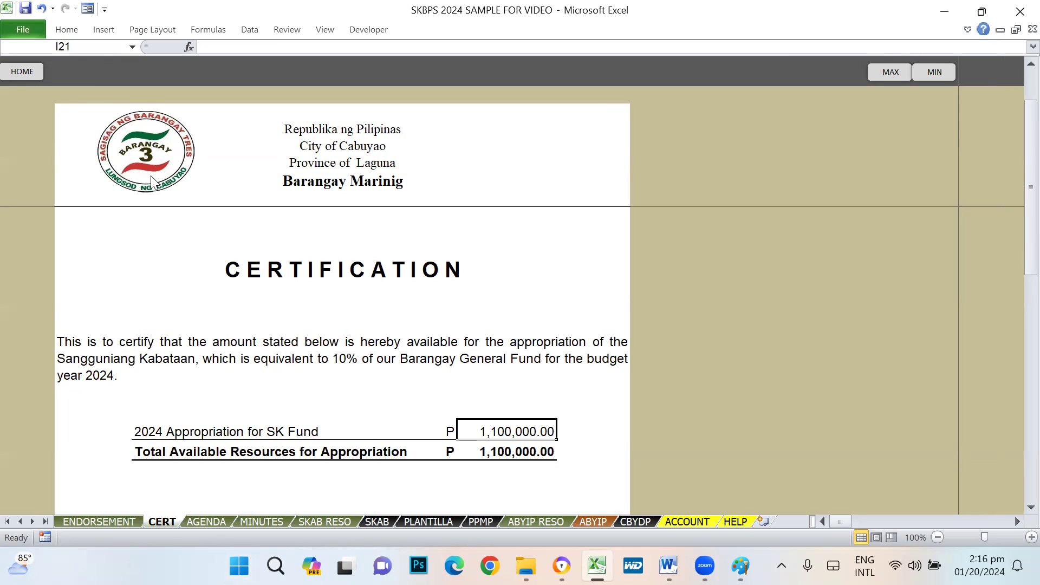
click(206, 522)
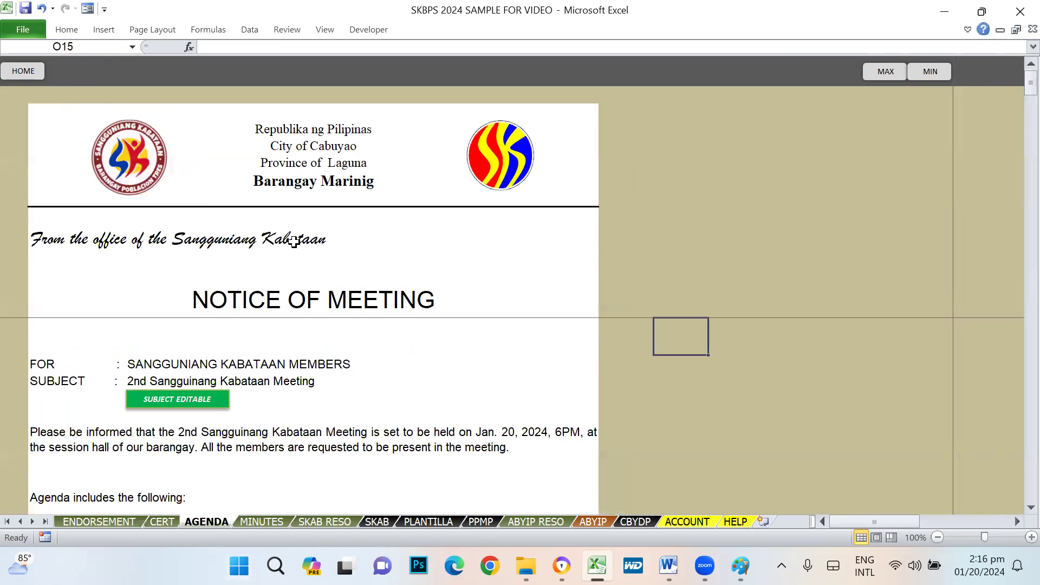
click(265, 521)
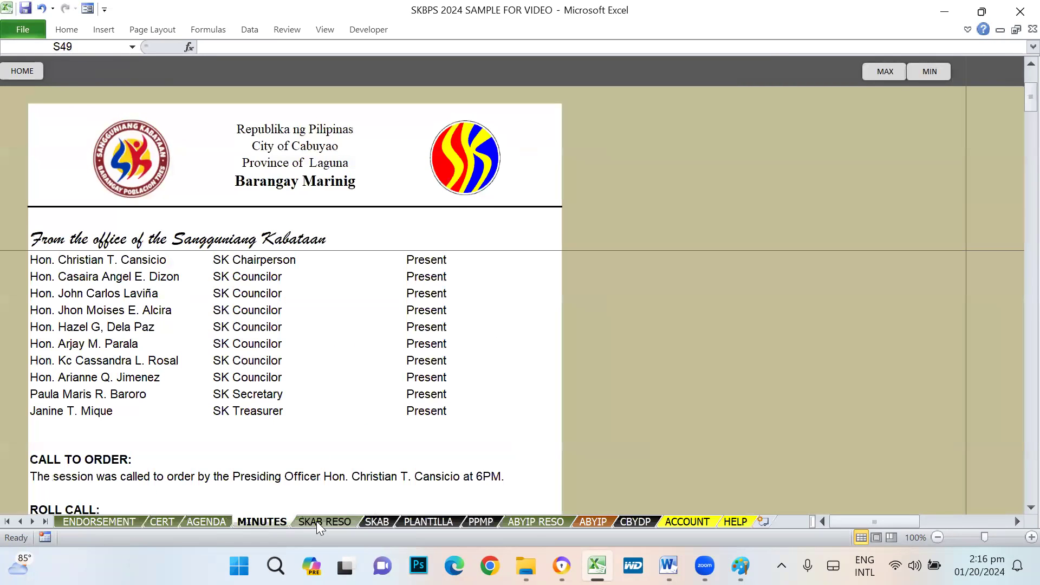
click(318, 522)
click(379, 522)
click(394, 521)
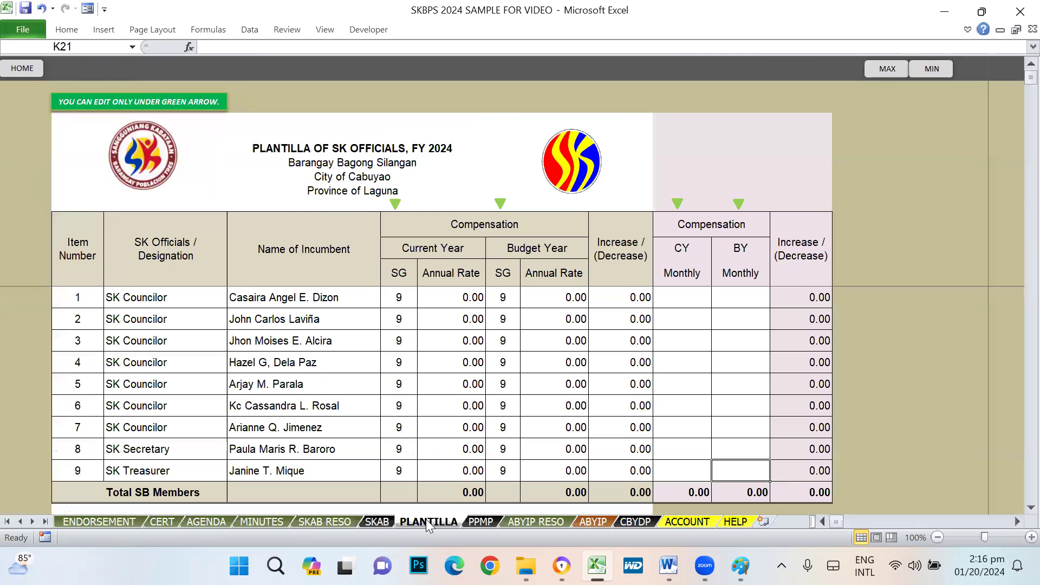
click(100, 526)
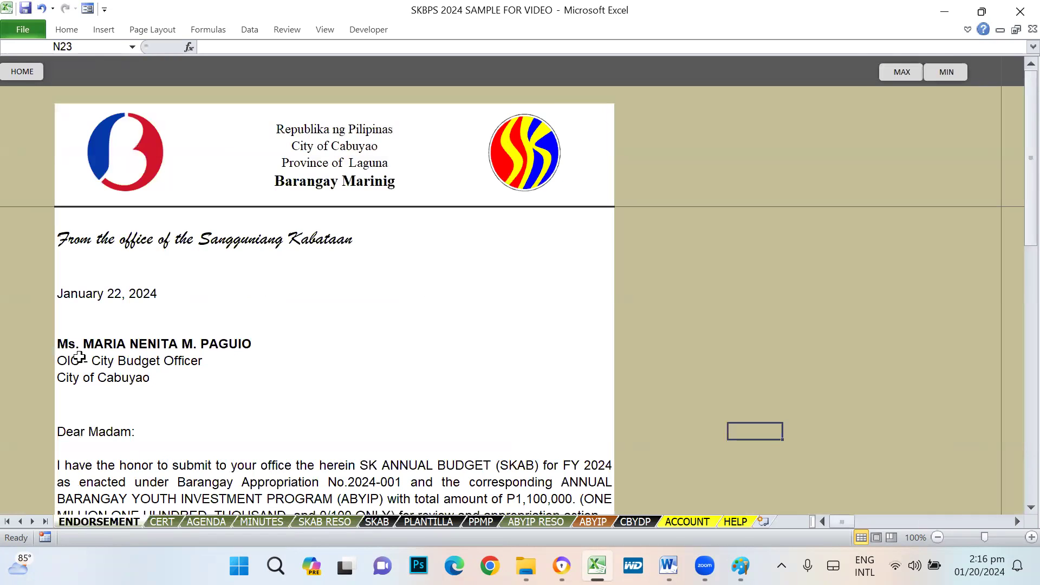
click(22, 76)
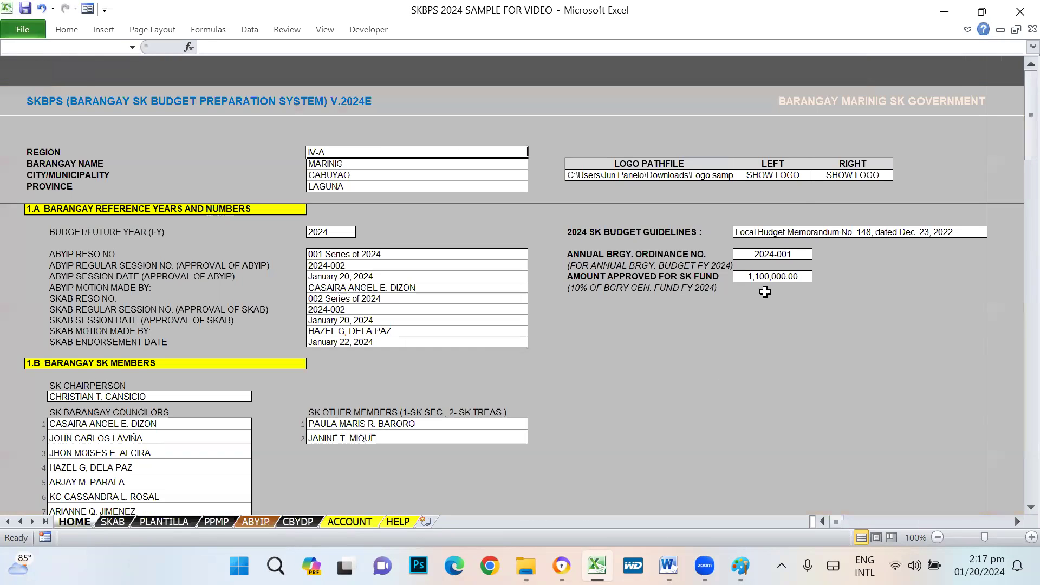
click(772, 176)
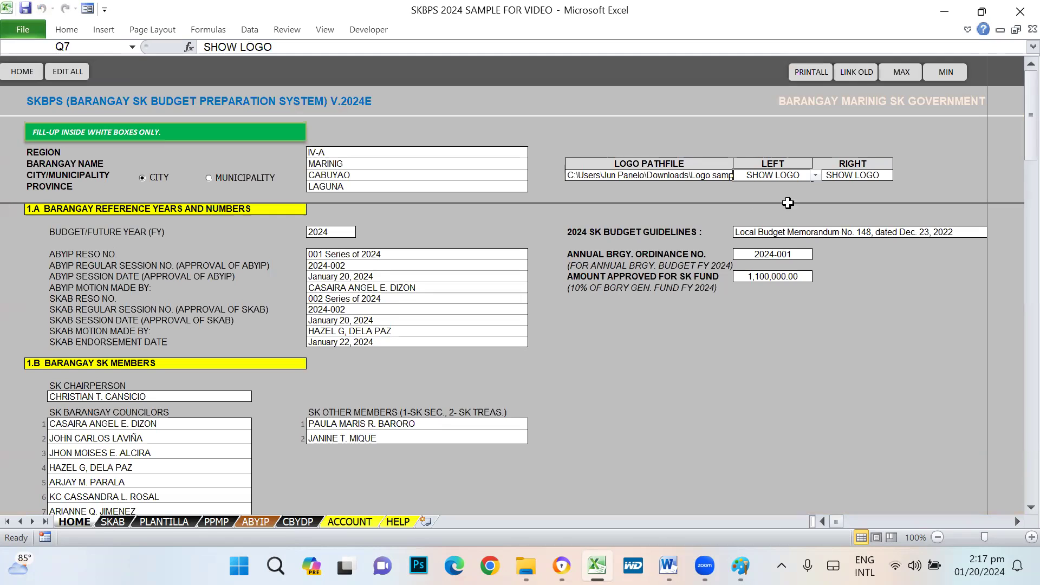
- Unlock all sheets with EDIT ALL and the editing password
click(61, 76)
text(****)
key(Return)
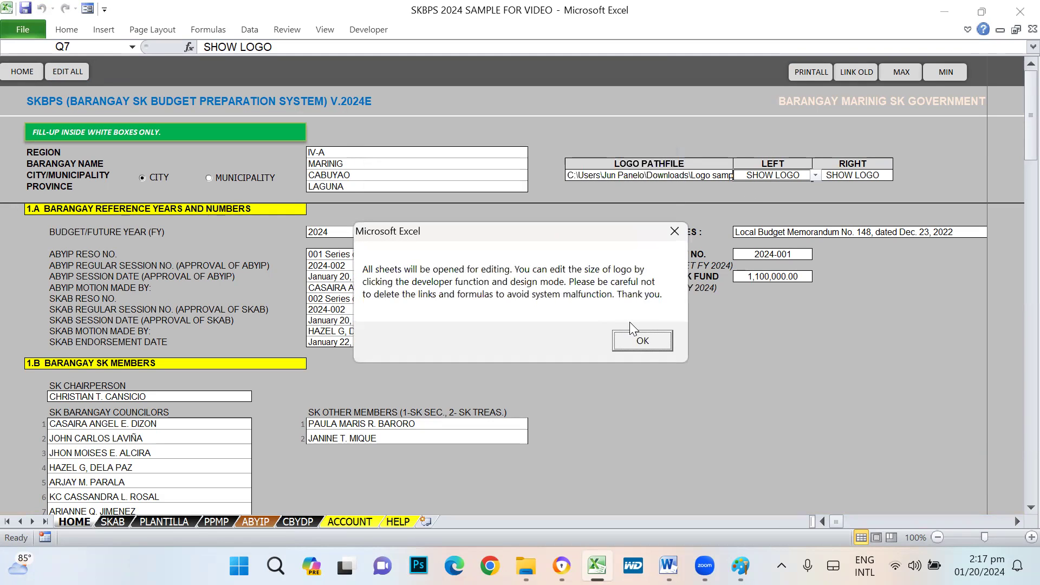
click(643, 343)
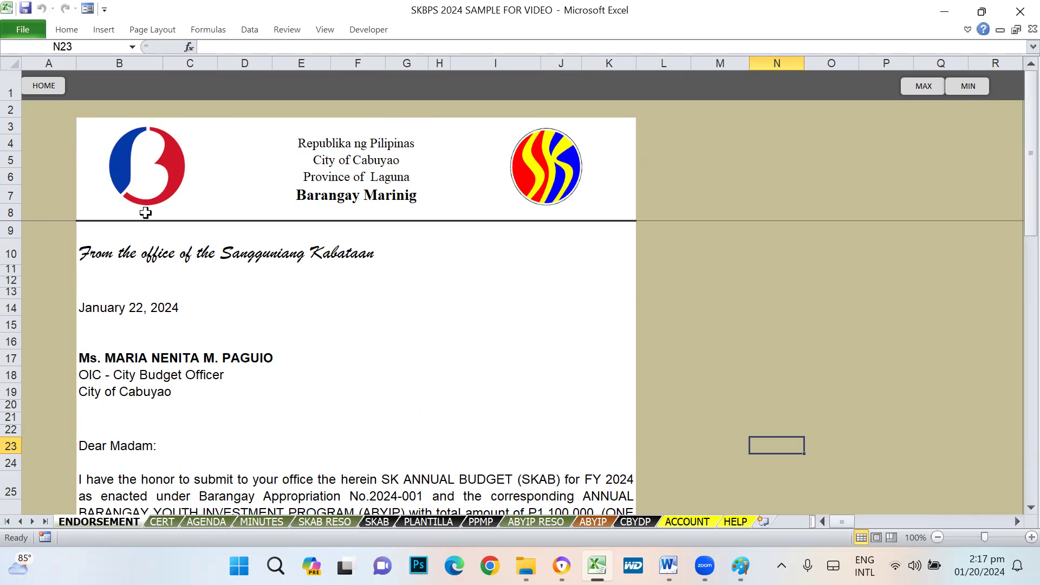
- Inspect the formulas behind the ENDORSEMENT letter's cells, including B17 and G13
click(197, 348)
click(186, 418)
click(136, 382)
click(119, 360)
click(370, 417)
click(558, 360)
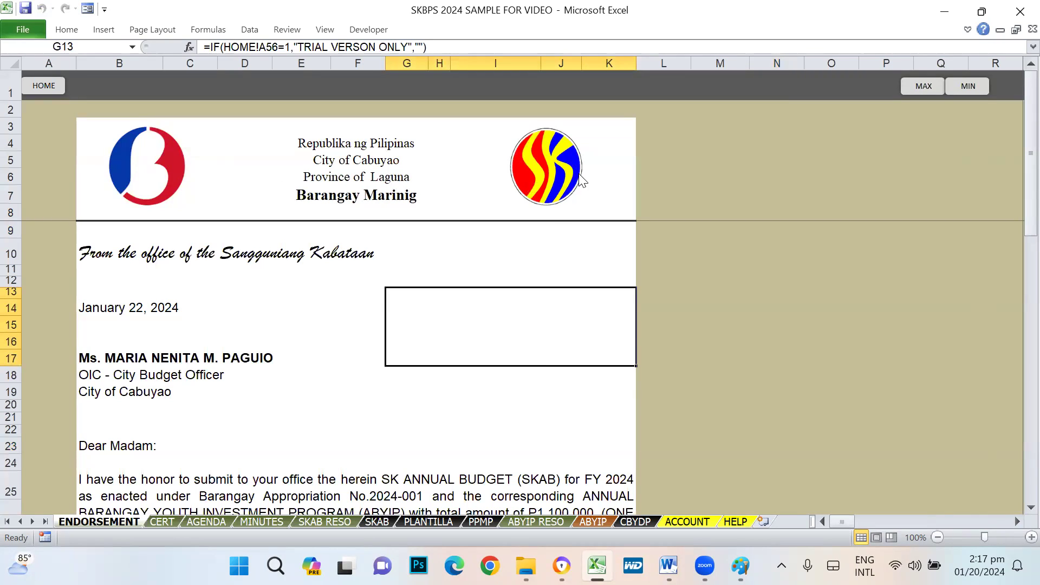
click(706, 195)
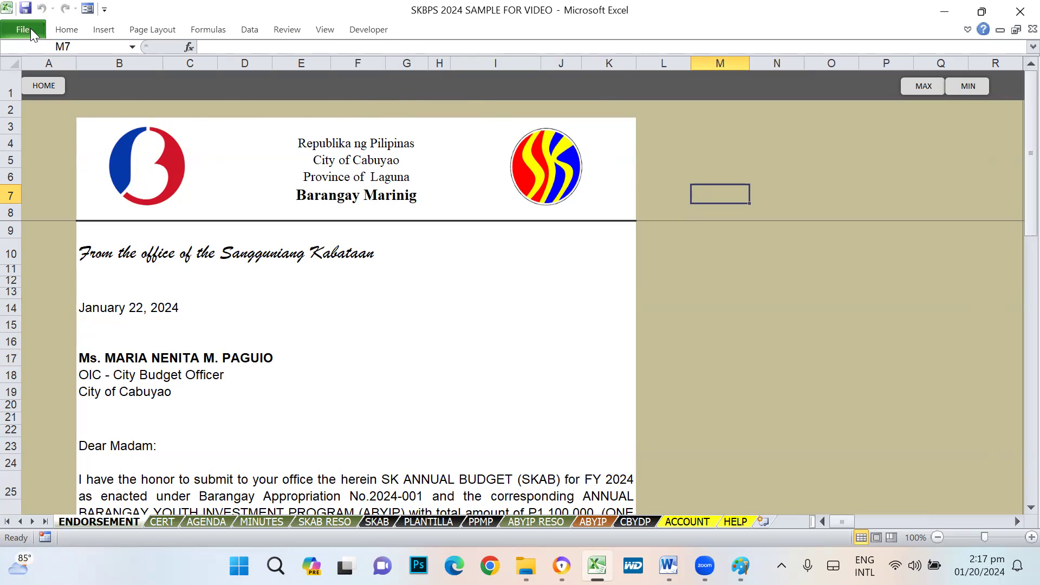
click(30, 28)
click(34, 299)
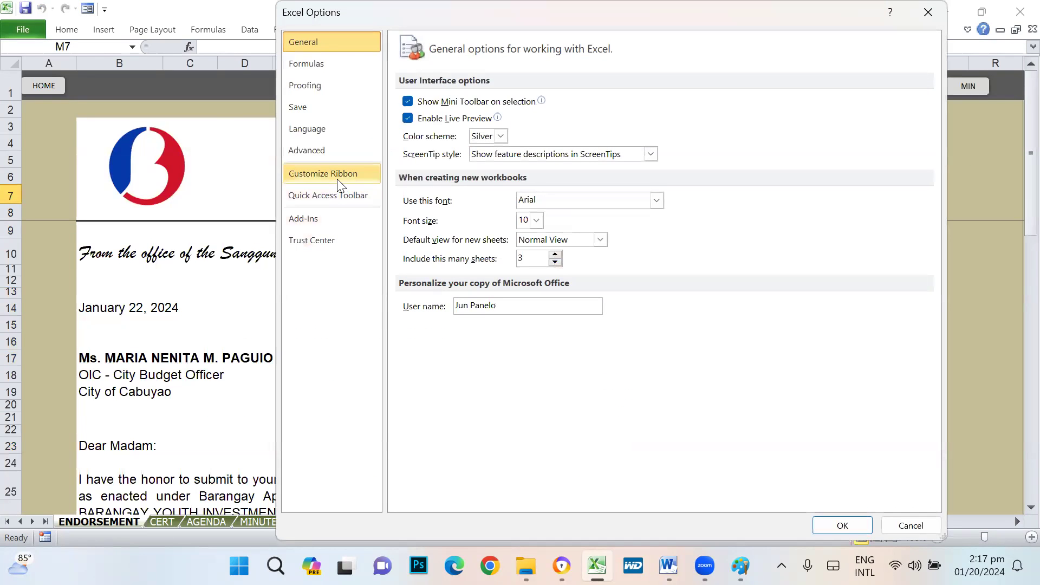
click(340, 181)
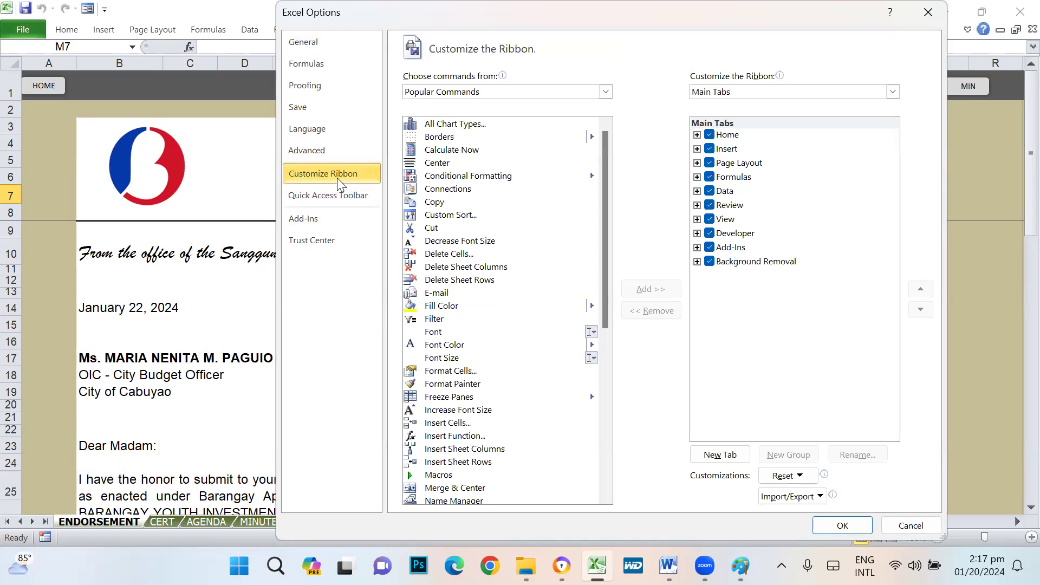
click(709, 235)
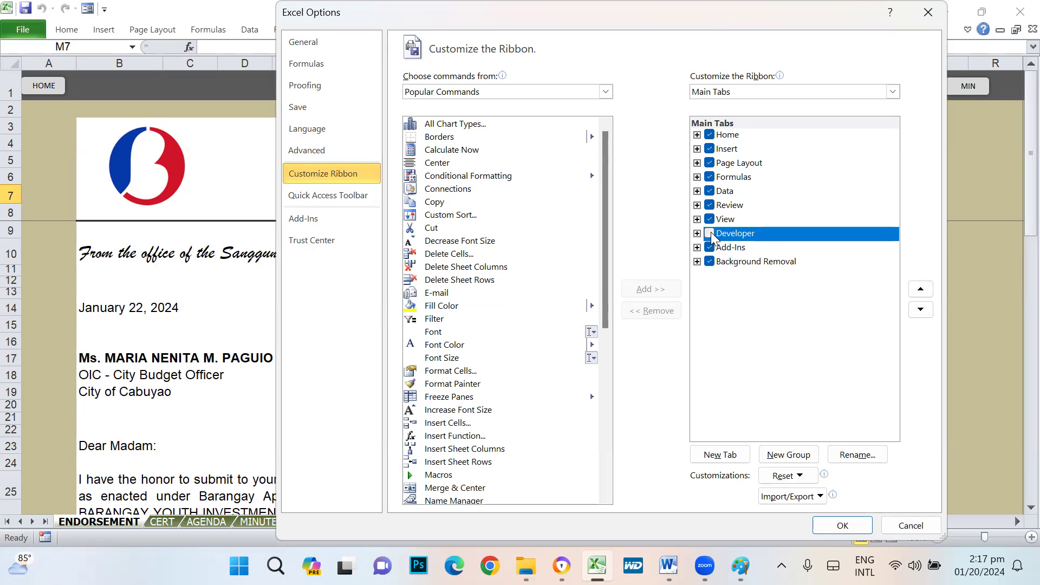
click(709, 234)
click(842, 525)
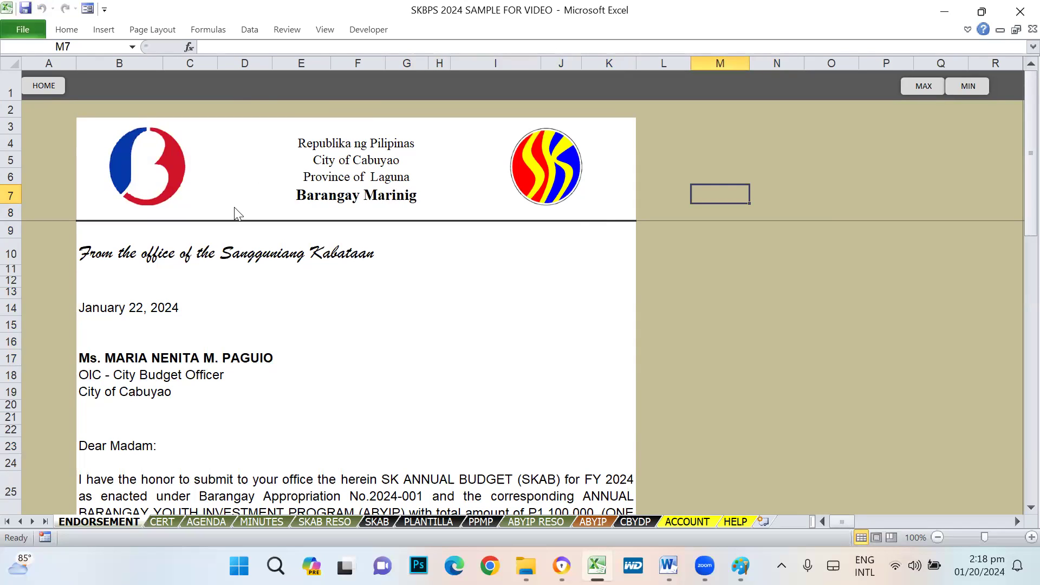
- Inspect B18, then delete and restore the budget paragraph in B25
click(131, 370)
scroll(420, 406, down, 2)
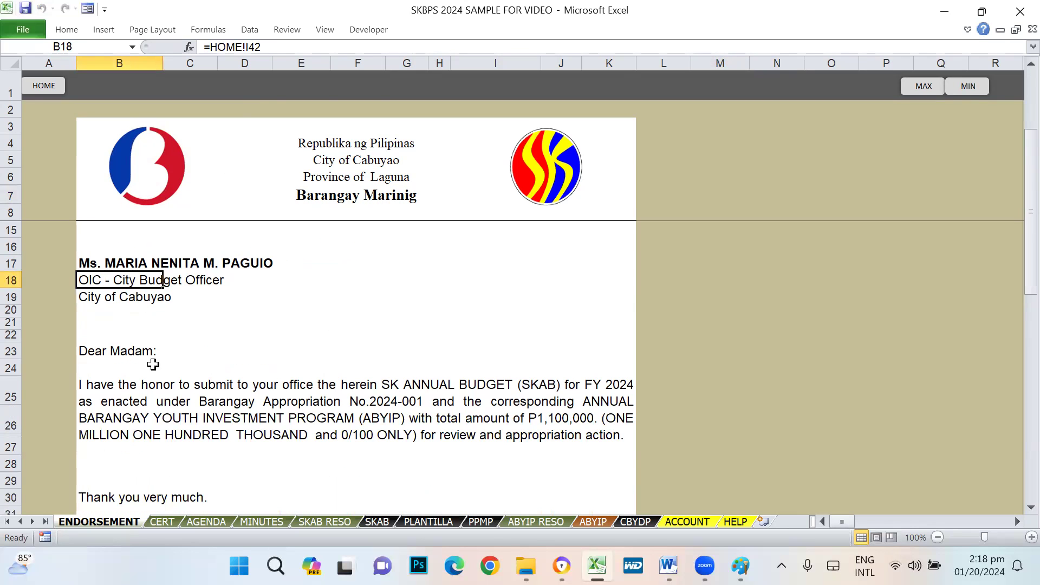
drag(152, 364, 448, 441)
click(288, 387)
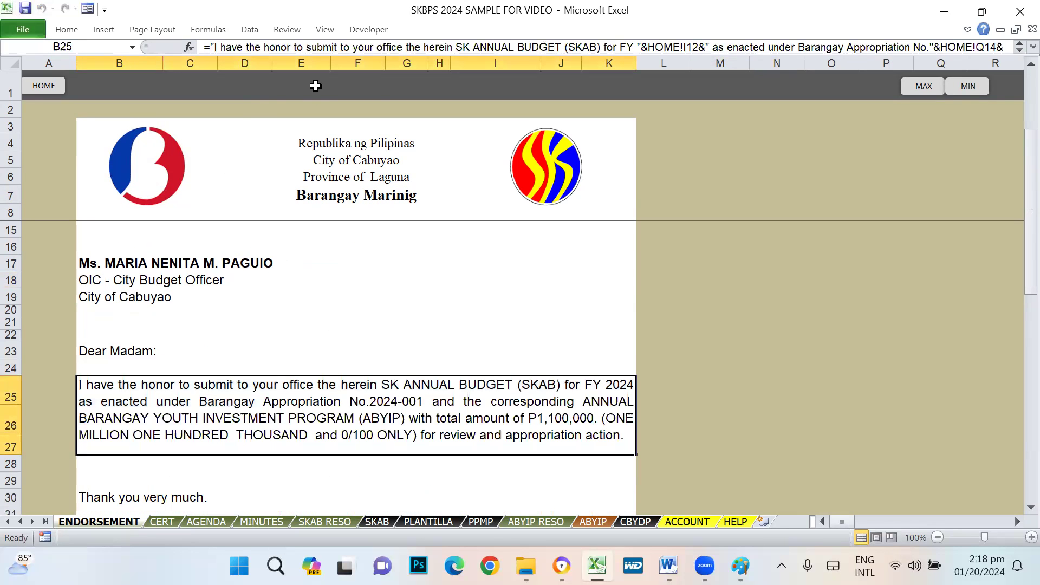
key(Delete)
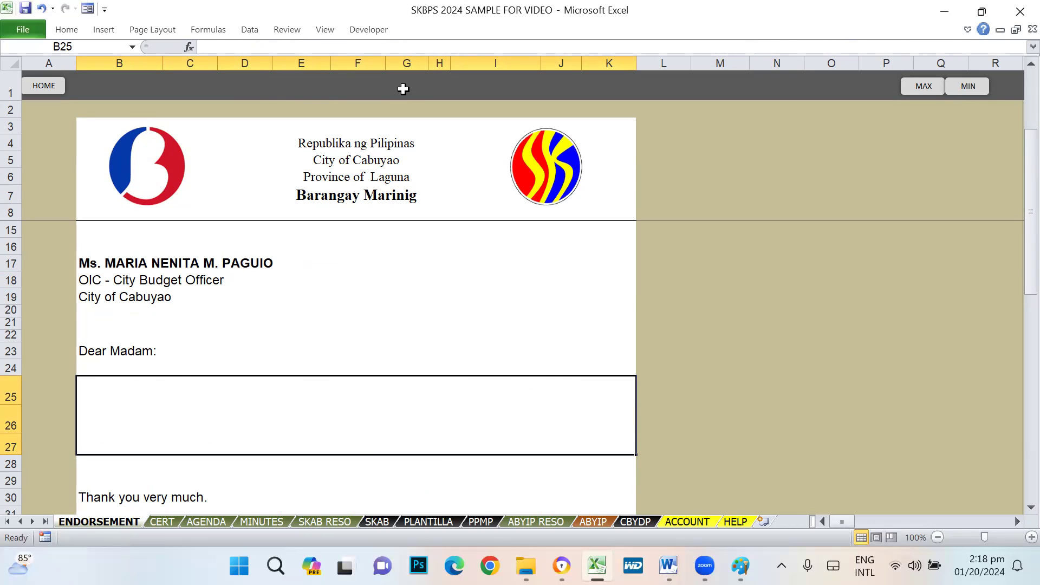
key(ctrl+z)
click(732, 310)
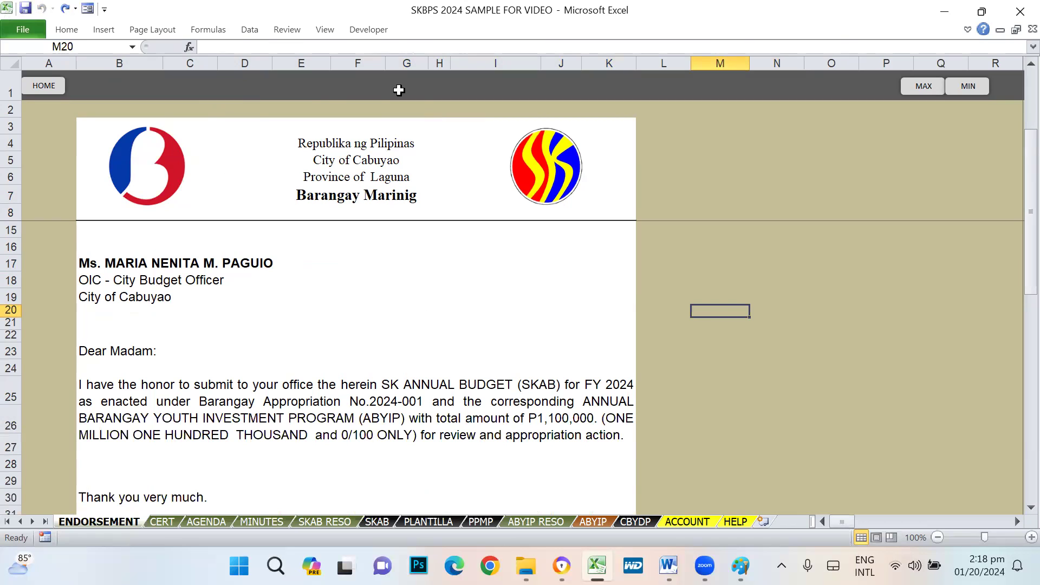
- In Design Mode, move the barangay logo right and the SK logo left toward the header text
click(368, 29)
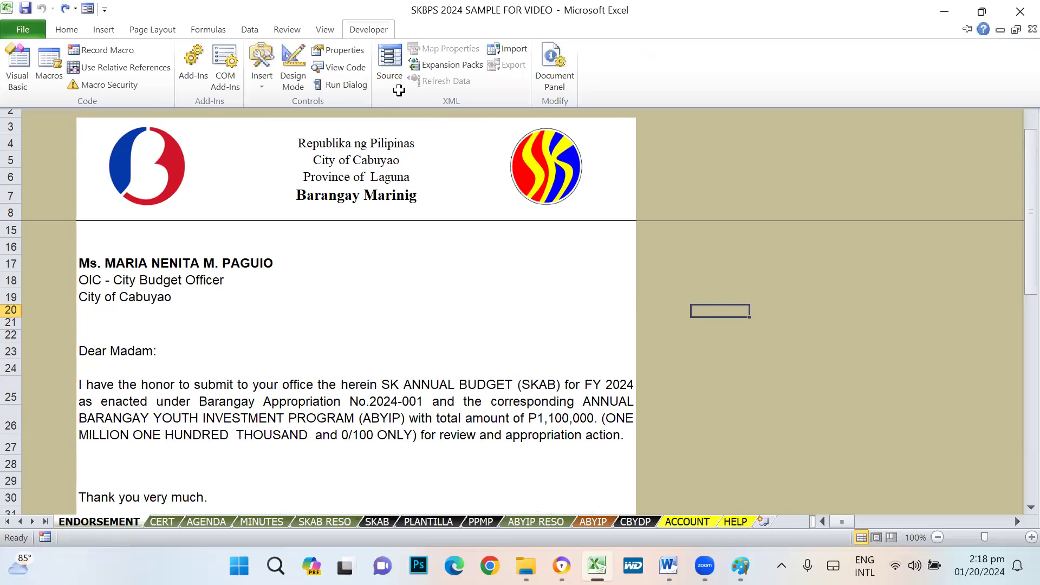
click(296, 73)
mouse_move(171, 166)
mouse_down()
mouse_move(273, 194)
mouse_move(199, 157)
mouse_move(168, 162)
mouse_up()
drag(574, 169, 554, 169)
drag(159, 161, 174, 166)
click(543, 173)
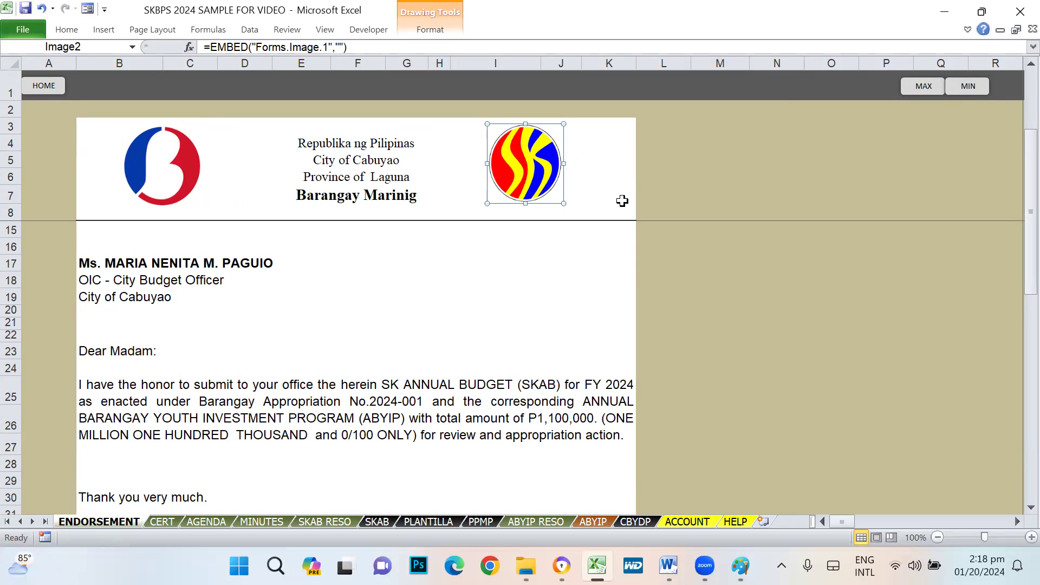
click(723, 233)
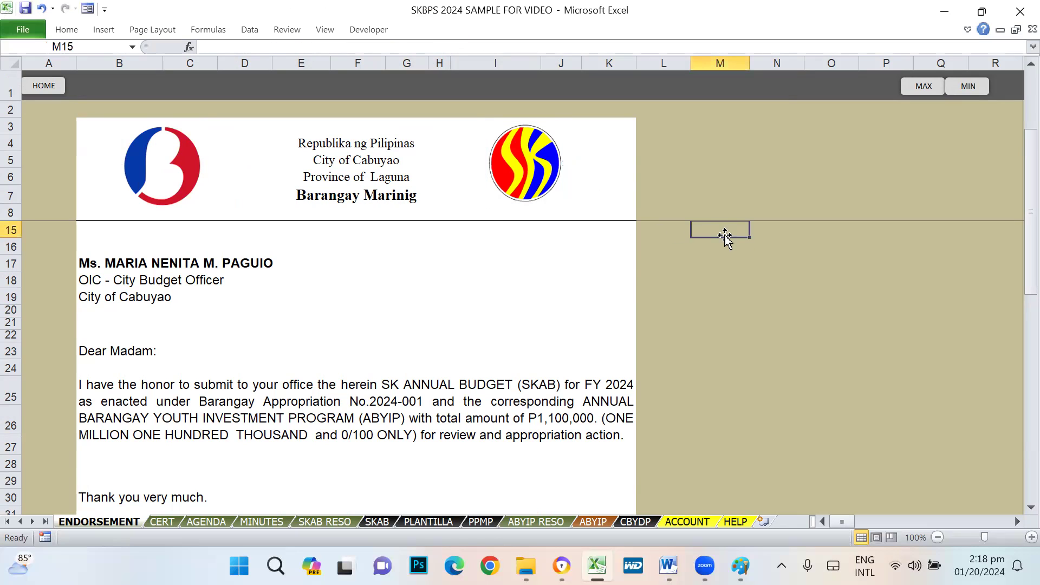
click(160, 174)
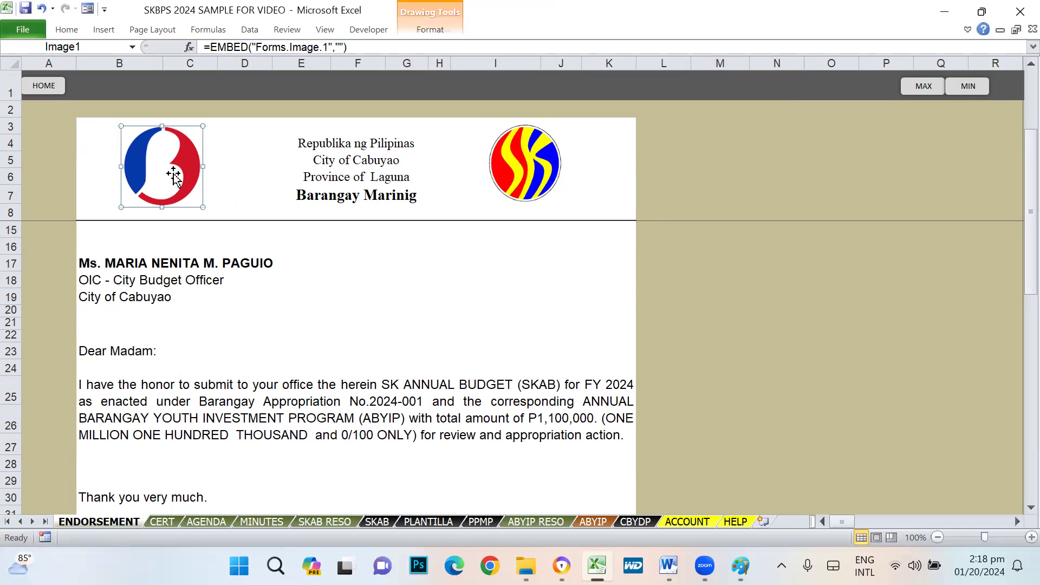
- Select cell B6 and start inserting a picture
click(312, 176)
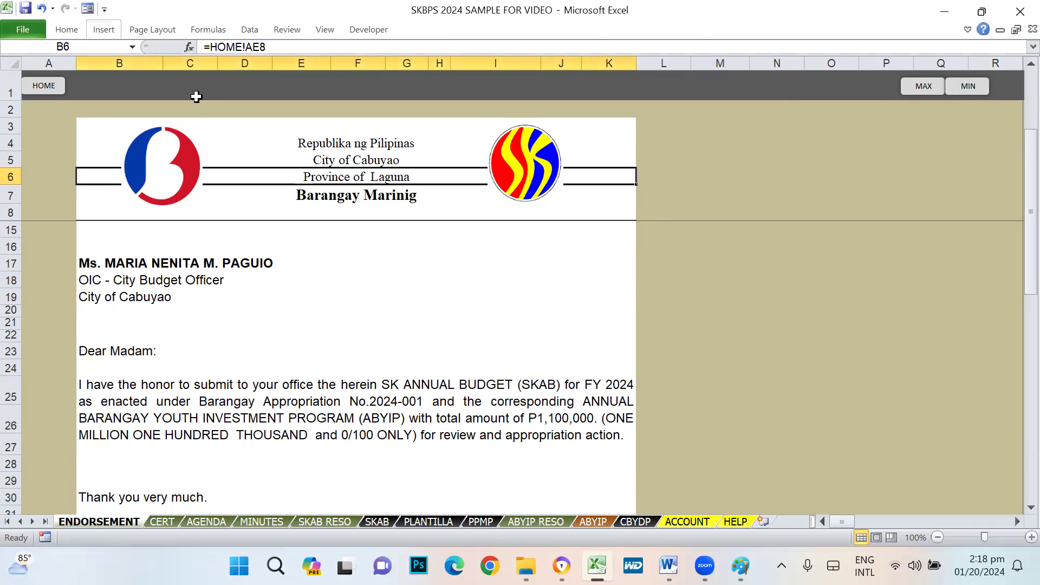
click(103, 29)
click(103, 61)
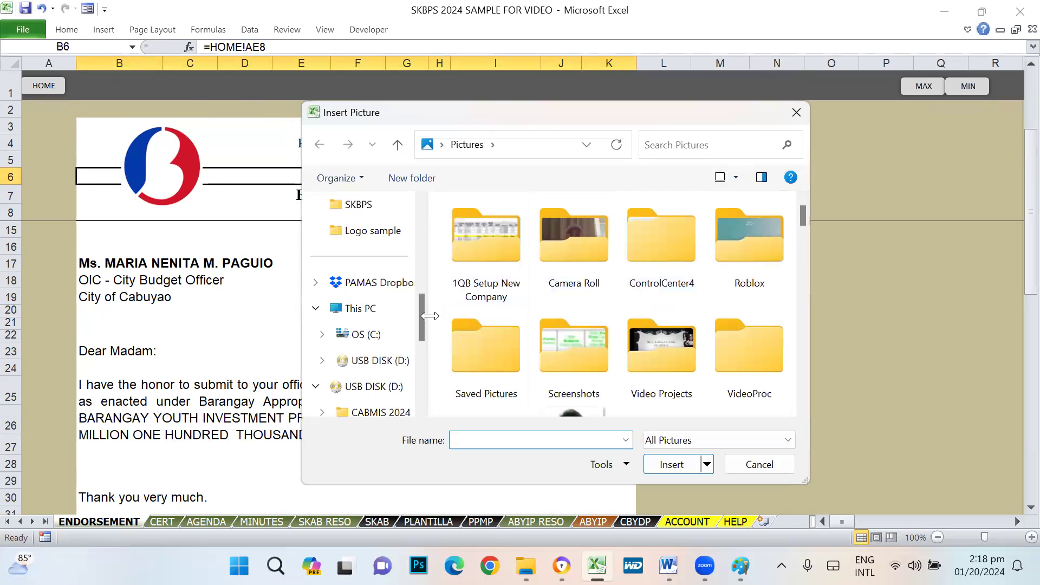
- Insert LOGO SAMPLE1 from Downloads and place it beside the original header logo
drag(421, 310, 420, 216)
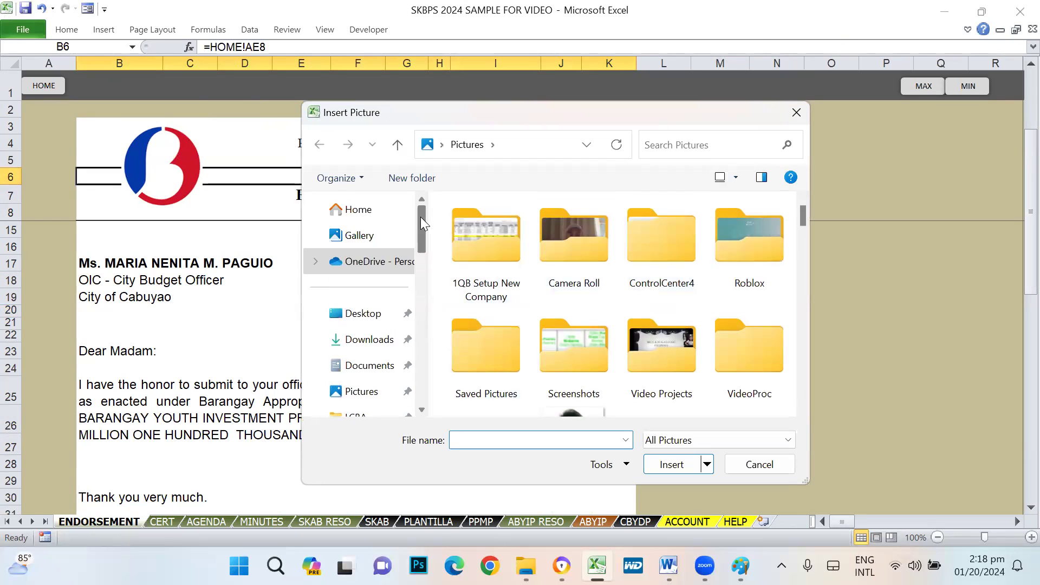
click(366, 341)
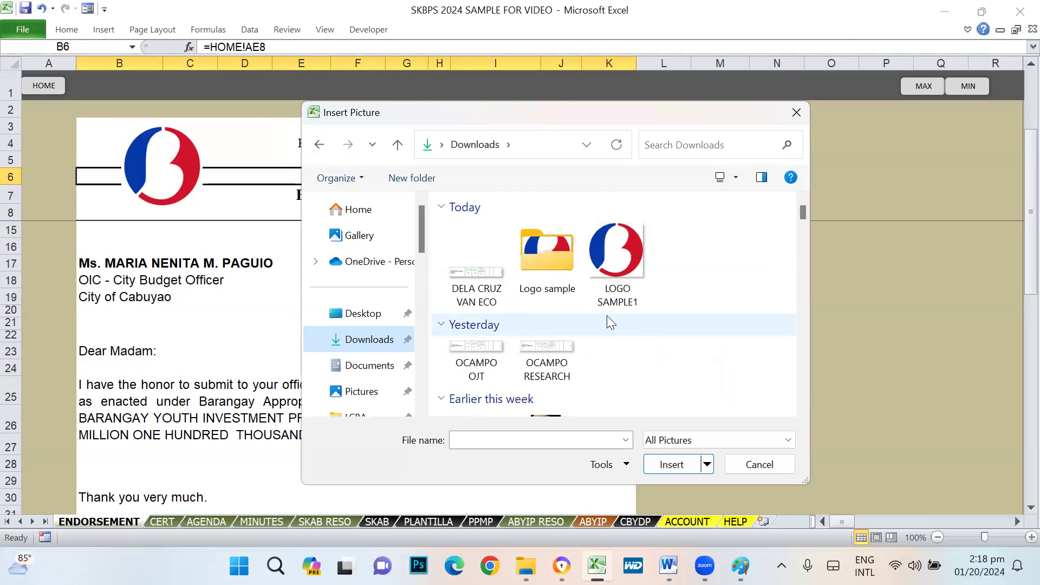
click(473, 262)
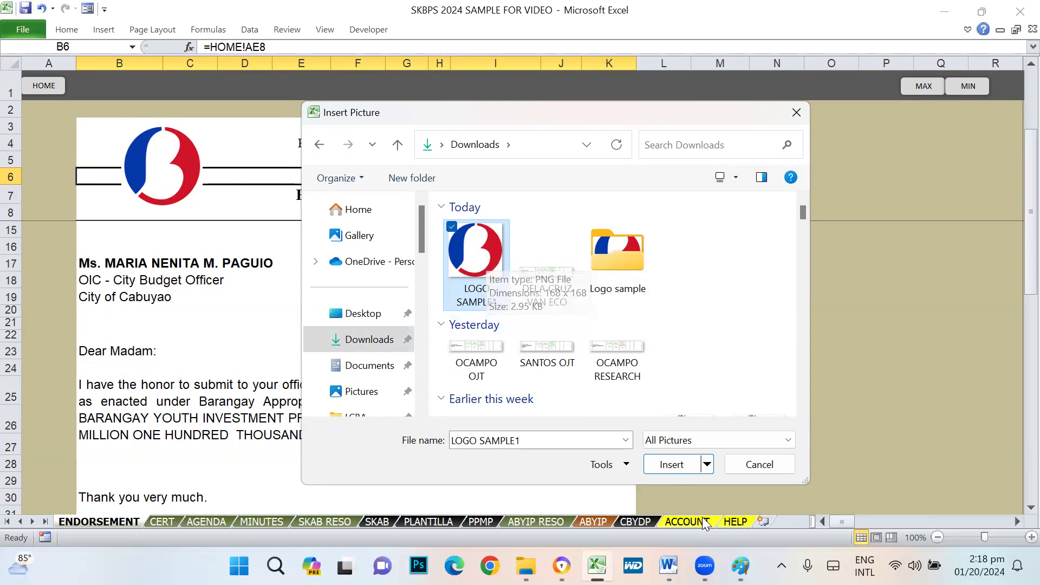
click(672, 464)
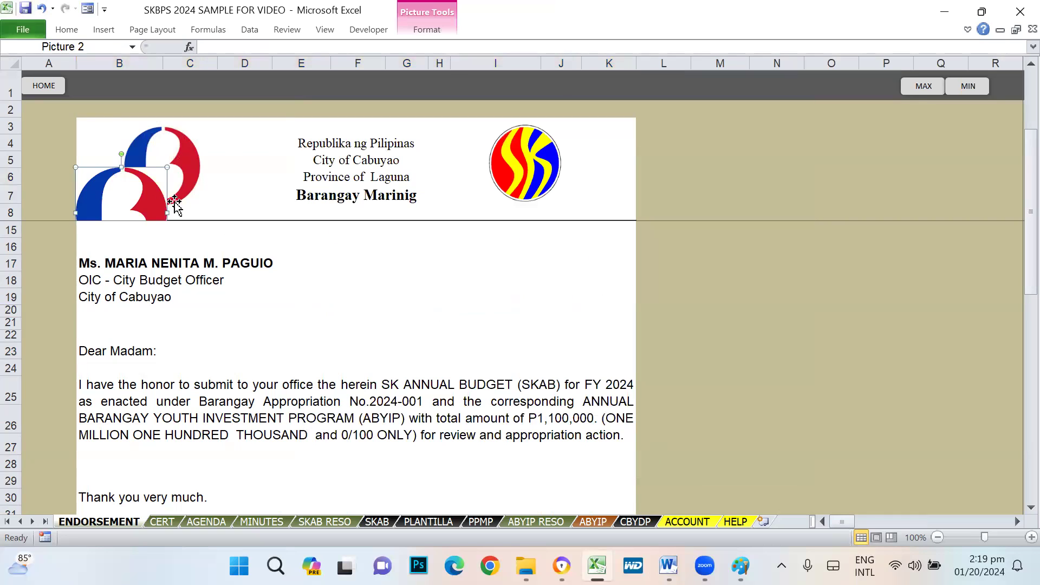
drag(154, 203, 278, 130)
- Narrow the new barangay logo and move the old header logo out of the header
click(726, 334)
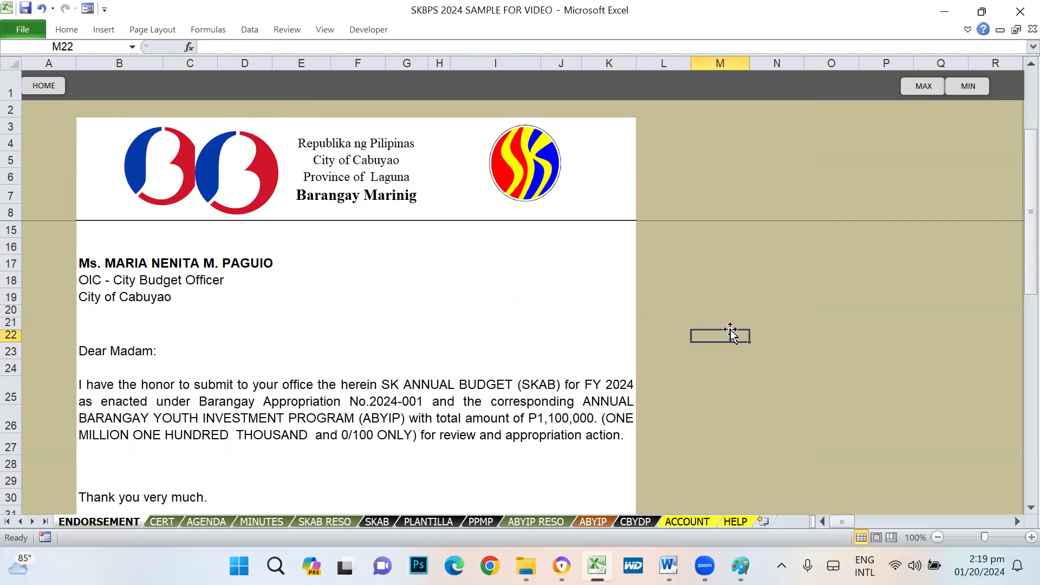
drag(156, 189, 107, 185)
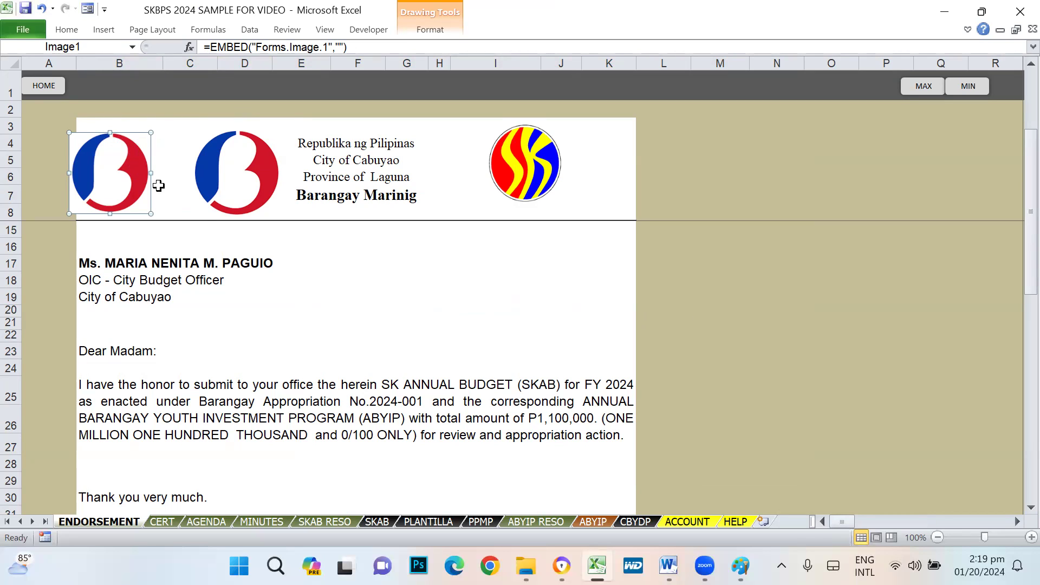
click(248, 184)
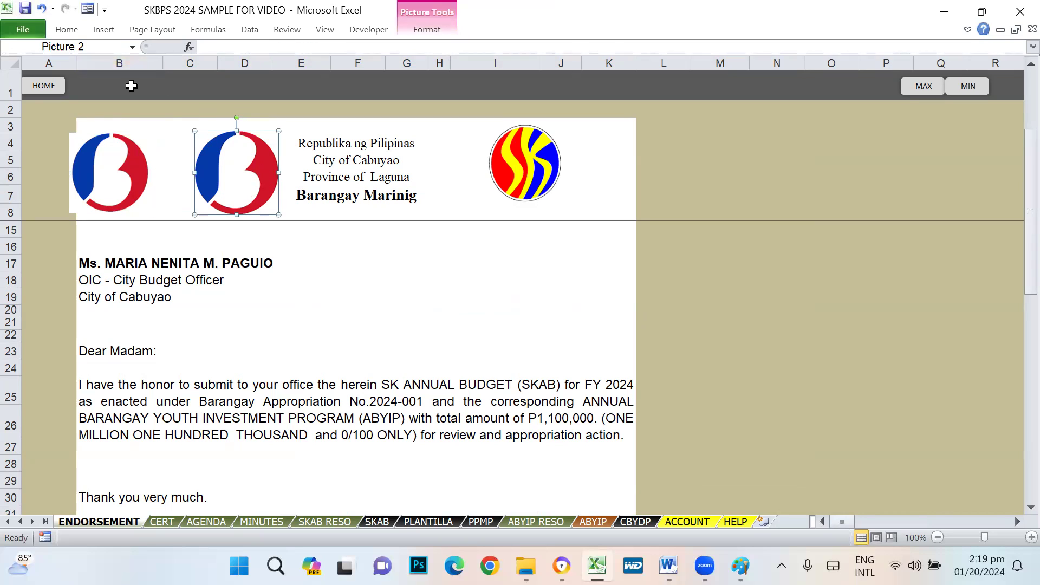
drag(278, 173, 214, 175)
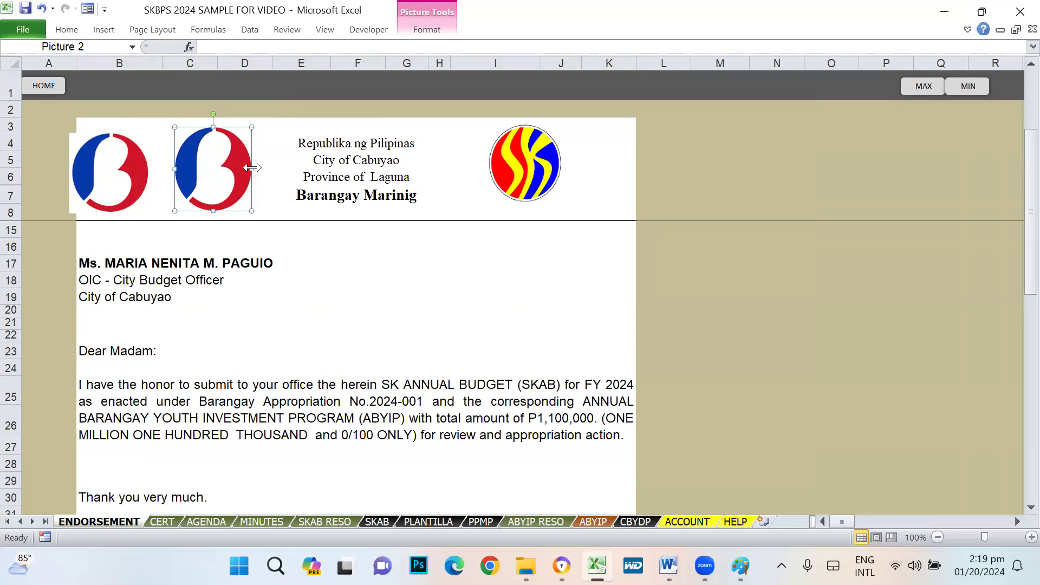
drag(145, 211, 699, 393)
- Shift the new barangay logo left and delete the old duplicate logo
click(199, 162)
drag(199, 163, 168, 164)
drag(687, 379, 327, 285)
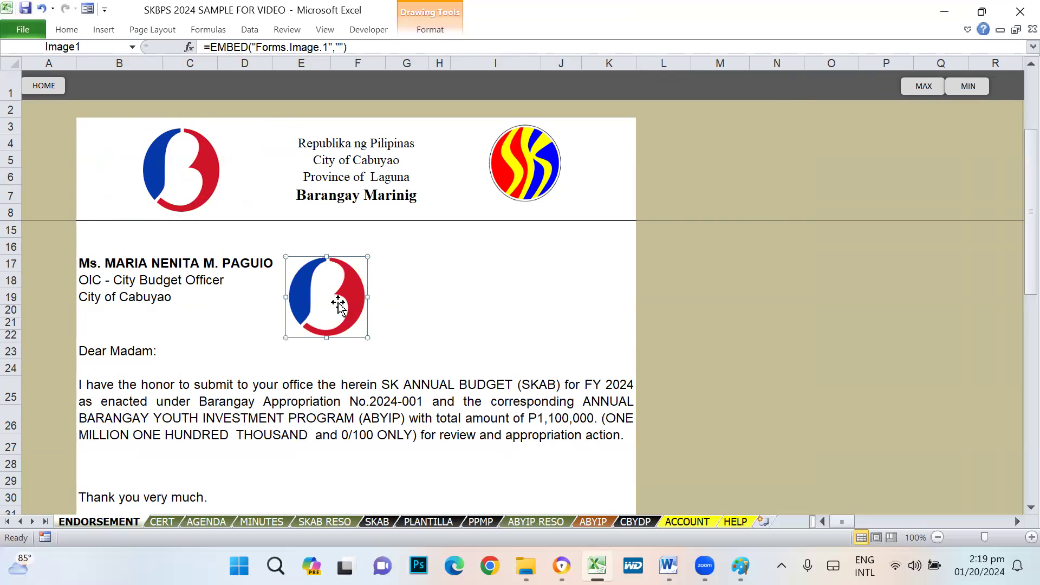
key(Delete)
- Shrink the remaining barangay logo slightly, compare it with the SK logo, and preview the print
click(187, 184)
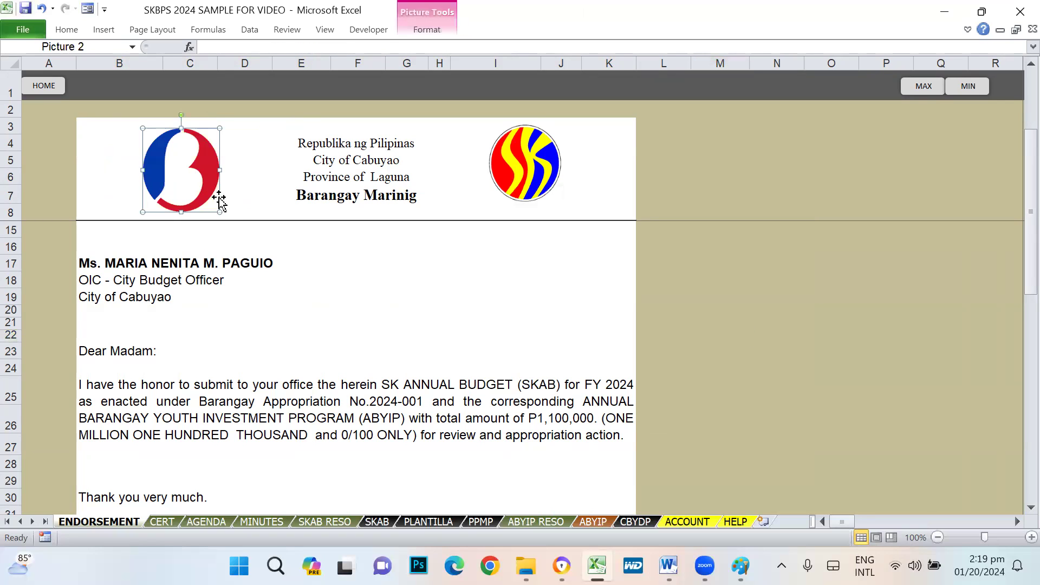
drag(217, 212, 215, 211)
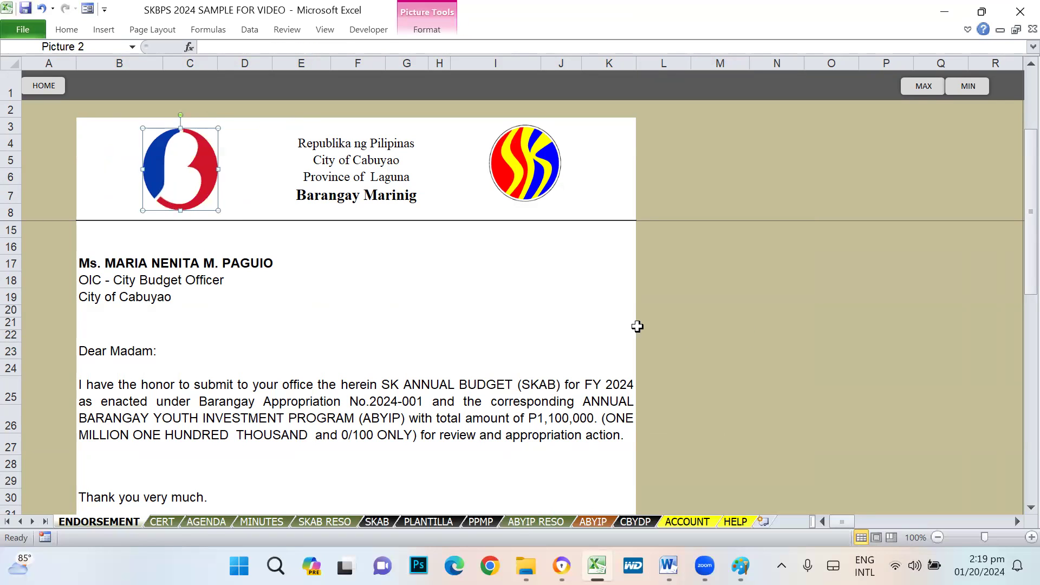
click(705, 336)
click(506, 168)
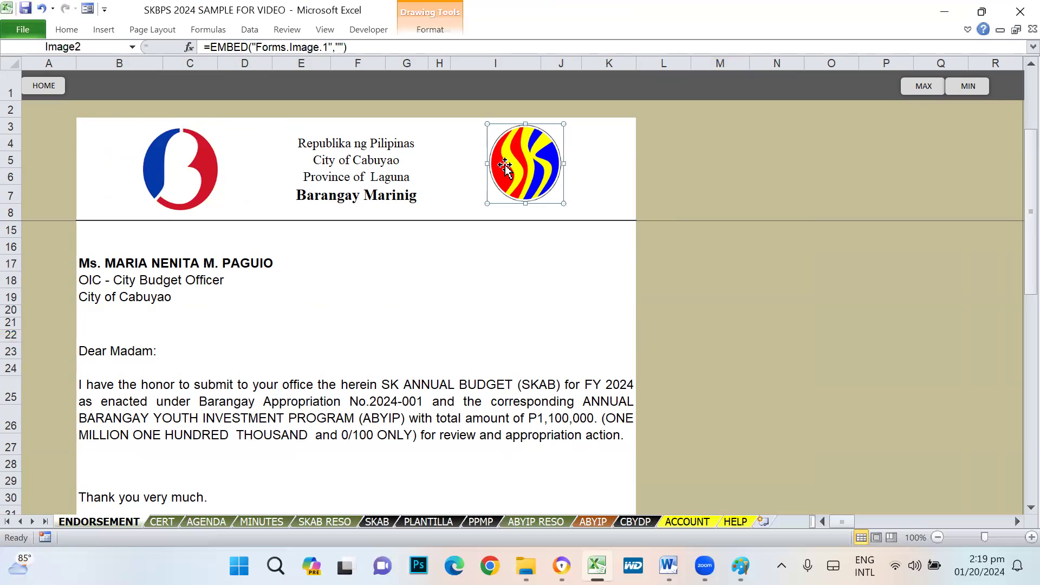
click(681, 341)
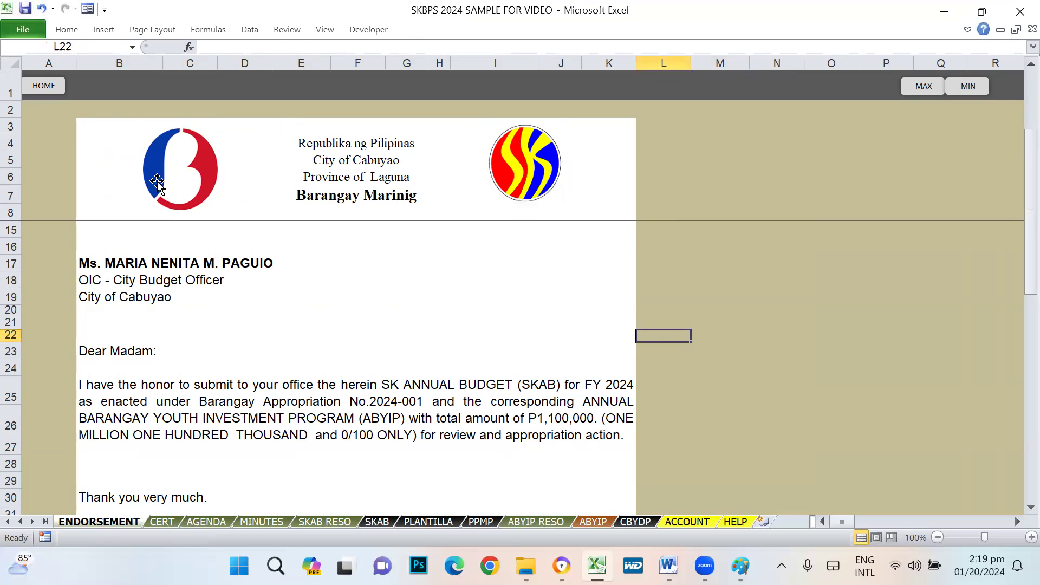
click(184, 179)
click(388, 312)
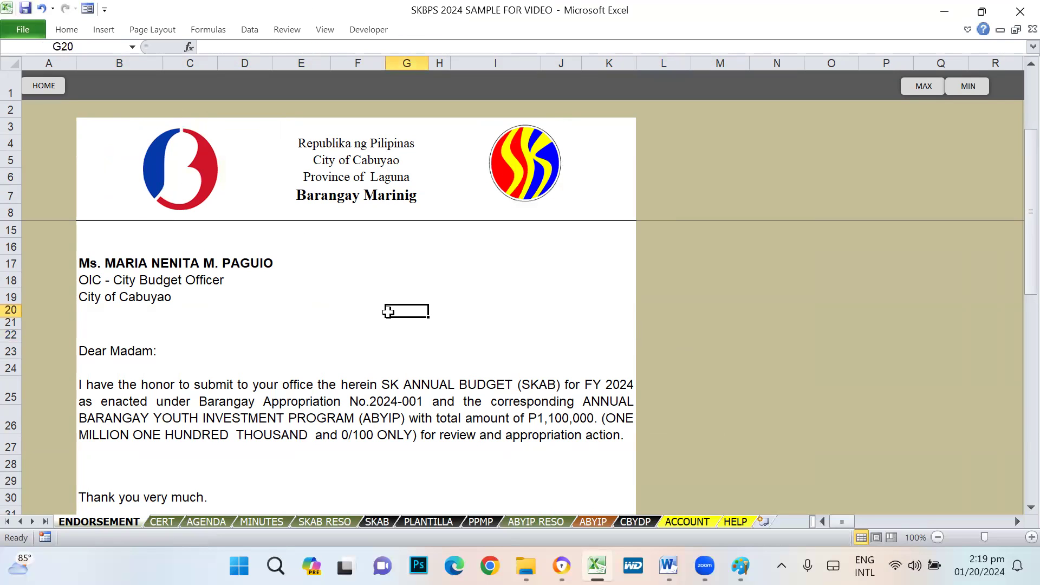
key(ctrl+p)
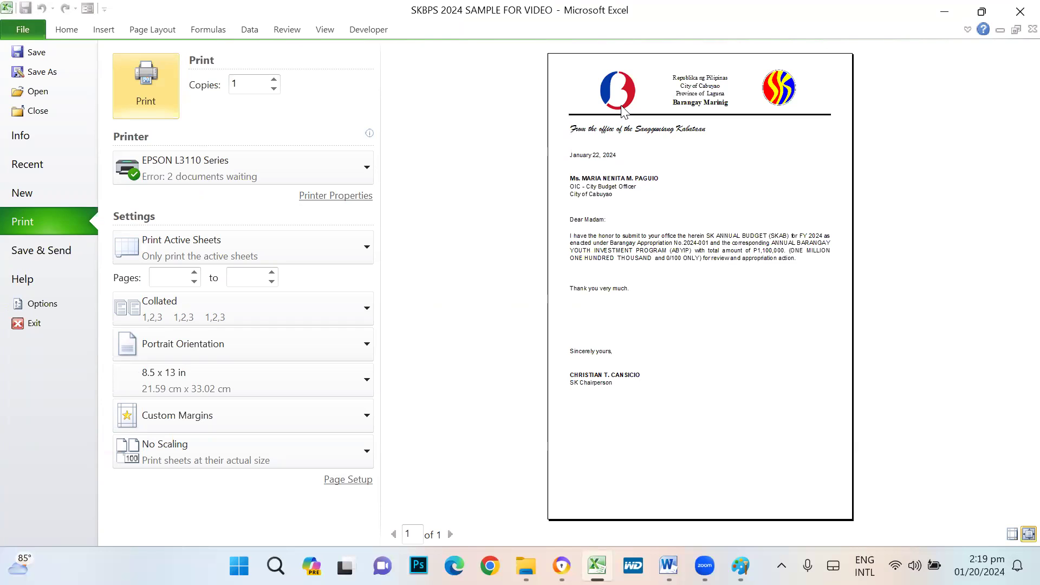
- Recheck the ENDORSEMENT letter in print preview and return to the sheet
key(Escape)
click(210, 173)
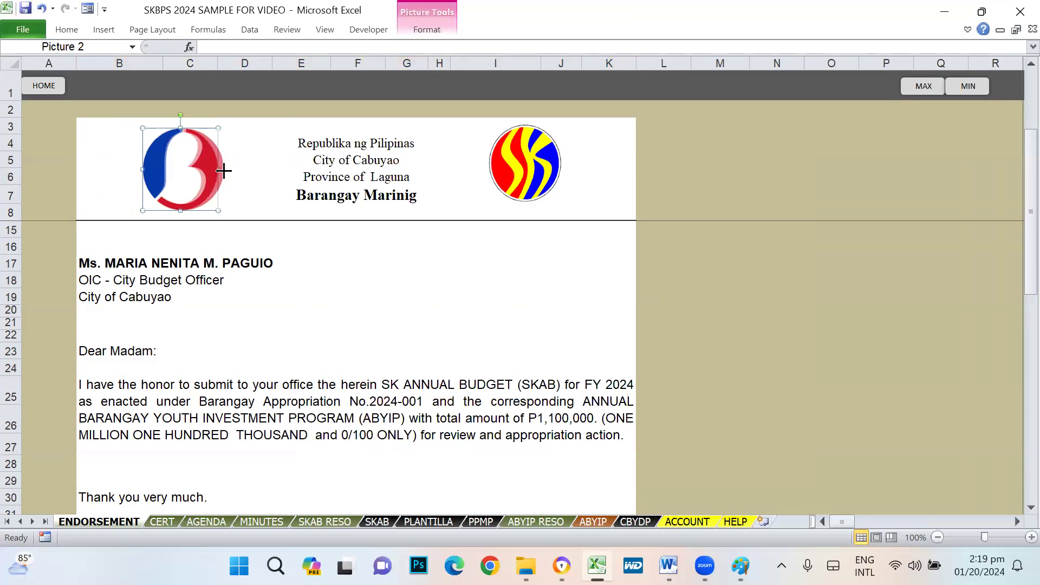
click(322, 260)
click(446, 309)
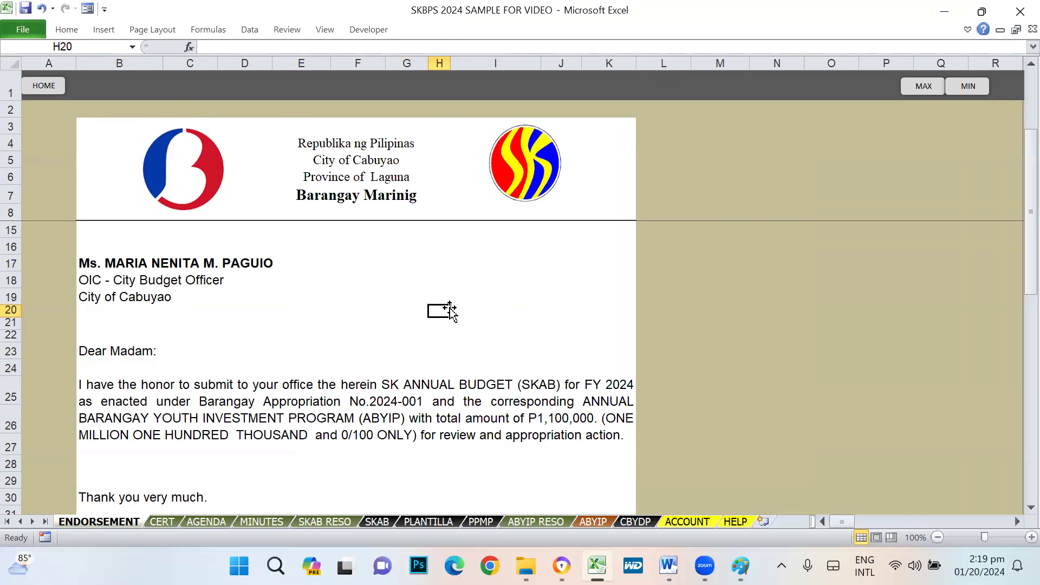
key(ctrl+p)
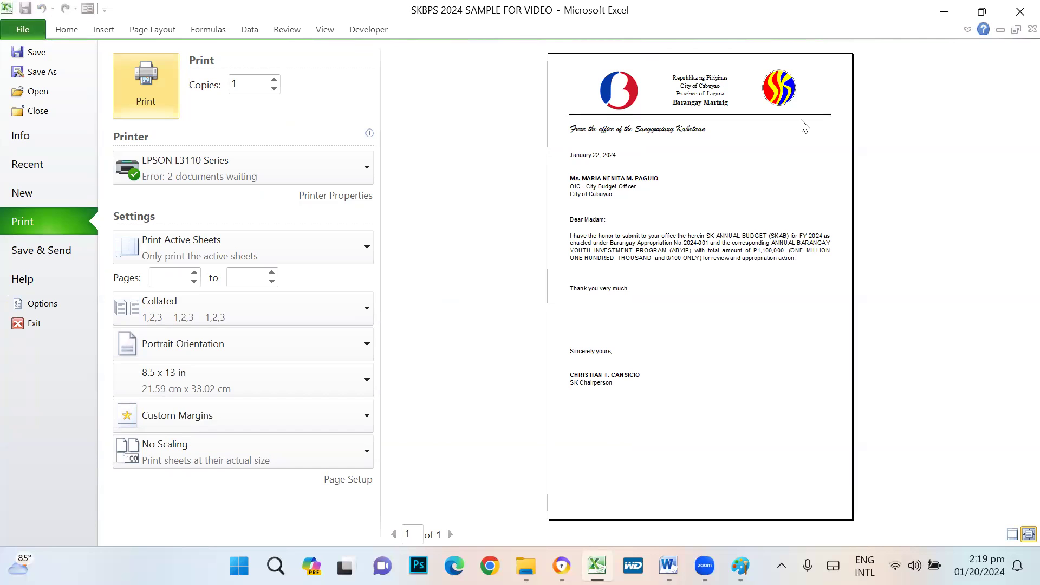
key(Escape)
click(758, 280)
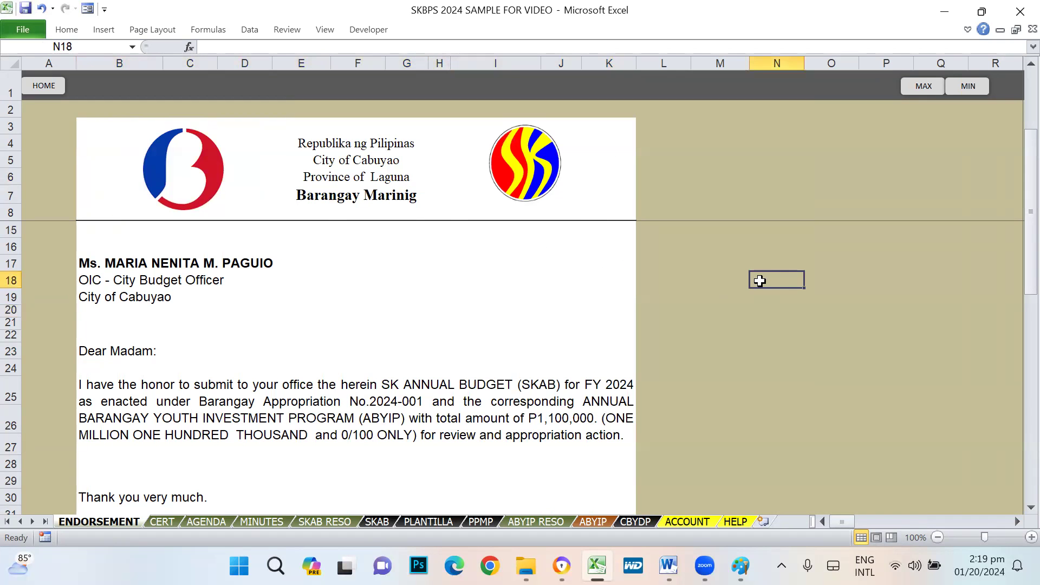
- Enlarge the SK logo slightly using its corner handles
click(519, 182)
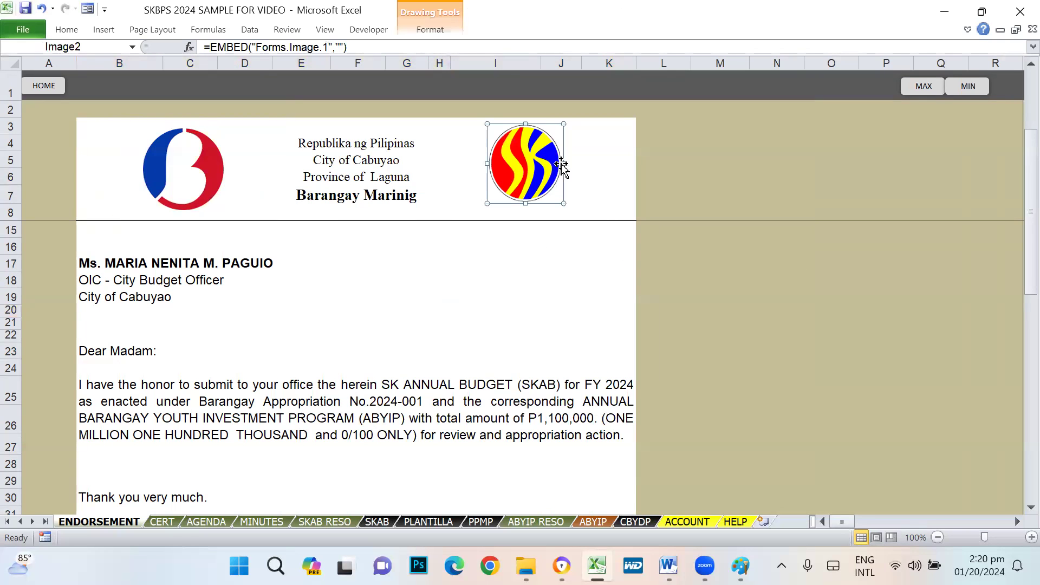
drag(565, 163, 566, 163)
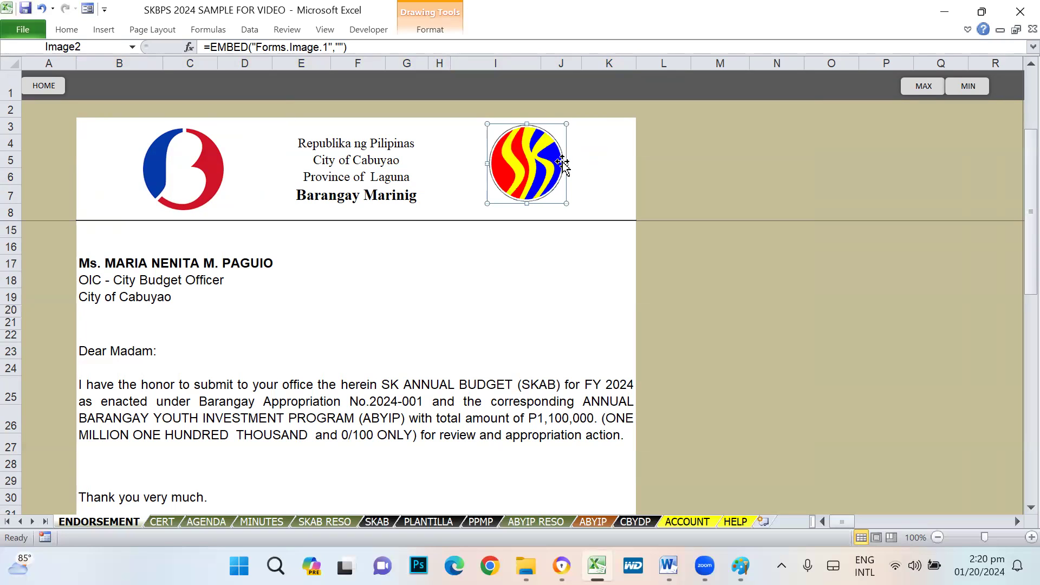
drag(565, 202, 568, 206)
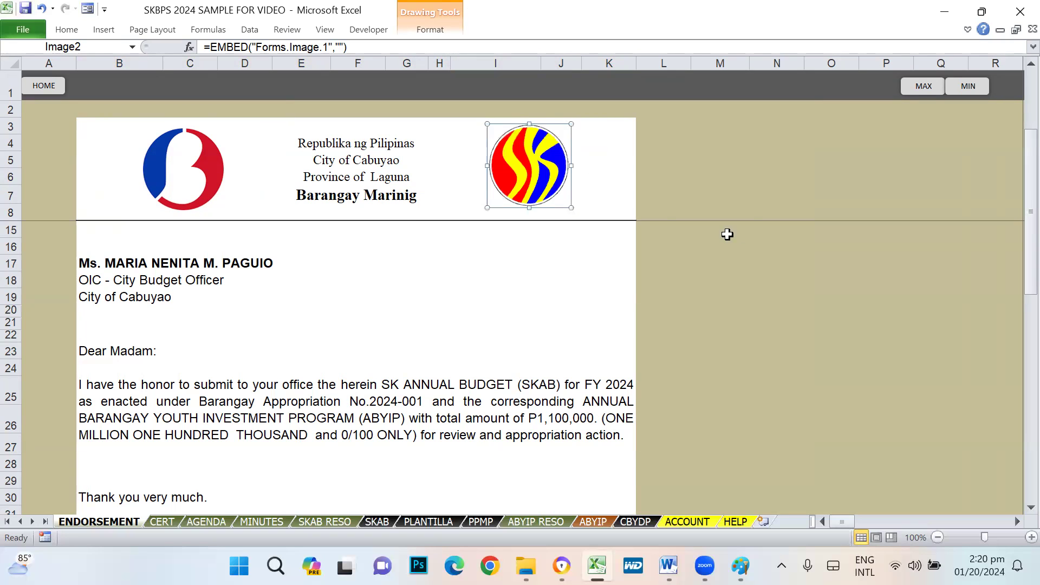
click(726, 232)
- Shrink the barangay logo slightly and nudge it up and left
click(218, 173)
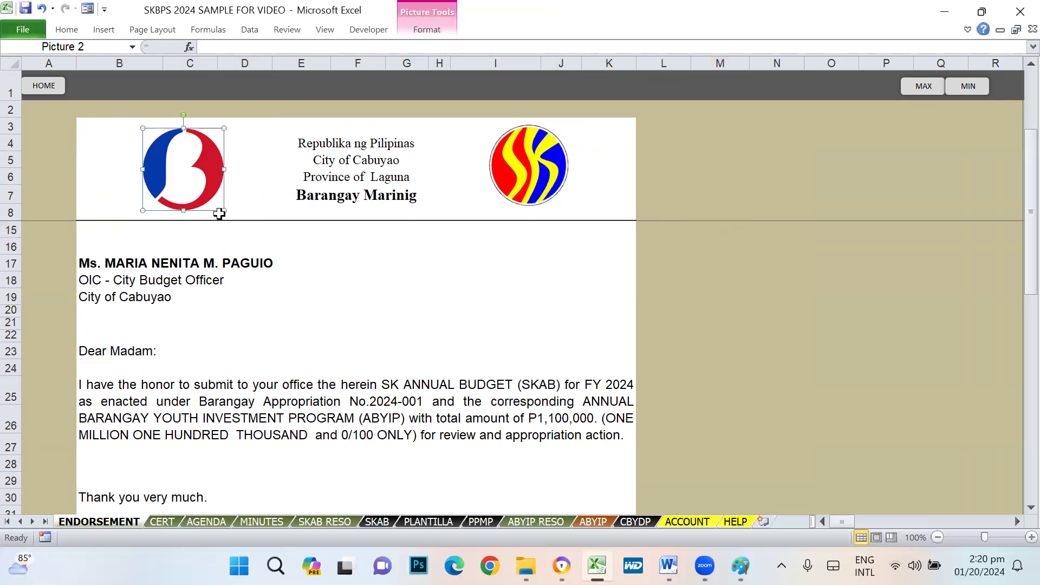
drag(223, 212, 221, 208)
click(734, 286)
click(192, 163)
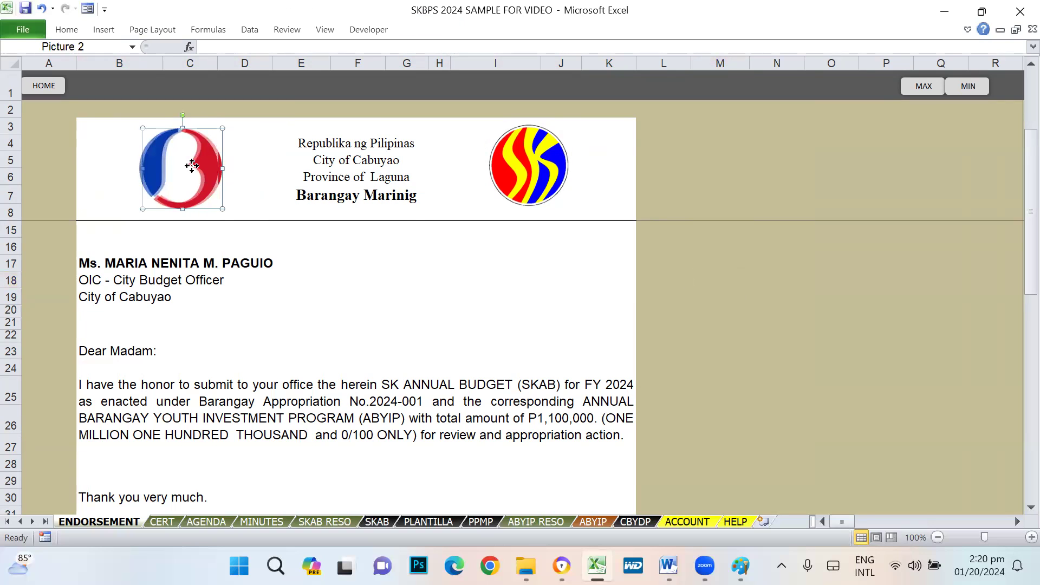
drag(193, 163, 190, 160)
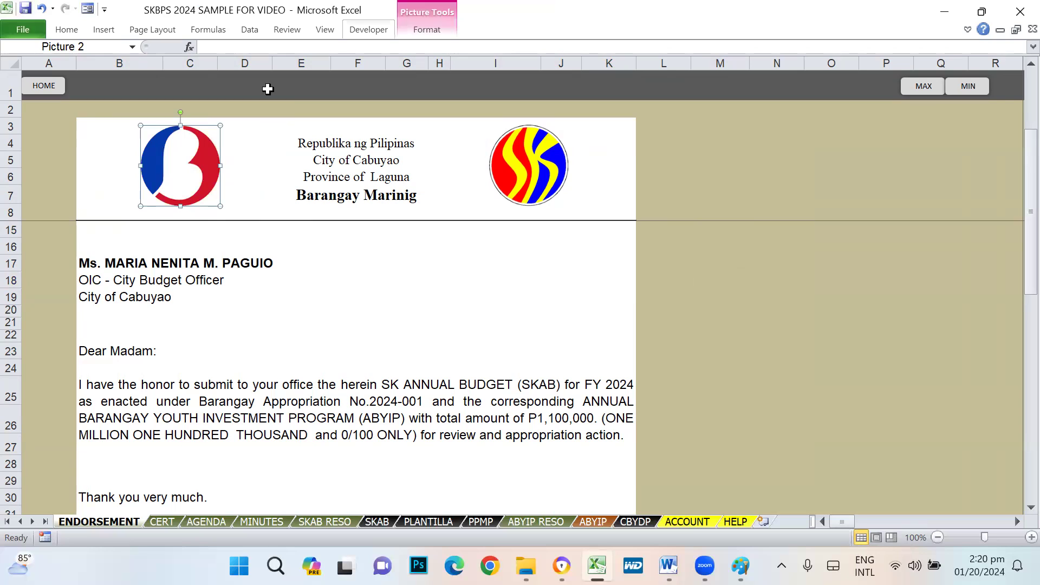
click(780, 296)
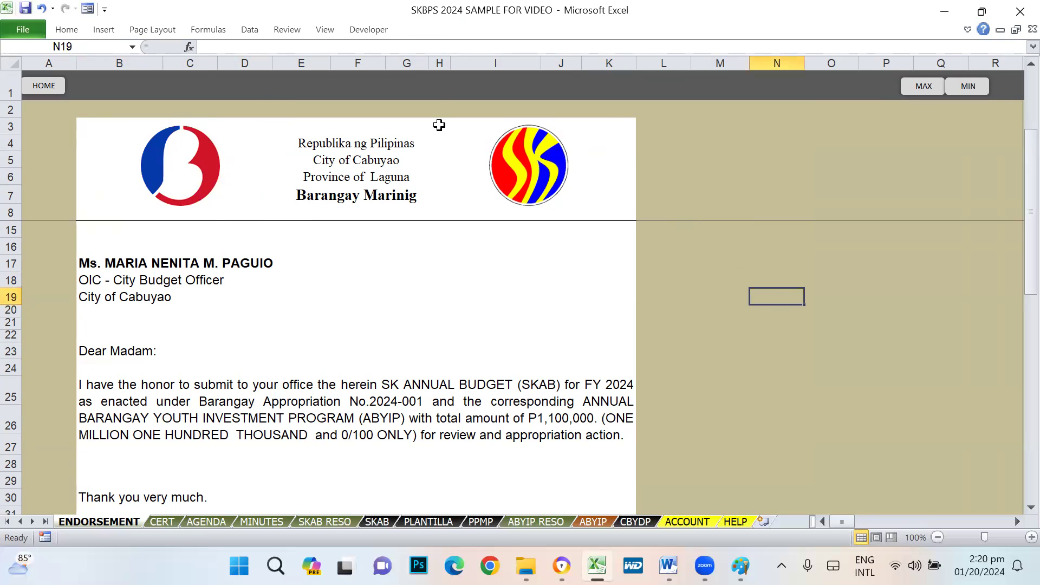
- Look through the Developer and Insert ribbon commands with the SK logo selected
click(369, 30)
click(425, 221)
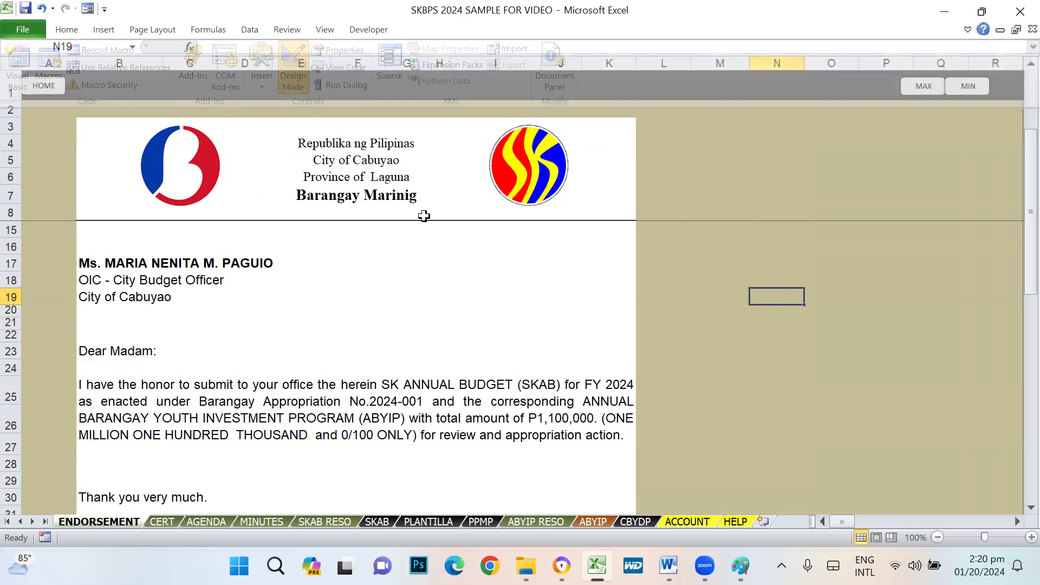
click(543, 175)
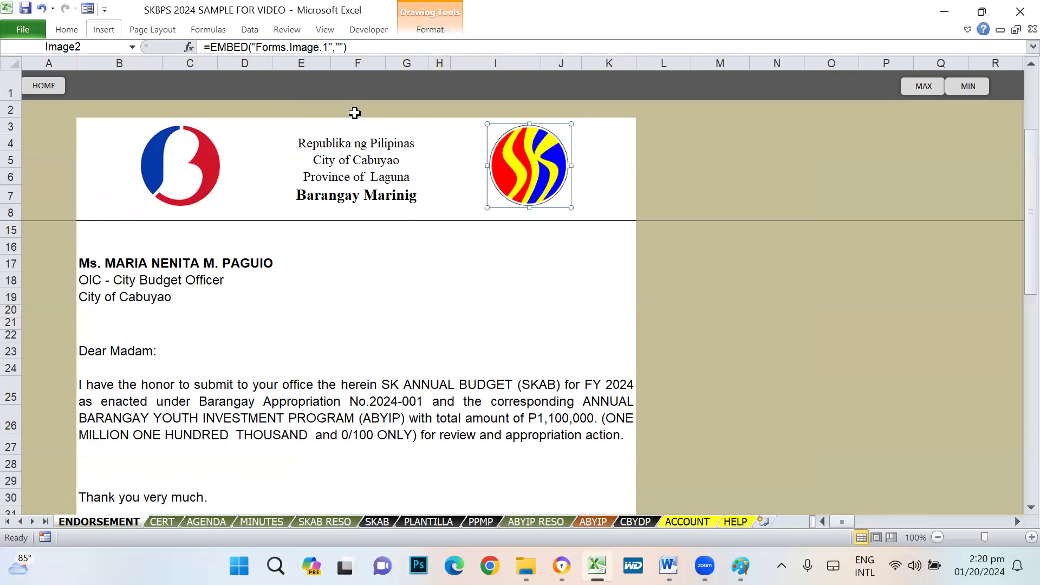
click(103, 29)
click(845, 317)
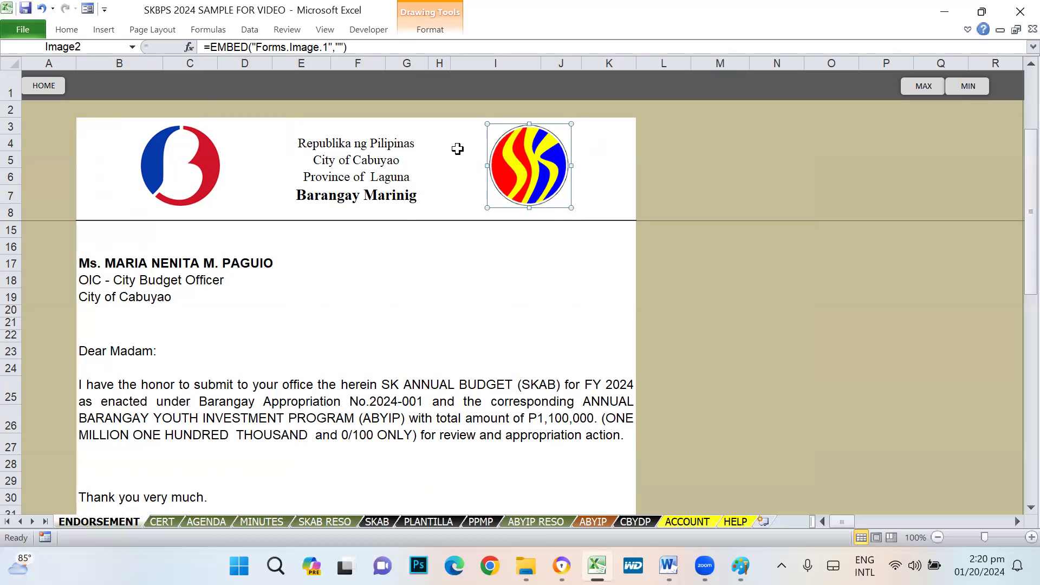
- Browse the CERT, AGENDA, MINUTES and SKAB RESO sheets, ending back on CERT
click(166, 521)
click(205, 521)
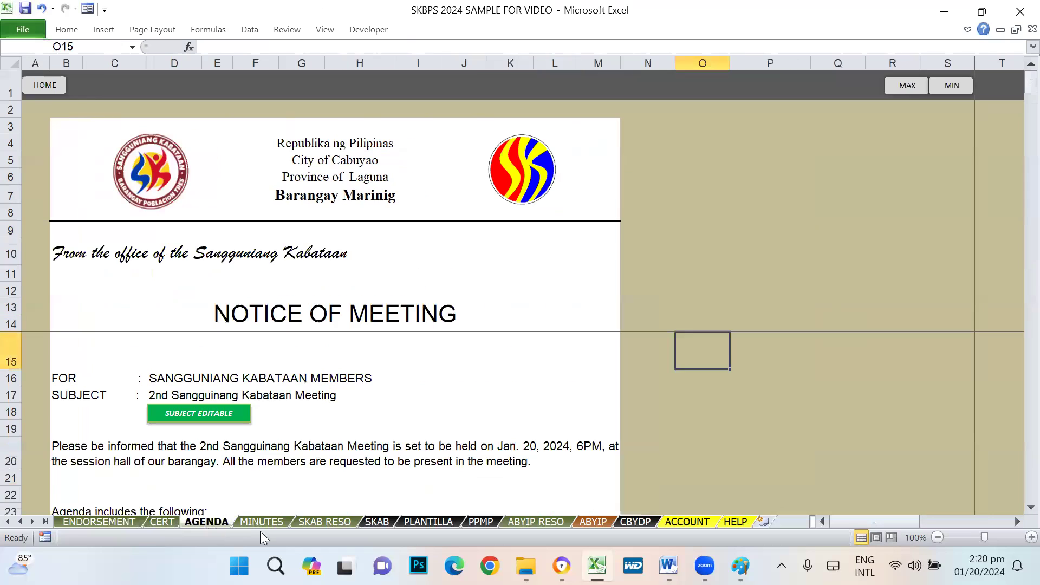
click(273, 523)
click(335, 520)
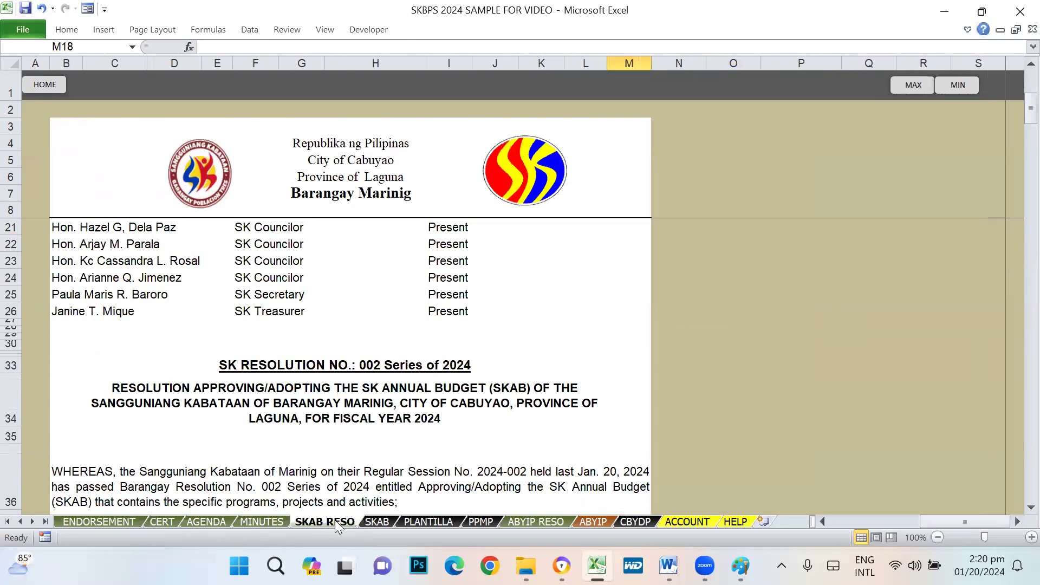
click(163, 521)
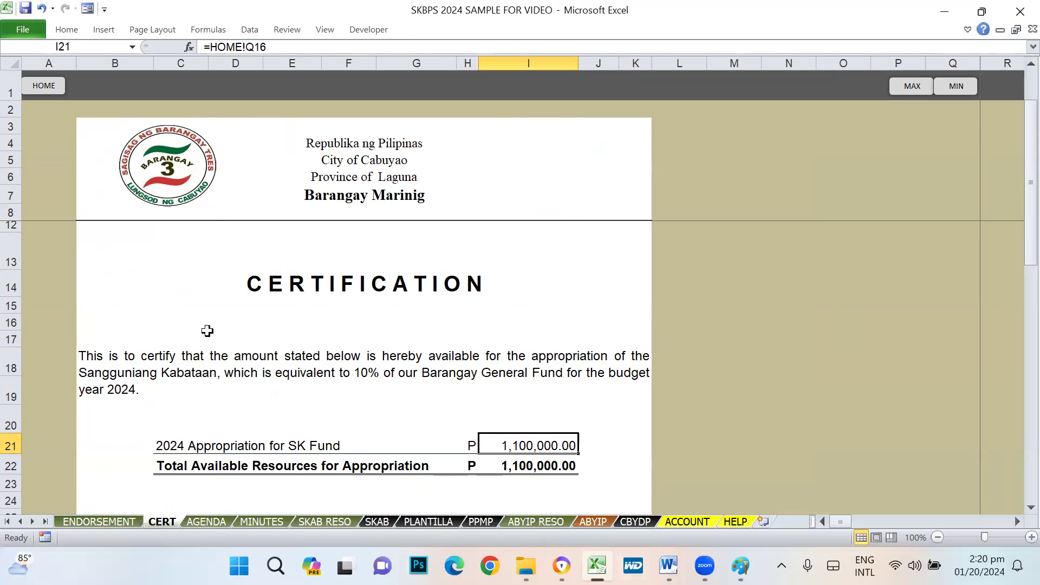
- Select the round barangay seal in the CERT letterhead
click(171, 181)
click(550, 225)
click(192, 165)
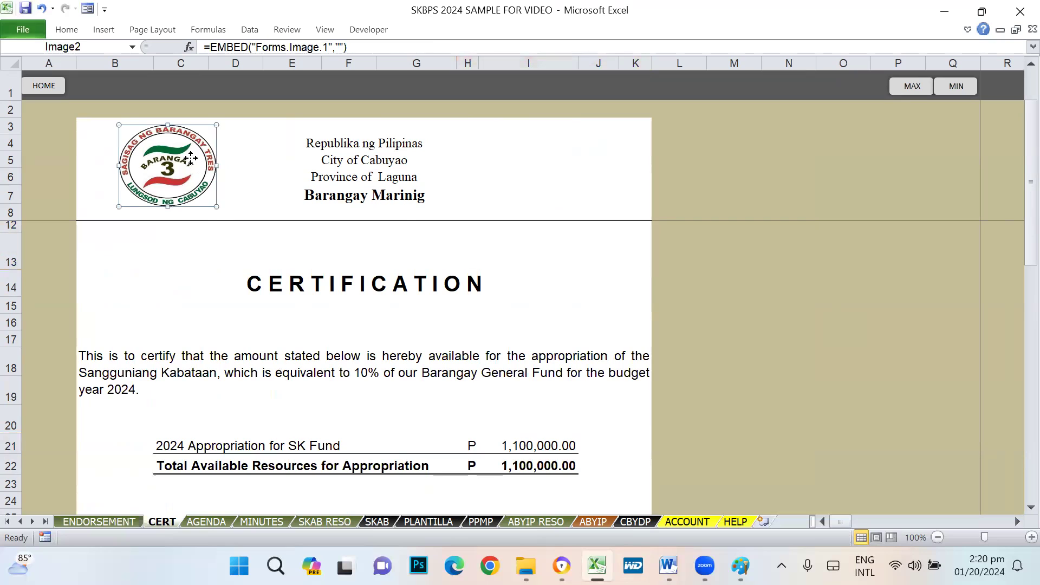
- Delete the old barangay seal and insert the LOGO SAMPLE1 picture into the letterhead
key(Delete)
click(214, 172)
key(alt+n)
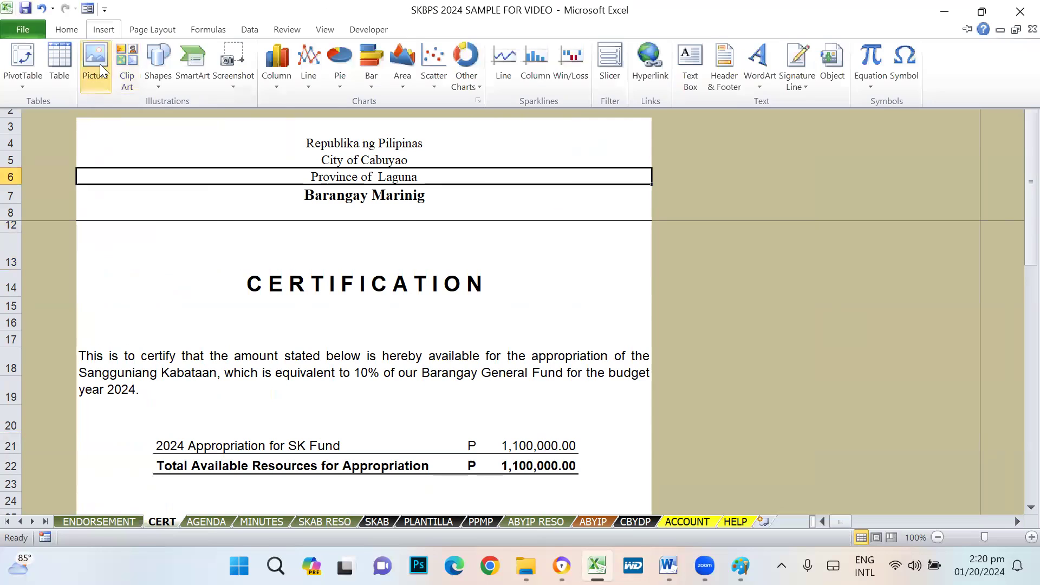
key(p)
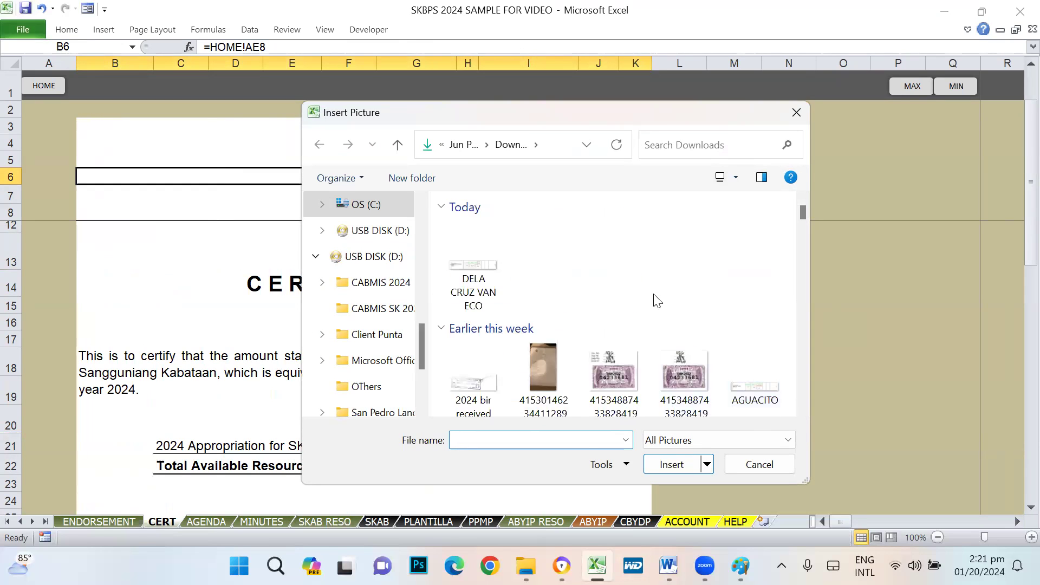
drag(420, 336, 420, 217)
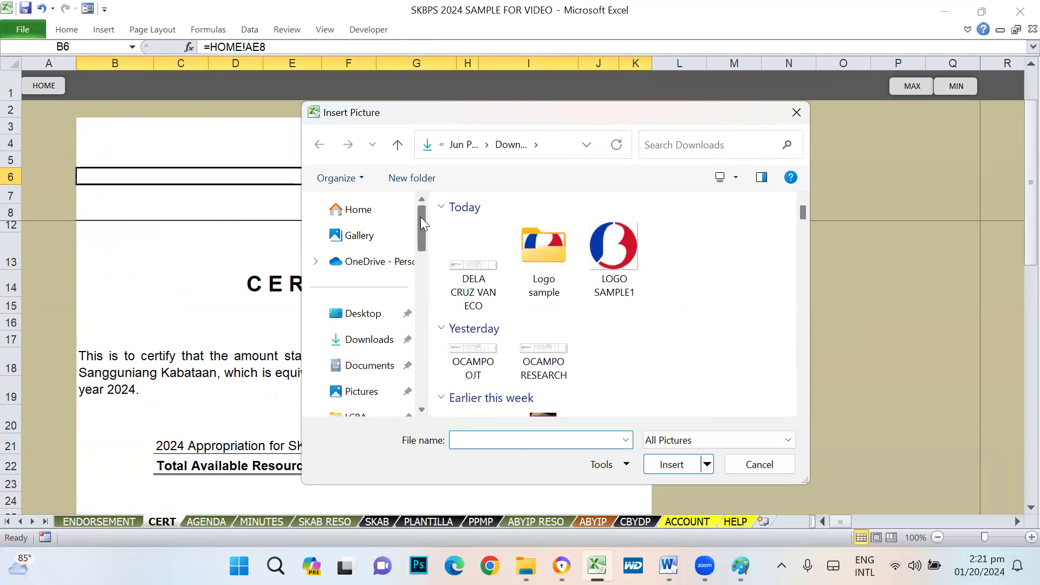
click(596, 261)
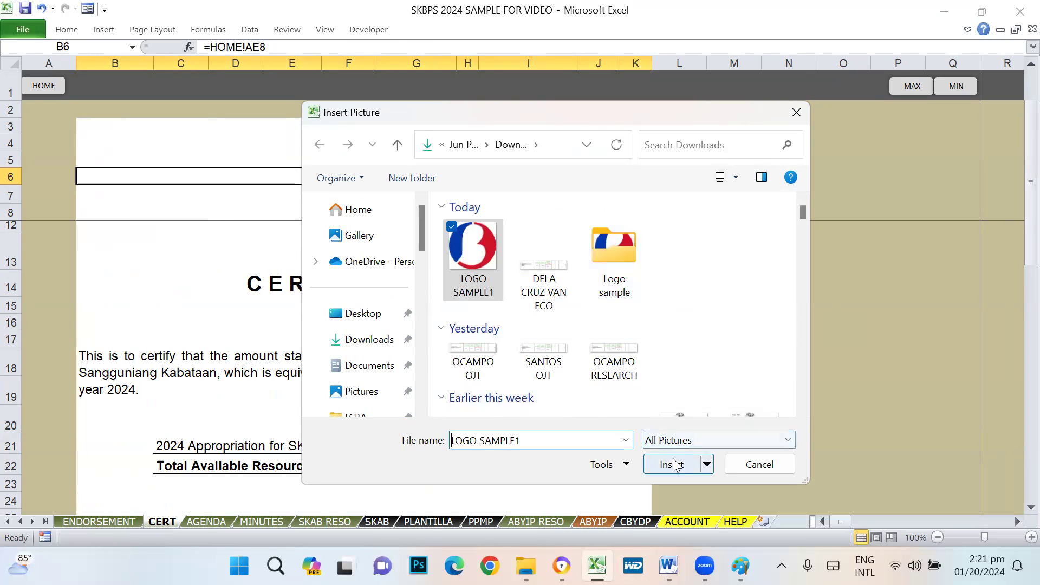
click(670, 472)
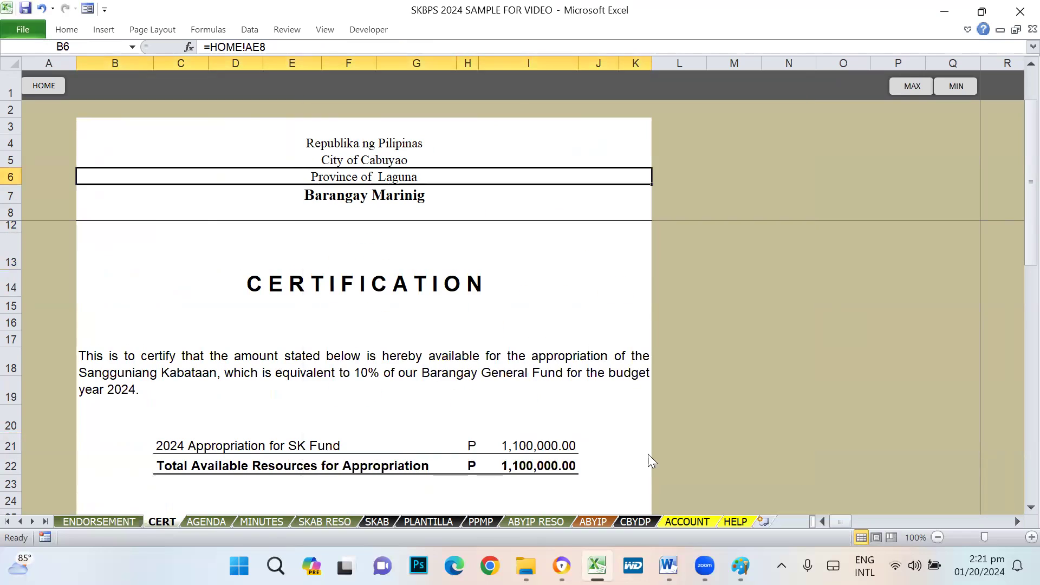
- Position and shrink the new logo beside the letterhead text, then switch to AGENDA
drag(153, 193, 215, 126)
click(673, 281)
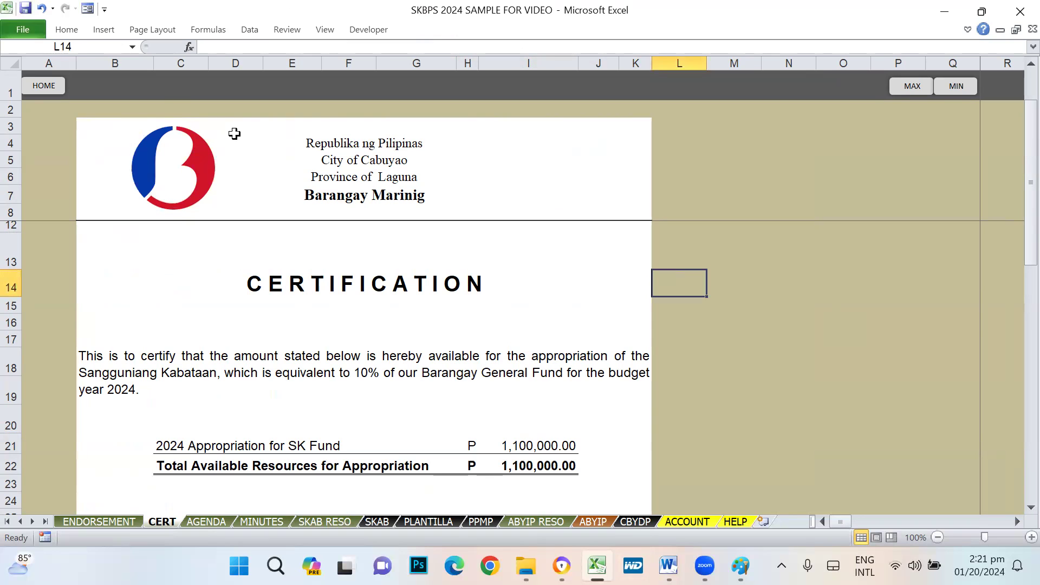
click(709, 252)
click(170, 180)
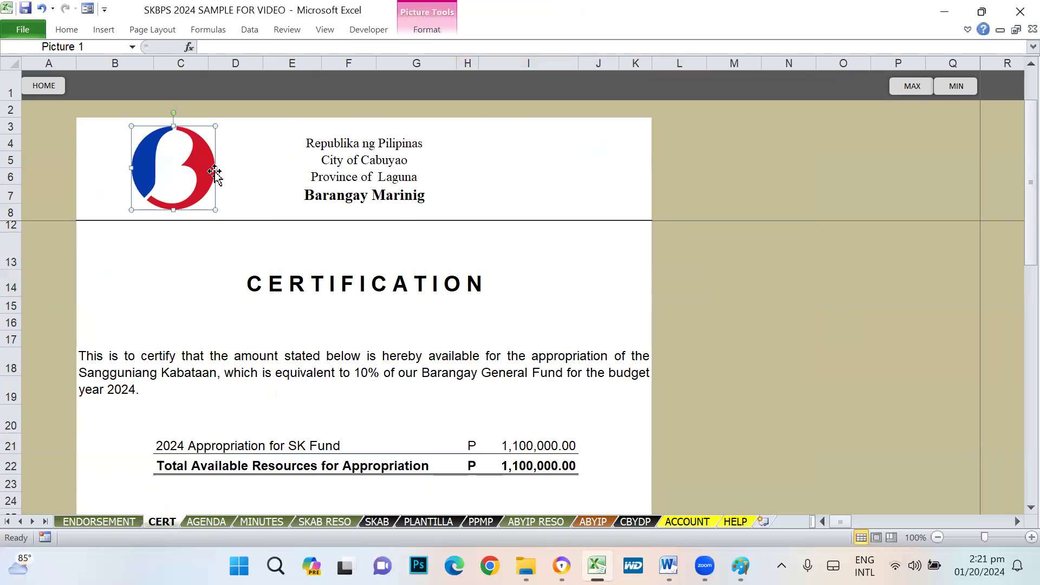
click(794, 264)
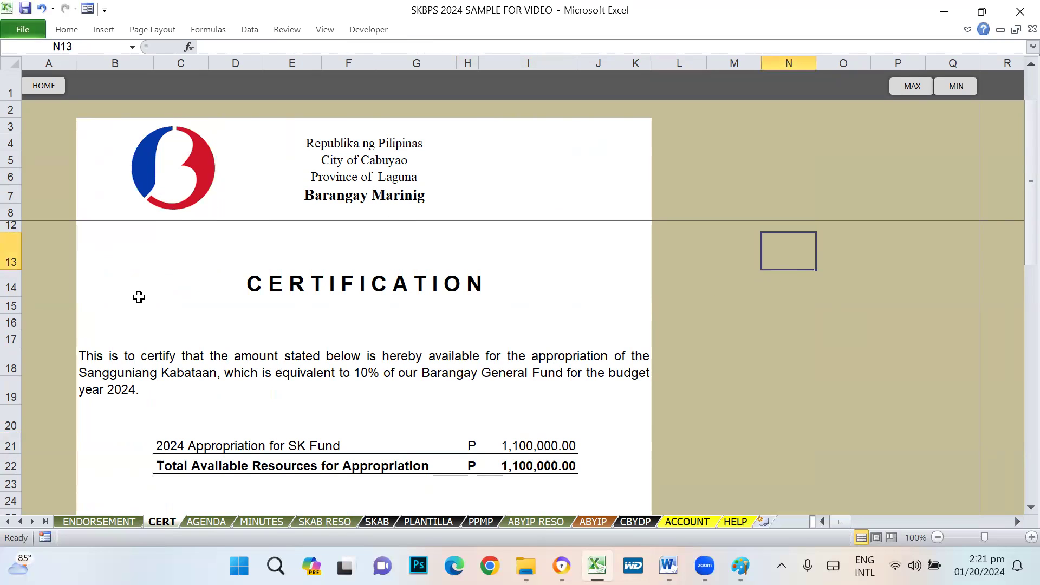
click(206, 521)
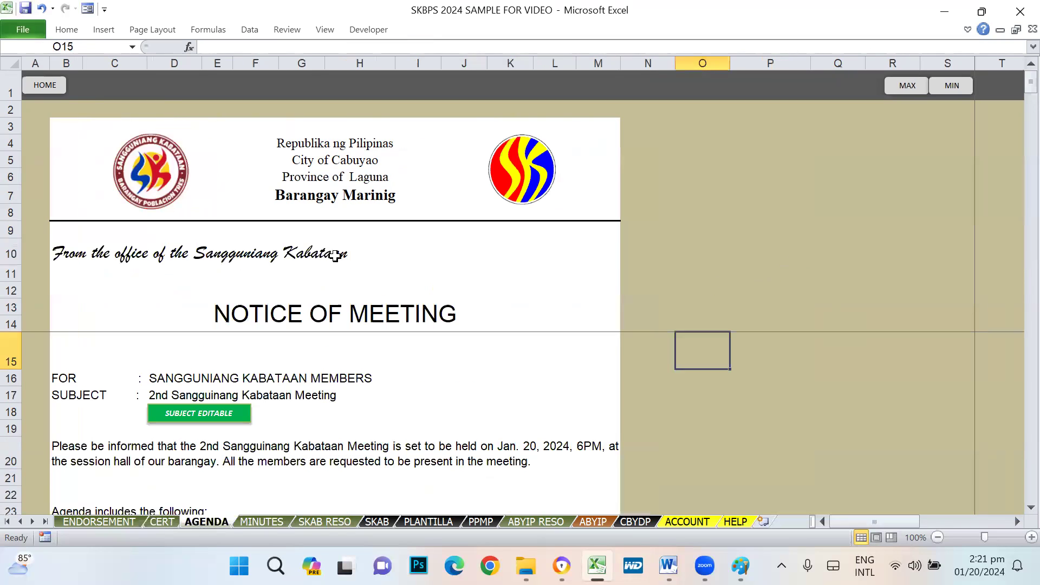
- On AGENDA, enlarge the round SK logo slightly by its corner handle
click(523, 175)
click(145, 178)
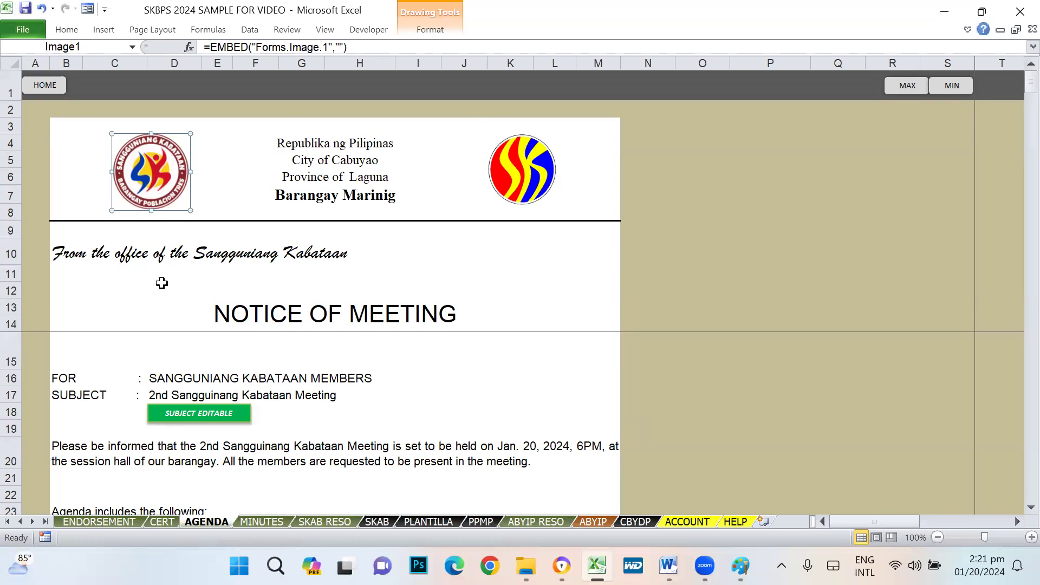
click(518, 182)
drag(486, 206, 484, 213)
click(767, 286)
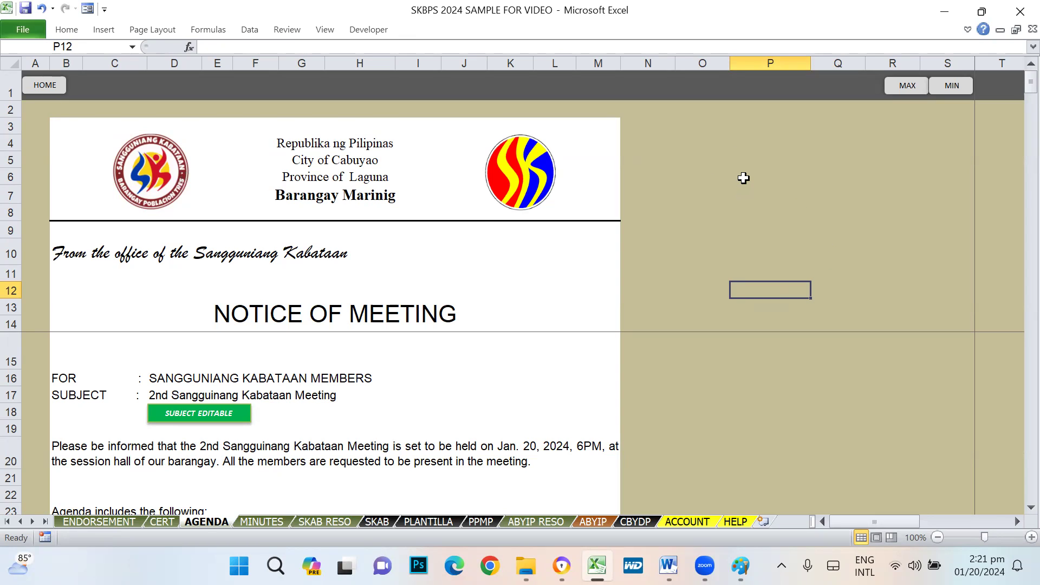
click(771, 235)
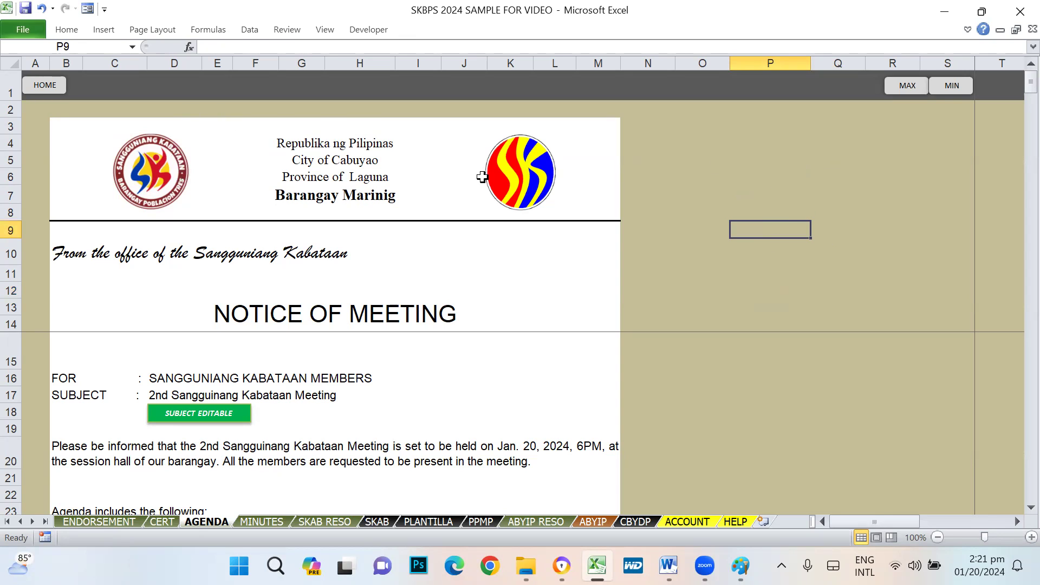
click(525, 172)
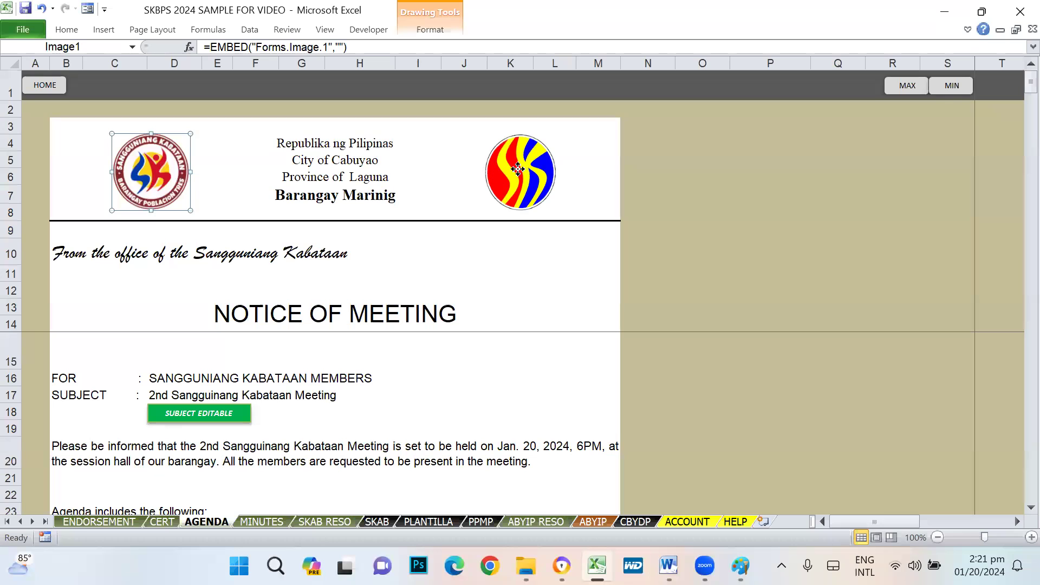
click(685, 211)
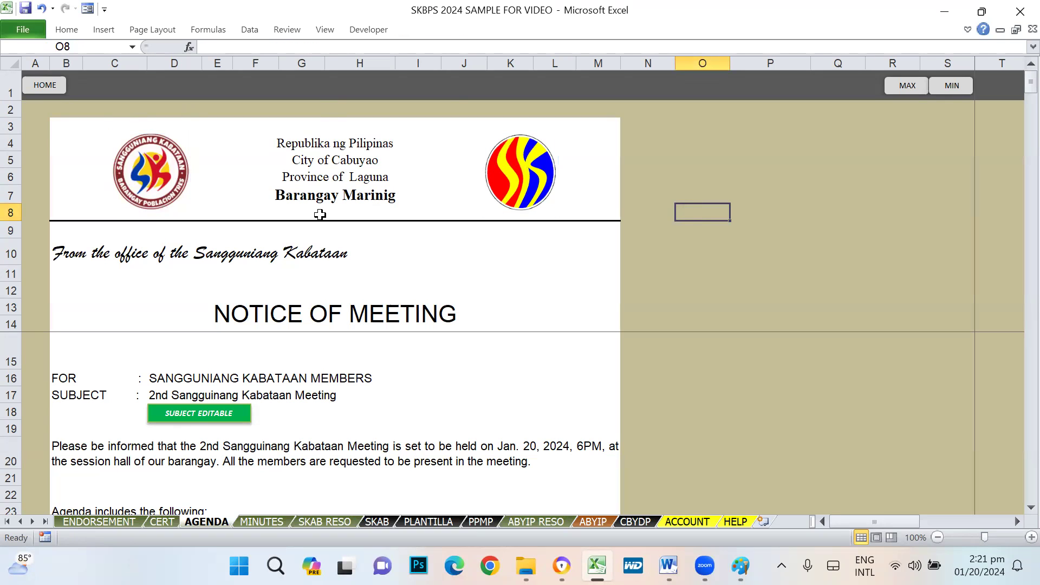
click(798, 232)
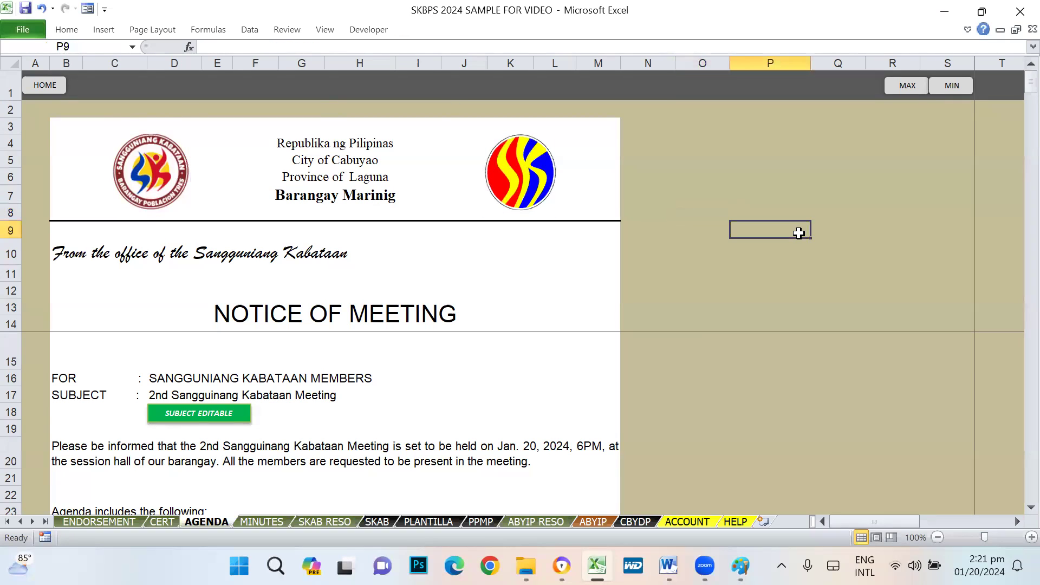
- On SKAB RESO, narrow the SK logo so it becomes circular
click(266, 522)
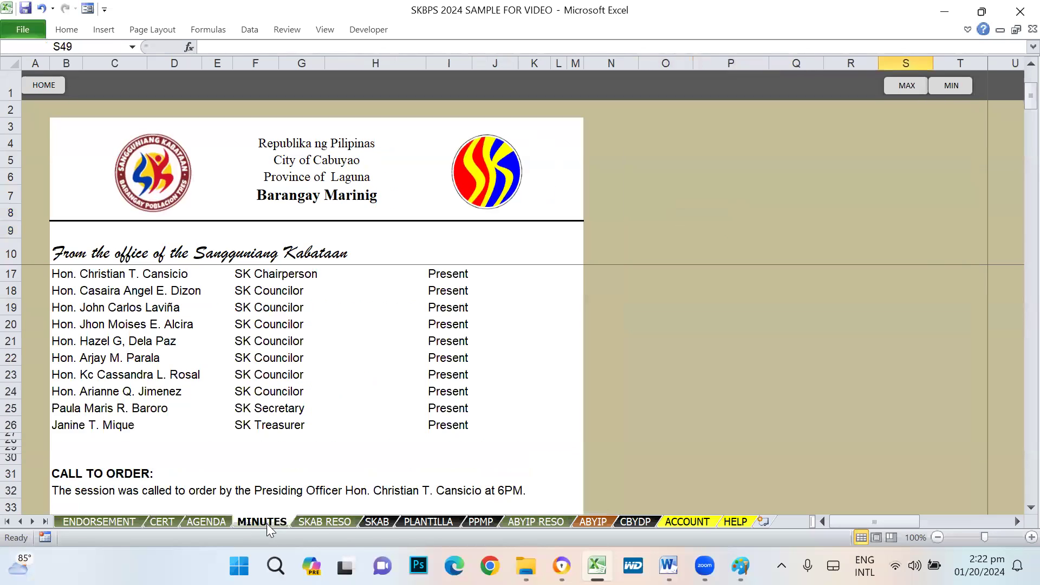
click(322, 522)
click(537, 157)
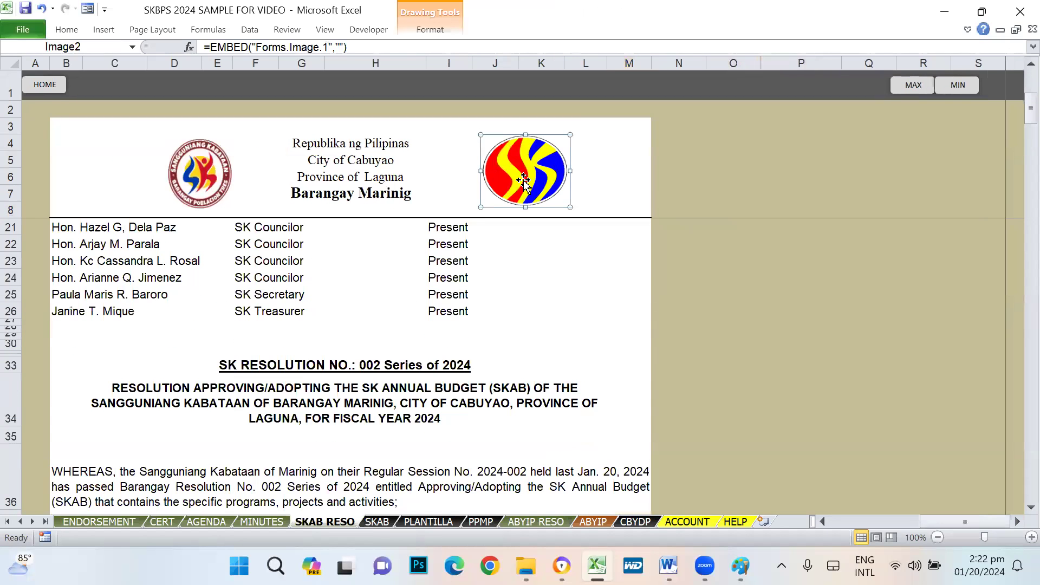
drag(482, 171, 494, 171)
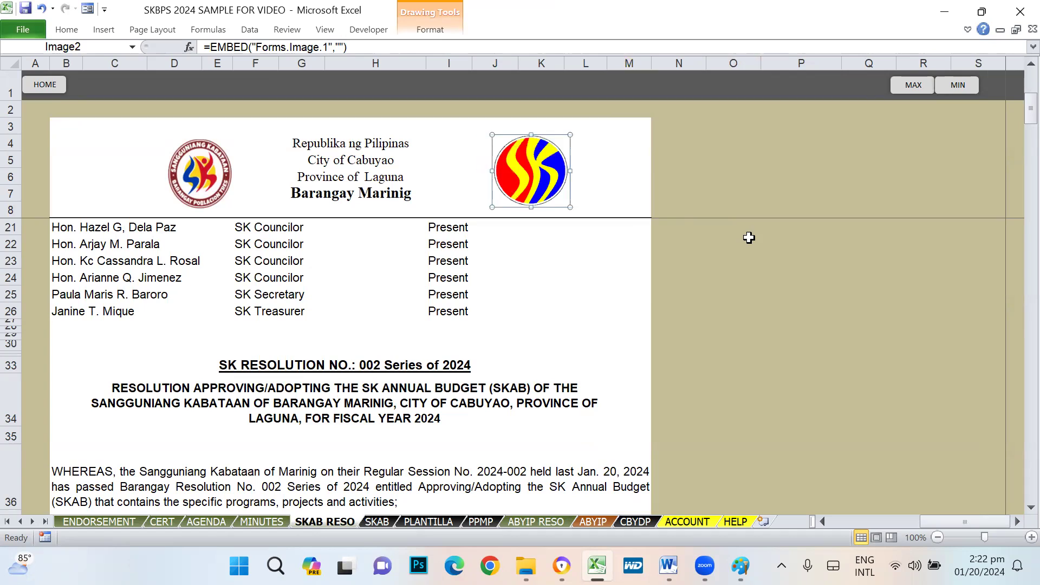
click(739, 239)
click(539, 192)
drag(494, 170, 497, 171)
- Enlarge the left seal on SKAB RESO toward the left
click(794, 261)
mouse_move(215, 173)
mouse_down()
mouse_move(195, 172)
mouse_move(215, 170)
mouse_up()
click(708, 264)
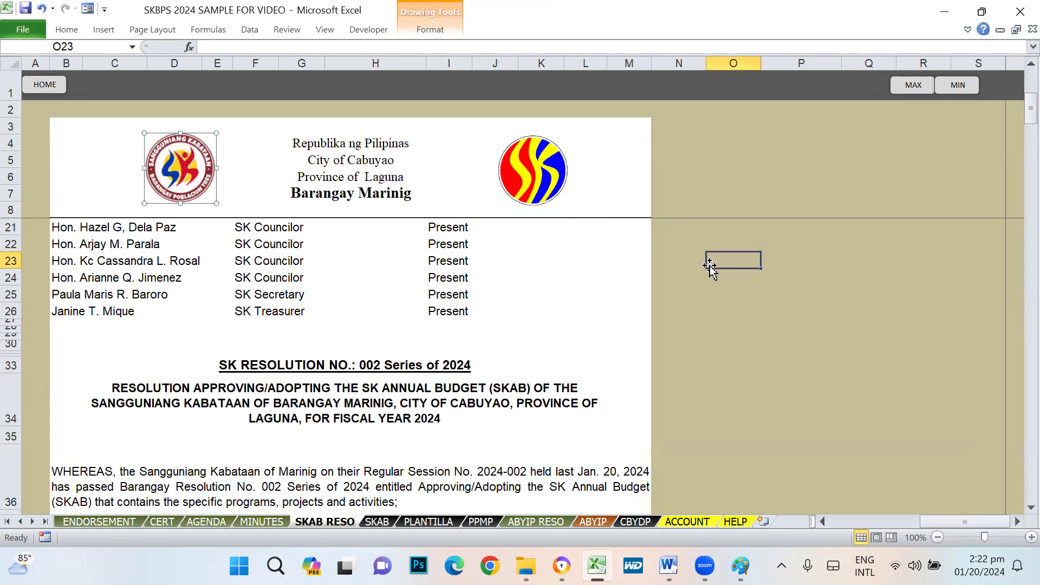
click(168, 155)
drag(144, 203, 142, 206)
click(710, 273)
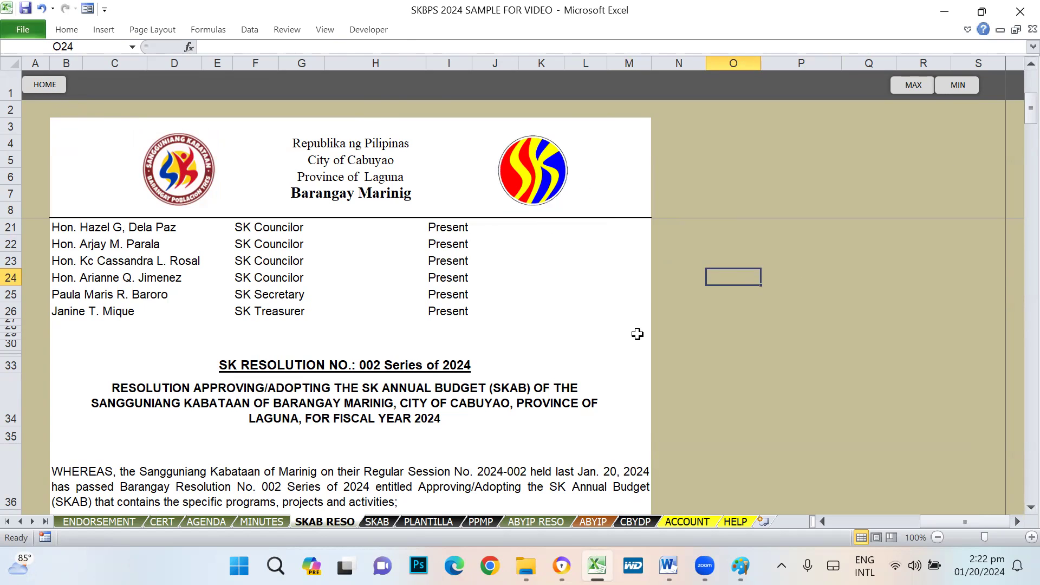
scroll(482, 469, up, 1)
scroll(482, 469, up, 3)
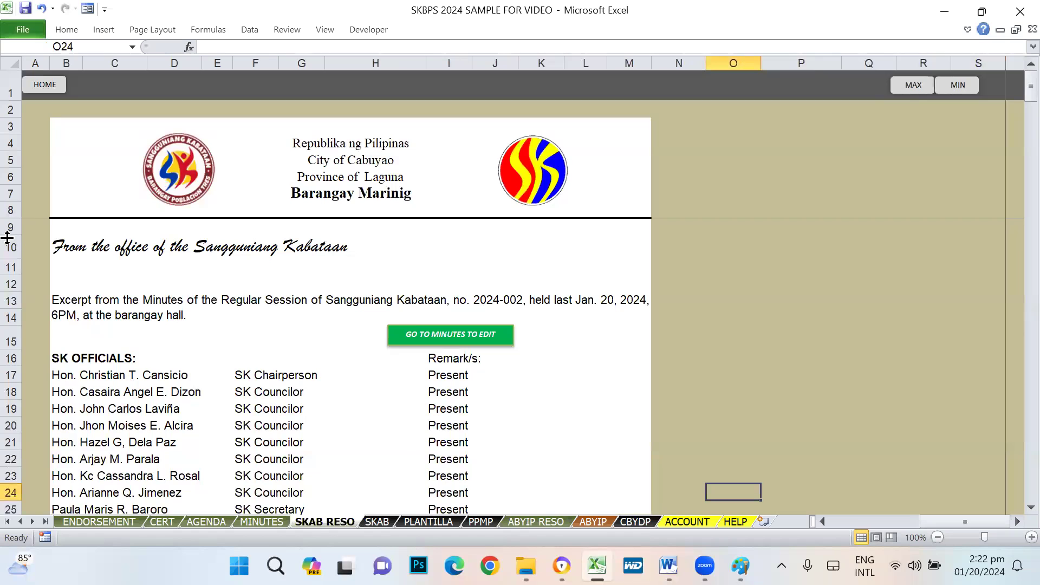
- Start Print All from HOME and dismiss the printing instructions
click(53, 87)
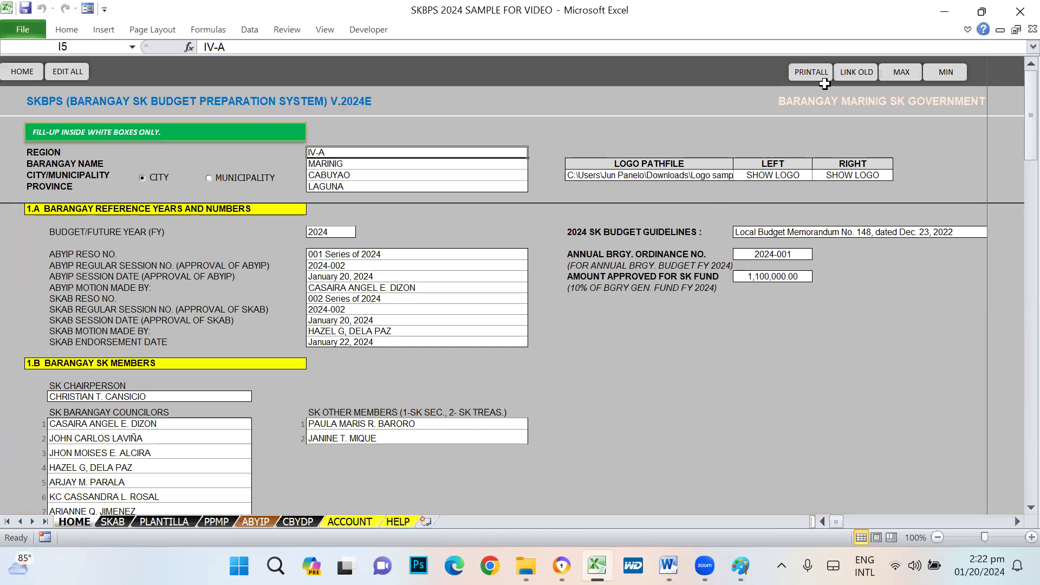
click(825, 81)
click(658, 341)
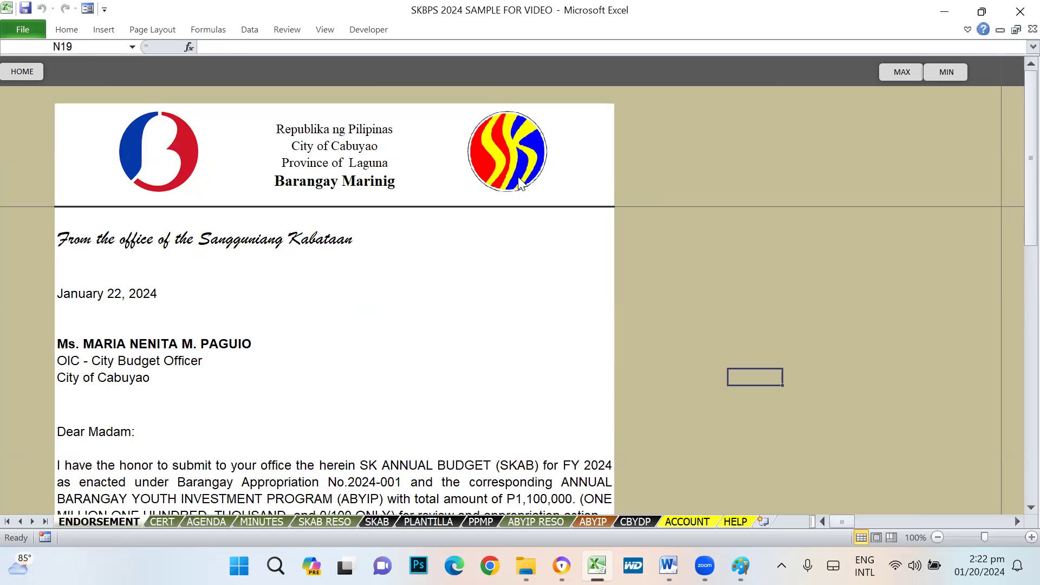
- Try editing the endorsement letter and dismiss the read-only warnings
double_click(252, 472)
click(521, 332)
double_click(306, 293)
click(528, 324)
double_click(223, 203)
click(521, 327)
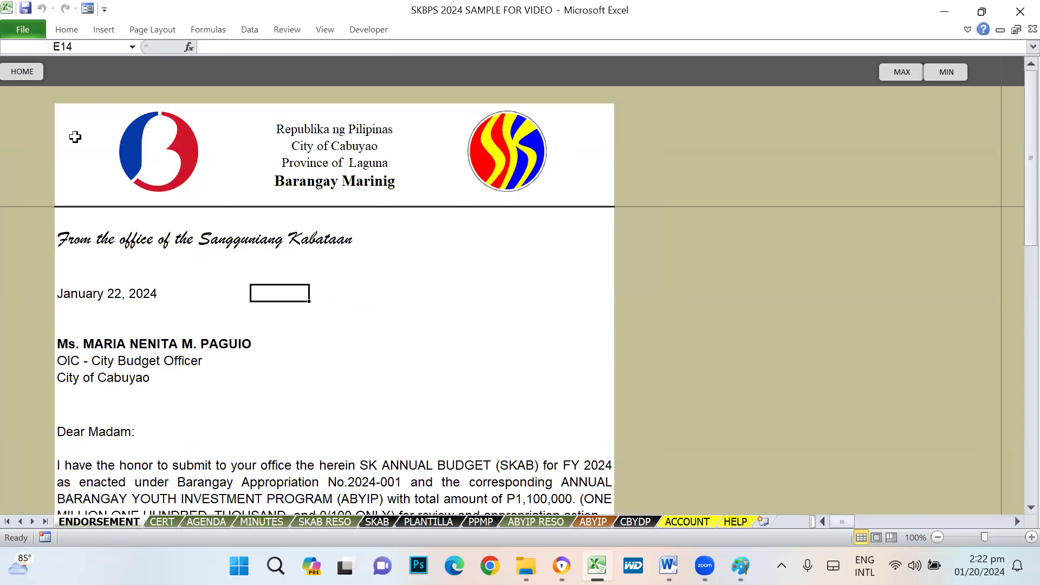
- Unlock all sheets for editing from HOME by submitting the password
click(22, 71)
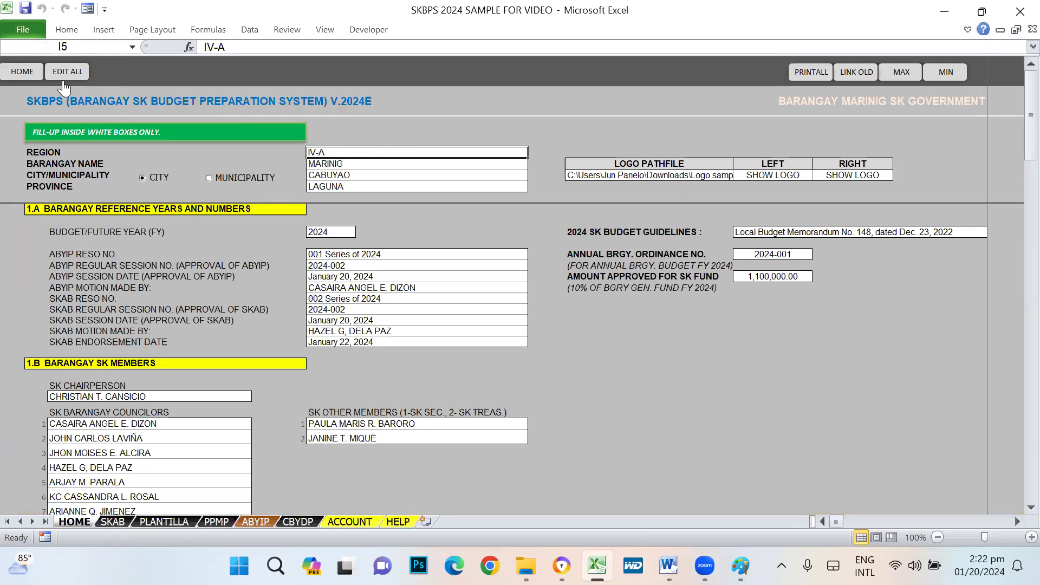
click(68, 72)
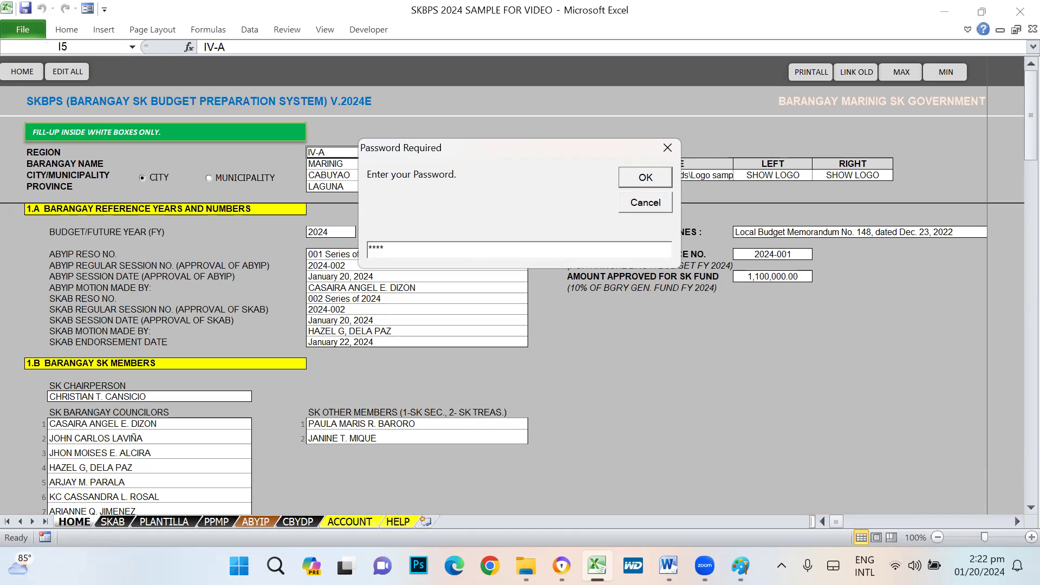
key(Return)
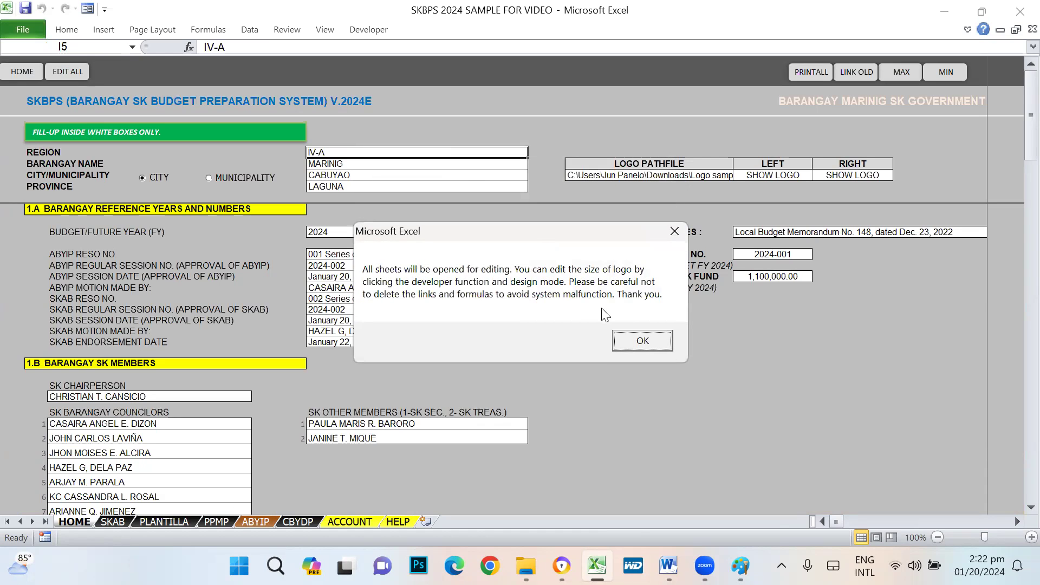
click(642, 342)
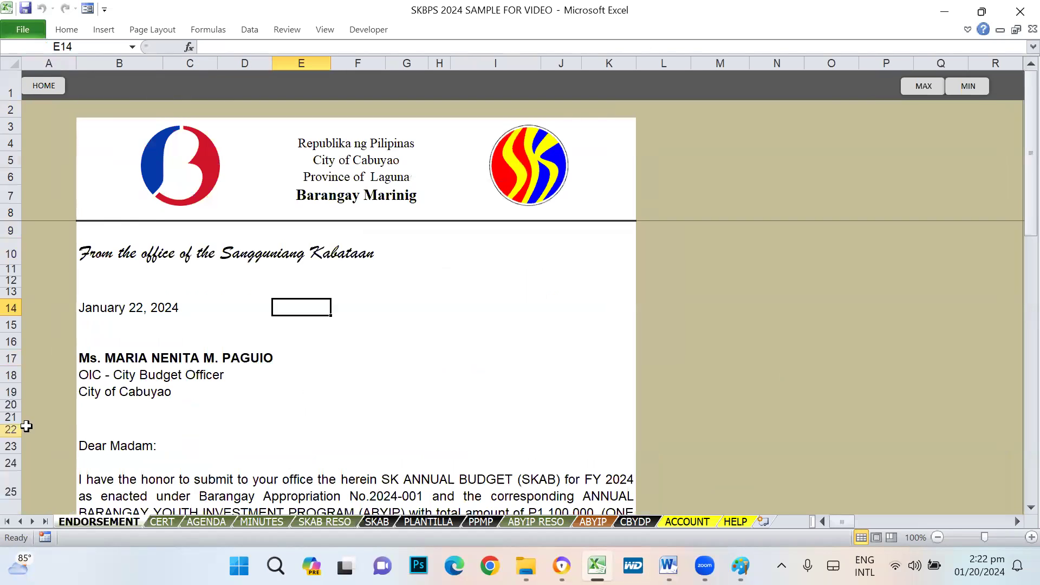
- Drag the endorsement letter's left header logo slightly to the left
click(167, 175)
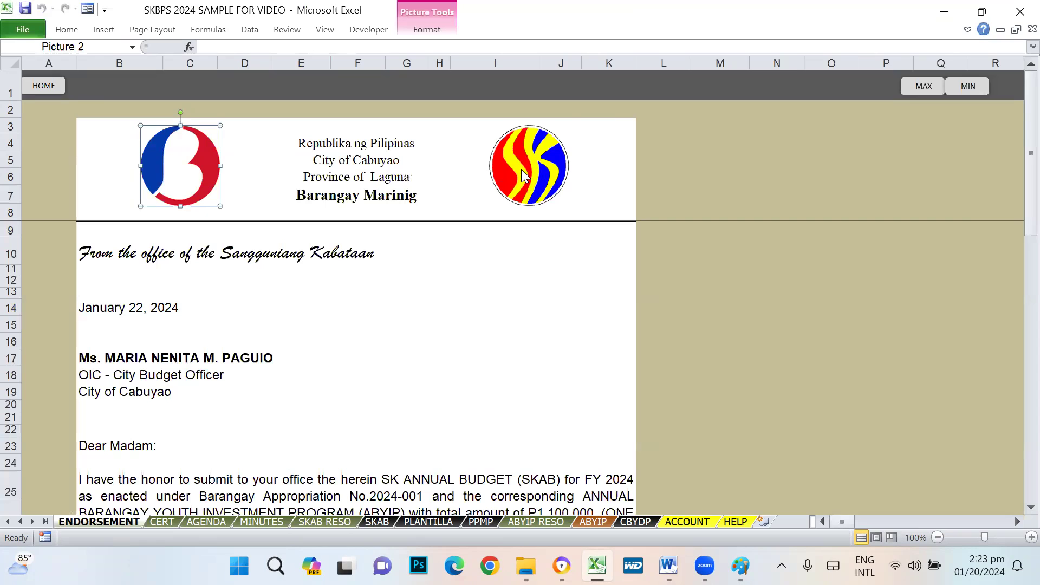
key(Escape)
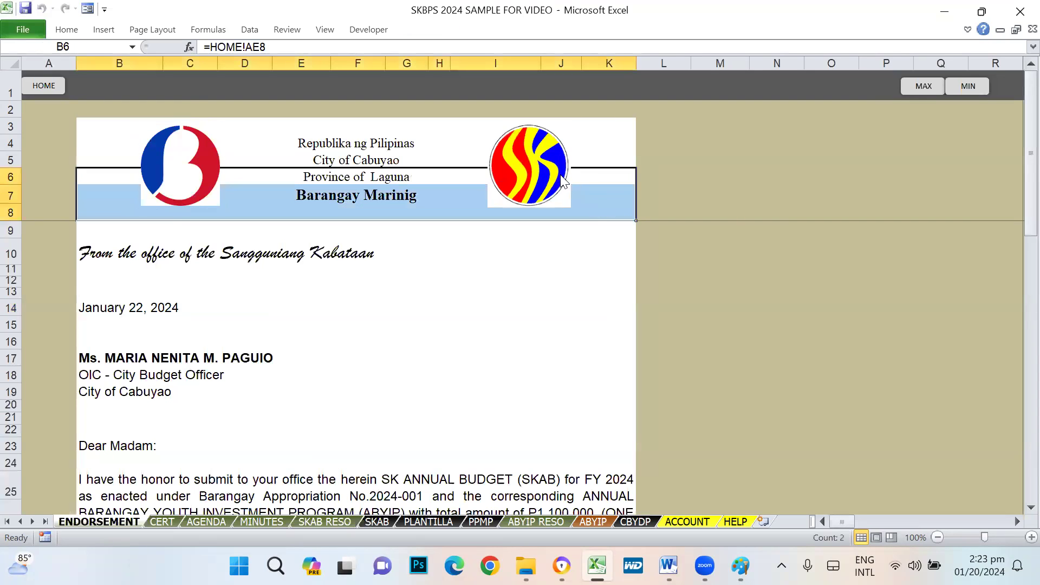
click(755, 213)
click(195, 179)
mouse_move(195, 179)
mouse_down()
mouse_move(375, 251)
mouse_move(207, 199)
mouse_move(184, 182)
mouse_up()
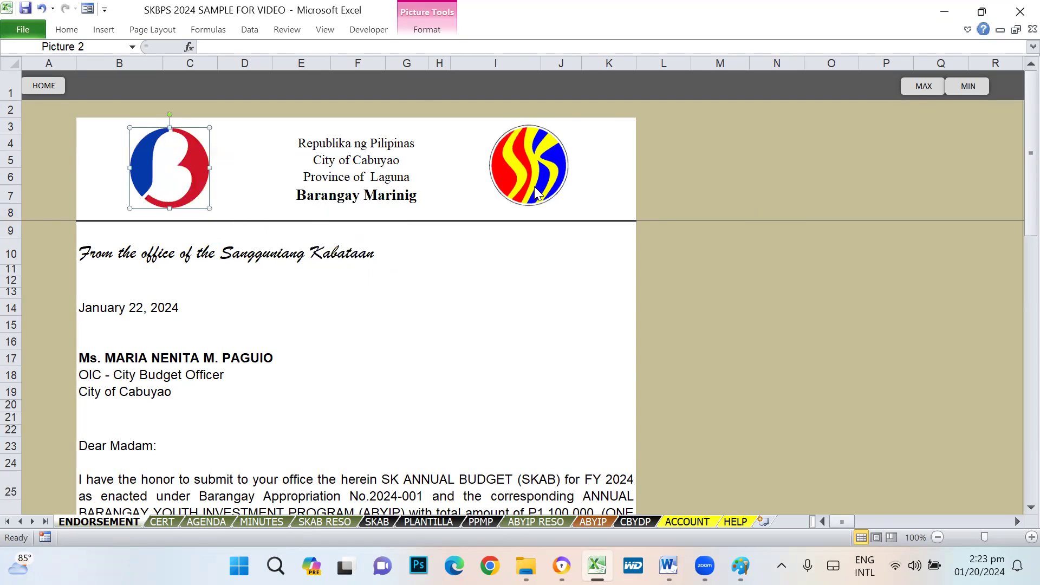
click(778, 341)
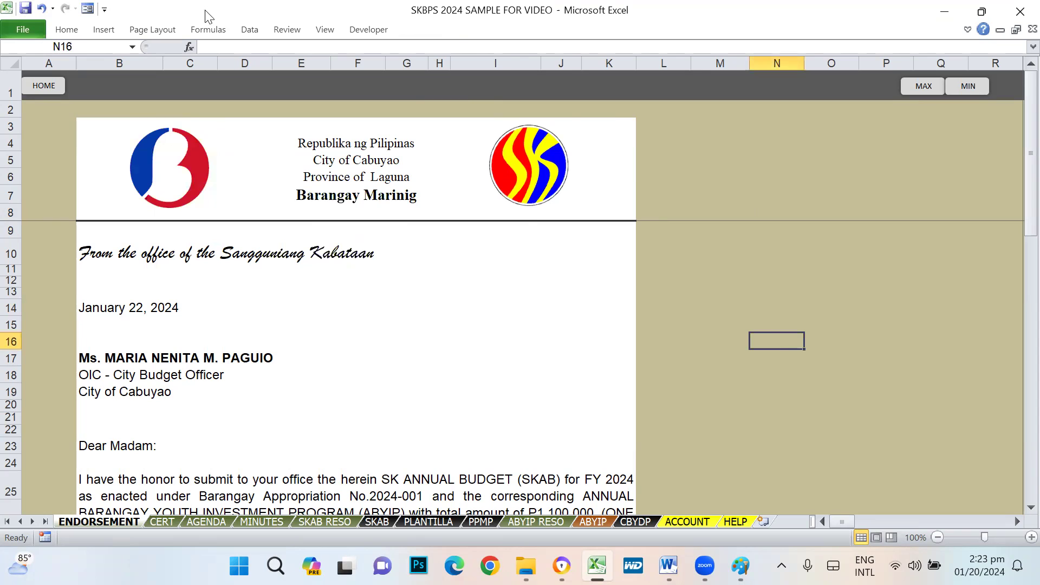
- In Design Mode, nudge the right and left header logos, then return to HOME
click(300, 73)
click(540, 169)
drag(537, 171, 543, 170)
click(729, 186)
click(198, 172)
drag(199, 172, 195, 176)
click(747, 303)
click(47, 90)
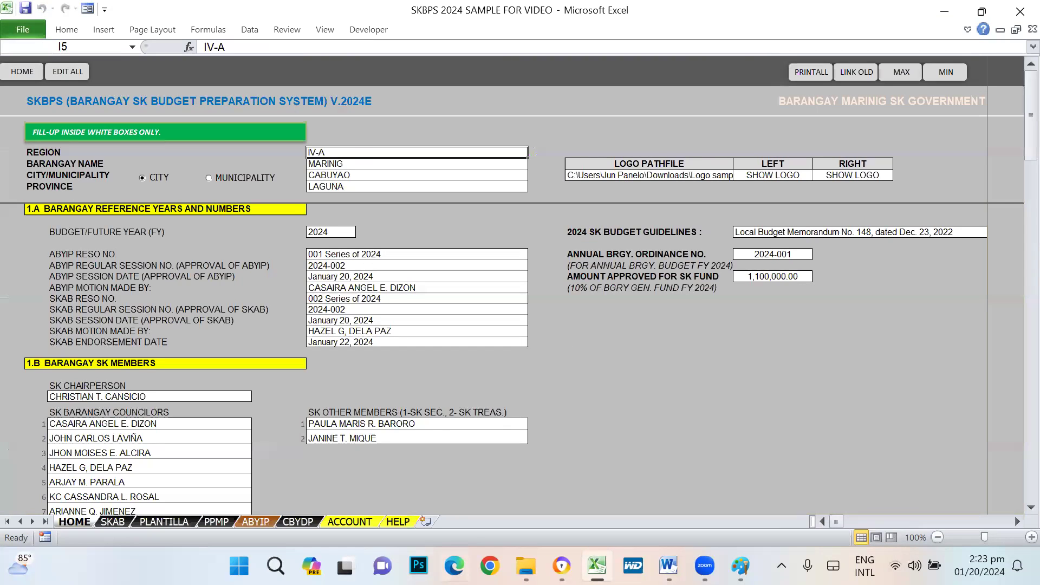
- On the HELP sheet, review adding the Developer tab via File, Options, Customize Ribbon
click(399, 521)
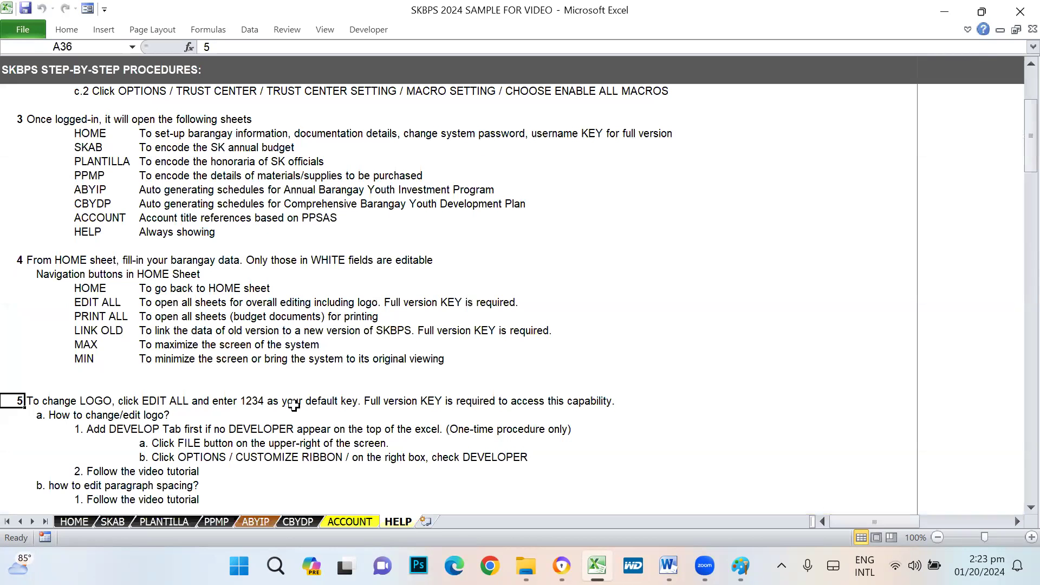
scroll(293, 405, down, 2)
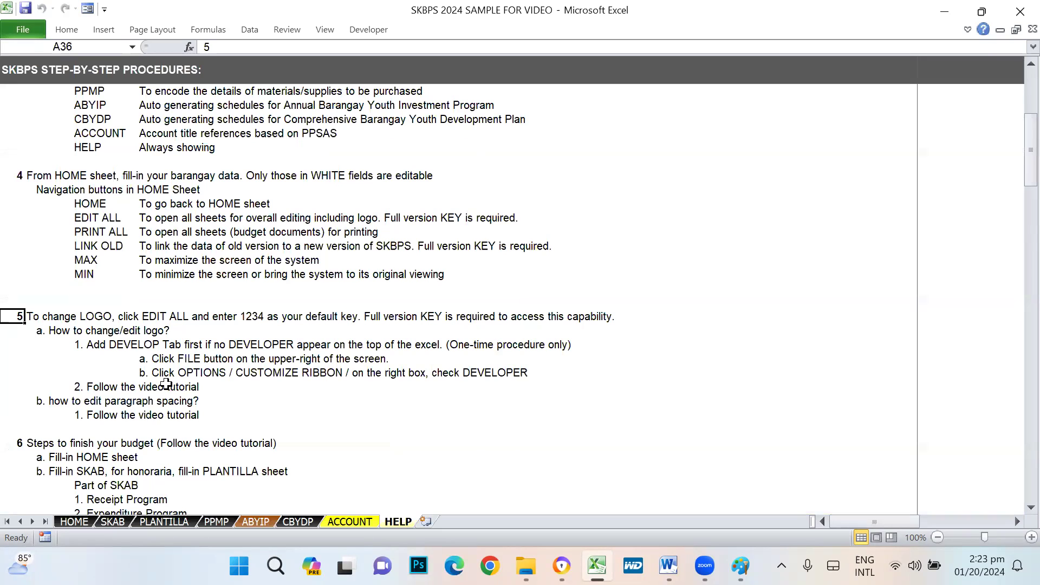
click(698, 386)
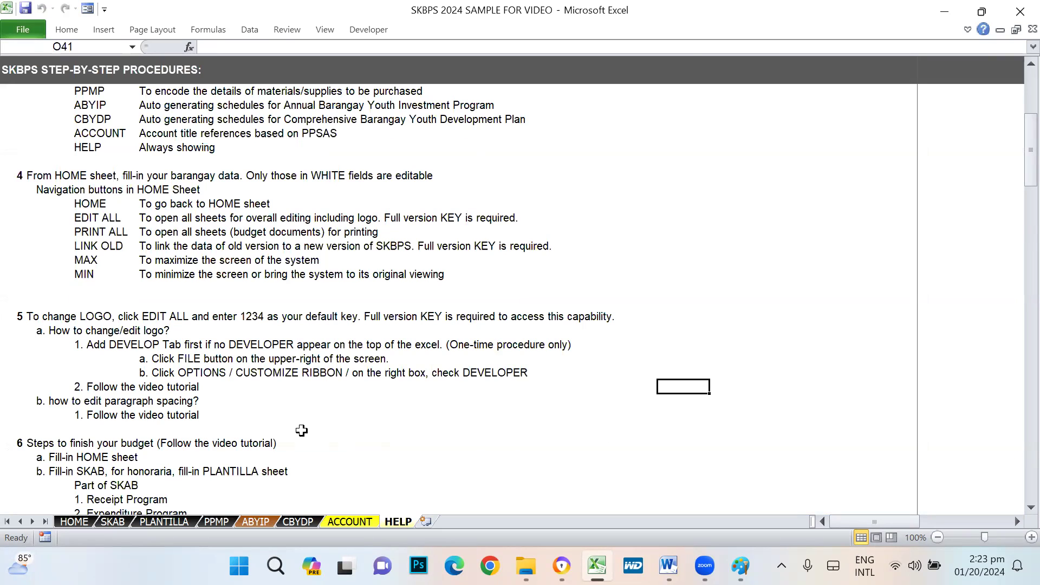
click(89, 352)
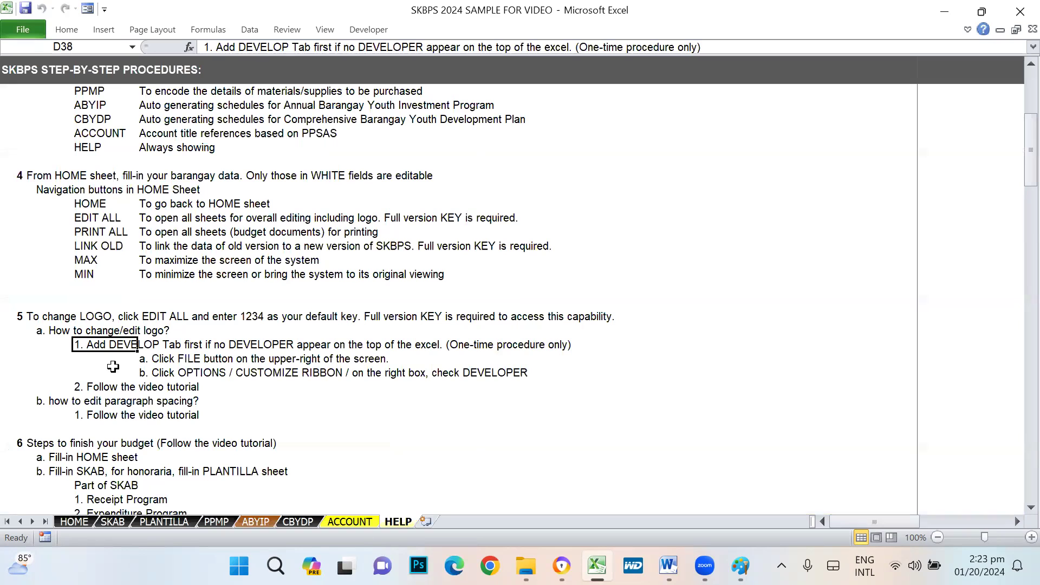
click(707, 398)
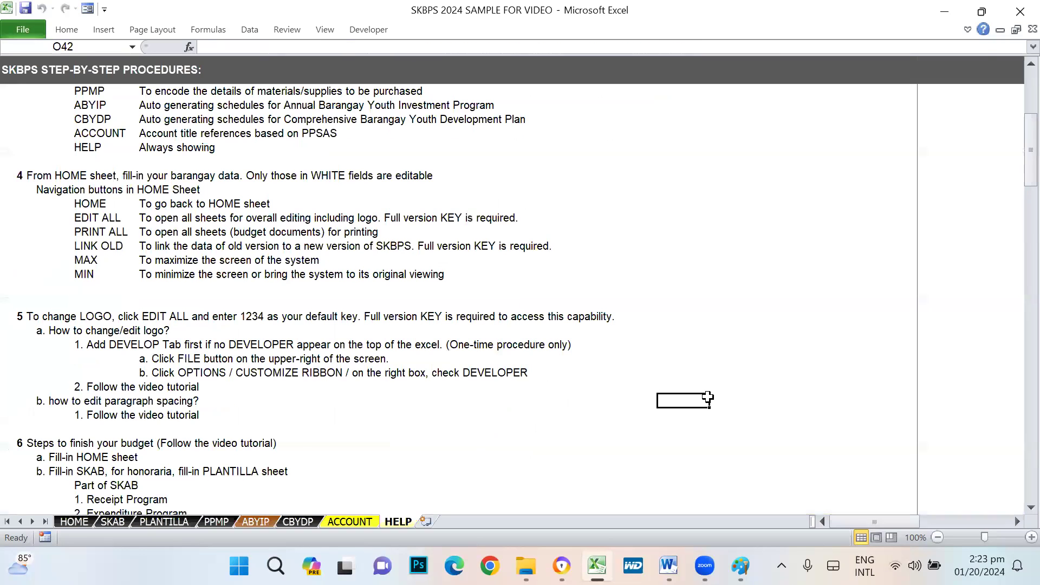
click(163, 359)
click(204, 374)
click(273, 373)
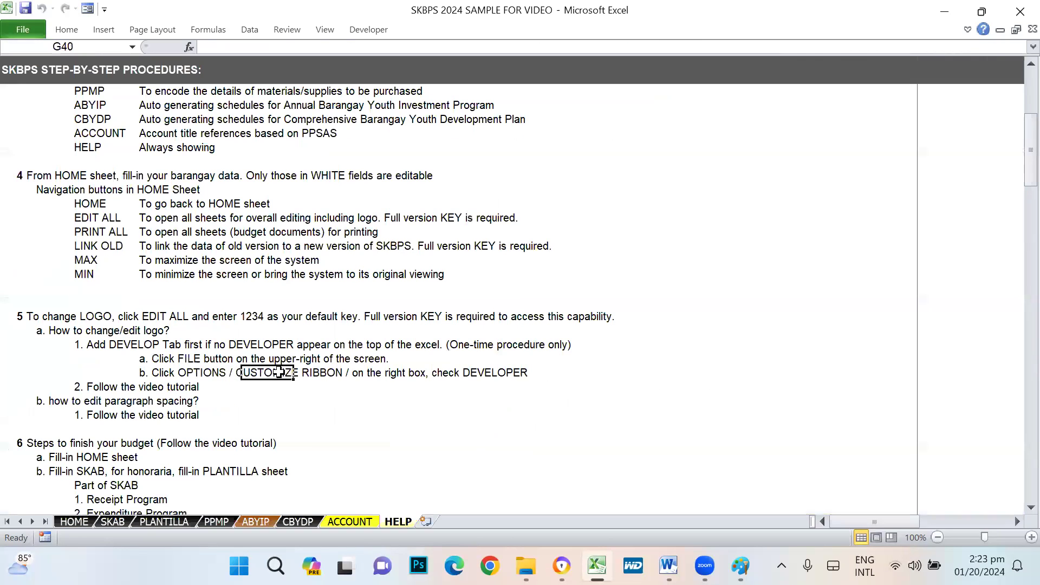
click(507, 379)
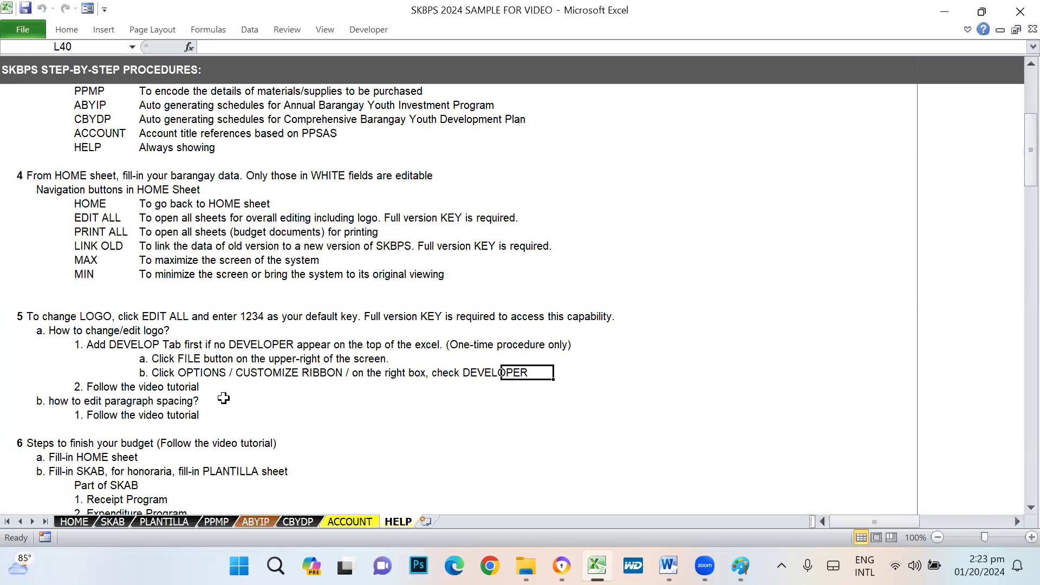
- Review the video tutorial and paragraph spacing notes, then click EDIT ALL on HOME
scroll(223, 398, down, 1)
click(78, 346)
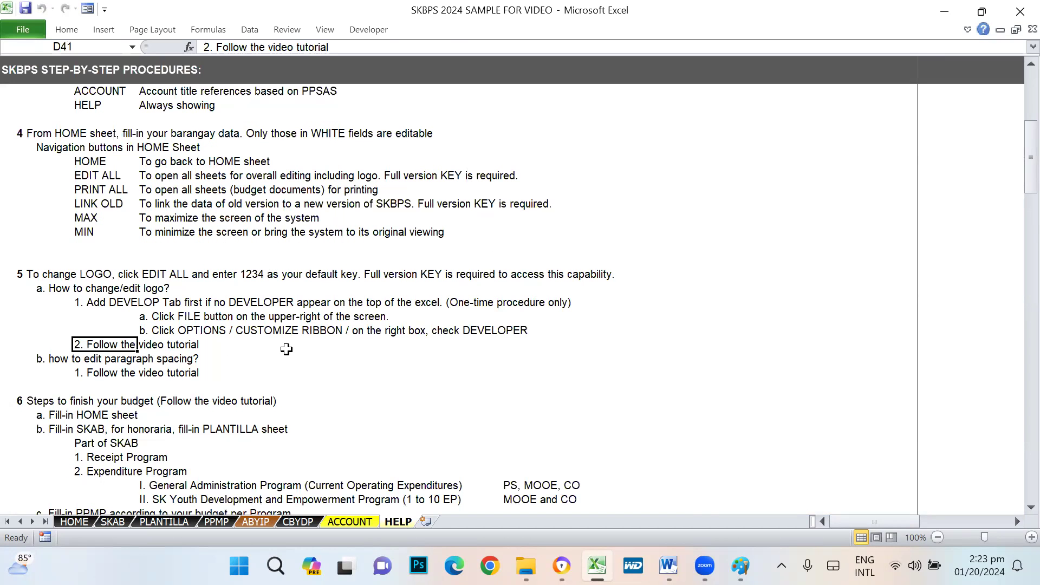
click(57, 361)
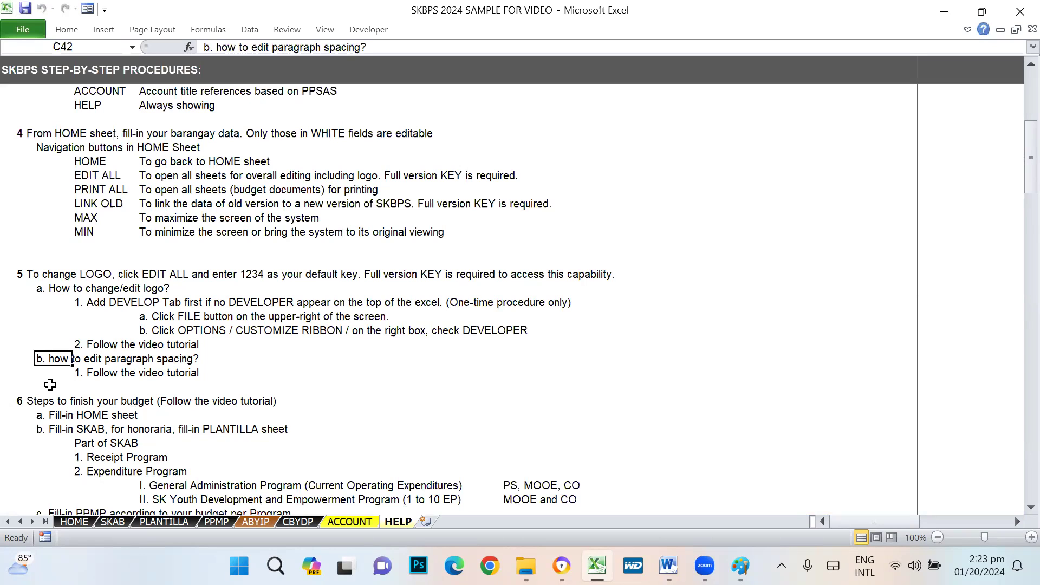
click(51, 384)
click(188, 372)
click(74, 521)
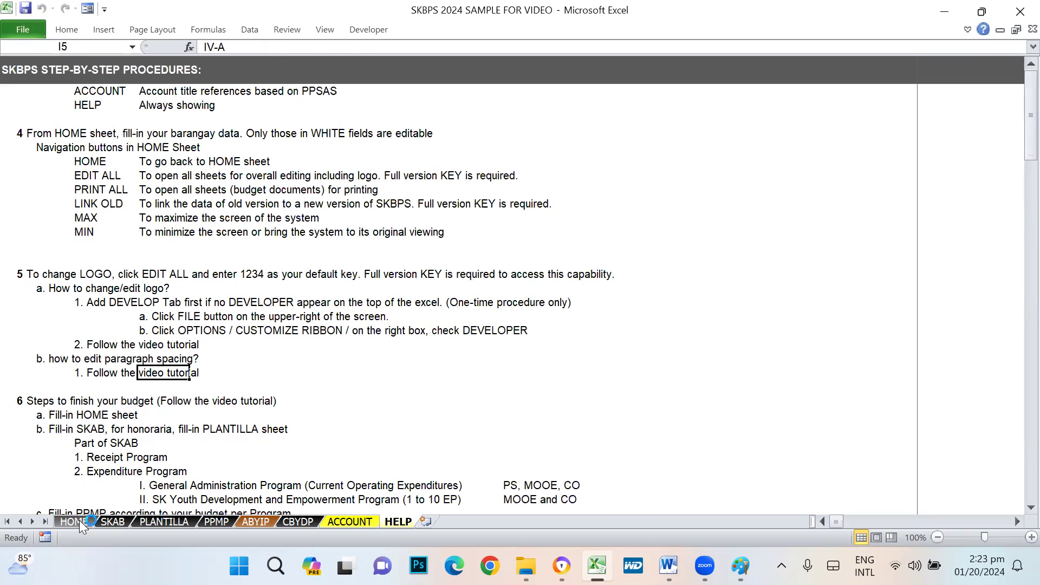
click(67, 70)
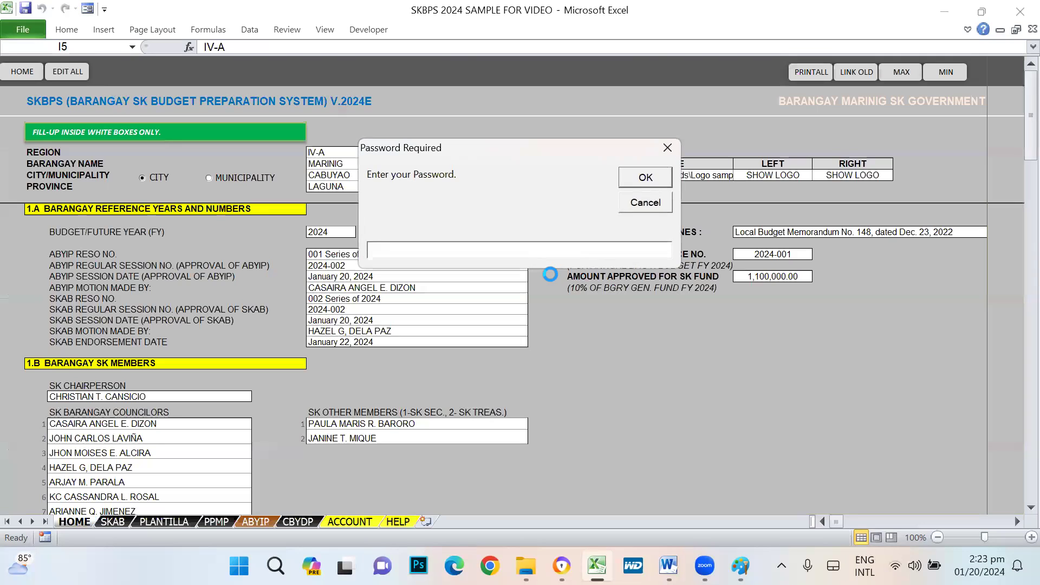
- Confirm the edit-all password, then browse the CERT, AGENDA and MINUTES sheets
key(Return)
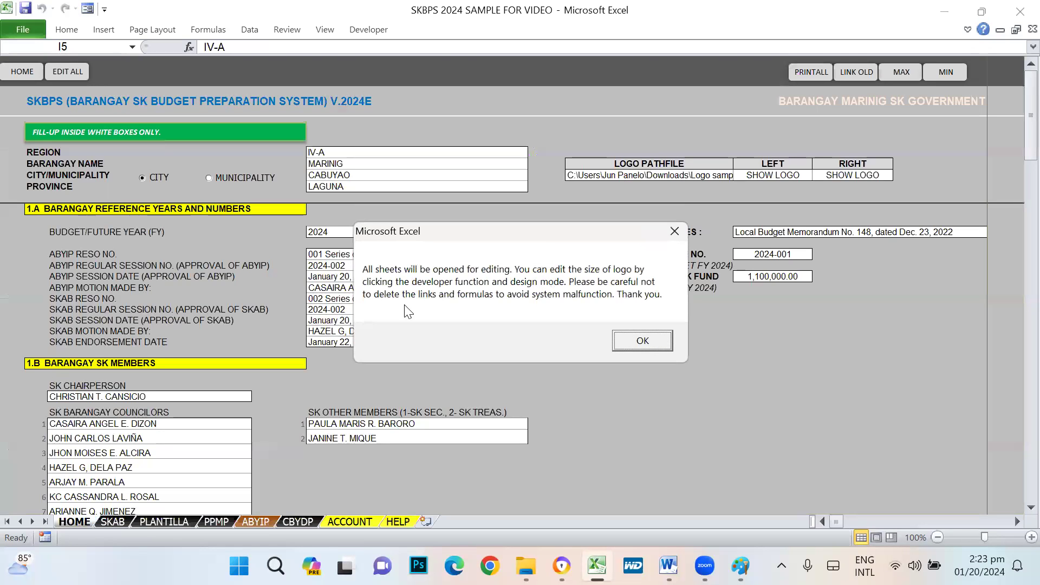
click(623, 335)
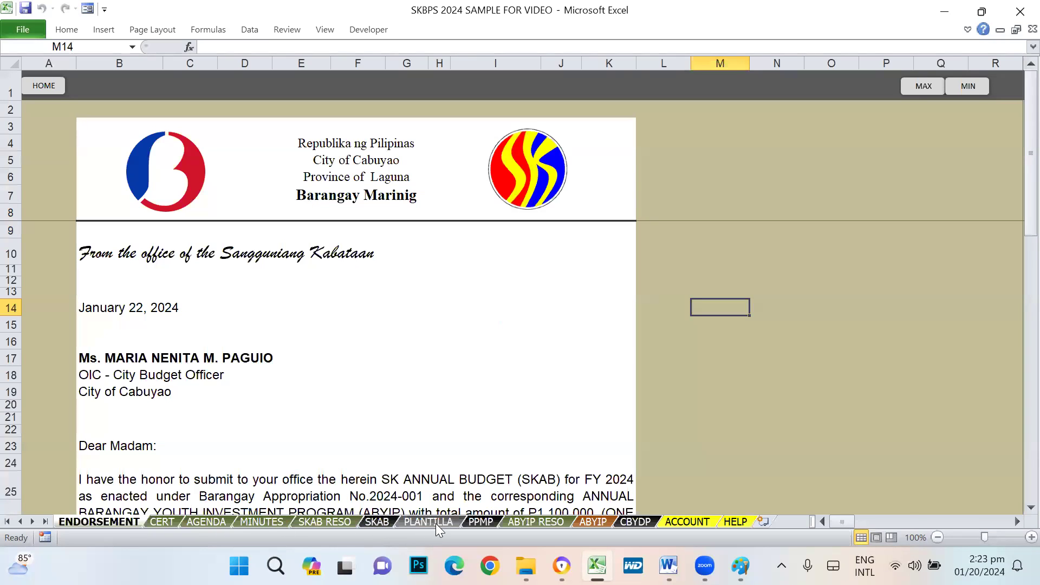
click(172, 520)
click(219, 522)
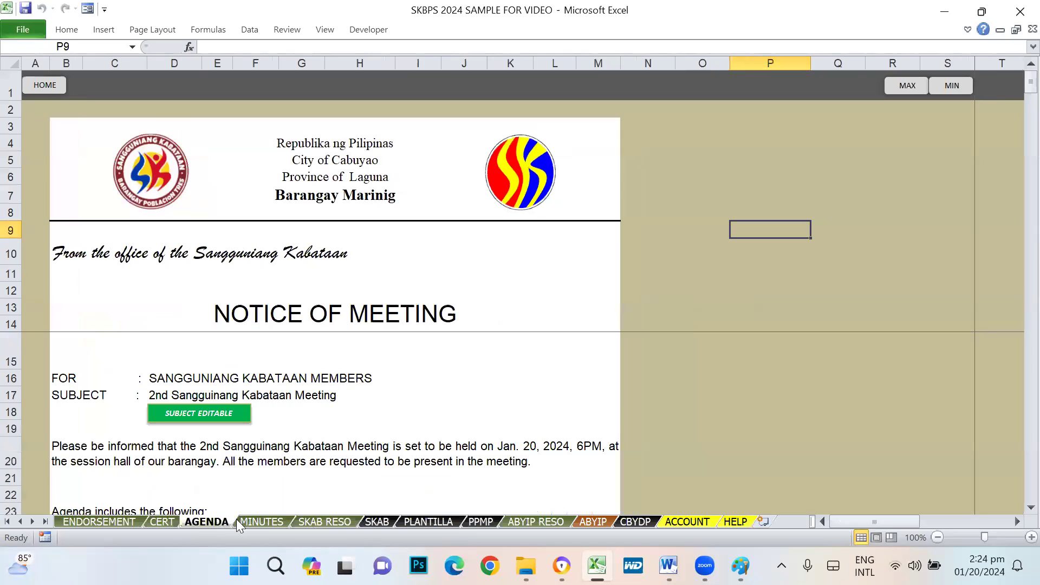
click(241, 521)
- Scroll through the SKAB RESO resolution and open its print preview
scroll(359, 417, down, 5)
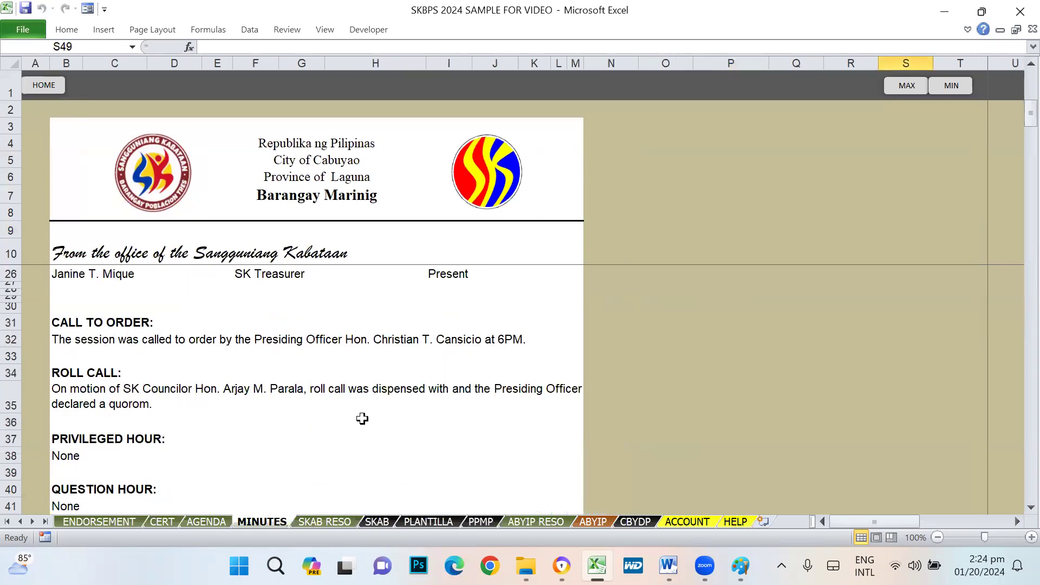
click(328, 523)
scroll(10, 357, down, 8)
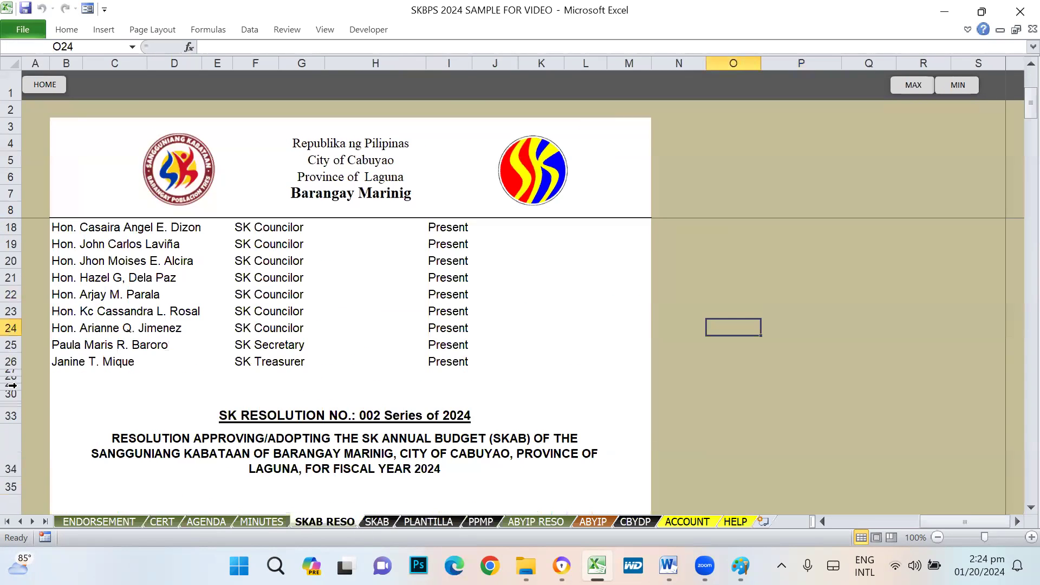
scroll(52, 438, down, 2)
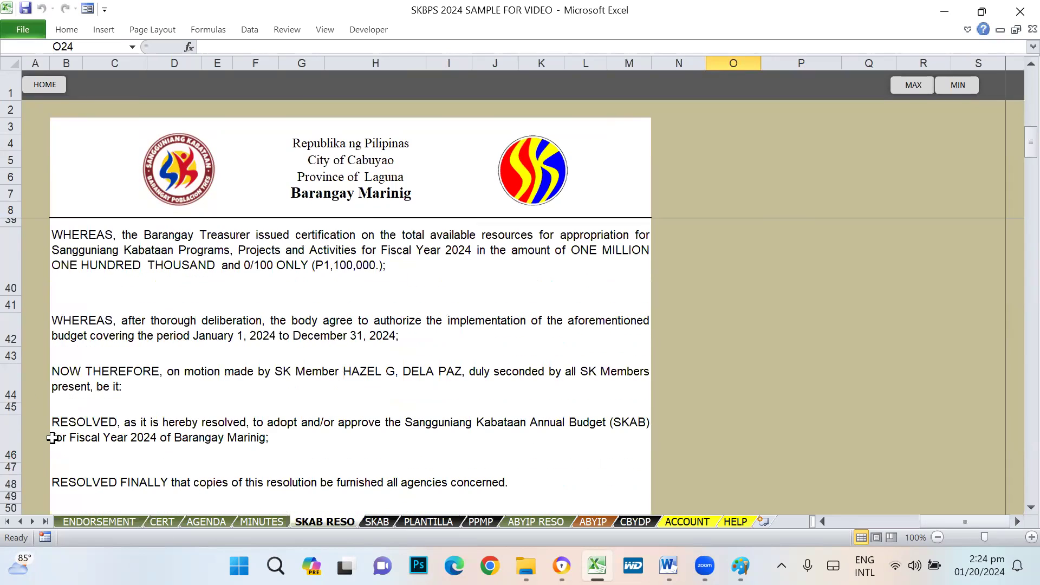
scroll(550, 440, down, 2)
click(452, 372)
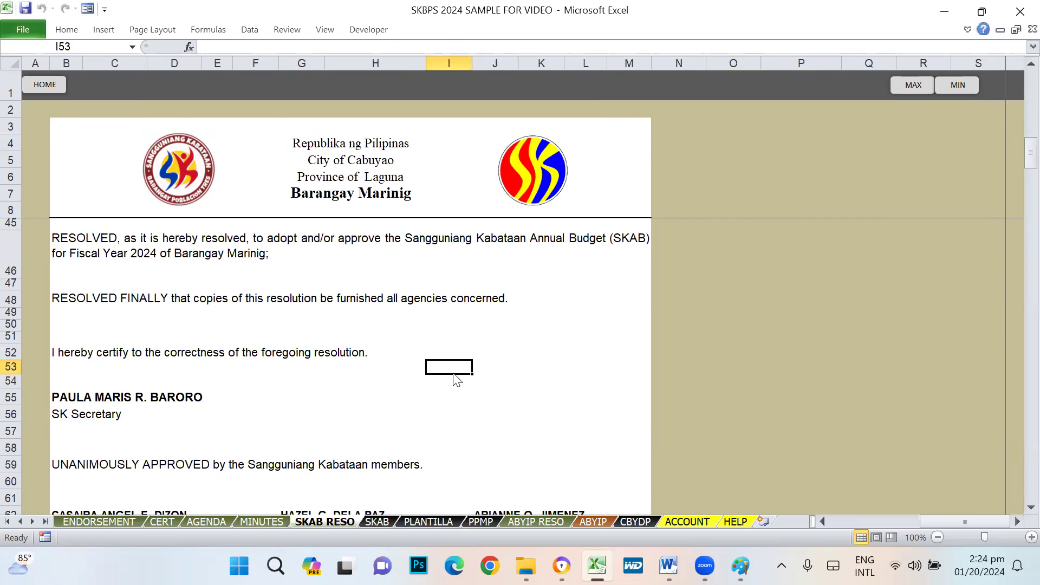
key(ctrl+p)
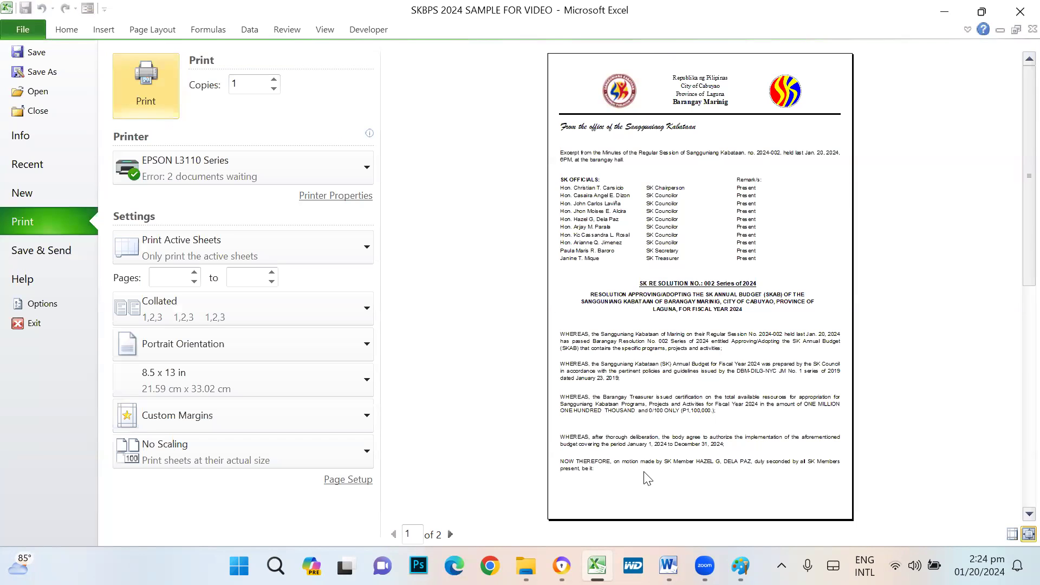
- Check preview page 2, close it, and restore row 58 to its original height
scroll(657, 490, down, 1)
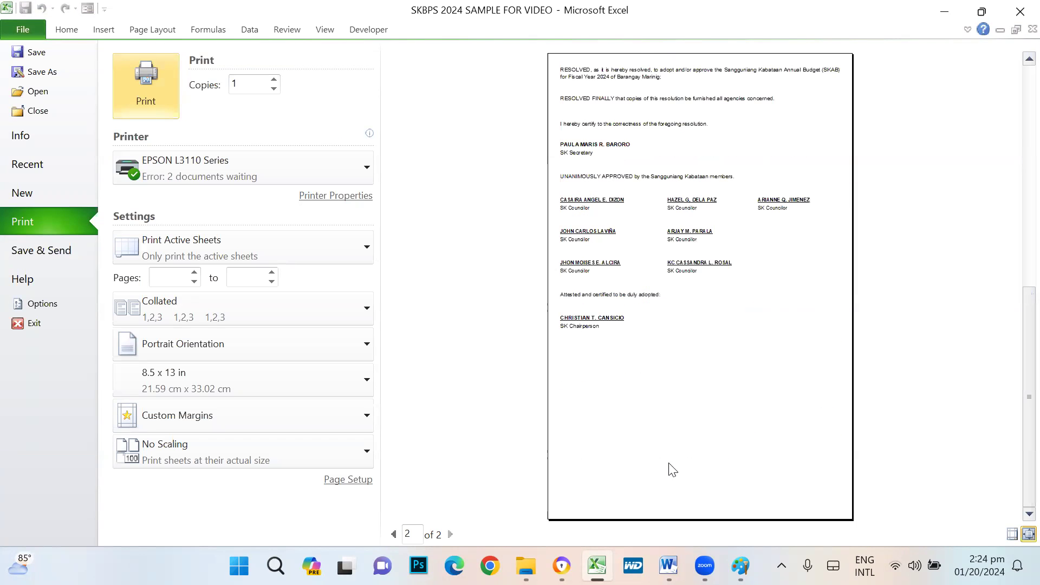
key(Escape)
drag(15, 453, 12, 451)
click(641, 452)
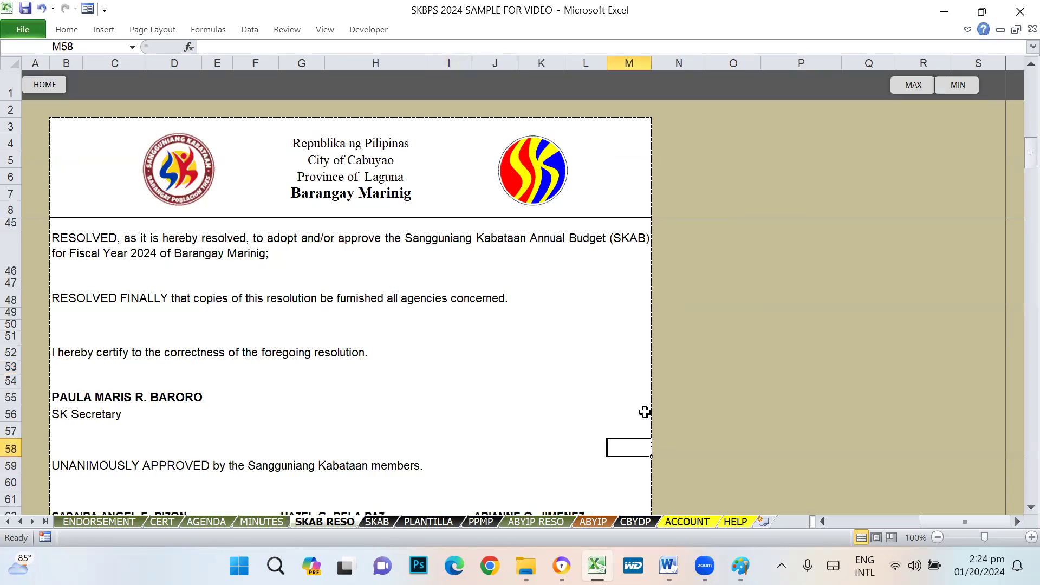
scroll(644, 412, up, 8)
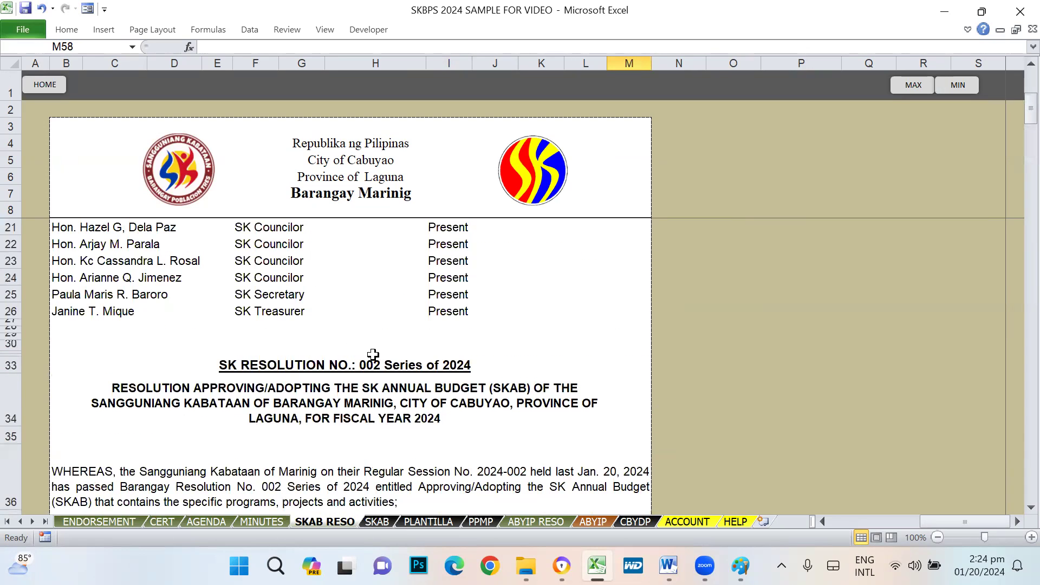
- From HOME, start Print All and acknowledge its printing instructions
click(45, 85)
click(810, 72)
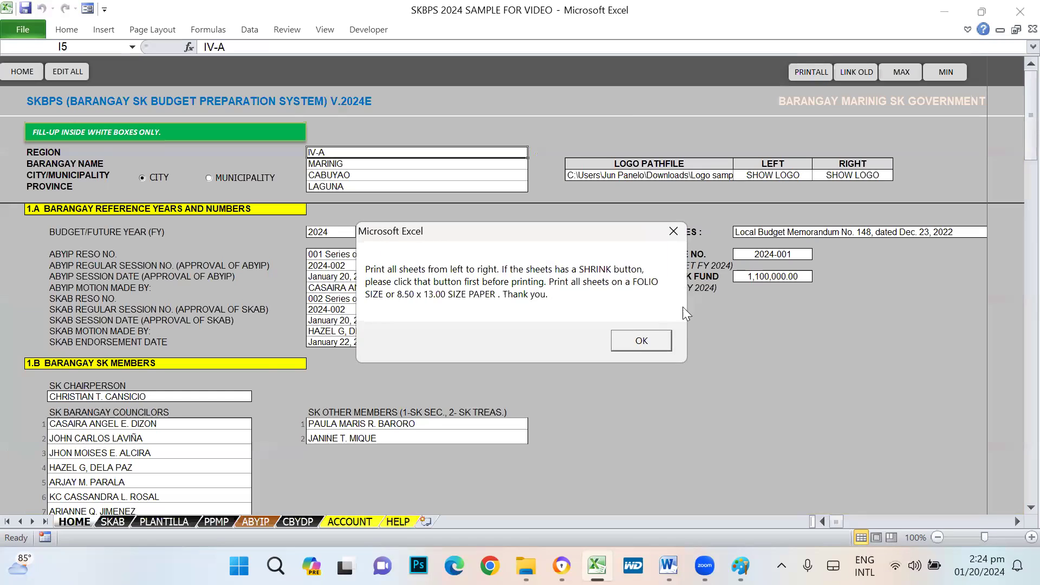
click(641, 341)
click(48, 203)
click(64, 172)
click(15, 247)
click(6, 364)
click(13, 463)
click(13, 356)
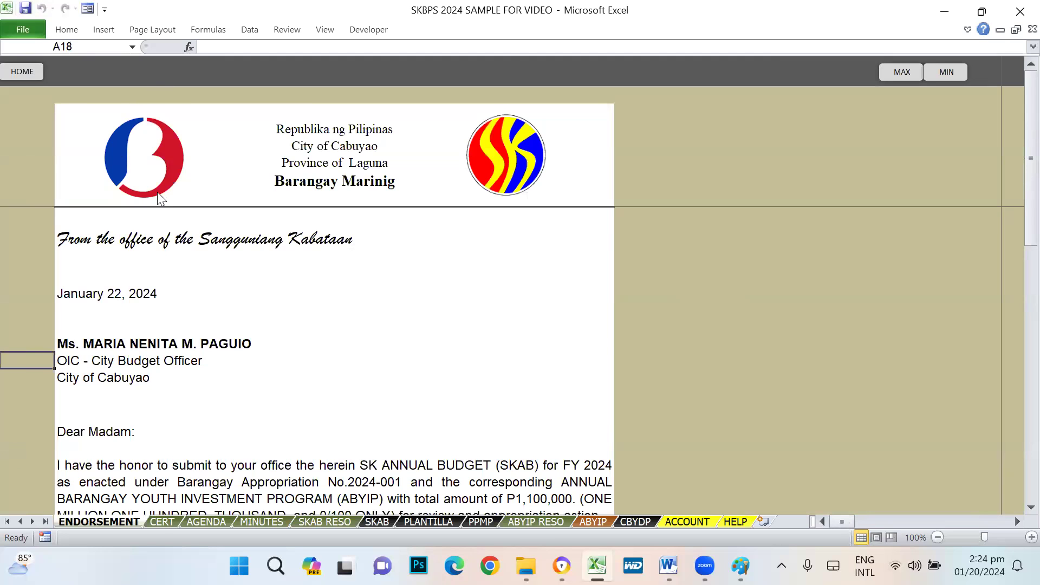
- Browse the CERT, AGENDA, MINUTES, SKAB RESO, SKAB, PLANTILLA and PPMP sheets
click(162, 522)
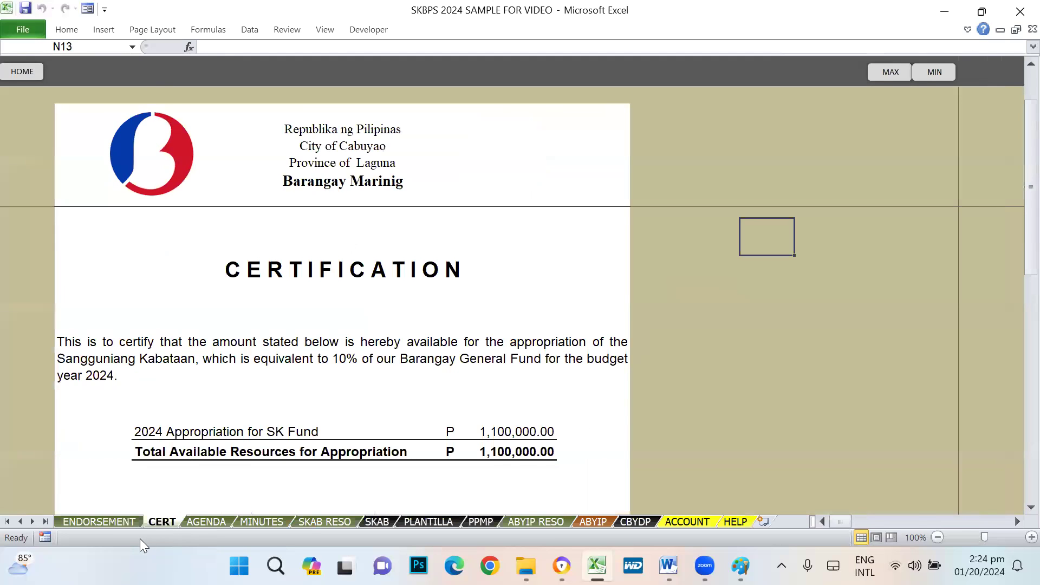
click(208, 521)
click(258, 521)
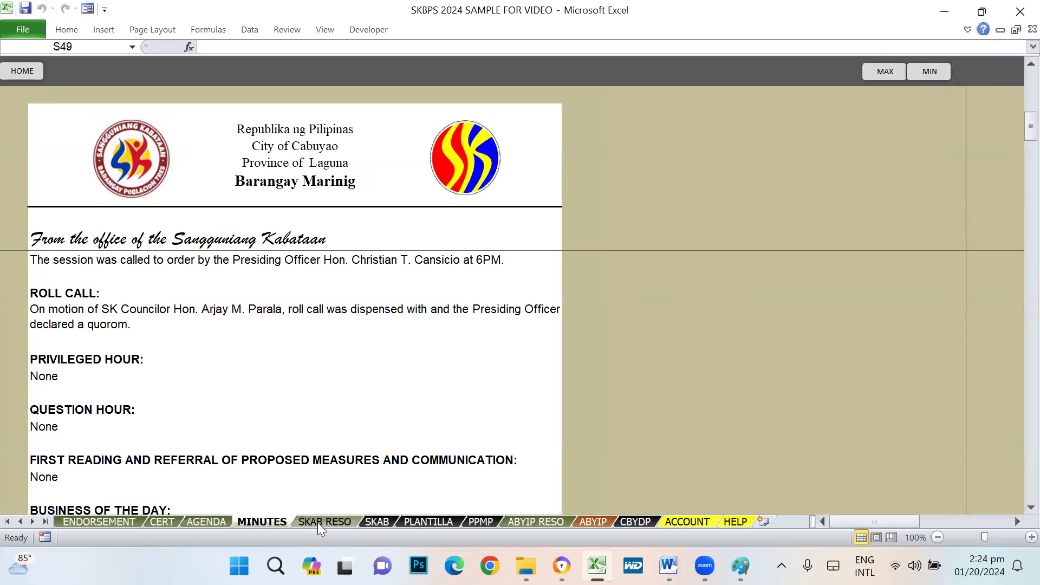
click(324, 521)
click(376, 521)
click(428, 521)
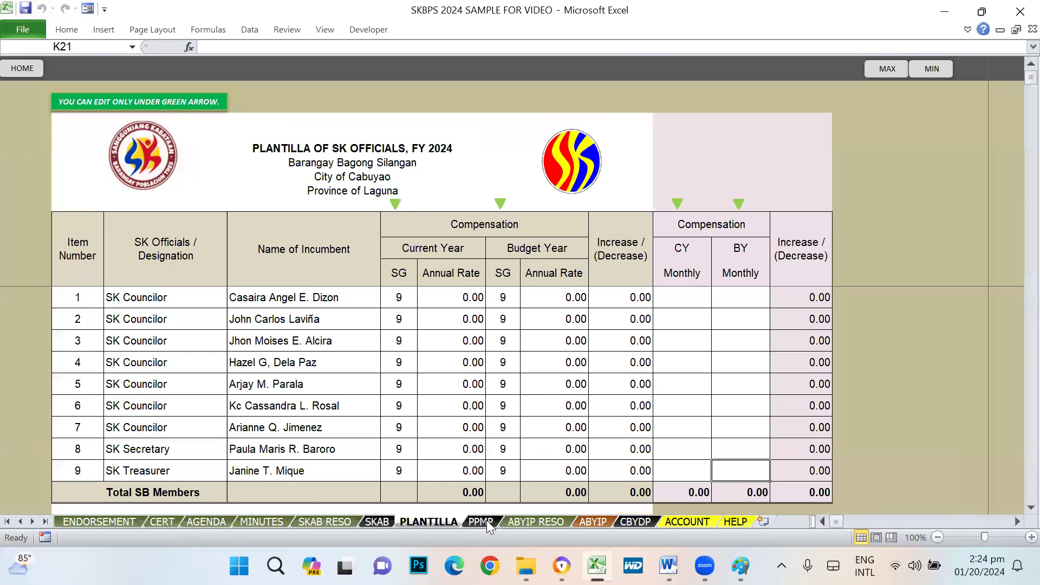
click(484, 521)
- Return to HOME, then view the HELP sheet's steps to finish the budget
click(19, 70)
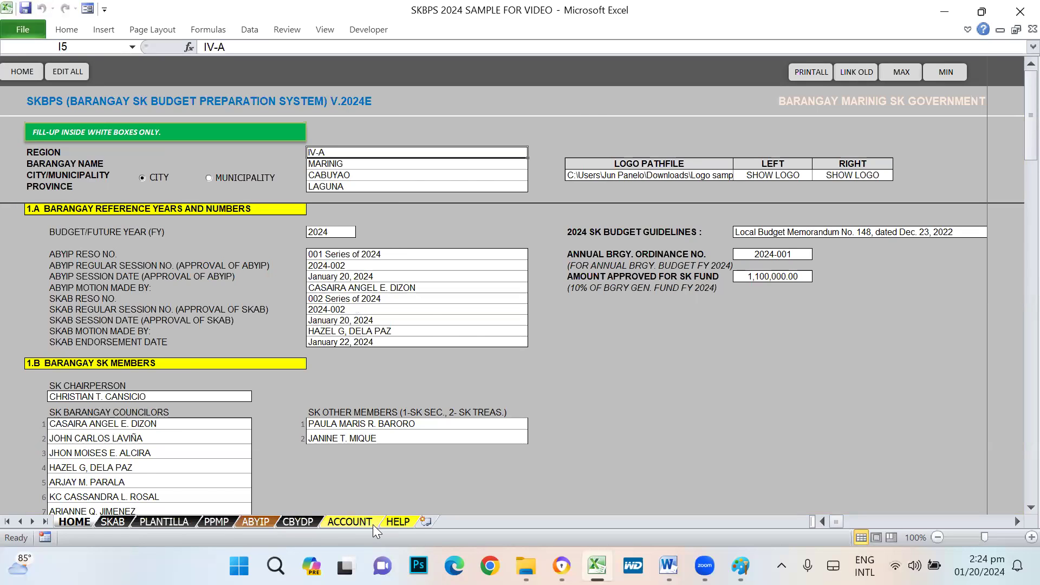
click(388, 521)
click(223, 414)
- Review HELP step 6 items: fill-in HOME, Expenditure Program, Part of SKAB; return to HOME
scroll(219, 425, down, 3)
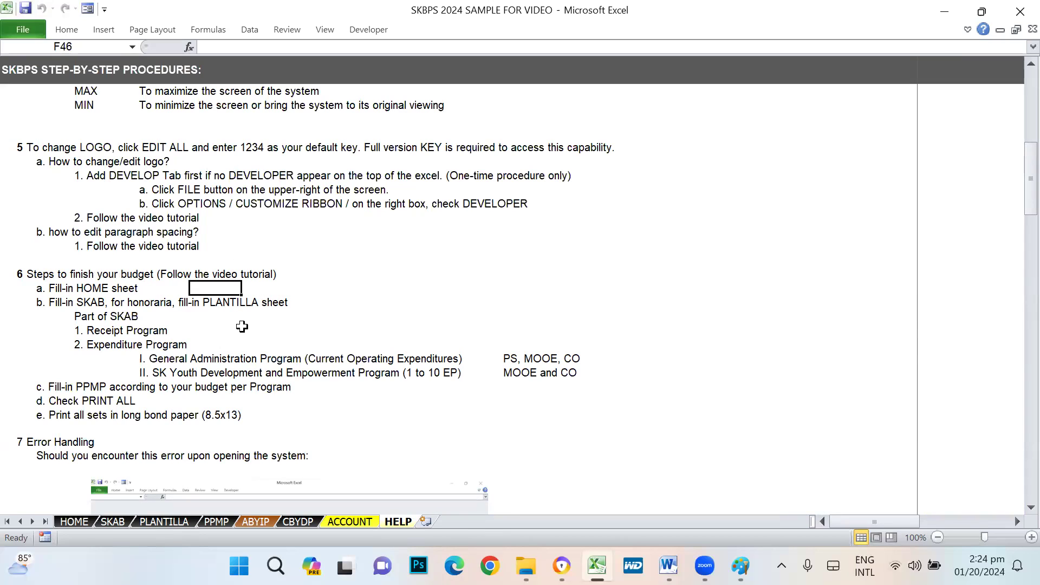
click(520, 290)
click(102, 343)
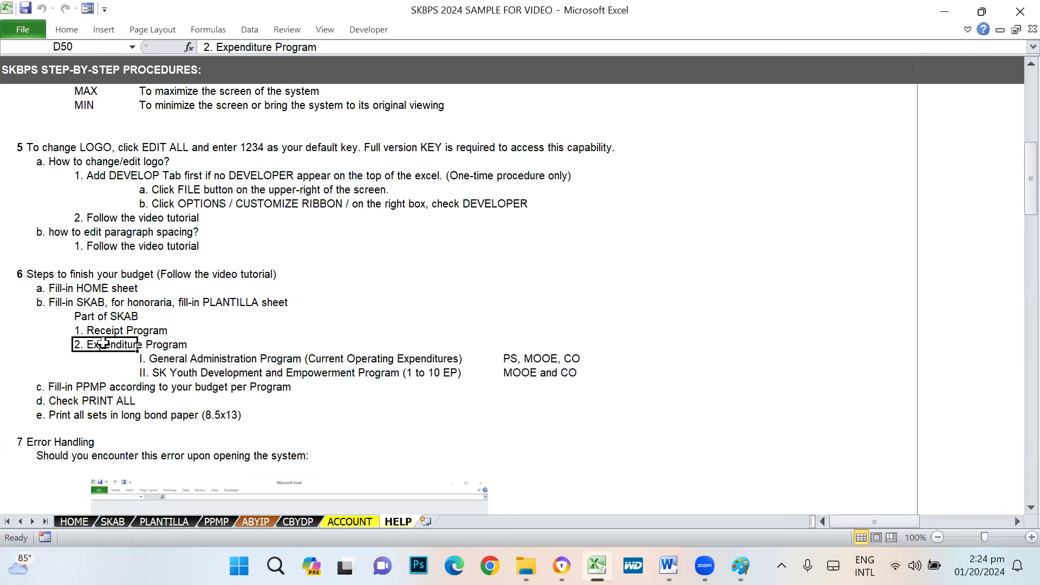
click(35, 290)
click(145, 287)
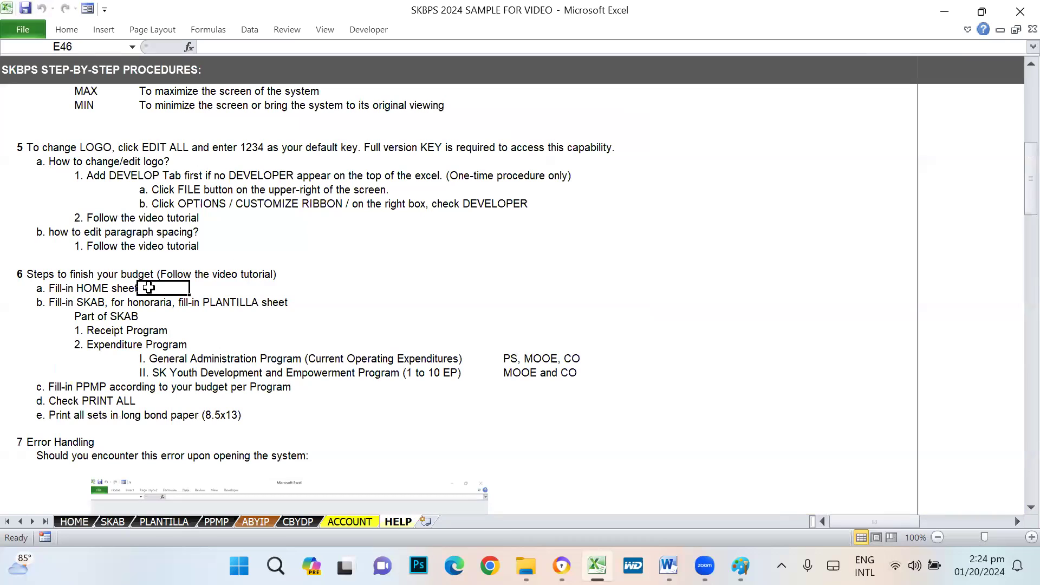
click(43, 317)
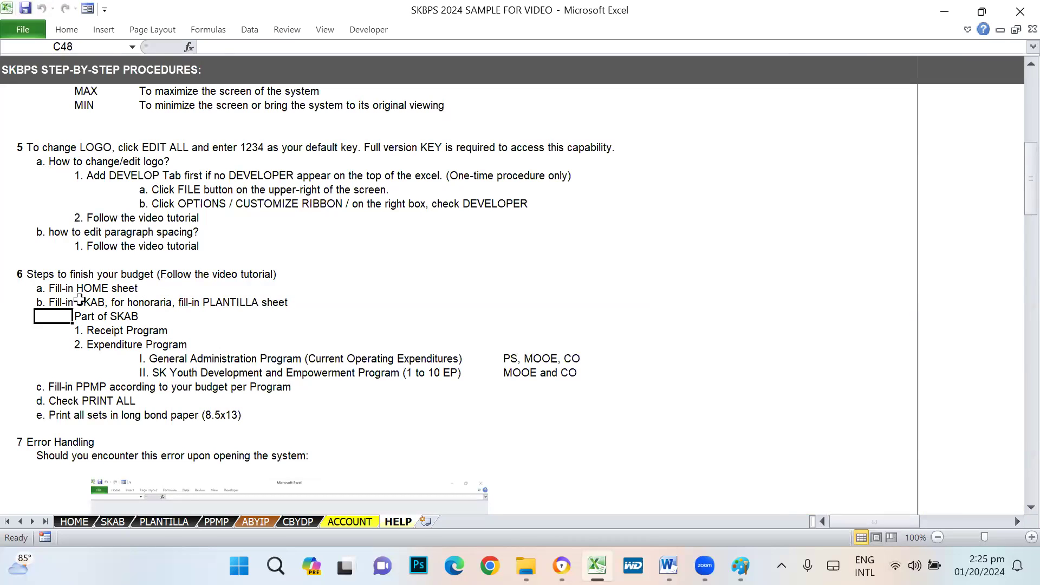
click(84, 521)
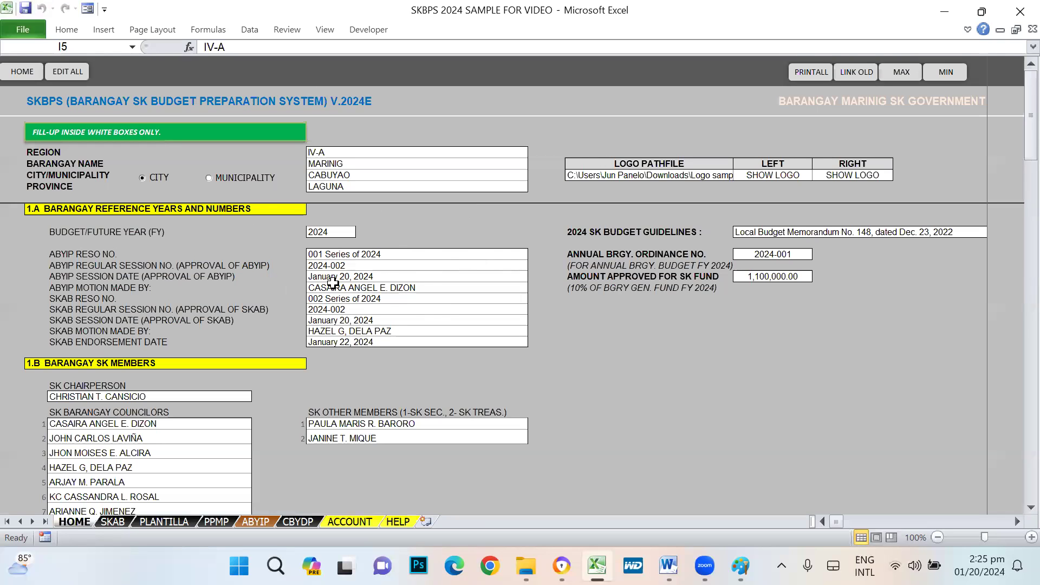
- Go back to the top of the SKAB sheet and review its RECEIPTS PROGRAM and EXPENDITURE PROGRAM sections
click(110, 522)
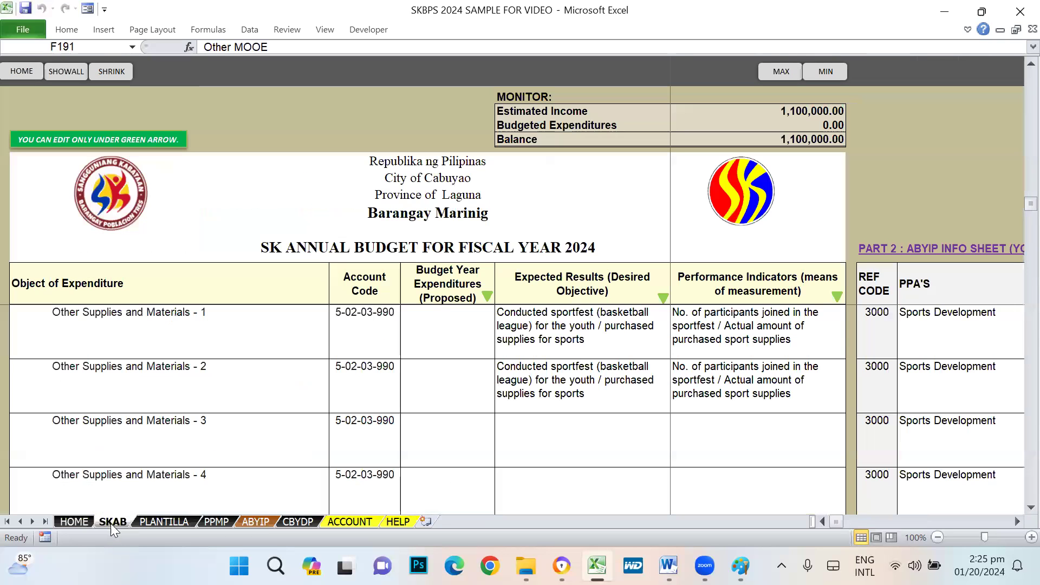
scroll(670, 363, up, 20)
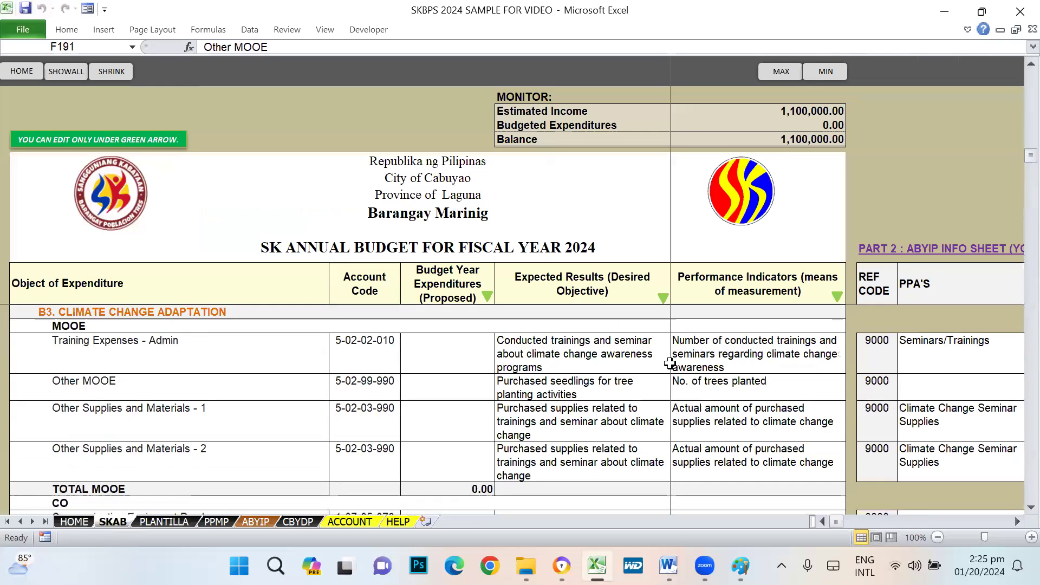
scroll(528, 320, up, 15)
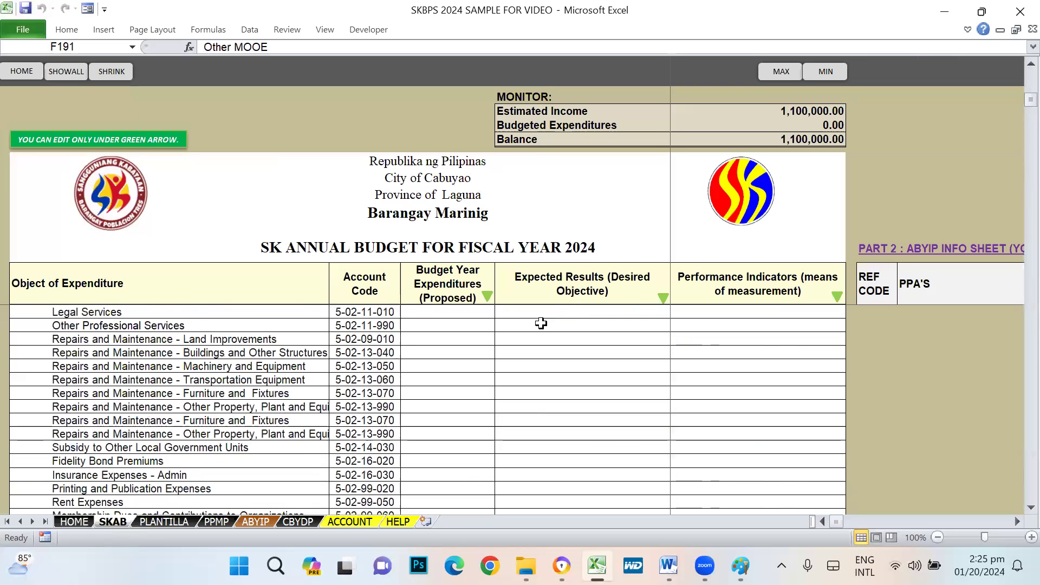
scroll(565, 305, up, 10)
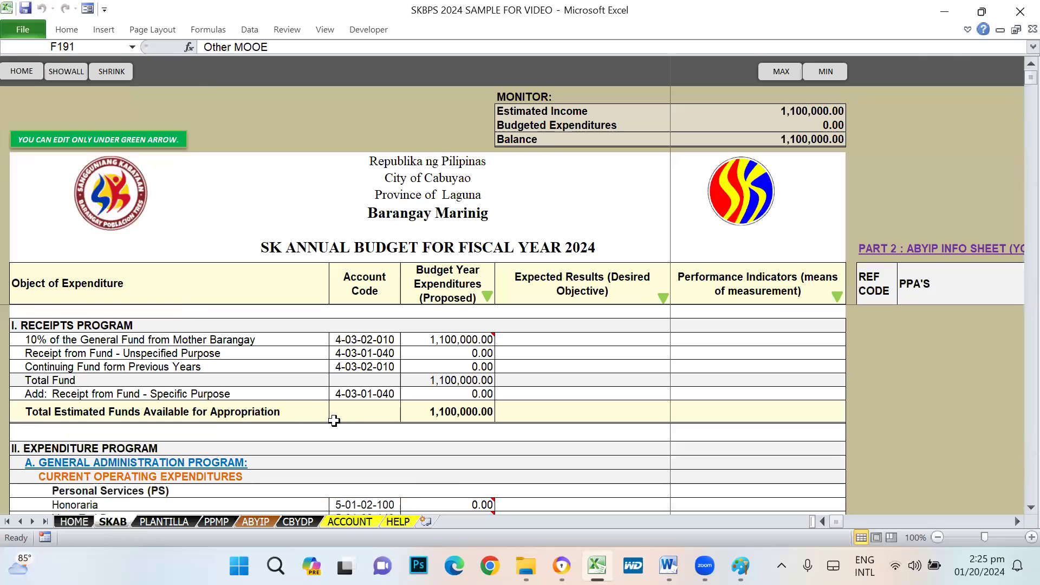
click(22, 327)
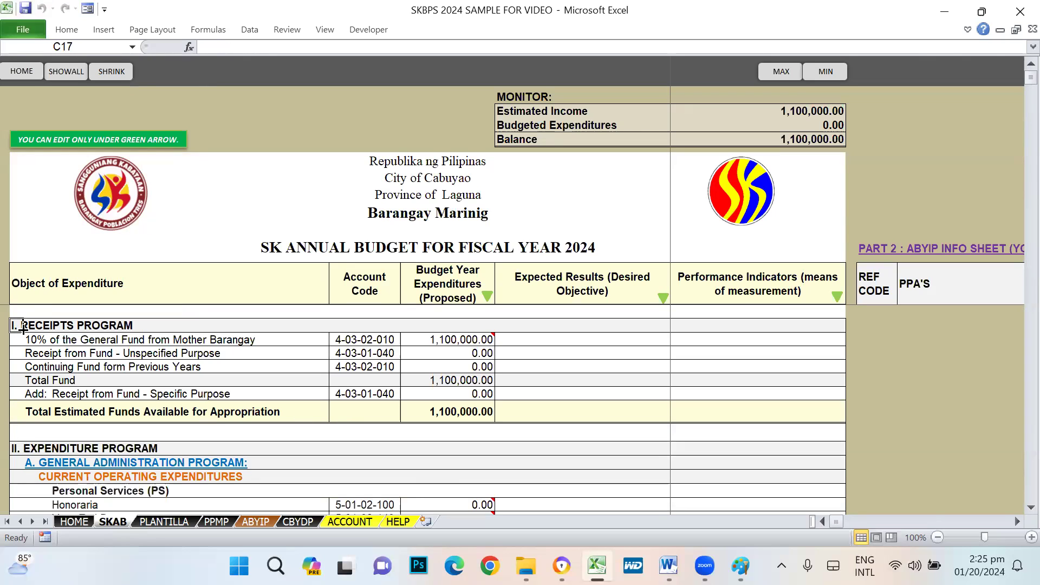
click(22, 450)
click(397, 522)
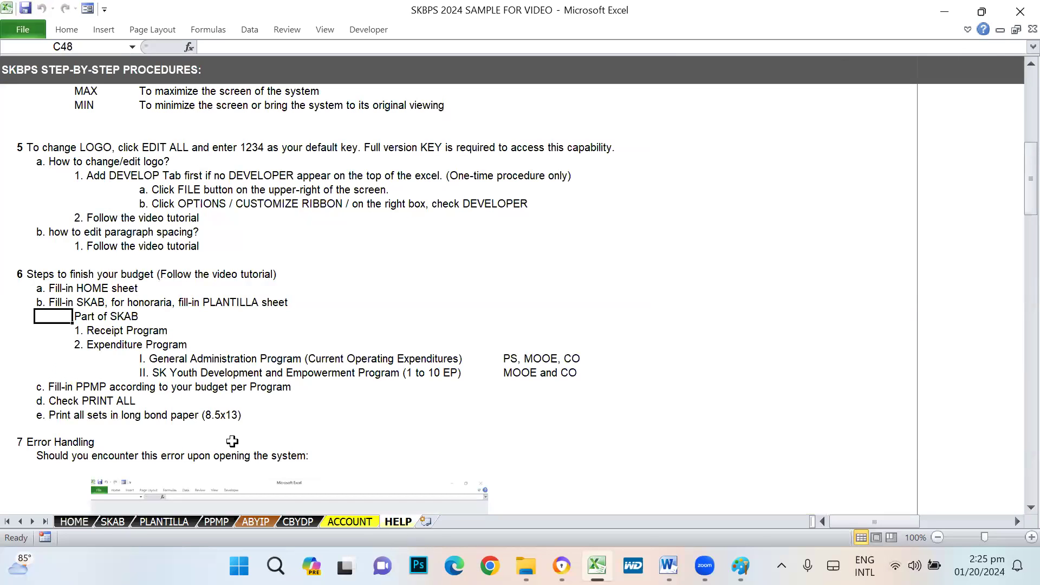
click(98, 332)
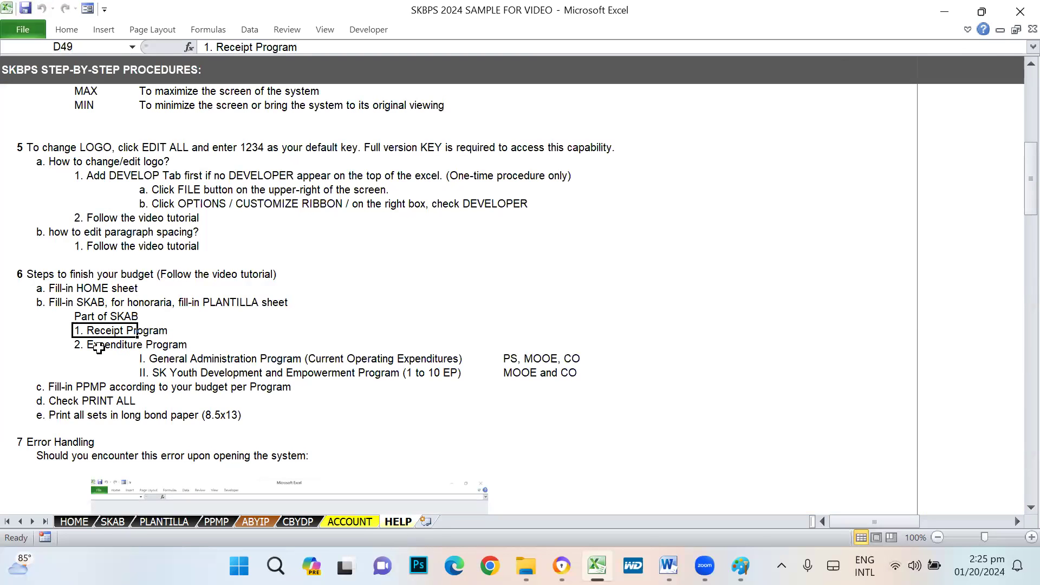
click(99, 347)
click(106, 332)
click(104, 347)
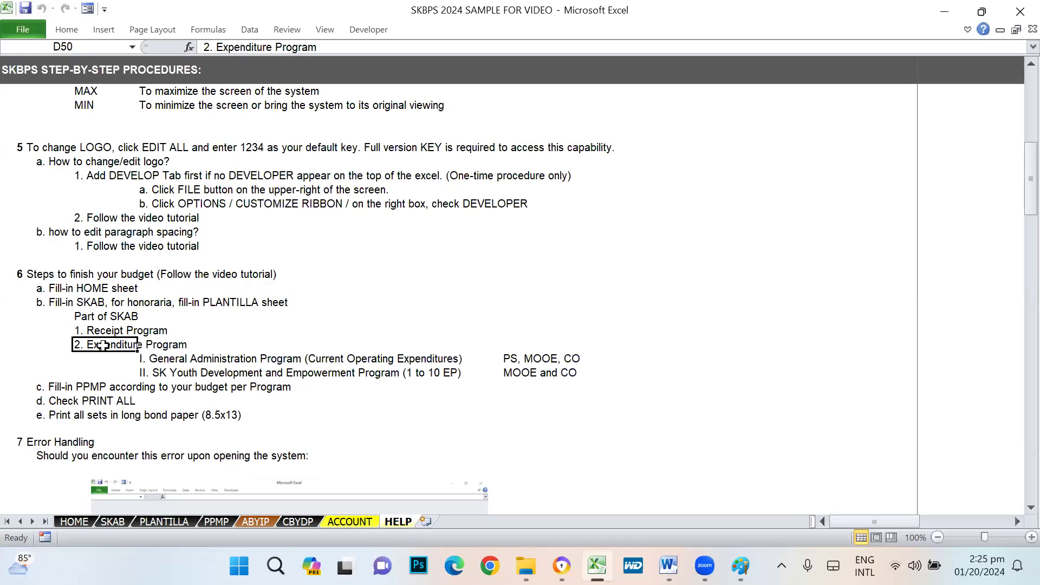
click(157, 331)
click(277, 327)
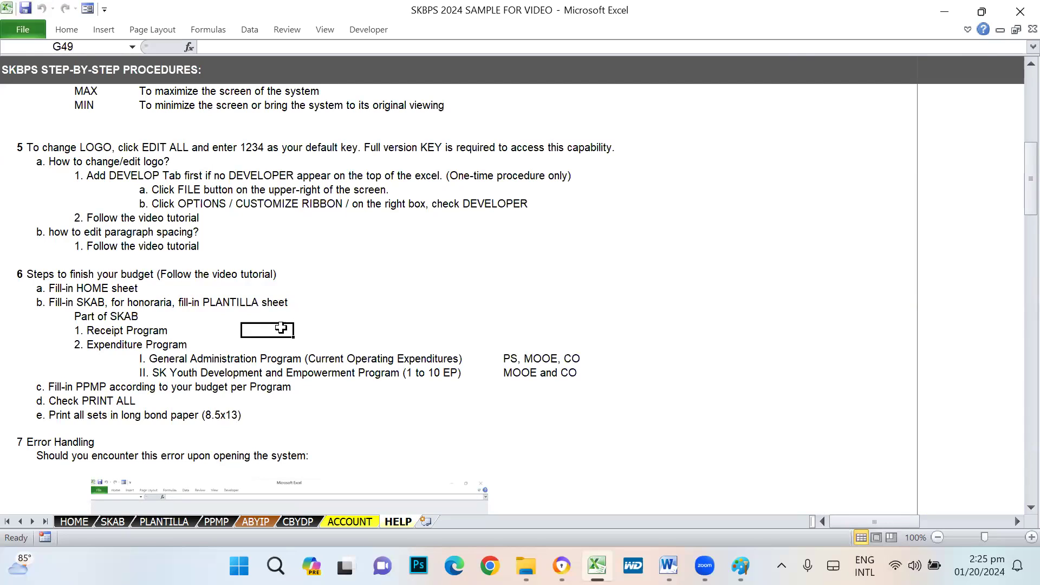
click(92, 347)
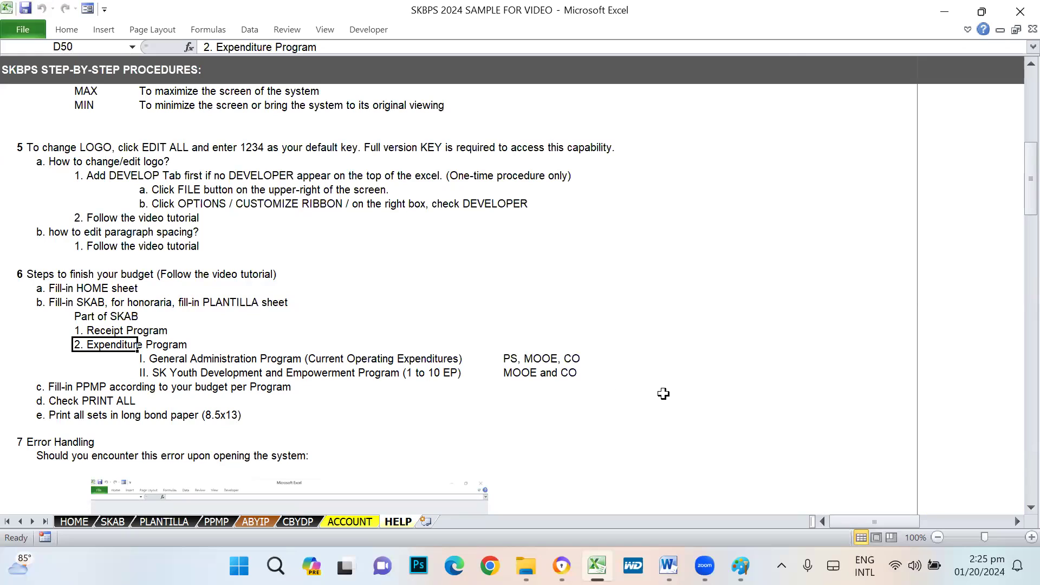
click(153, 360)
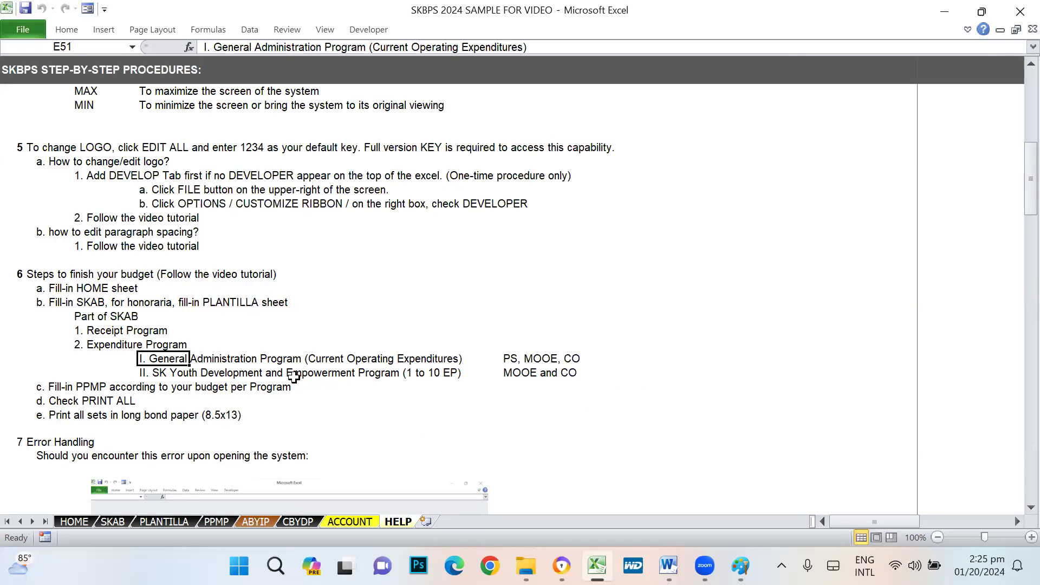
click(149, 374)
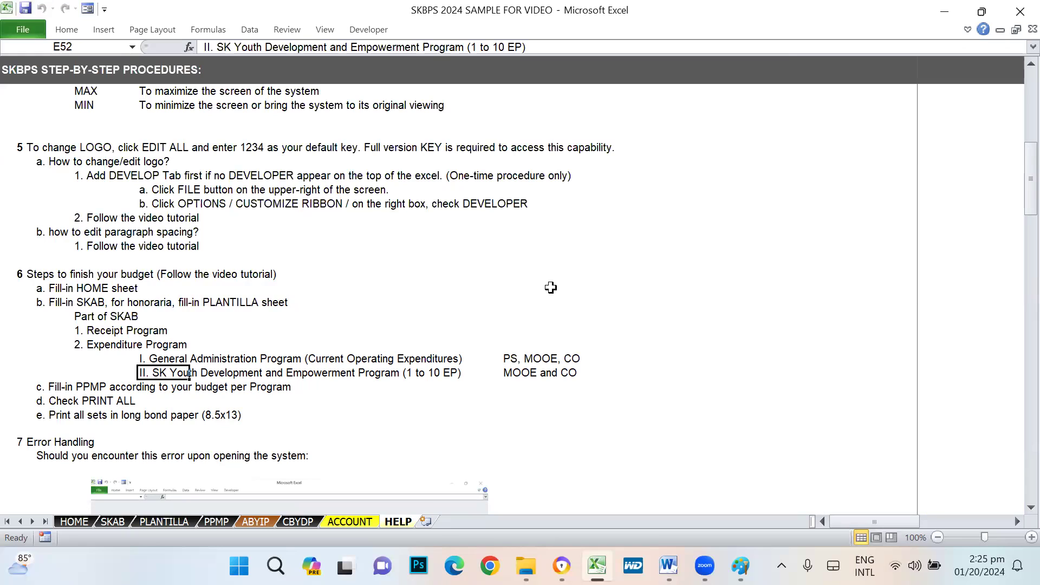
click(148, 359)
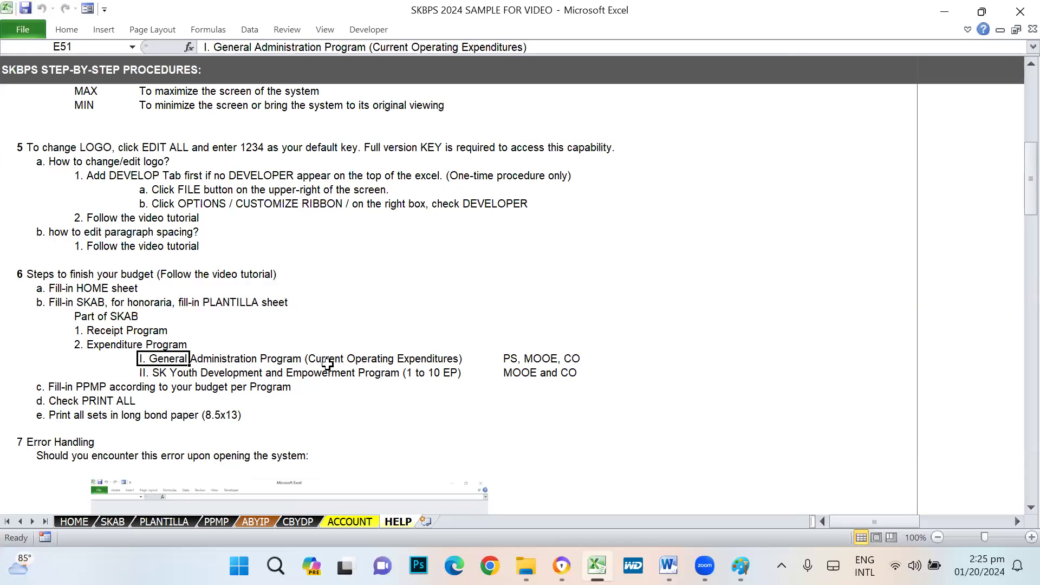
click(510, 360)
click(670, 290)
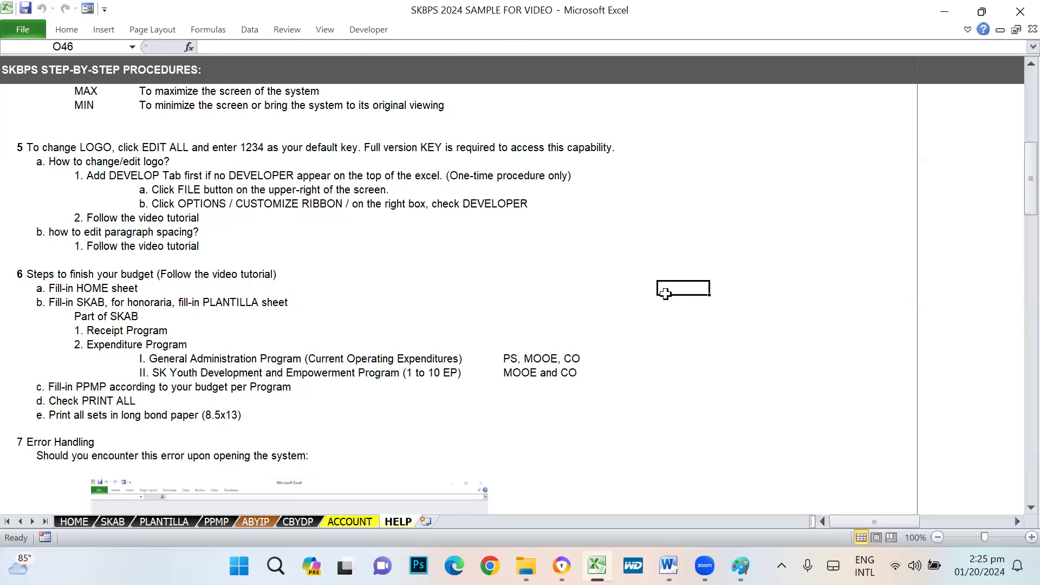
click(505, 357)
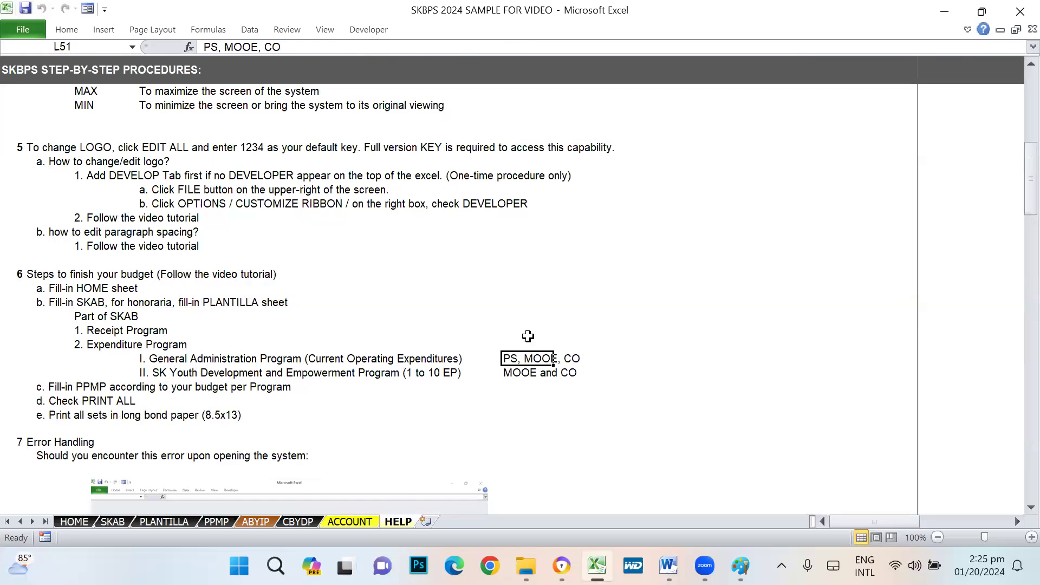
click(638, 301)
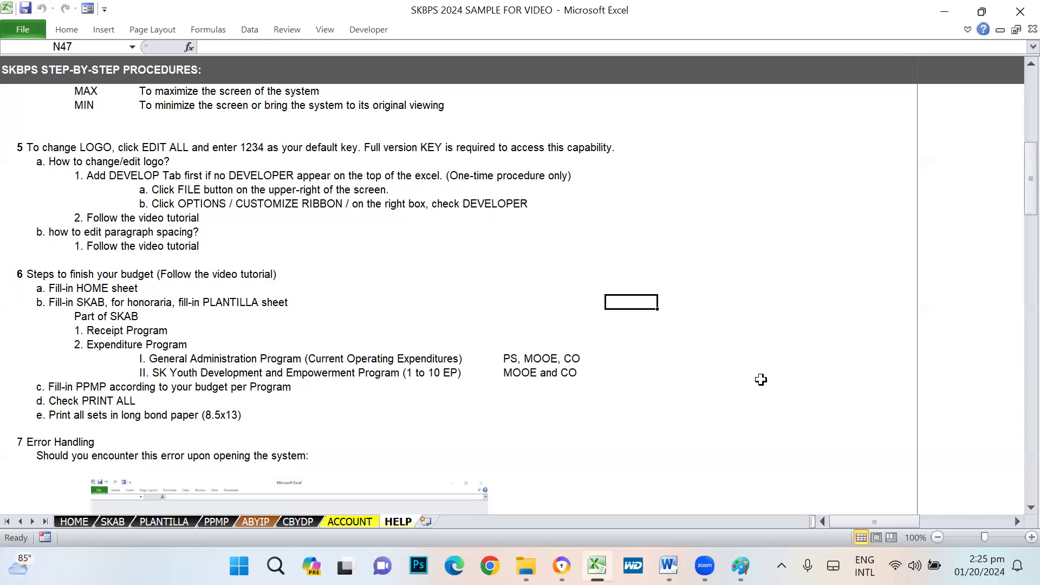
click(507, 355)
click(692, 347)
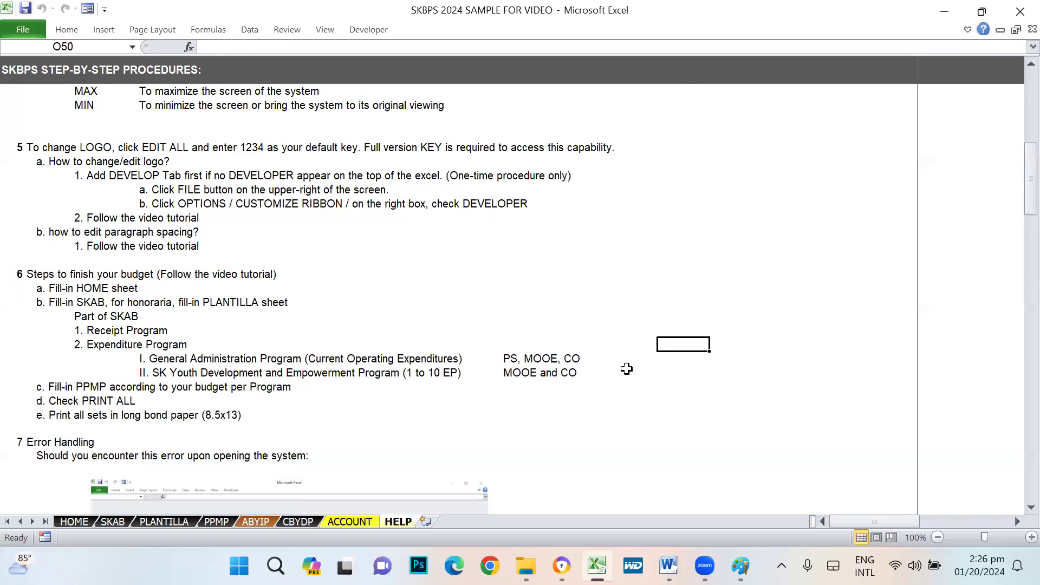
click(585, 358)
click(496, 358)
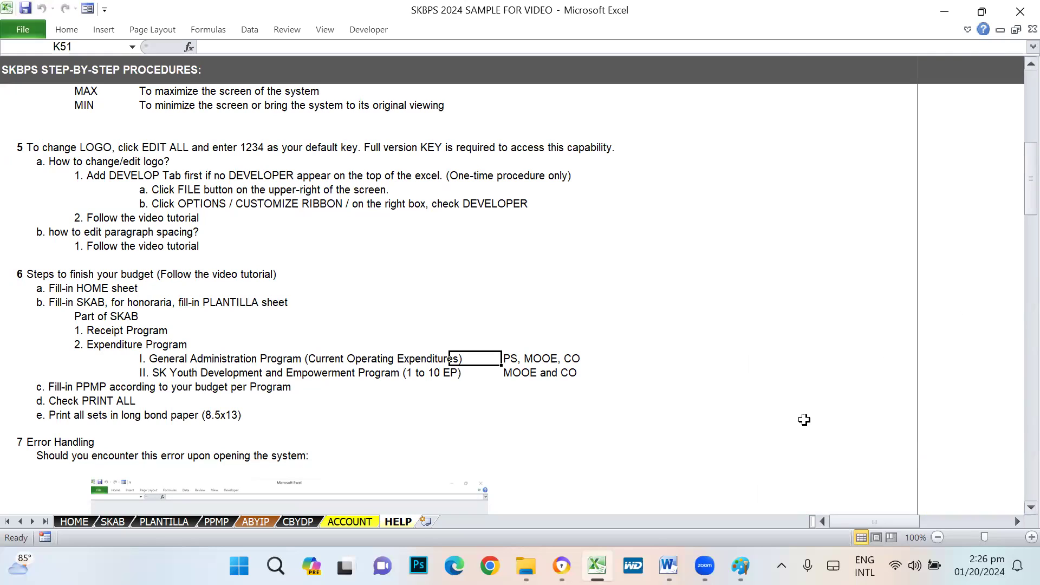
- Walk through HELP step 6's Expenditure Program and SK Youth Development lines, then show SKAB's RECEIPTS PROGRAM
click(616, 358)
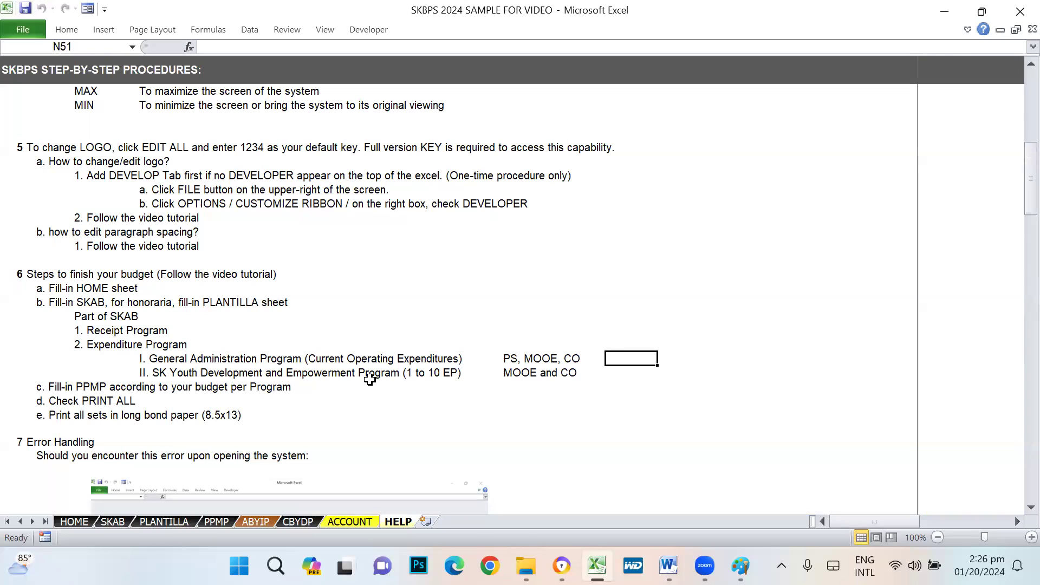
click(618, 388)
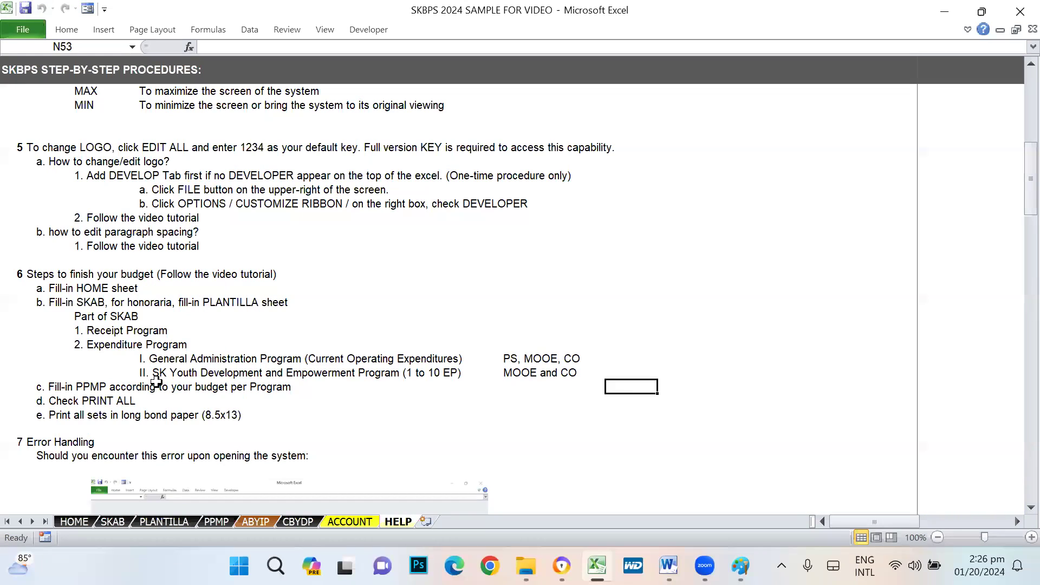
click(111, 347)
click(145, 373)
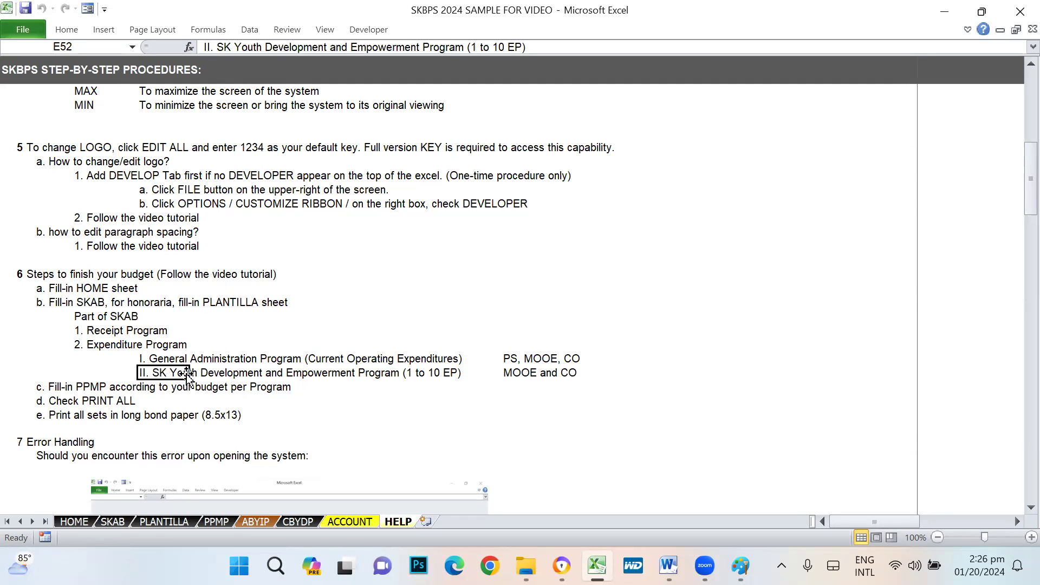
click(405, 401)
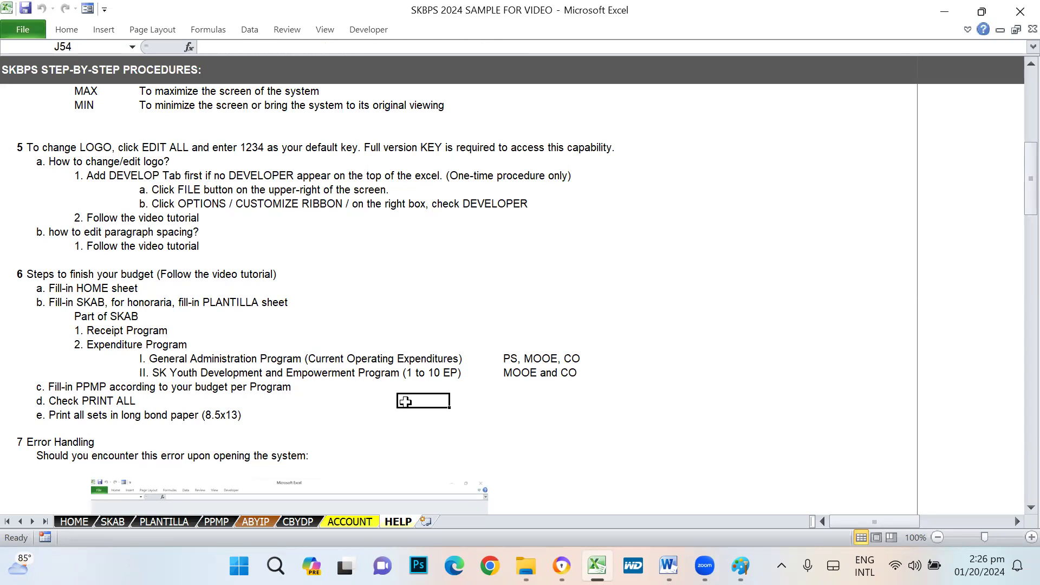
click(452, 386)
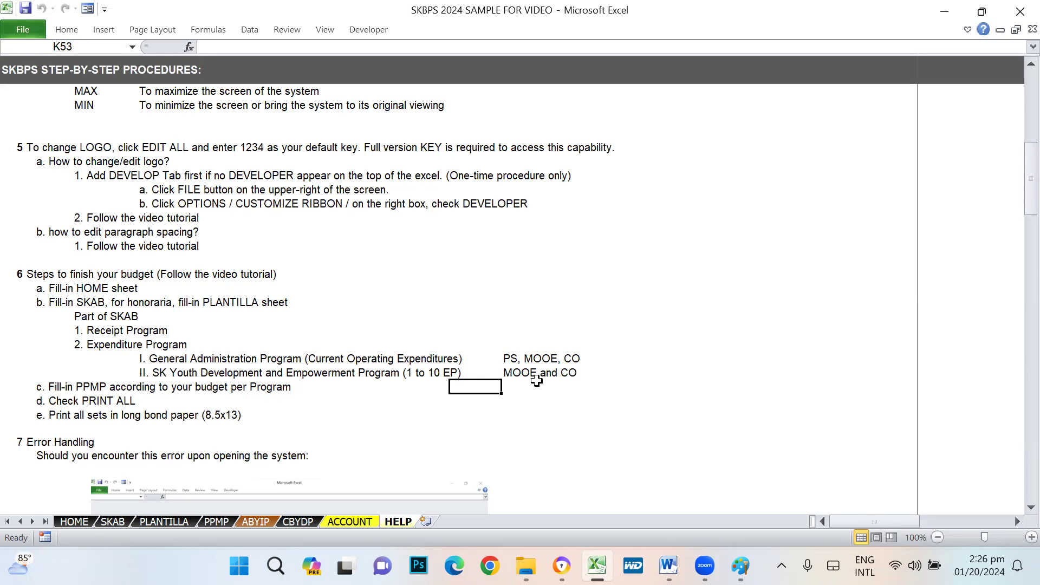
click(528, 384)
click(582, 381)
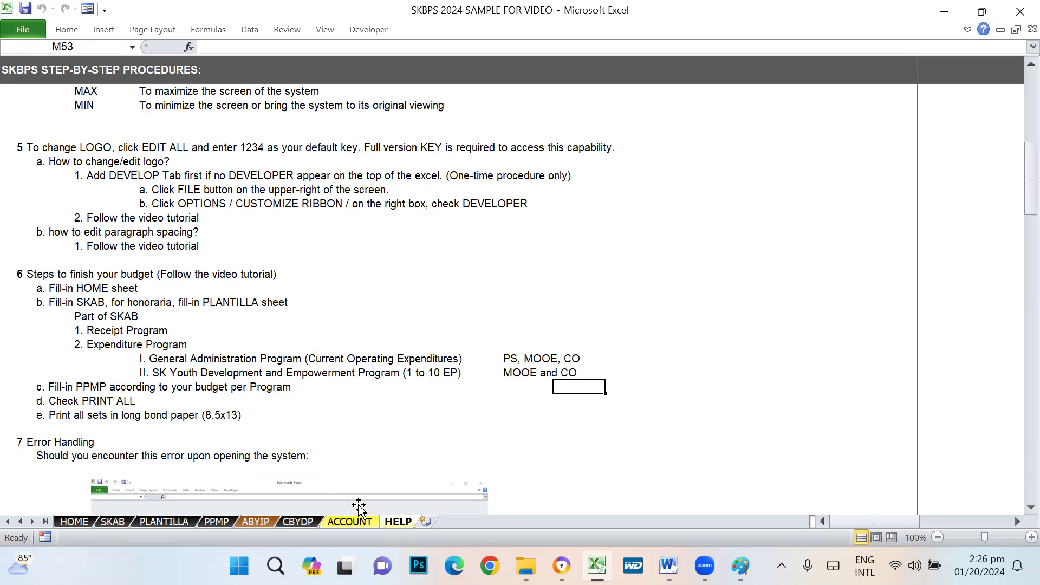
click(110, 521)
click(16, 325)
- Read the note on the locked 1,100,000.00 fund amount and dismiss the protected-cell warning
click(453, 341)
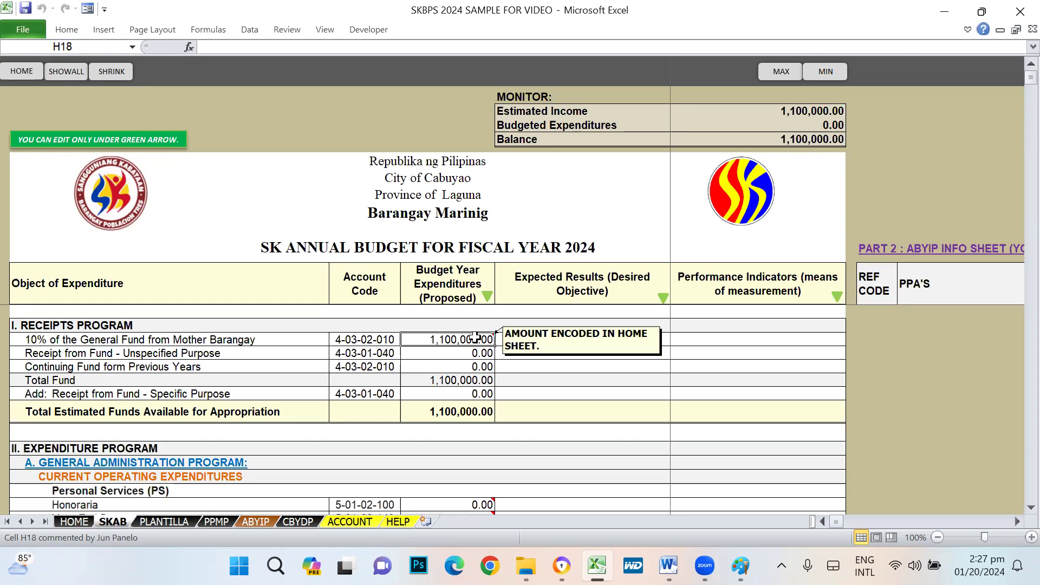
double_click(475, 339)
key(Return)
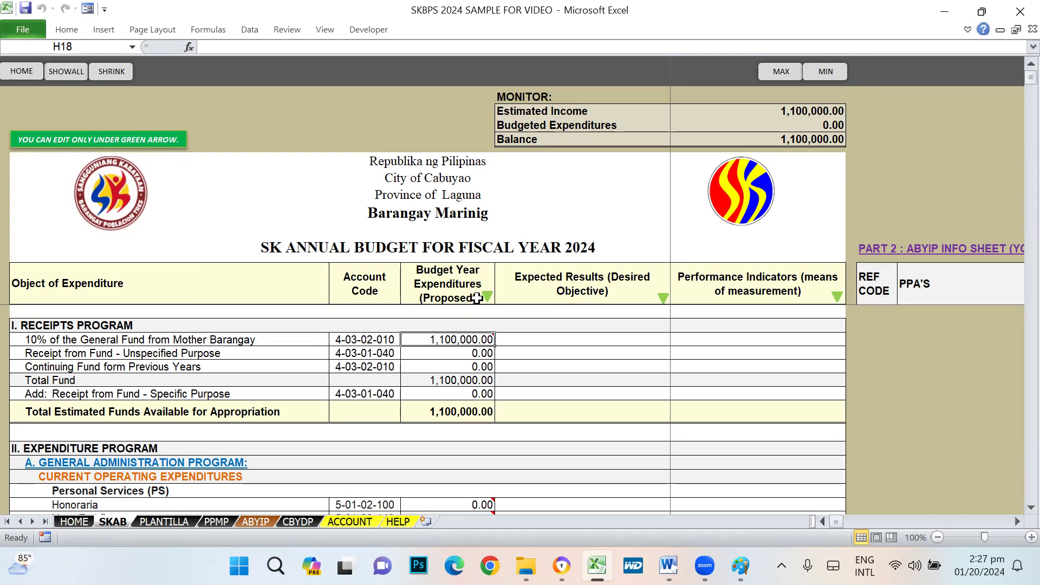
mouse_move(460, 339)
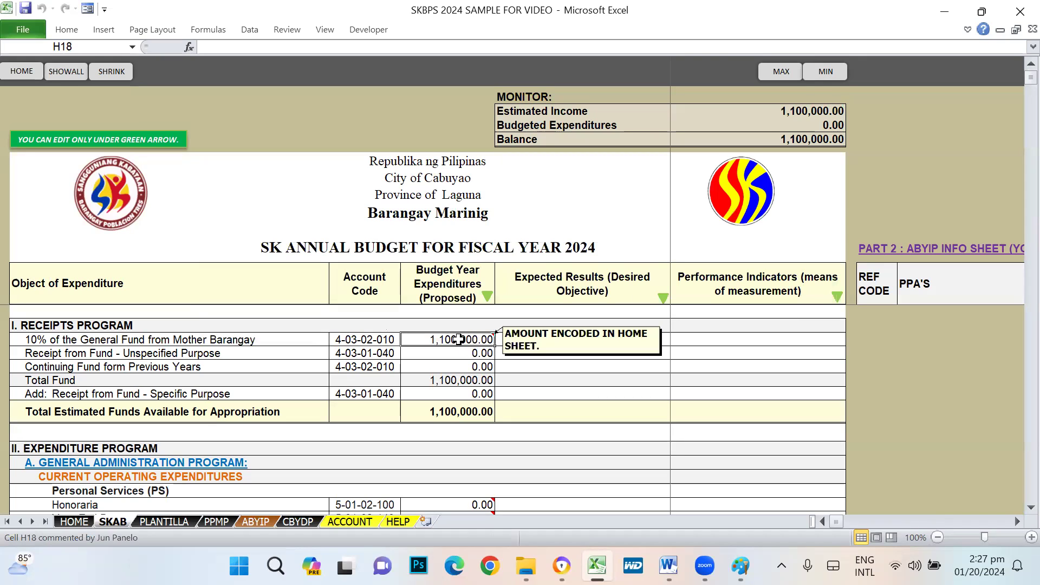
- Enter 1,200,000 as the Amount Approved for SK Fund on HOME, then check SKAB
click(81, 522)
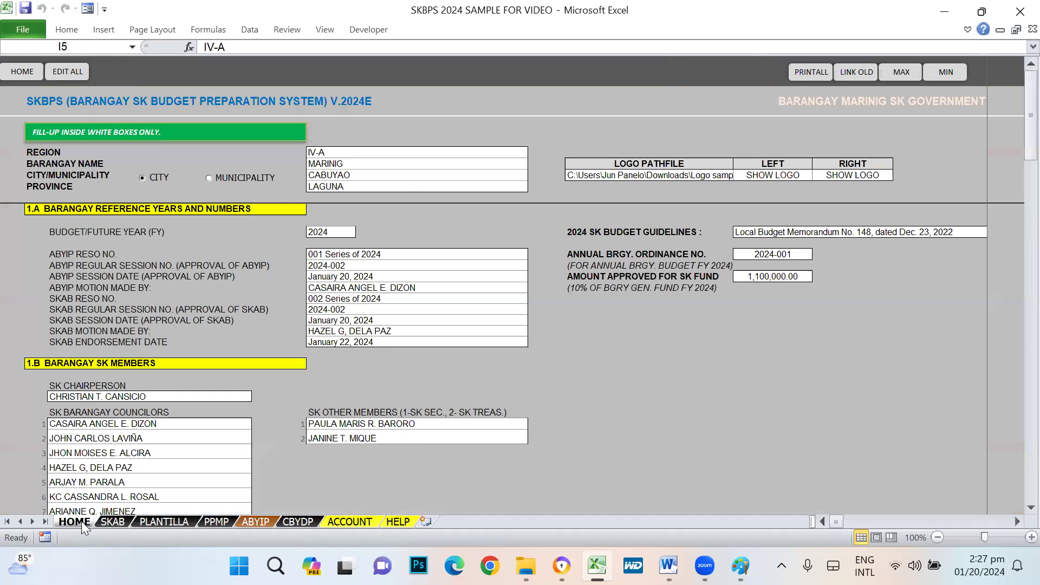
click(774, 277)
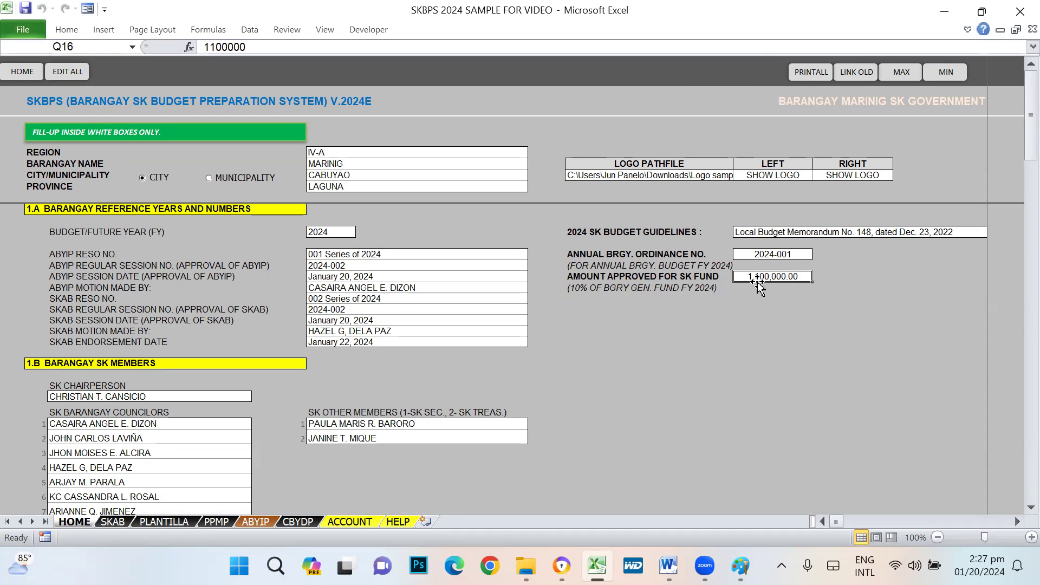
text(1,200,00)
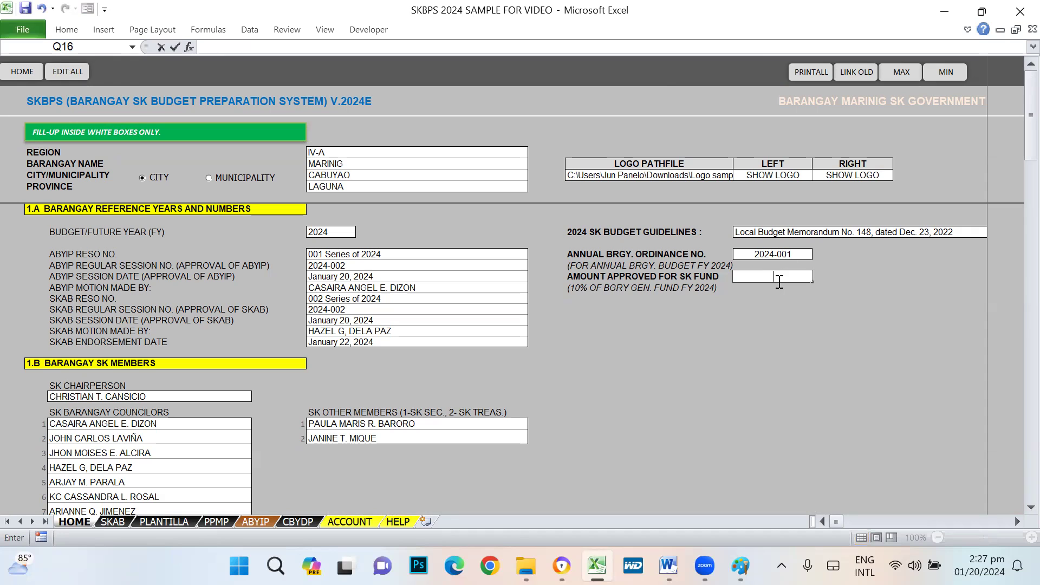
text(00000)
key(Return)
click(113, 521)
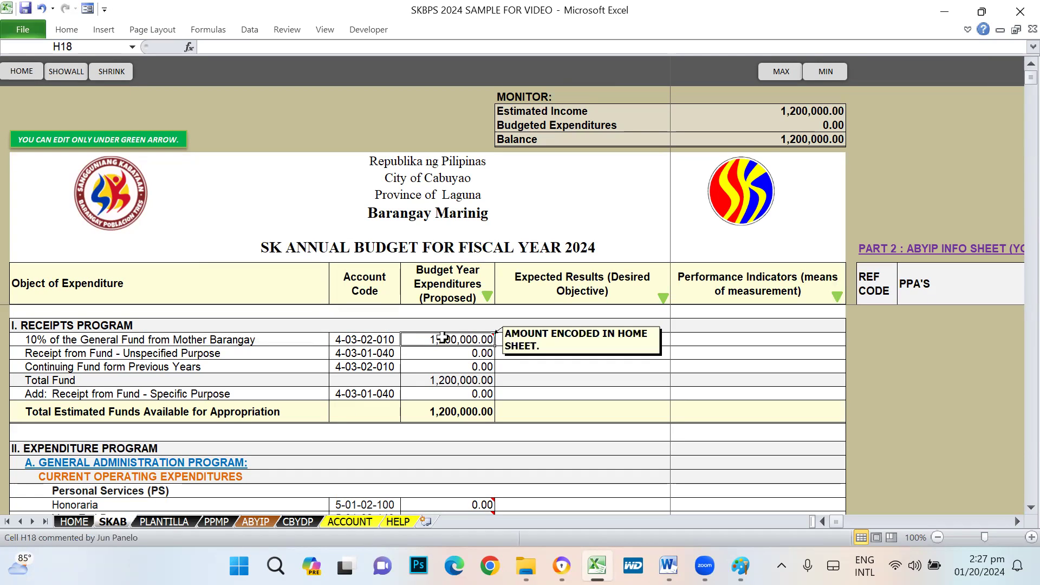
click(30, 352)
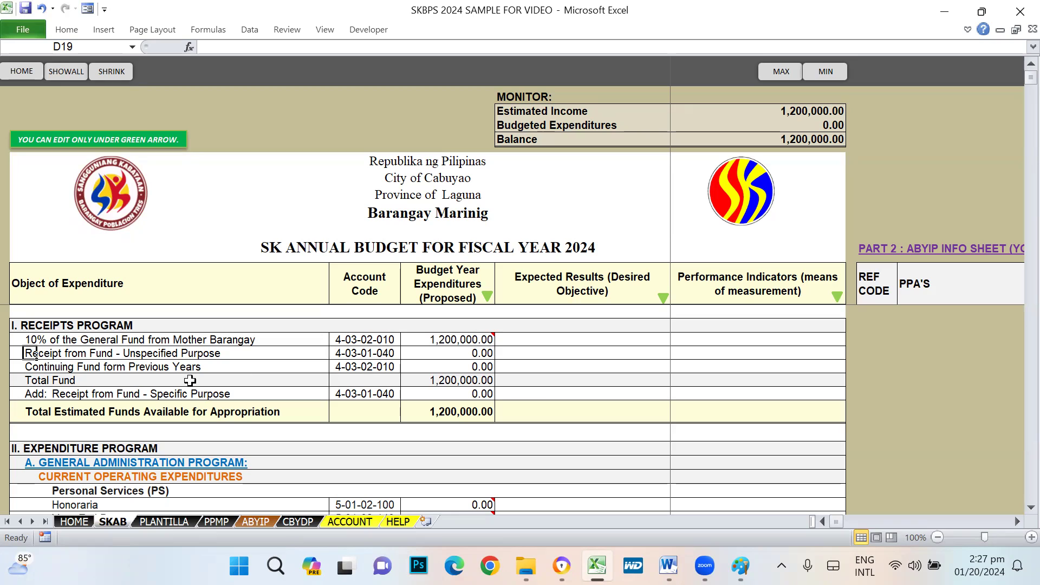
click(486, 354)
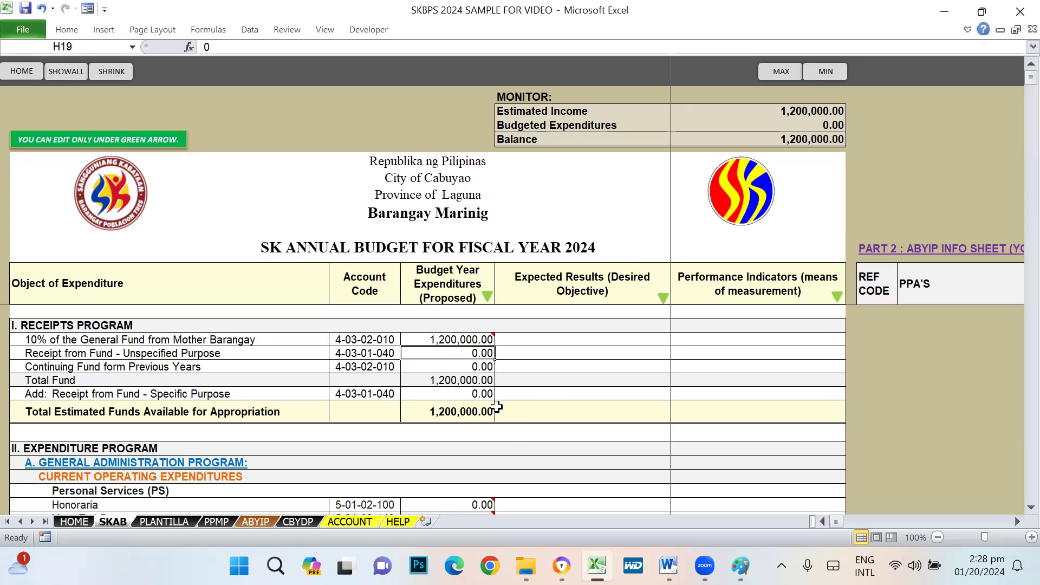
click(469, 396)
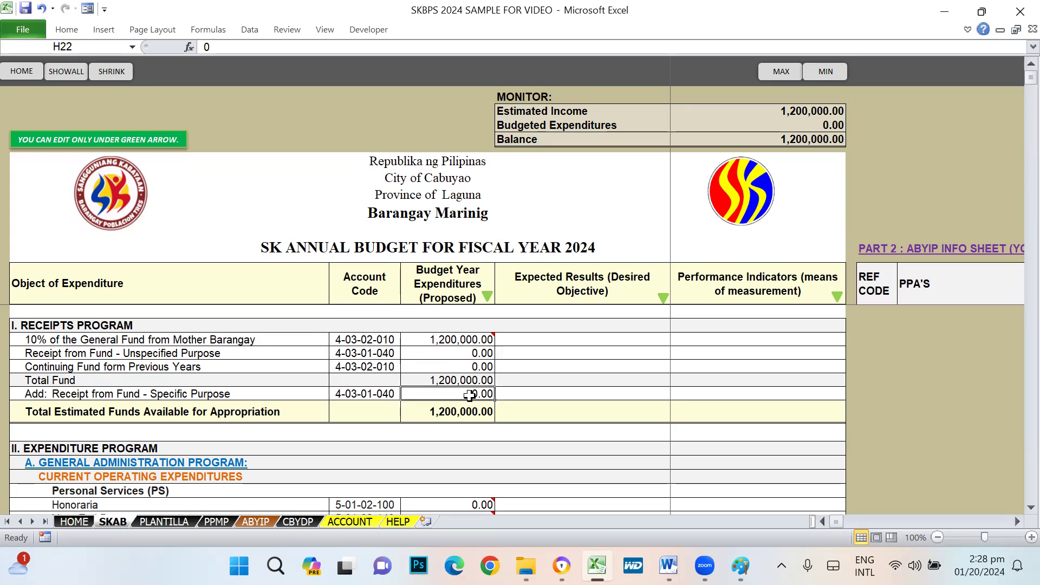
click(466, 351)
click(467, 367)
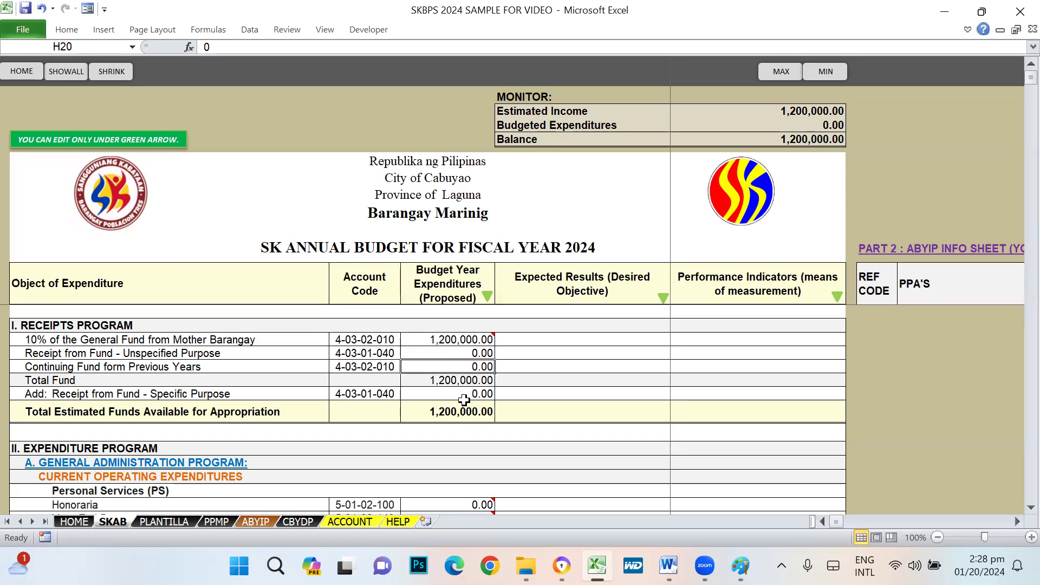
click(78, 368)
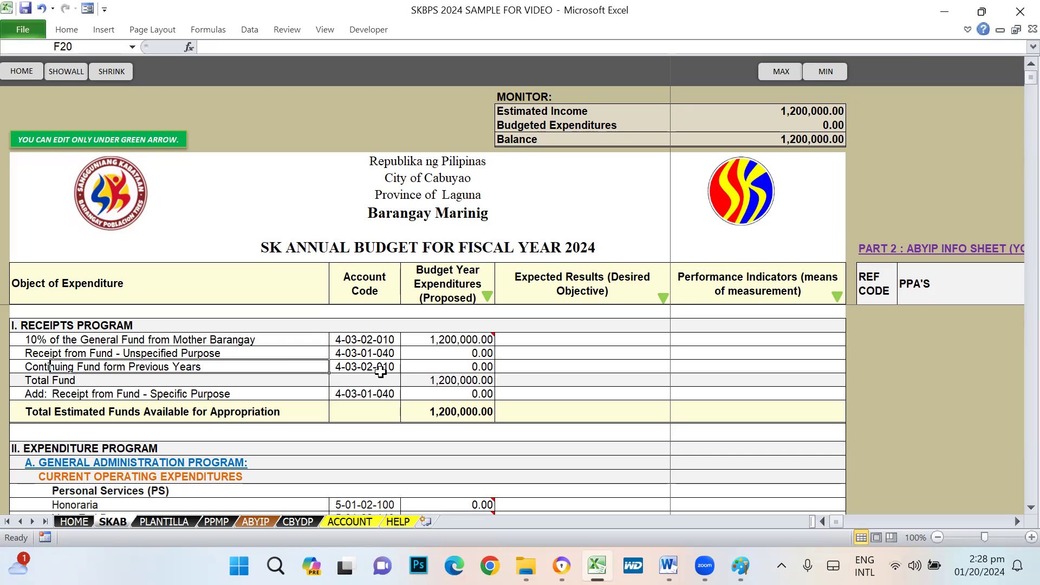
click(477, 366)
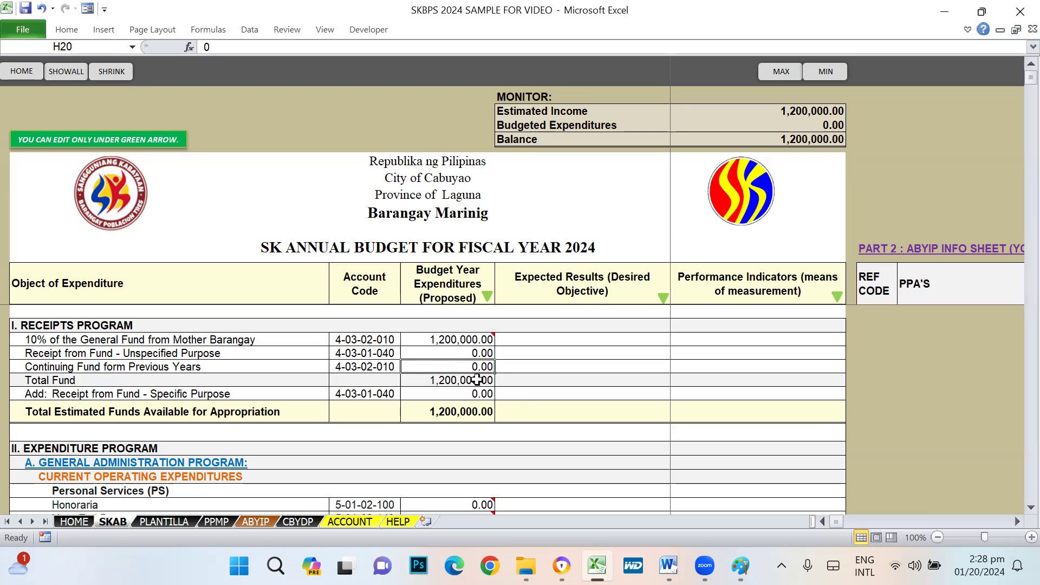
click(447, 340)
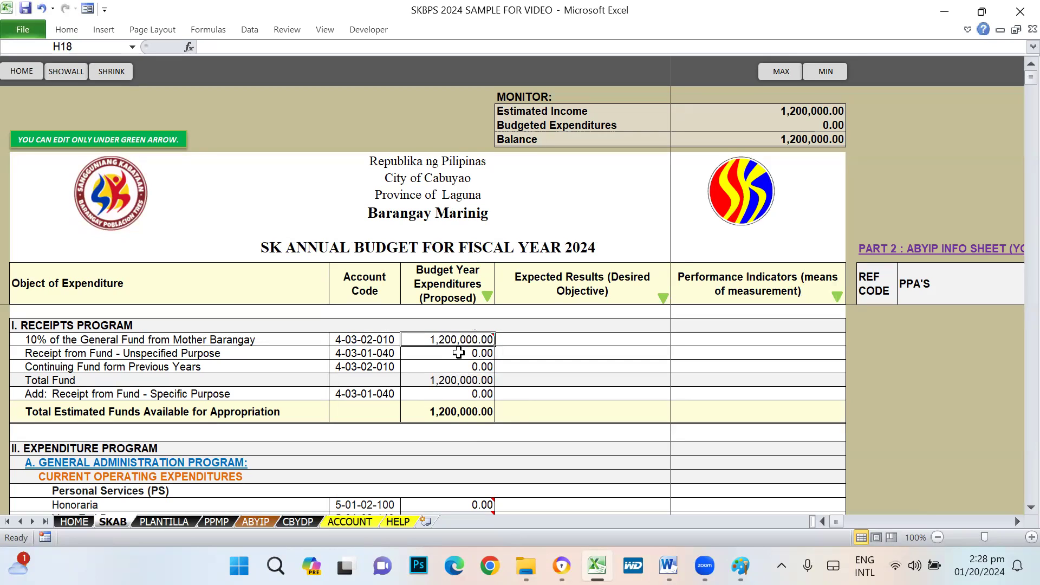
mouse_move(463, 335)
click(460, 418)
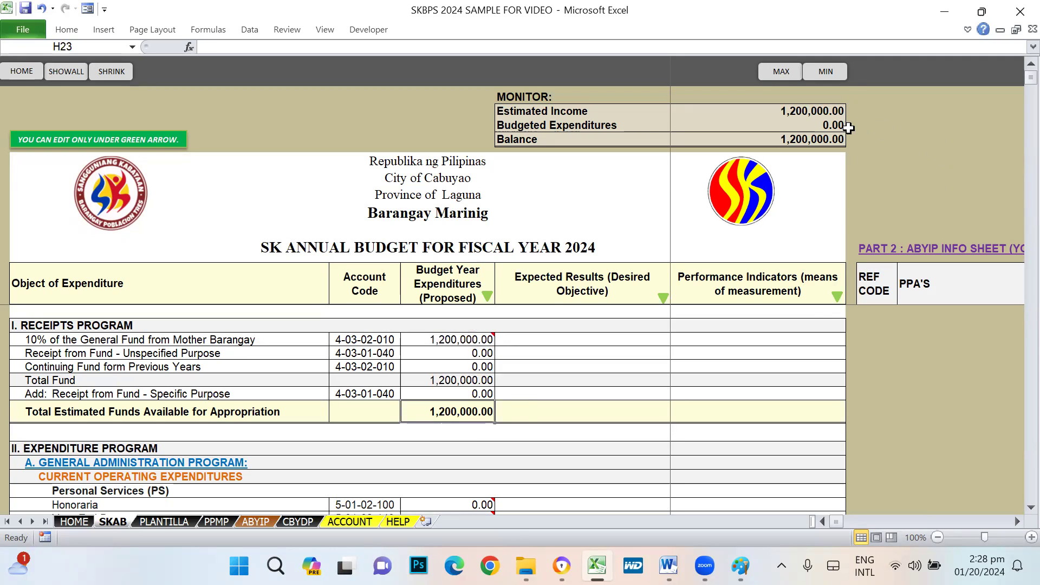
click(824, 111)
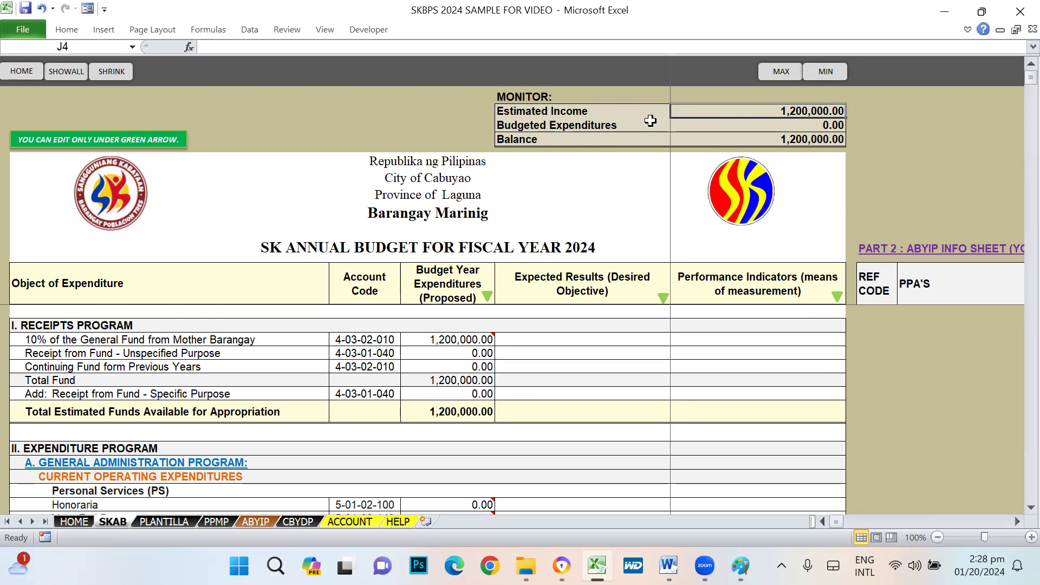
scroll(425, 452, down, 1)
click(813, 124)
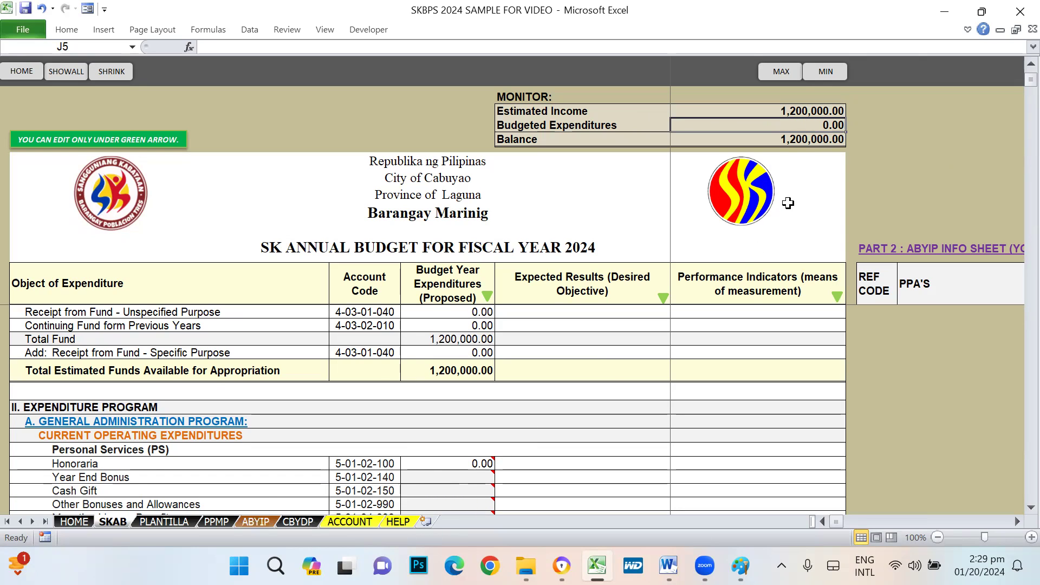
click(799, 140)
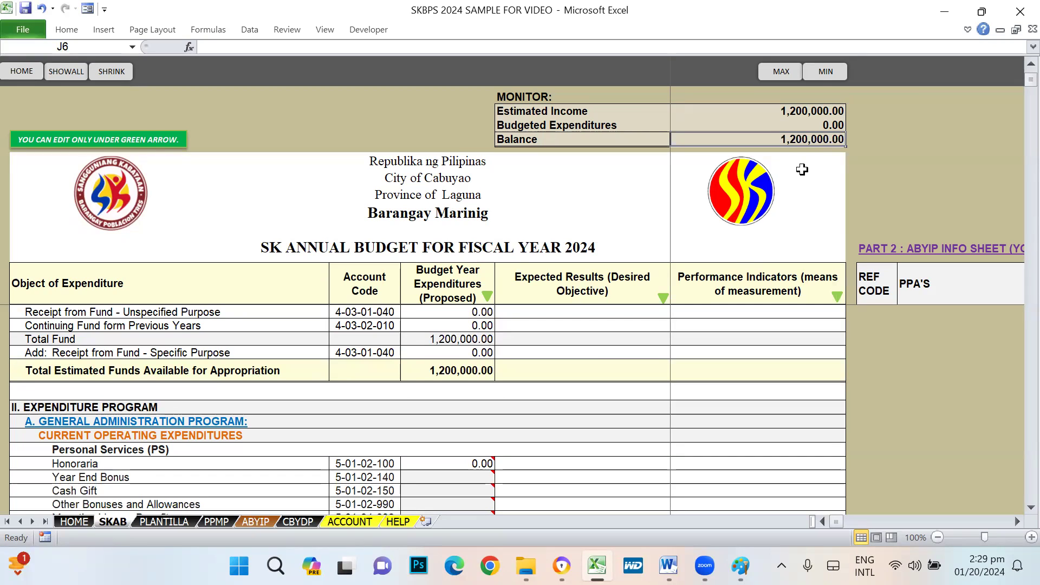
click(818, 110)
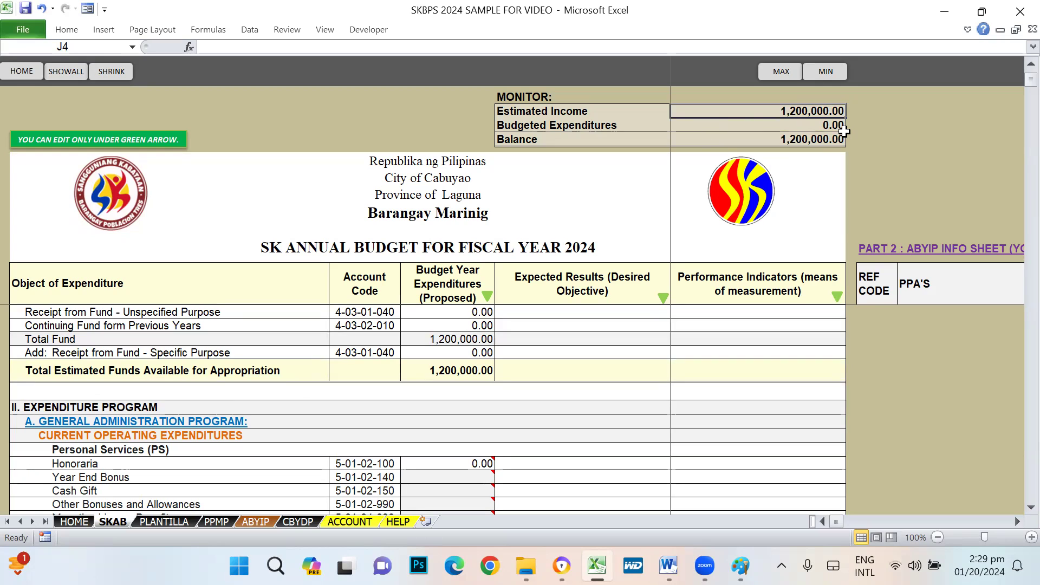
click(815, 142)
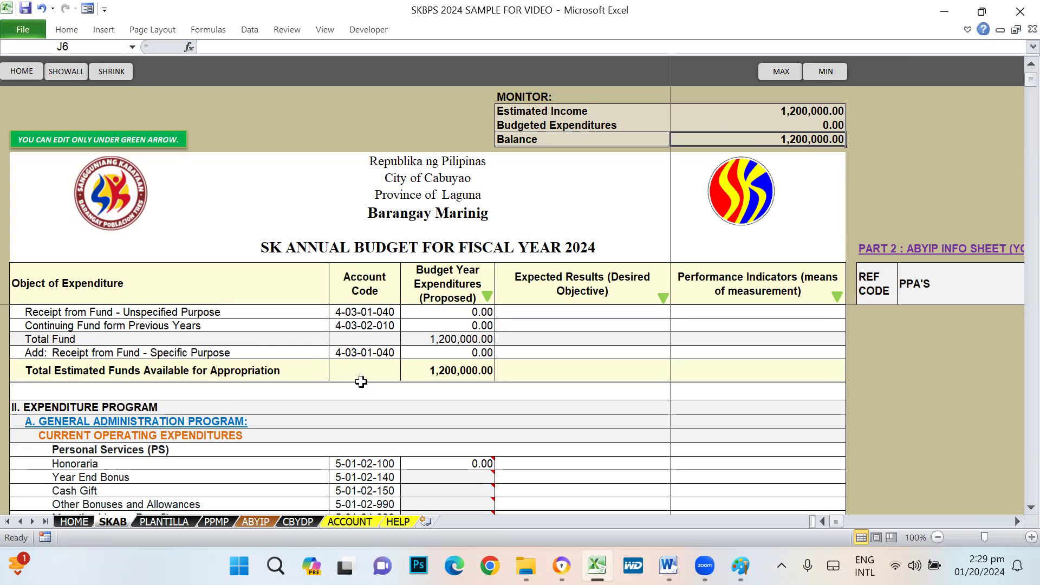
scroll(465, 392, up, 1)
scroll(411, 469, down, 1)
scroll(169, 398, up, 1)
drag(26, 325, 552, 413)
scroll(627, 457, down, 2)
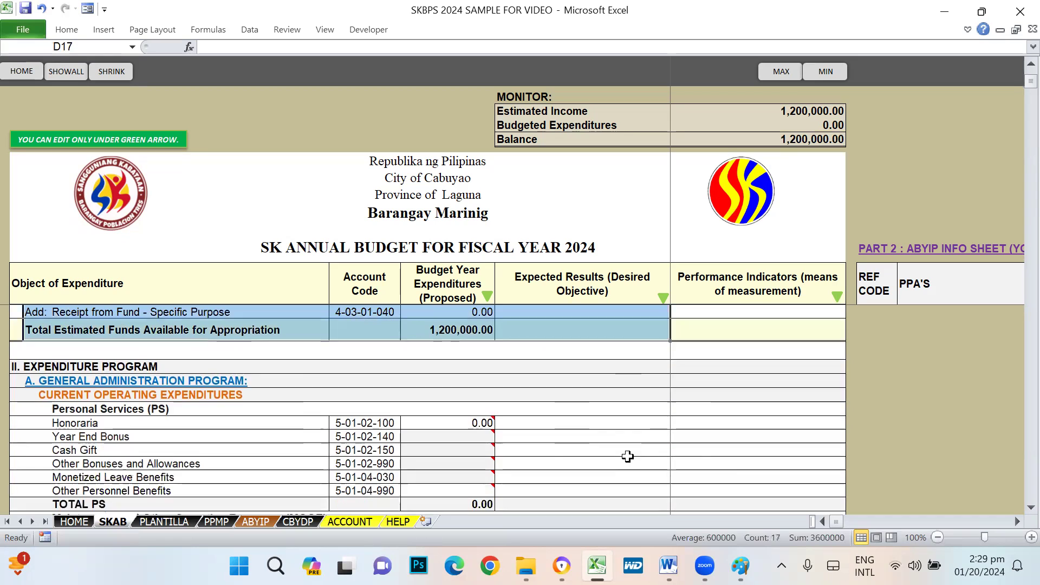
scroll(627, 457, down, 1)
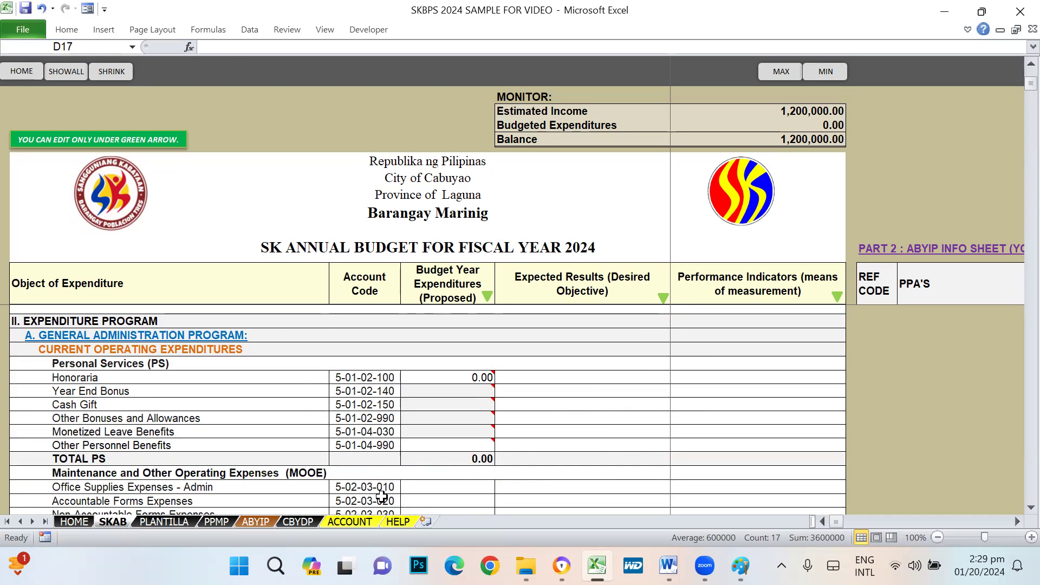
click(36, 337)
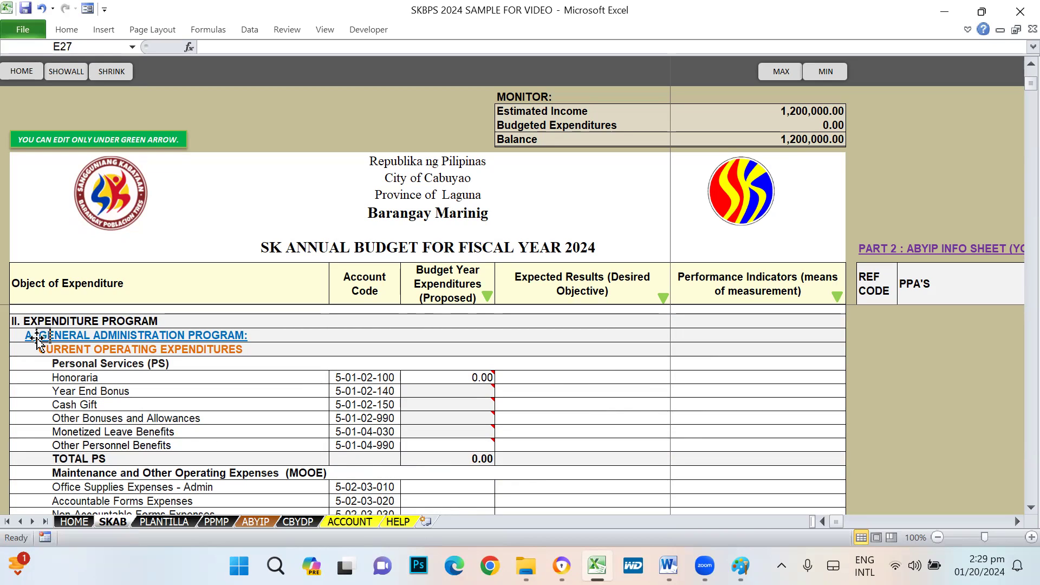
click(26, 343)
scroll(265, 387, down, 15)
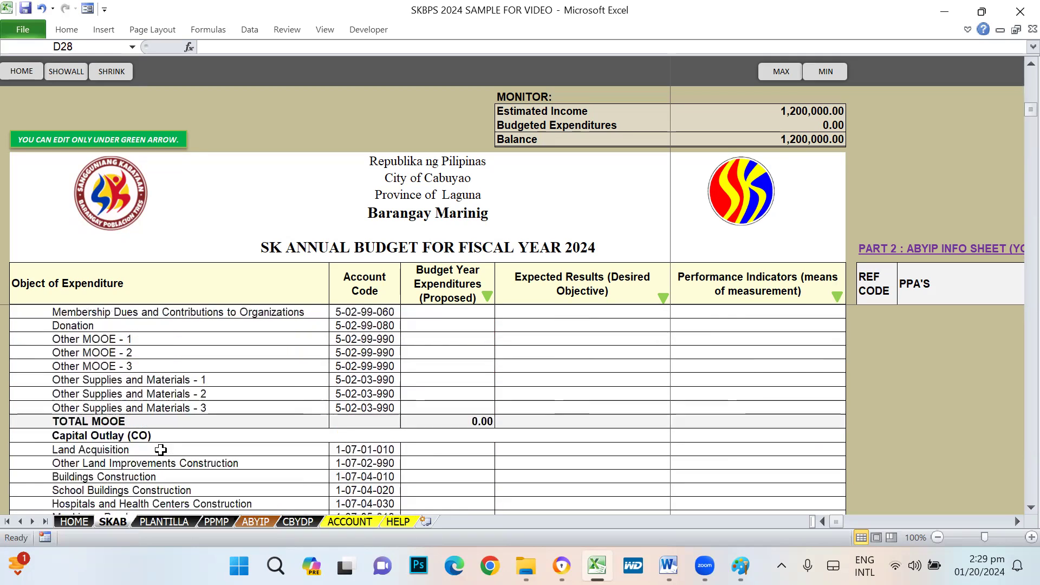
click(29, 382)
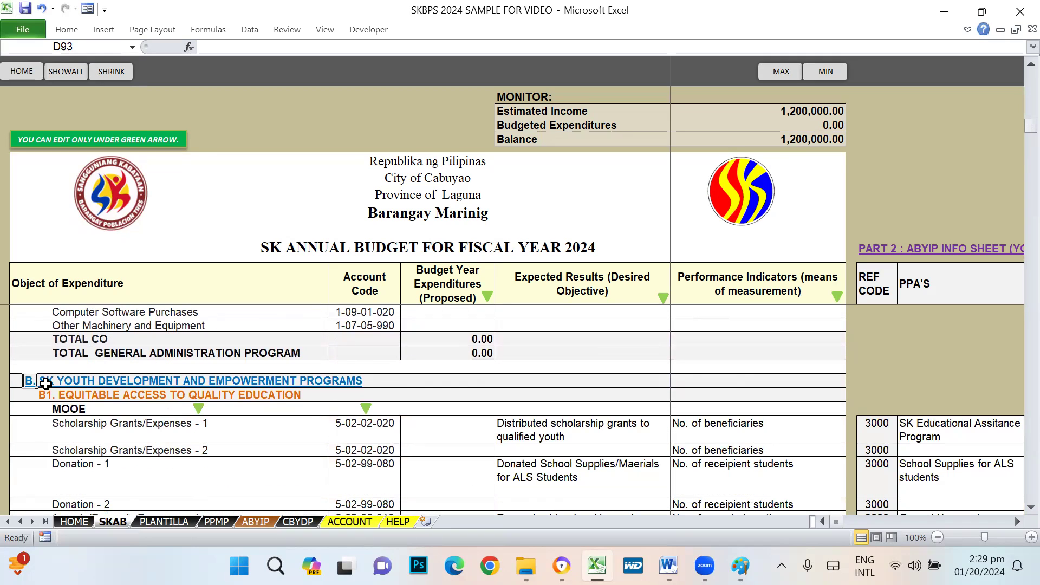
scroll(262, 395, up, 10)
scroll(263, 395, up, 10)
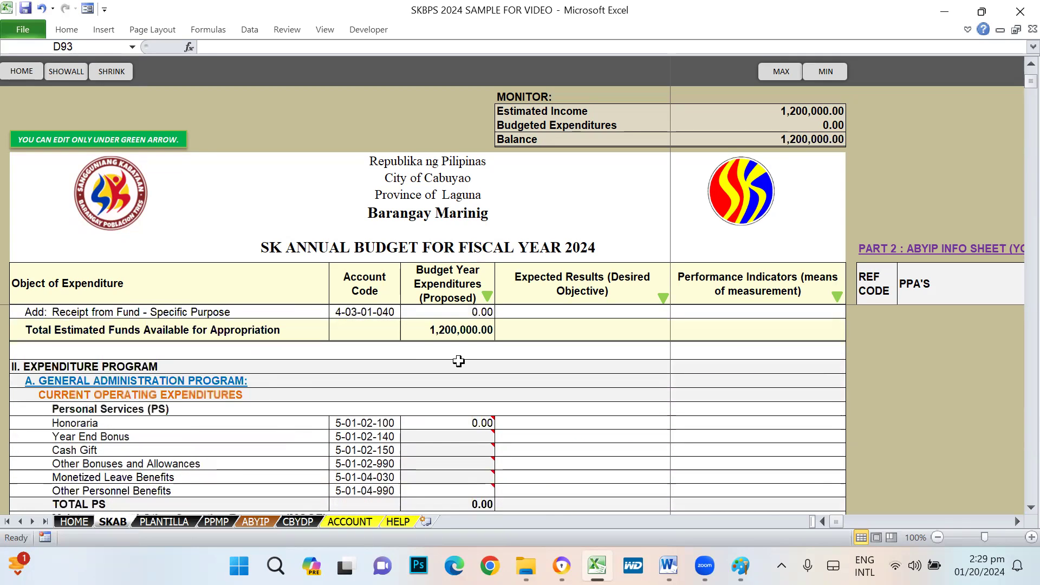
scroll(480, 372, down, 2)
click(63, 328)
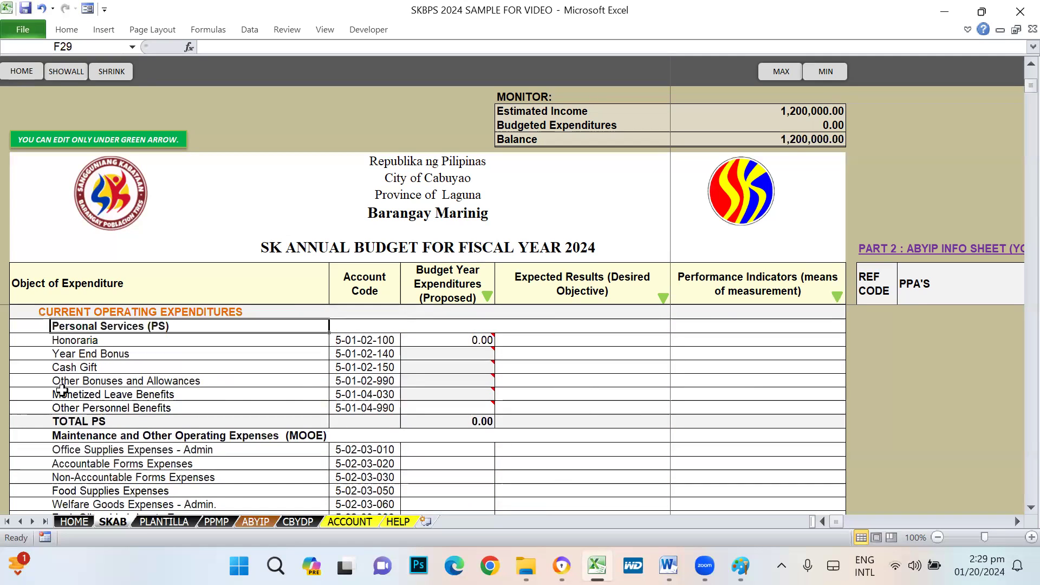
click(61, 436)
scroll(266, 484, down, 12)
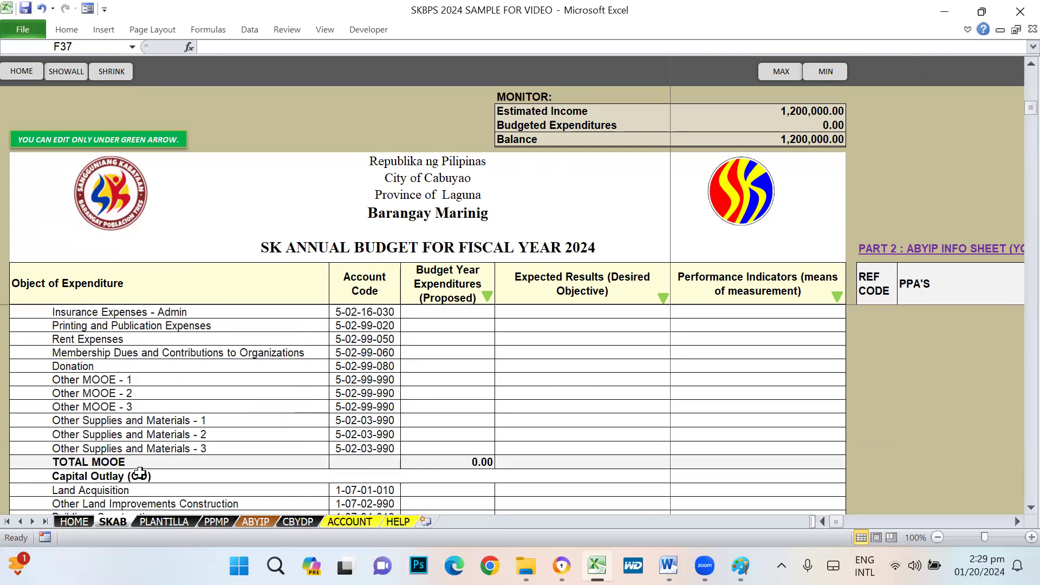
click(87, 439)
scroll(544, 427, up, 13)
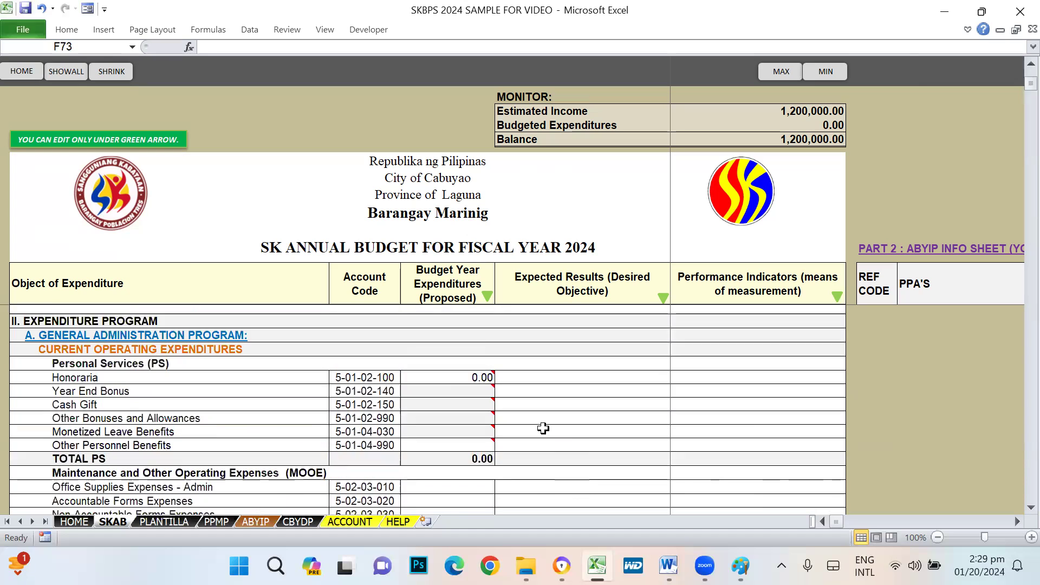
click(96, 378)
scroll(370, 473, down, 4)
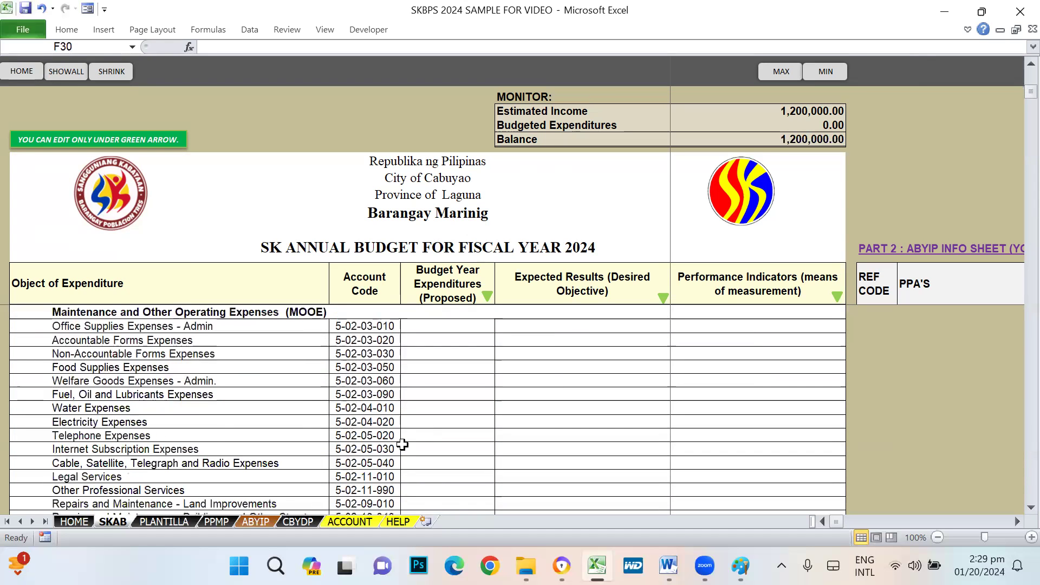
scroll(402, 442, up, 4)
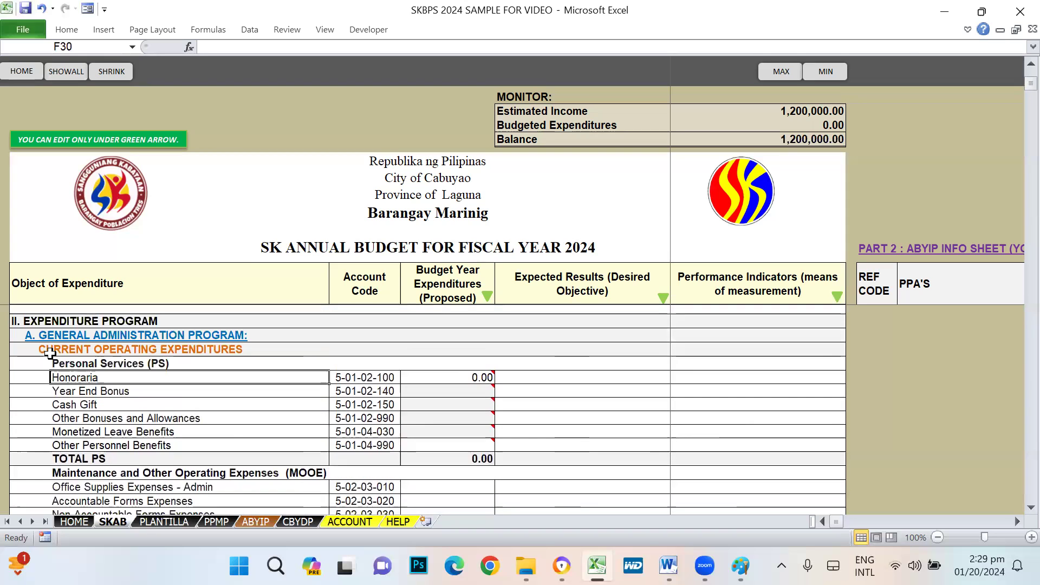
click(39, 342)
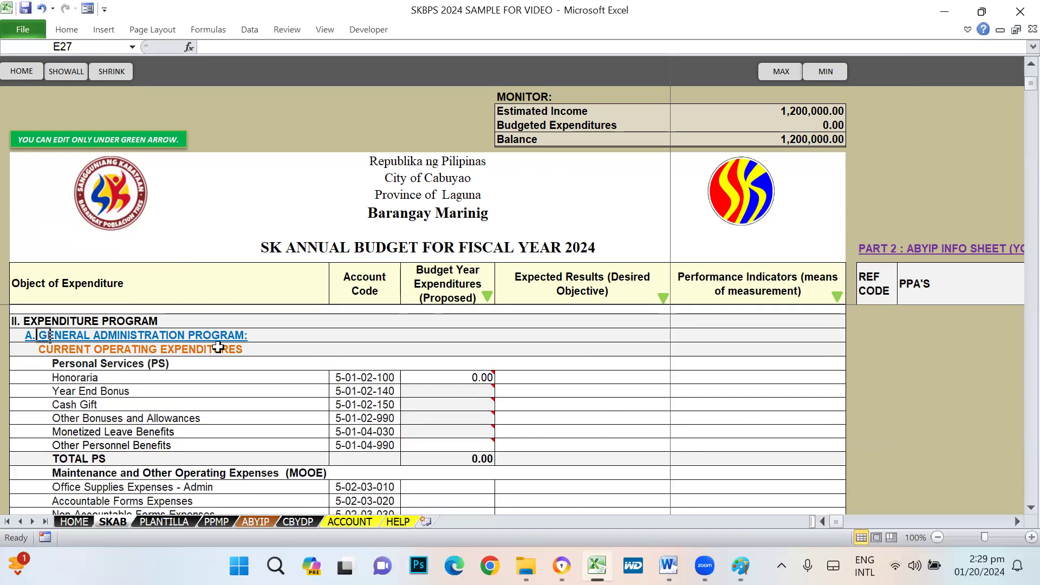
click(677, 442)
scroll(676, 441, down, 1)
click(97, 339)
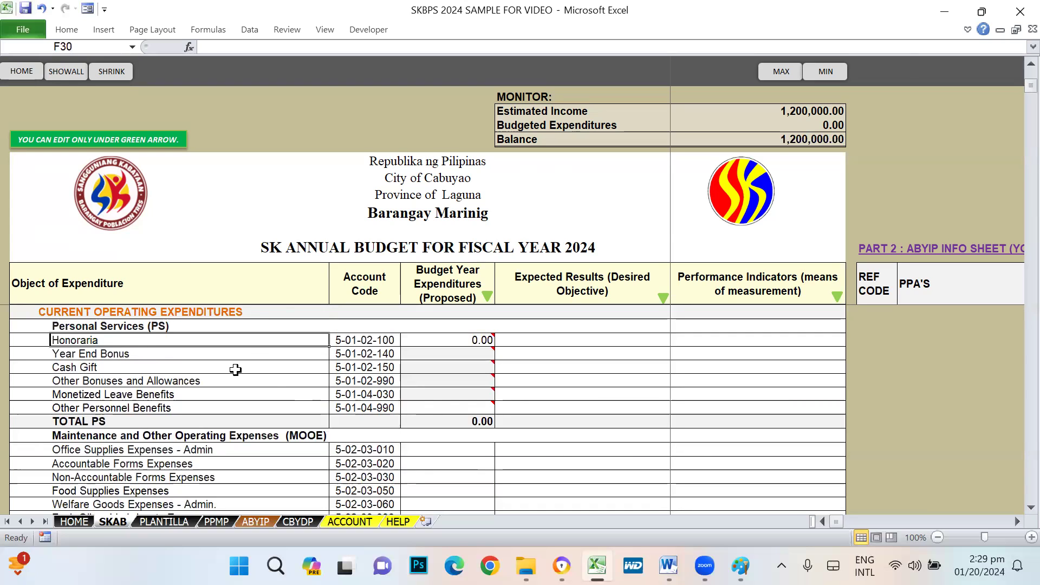
- Review the PS items from Honoraria to Monetized Leave Benefits and the Other Personnel Benefits note
click(484, 340)
click(108, 353)
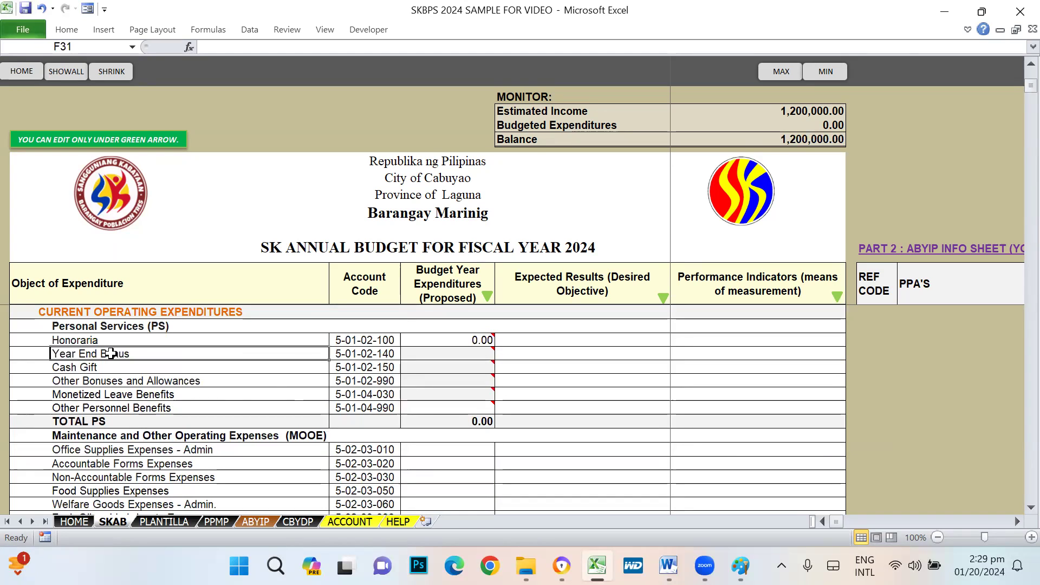
click(98, 370)
click(99, 383)
click(152, 397)
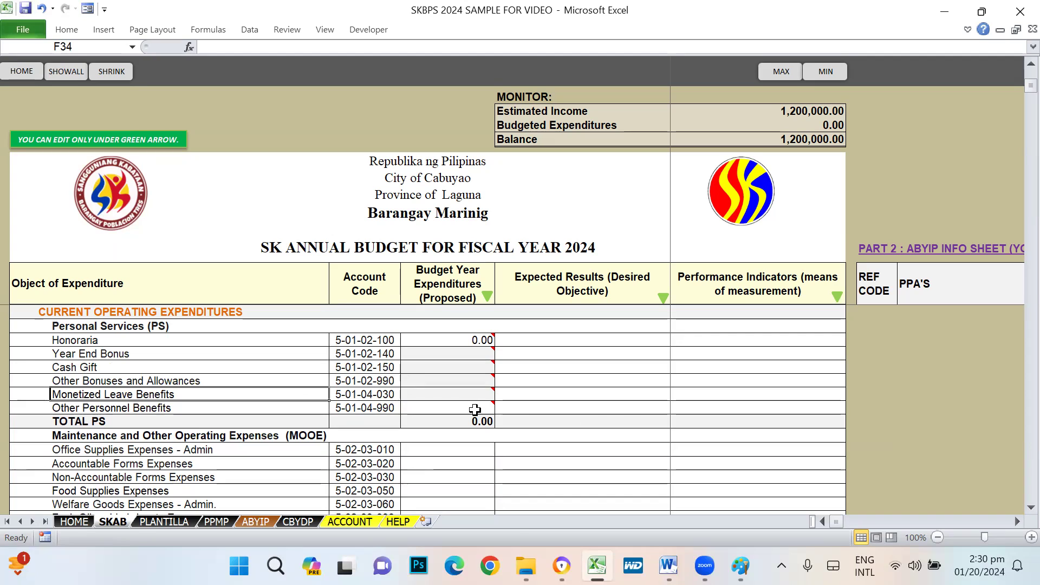
mouse_move(482, 397)
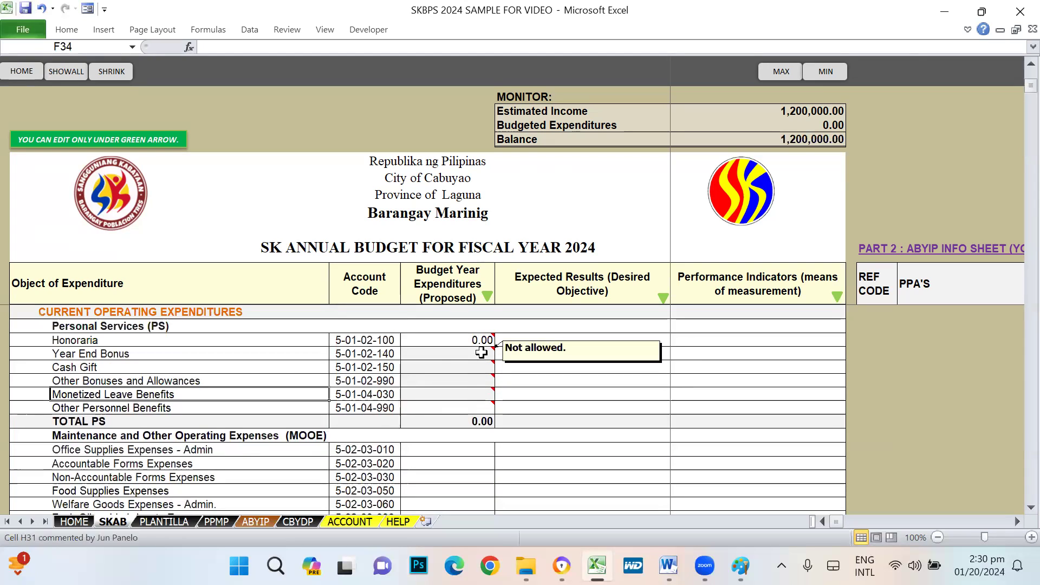
click(460, 407)
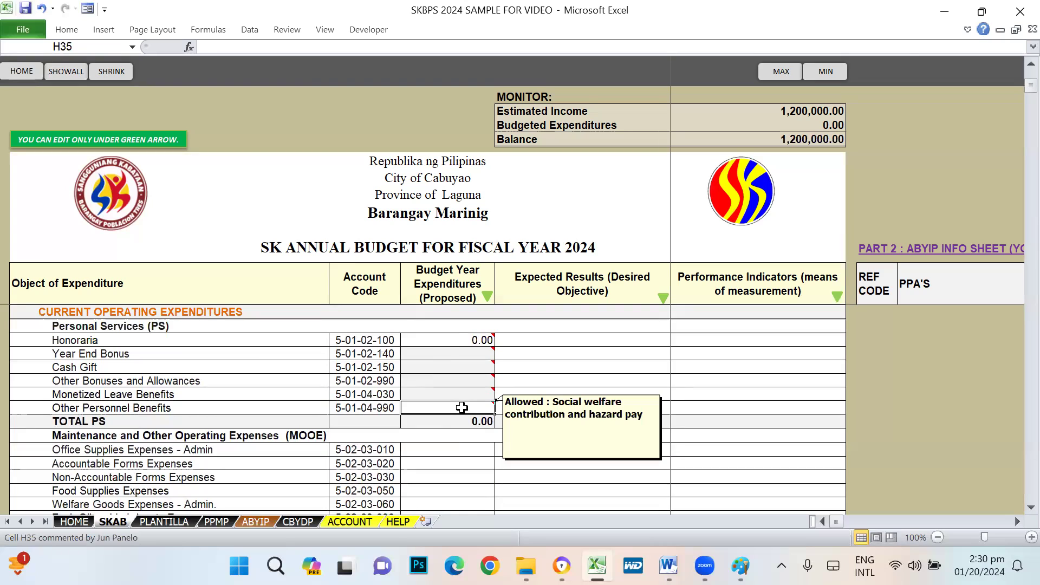
mouse_move(469, 406)
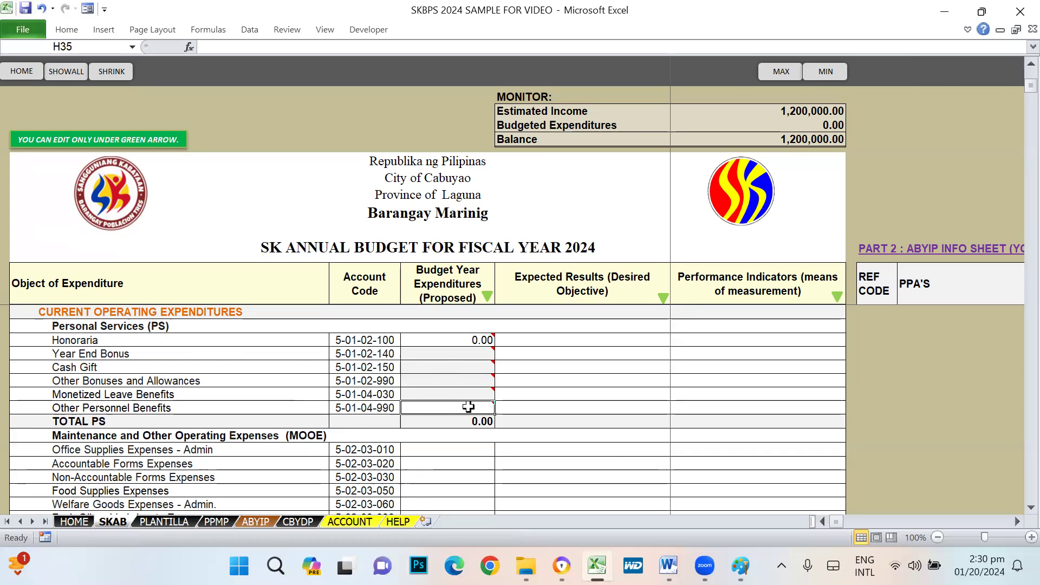
- Try editing the protected Honoraria amount, dismiss the warning, and switch to the PLANTILLA sheet
scroll(468, 407, up, 1)
click(444, 377)
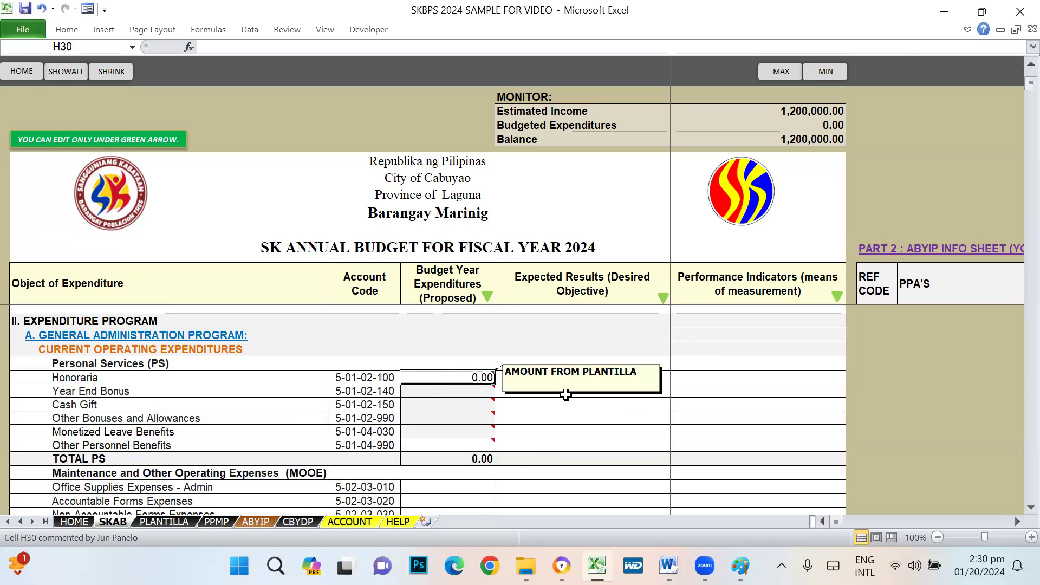
double_click(632, 414)
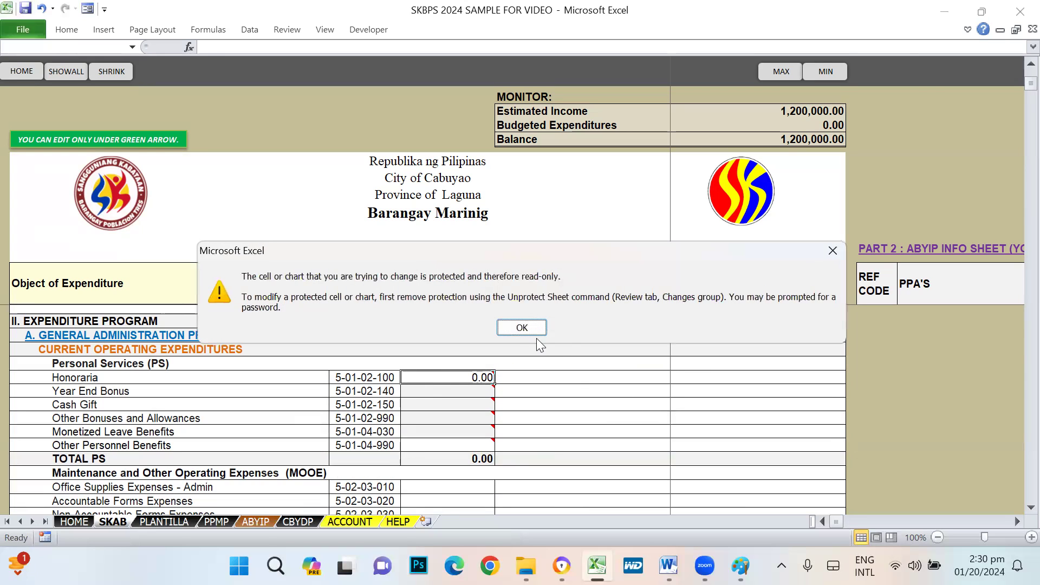
click(524, 328)
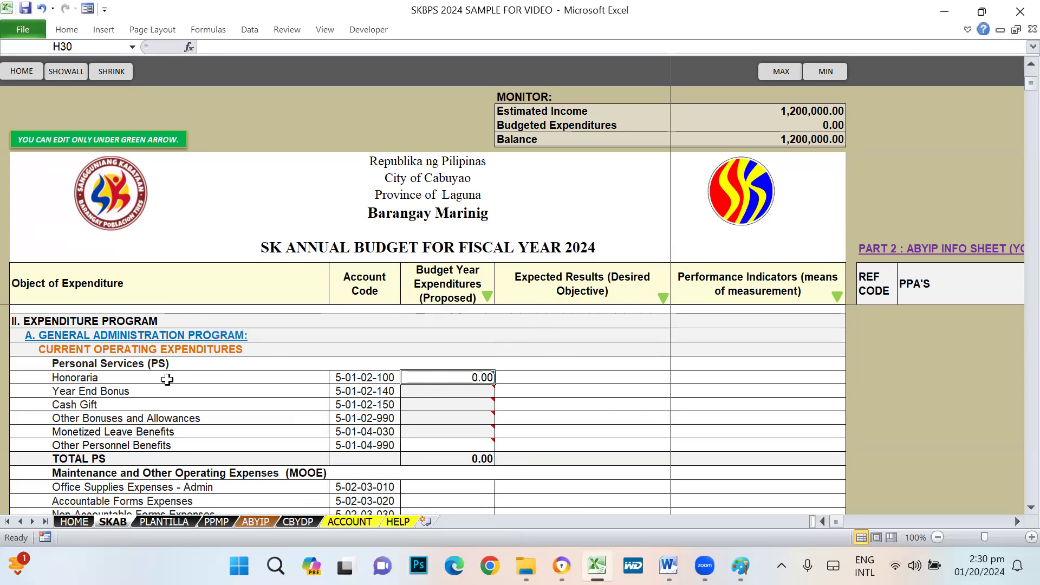
mouse_move(453, 375)
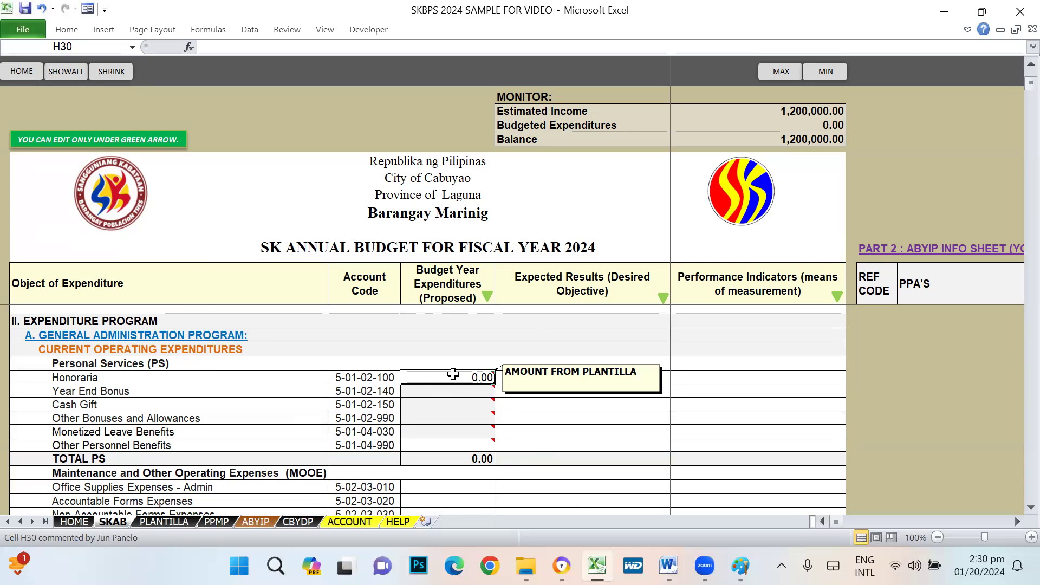
click(164, 522)
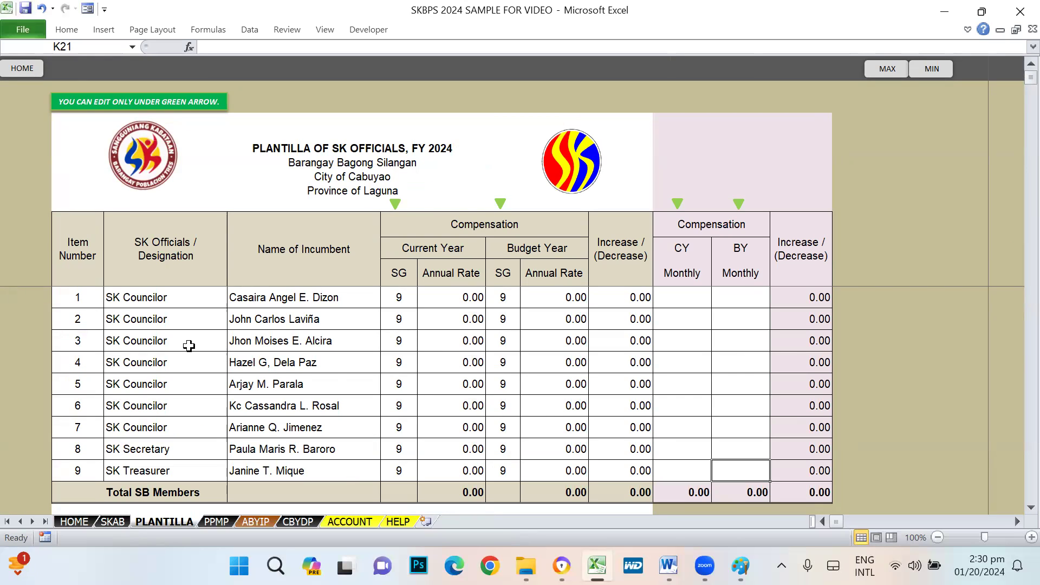
click(249, 292)
click(247, 314)
click(250, 341)
click(259, 406)
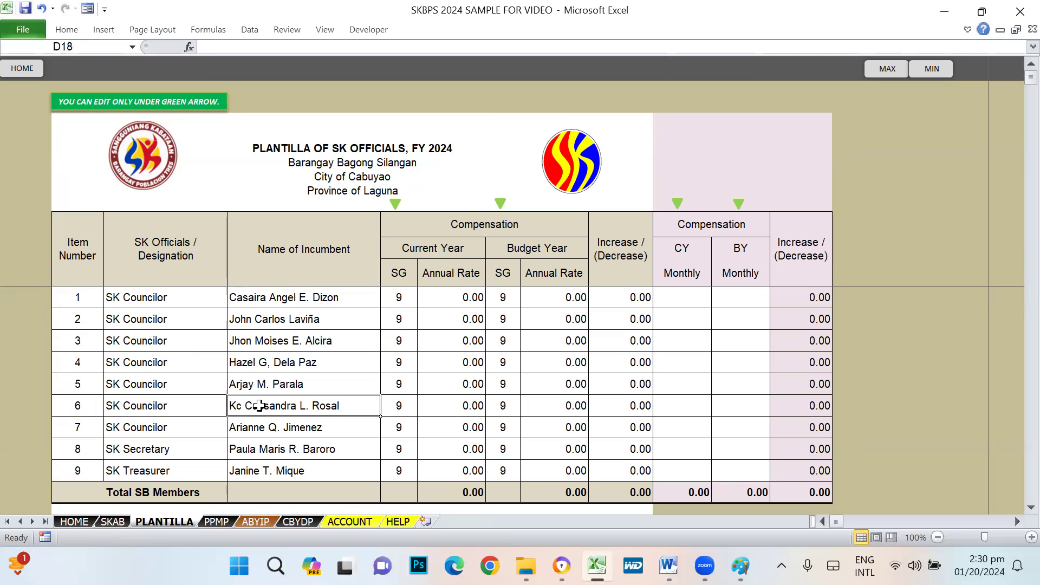
click(76, 521)
click(99, 394)
click(102, 433)
click(104, 462)
click(114, 390)
click(139, 422)
click(167, 521)
click(271, 302)
click(269, 319)
click(272, 358)
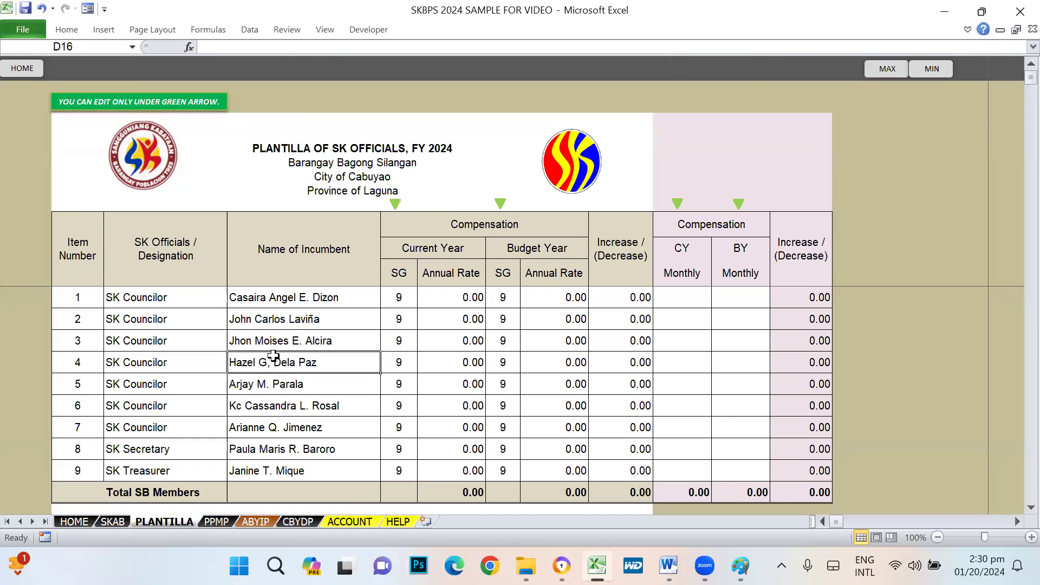
click(279, 302)
click(282, 357)
click(280, 429)
click(399, 298)
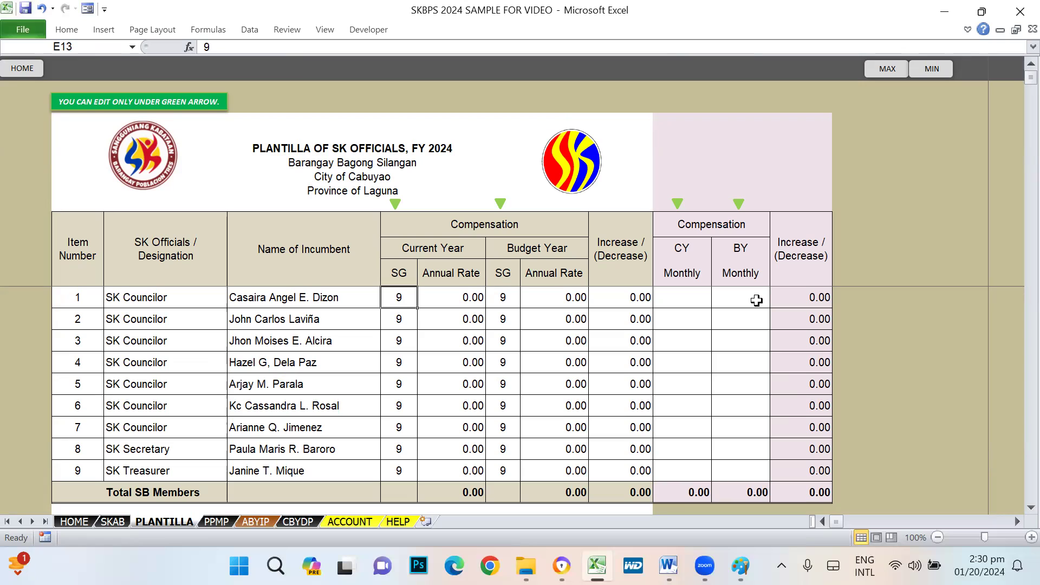
click(674, 316)
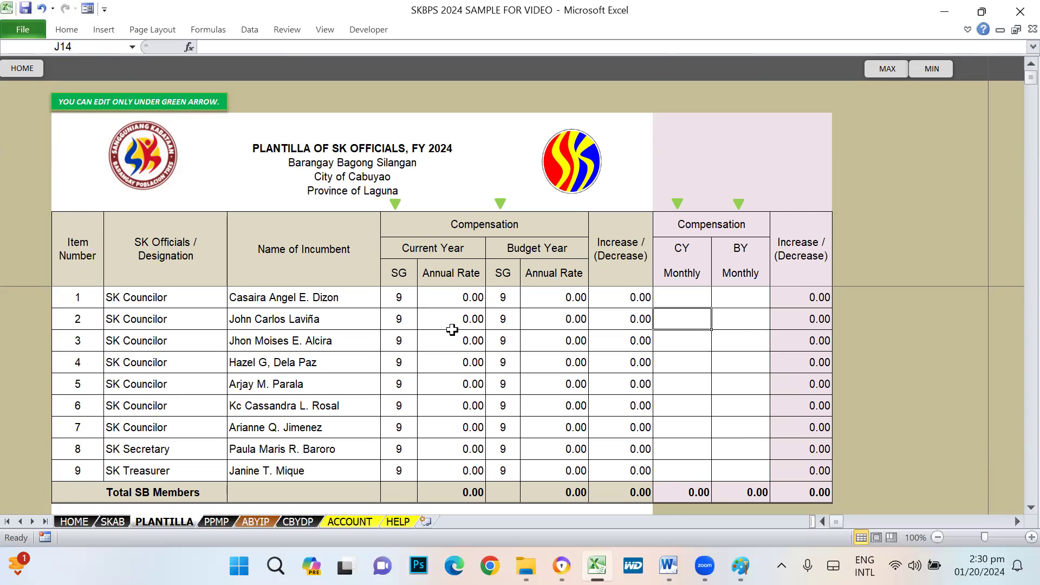
drag(163, 298, 162, 449)
click(162, 449)
click(166, 471)
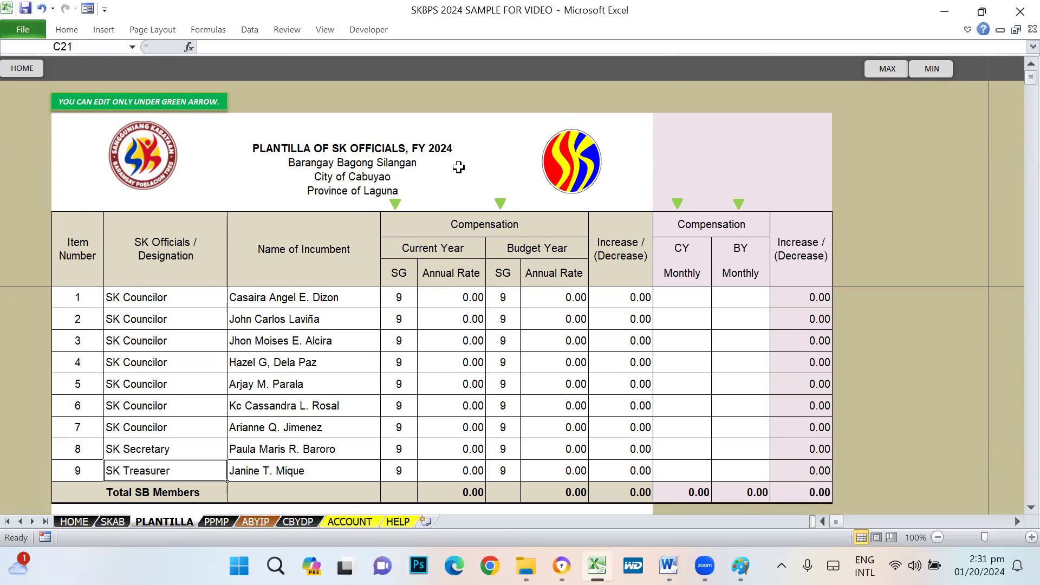
click(739, 297)
click(684, 296)
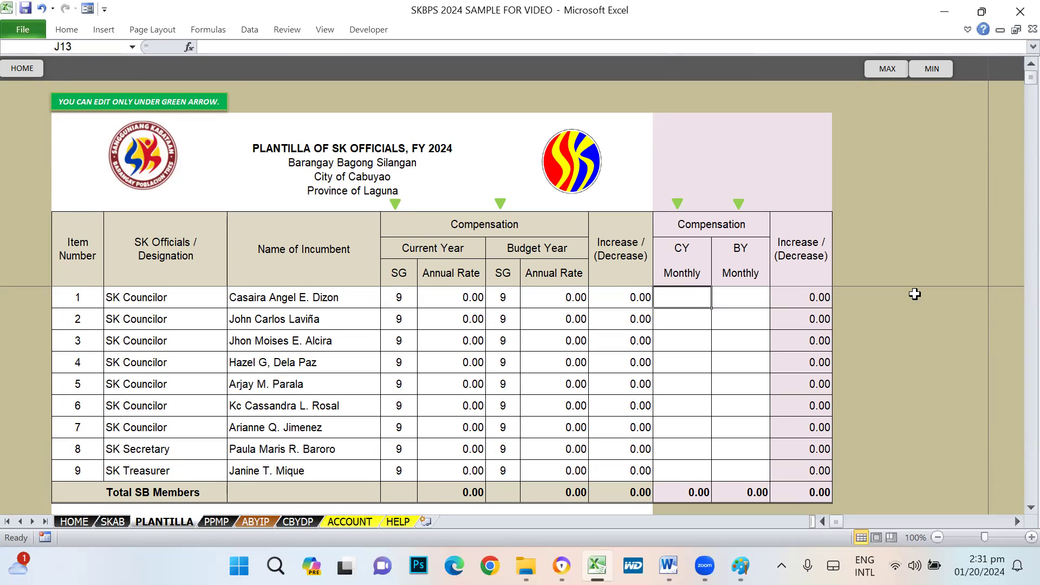
text(2500)
- Fill a 2,500 CY monthly honorarium for all nine officials by copying it down
key(Return)
text(25)
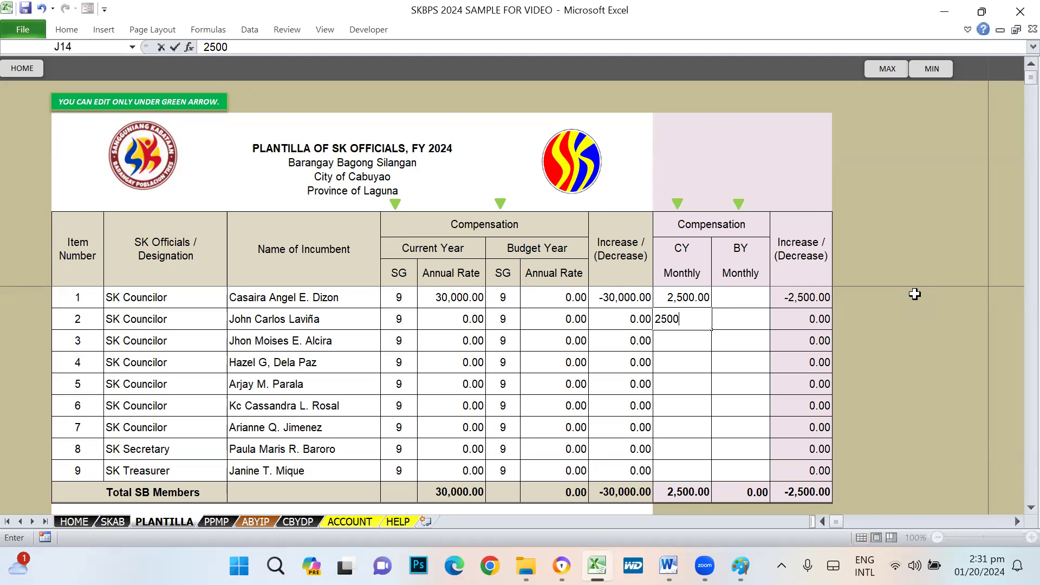
key(Return)
key(Up)
key(ctrl+c)
key(shift+Down)
key(shift+Down)
key(shift+Down)
key(shift+Down)
key(shift+Down)
key(shift+Down)
key(shift+Down)
key(shift+Down)
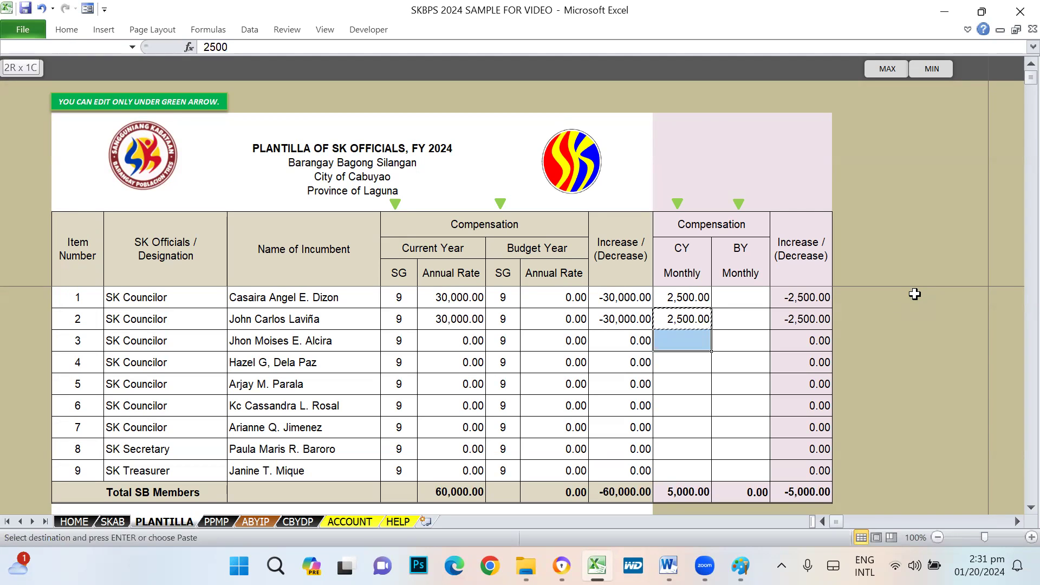
key(Return)
- Set the BY monthly rate to 3,000, fixing a mistyped 25000, and copy it to all officials
key(Right)
key(Up)
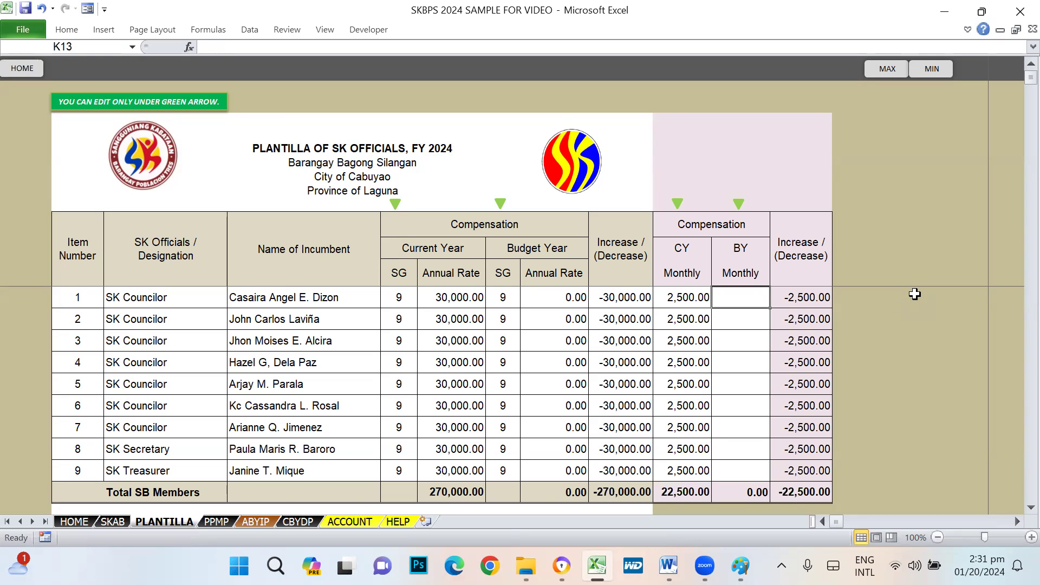
text(25000)
key(Return)
key(Up)
text(3000)
key(Return)
key(Up)
key(ctrl+c)
key(shift+Down)
key(shift+Down)
key(shift+Down)
key(shift+Down)
key(shift+Down)
key(shift+Down)
key(shift+Down)
key(shift+Down)
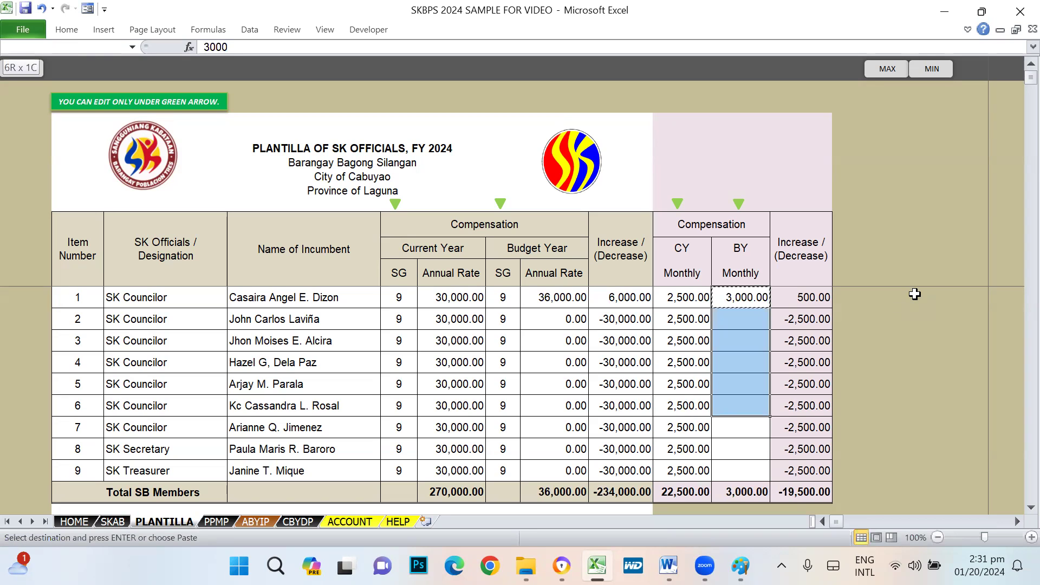
key(ctrl+v)
key(Escape)
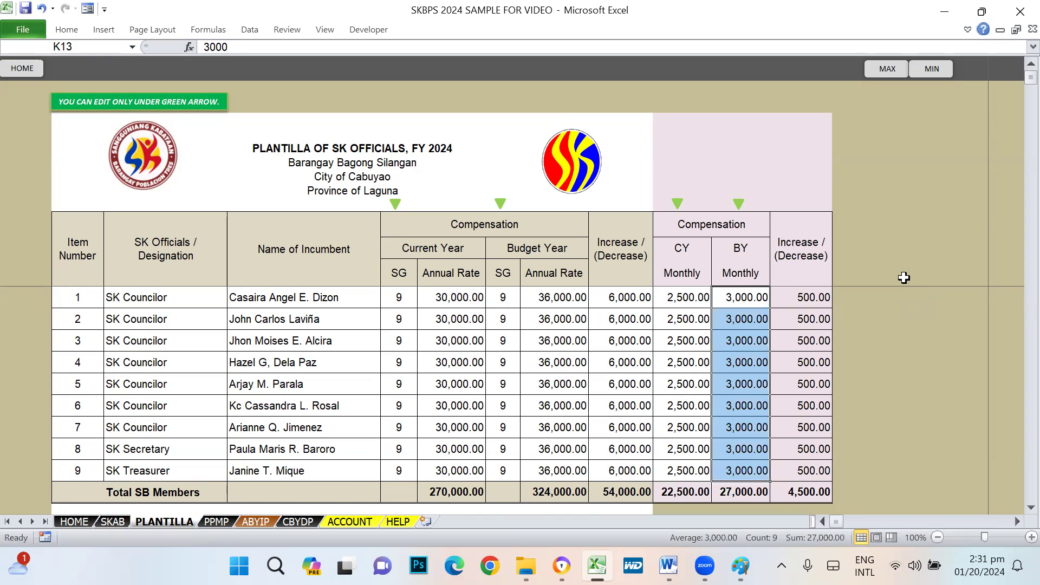
scroll(903, 281, down, 2)
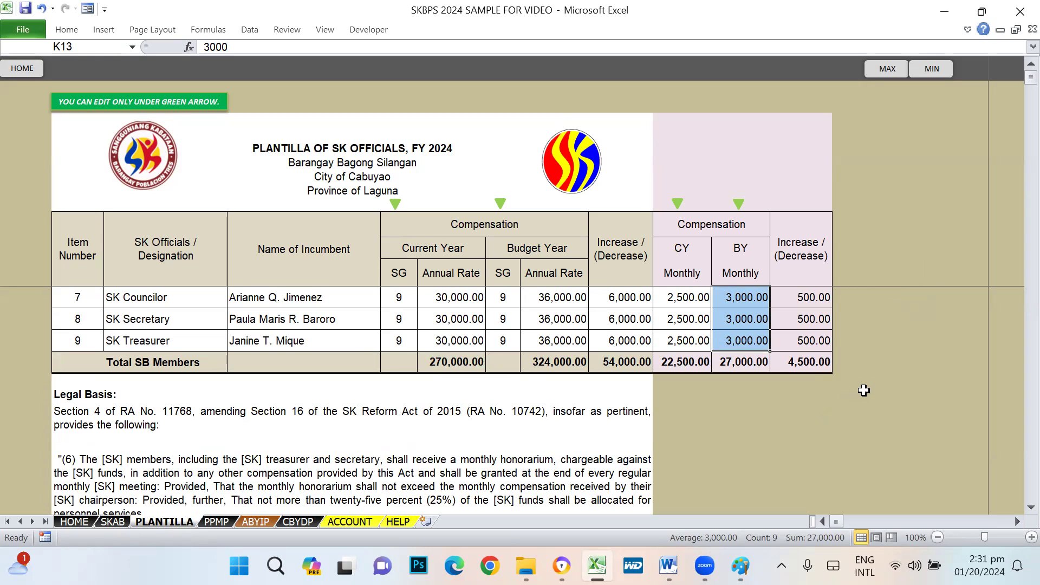
scroll(865, 388, up, 2)
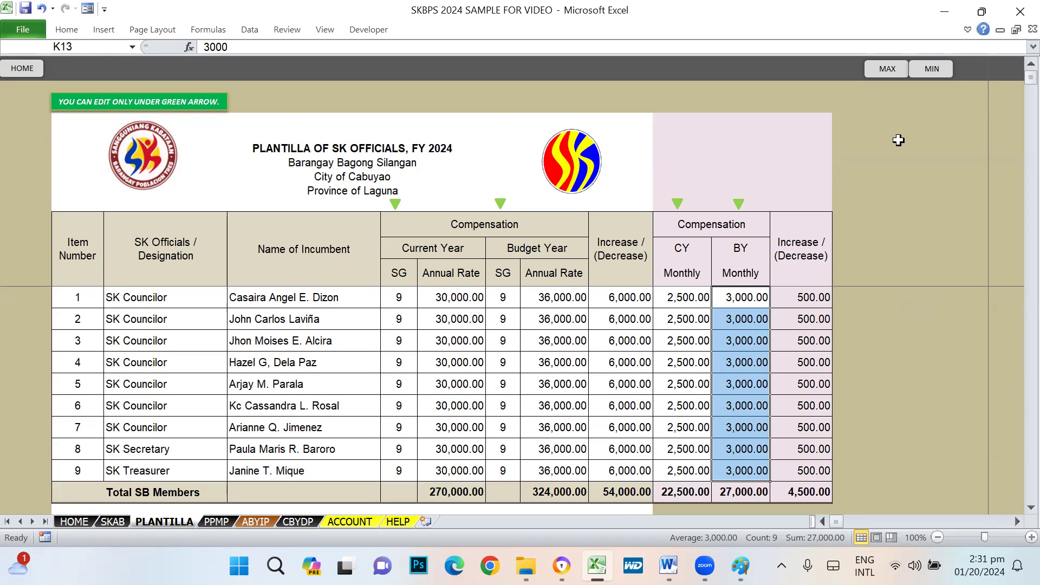
scroll(450, 341, down, 4)
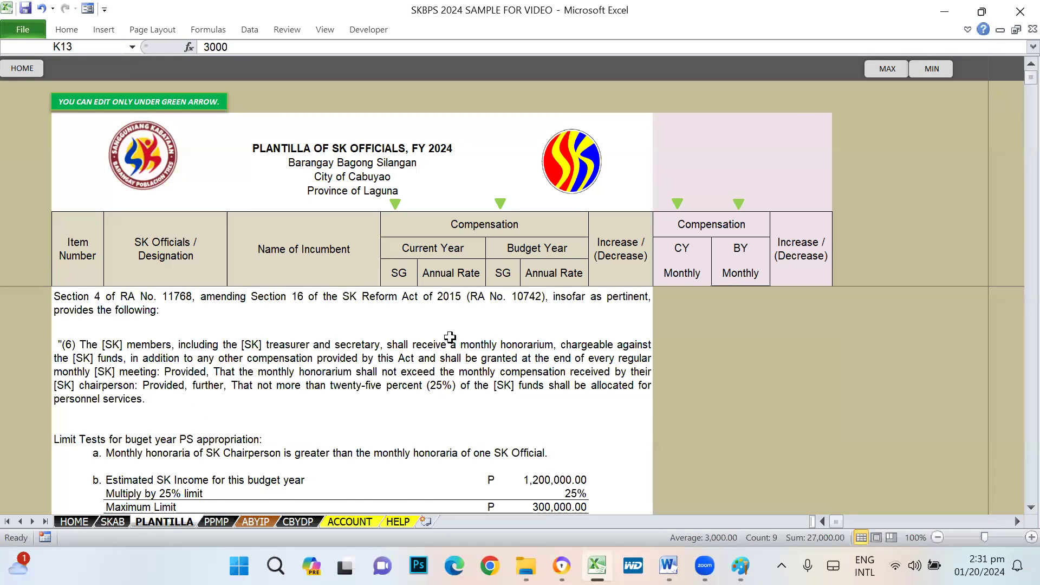
scroll(450, 337, up, 1)
click(109, 372)
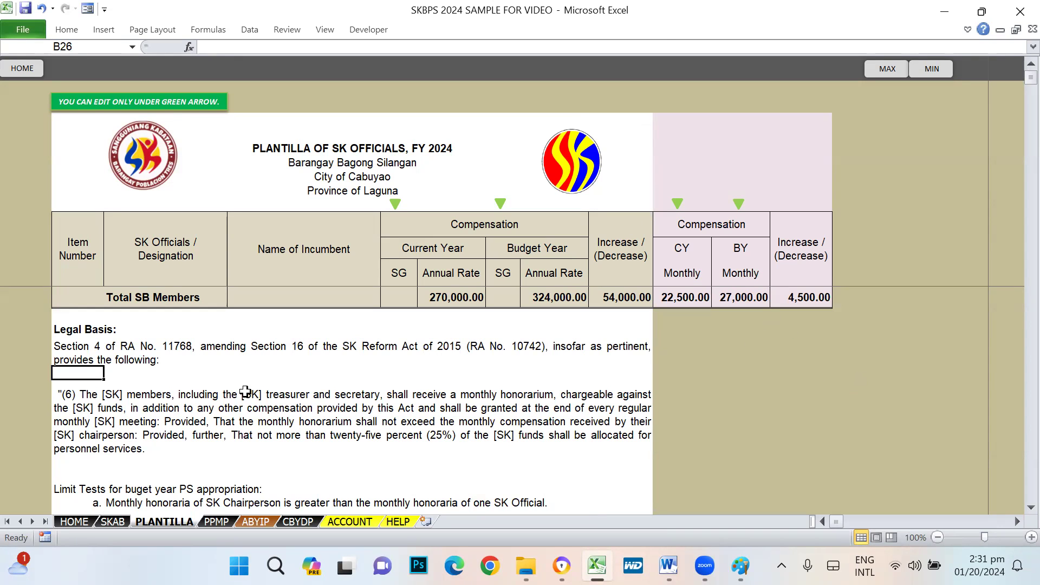
click(91, 338)
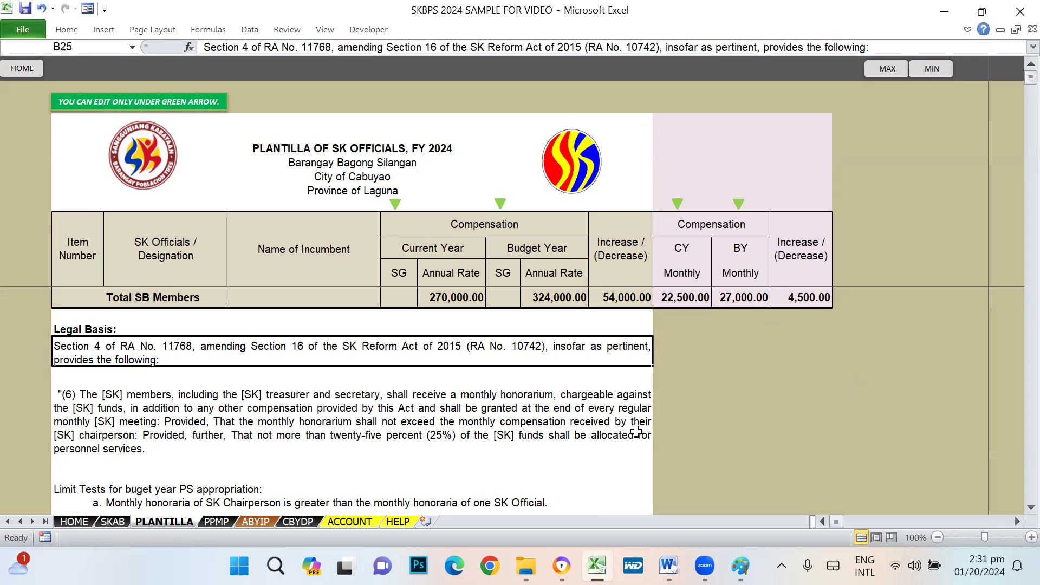
scroll(557, 396, down, 1)
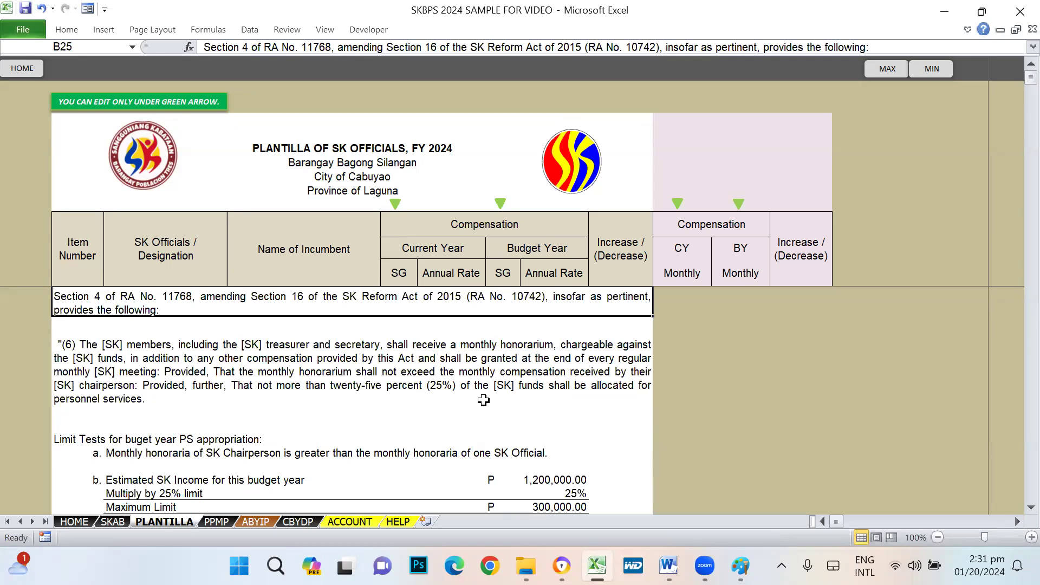
click(363, 362)
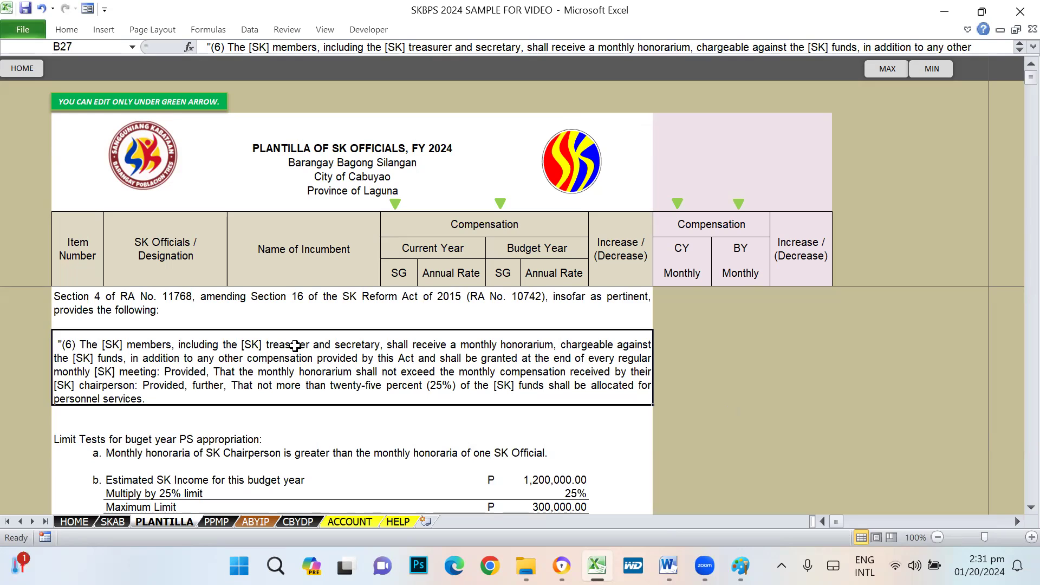
scroll(829, 410, down, 1)
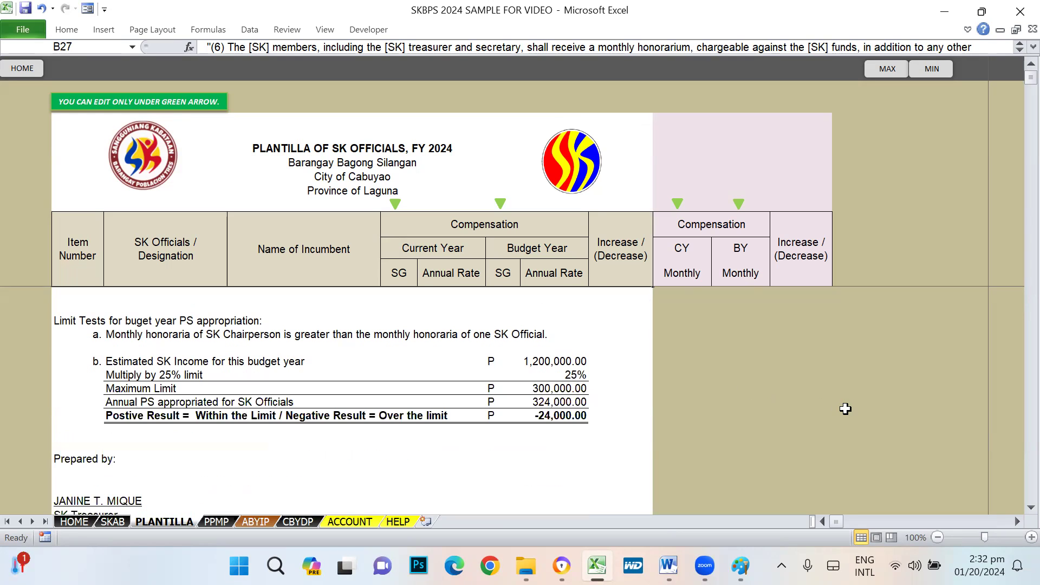
click(210, 450)
click(95, 336)
click(183, 337)
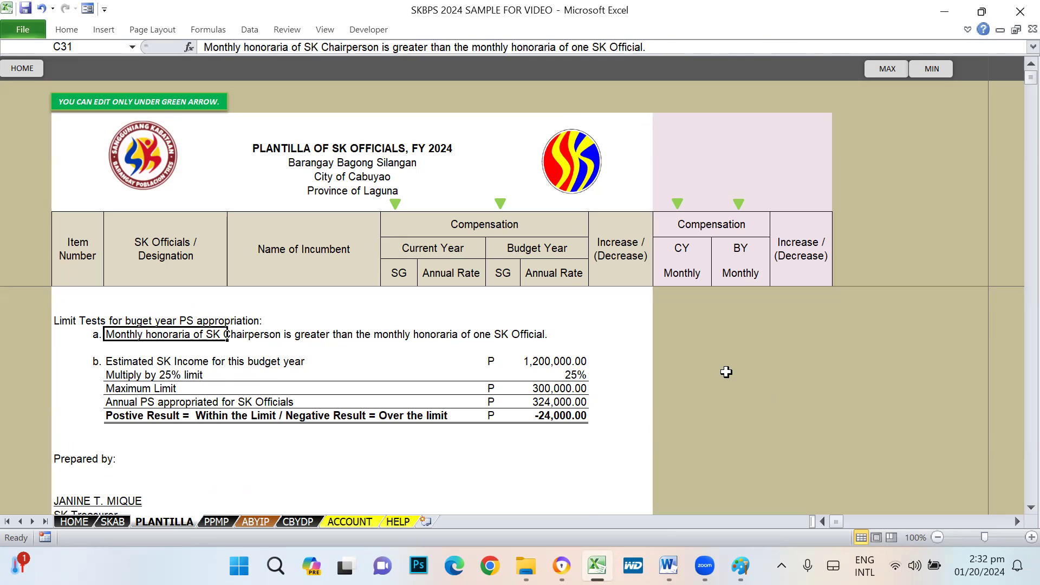
scroll(737, 386, up, 5)
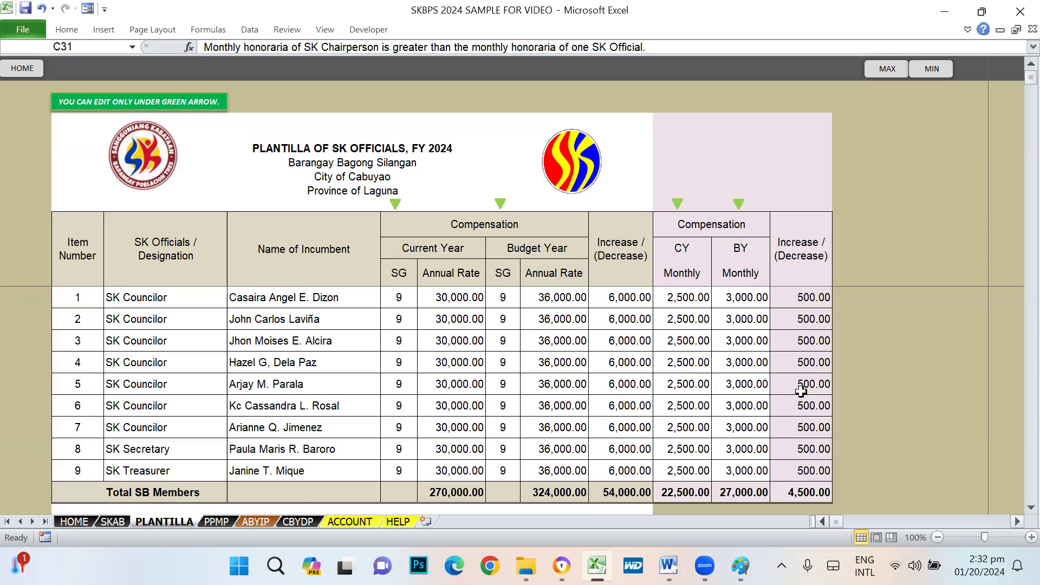
click(746, 262)
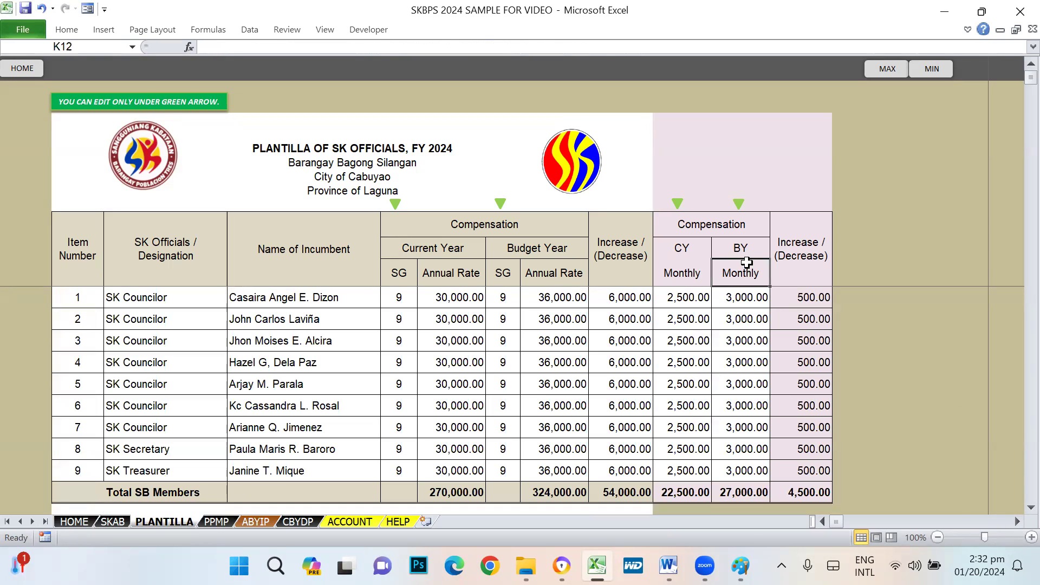
click(745, 297)
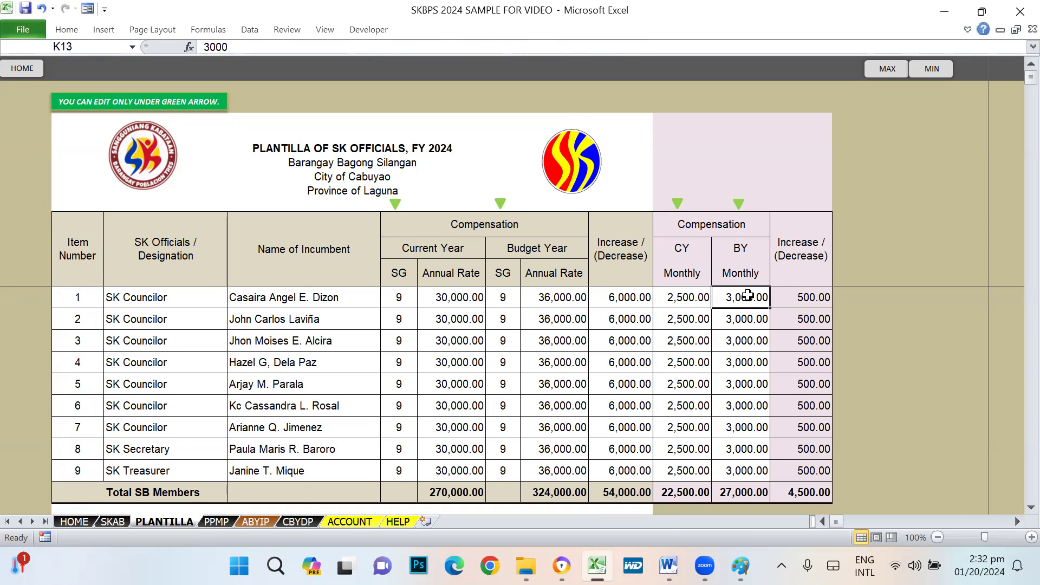
scroll(807, 464, down, 5)
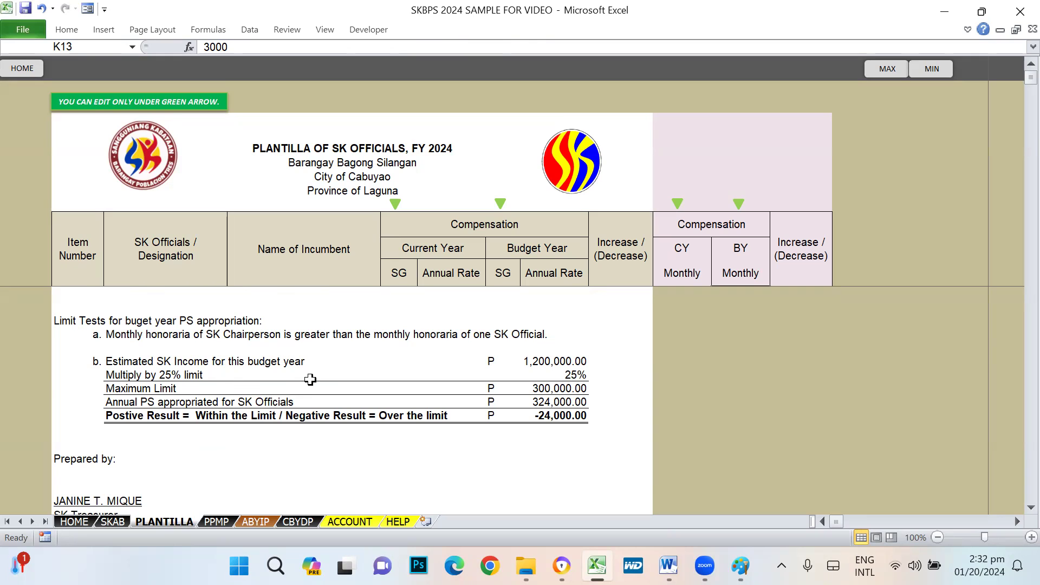
click(555, 361)
scroll(731, 423, up, 3)
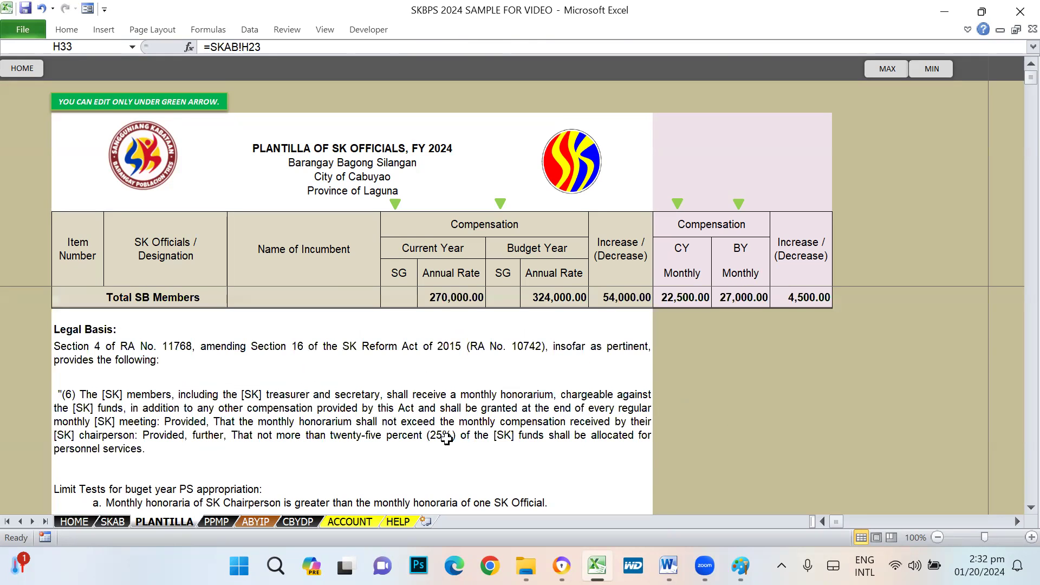
click(369, 428)
scroll(740, 453, down, 5)
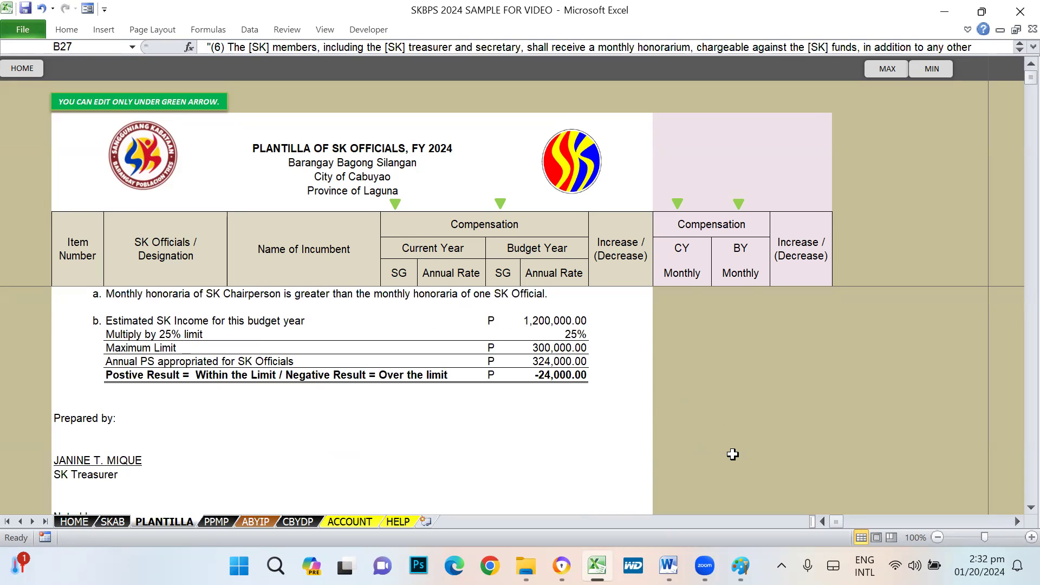
click(560, 334)
click(557, 316)
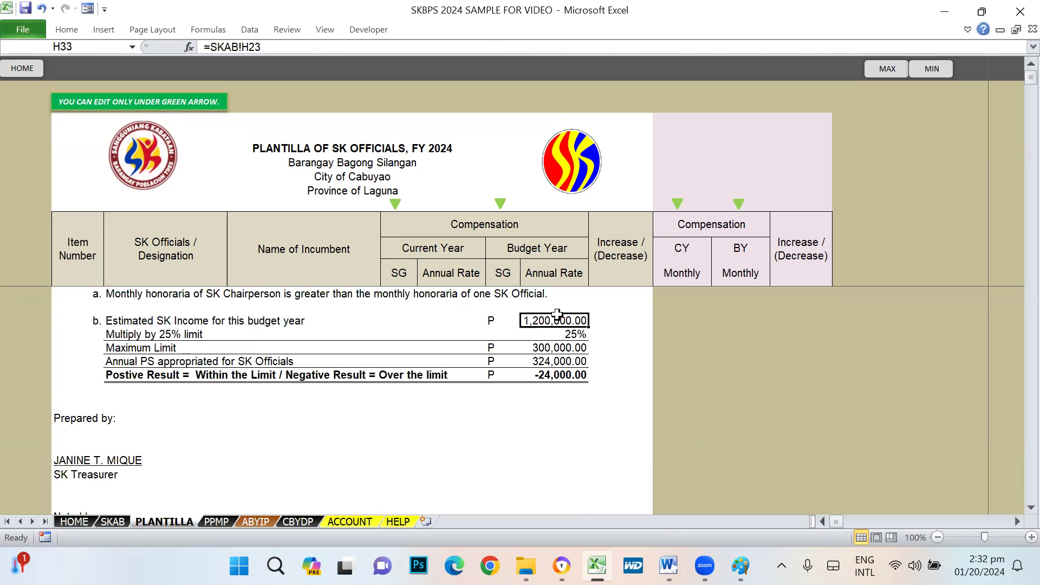
click(566, 336)
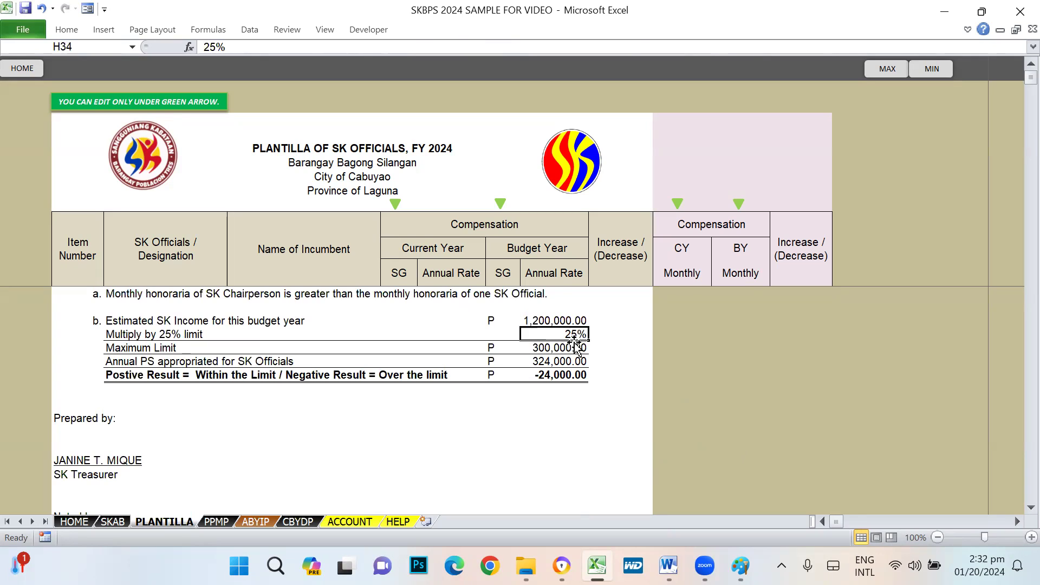
click(552, 349)
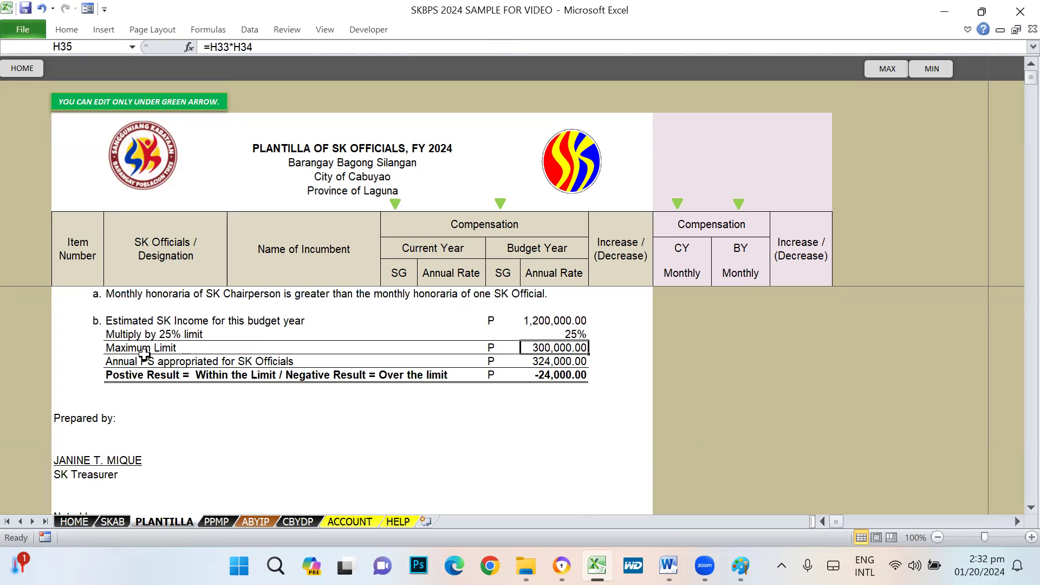
click(115, 348)
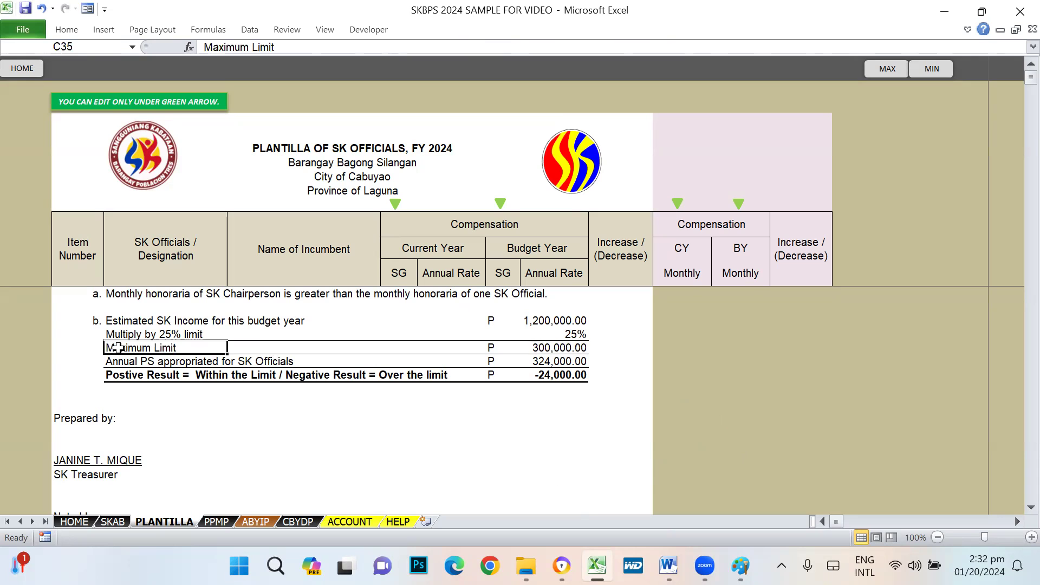
click(579, 350)
click(117, 361)
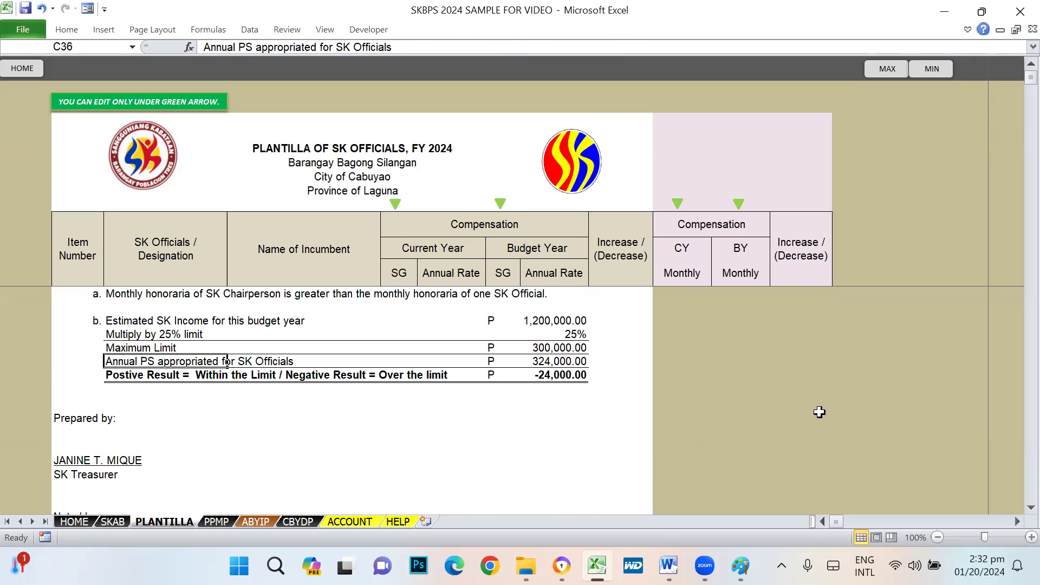
scroll(821, 410, up, 5)
scroll(821, 411, up, 1)
click(557, 362)
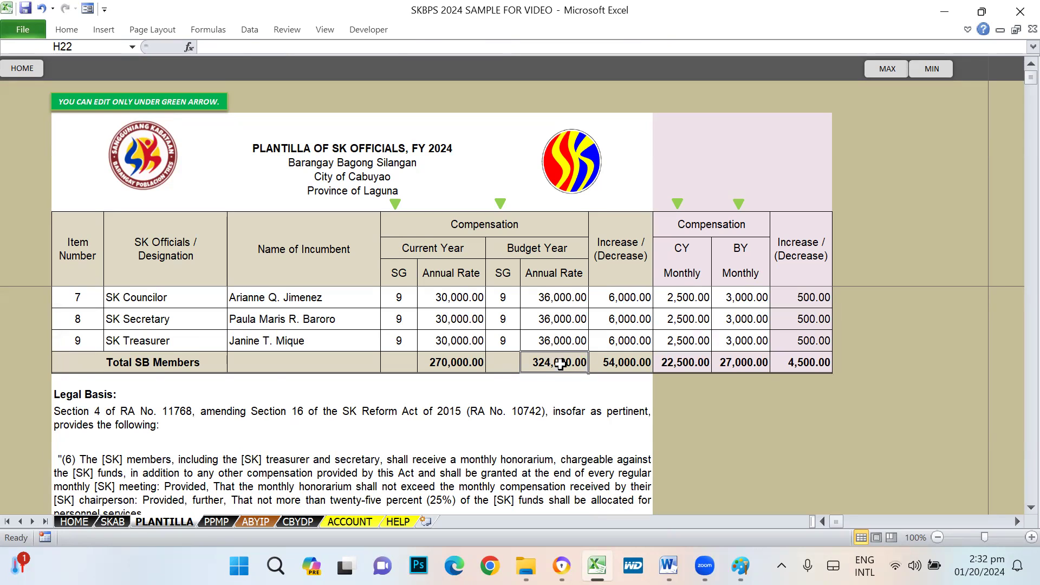
scroll(661, 443, down, 6)
click(558, 416)
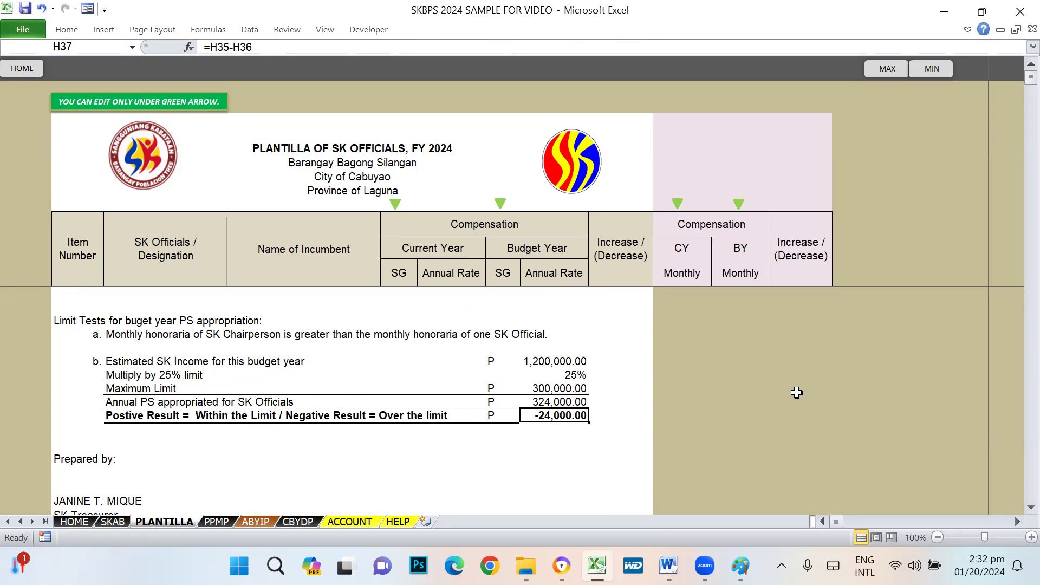
scroll(792, 387, up, 5)
- Set the budget-year monthly honorarium to 2,500 for all nine officials
click(755, 299)
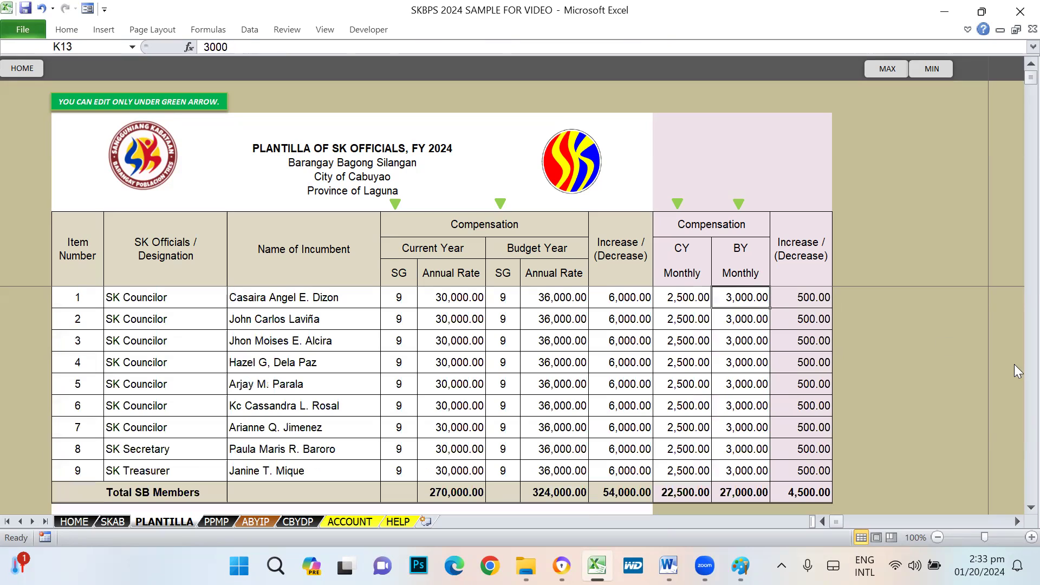
text(2500)
key(Return)
text(2500)
key(Return)
key(Up)
key(ctrl+c)
key(shift+Down)
key(shift+Down)
key(shift+Down)
key(shift+Down)
key(shift+Down)
key(shift+Down)
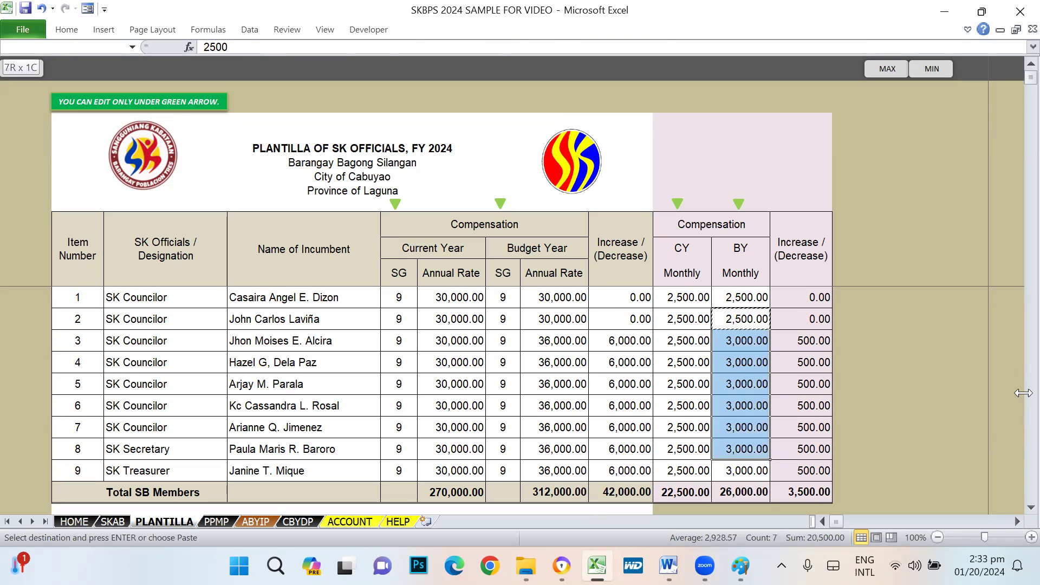
key(Return)
- Compare the budget-year and current-year annual totals against the annual PS and maximum limit
scroll(1015, 393, down, 3)
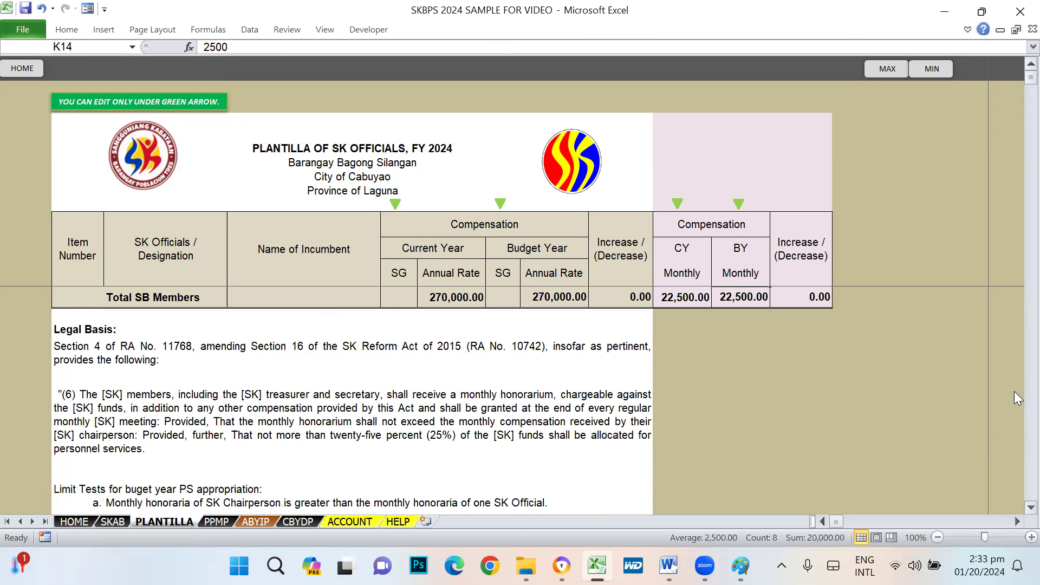
scroll(1022, 388, down, 3)
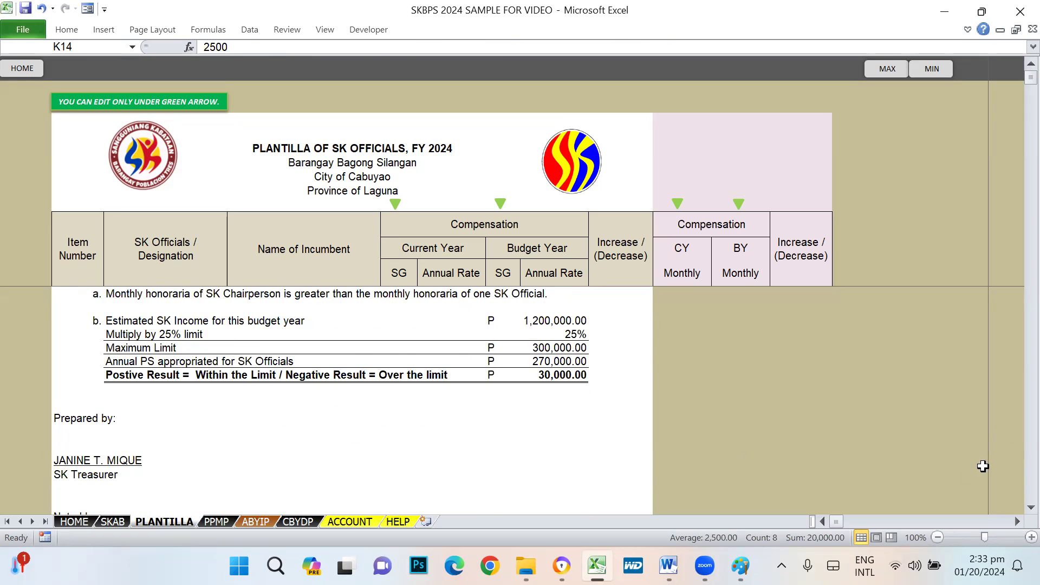
scroll(645, 355, up, 5)
scroll(667, 374, up, 2)
scroll(574, 325, down, 1)
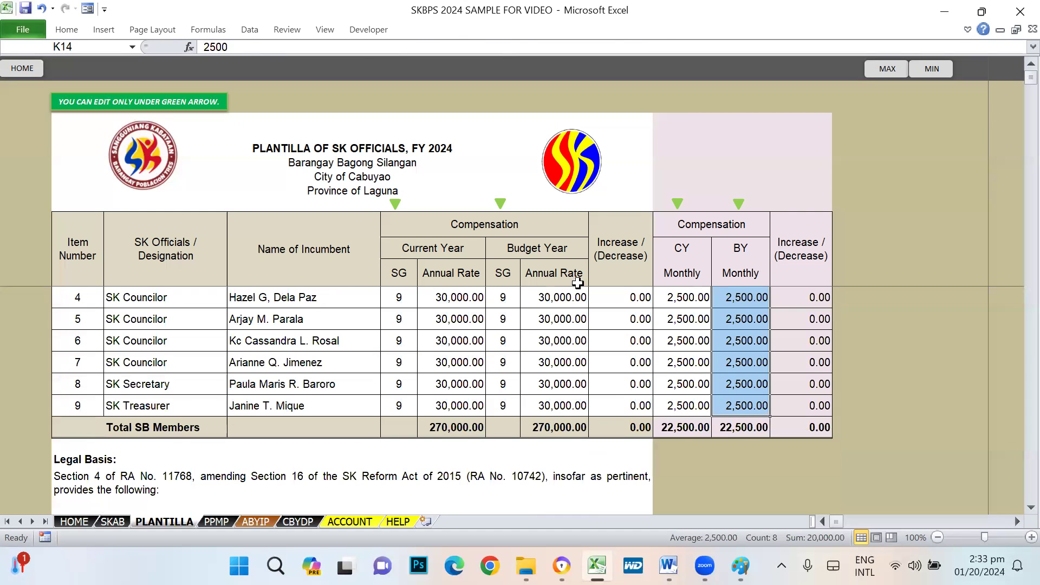
click(561, 428)
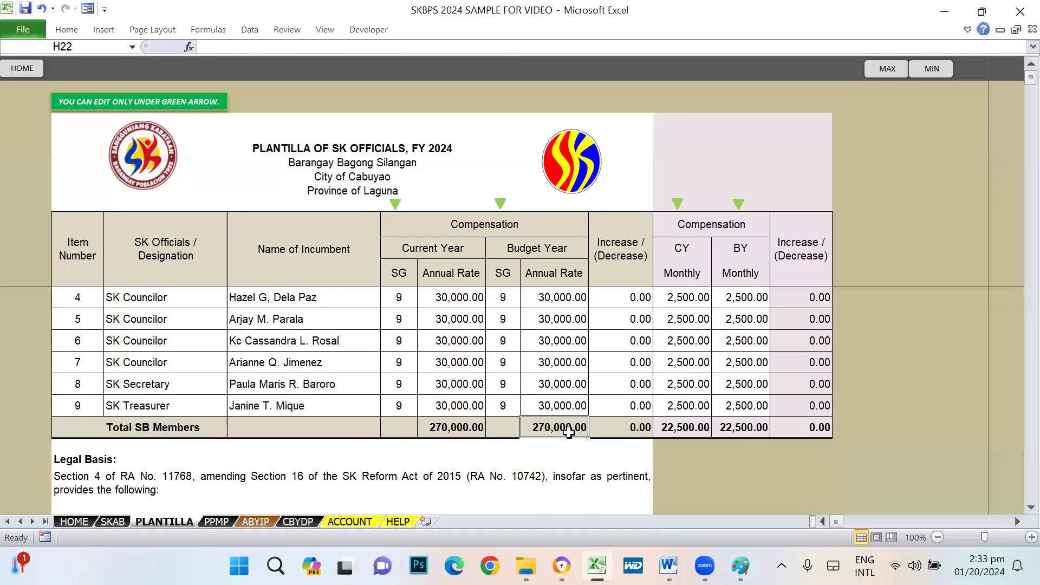
click(455, 428)
scroll(620, 445, down, 3)
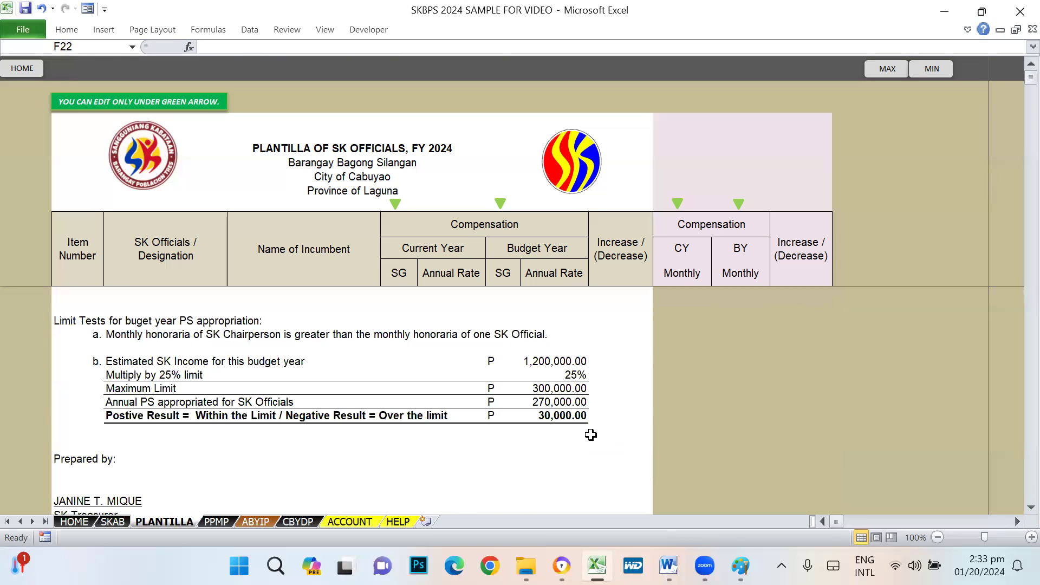
click(555, 404)
click(558, 387)
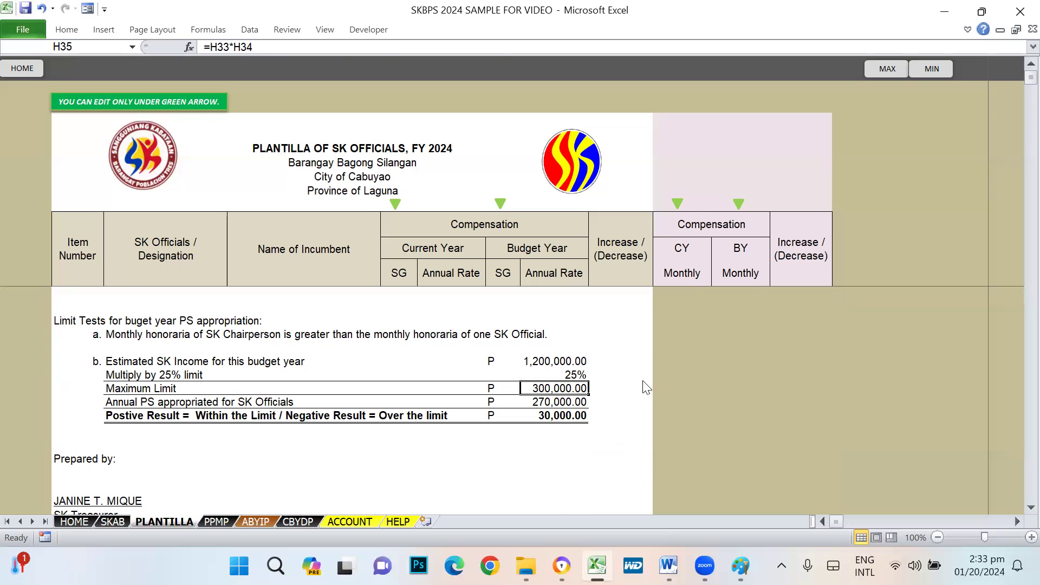
- Preview the PLANTILLA sheet's printout and close the preview
key(ctrl+p)
key(Escape)
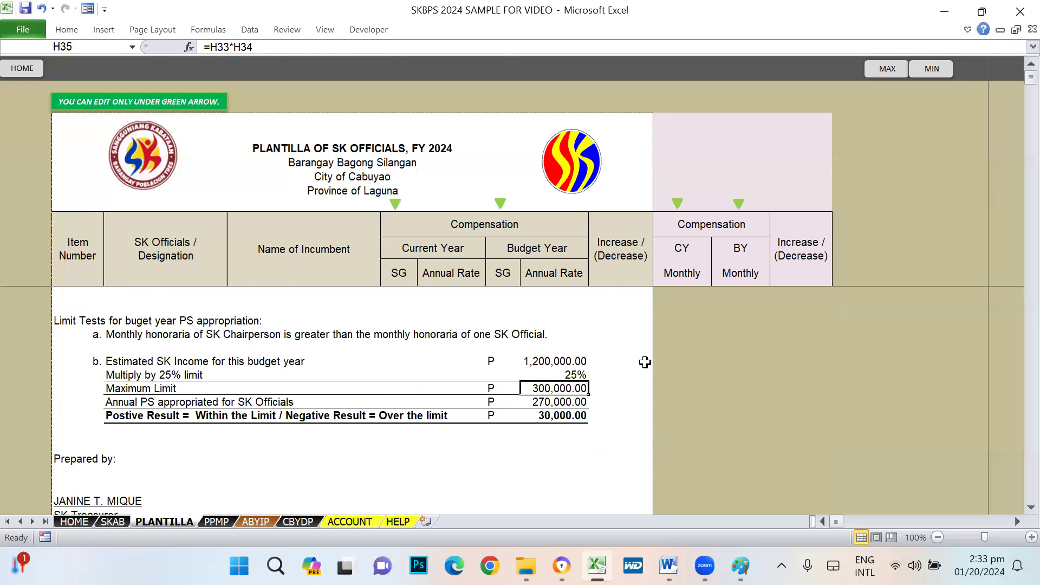
scroll(443, 503, down, 3)
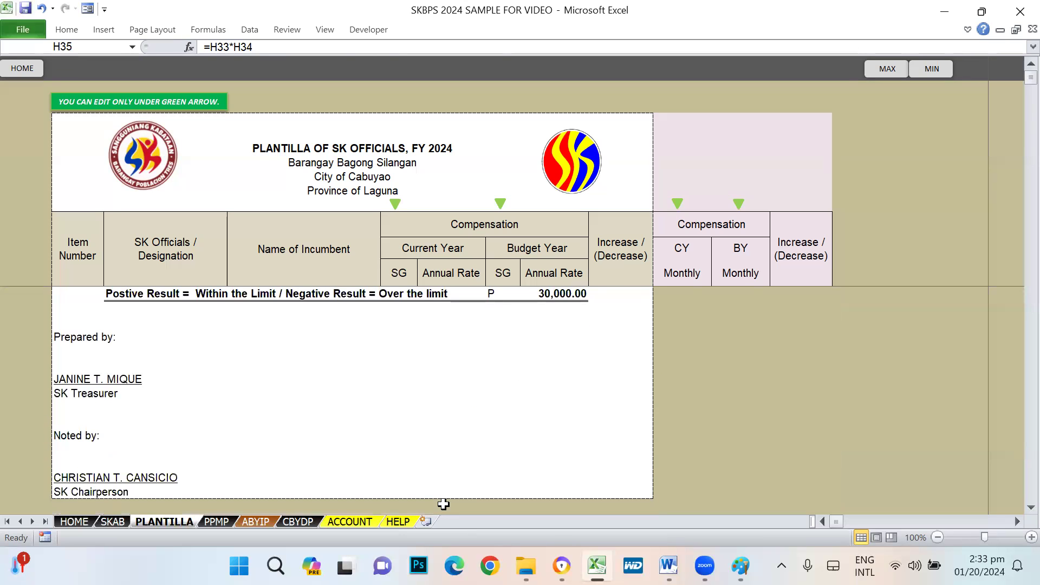
click(114, 521)
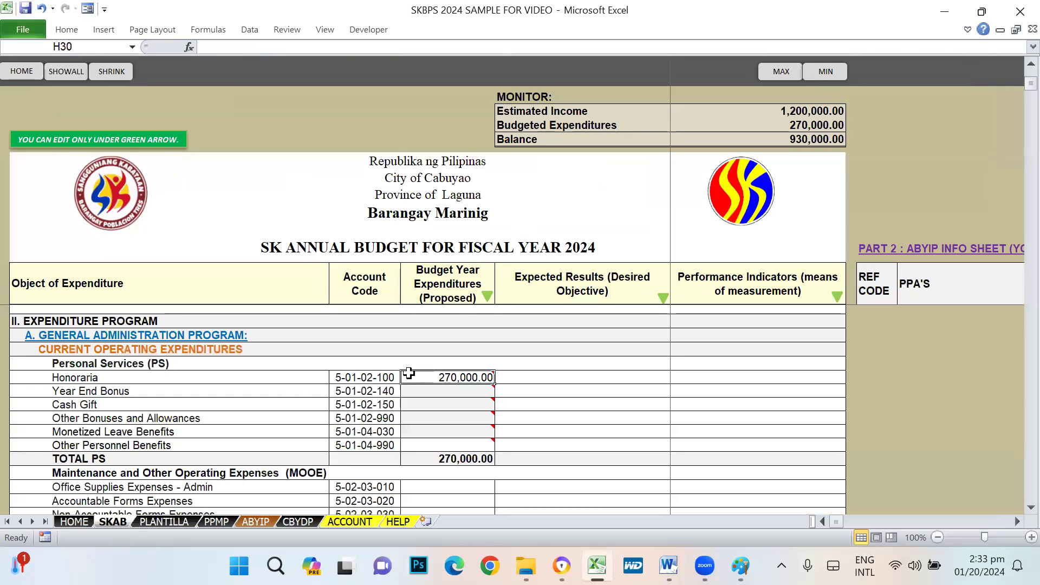
mouse_move(447, 374)
click(164, 521)
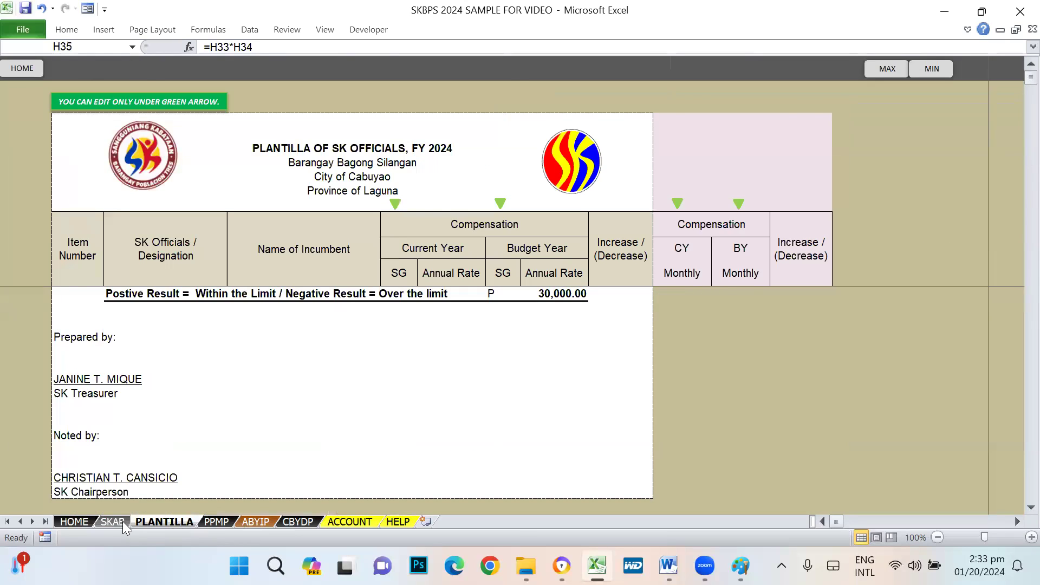
click(114, 521)
scroll(541, 384, down, 2)
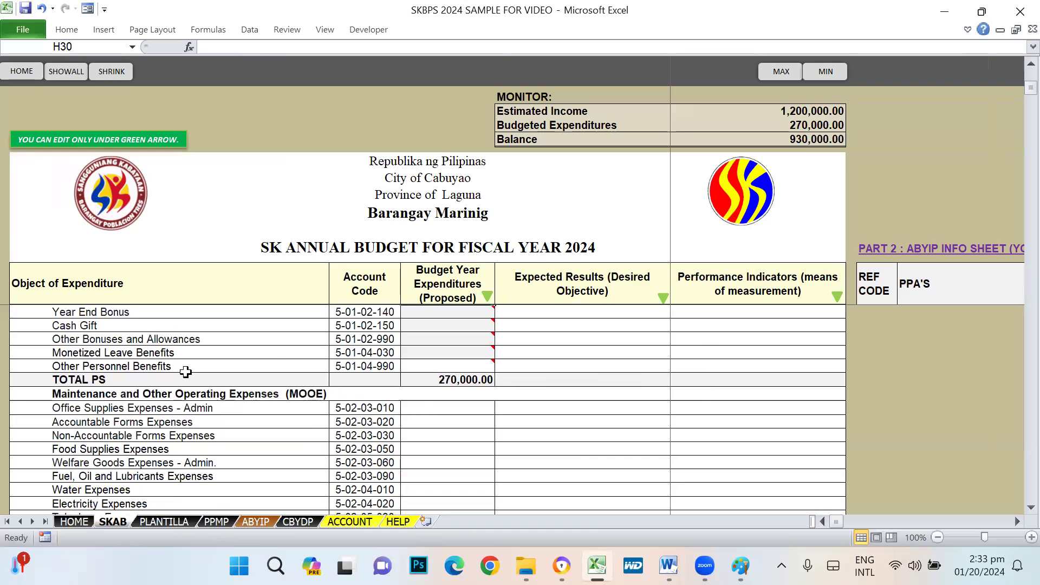
scroll(512, 459, down, 1)
click(54, 358)
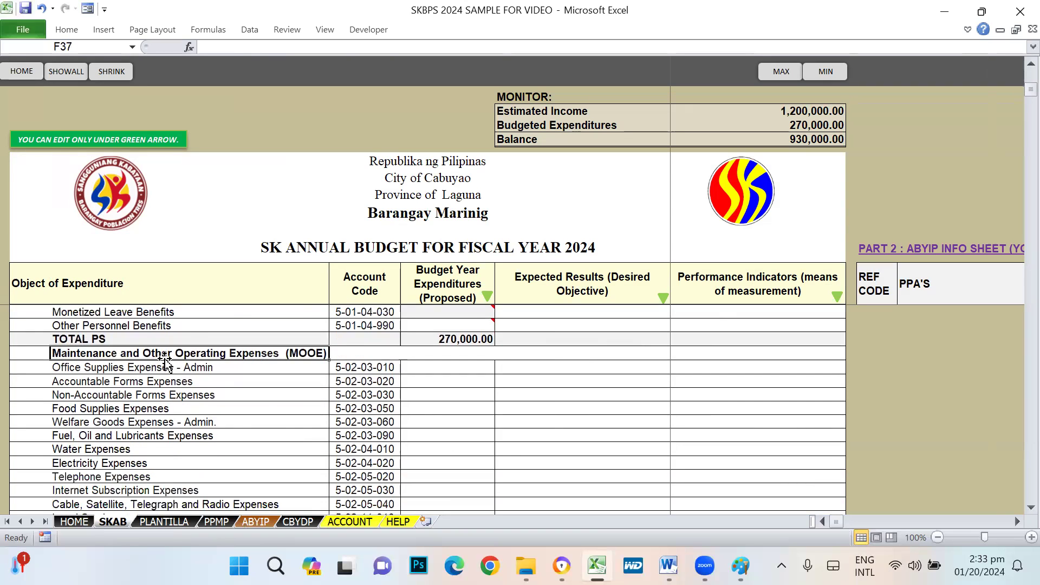
scroll(146, 358, up, 4)
click(43, 381)
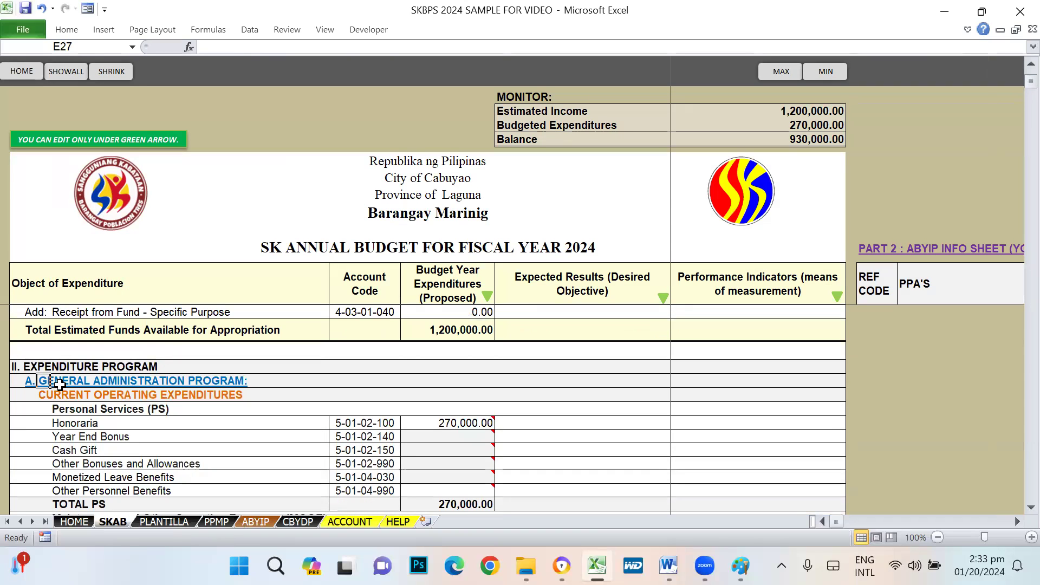
scroll(428, 411, down, 7)
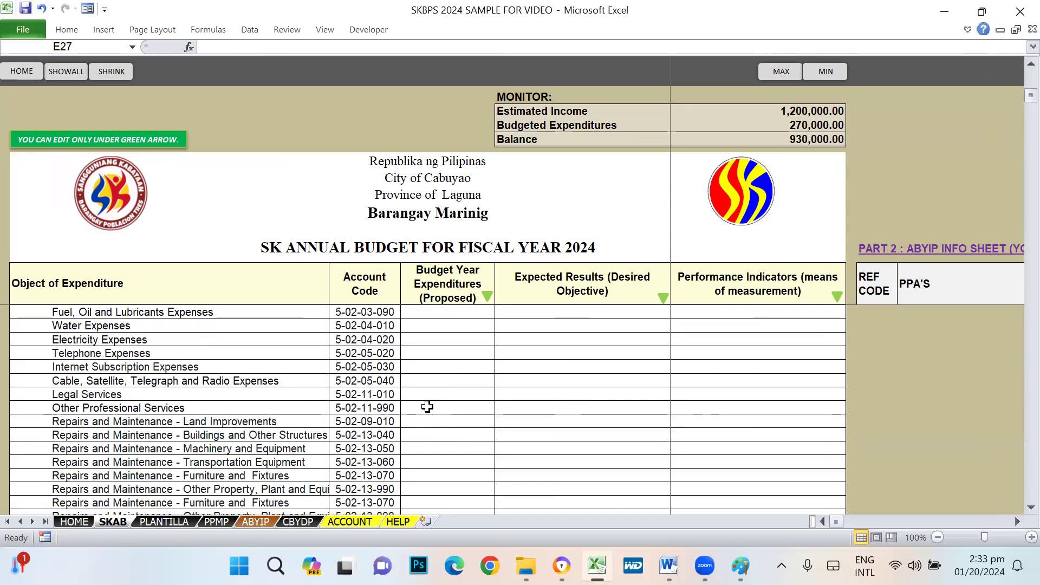
scroll(416, 406, up, 4)
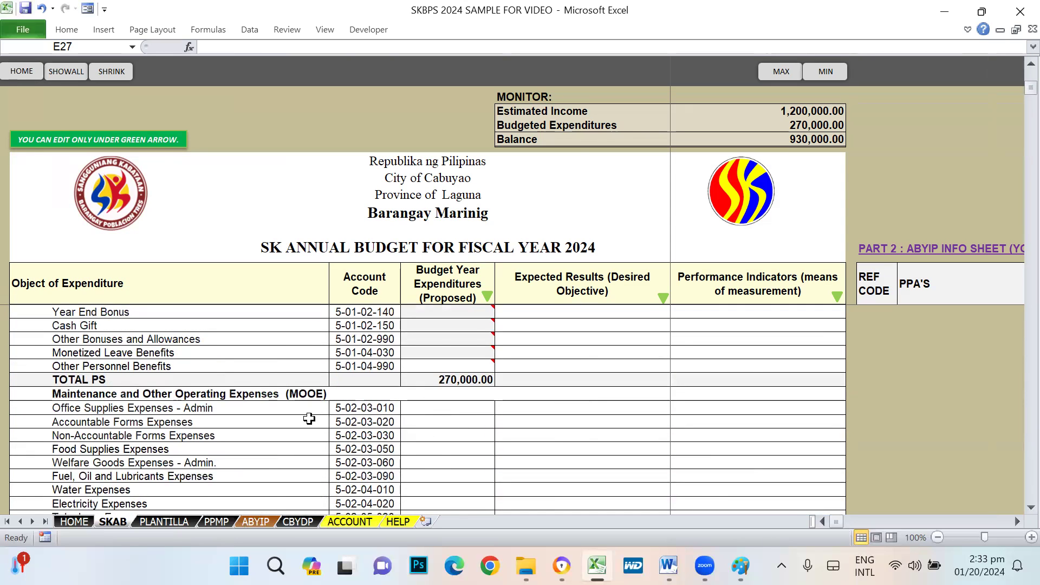
scroll(343, 423, up, 2)
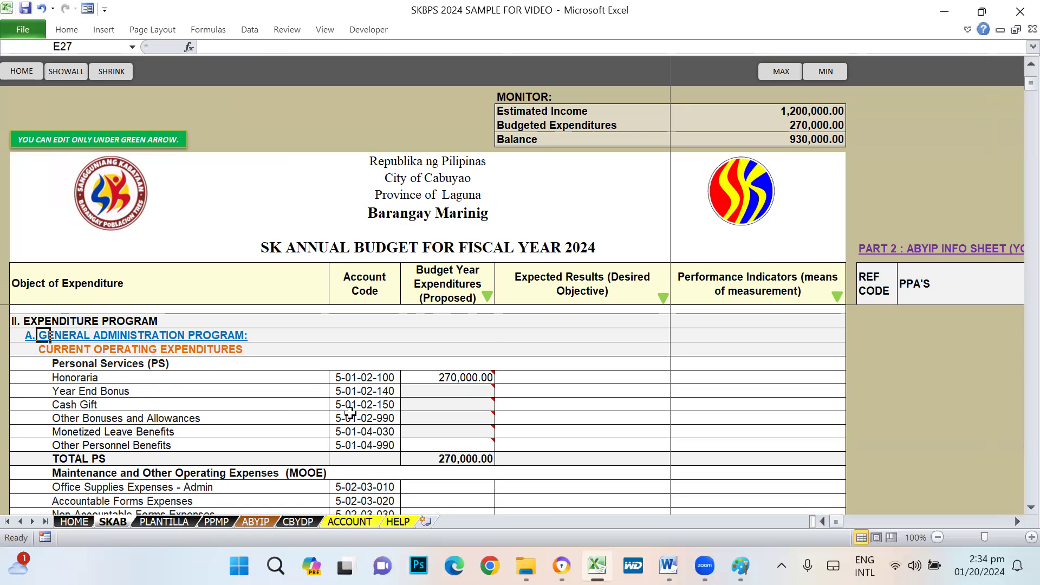
scroll(355, 407, down, 1)
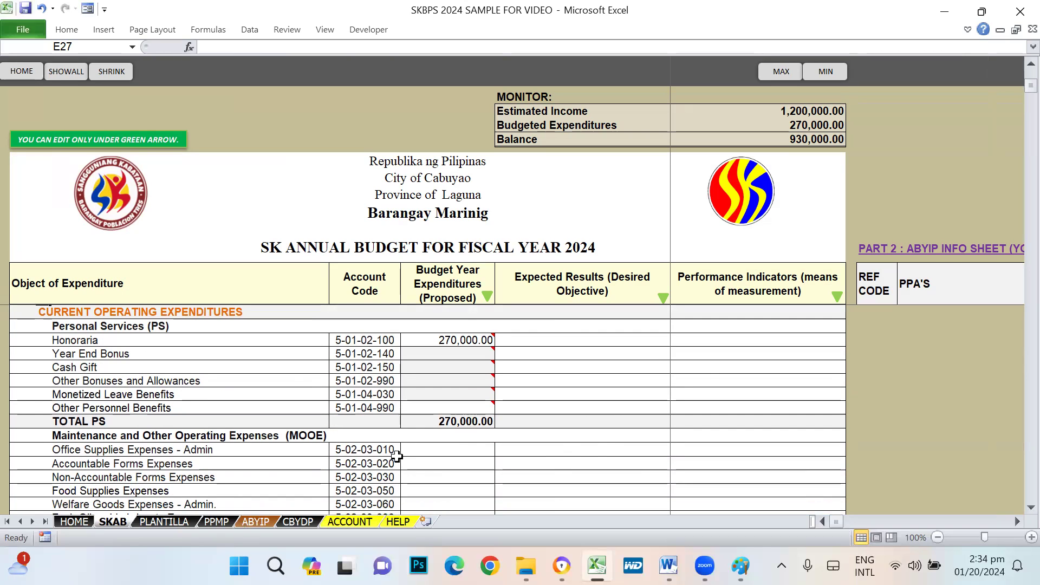
drag(82, 450, 140, 481)
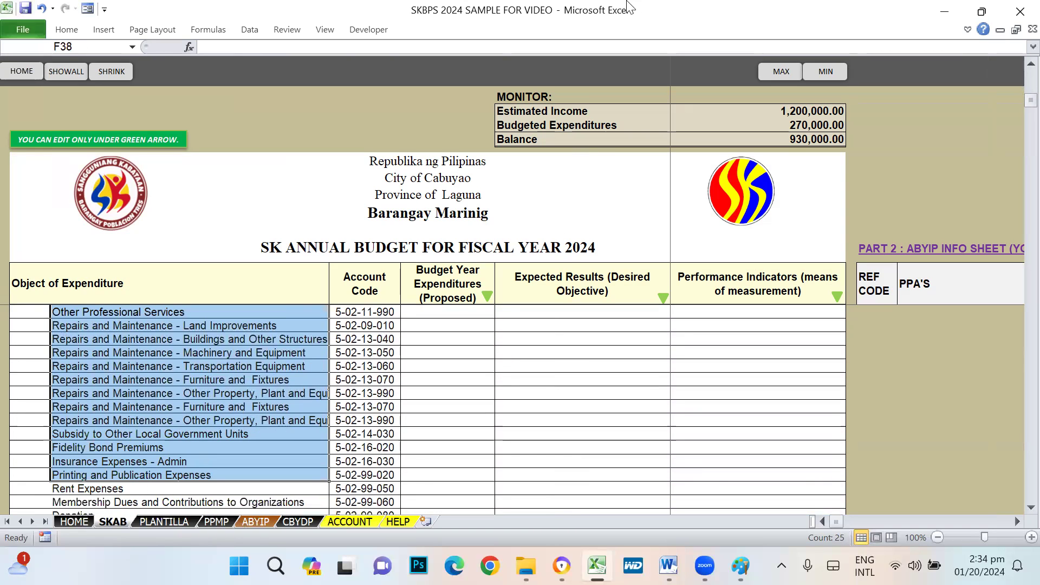
click(595, 13)
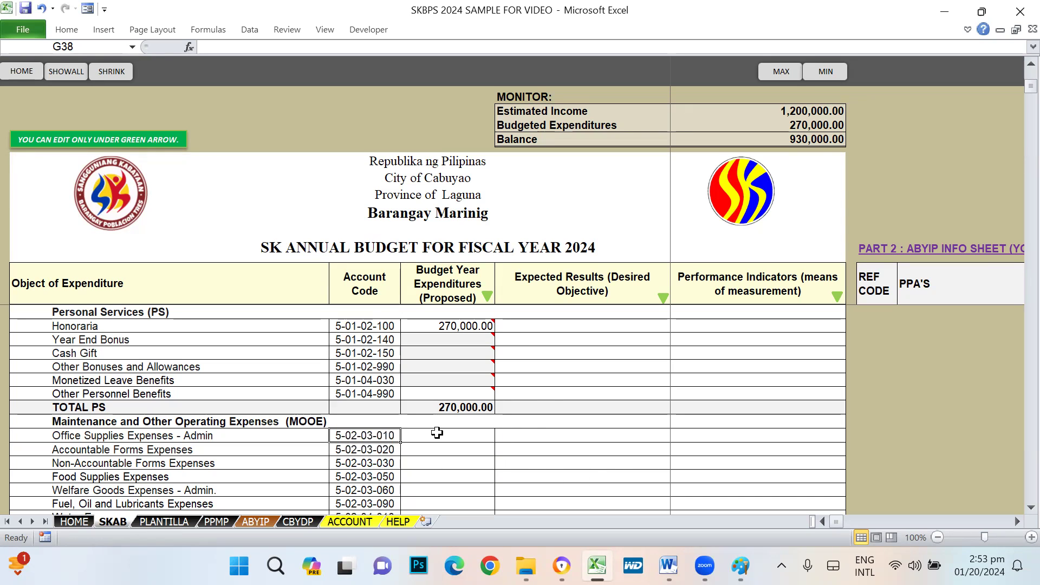
scroll(568, 434, down, 2)
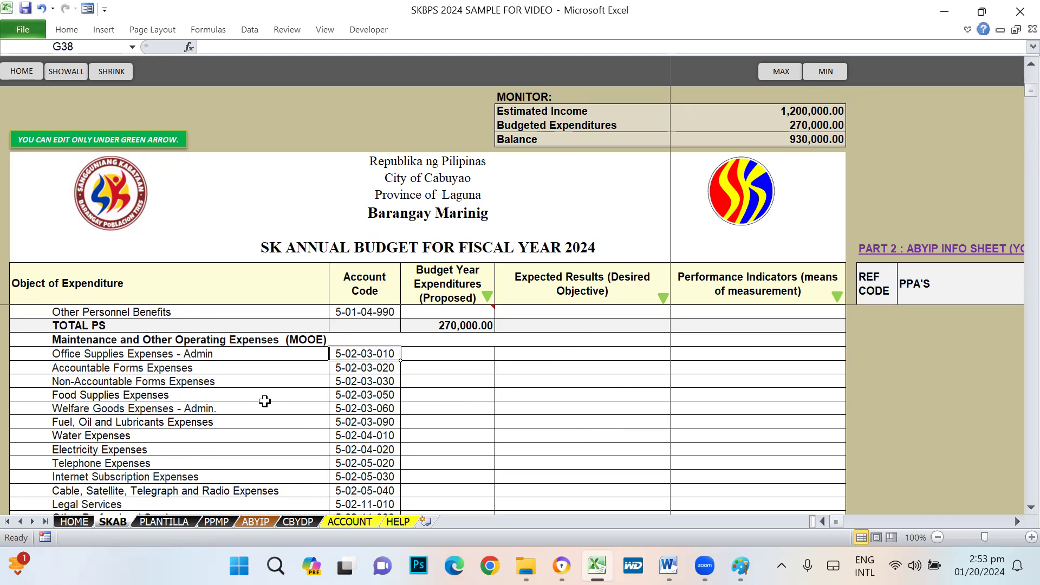
scroll(270, 399, up, 2)
click(69, 316)
scroll(295, 379, down, 1)
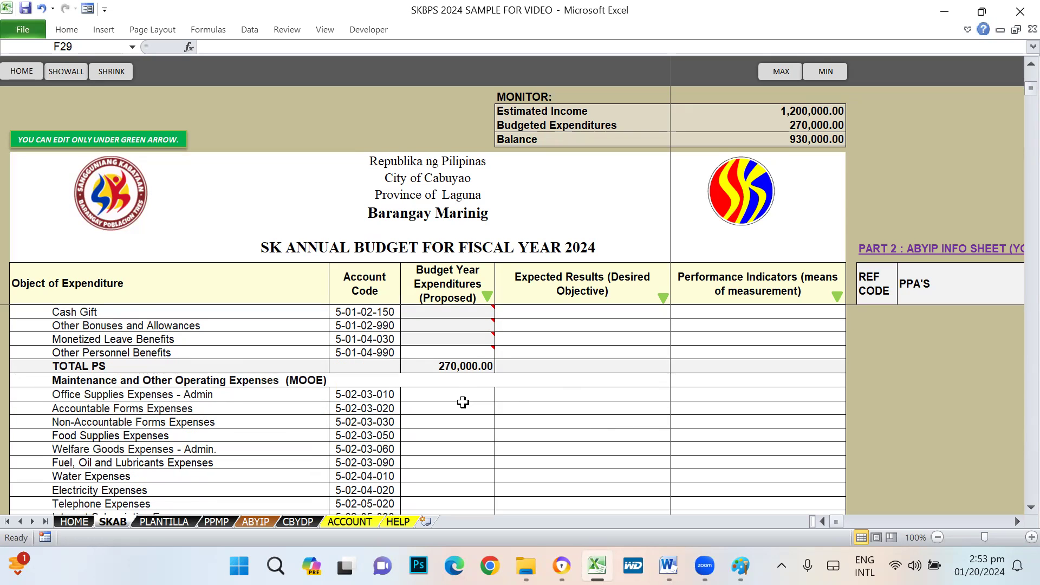
scroll(237, 358, up, 3)
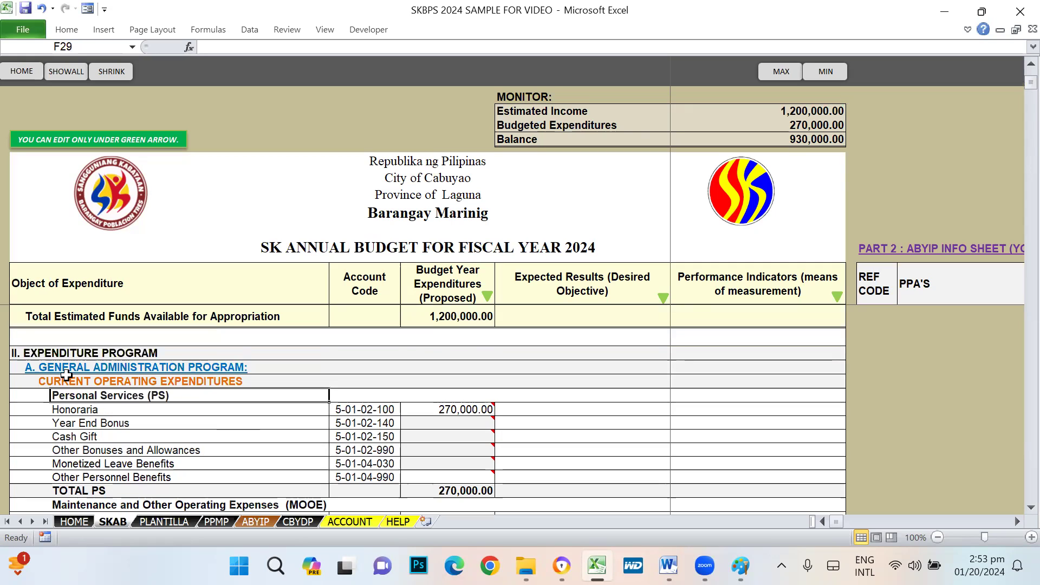
click(33, 368)
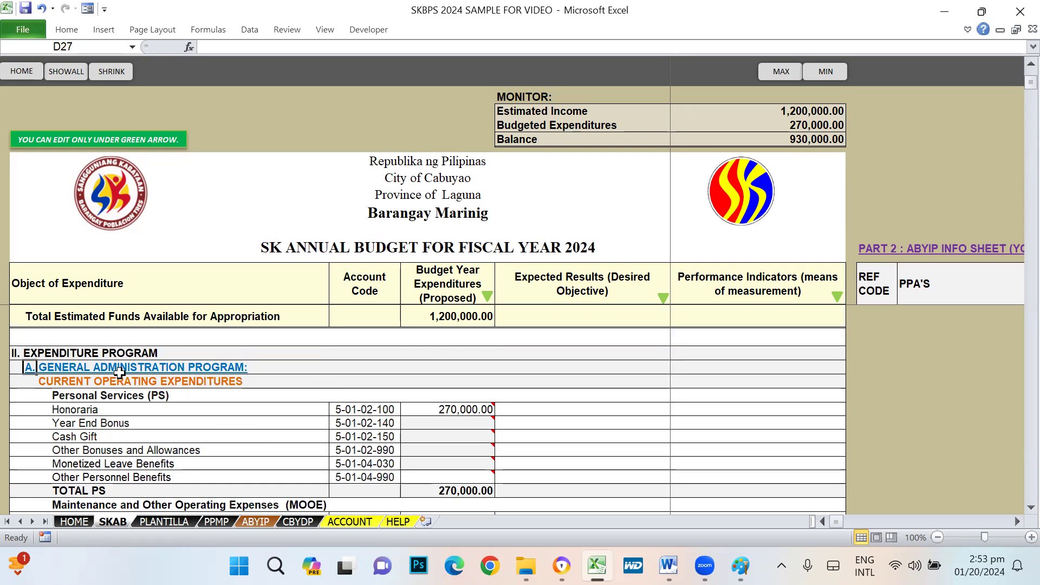
scroll(609, 456, down, 2)
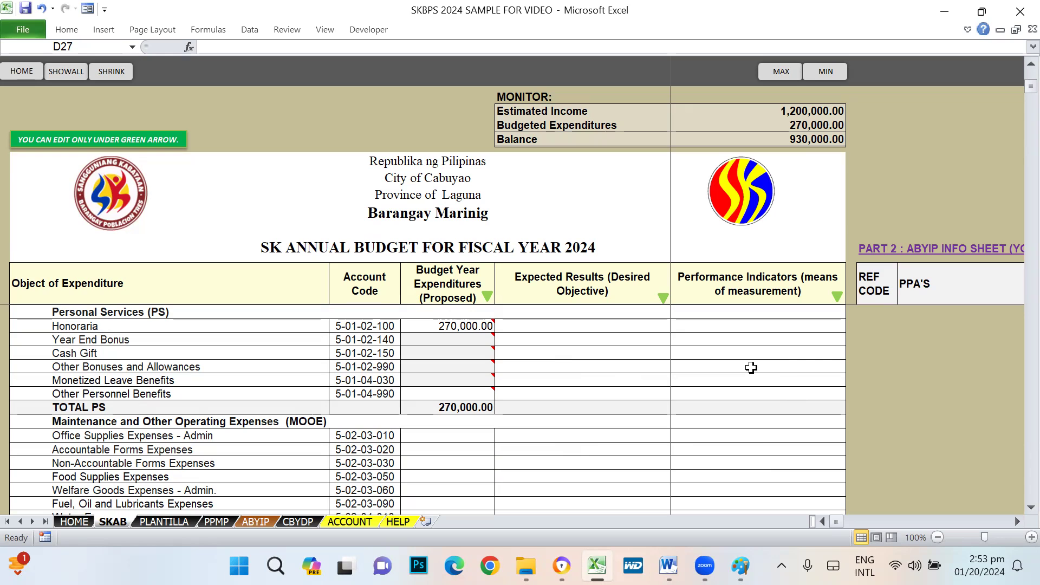
scroll(623, 427, down, 7)
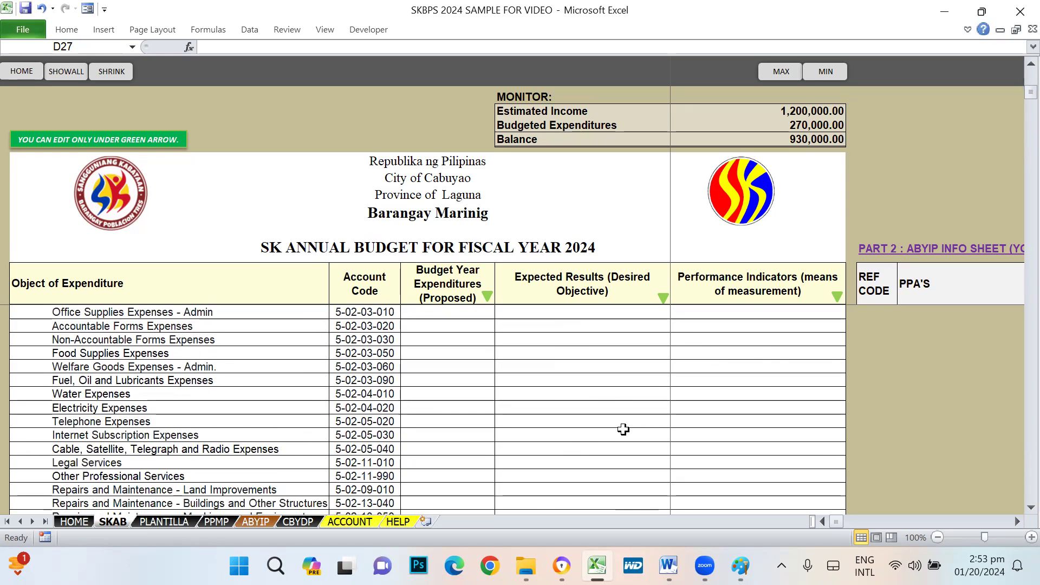
scroll(622, 429, down, 3)
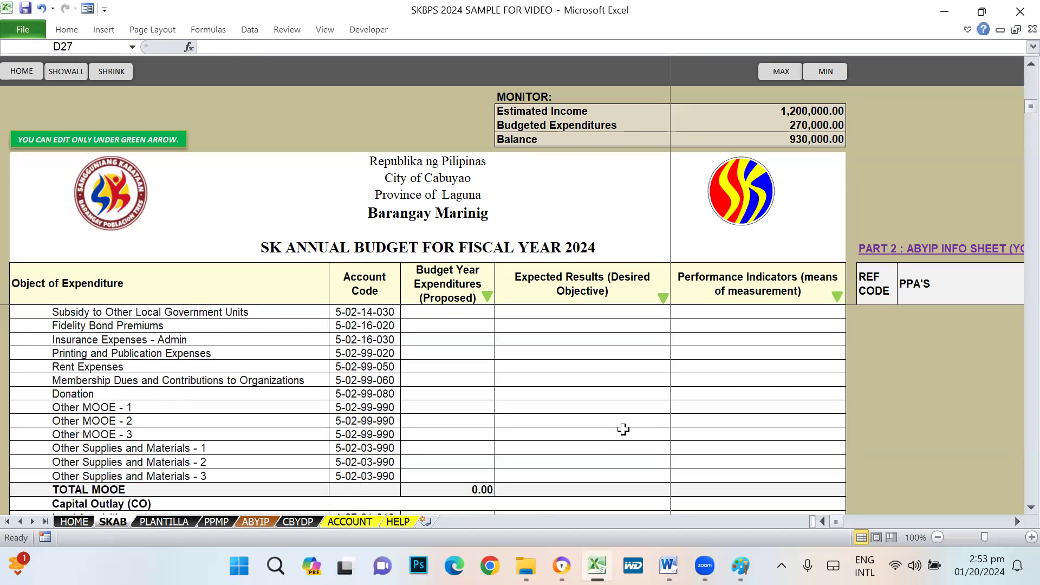
scroll(623, 429, down, 8)
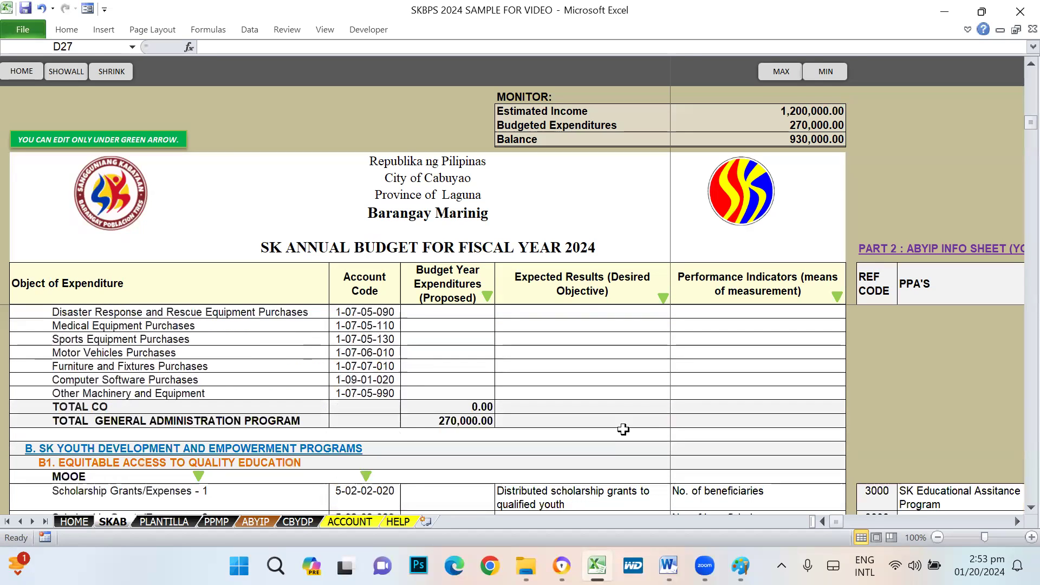
scroll(221, 433, down, 2)
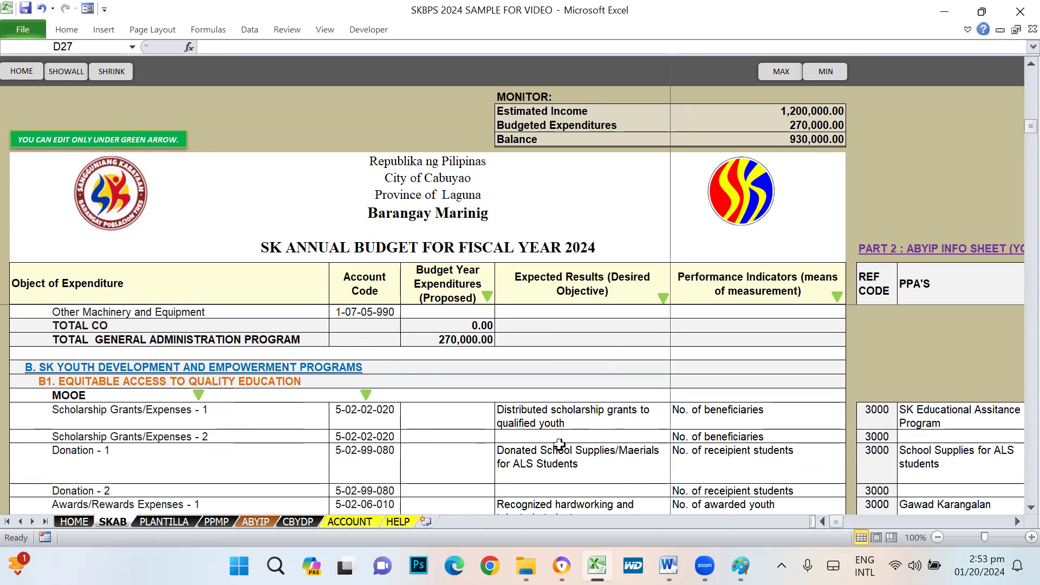
scroll(559, 444, up, 18)
scroll(568, 437, up, 5)
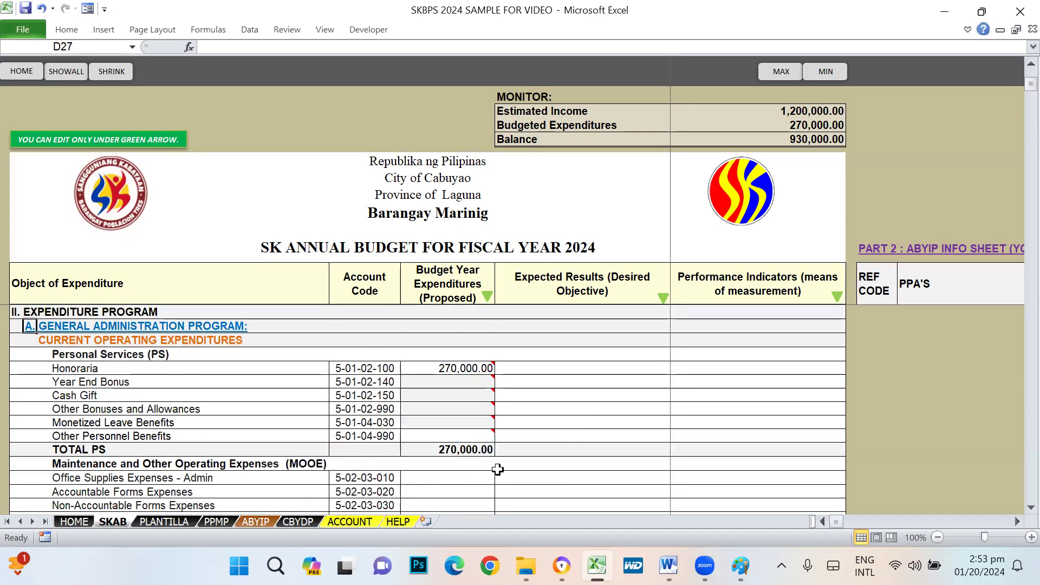
scroll(497, 469, down, 2)
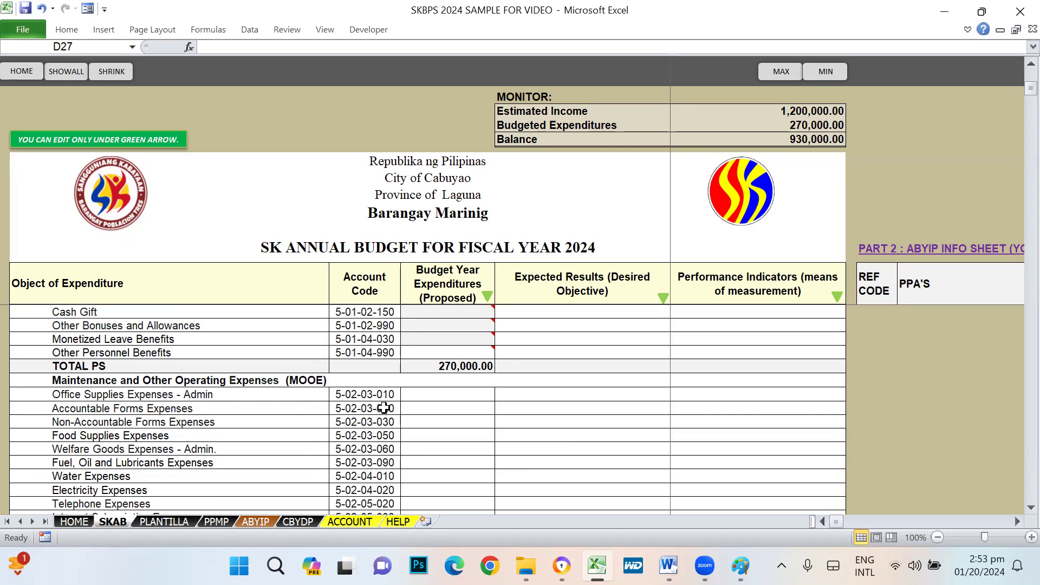
scroll(324, 427, down, 3)
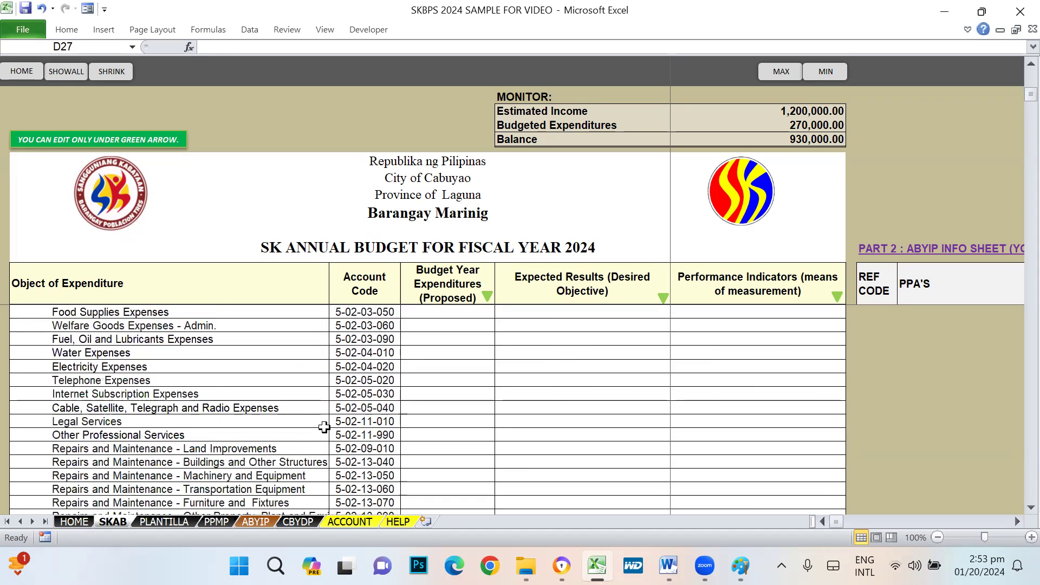
scroll(323, 427, down, 1)
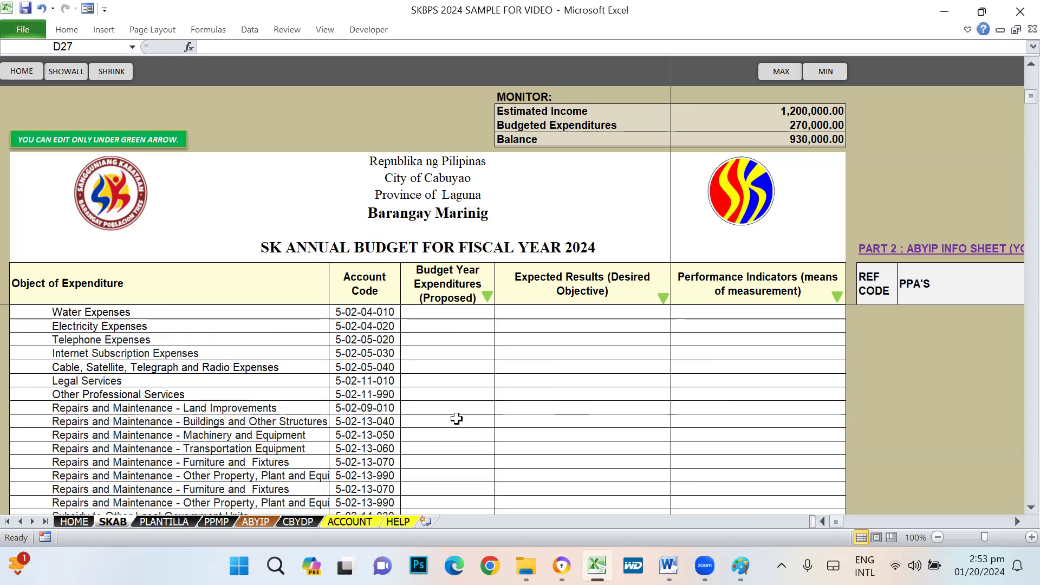
scroll(457, 418, up, 7)
click(108, 385)
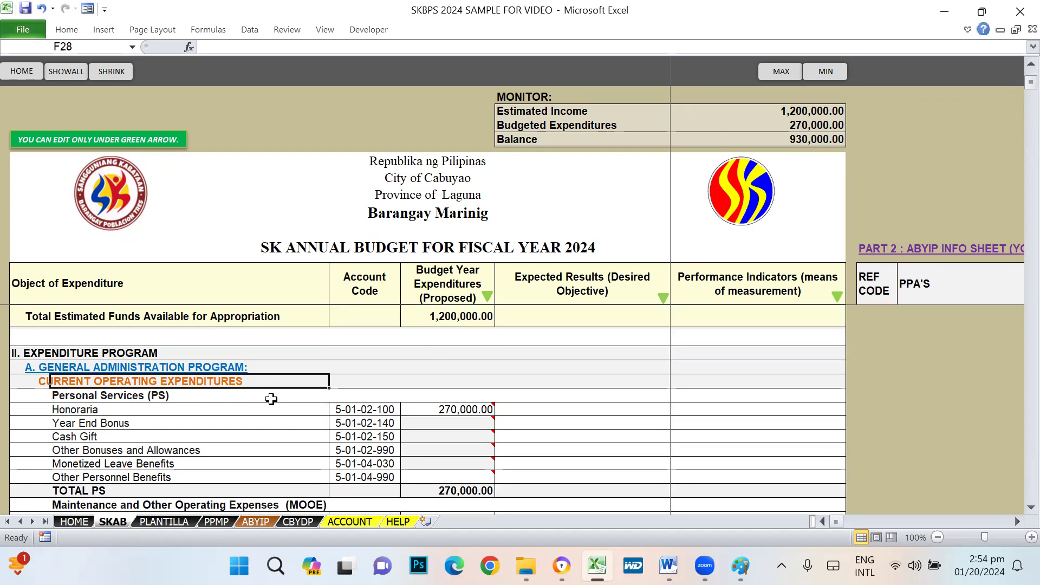
click(42, 366)
scroll(443, 429, down, 2)
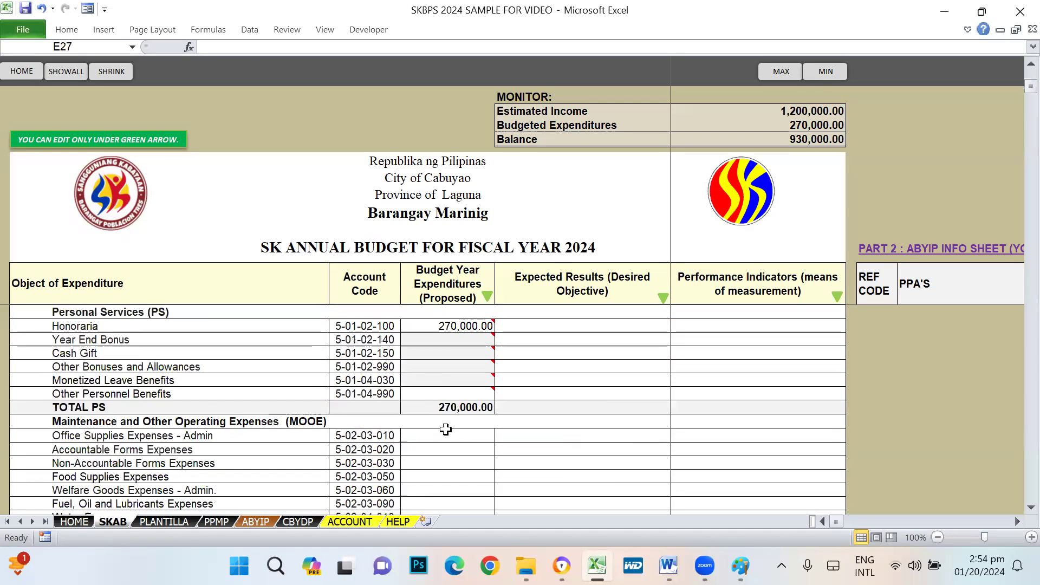
click(464, 435)
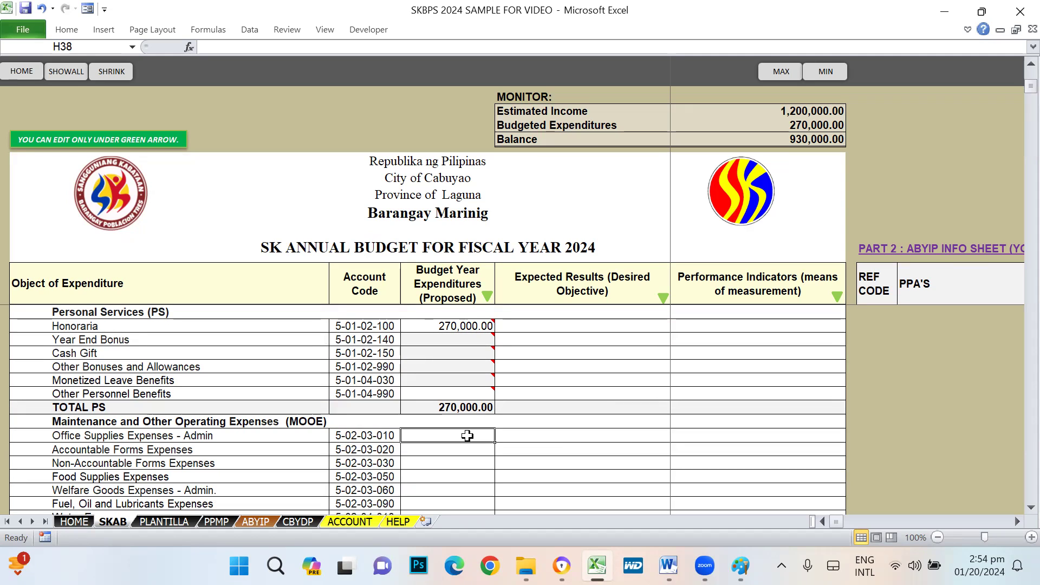
- Budget 20,000 for Office Supplies Expenses - Admin and highlight its row
text(20000)
key(Return)
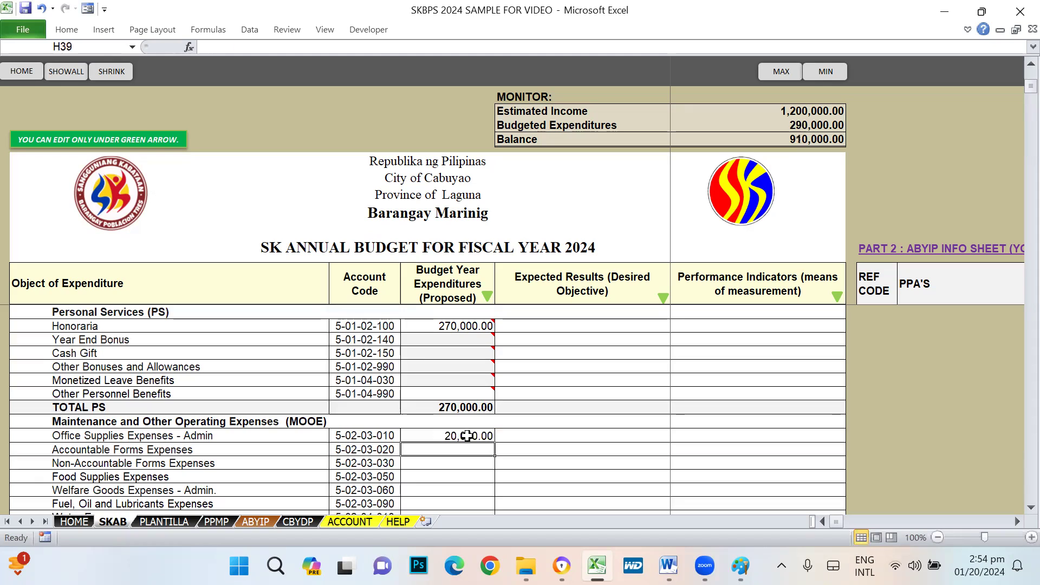
scroll(467, 436, down, 1)
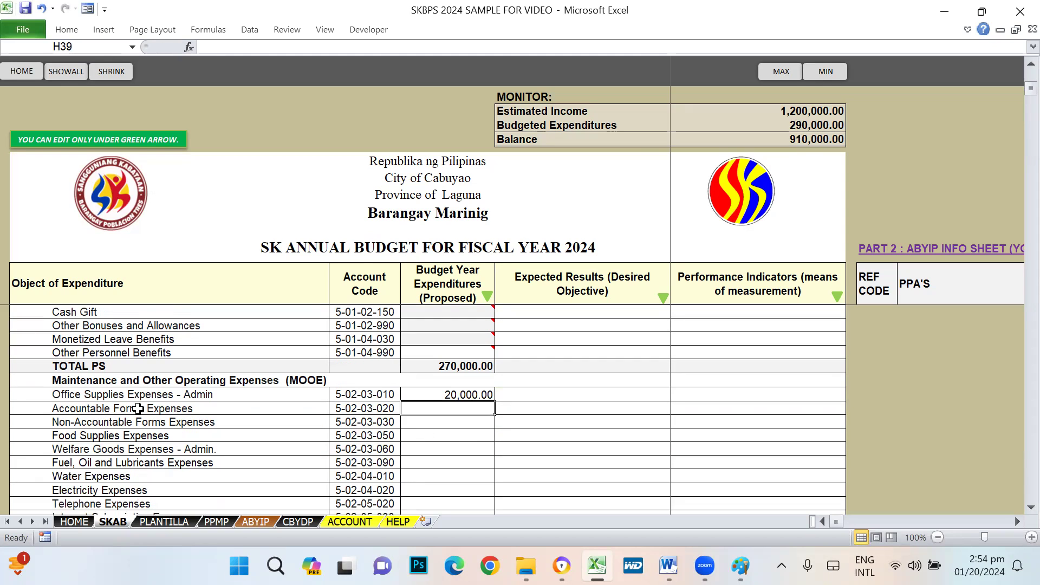
drag(74, 399, 460, 392)
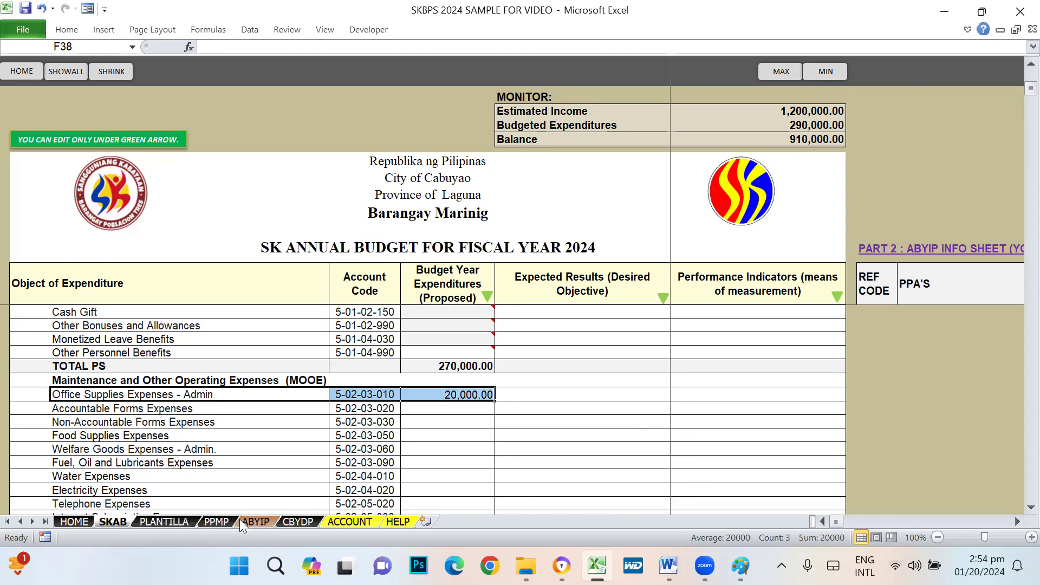
click(236, 520)
scroll(405, 450, down, 3)
scroll(257, 437, up, 3)
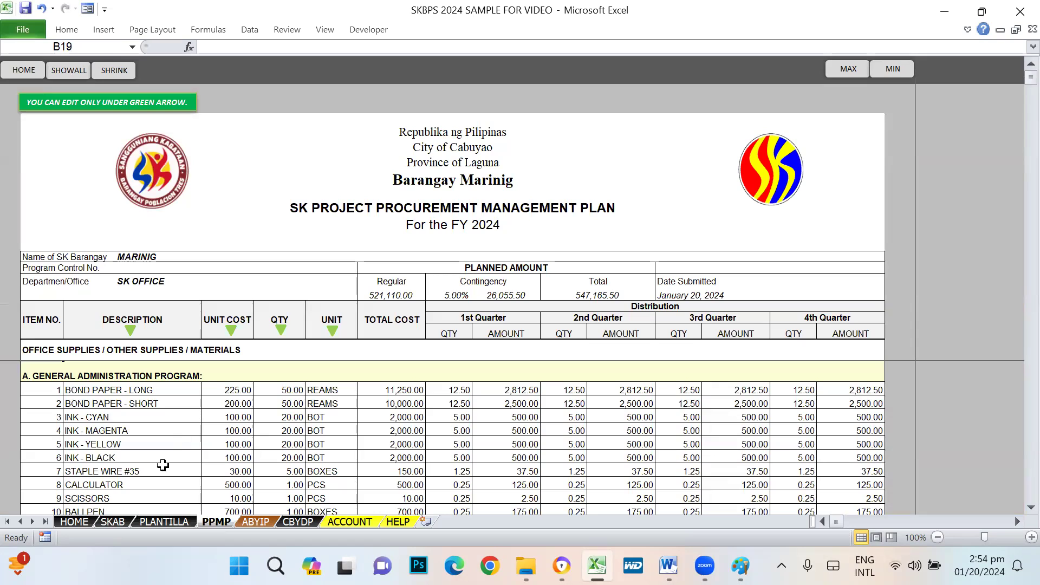
click(52, 378)
scroll(174, 446, down, 4)
scroll(174, 446, down, 10)
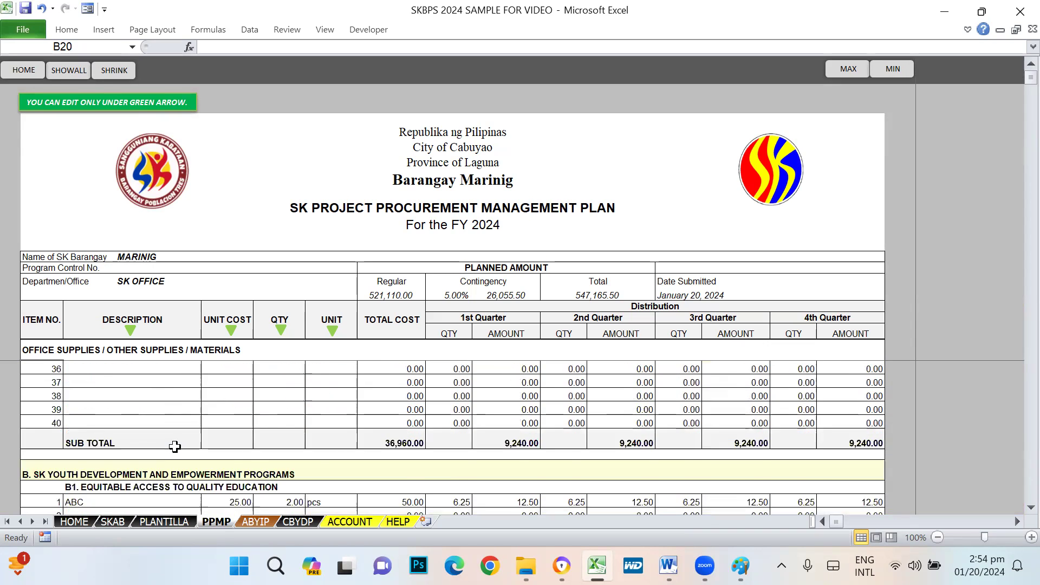
scroll(124, 427, down, 7)
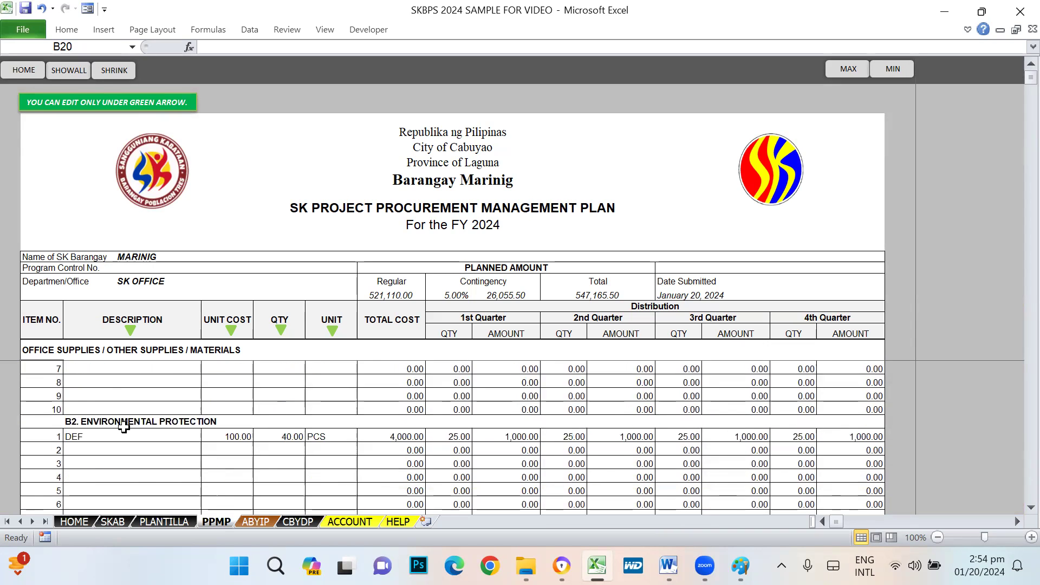
scroll(124, 428, down, 1)
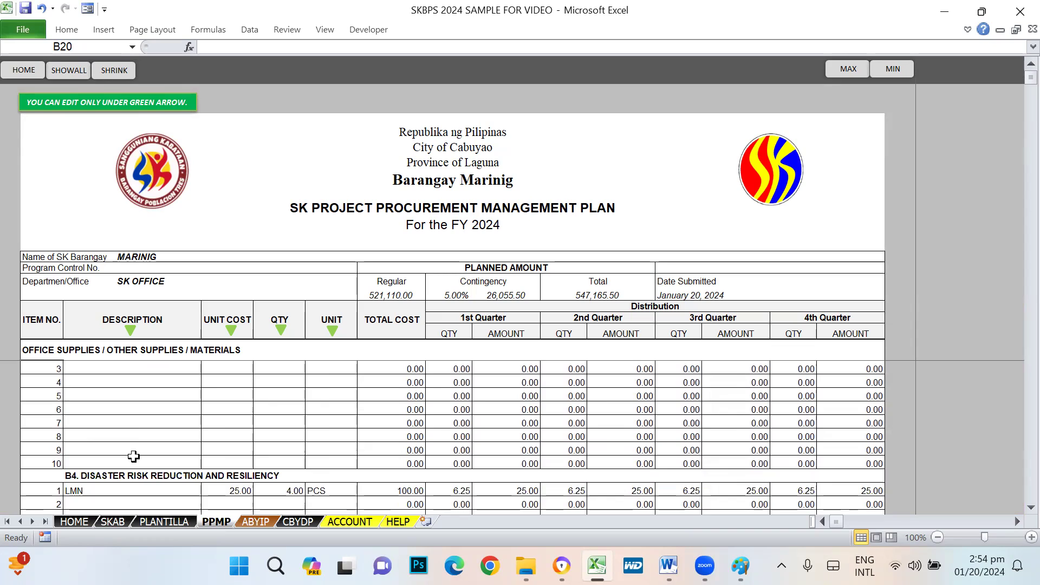
scroll(254, 481, up, 2)
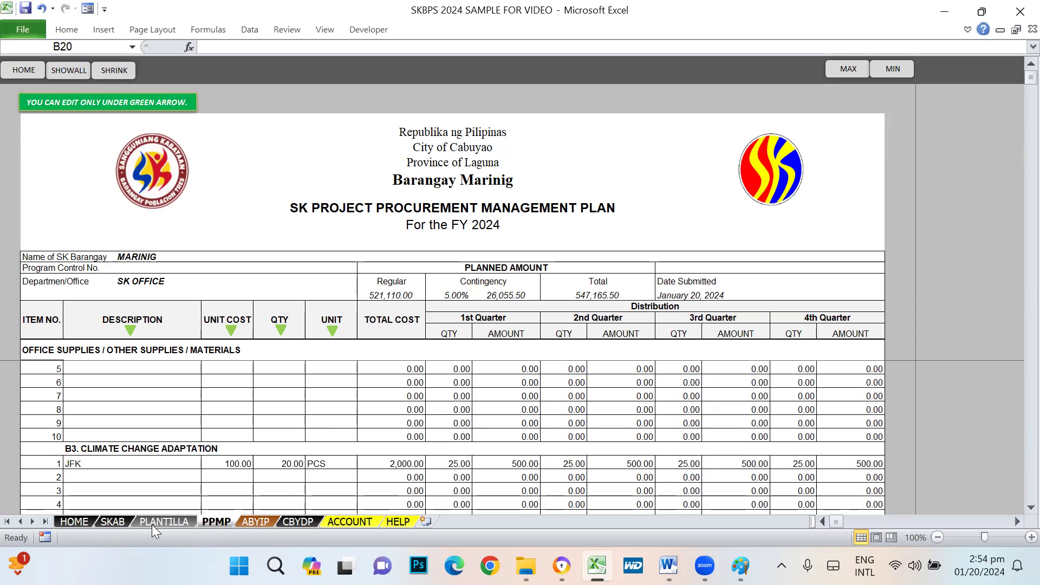
scroll(147, 427, up, 2)
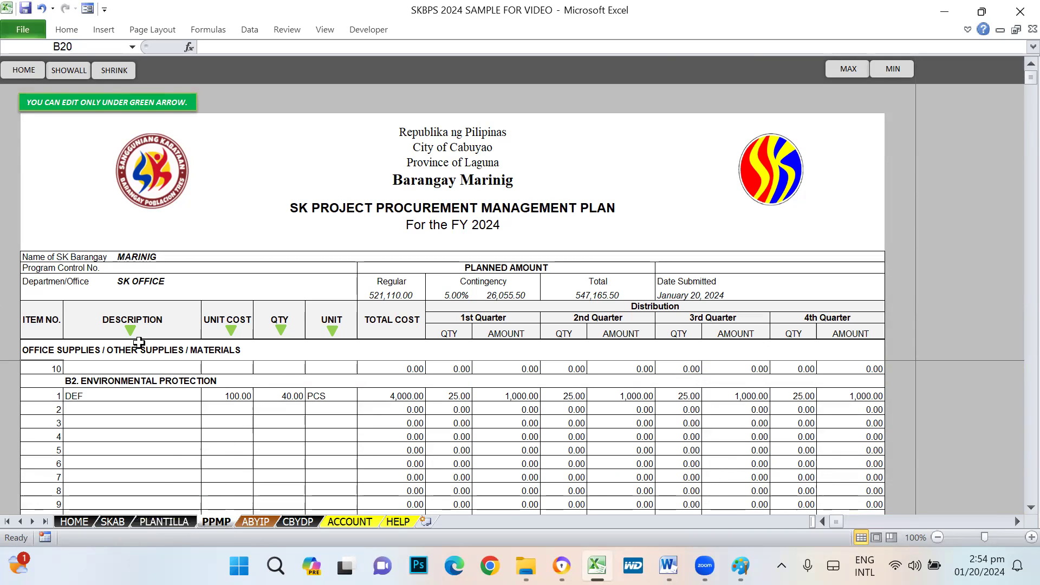
click(122, 521)
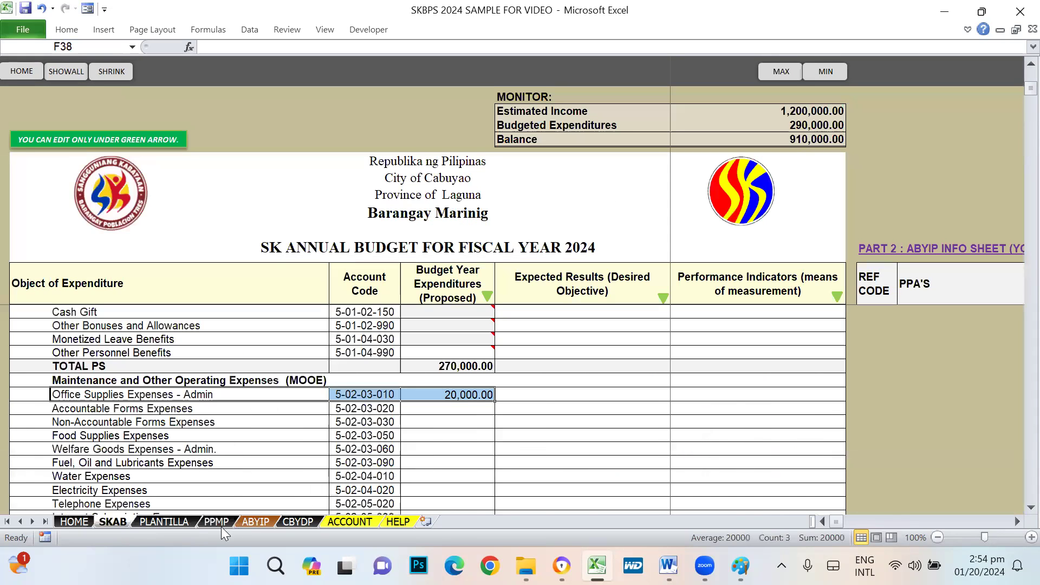
click(439, 410)
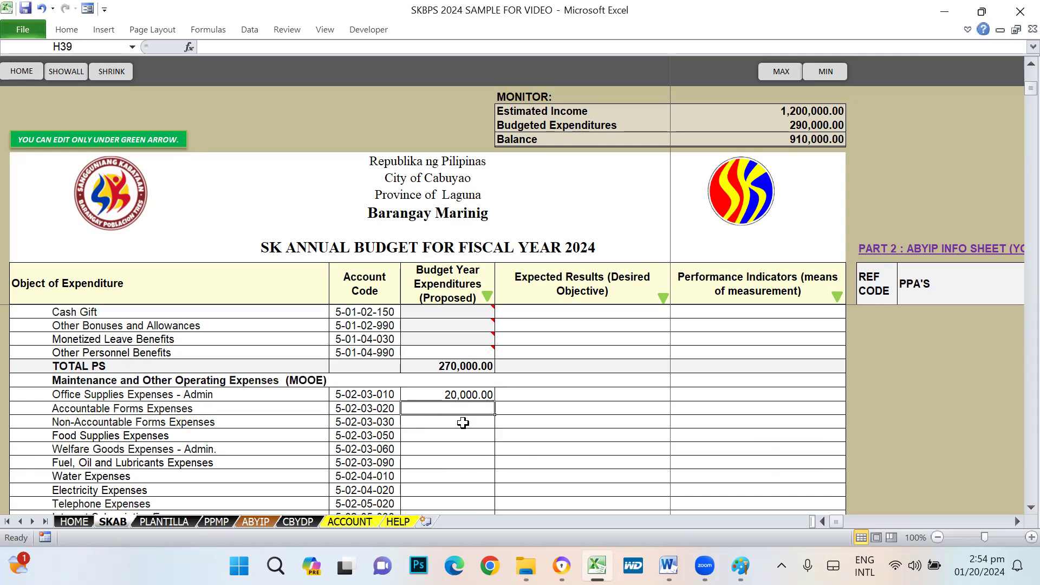
click(466, 423)
click(446, 409)
click(450, 424)
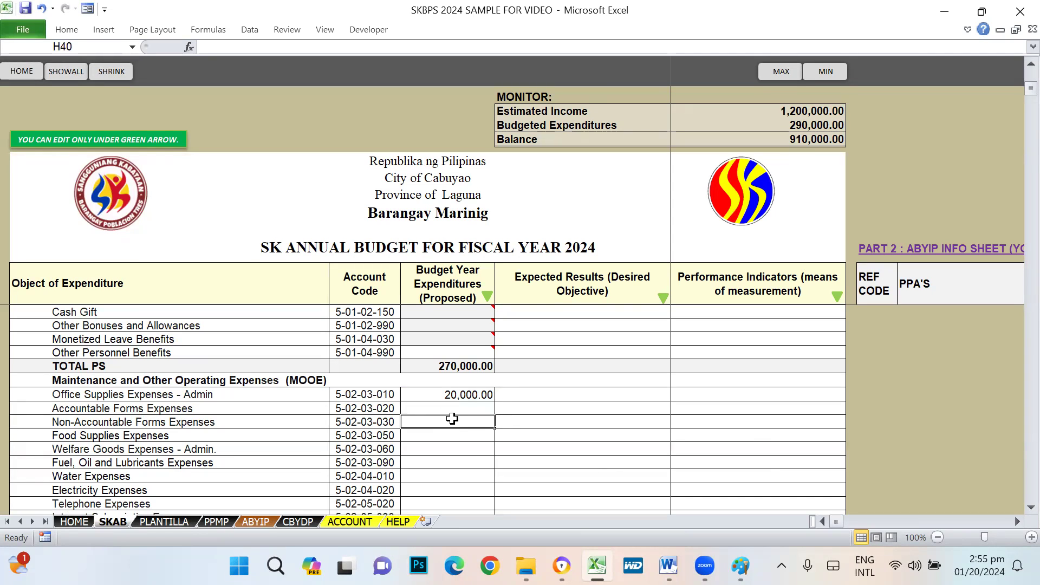
click(448, 408)
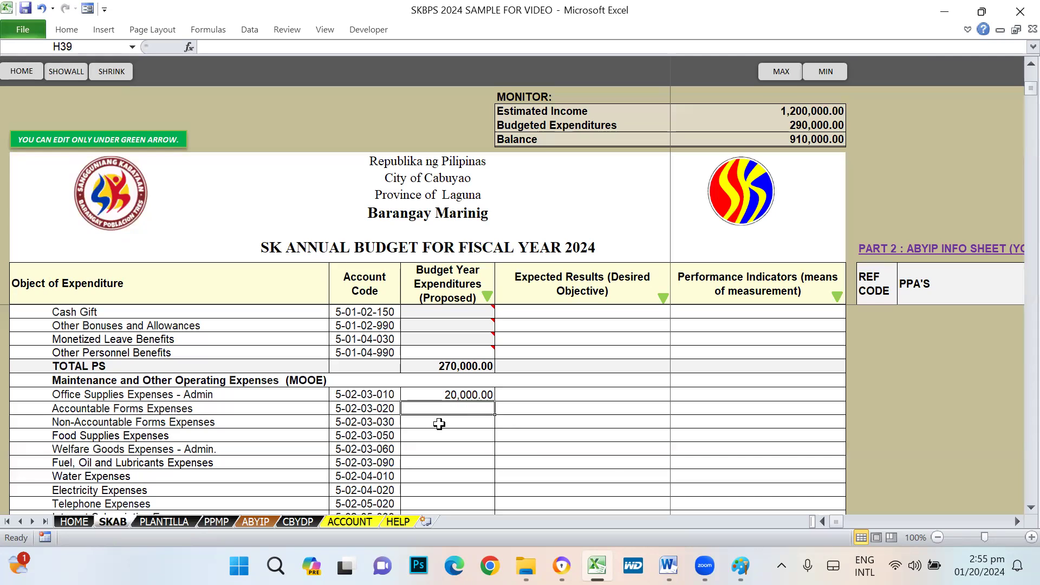
click(454, 423)
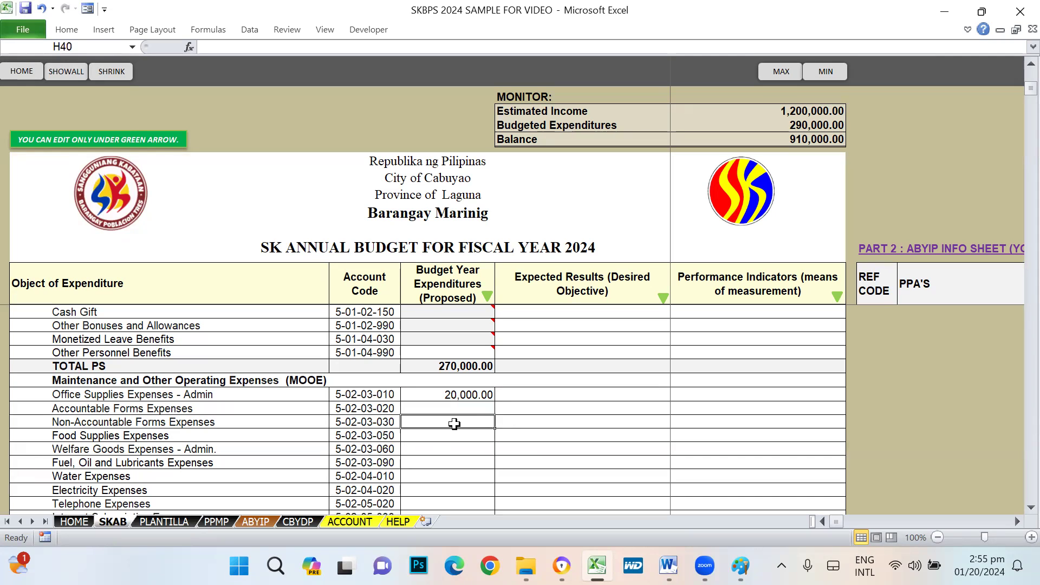
scroll(474, 421, down, 1)
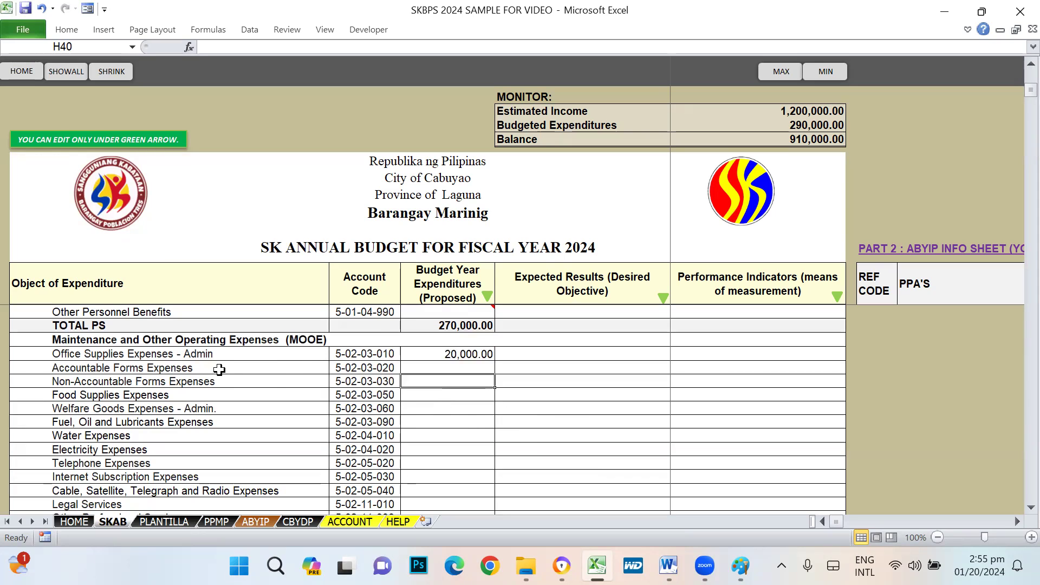
click(428, 398)
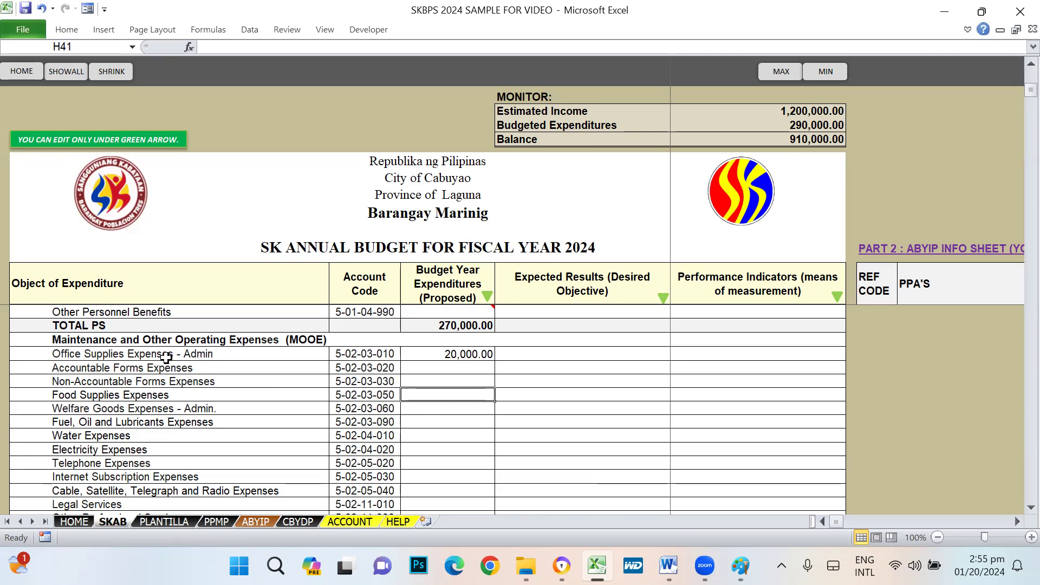
click(81, 395)
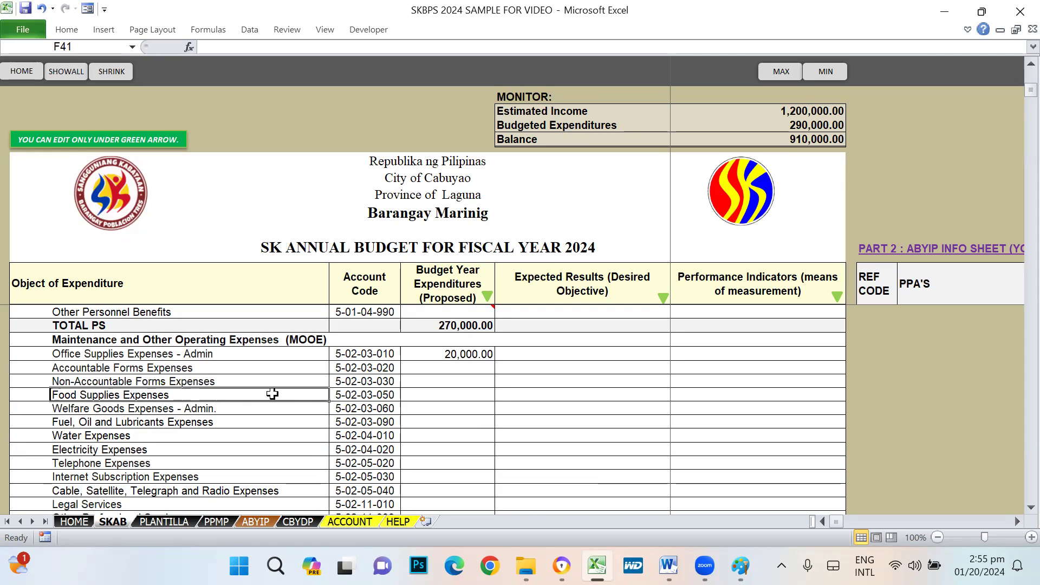
click(428, 397)
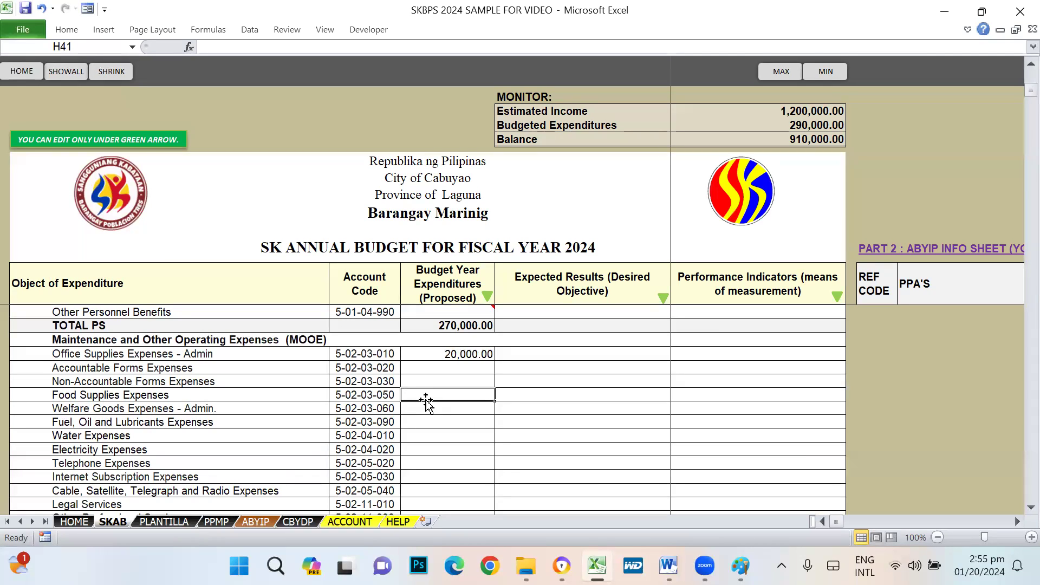
click(433, 413)
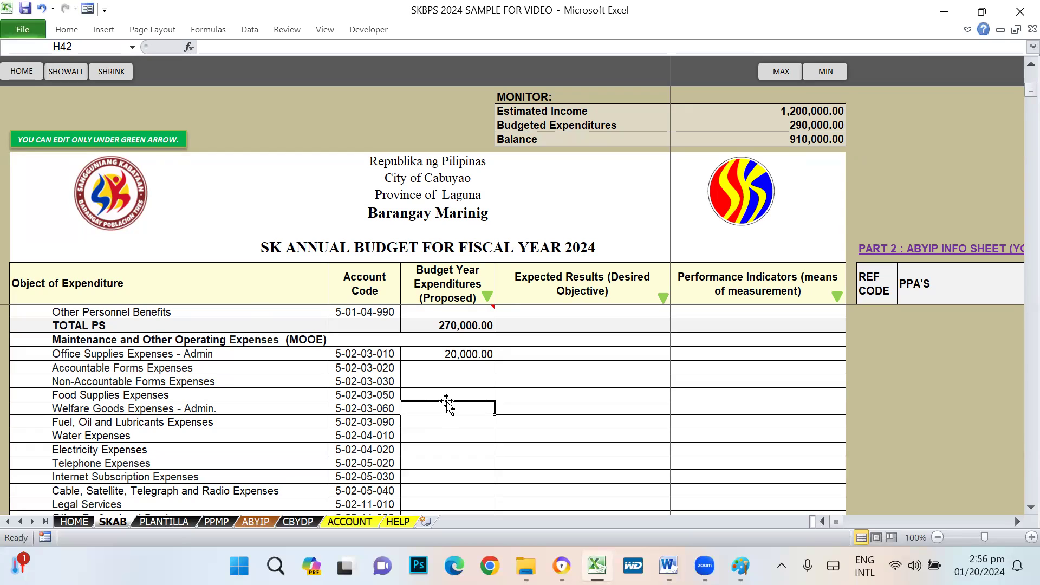
click(442, 420)
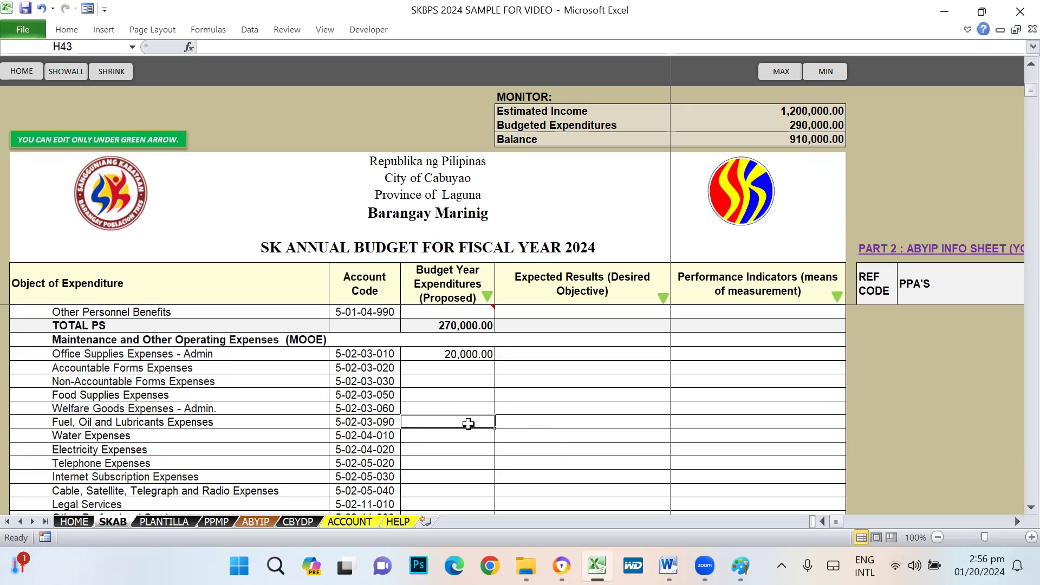
click(441, 435)
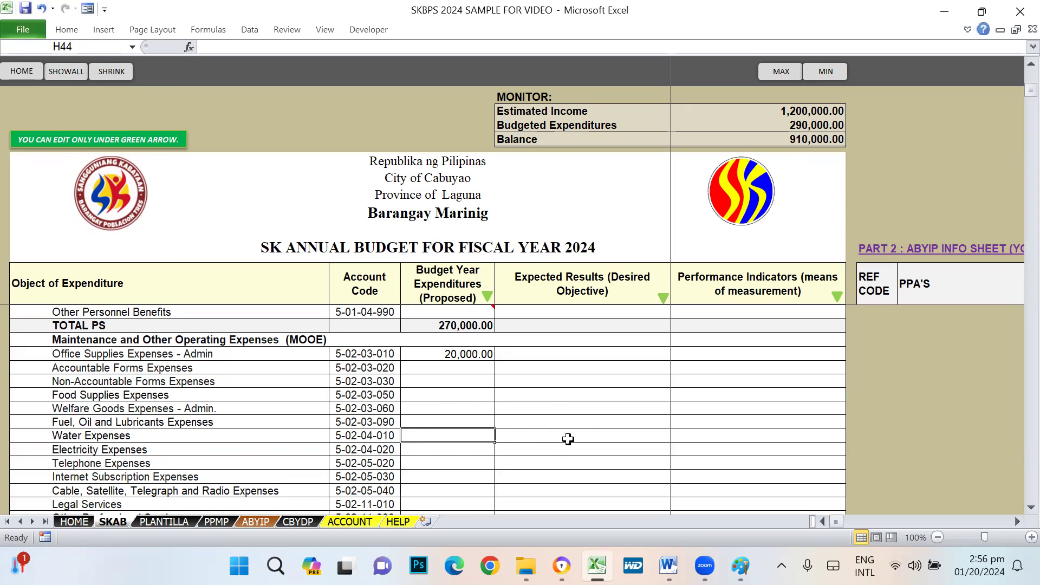
scroll(577, 435, down, 1)
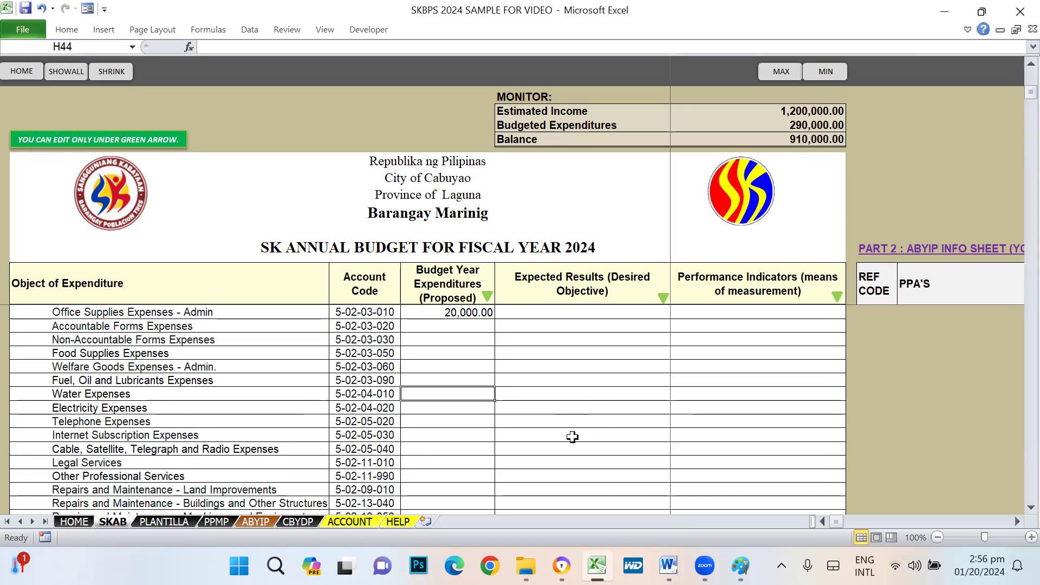
click(454, 436)
click(451, 422)
click(443, 408)
click(447, 394)
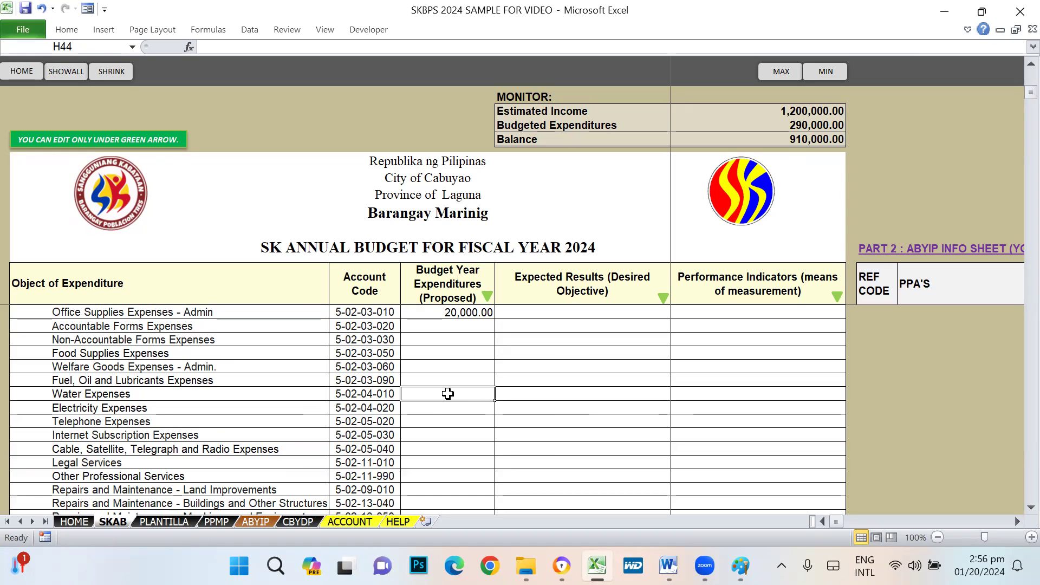
click(454, 407)
click(445, 436)
click(450, 410)
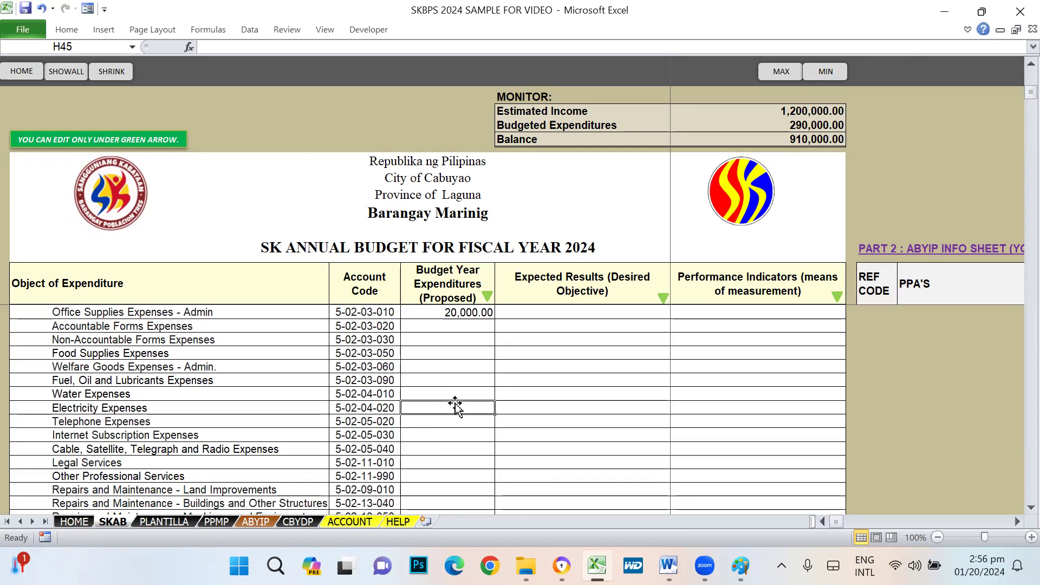
click(446, 437)
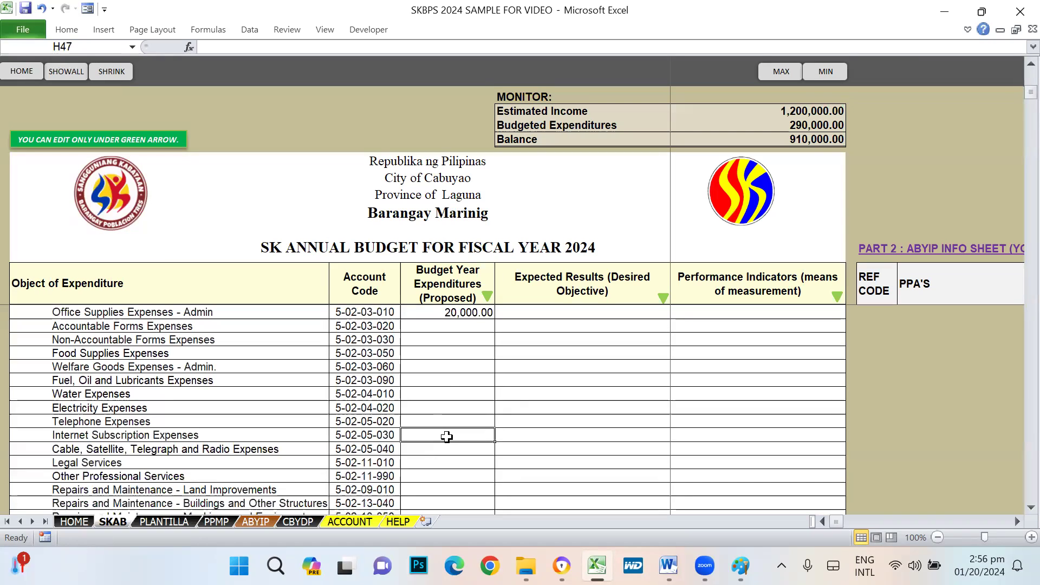
scroll(446, 436, down, 2)
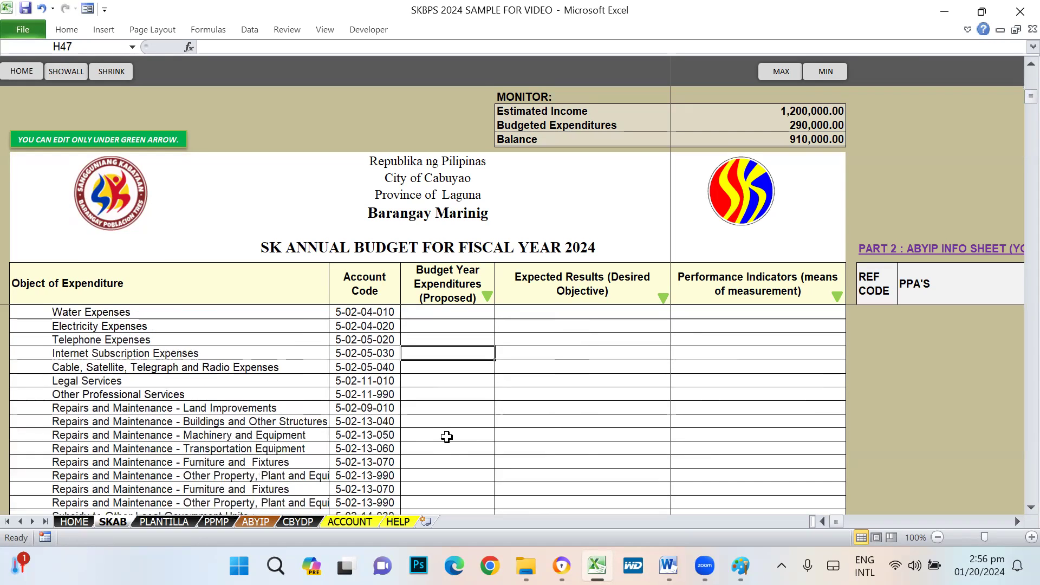
click(441, 367)
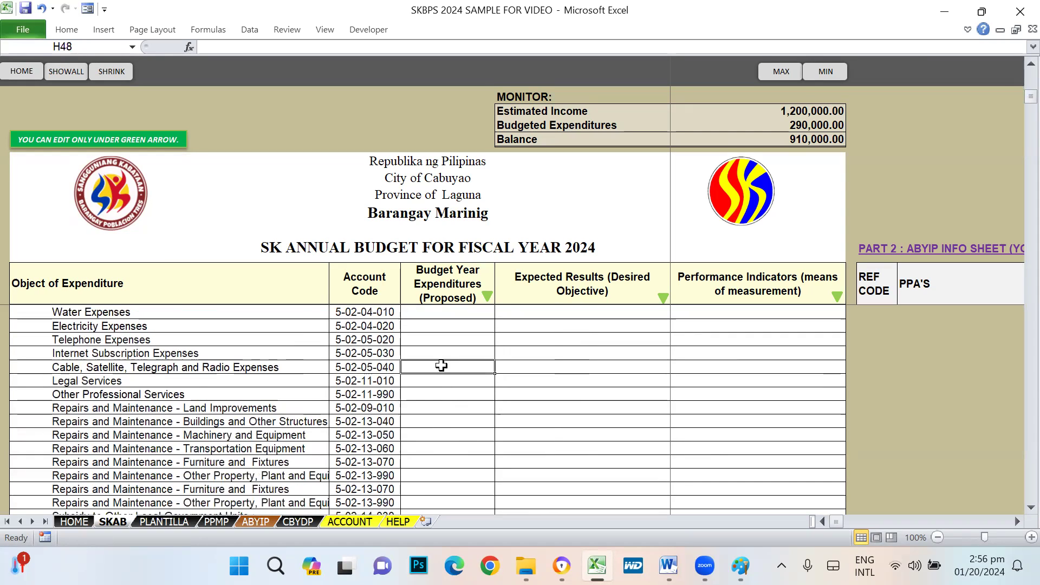
click(440, 382)
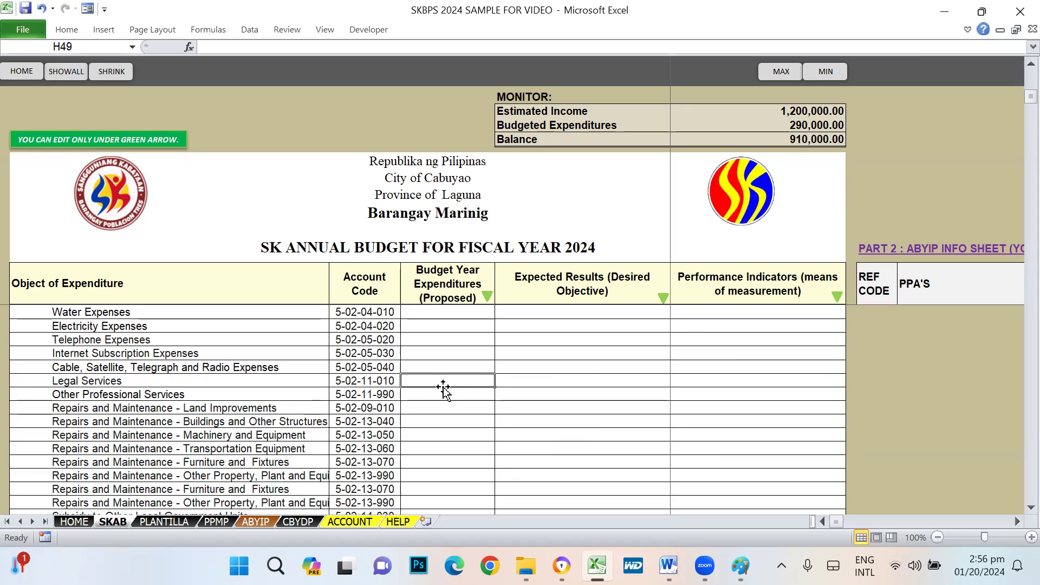
click(435, 399)
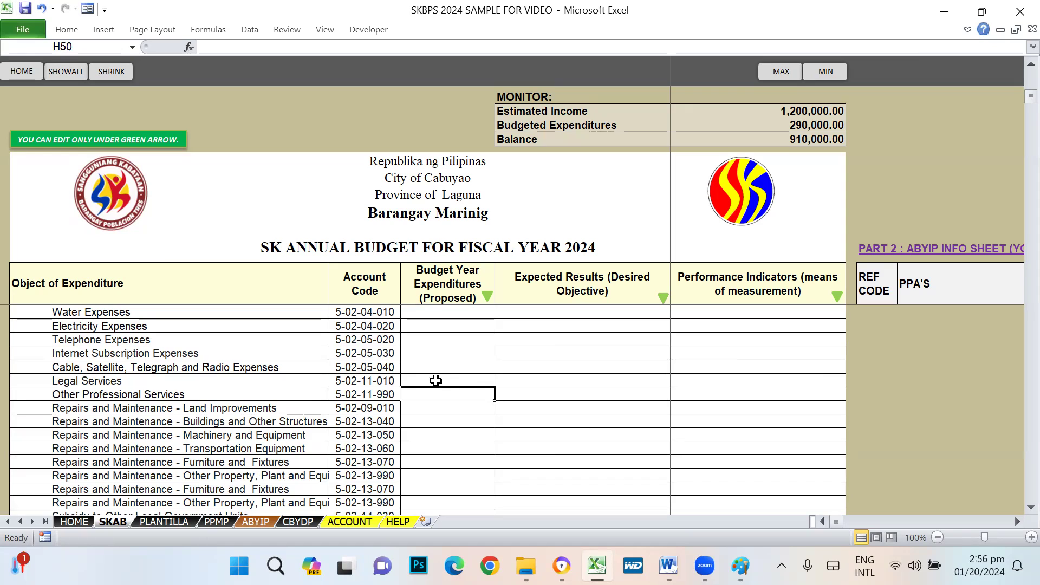
scroll(461, 404, down, 2)
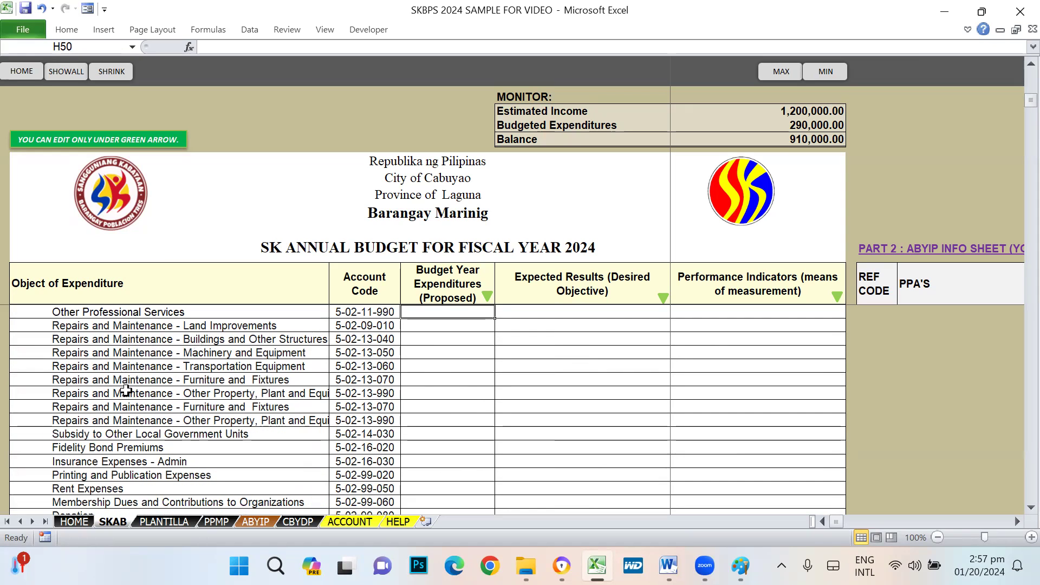
click(446, 326)
click(440, 340)
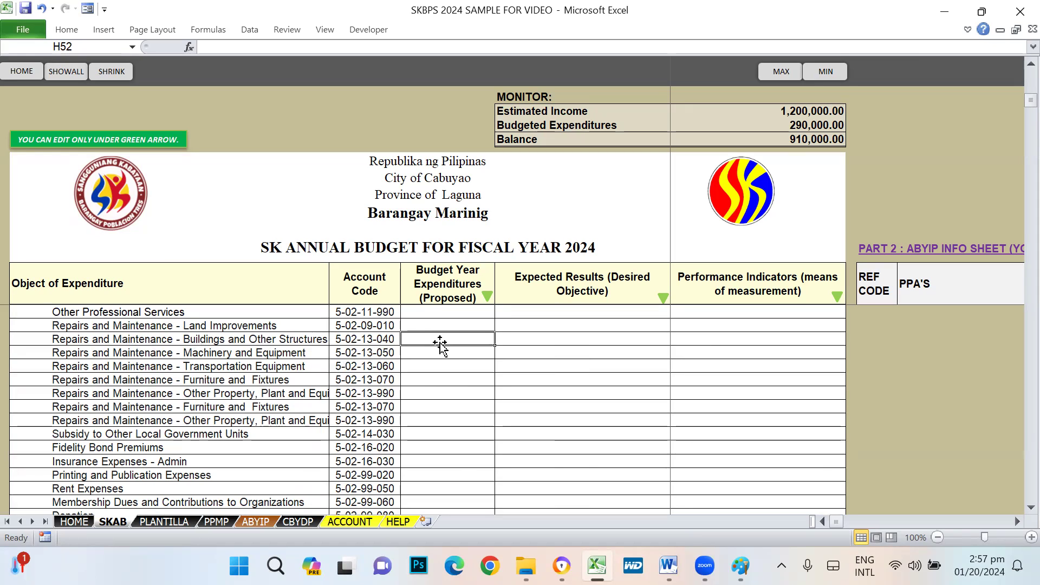
click(422, 407)
click(427, 420)
click(433, 370)
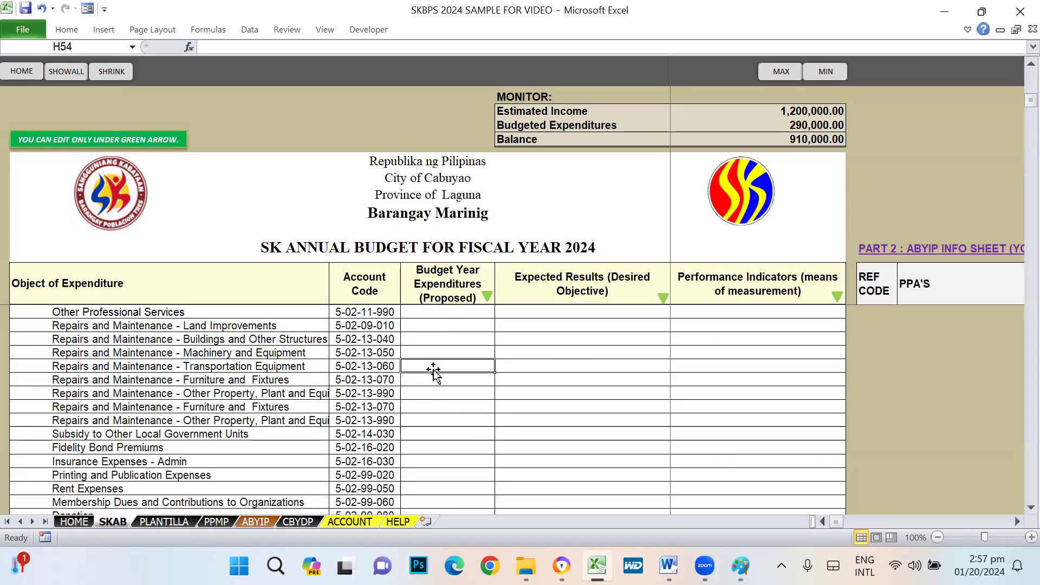
click(443, 352)
click(440, 352)
click(434, 379)
click(436, 407)
click(433, 421)
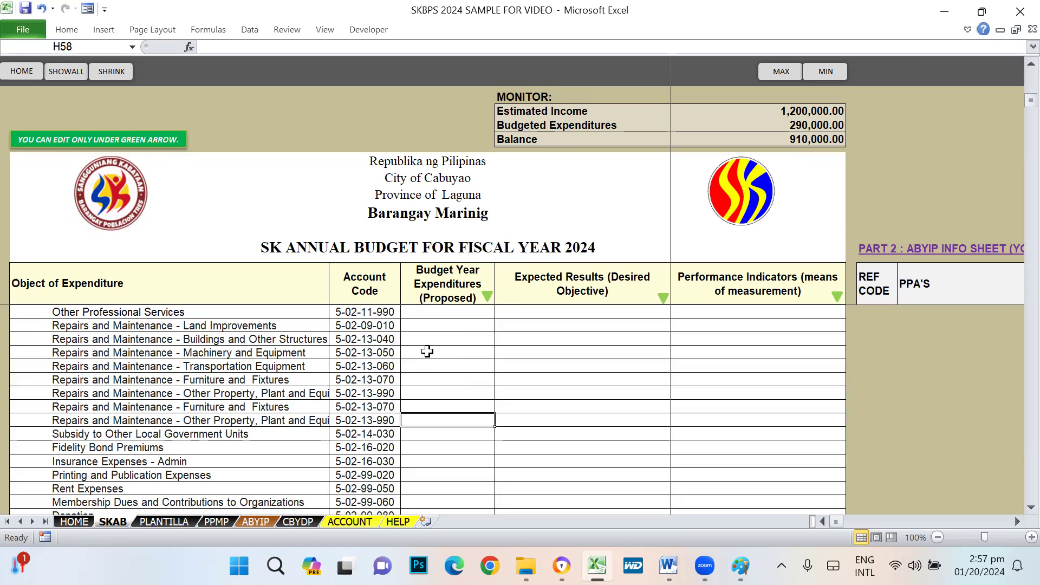
click(444, 381)
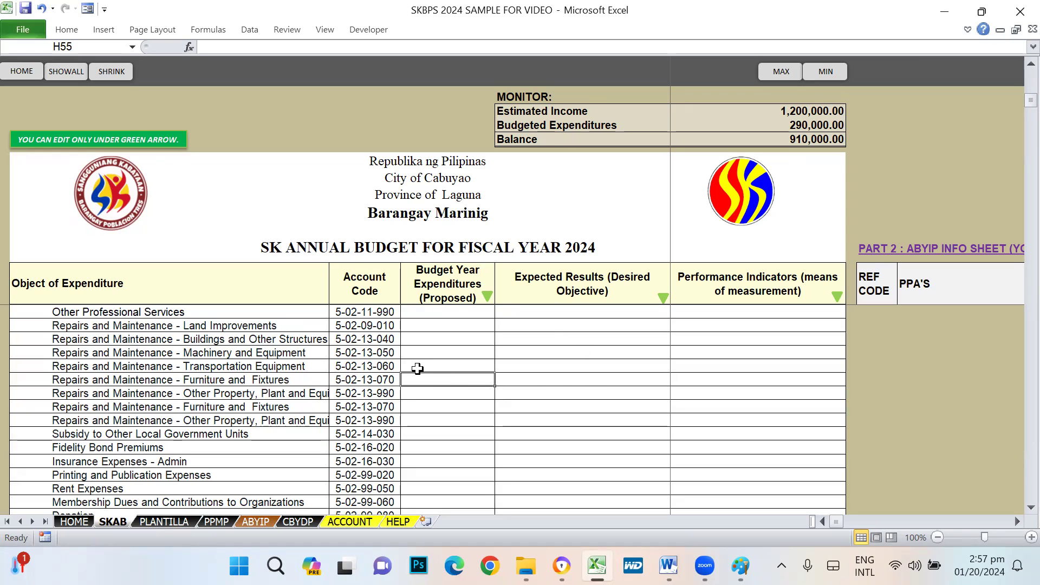
click(807, 136)
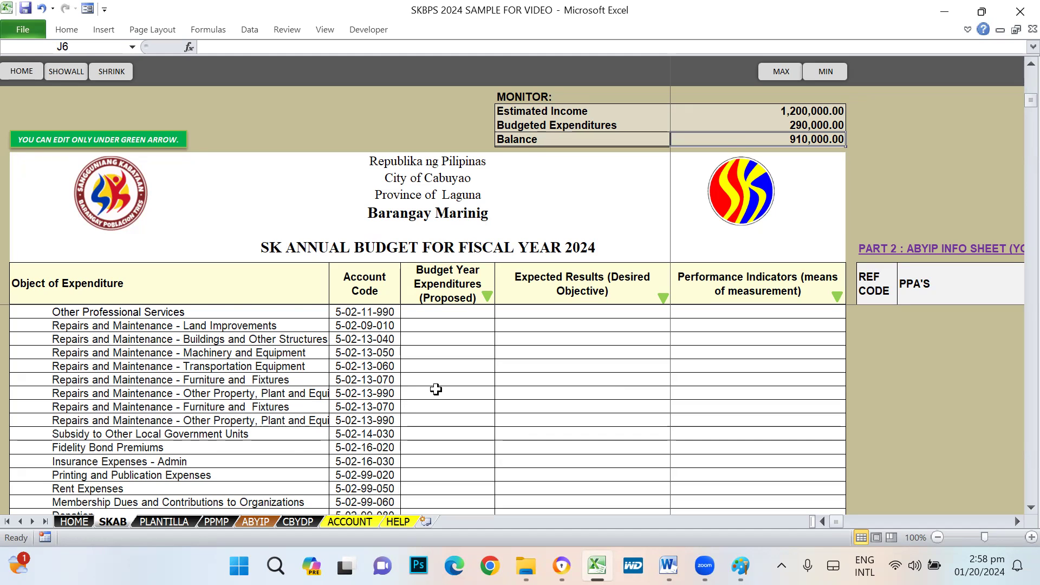
scroll(436, 389, down, 5)
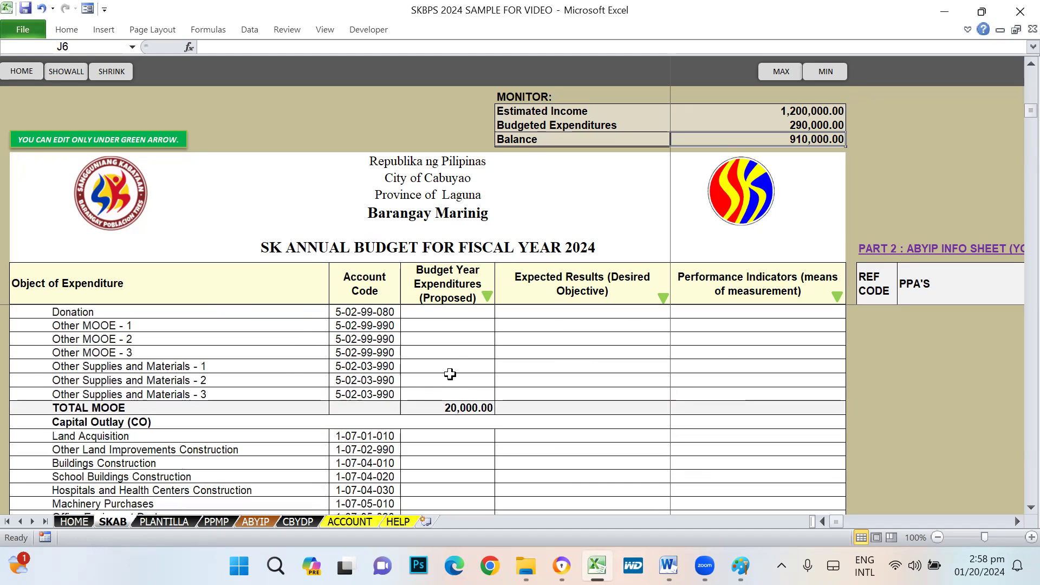
scroll(470, 417, down, 5)
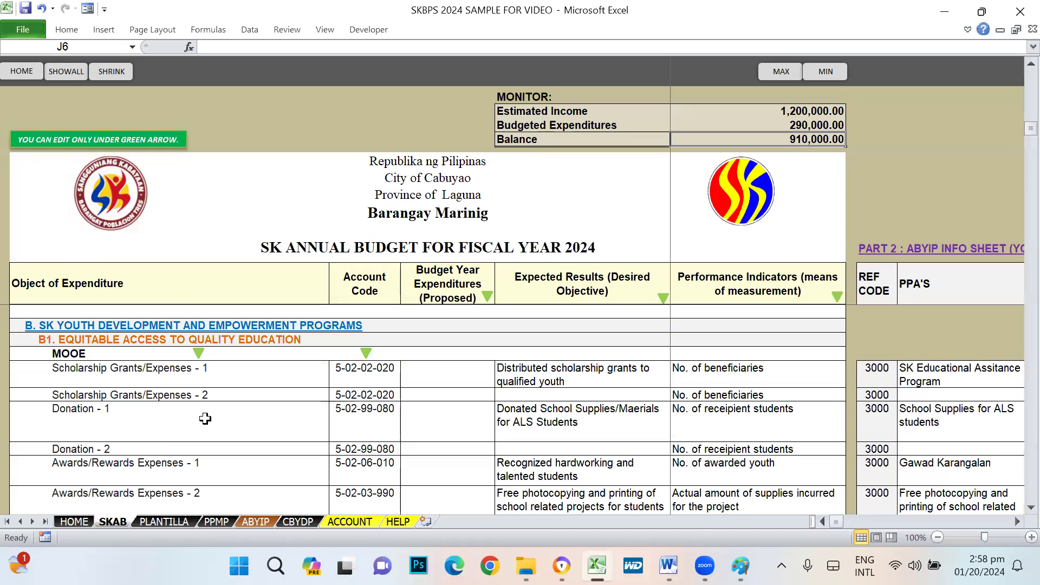
scroll(455, 392, up, 10)
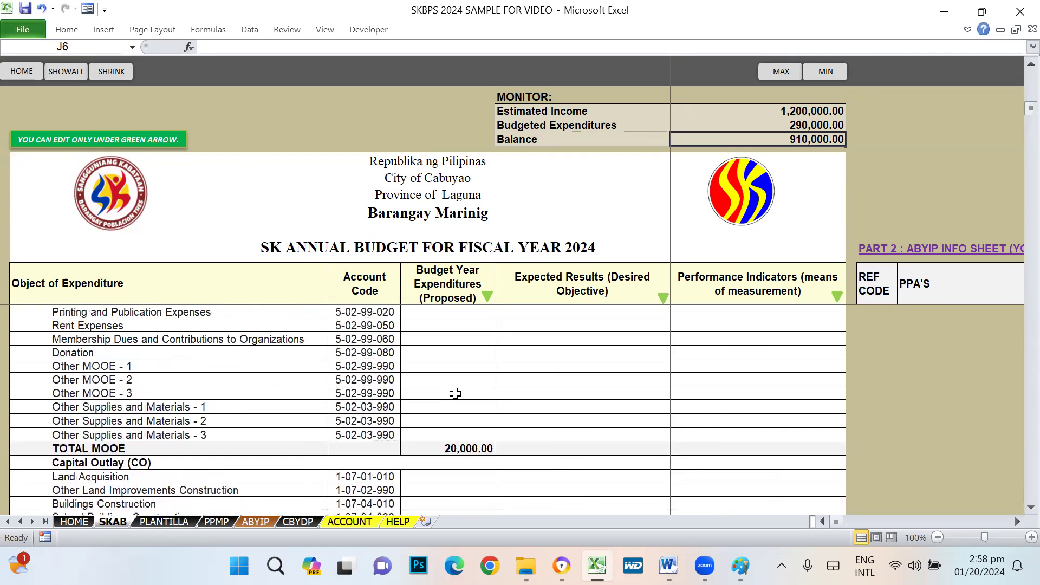
scroll(457, 393, up, 5)
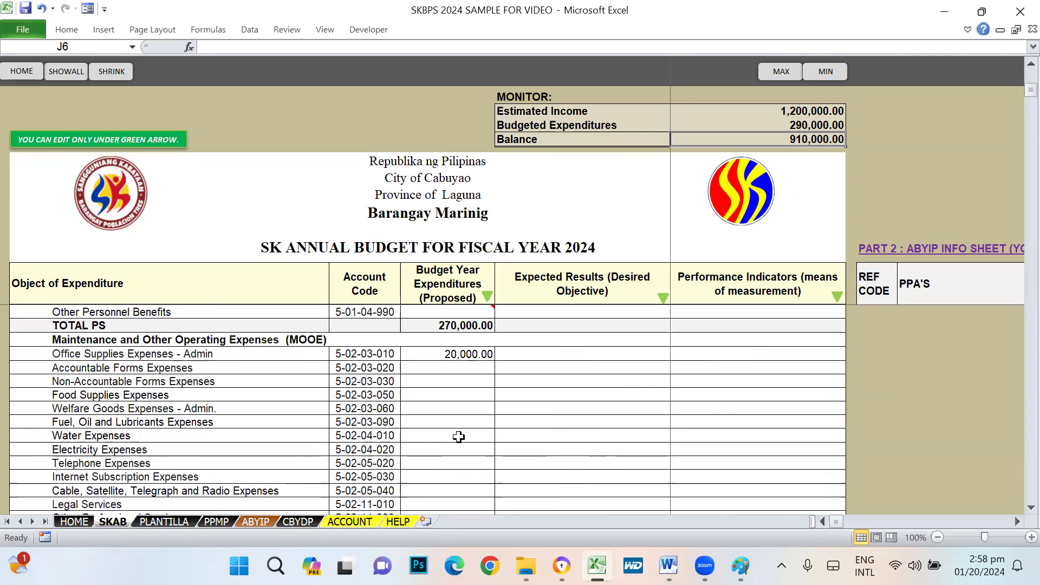
scroll(463, 449, down, 4)
scroll(463, 448, down, 3)
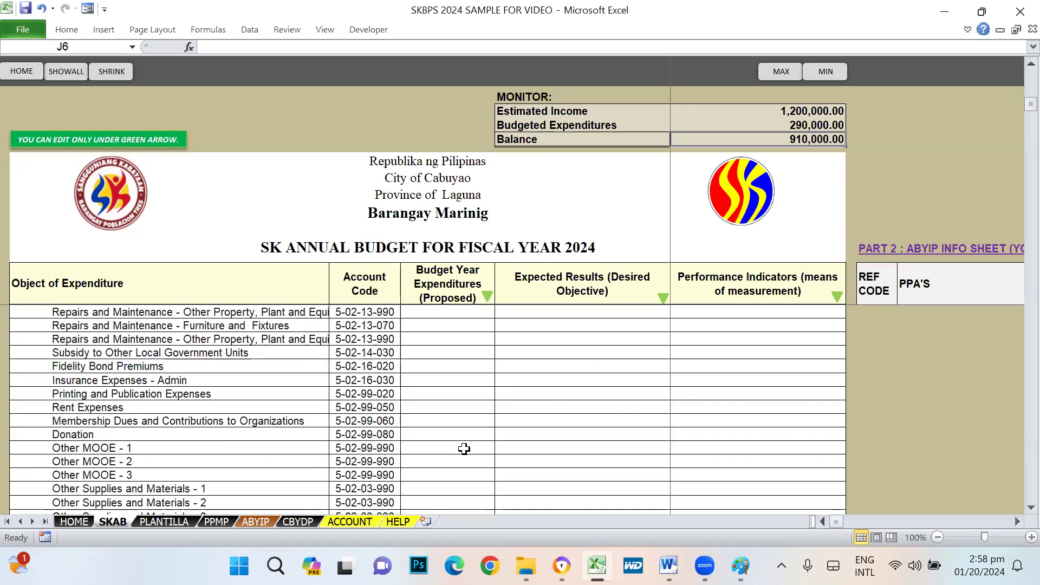
click(142, 356)
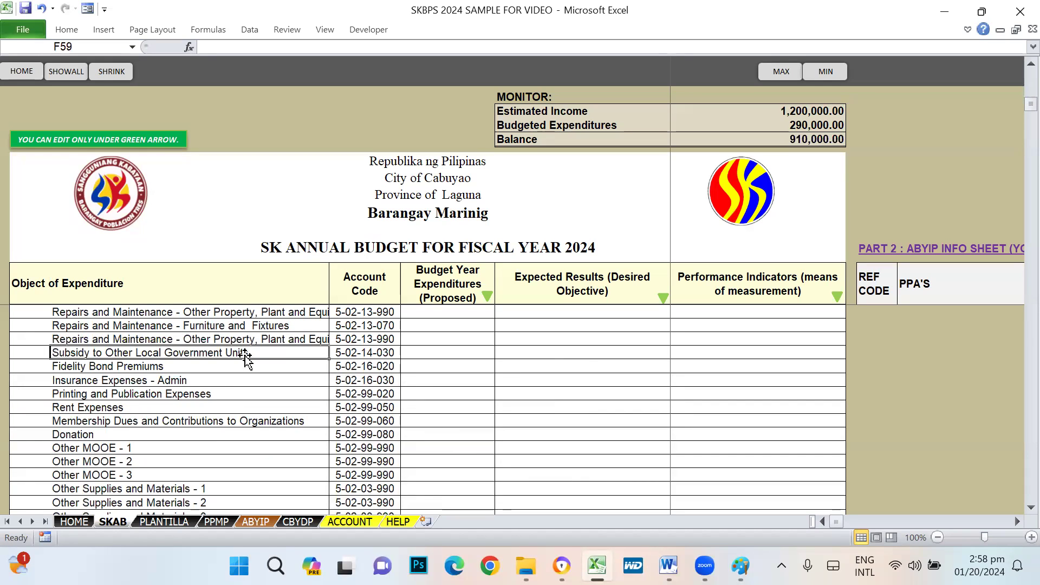
click(450, 353)
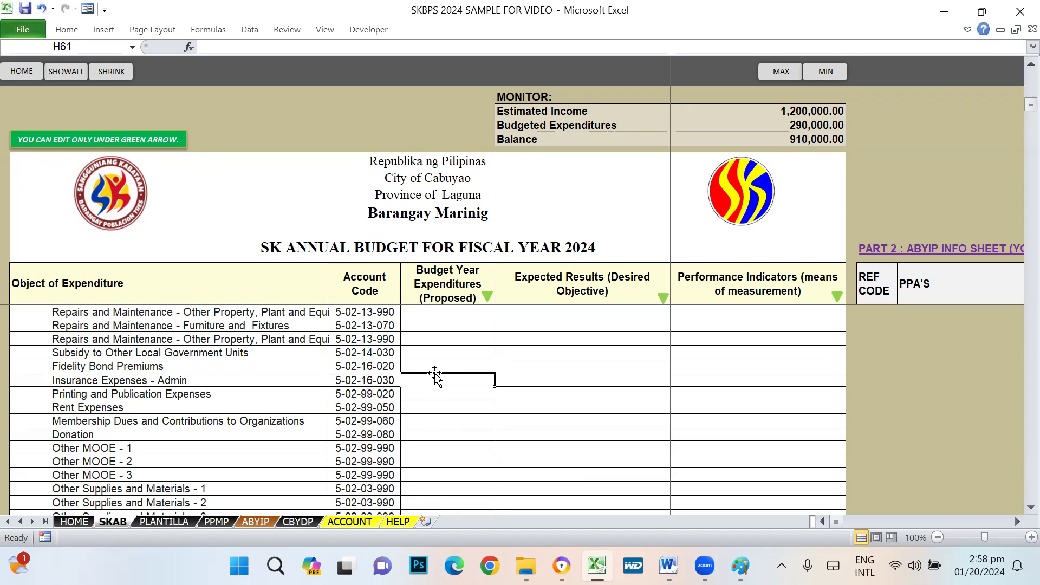
click(434, 366)
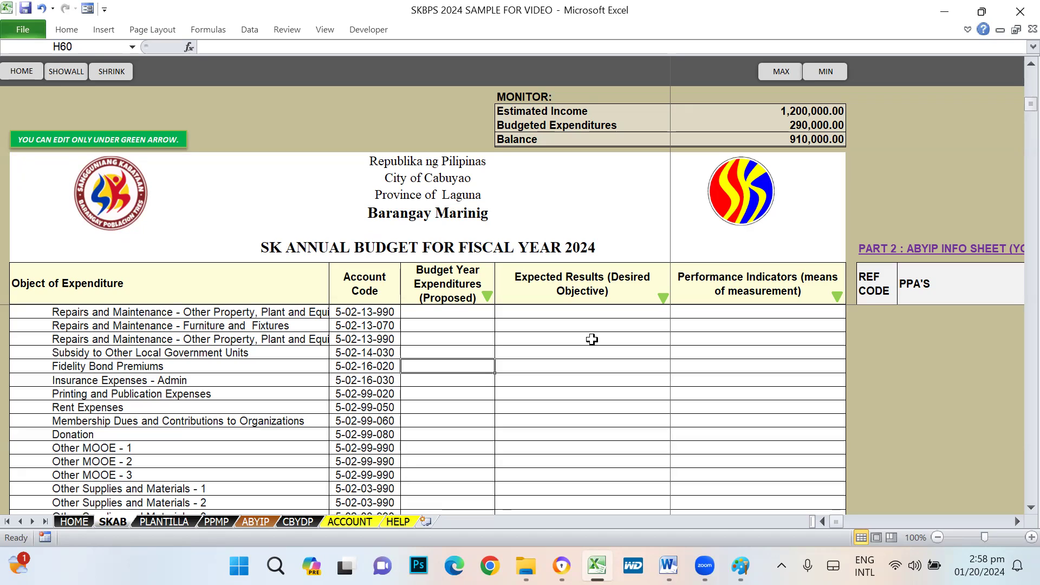
- Enter 1,000 for Fidelity Bond Premiums, then look over the insurance and printing rows
text(1000)
key(Return)
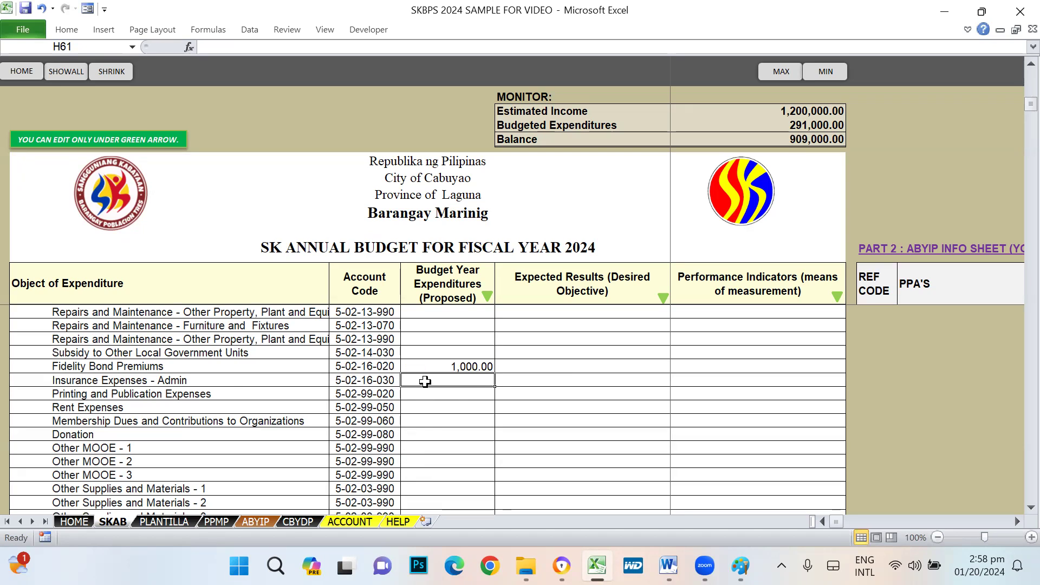
click(180, 384)
click(232, 393)
click(430, 398)
- Budget 2,000 for Membership Dues after checking the Rent Expenses row
scroll(452, 403, down, 1)
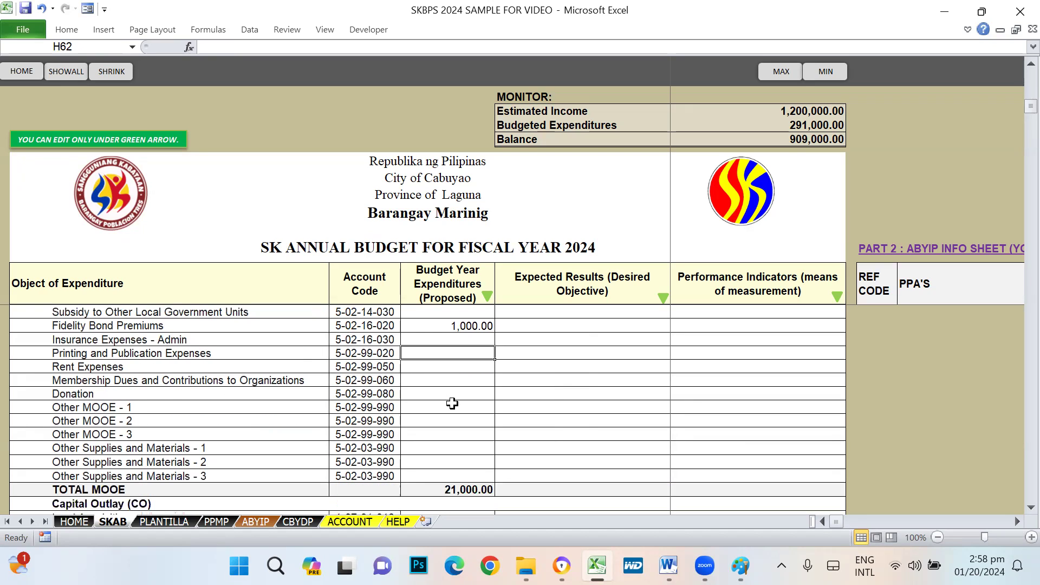
click(75, 365)
click(423, 366)
click(434, 379)
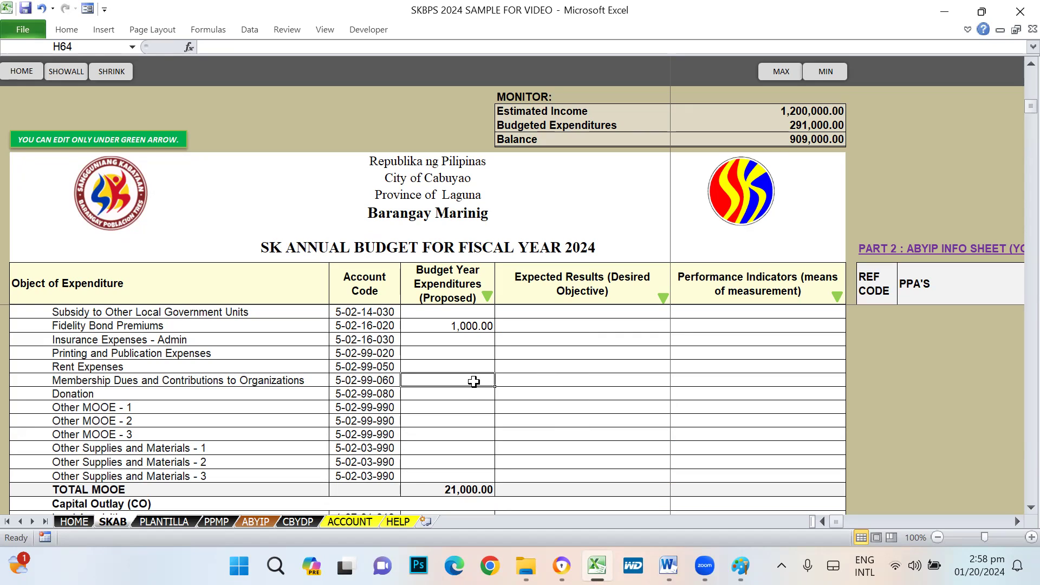
text(2000)
key(Return)
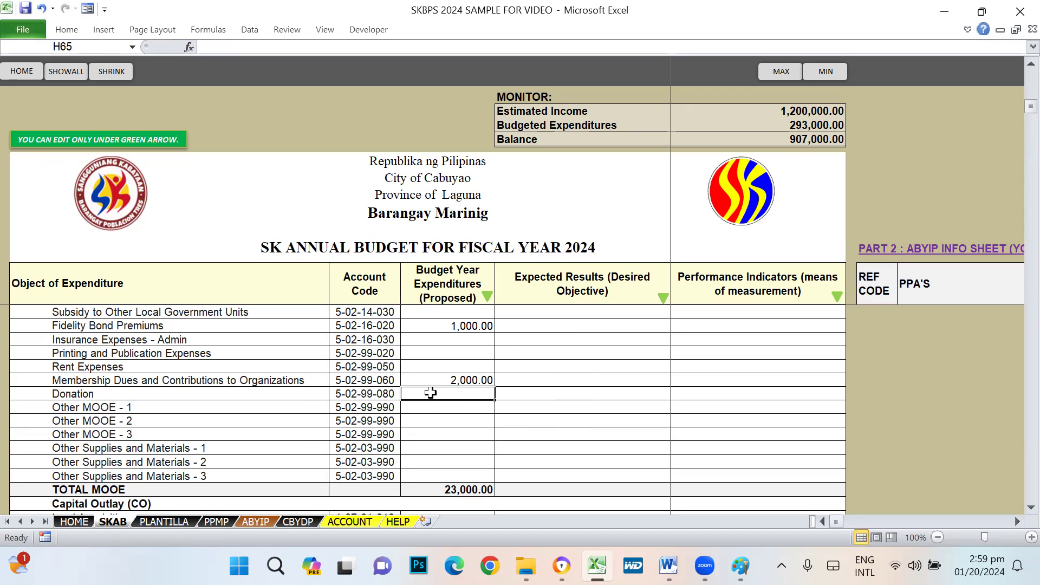
click(59, 396)
click(441, 395)
click(447, 410)
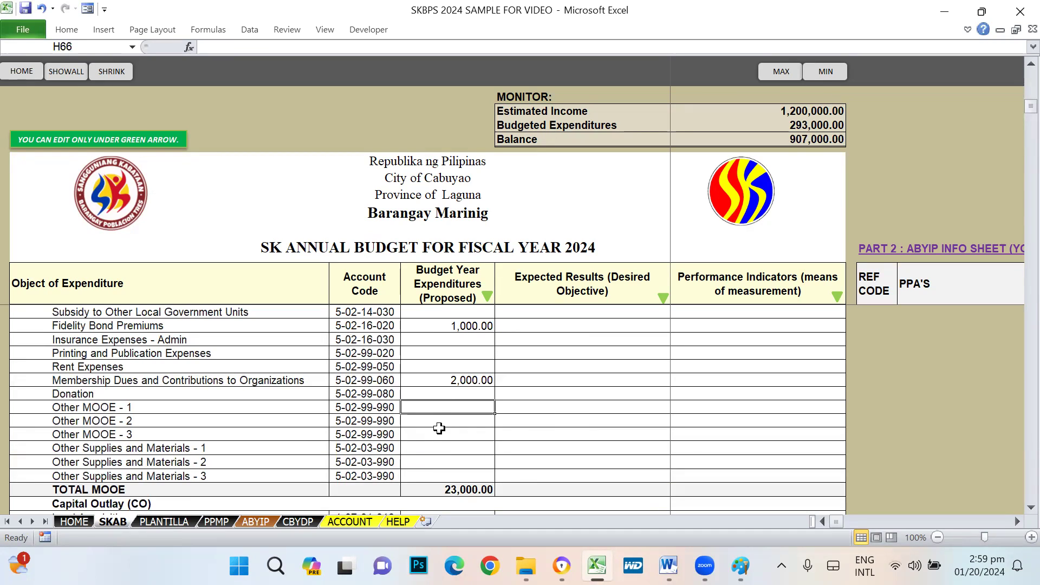
click(435, 423)
click(434, 407)
click(429, 434)
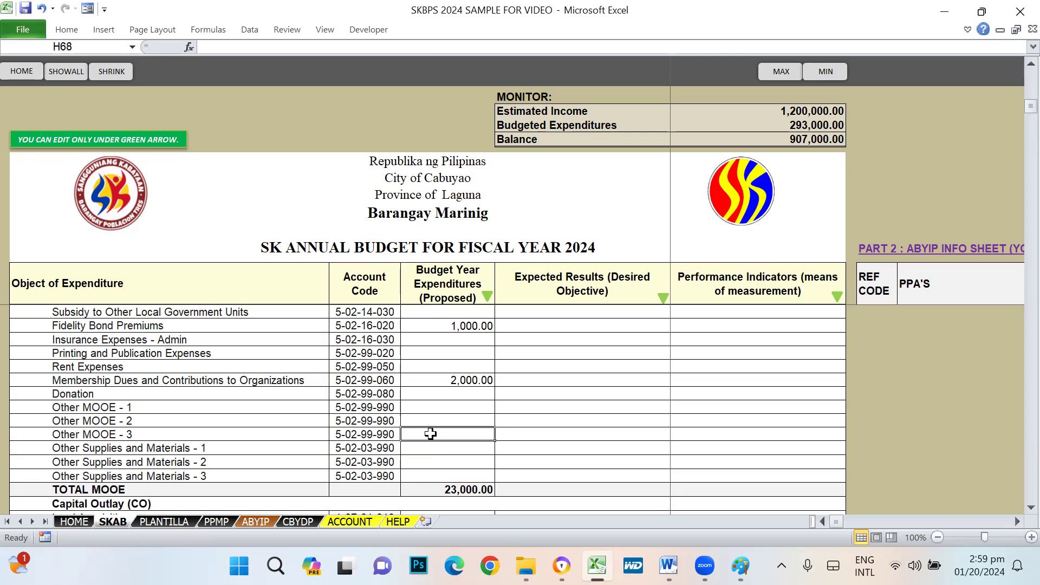
click(444, 407)
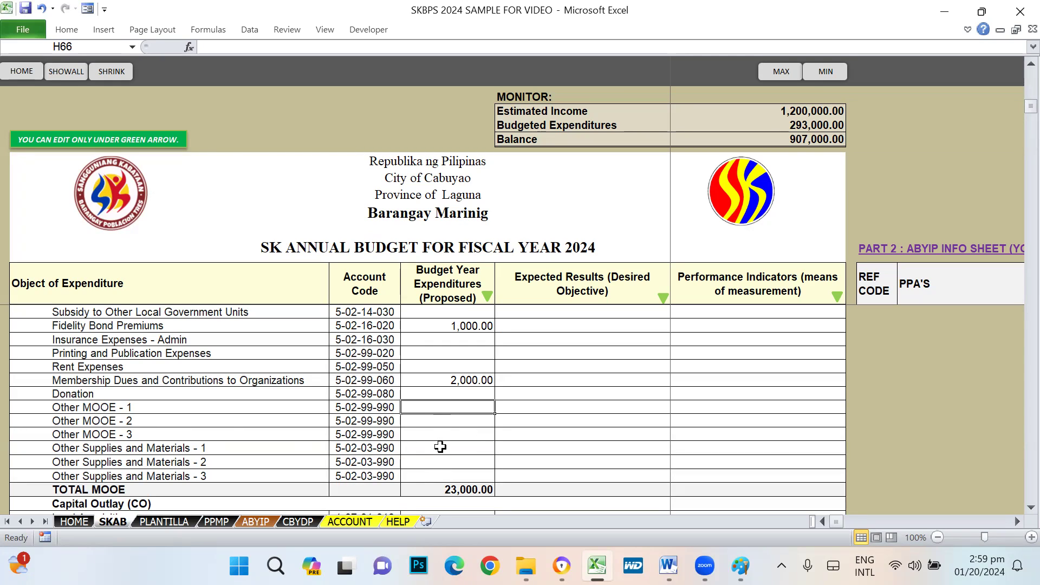
click(95, 450)
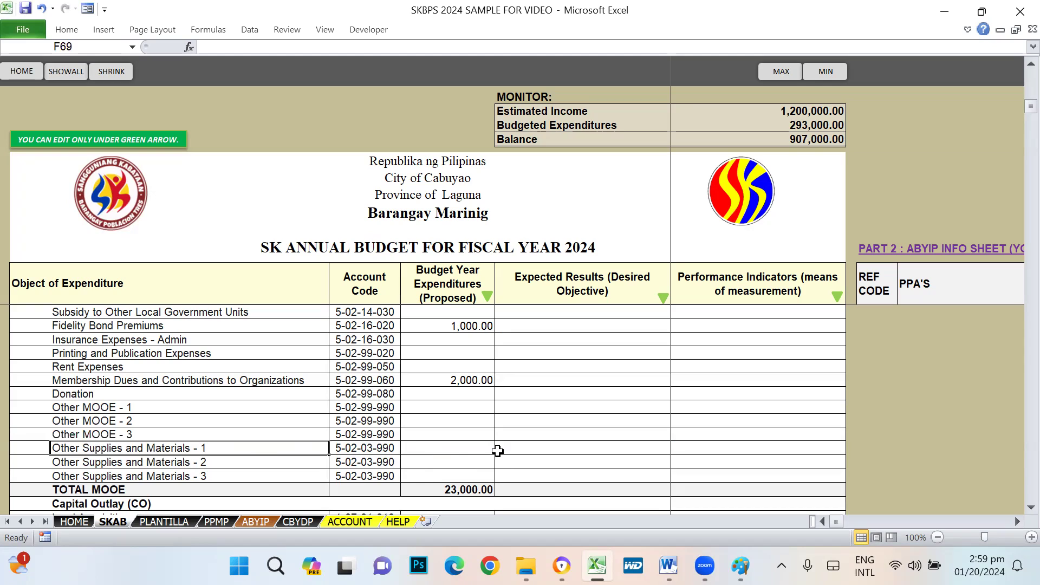
click(454, 450)
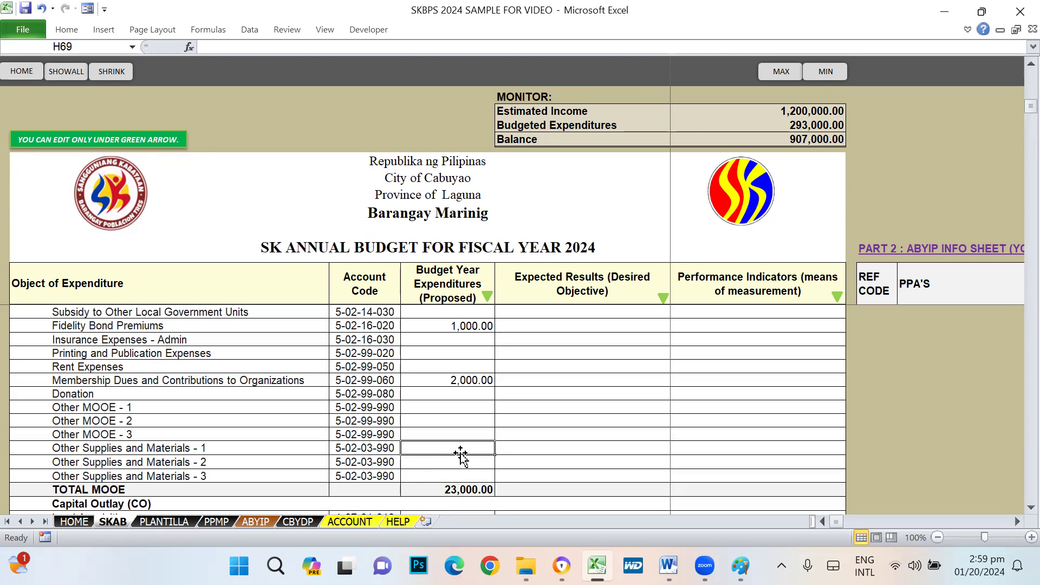
click(434, 461)
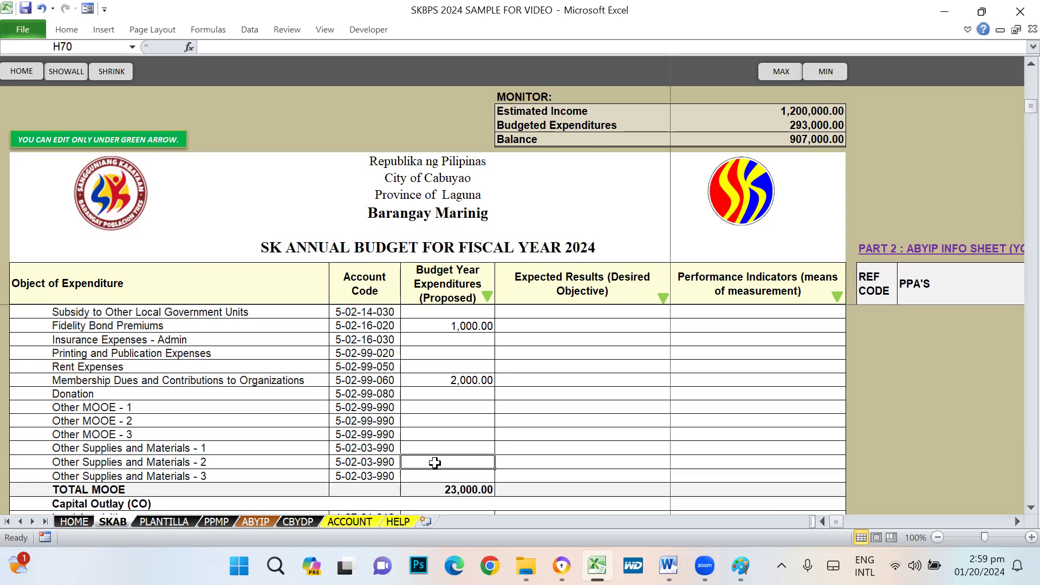
click(438, 447)
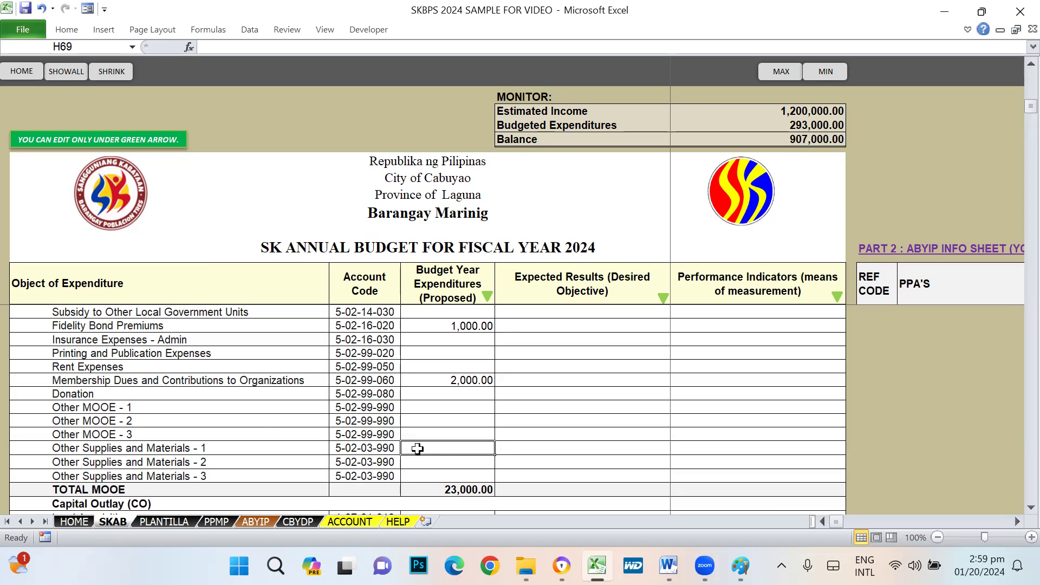
click(103, 460)
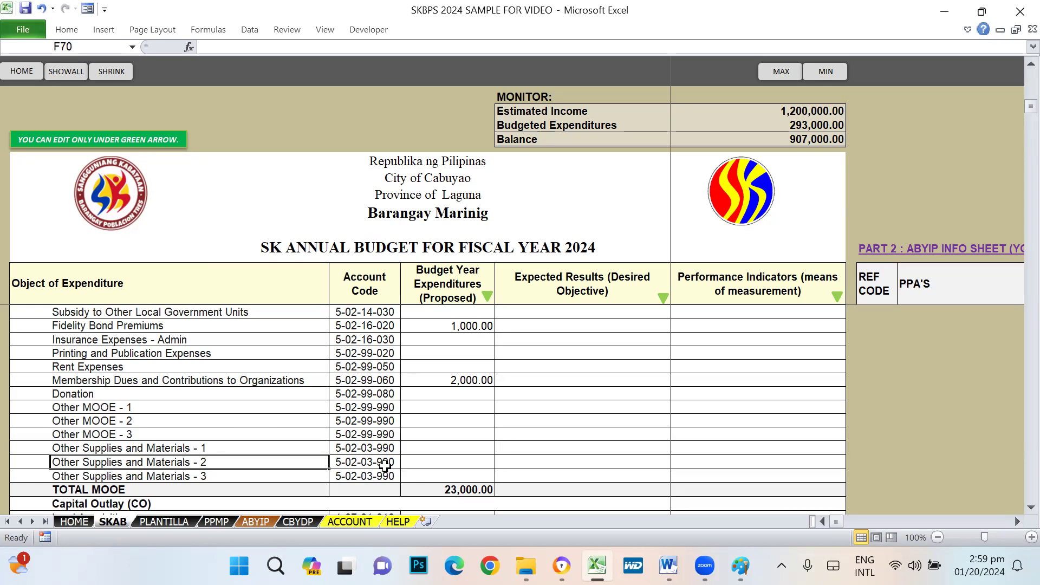
click(441, 464)
click(430, 479)
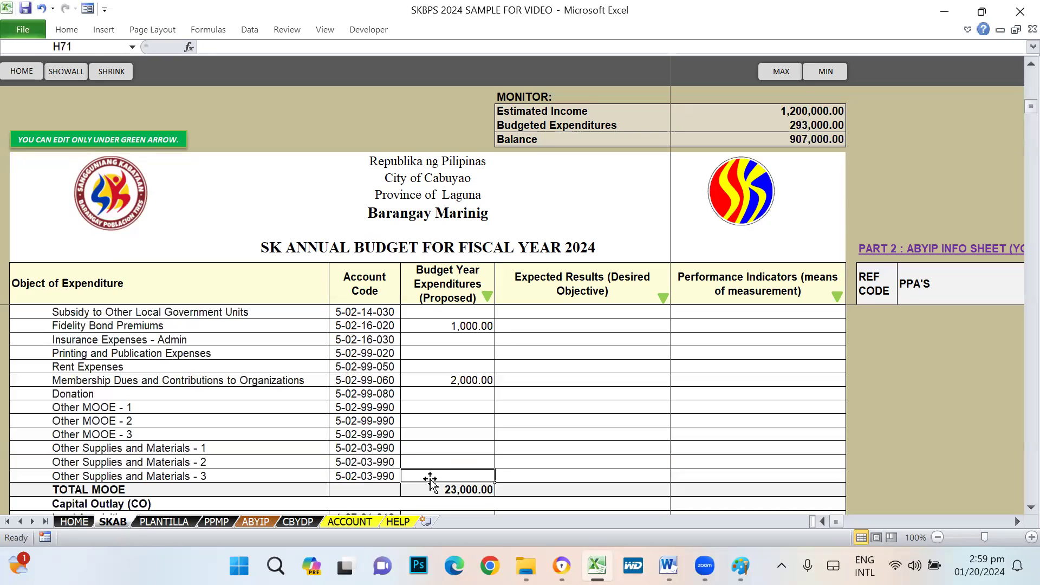
click(421, 452)
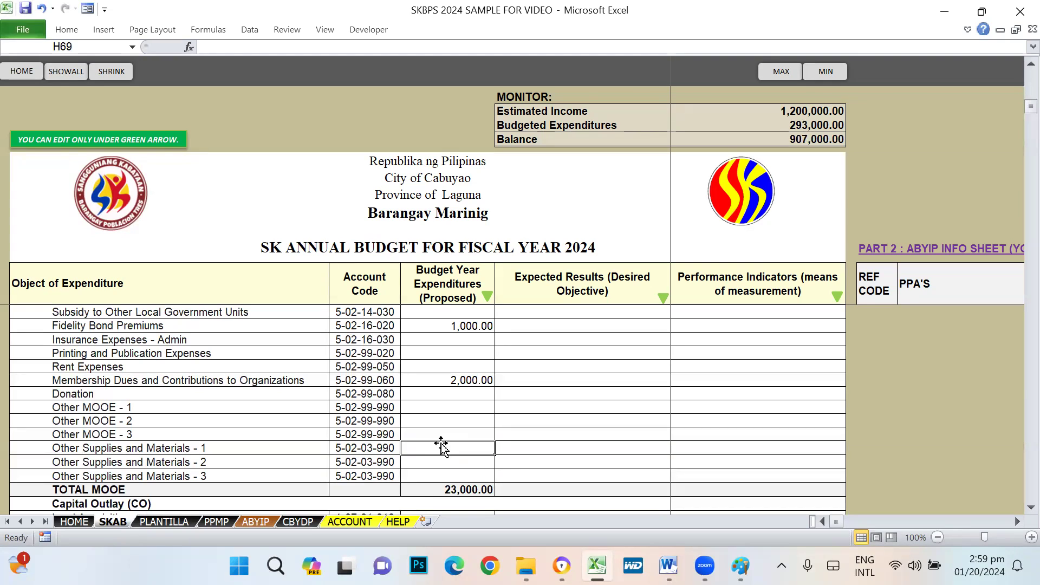
click(528, 448)
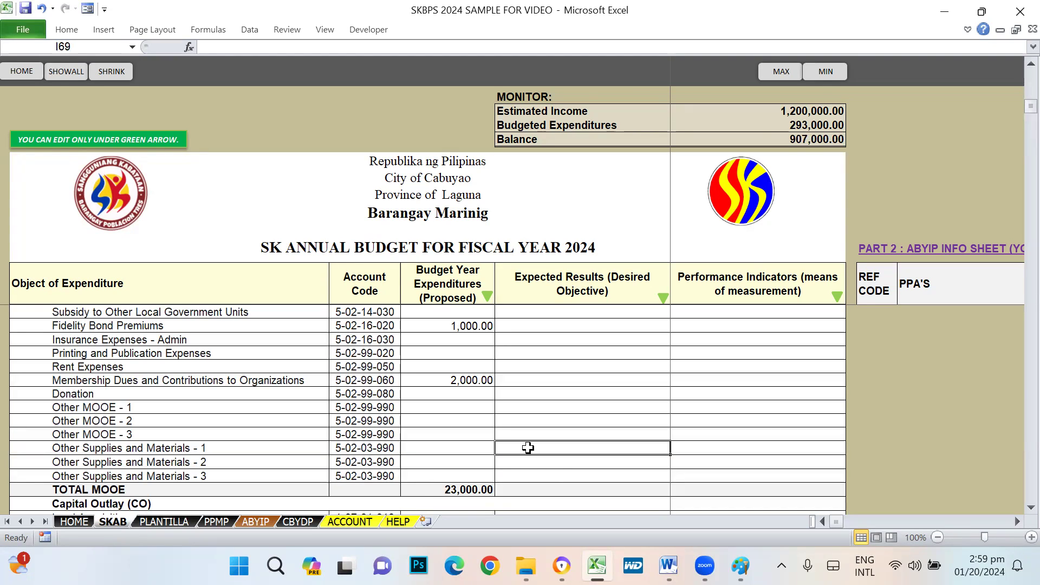
click(455, 447)
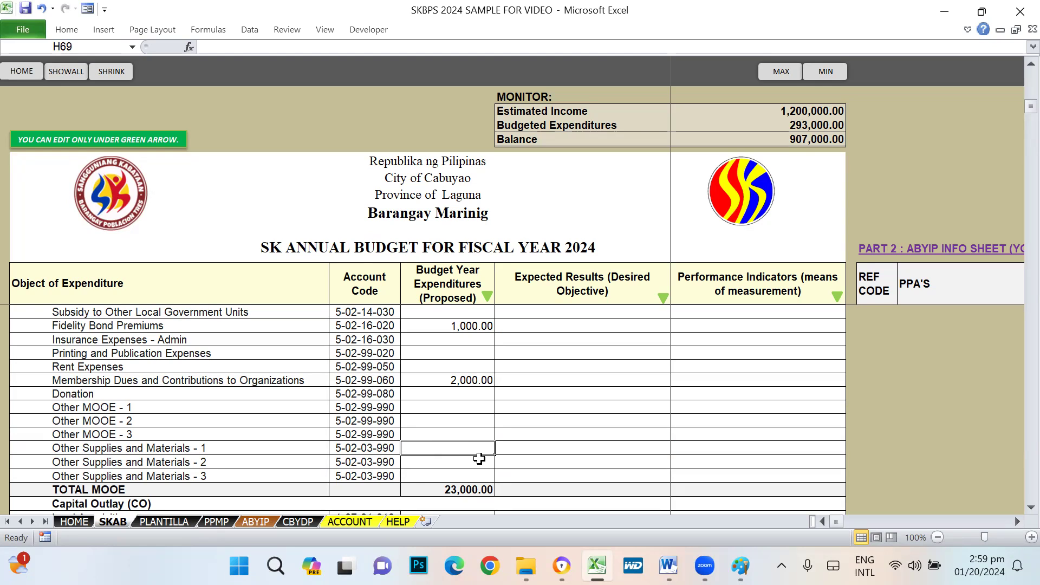
scroll(481, 458, down, 1)
click(113, 408)
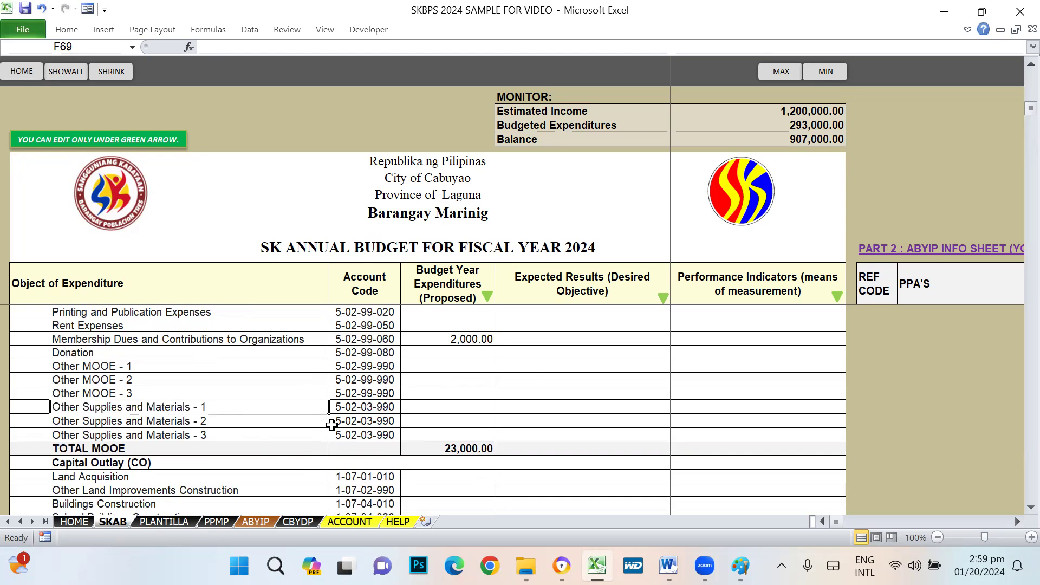
key(Delete)
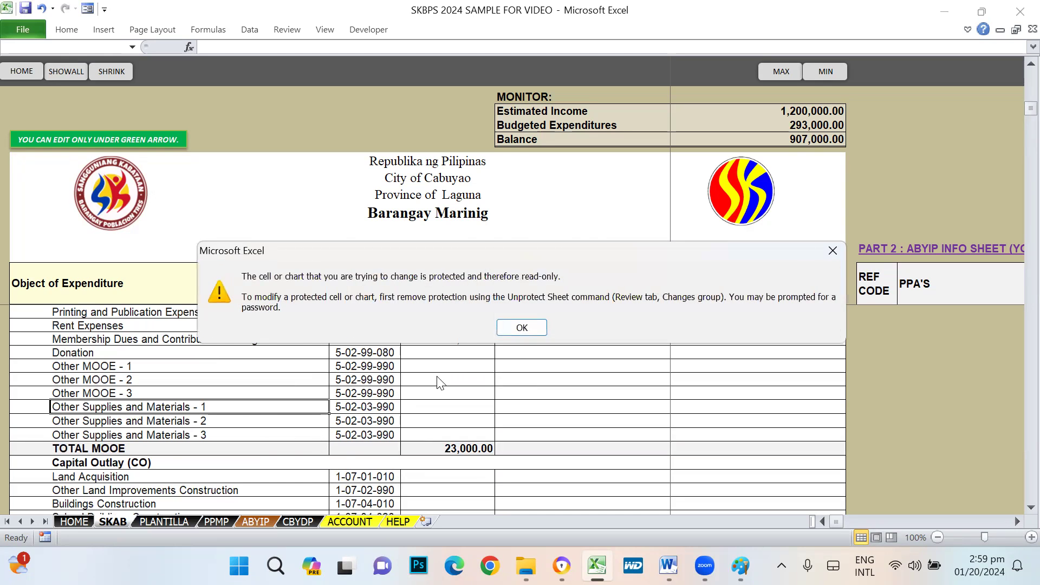
key(Return)
scroll(187, 447, down, 3)
scroll(187, 446, up, 2)
click(450, 365)
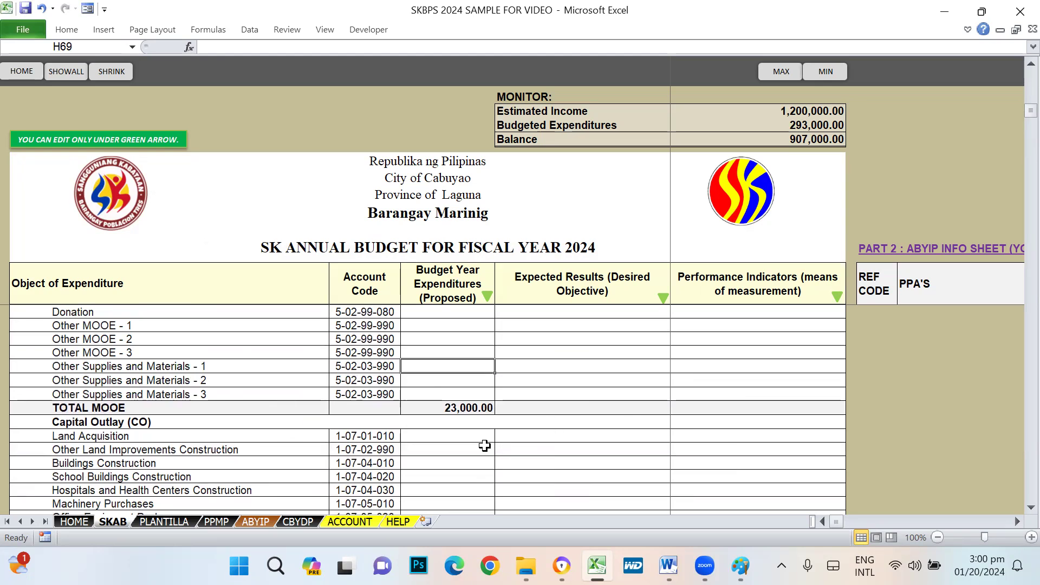
scroll(482, 445, down, 2)
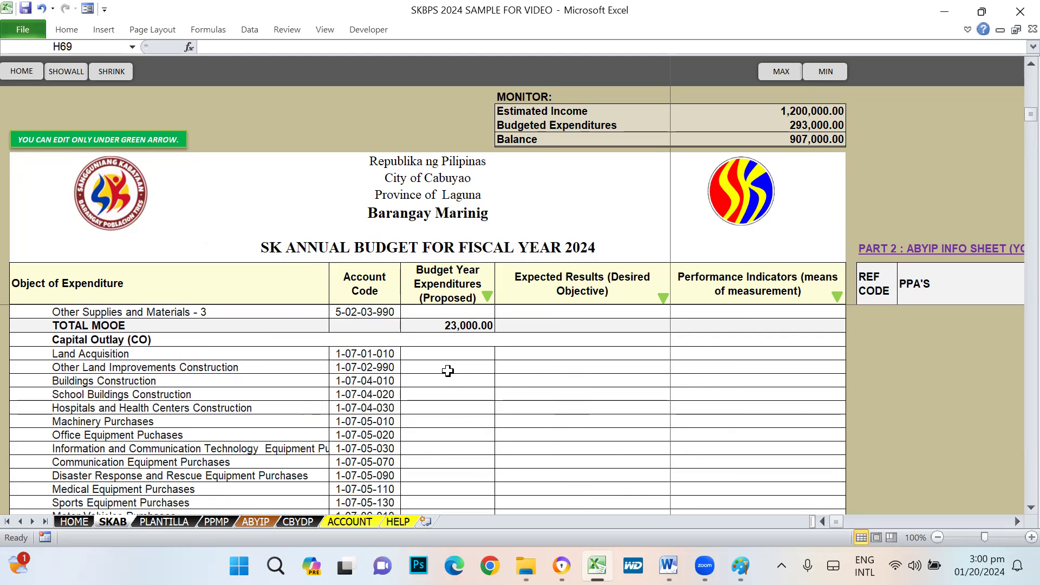
click(439, 353)
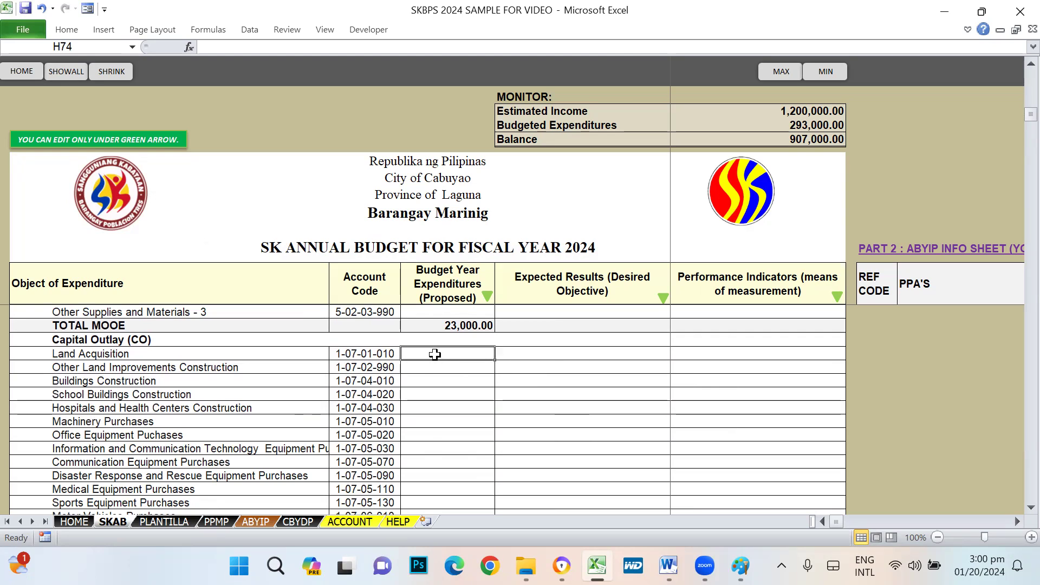
click(424, 368)
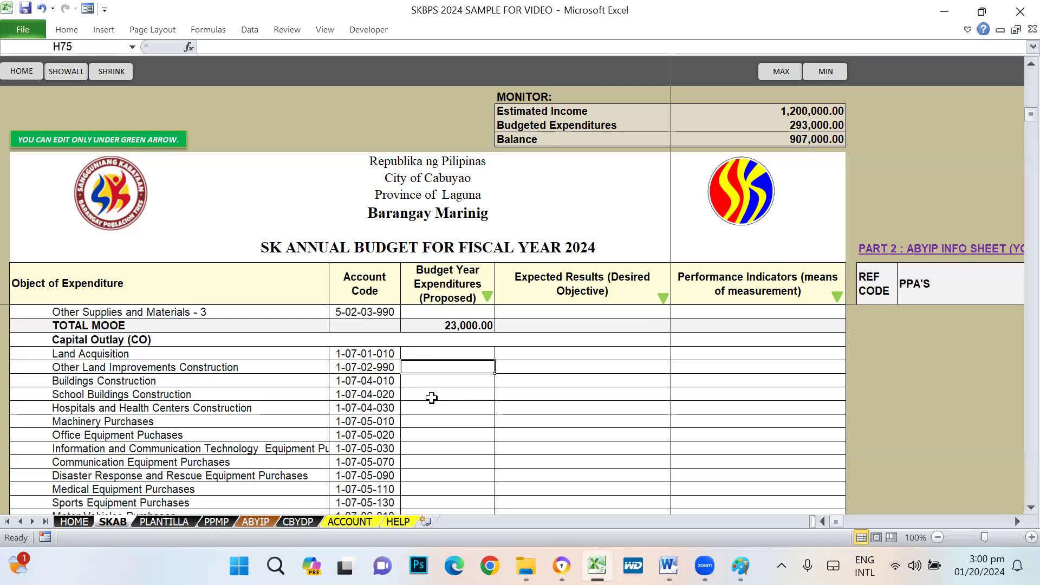
drag(130, 381, 135, 474)
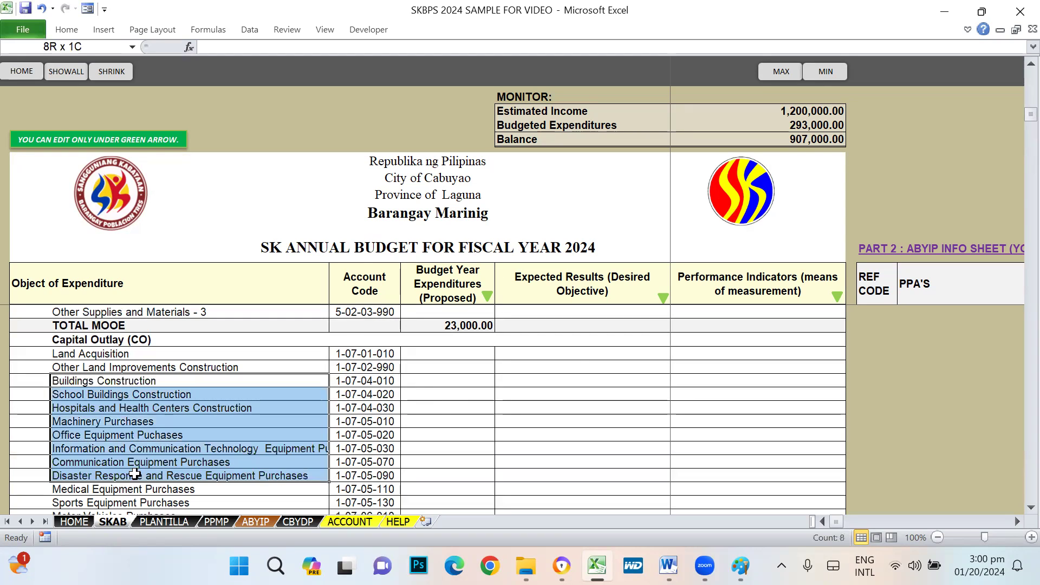
scroll(428, 440, down, 2)
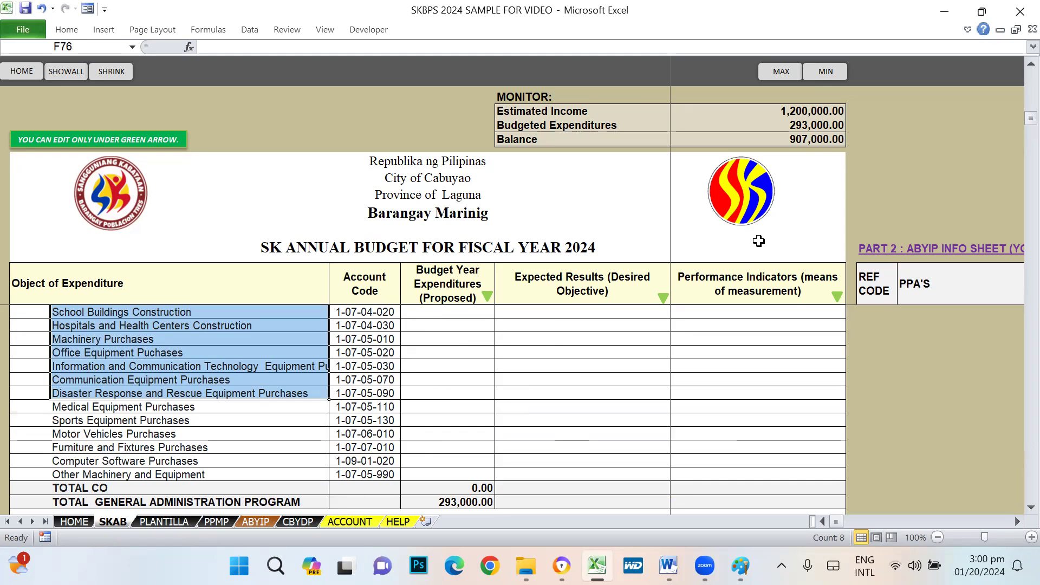
click(466, 419)
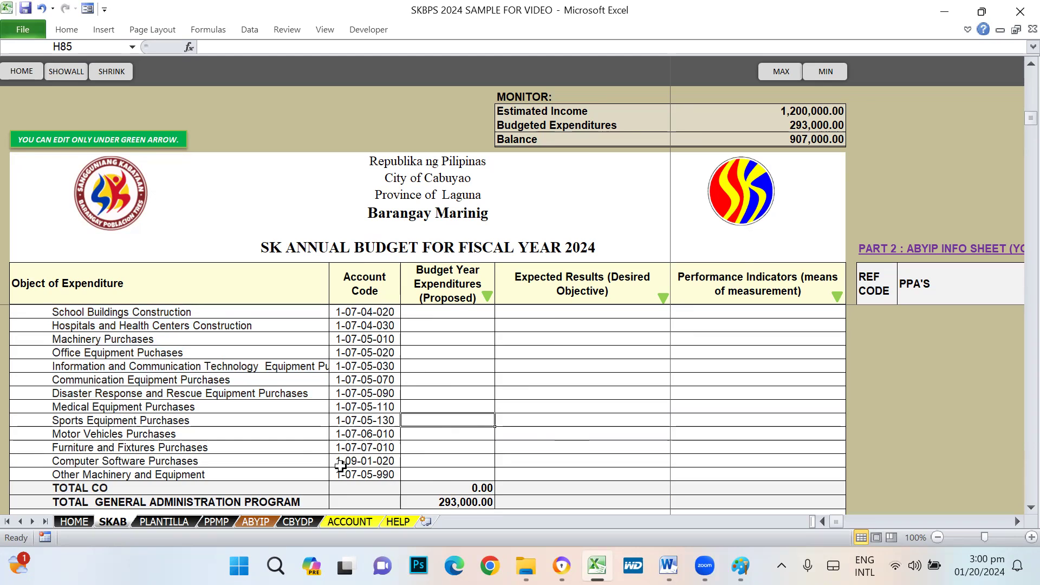
scroll(456, 469, down, 2)
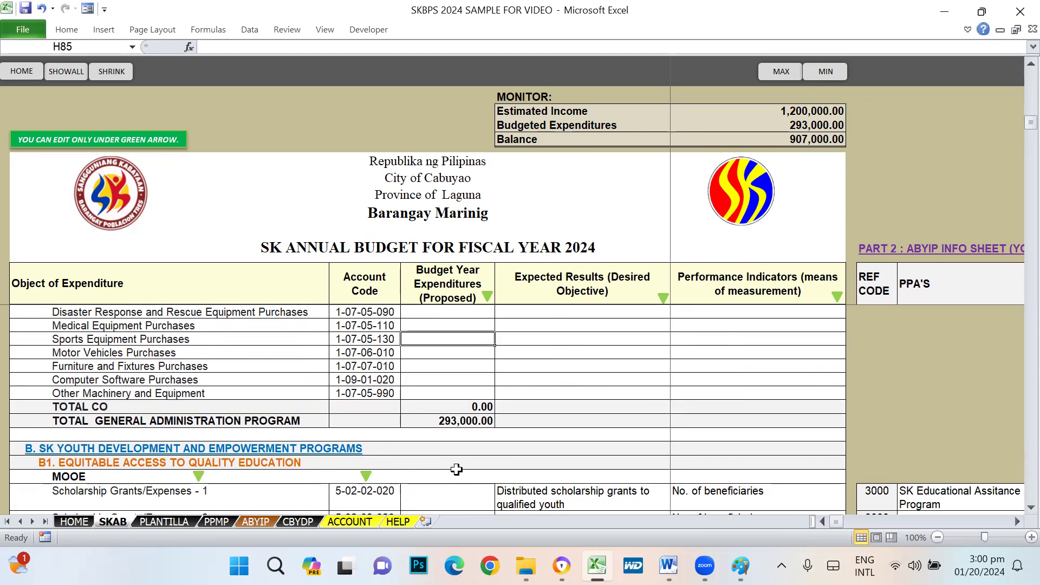
scroll(457, 469, up, 1)
click(60, 393)
click(426, 382)
click(79, 383)
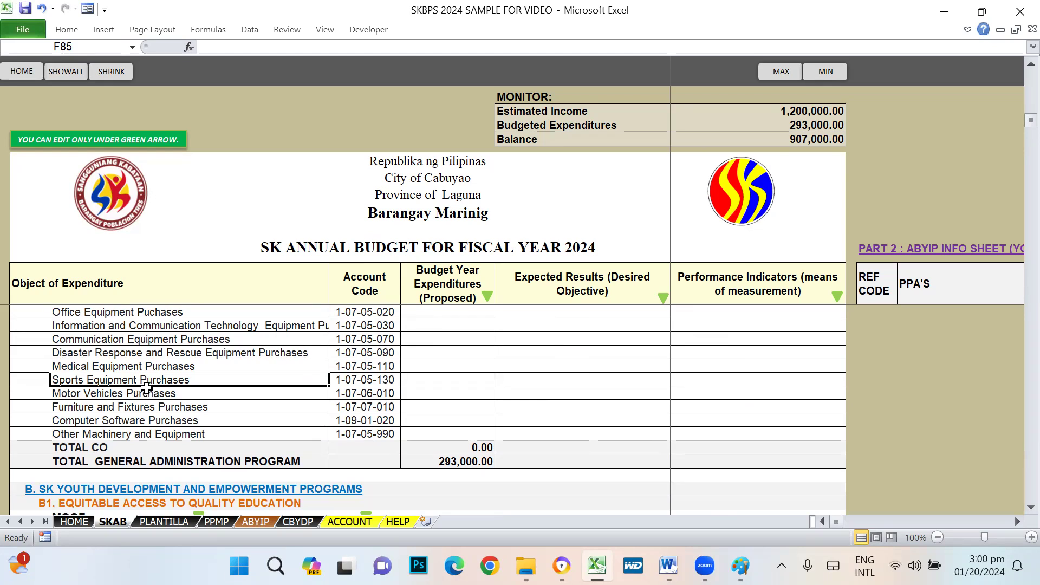
click(448, 419)
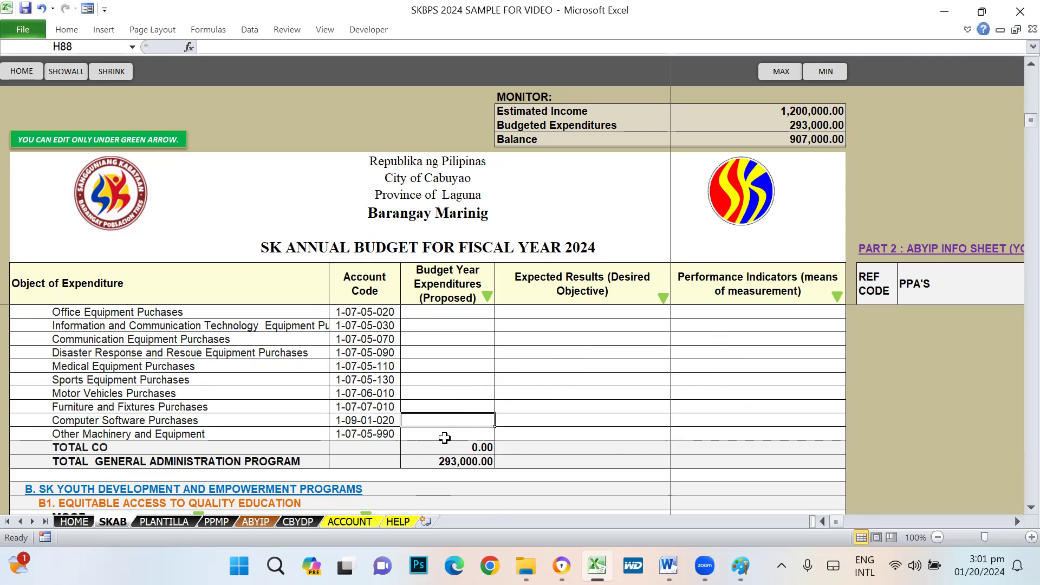
- Budget Computer Software Purchases at 25,000, correcting an initial 5,000 entry
click(461, 435)
scroll(474, 333, up, 4)
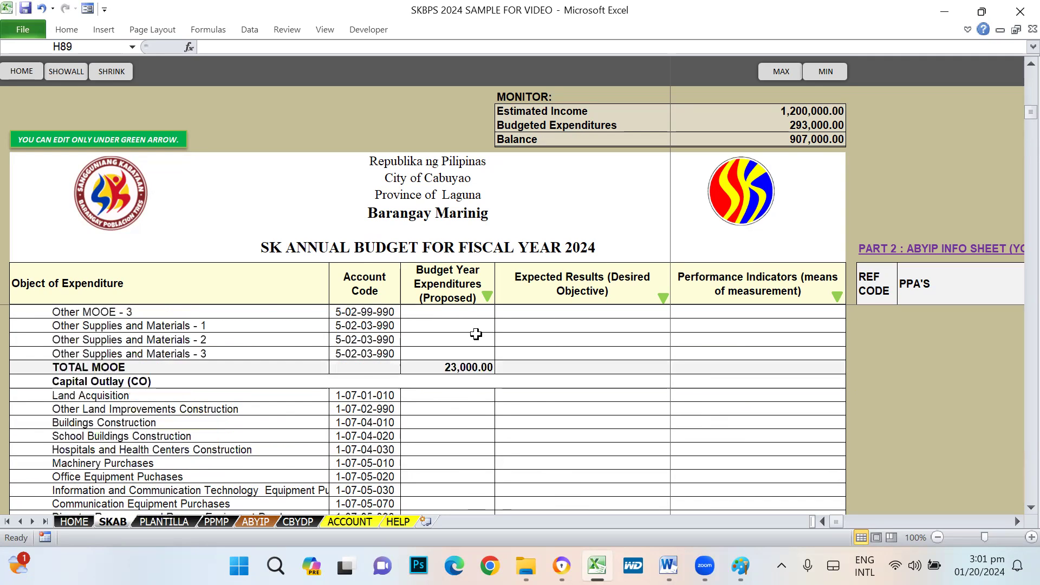
scroll(472, 340, down, 3)
click(453, 459)
text(5000)
key(Return)
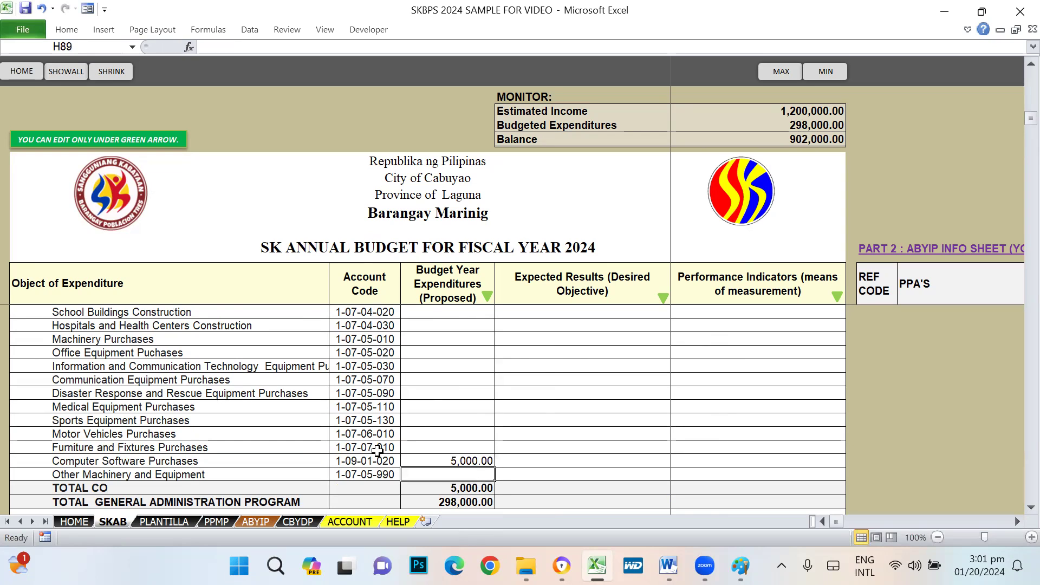
scroll(378, 451, down, 4)
scroll(412, 436, up, 3)
click(438, 420)
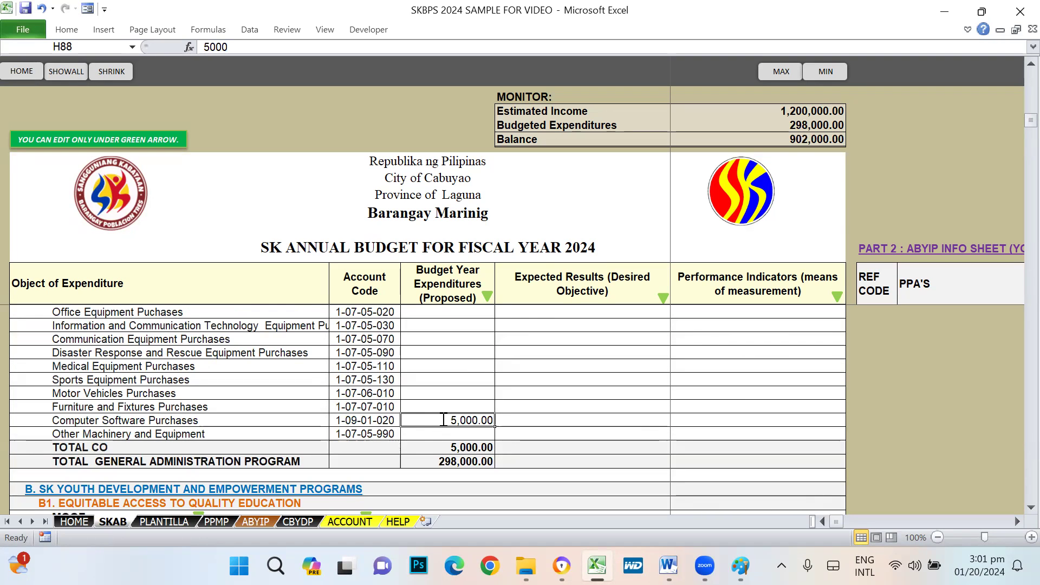
text(25000)
key(Return)
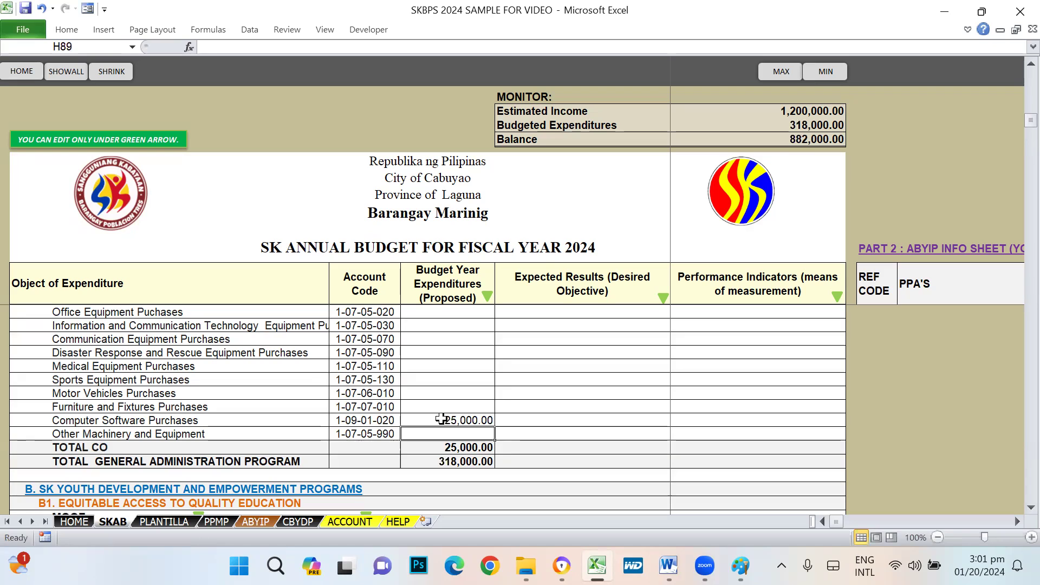
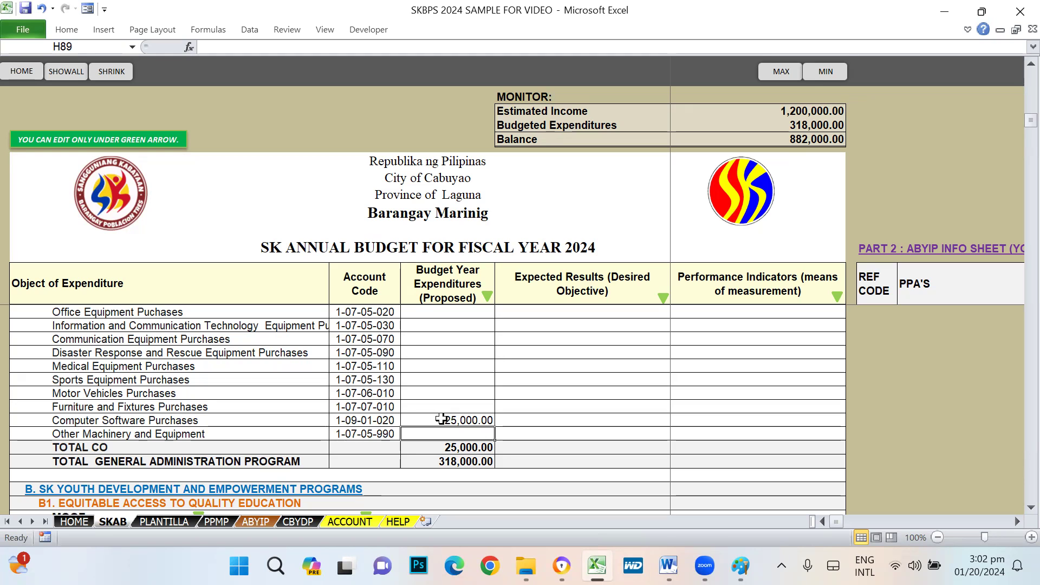
- Review the B1 Quality Education section's Scholarship Grants and Donation rows and expected results
scroll(471, 385, down, 4)
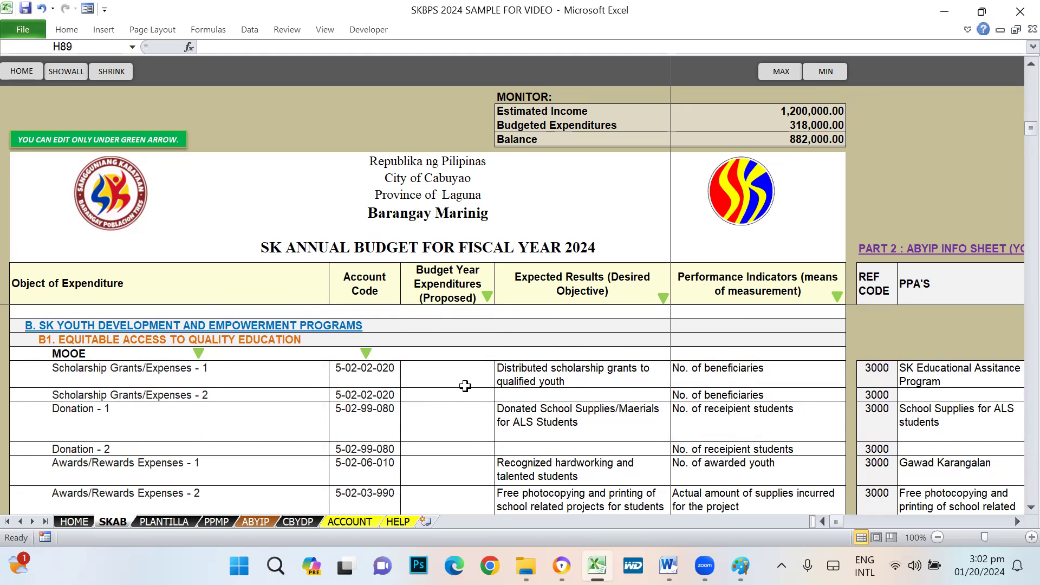
click(52, 340)
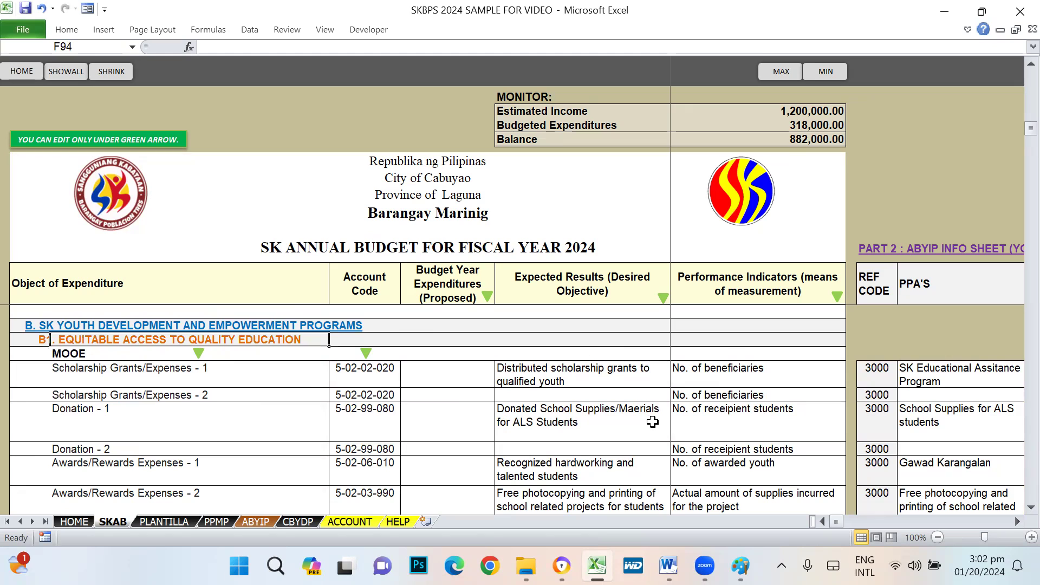
click(133, 326)
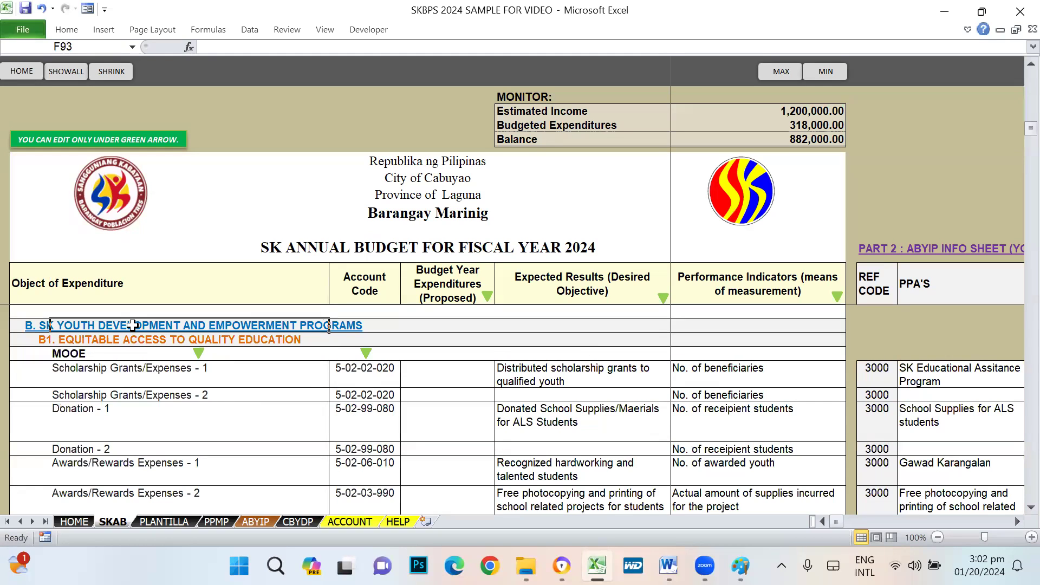
click(79, 338)
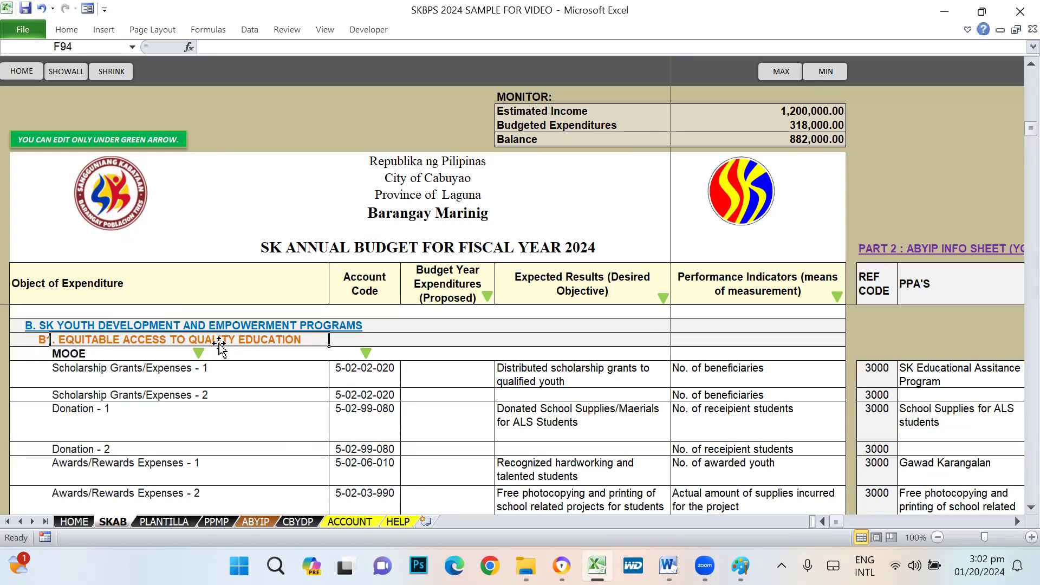
click(125, 369)
click(122, 407)
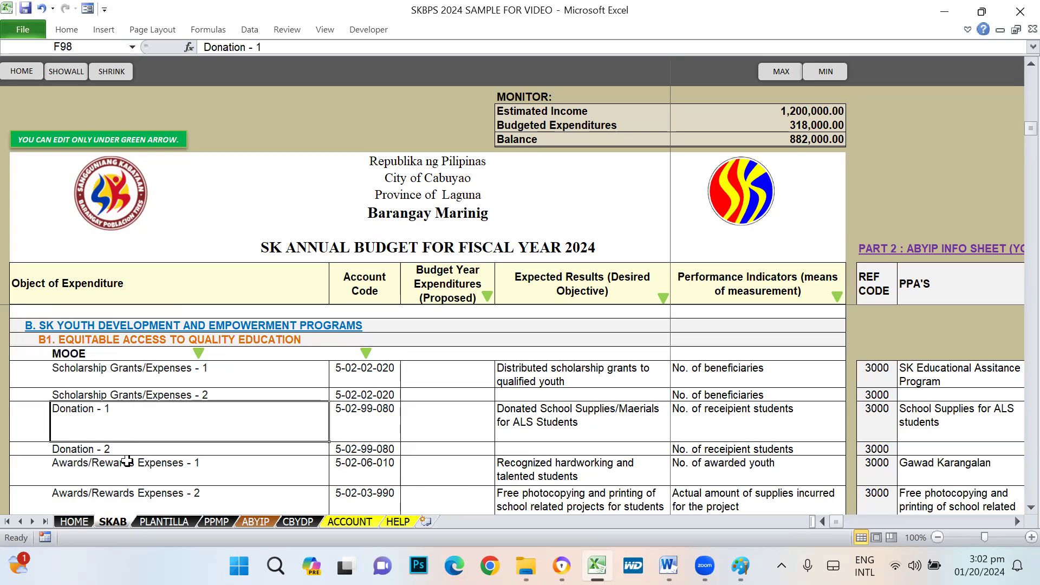
scroll(168, 462, down, 2)
scroll(168, 461, up, 2)
click(530, 367)
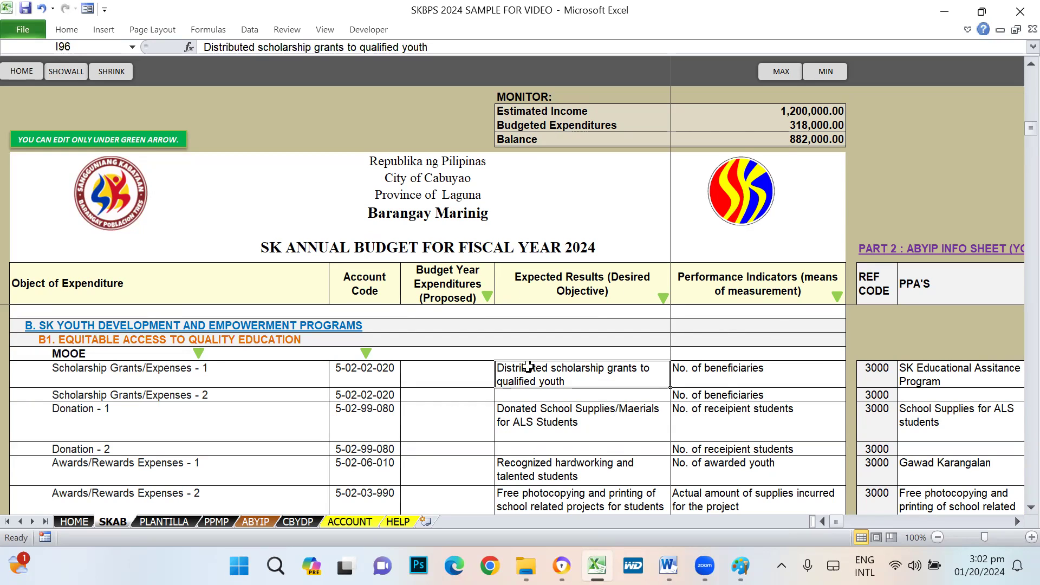
click(100, 378)
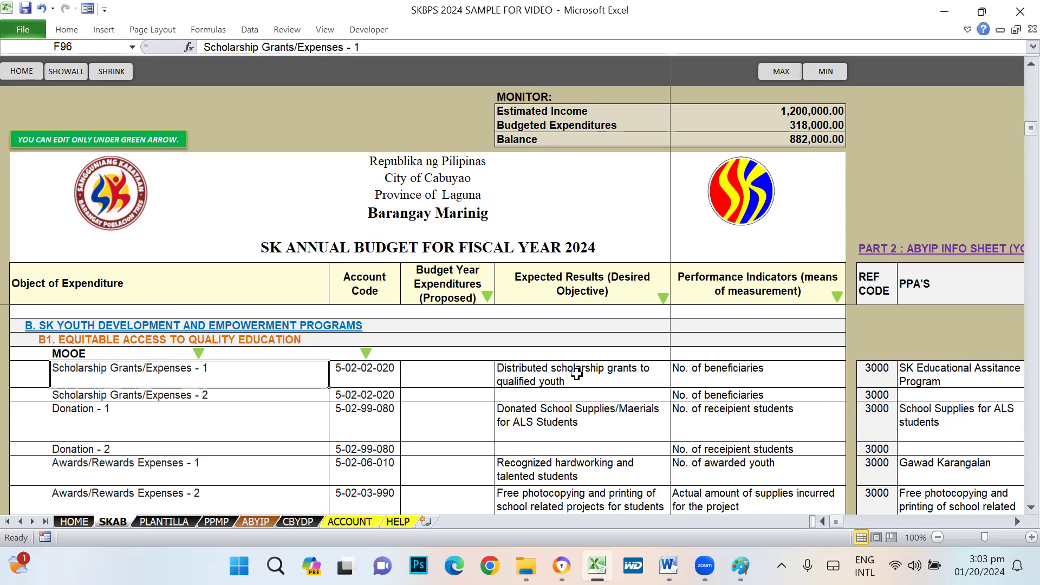
- Budget 50,000 for Scholarship Grants/Expenses - 1
click(443, 381)
text(50000)
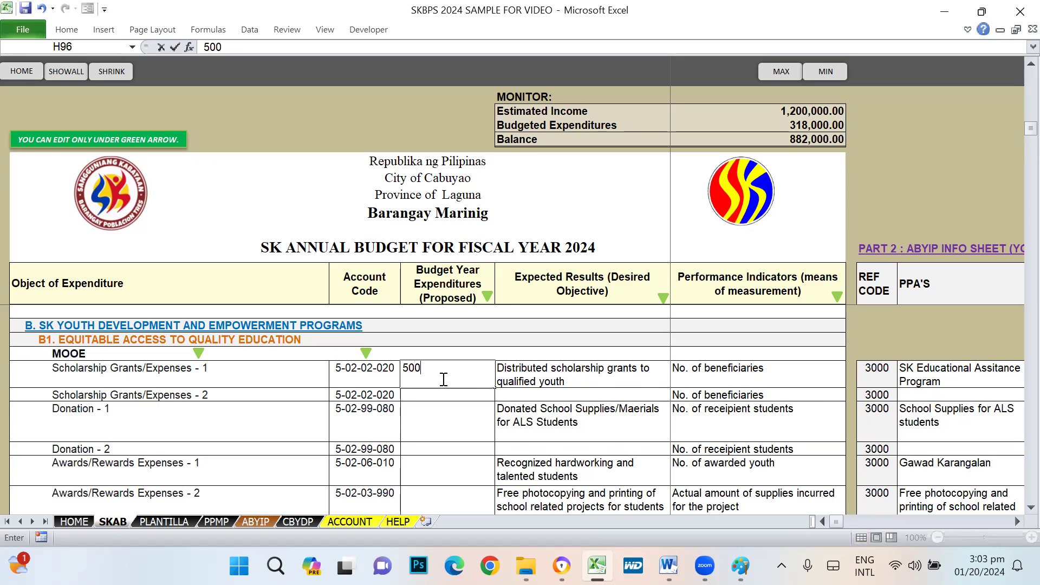
key(Return)
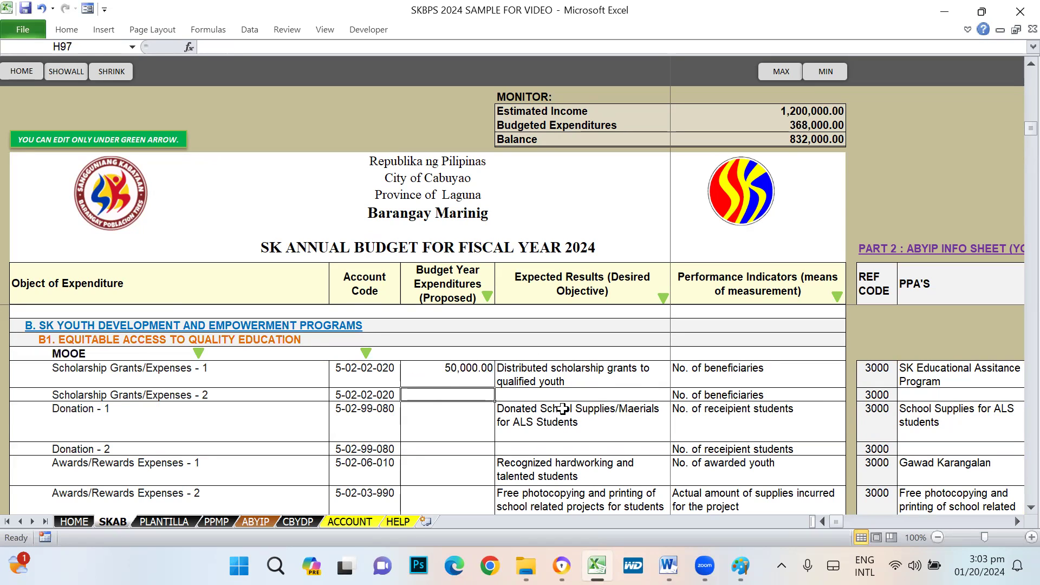
- Compare the scholarship expected result with its No. of beneficiaries performance indicator
click(521, 374)
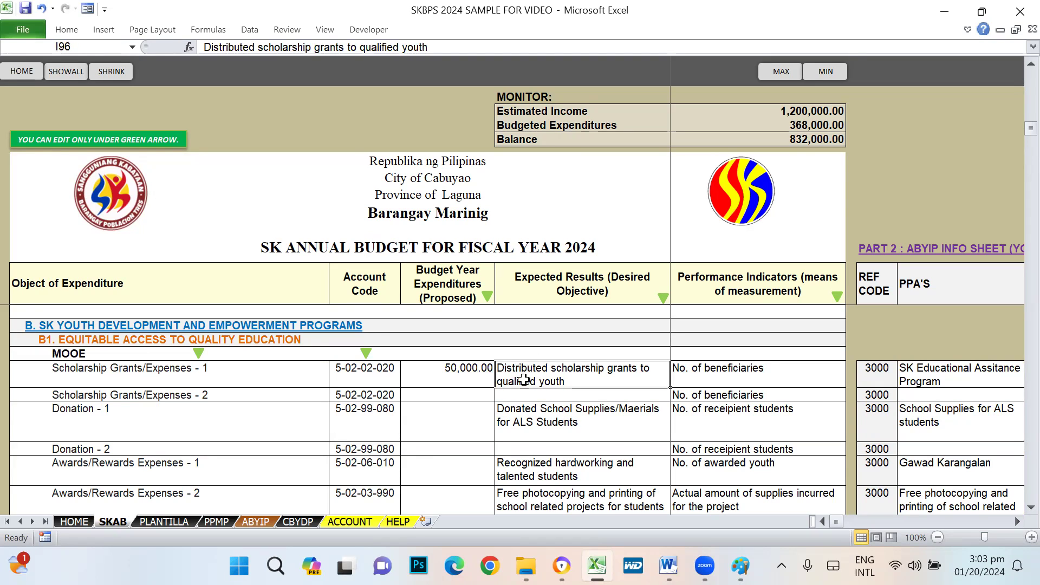
click(563, 284)
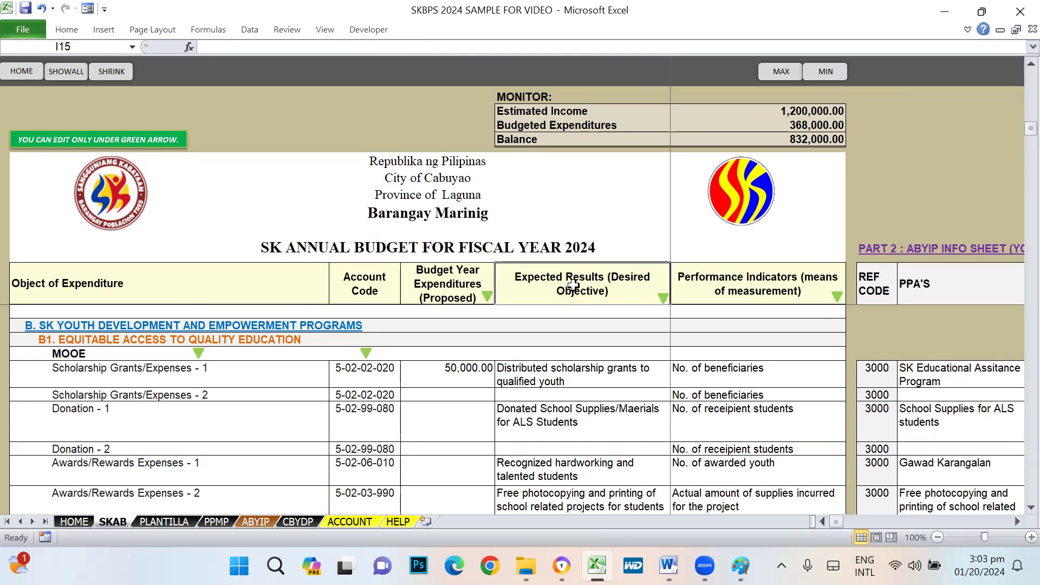
click(558, 380)
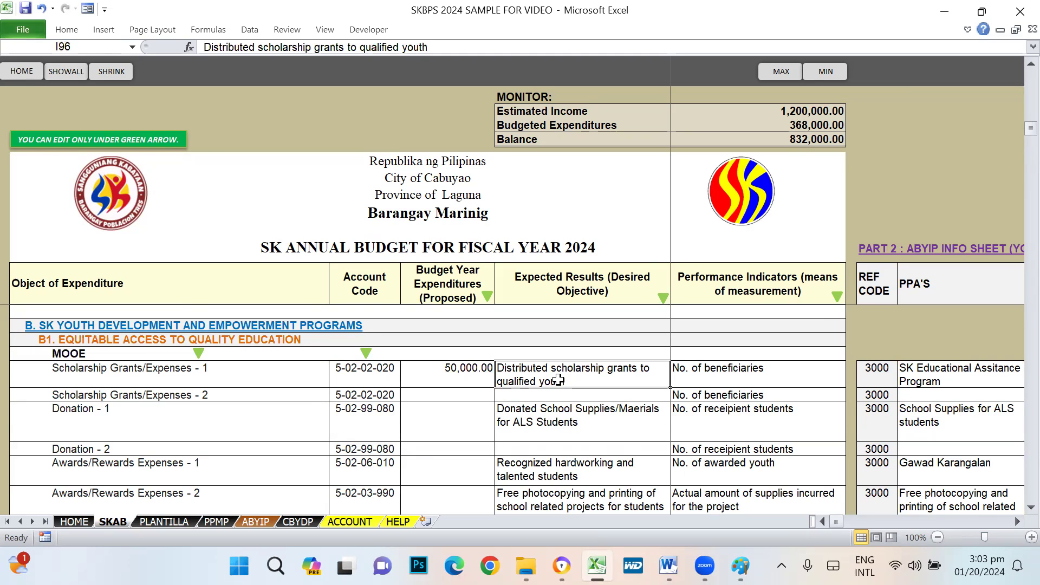
click(734, 278)
click(729, 378)
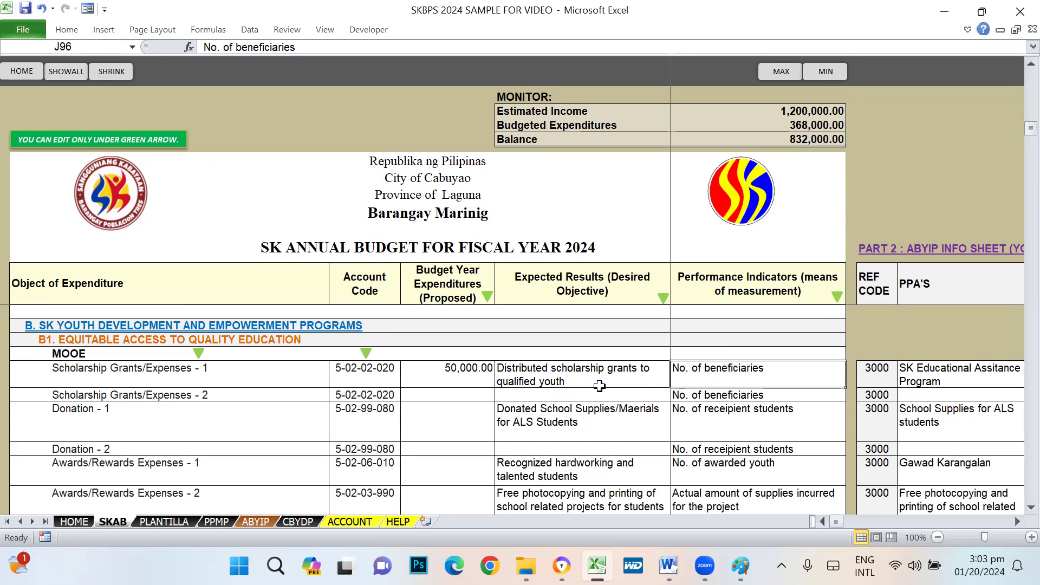
click(519, 382)
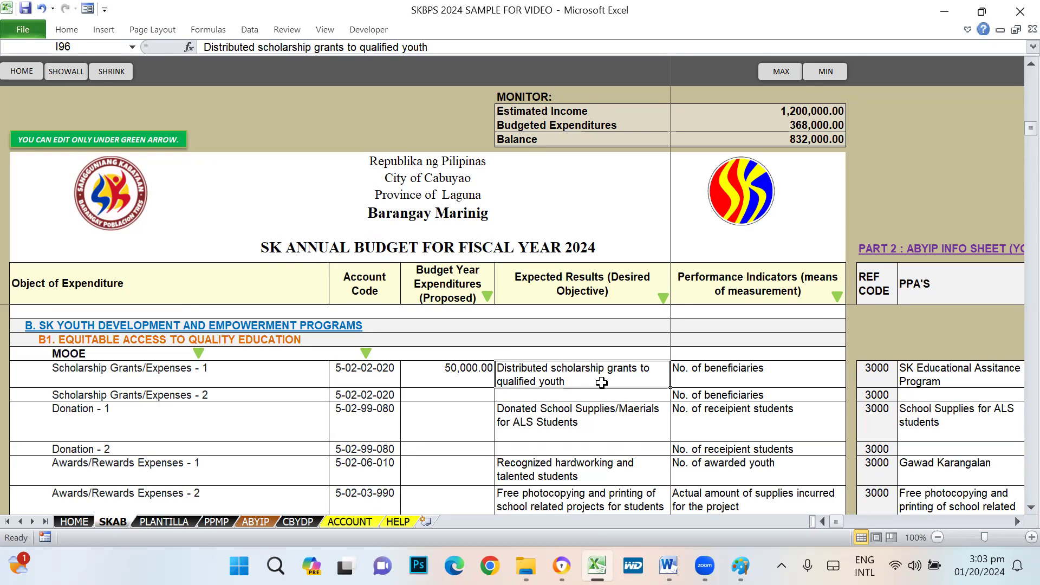
click(729, 376)
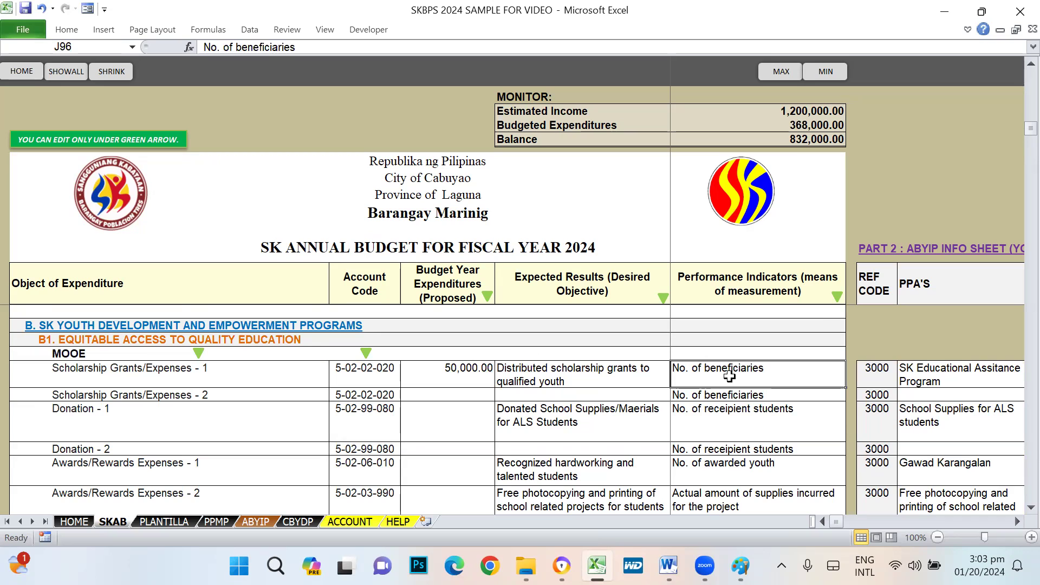
click(533, 377)
click(725, 371)
click(575, 380)
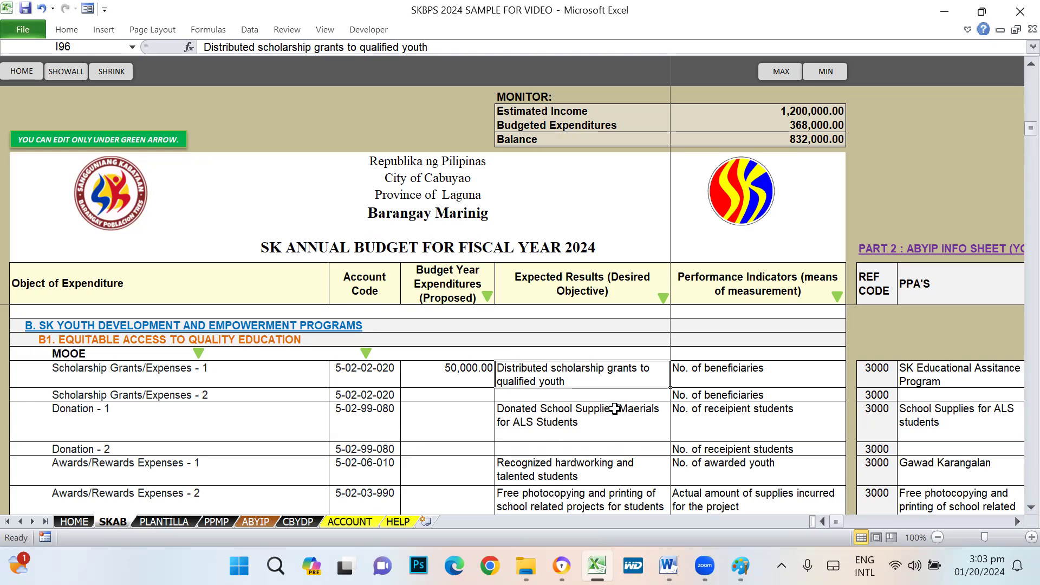
- Recheck the Scholarship Grants - 2 cell and the entered 50,000 amount
click(439, 401)
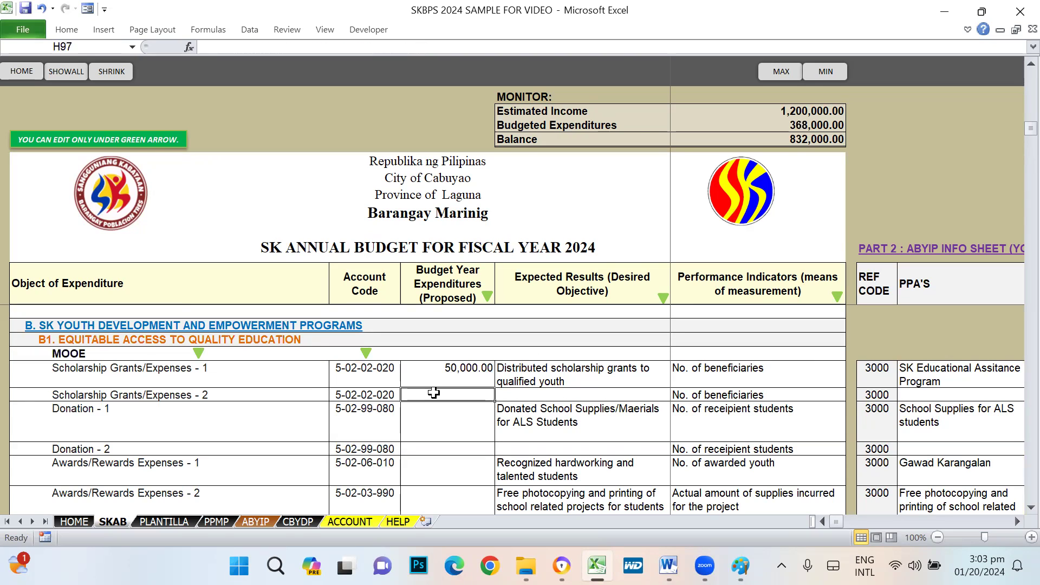
click(567, 370)
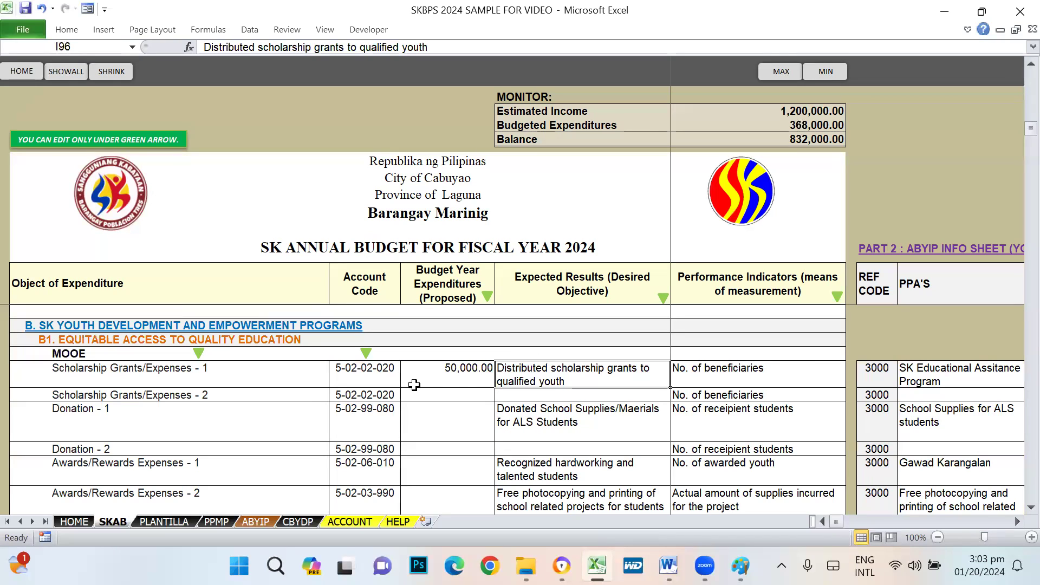
click(452, 370)
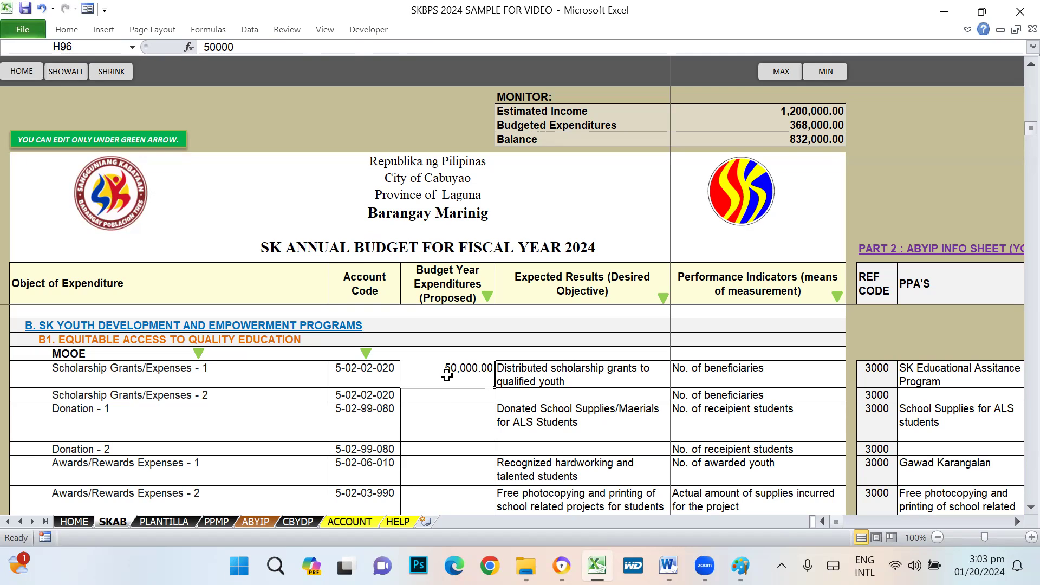
click(632, 383)
click(724, 377)
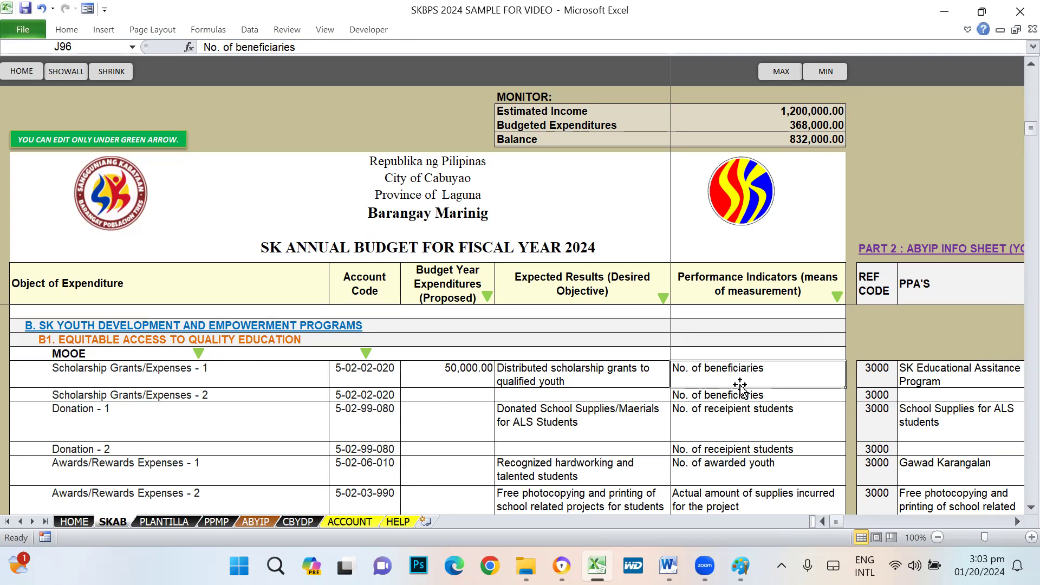
key(Right)
key(Right)
key(Right)
key(Right)
key(Right)
key(Right)
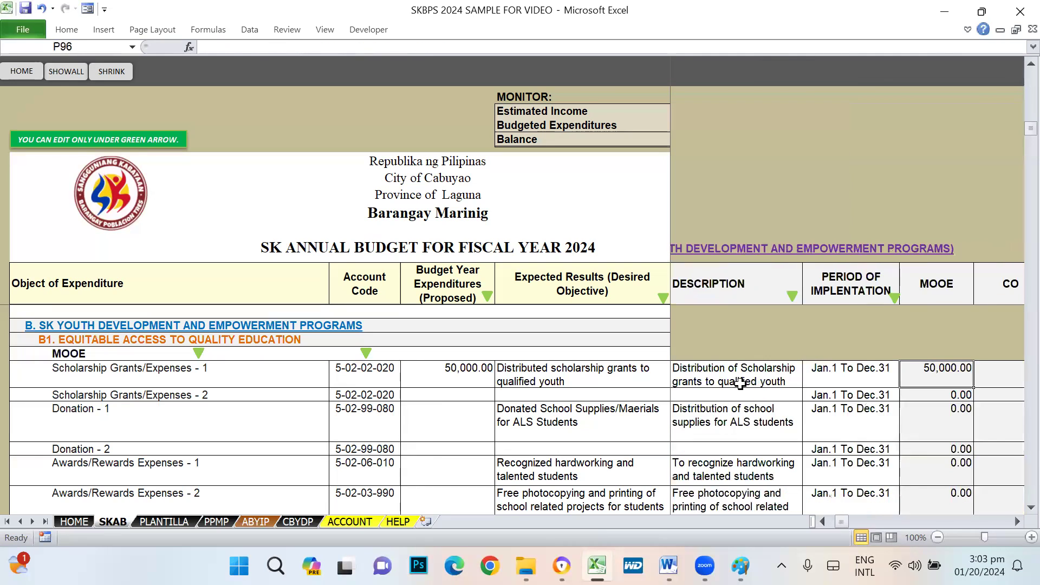
key(Right)
key(Right)
key(Right)
key(Left)
key(Left)
key(Left)
key(Left)
key(Left)
key(Left)
key(Left)
key(Left)
key(Left)
key(Left)
key(Left)
key(Left)
key(Left)
key(Left)
key(Left)
key(Left)
key(Left)
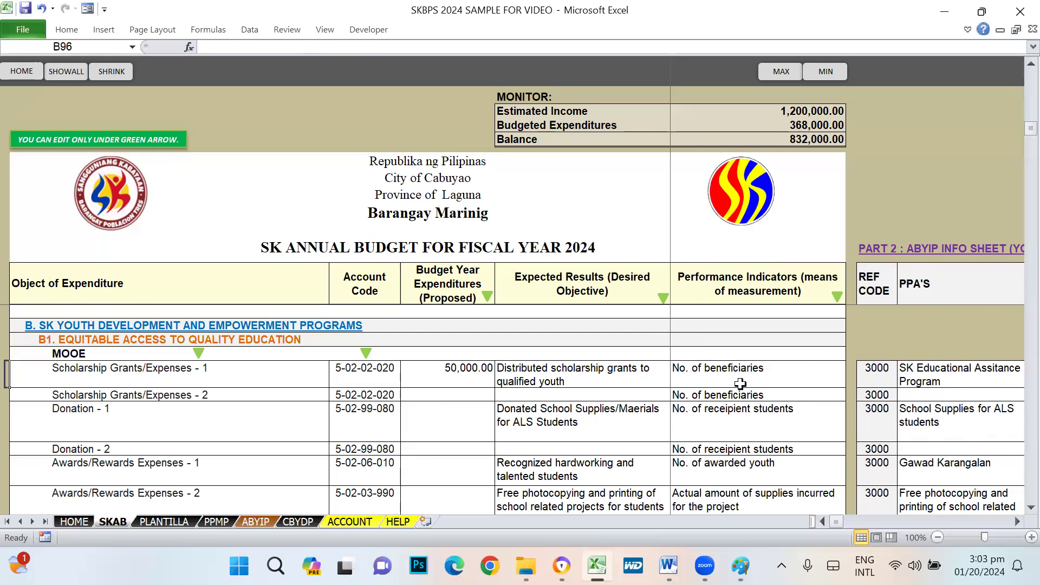
scroll(739, 383, up, 7)
click(813, 360)
click(985, 337)
scroll(936, 383, down, 10)
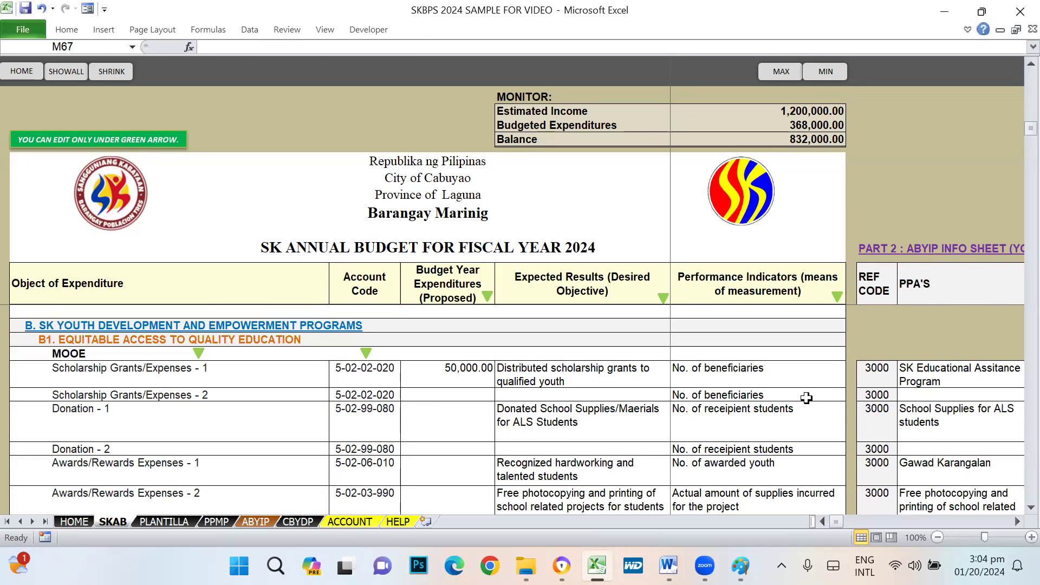
click(904, 368)
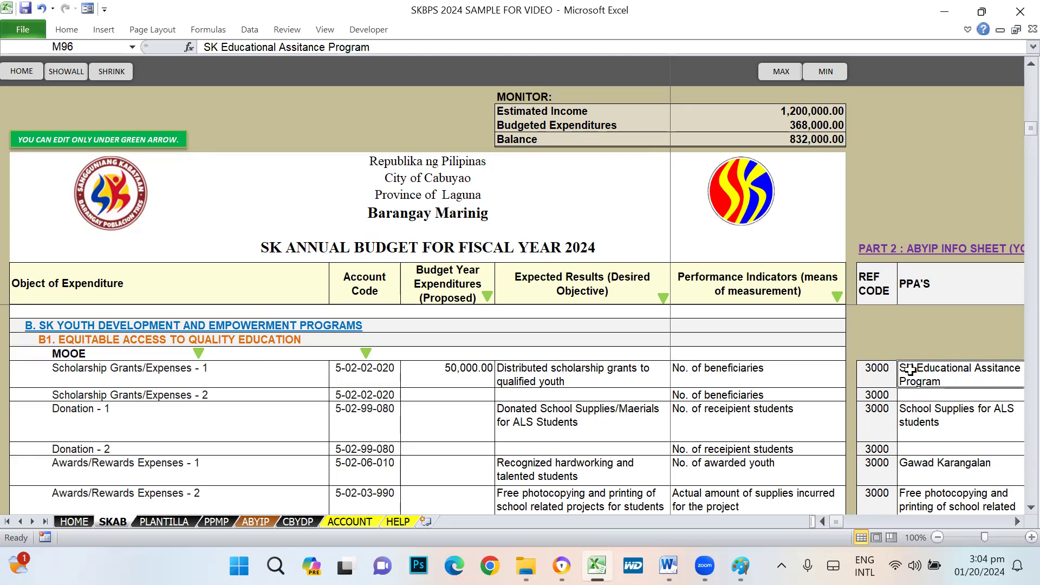
click(890, 253)
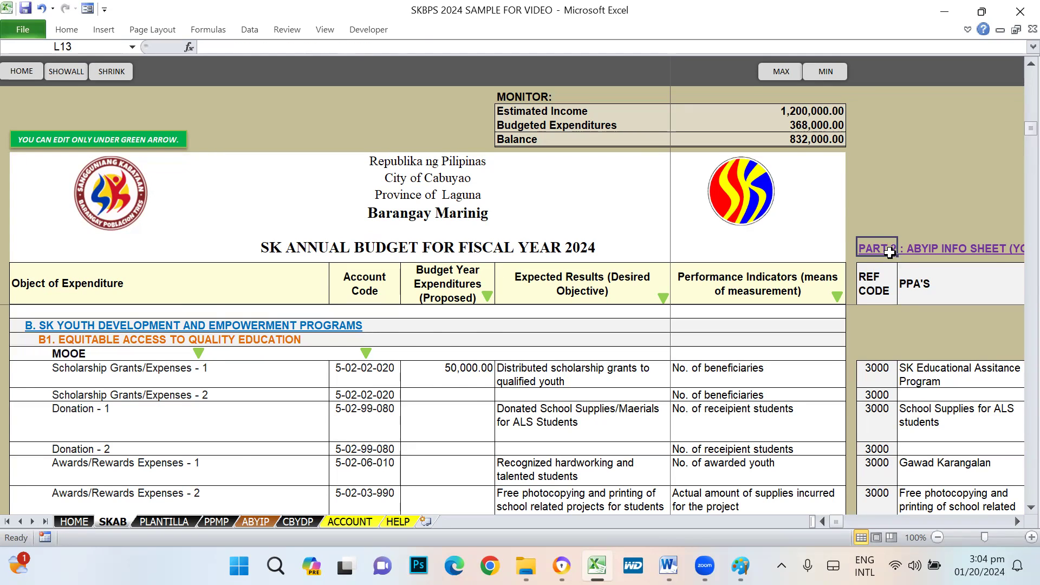
click(891, 252)
click(890, 252)
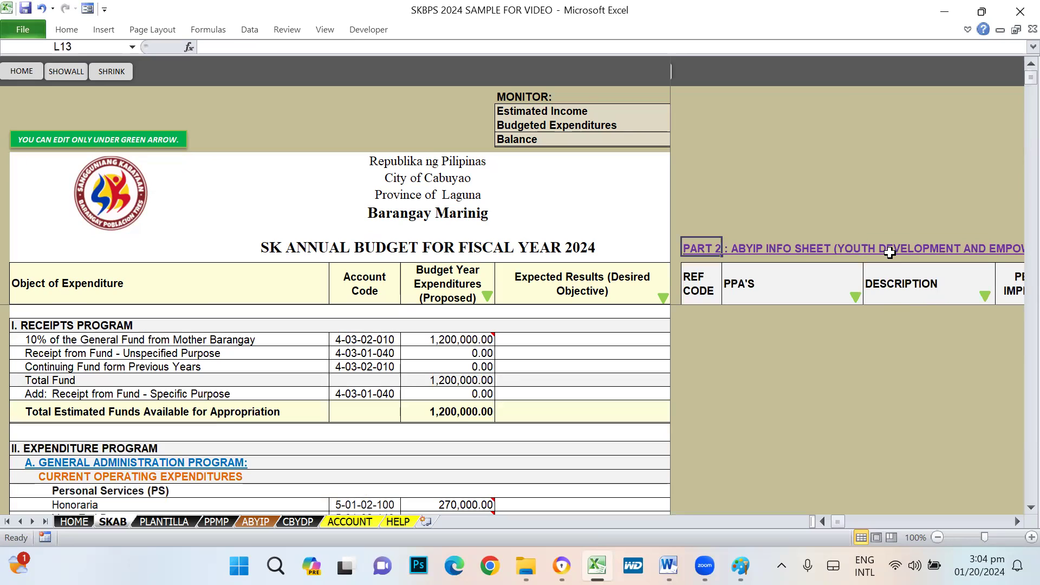
key(Right)
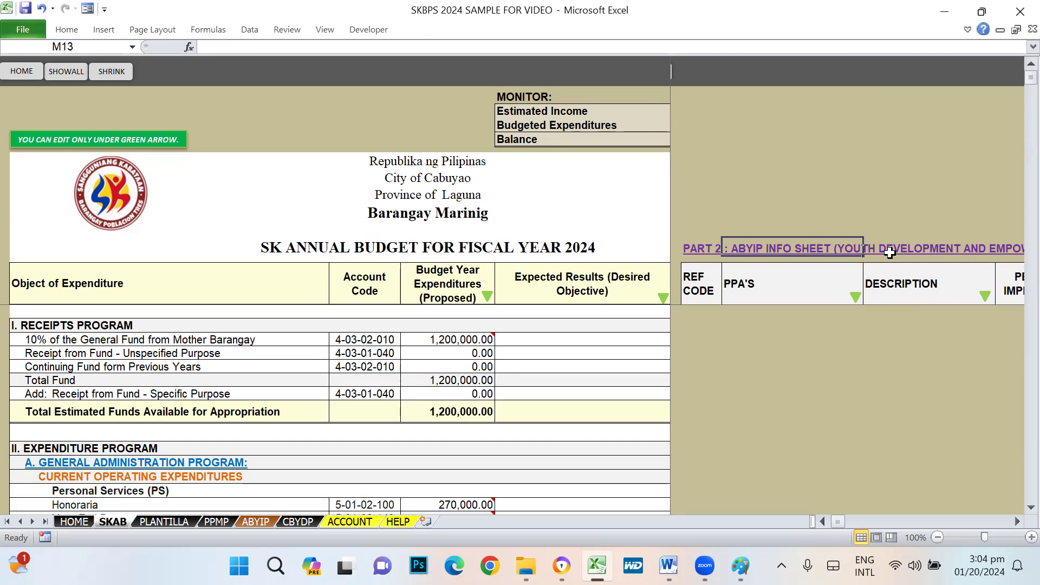
key(Right)
key(Right)
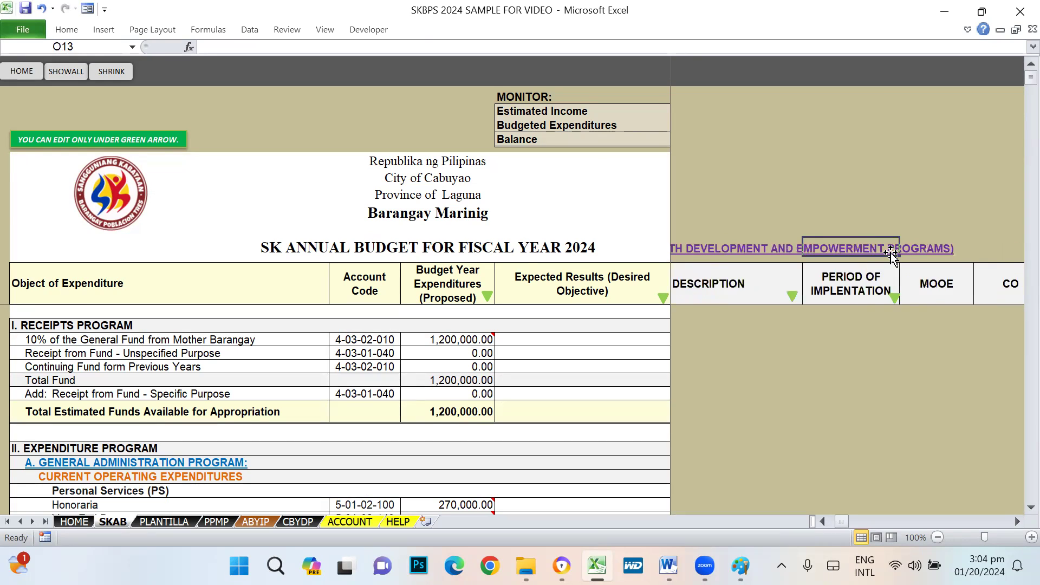
key(Right)
key(Right)
key(Right)
key(Right)
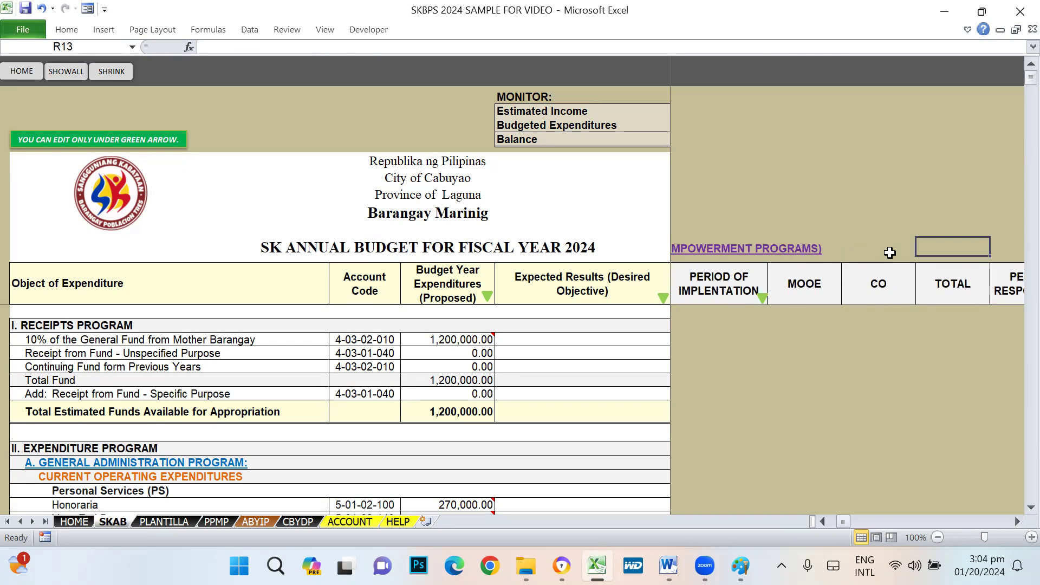
key(Right)
key(Right)
key(Left)
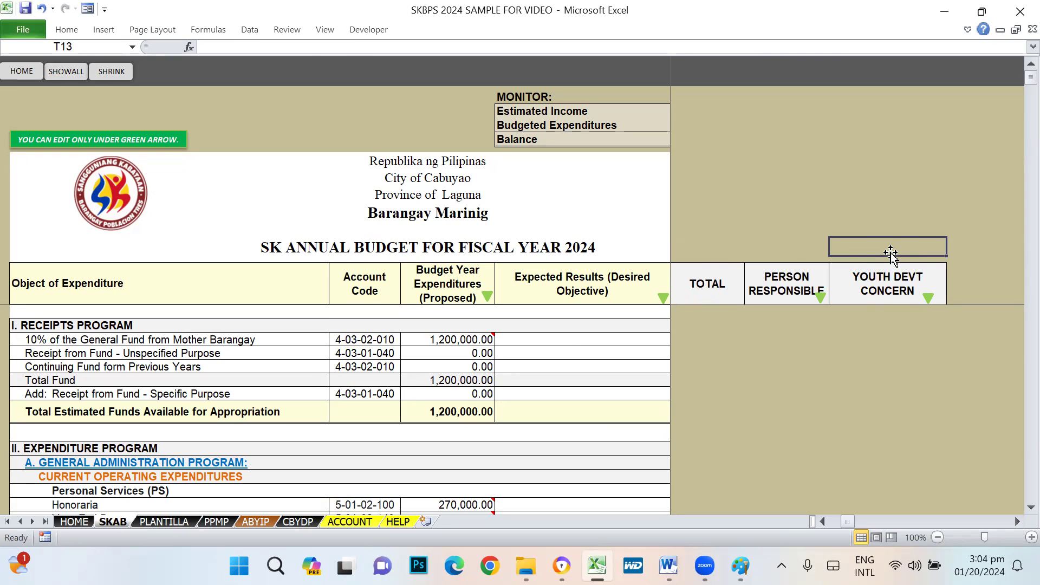
key(Down)
key(Up)
key(Down)
key(Down)
key(Left)
key(Left)
key(Left)
key(Left)
key(Left)
key(Left)
key(Left)
key(Left)
key(Left)
key(Left)
key(Down)
key(Down)
key(Down)
key(Down)
key(Down)
key(Down)
key(Down)
key(Down)
key(Down)
key(Down)
key(Down)
key(Down)
key(Down)
key(Down)
key(Down)
key(Down)
key(Down)
key(Down)
key(Down)
key(Down)
key(Down)
key(Up)
key(Up)
key(Up)
key(Up)
key(Up)
key(Up)
key(Up)
key(Up)
key(Up)
key(Right)
key(Right)
key(Right)
key(Right)
key(Down)
key(Down)
key(Down)
key(Down)
key(Down)
key(Down)
key(Down)
key(Down)
key(Down)
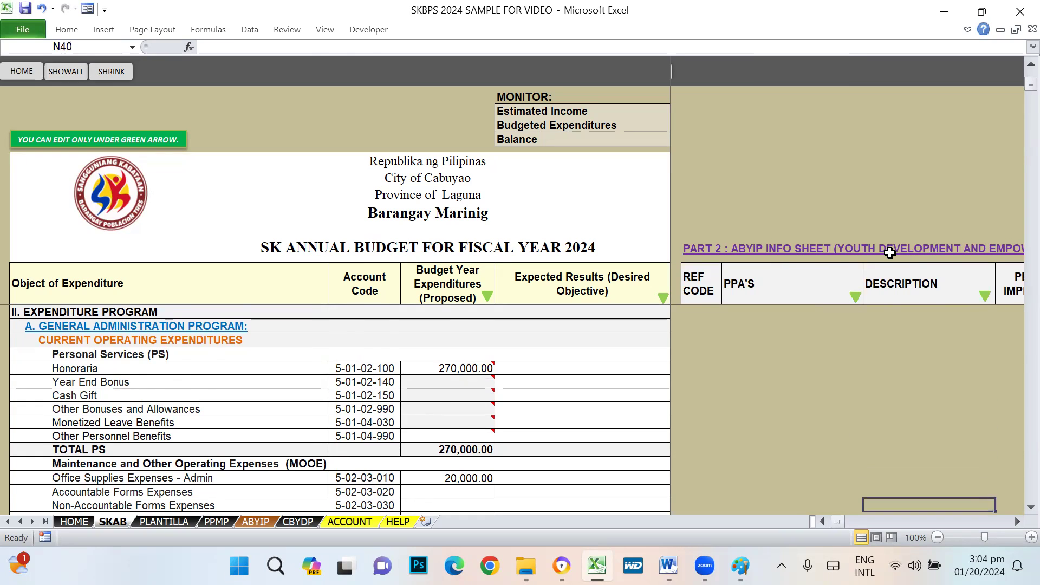
key(Down)
key(Down)
key(Down)
key(Down)
key(Down)
key(Down)
key(Down)
key(Down)
key(Down)
key(Down)
key(Down)
key(Down)
key(Down)
key(Down)
key(Down)
key(Down)
key(Down)
key(Down)
key(Down)
key(Down)
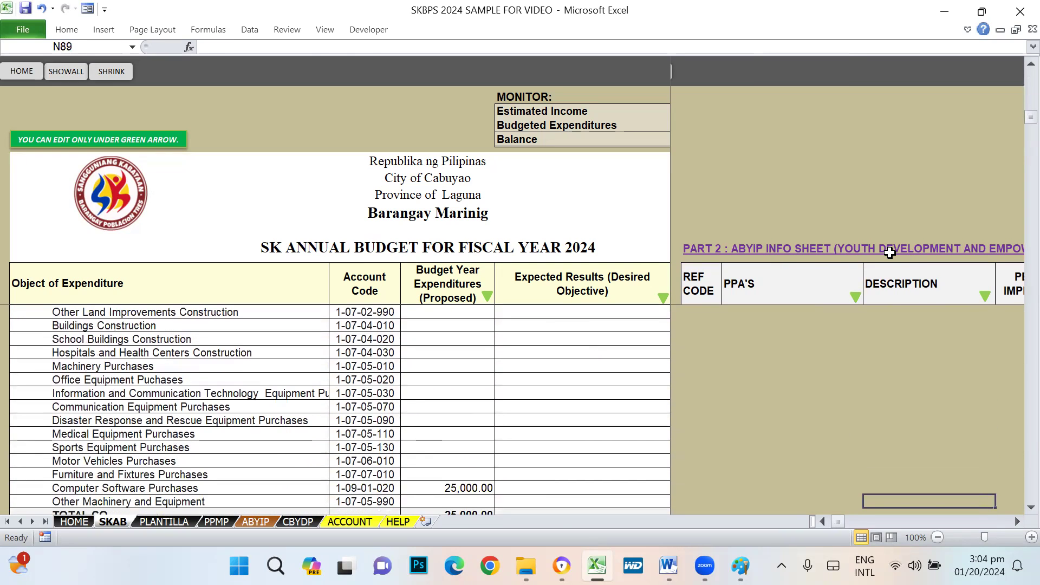
scroll(588, 273, down, 4)
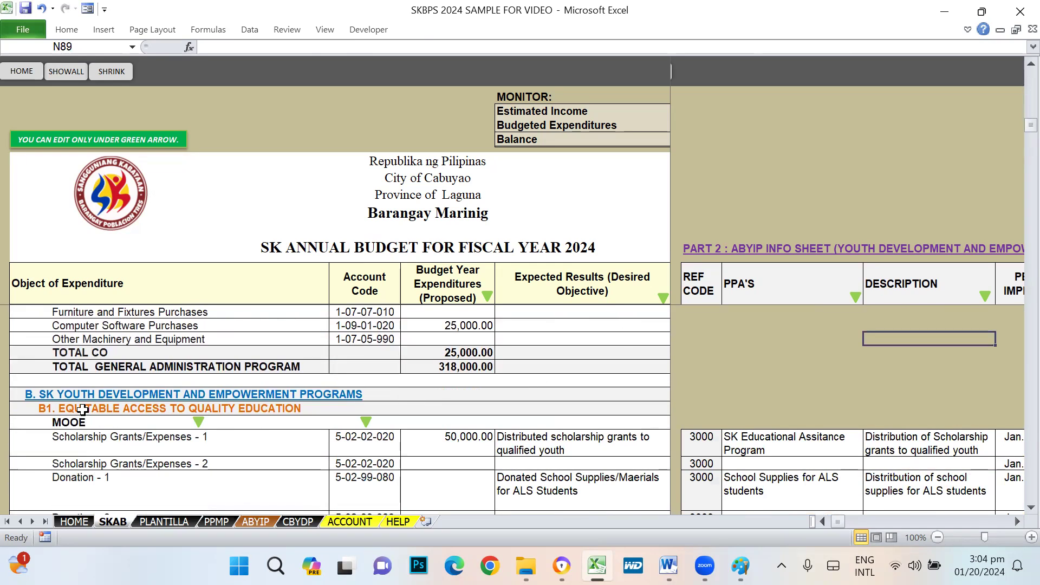
click(241, 409)
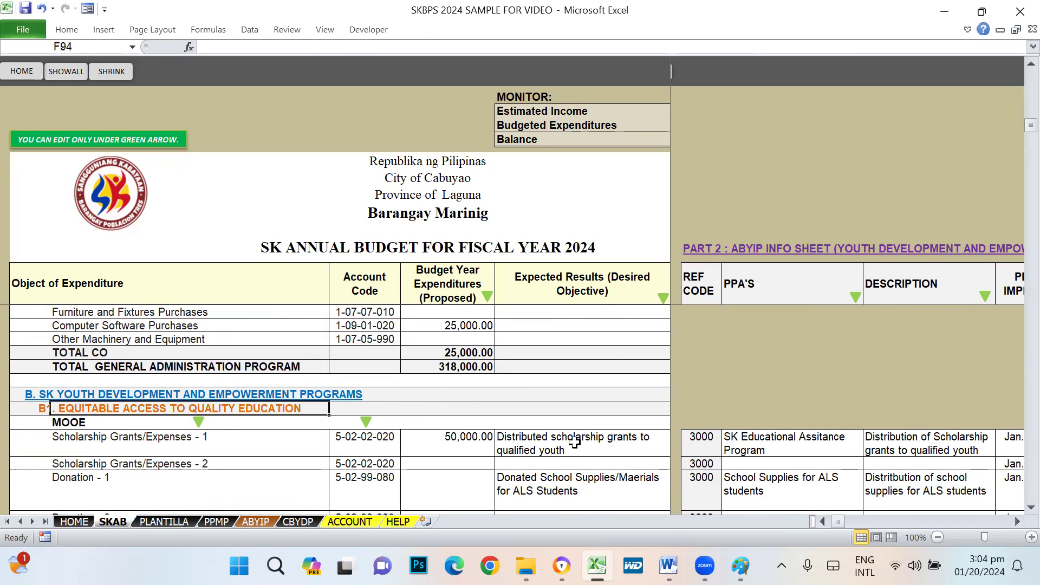
click(469, 445)
click(737, 282)
click(775, 447)
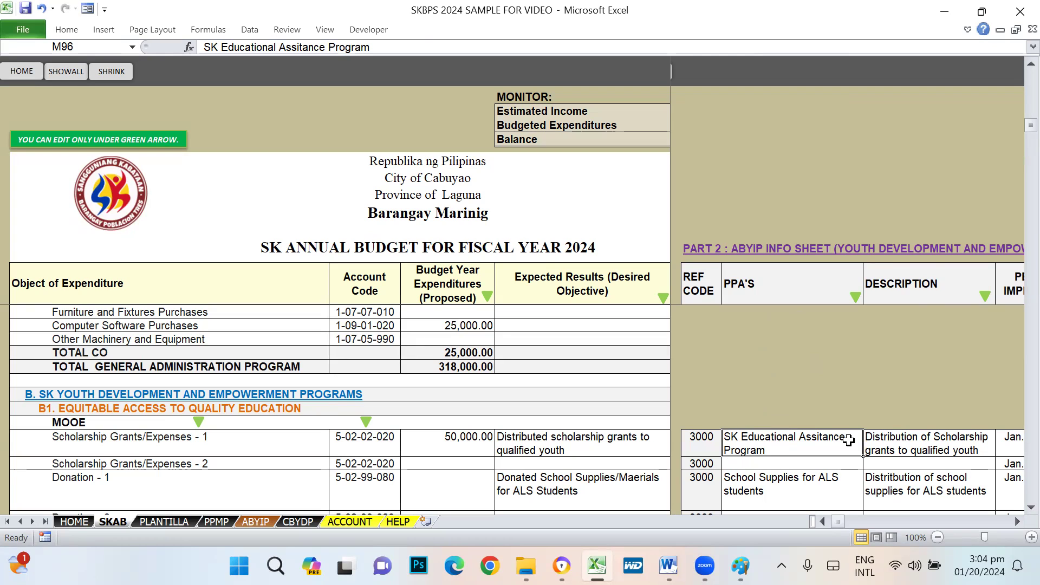
key(Tab)
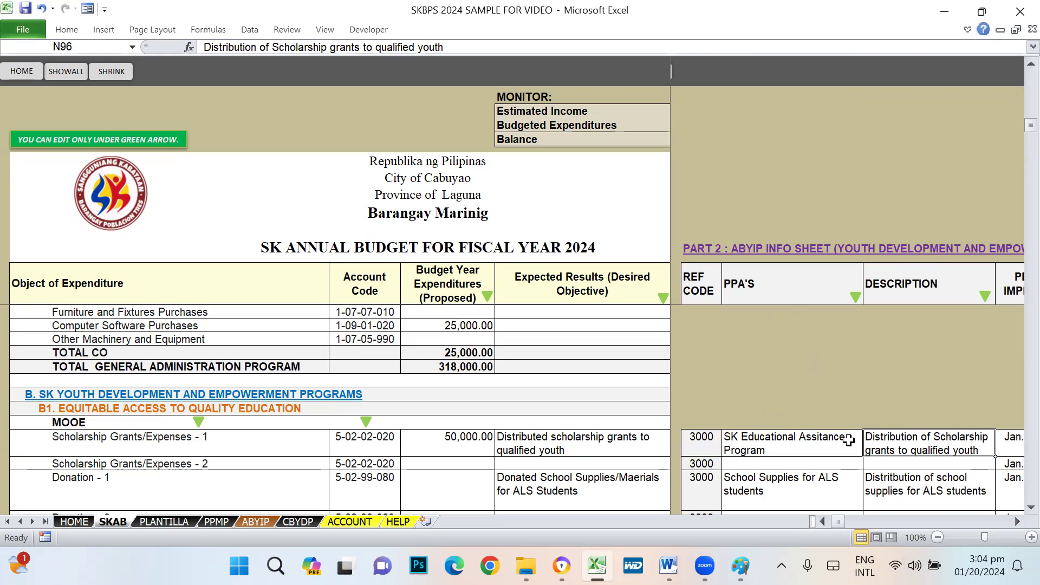
key(Tab)
key(shift+Tab)
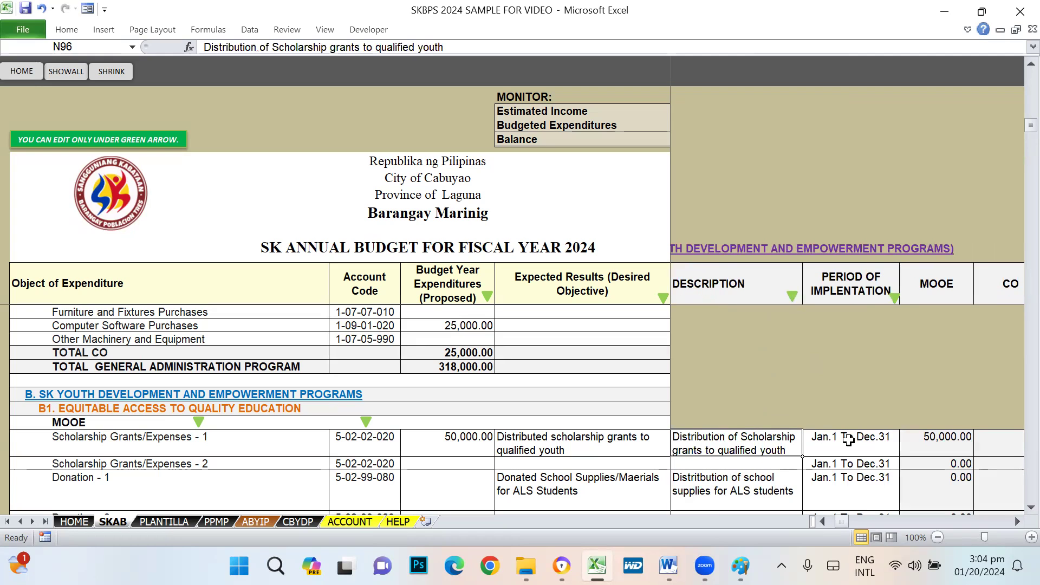
click(852, 437)
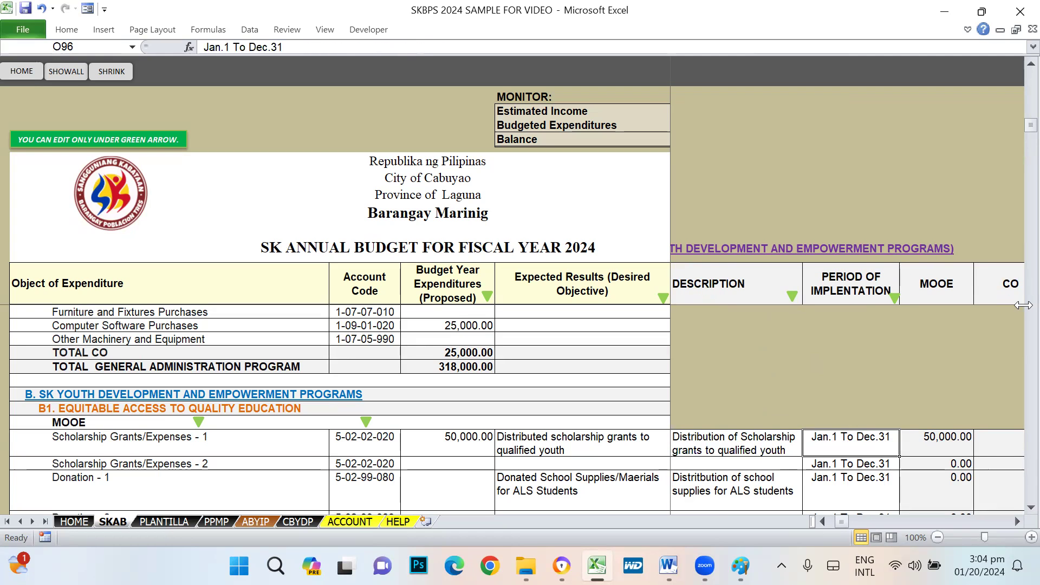
key(shift+Tab)
key(Tab)
key(Tab)
key(shift+Tab)
key(Tab)
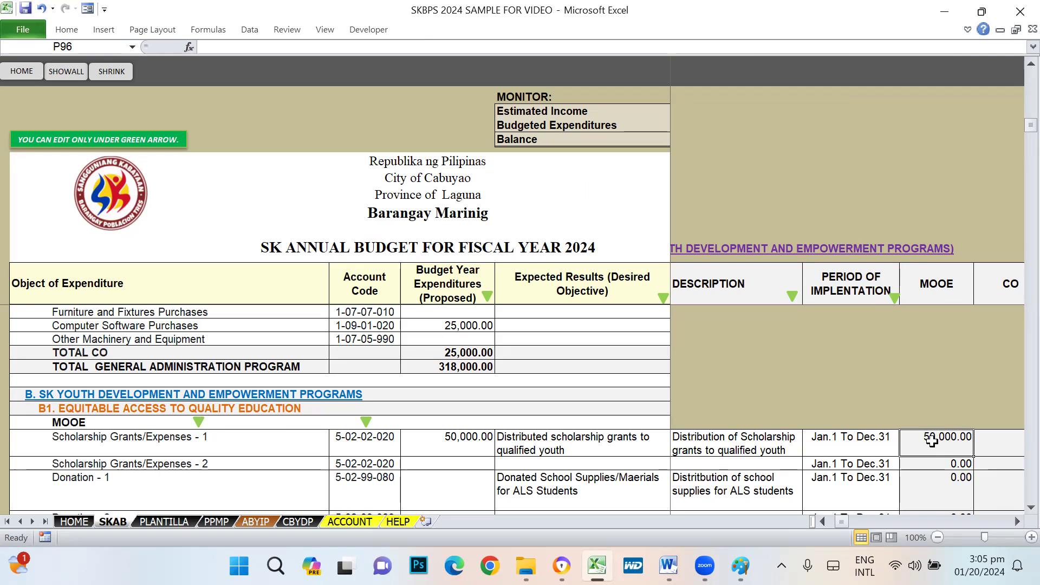
key(Tab)
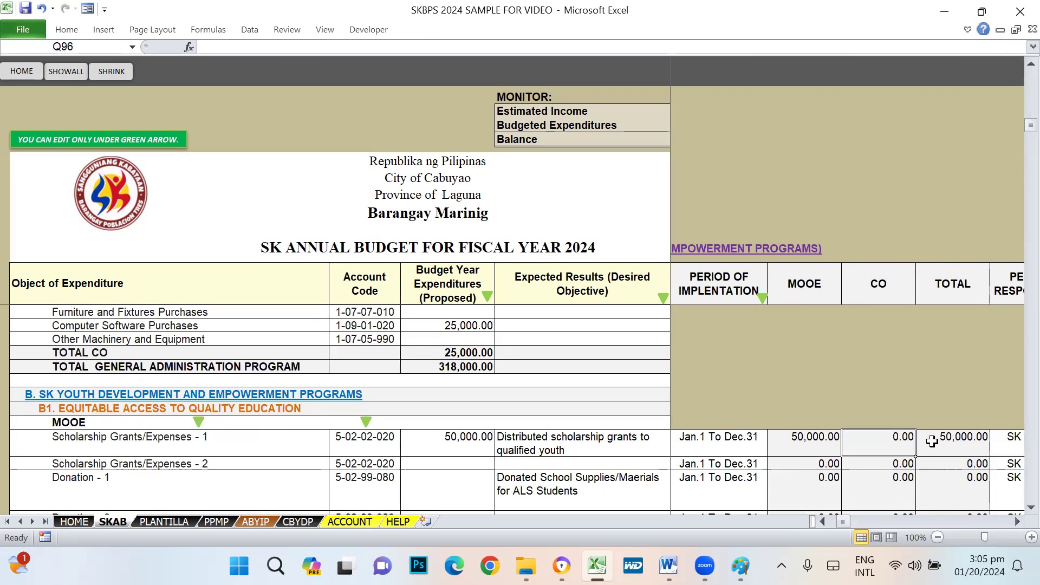
key(Left)
key(Tab)
key(Tab)
key(Tab)
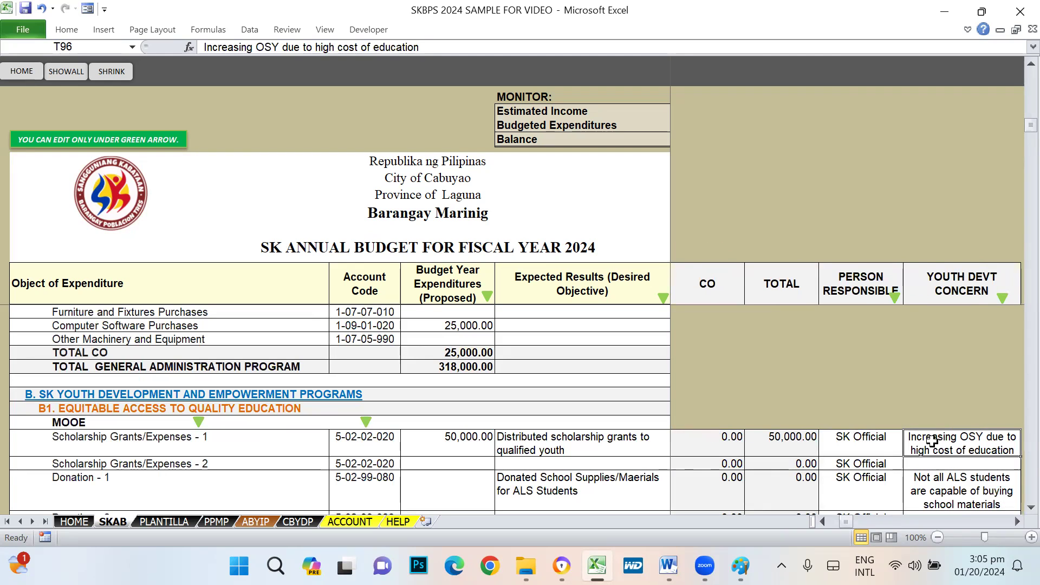
key(Left)
key(Left)
key(Left)
key(Right)
key(Right)
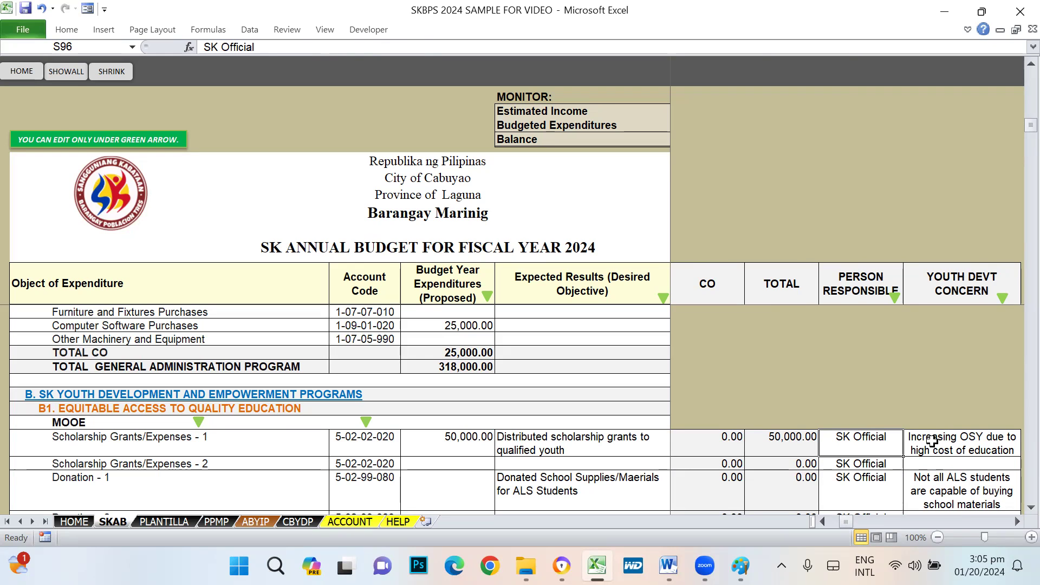
click(932, 440)
key(Right)
key(Right)
key(Left)
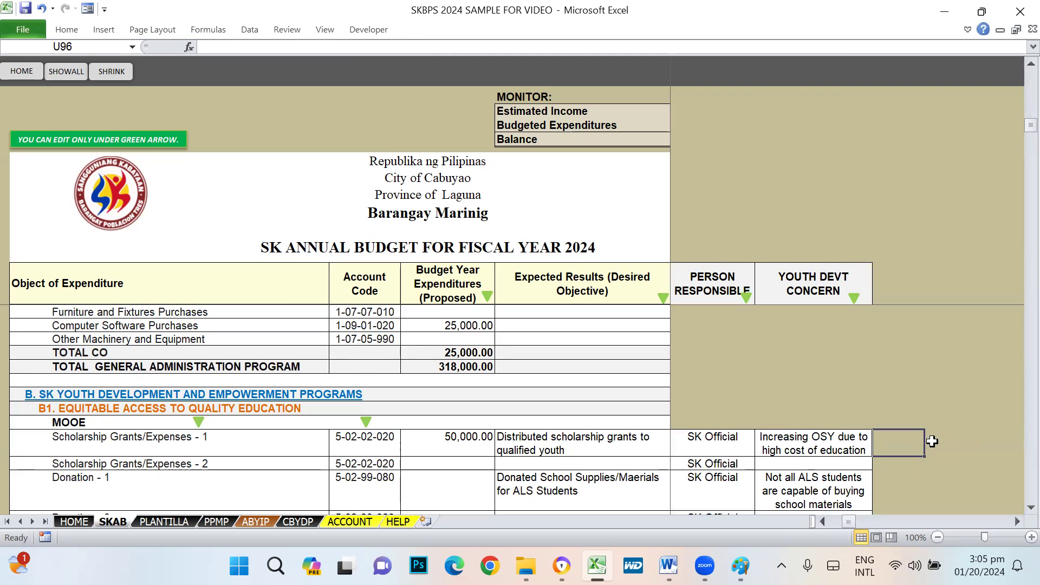
key(Left)
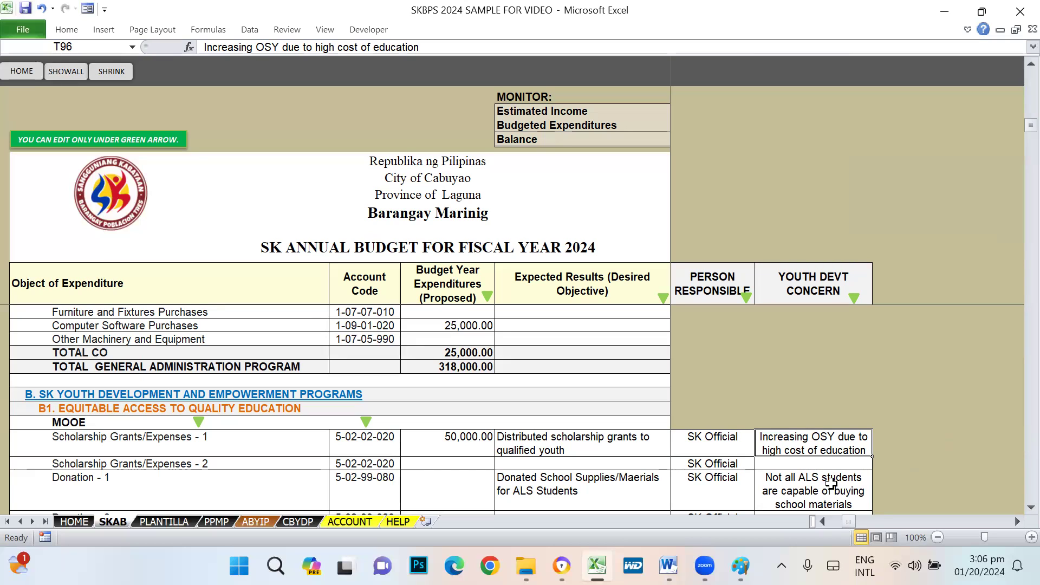
click(725, 445)
click(799, 443)
key(Left)
key(Left)
key(Left)
key(Left)
key(Left)
key(Left)
key(Left)
key(Left)
key(Left)
key(Left)
key(Left)
key(Left)
key(Left)
key(Left)
key(Left)
key(Left)
key(Left)
key(Left)
key(Left)
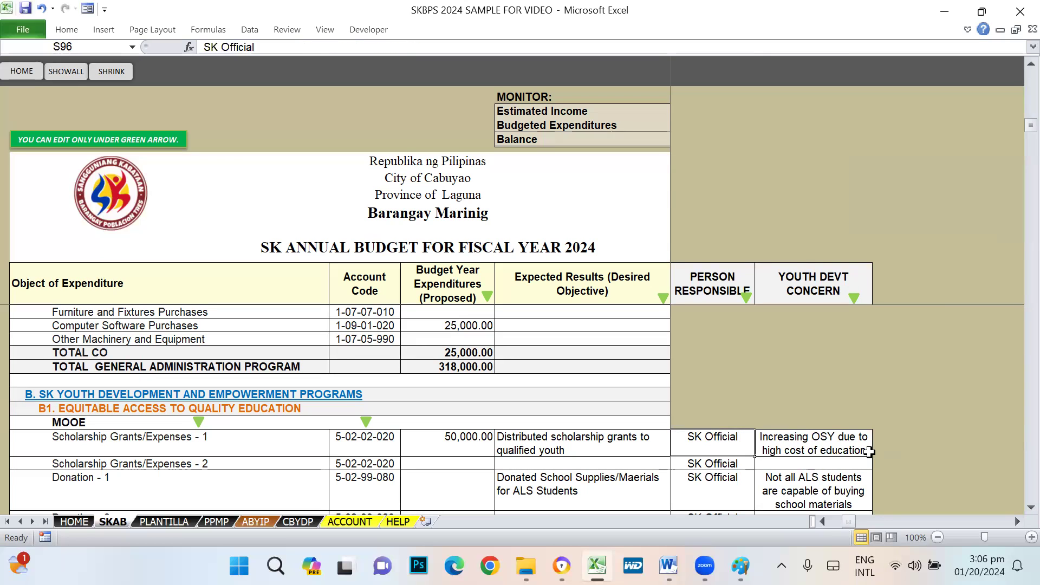
key(Right)
key(Right)
key(Right)
key(Right)
key(Right)
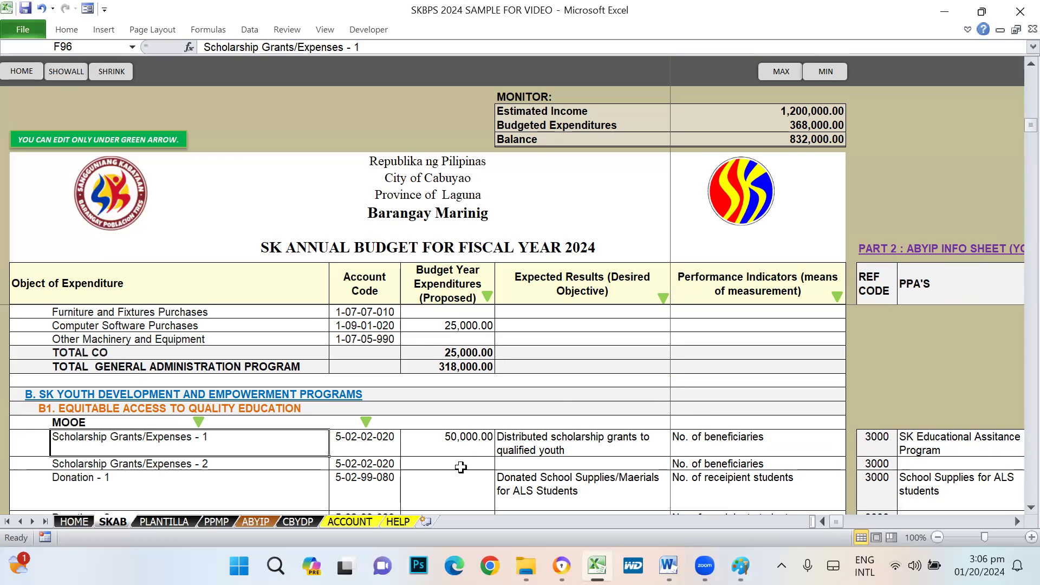
- Check the empty Scholarship Grants/Expenses - 2 cell, the ALS school supplies entry and Donation cells
click(461, 459)
scroll(487, 460, down, 1)
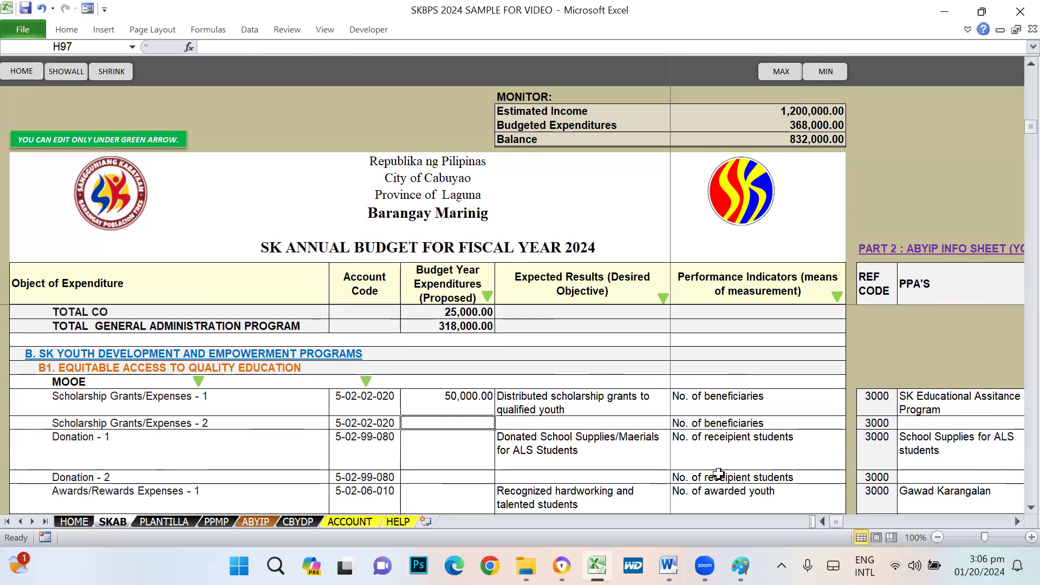
click(937, 430)
click(937, 423)
click(478, 425)
click(530, 425)
click(469, 421)
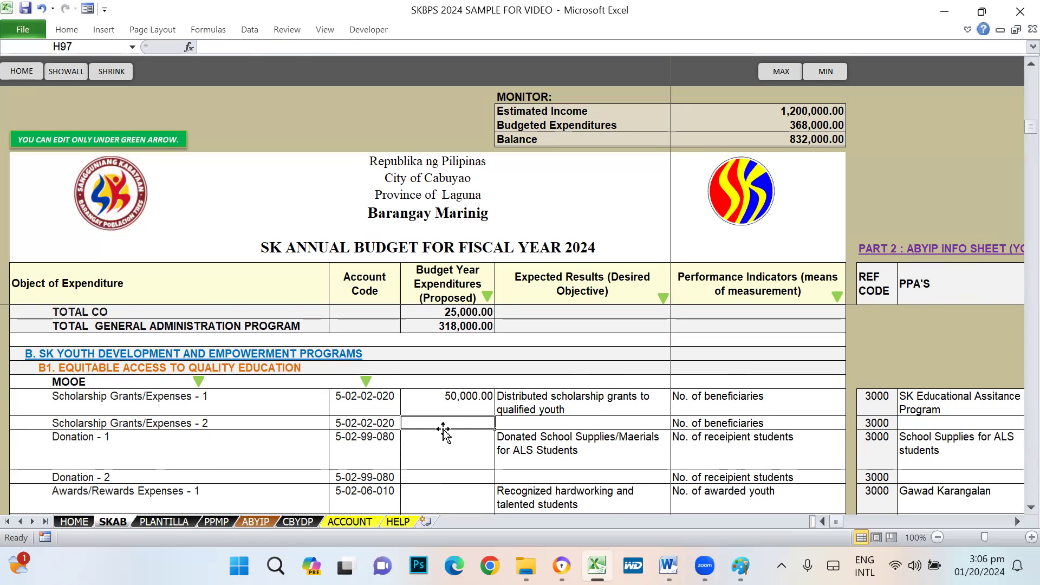
scroll(375, 430, down, 1)
click(442, 411)
click(443, 436)
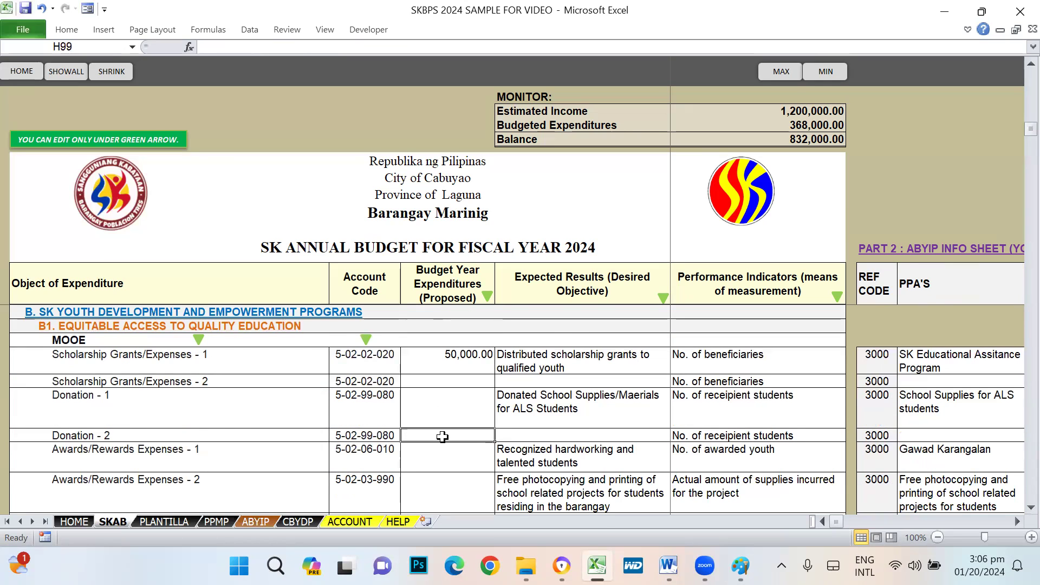
click(442, 394)
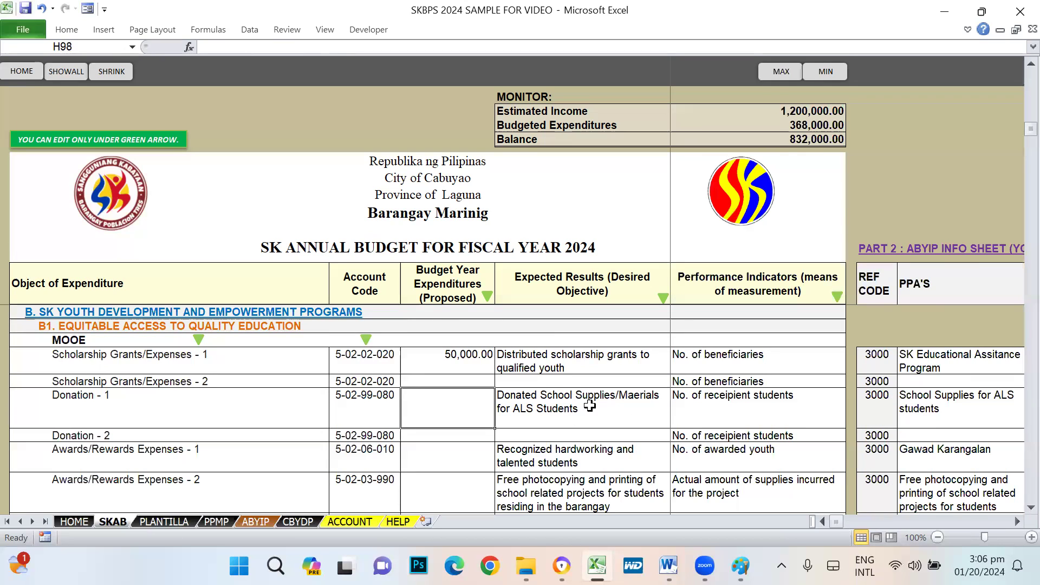
- Correct the Donation - 1 expected result from 'Maerials' to 'Materials'
click(611, 398)
double_click(637, 410)
click(633, 394)
text(t)
key(Return)
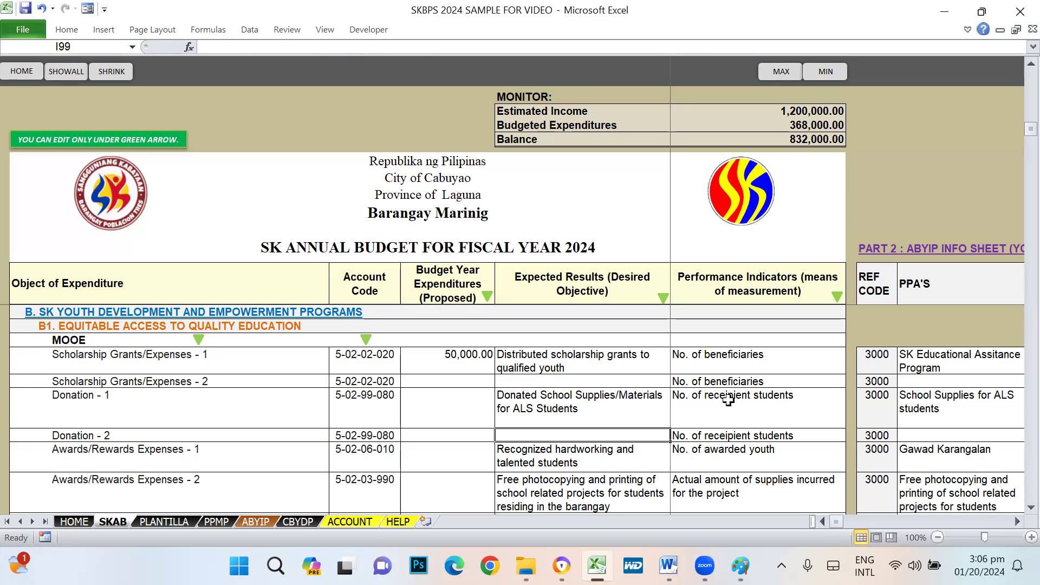
- Budget 10,000 for Donation - 1 and check its ABYIP reference code
click(454, 413)
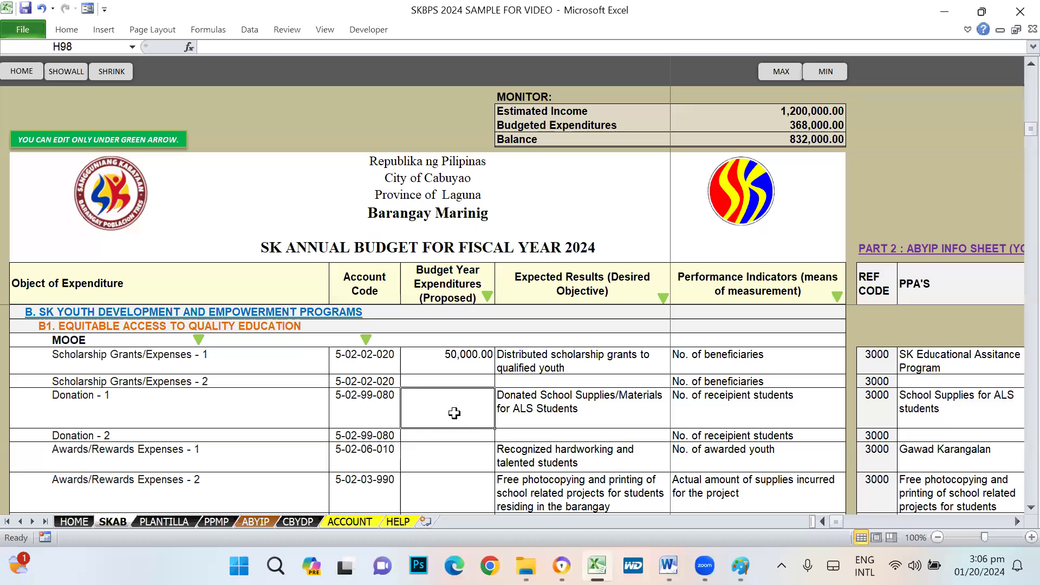
text(10000)
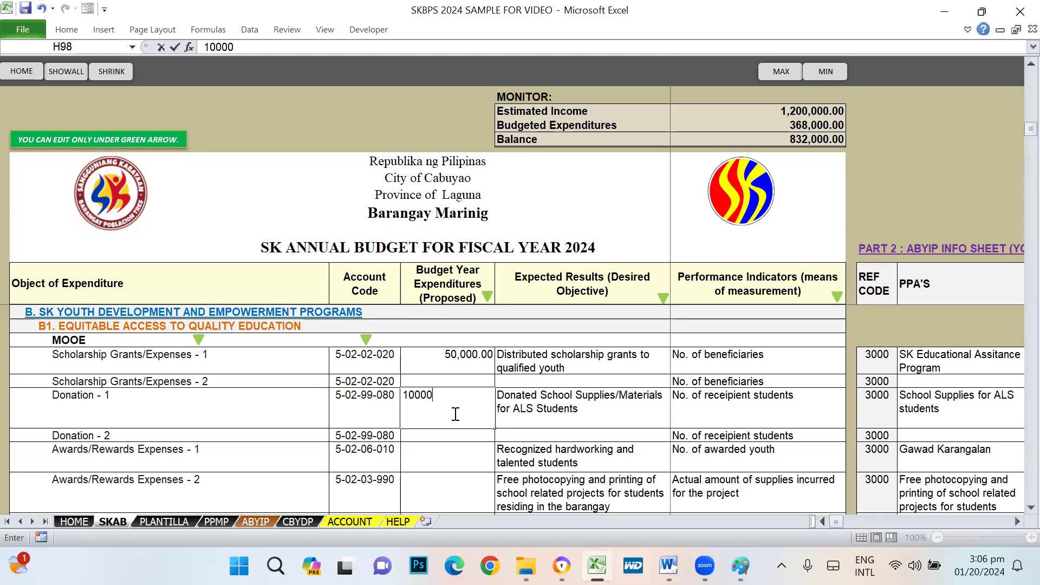
key(Return)
key(Up)
key(Right)
key(Right)
key(Right)
key(Right)
key(Right)
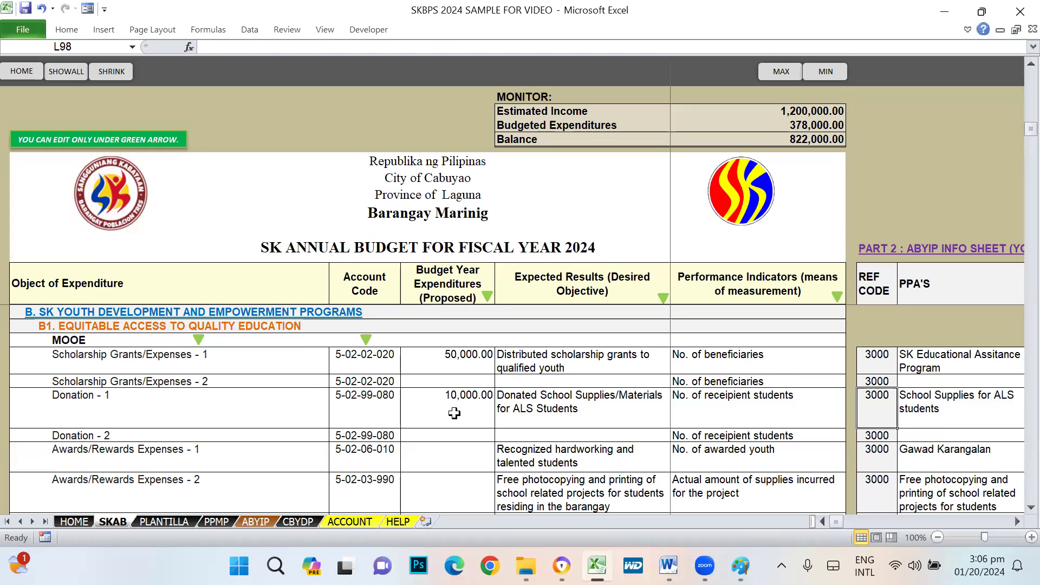
key(Left)
- Fix 'Distritbution' to 'Distribution' in the Donation - 1 ABYIP description
key(Right)
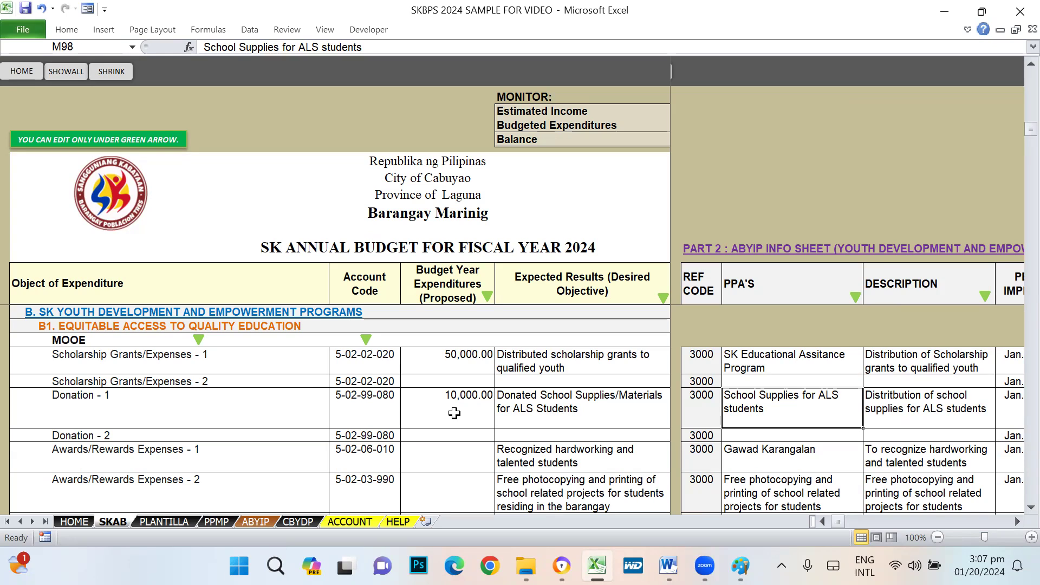
key(Right)
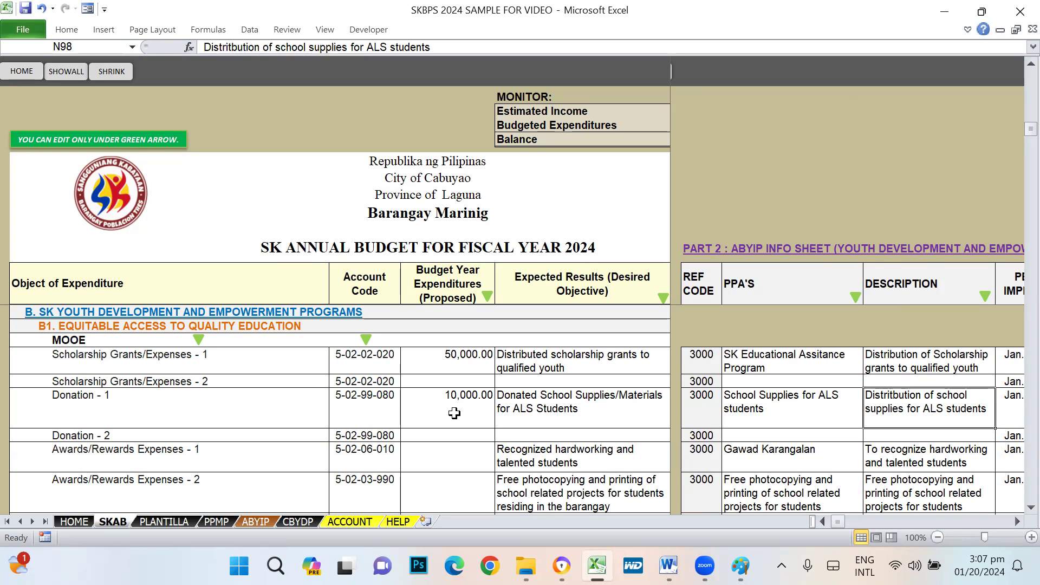
key(Right)
key(Left)
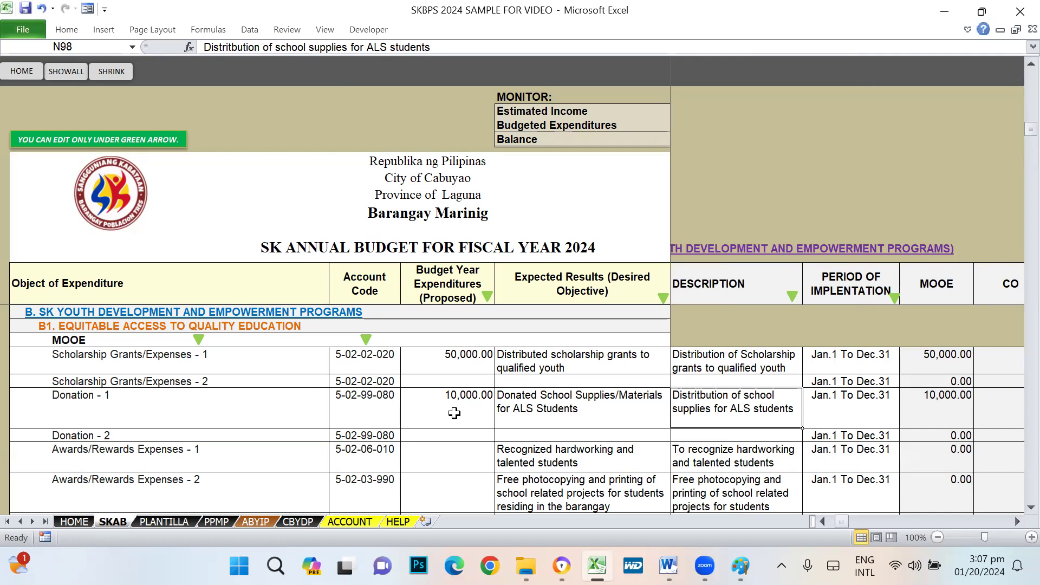
key(F2)
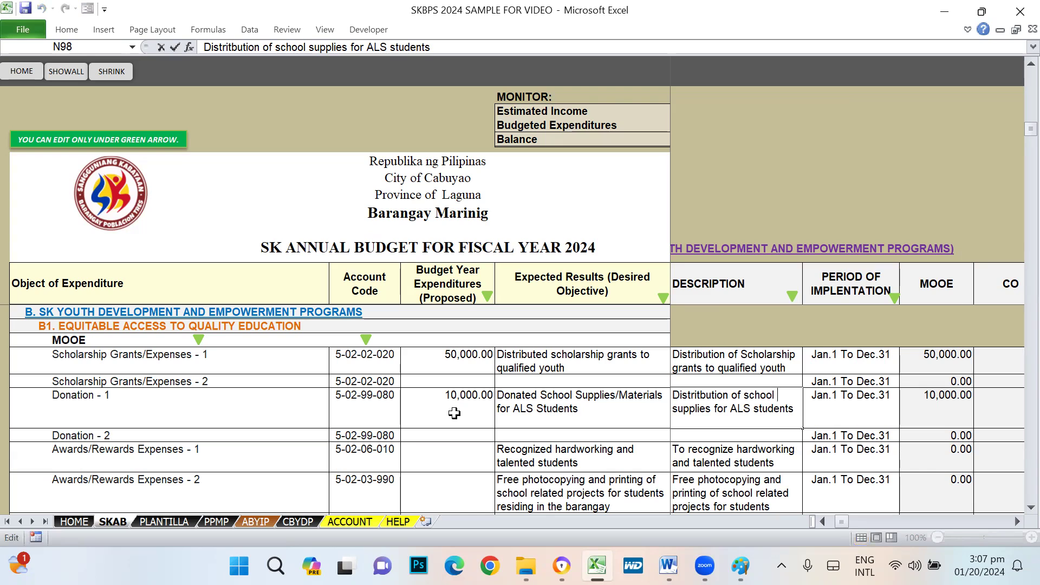
key(BackSpace)
key(Return)
- Review Donation - 1's implementation period, person responsible and youth development concern
key(Up)
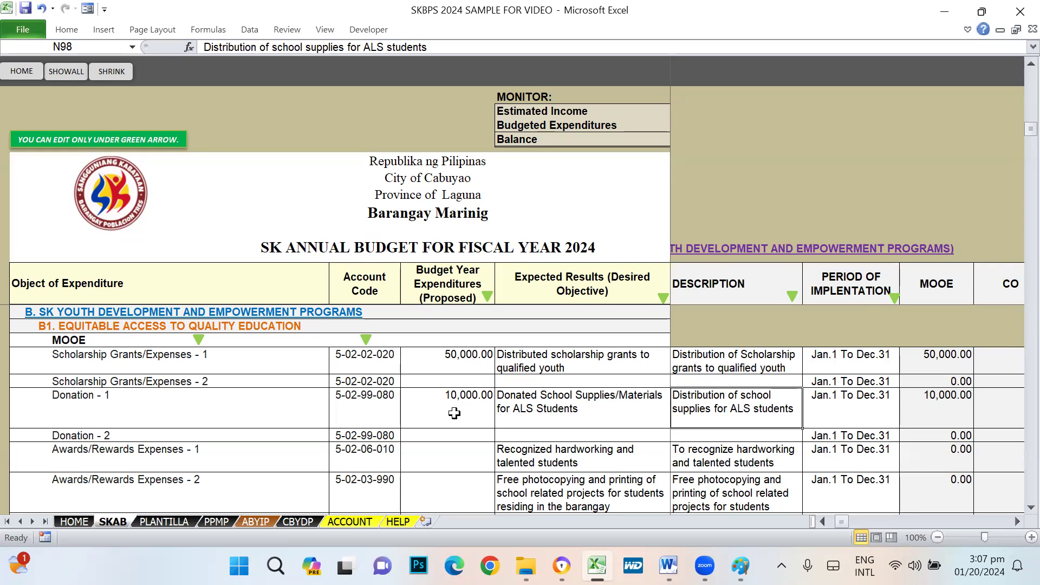
key(Right)
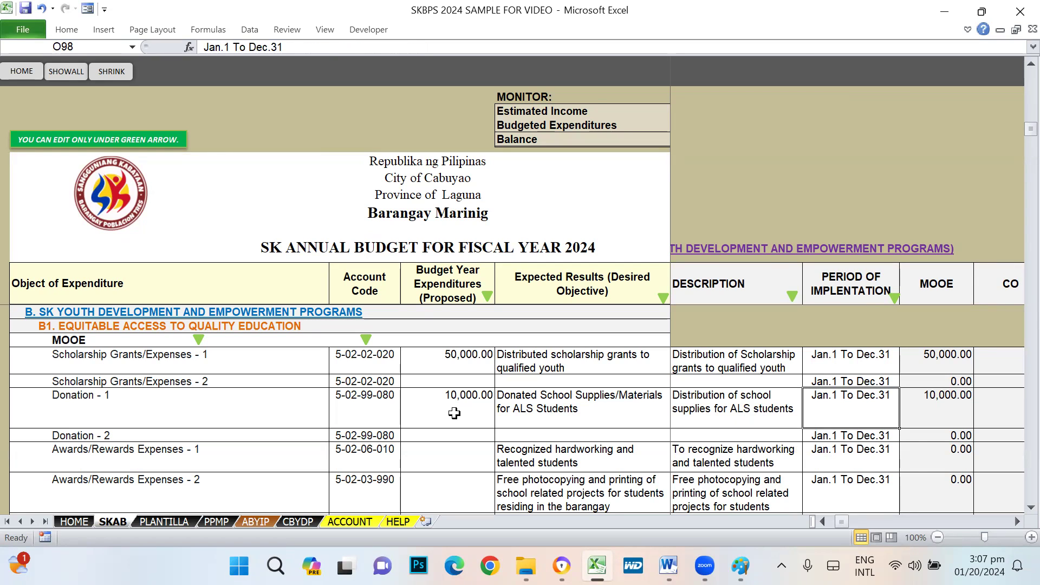
key(Right)
key(Right)
key(Right)
key(Right)
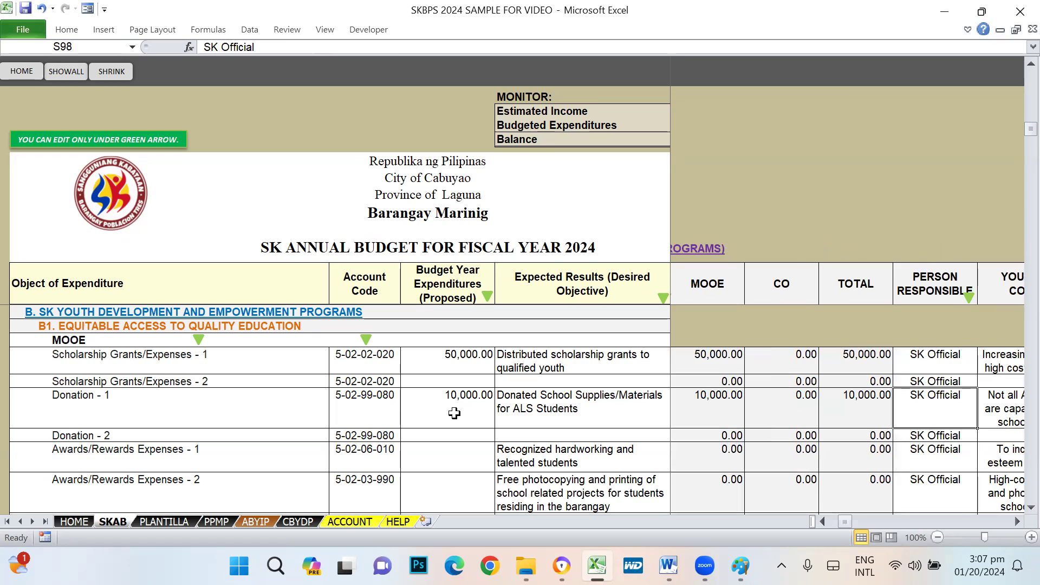
key(Right)
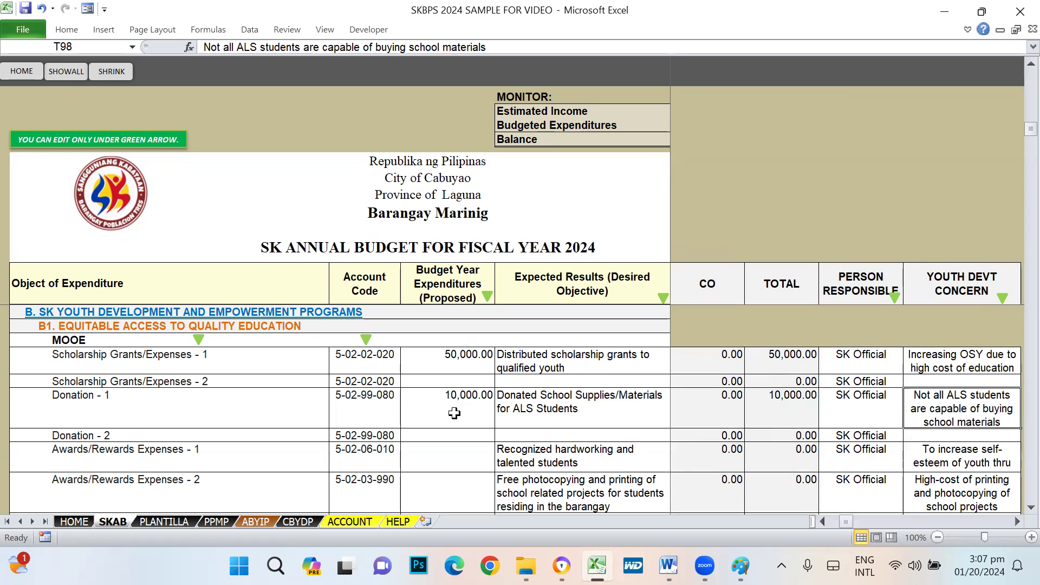
key(Left)
key(Left)
key(Left)
key(Left)
key(Left)
key(Left)
key(Left)
key(Left)
key(Left)
key(Left)
key(Left)
key(Left)
key(Left)
key(Left)
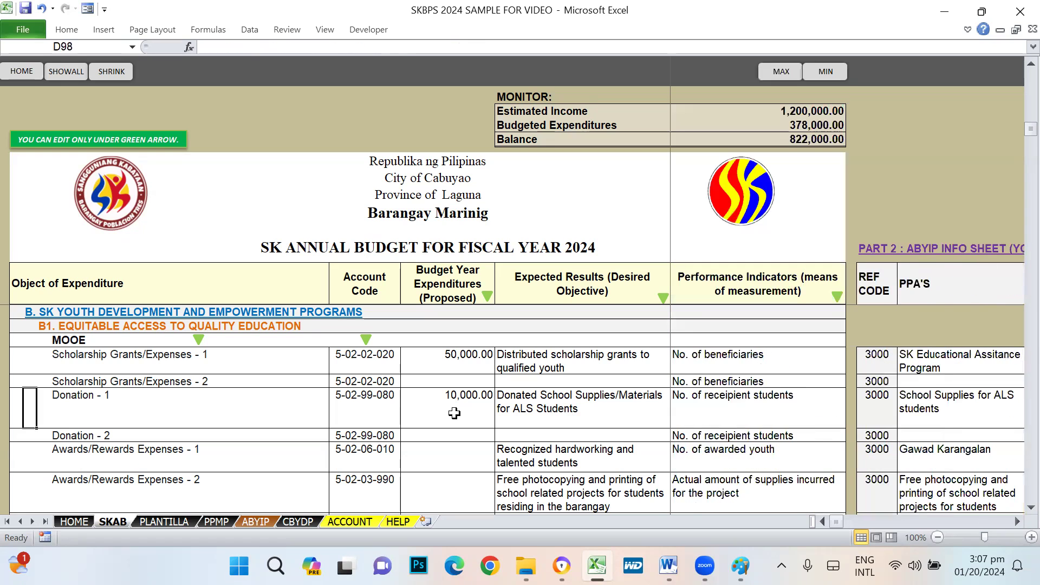
key(Right)
key(Right)
key(Right)
key(Left)
key(Down)
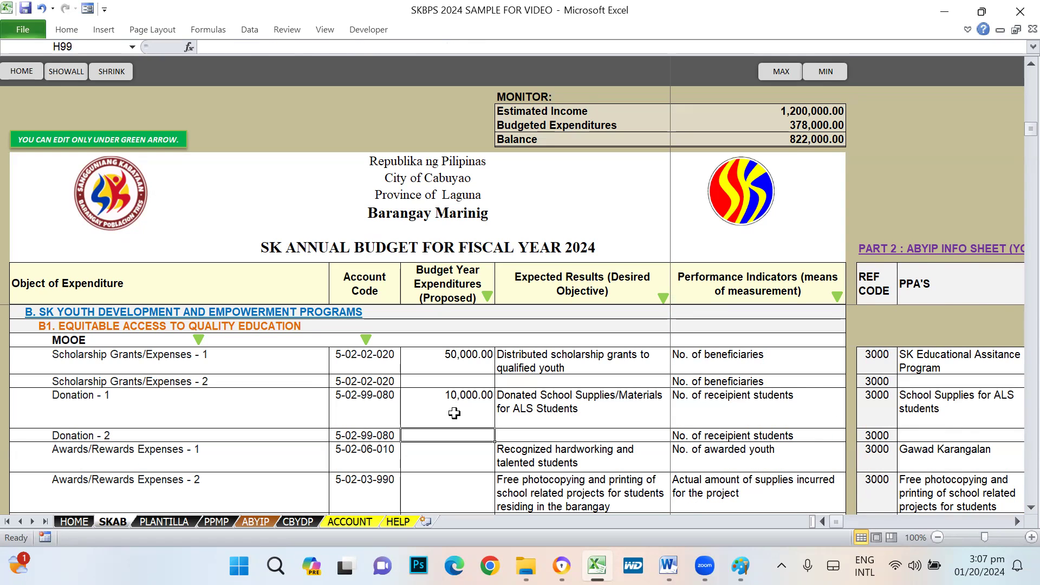
key(Down)
key(Down)
key(Down)
key(Down)
key(Up)
key(Up)
key(Up)
key(Up)
key(Down)
key(Down)
key(Up)
key(Up)
key(Down)
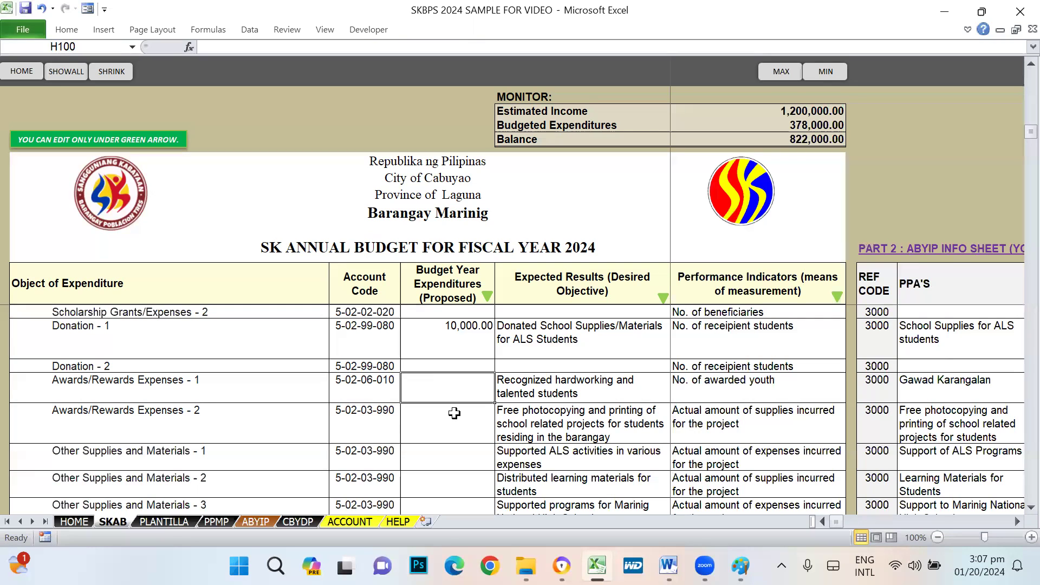
click(454, 414)
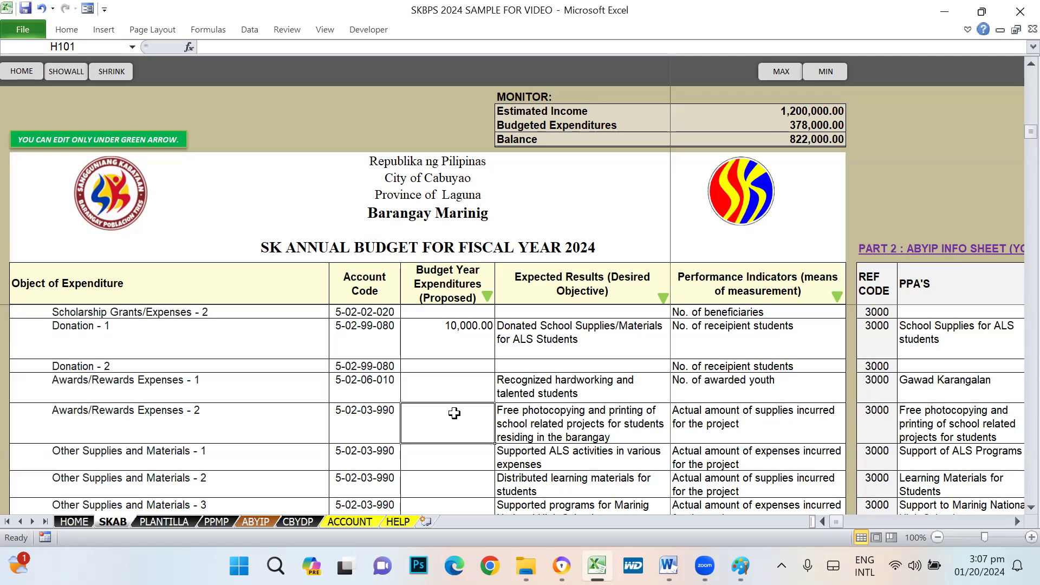
key(Tab)
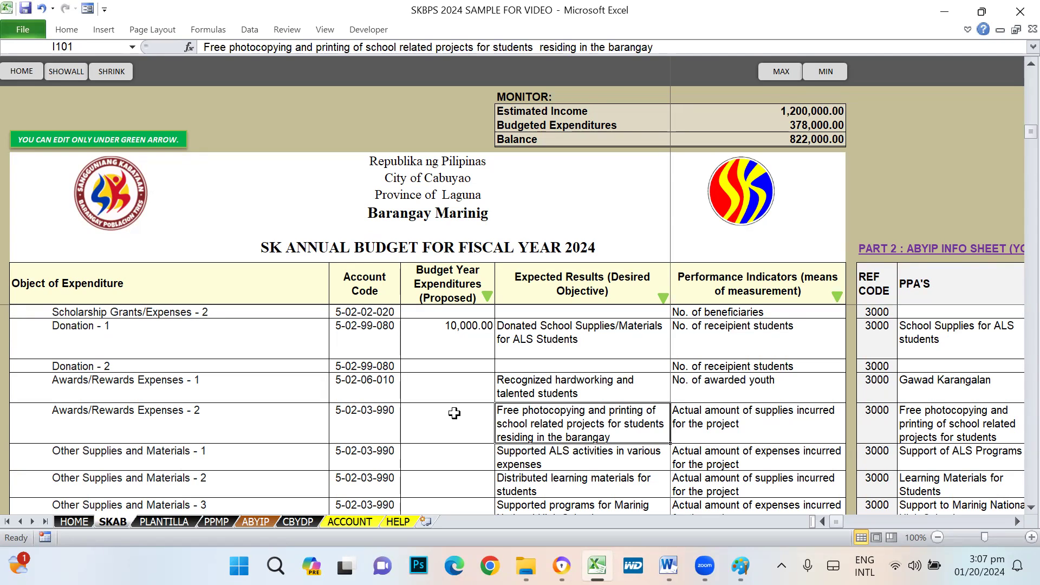
key(Up)
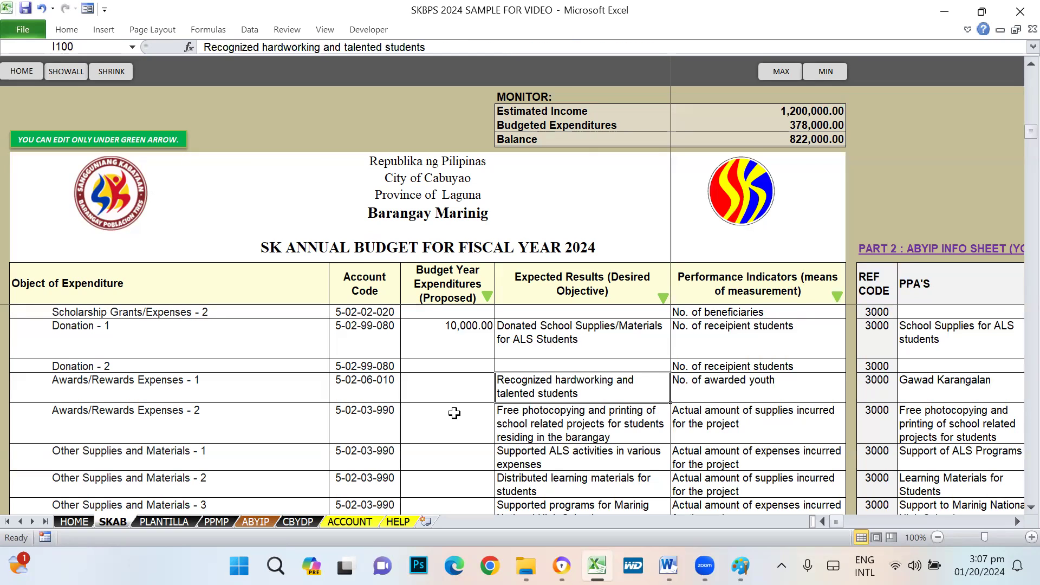
key(Down)
key(Down)
key(Down)
key(Down)
key(Up)
key(Up)
key(Up)
key(Up)
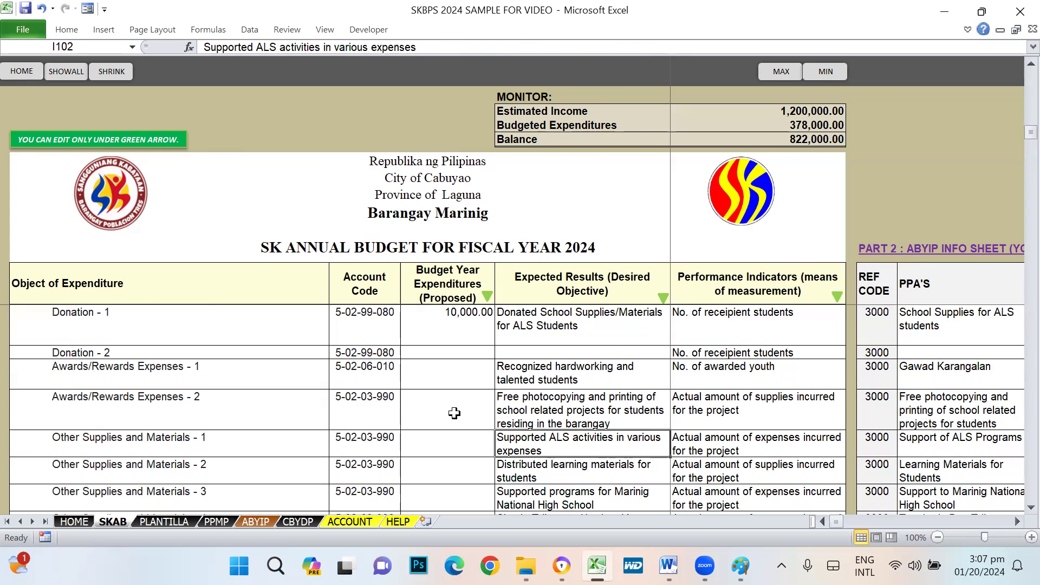
key(Down)
key(Down)
key(Down)
key(Right)
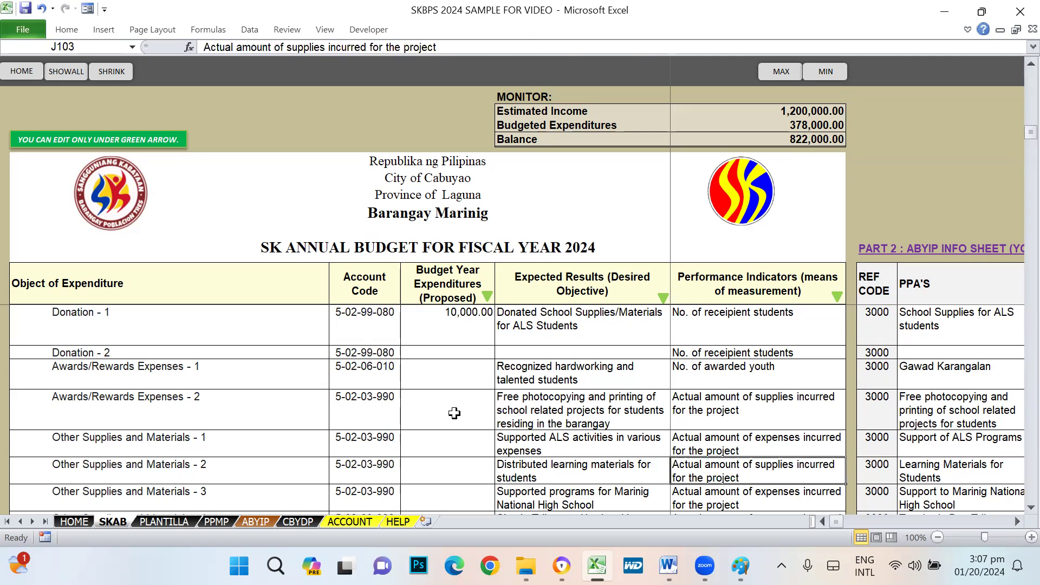
key(Up)
key(Up)
key(Up)
key(Down)
key(Left)
key(Up)
key(Down)
key(Delete)
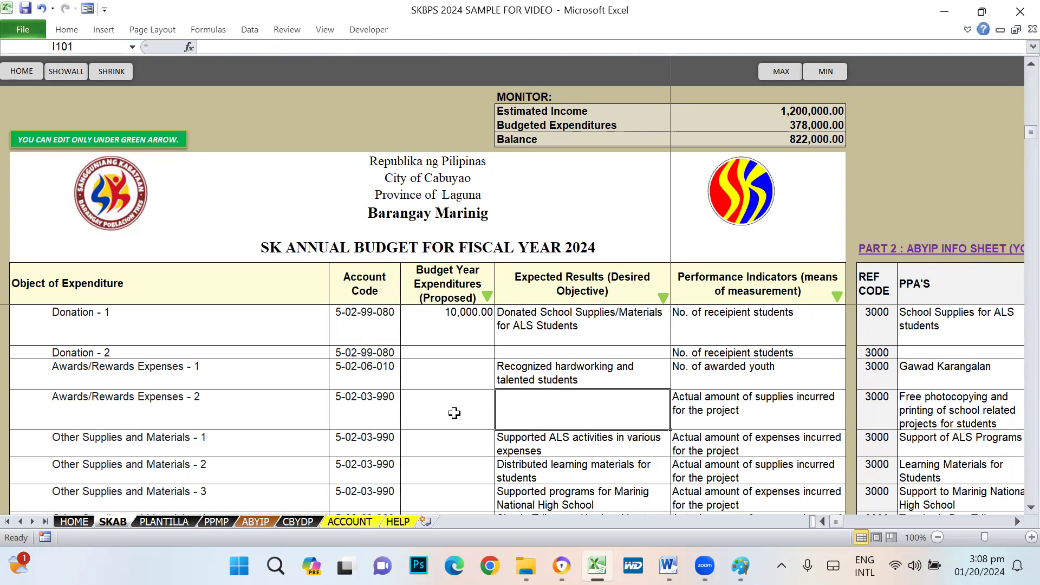
key(ctrl+z)
key(Left)
key(Left)
key(Right)
key(Right)
key(Right)
key(Left)
key(Left)
key(Right)
key(Left)
- Check the empty Donation - 2 and Awards/Rewards amounts, then return to the sheet top
scroll(454, 413, up, 2)
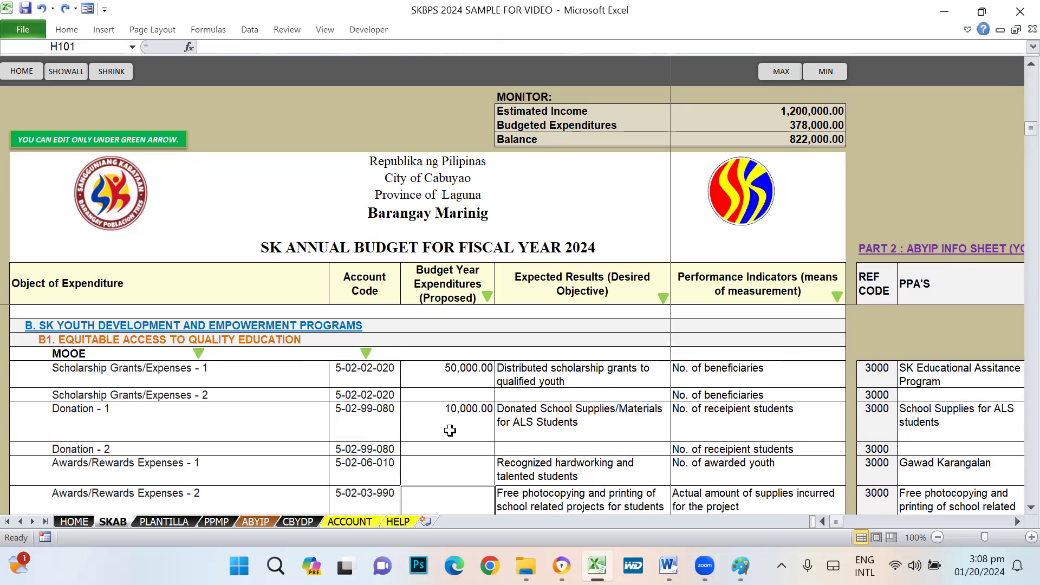
scroll(505, 415, down, 3)
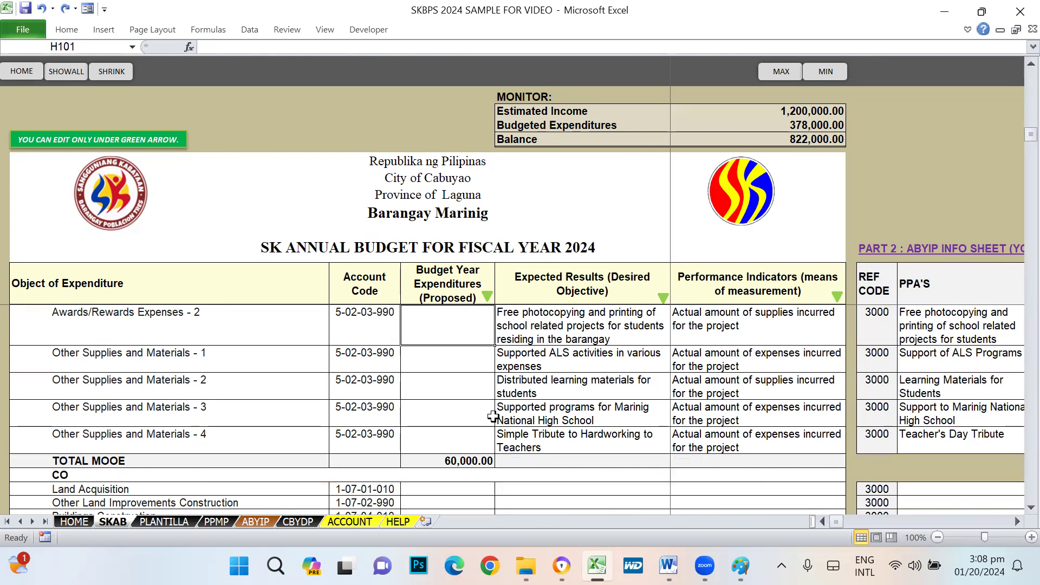
scroll(267, 401, up, 1)
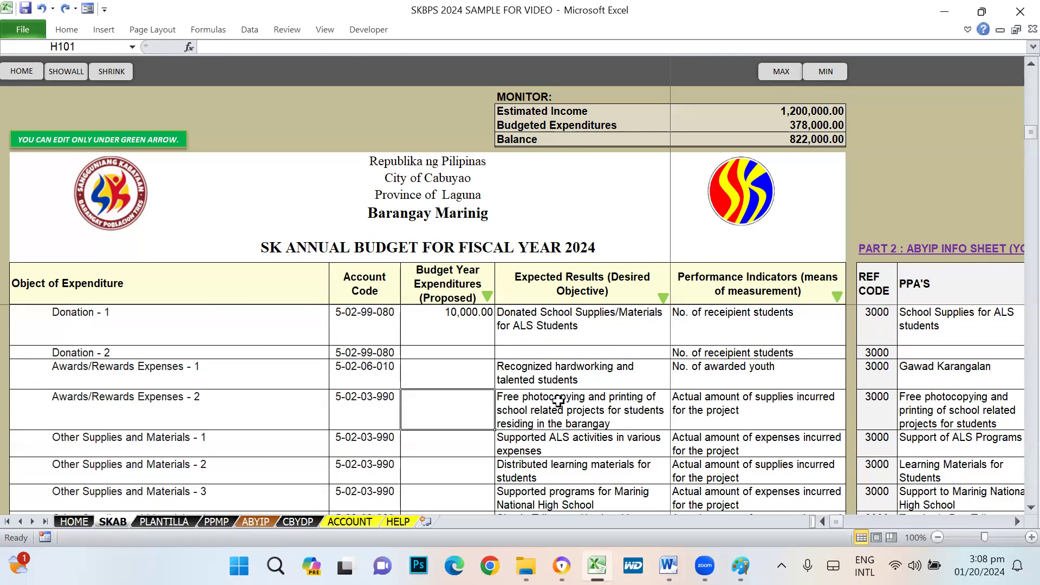
click(454, 353)
click(455, 372)
click(456, 410)
key(ctrl+Home)
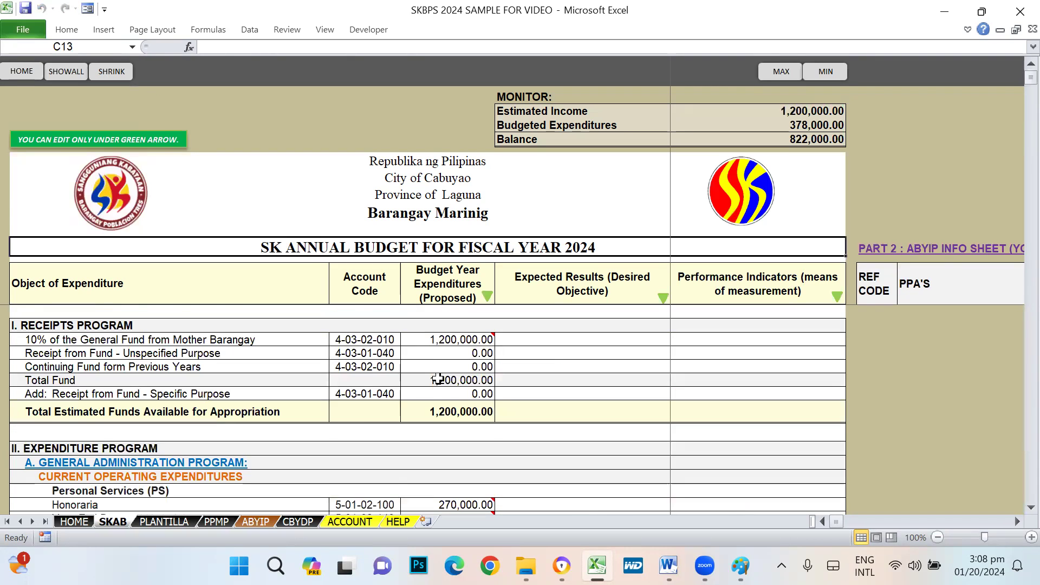
scroll(464, 443, down, 6)
scroll(465, 443, down, 20)
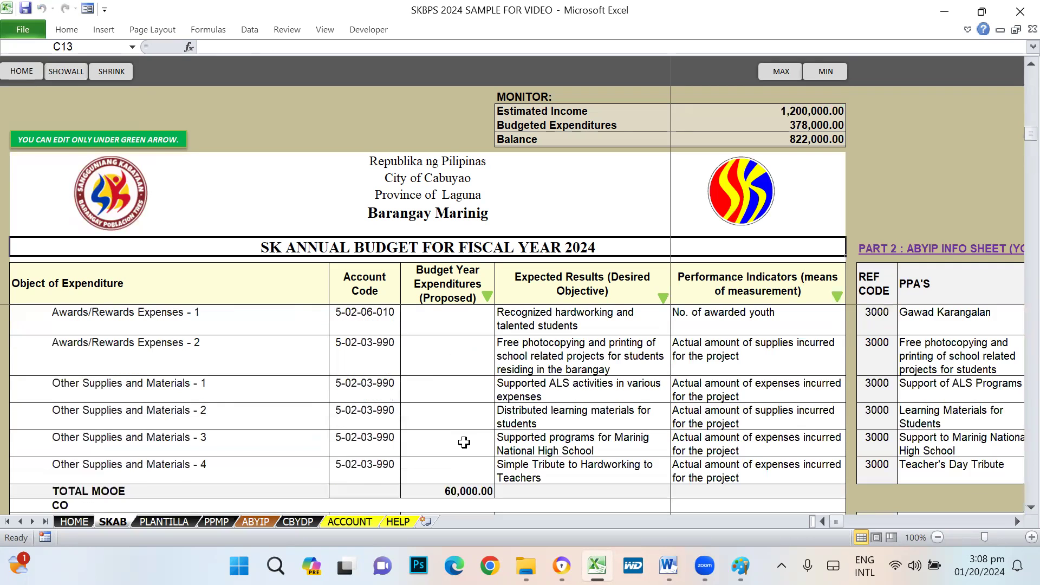
scroll(464, 443, down, 20)
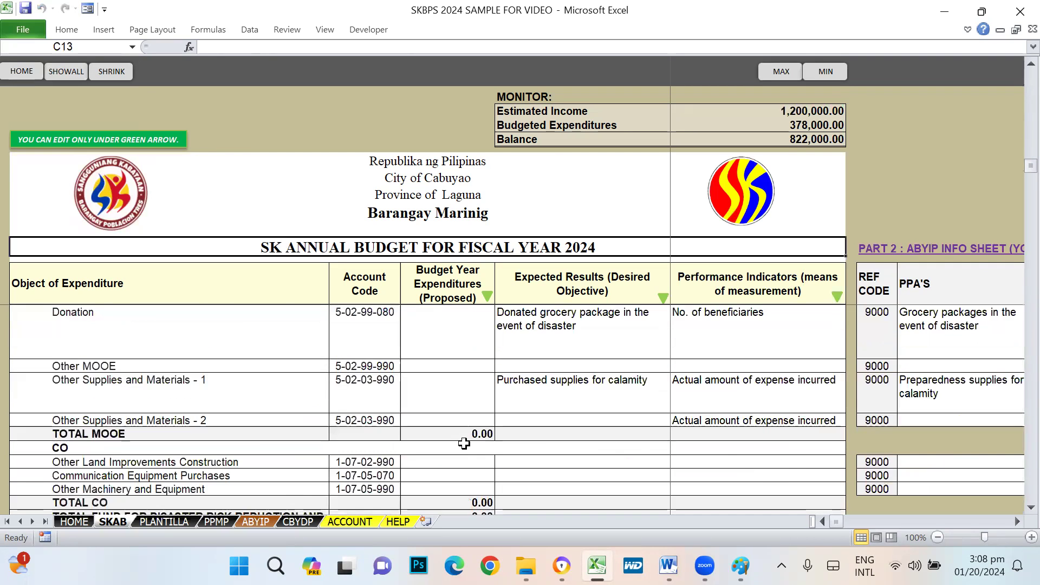
scroll(464, 443, down, 20)
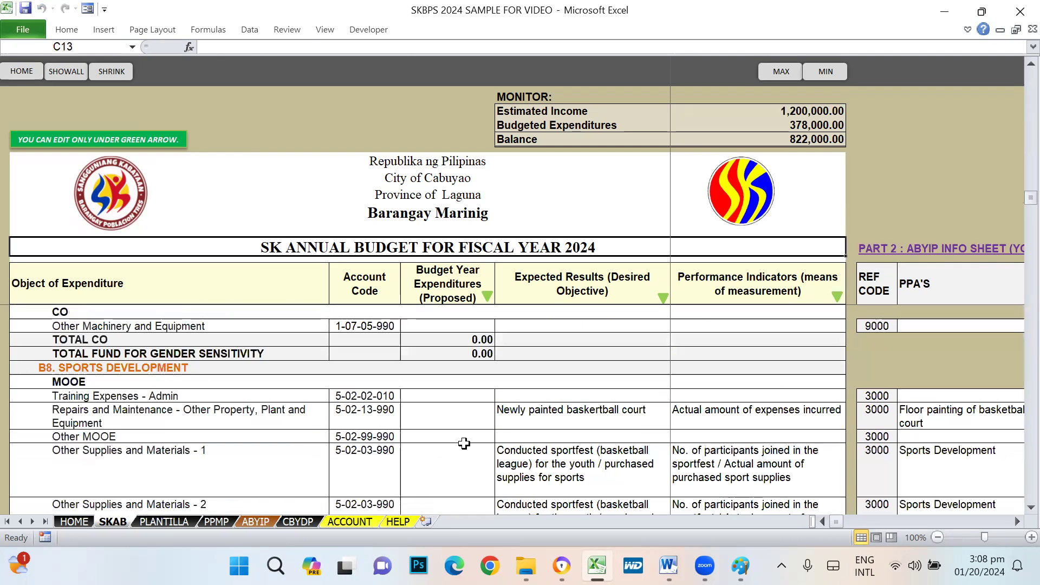
scroll(465, 443, up, 20)
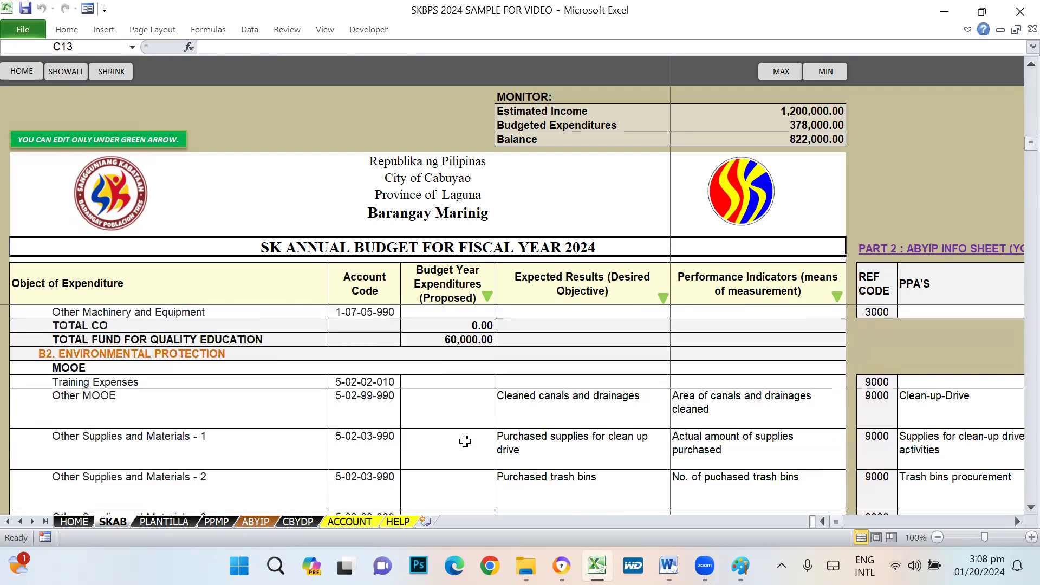
scroll(464, 441, up, 2)
scroll(464, 406, down, 7)
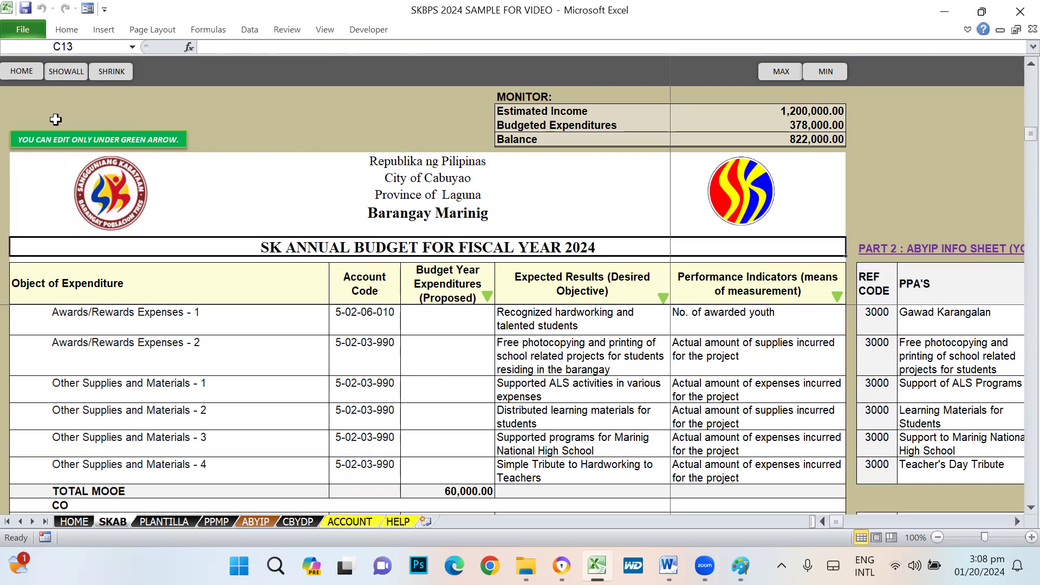
- Hide unbudgeted rows with SHRINK and scroll down through the filled lines to B1
click(100, 81)
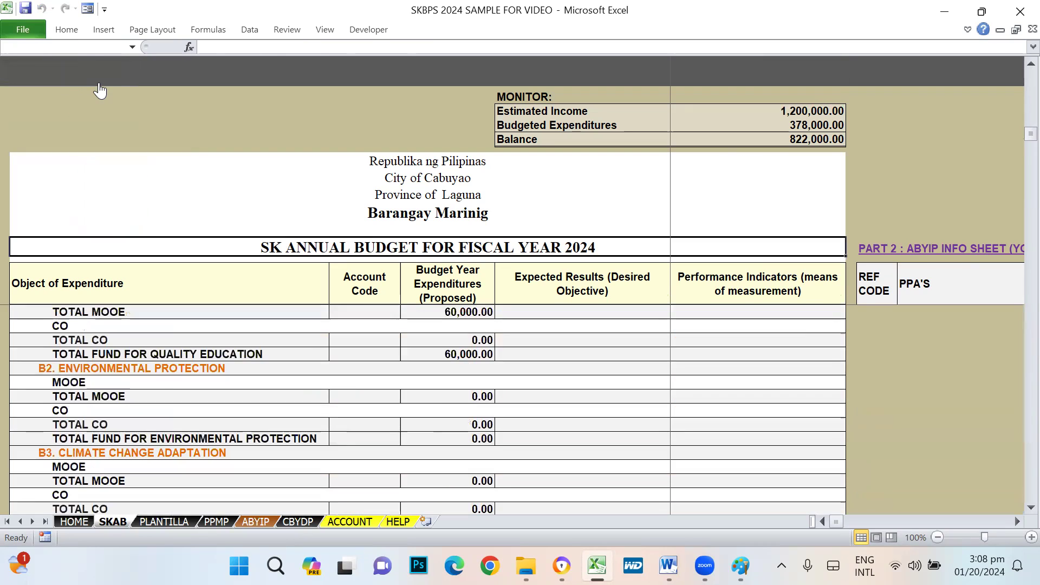
scroll(536, 453, down, 6)
scroll(536, 454, up, 10)
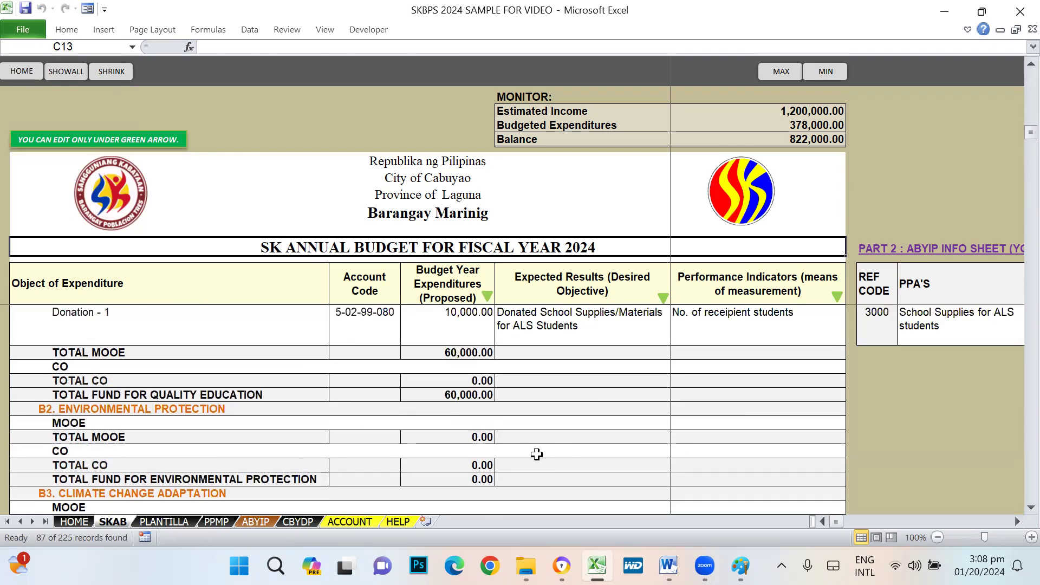
scroll(463, 379, down, 2)
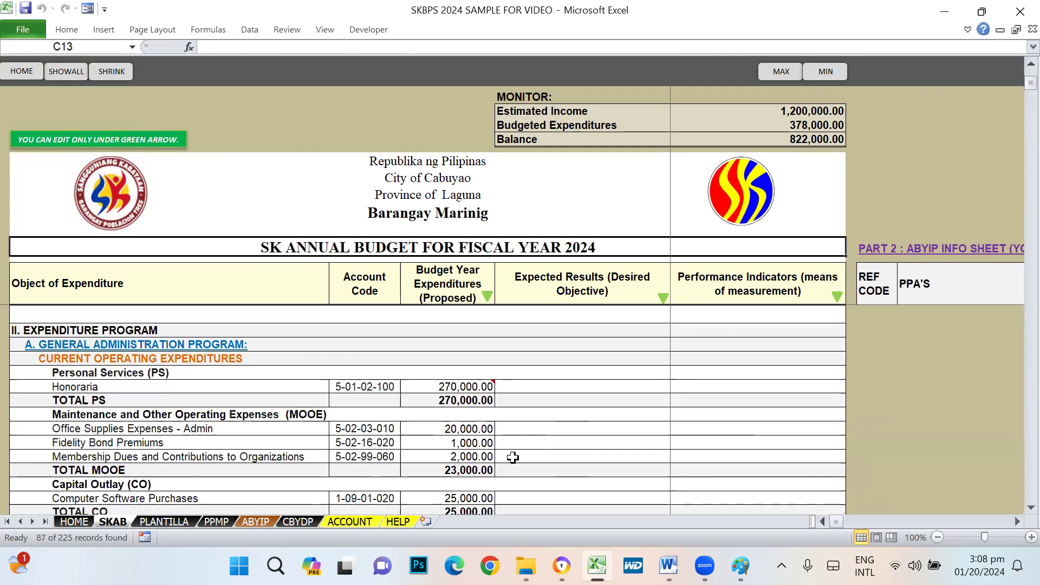
scroll(476, 395, down, 1)
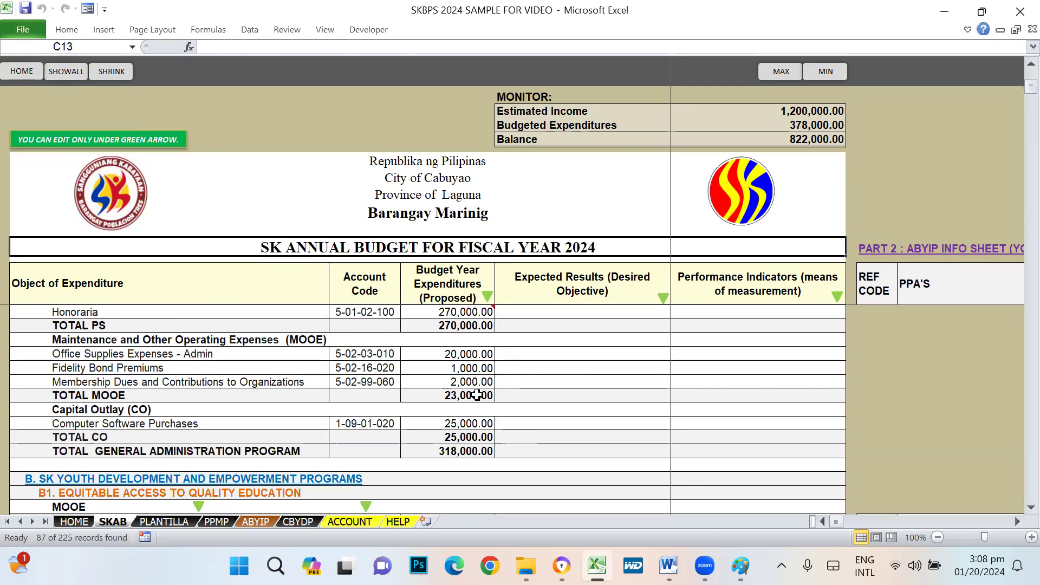
click(455, 368)
scroll(468, 474, down, 2)
scroll(468, 474, down, 1)
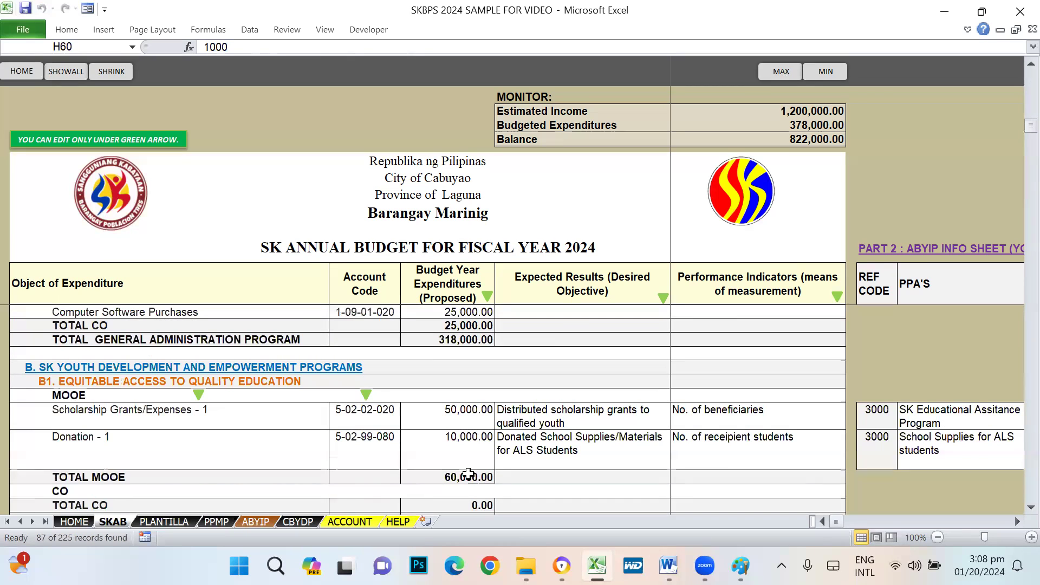
scroll(485, 479, down, 2)
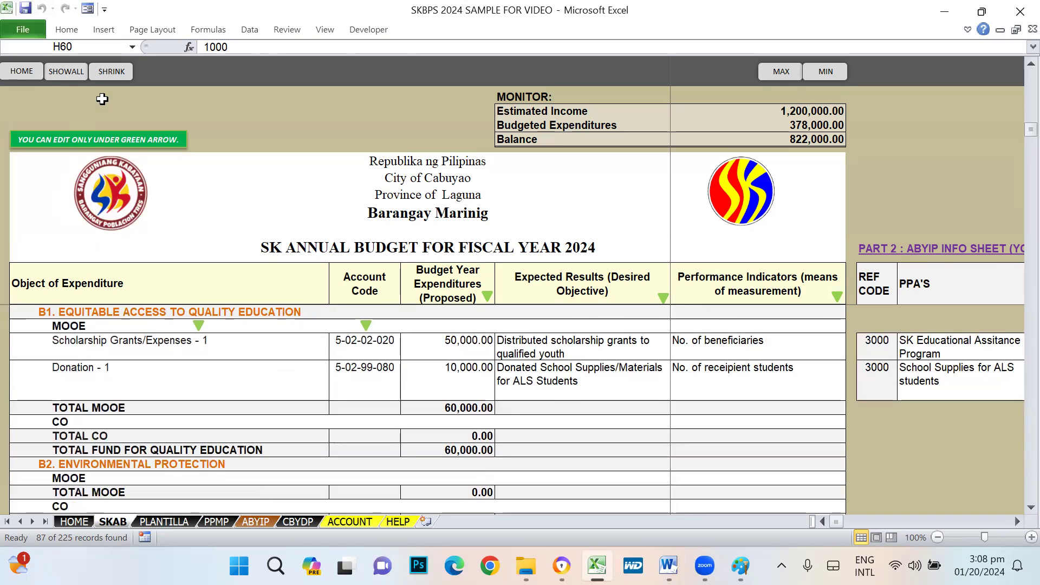
- Show all rows again and check the blank Awards/Rewards Expenses - 1 and - 2 amounts
click(58, 66)
scroll(529, 448, down, 12)
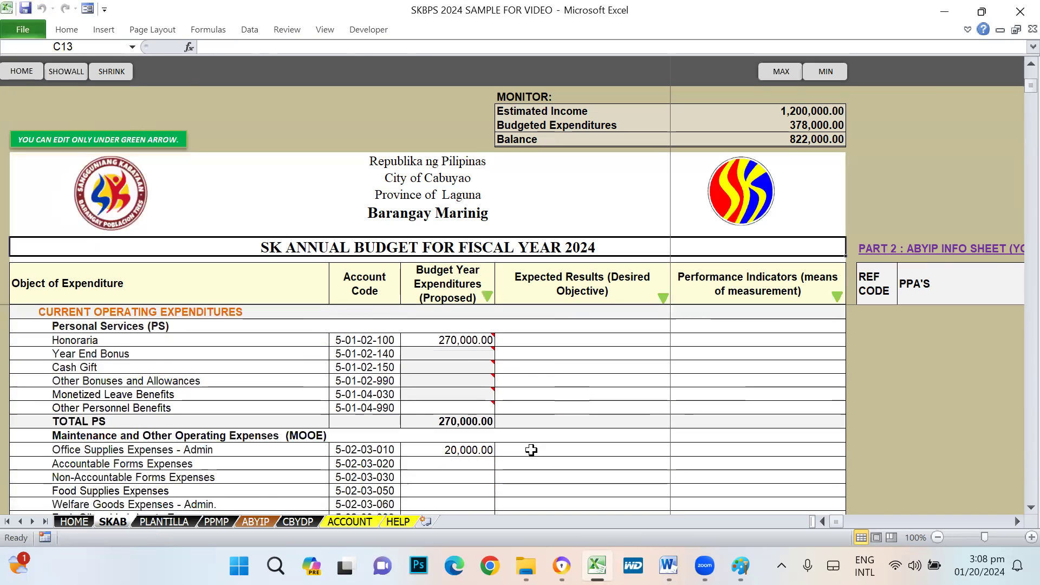
scroll(530, 449, down, 13)
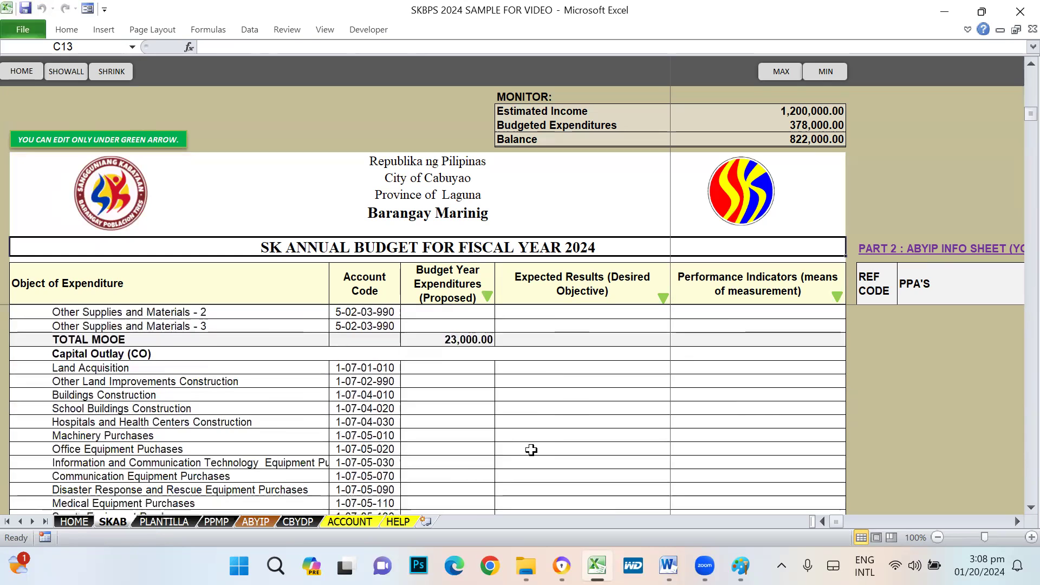
scroll(531, 450, down, 2)
click(469, 447)
scroll(608, 476, down, 2)
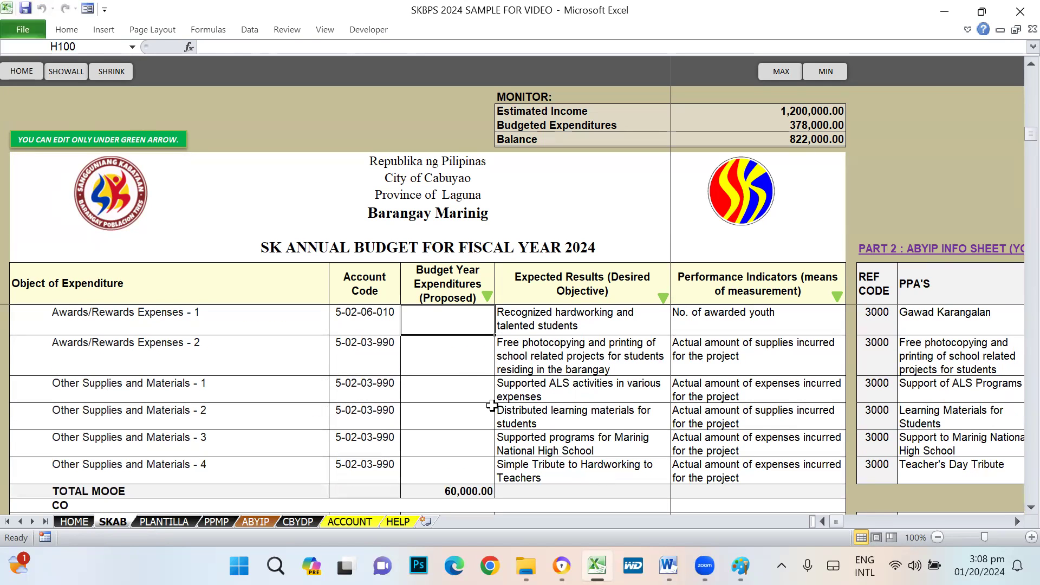
click(468, 350)
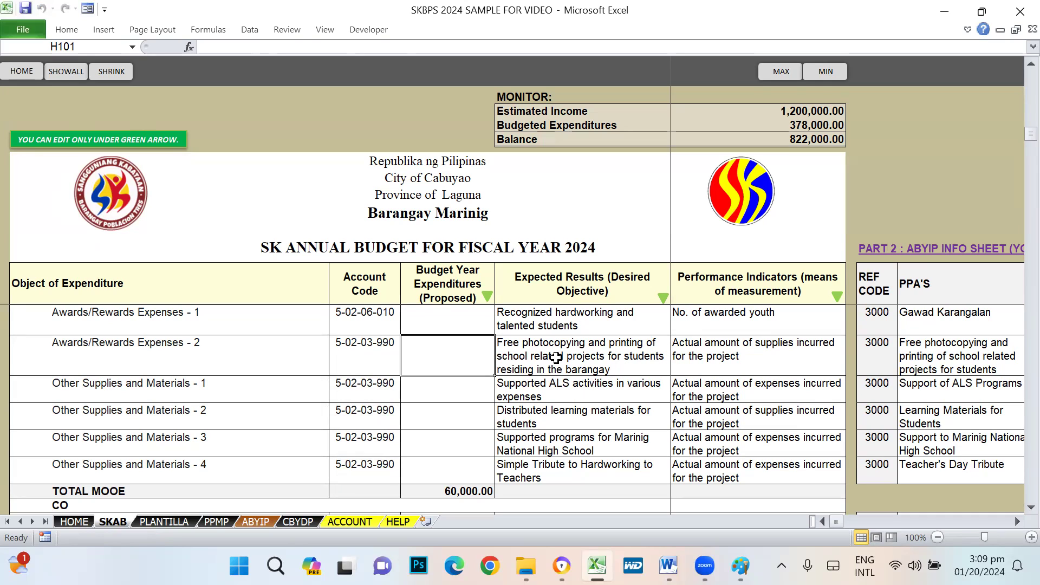
- Review the ALS, learning materials, Marinig National High School and teachers' tribute expected results
click(532, 397)
click(525, 414)
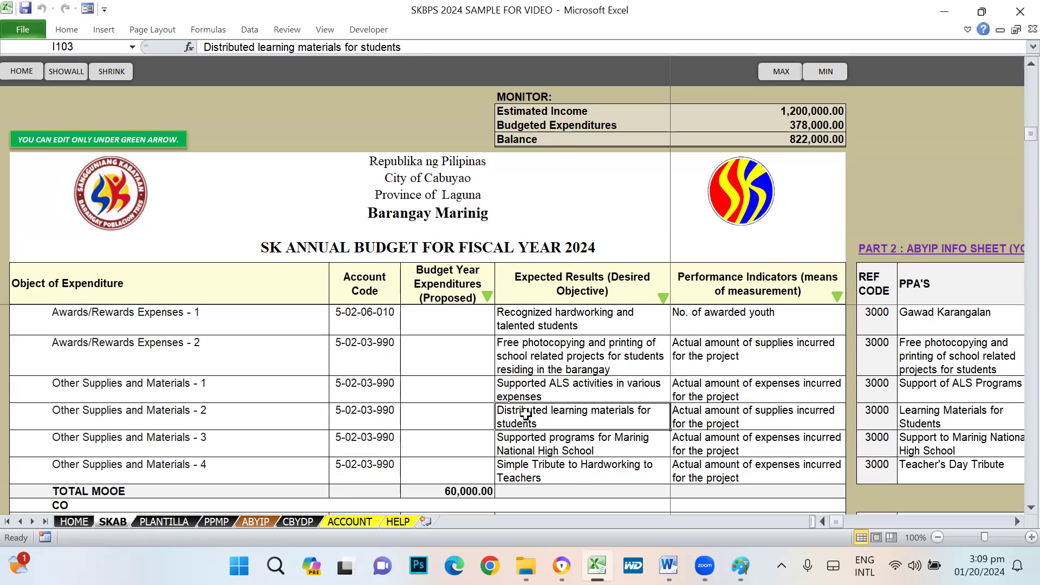
click(532, 445)
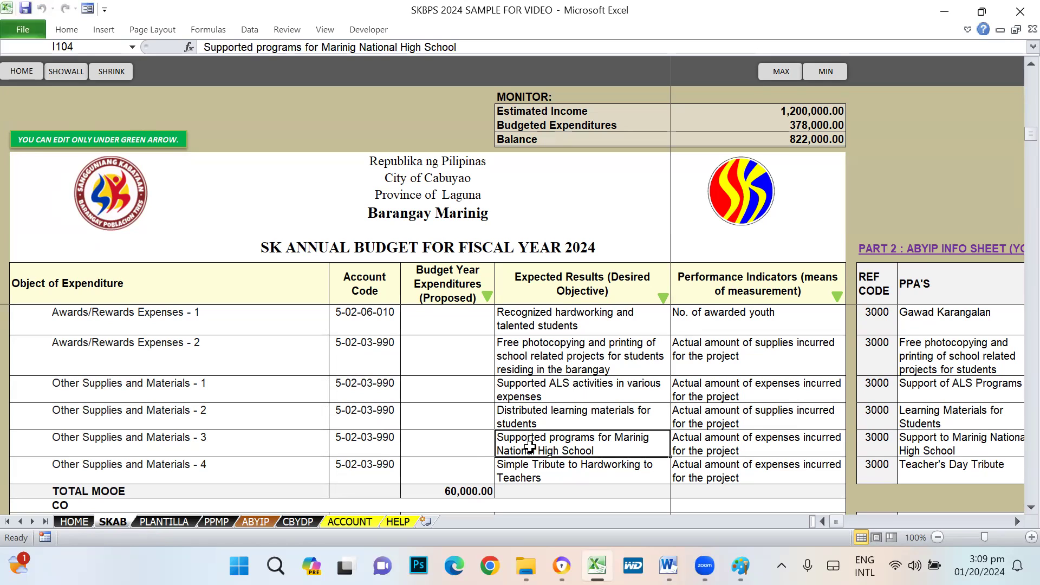
click(513, 469)
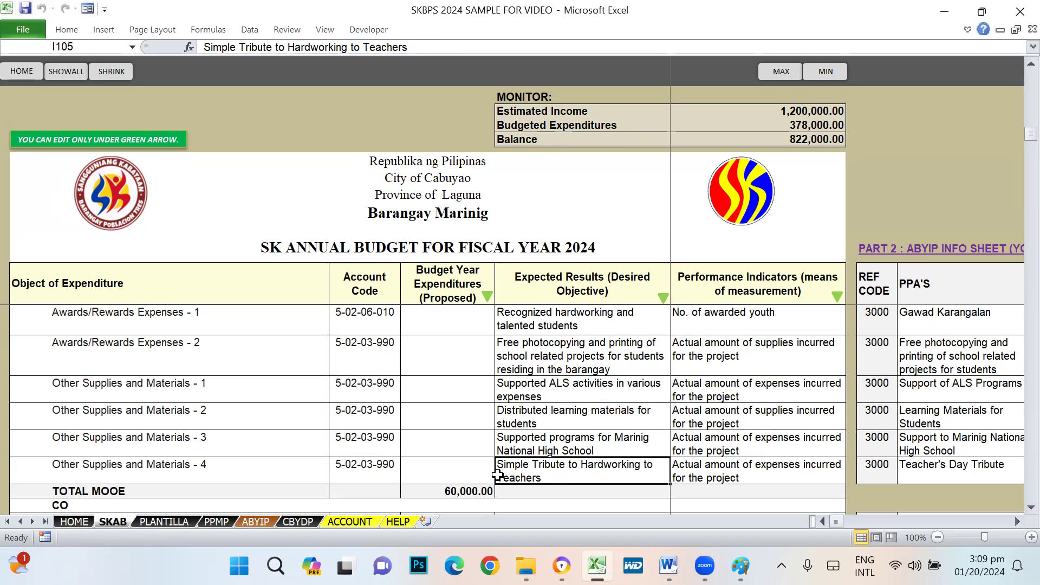
click(455, 470)
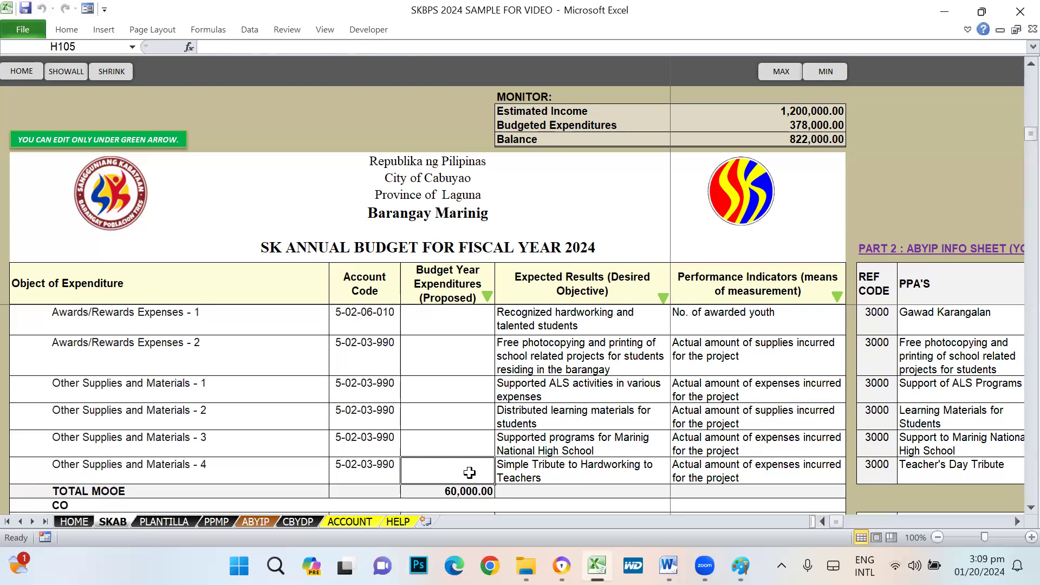
click(93, 463)
click(490, 469)
click(539, 466)
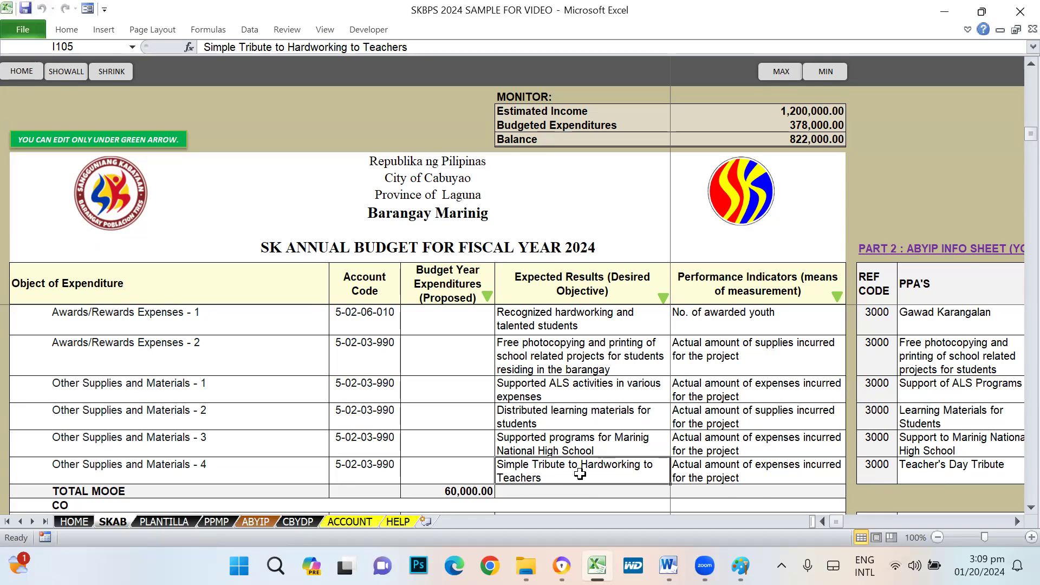
key(Right)
key(Right)
key(Right)
key(Right)
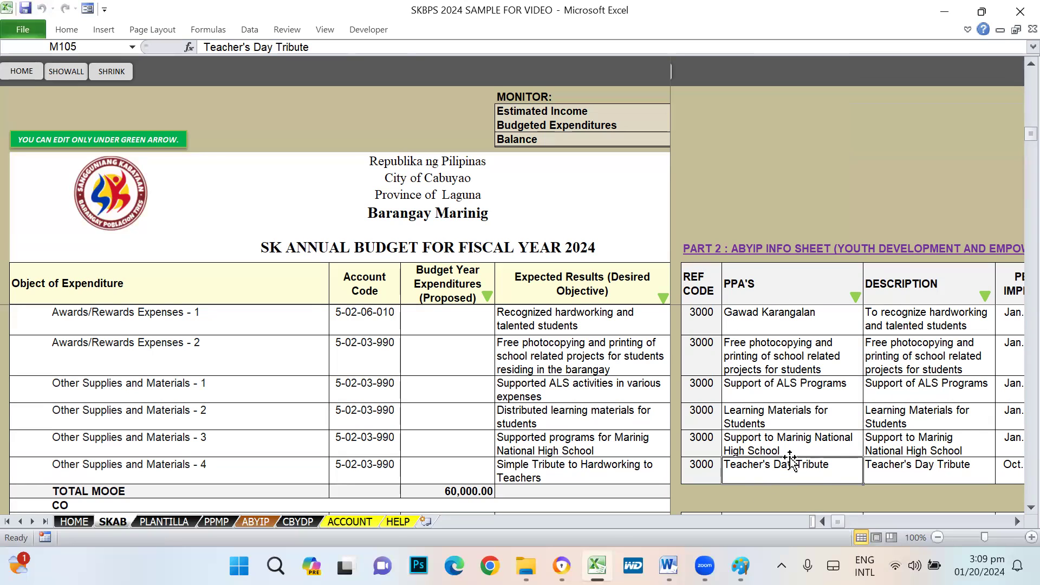
click(538, 472)
key(Right)
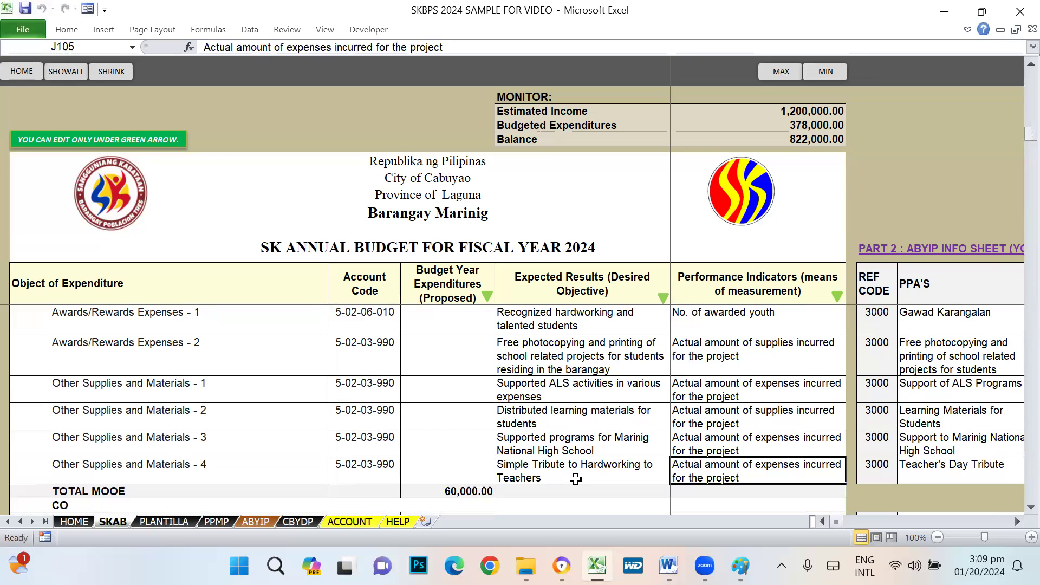
key(Right)
key(Right)
key(Right)
key(Right)
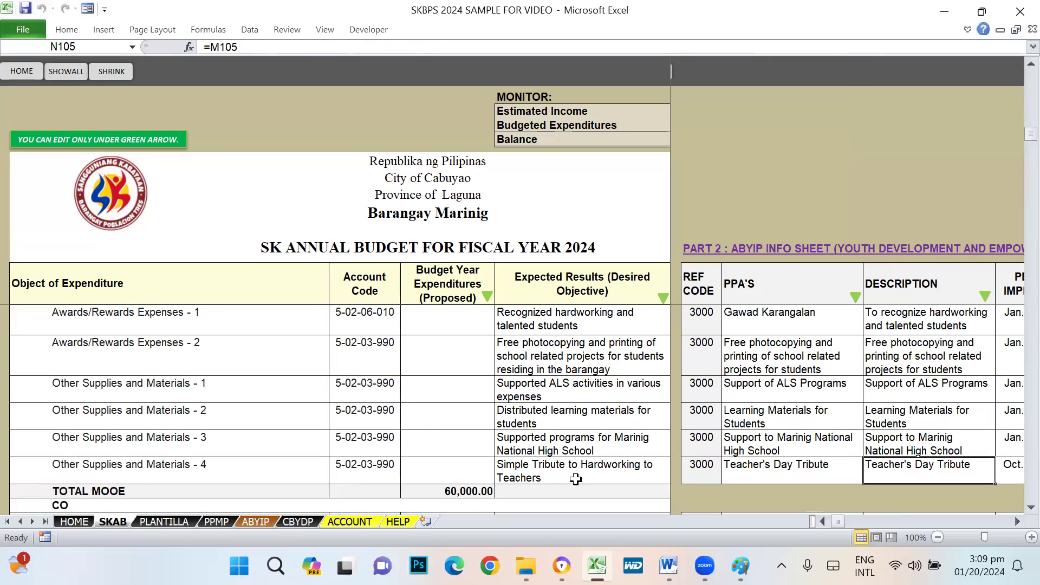
key(Right)
key(Right)
key(Left)
key(Left)
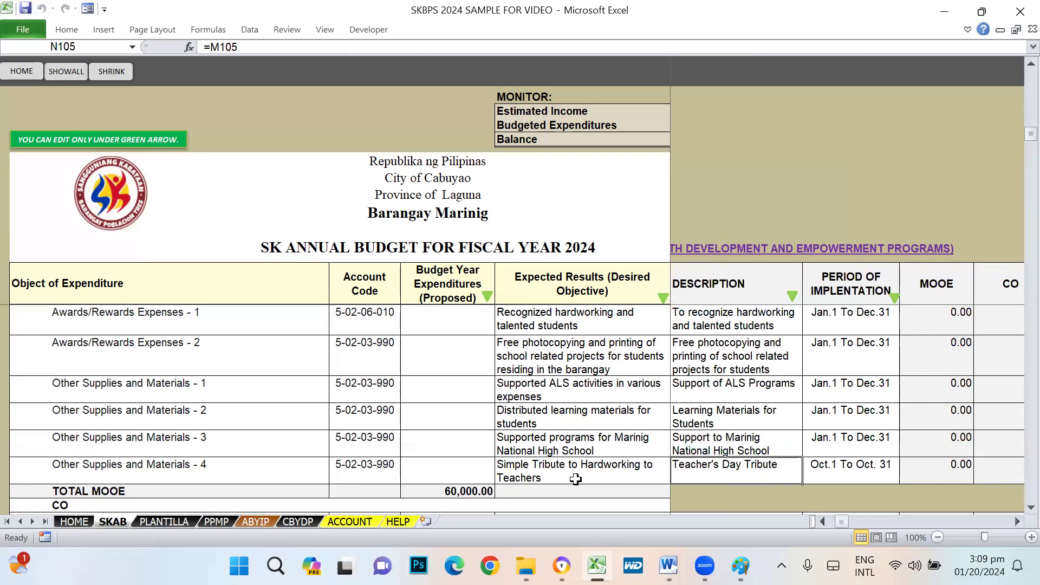
key(Right)
key(Right)
key(Right)
key(Right)
key(Right)
key(Right)
key(Right)
key(Left)
key(Left)
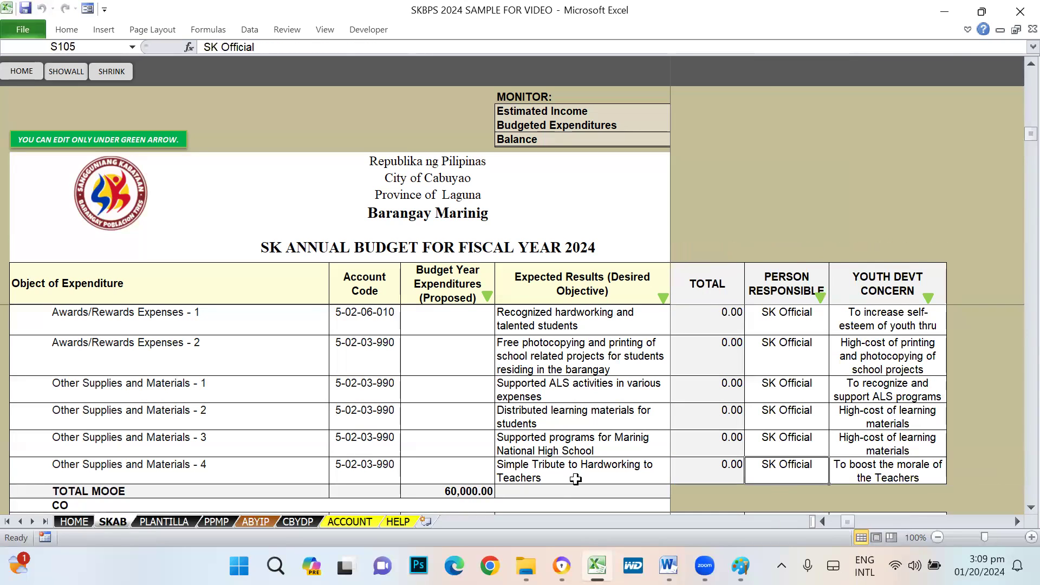
key(Right)
key(Left)
key(Right)
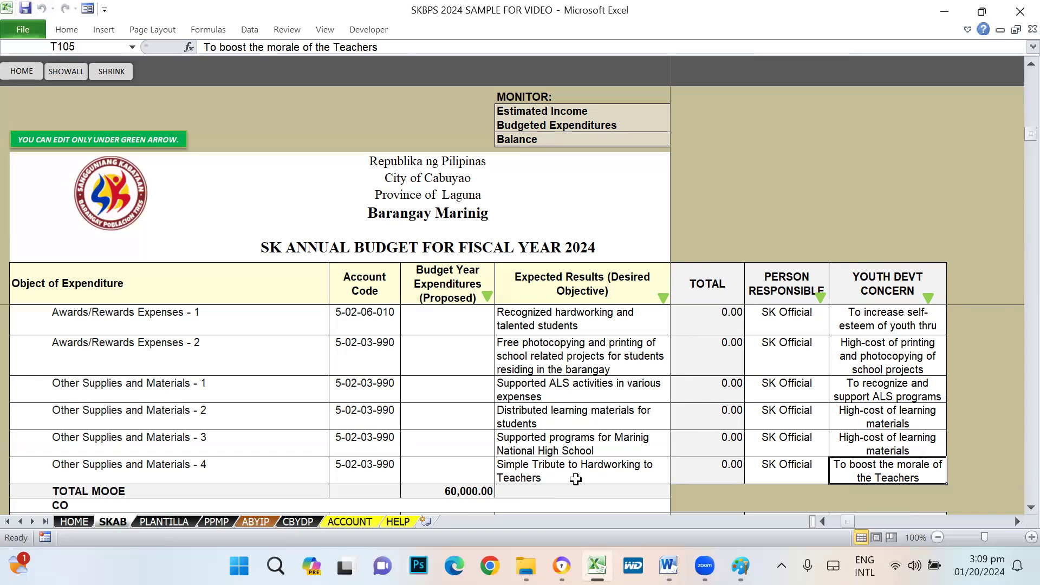
key(Left)
key(Left)
key(Left)
key(Left)
key(Right)
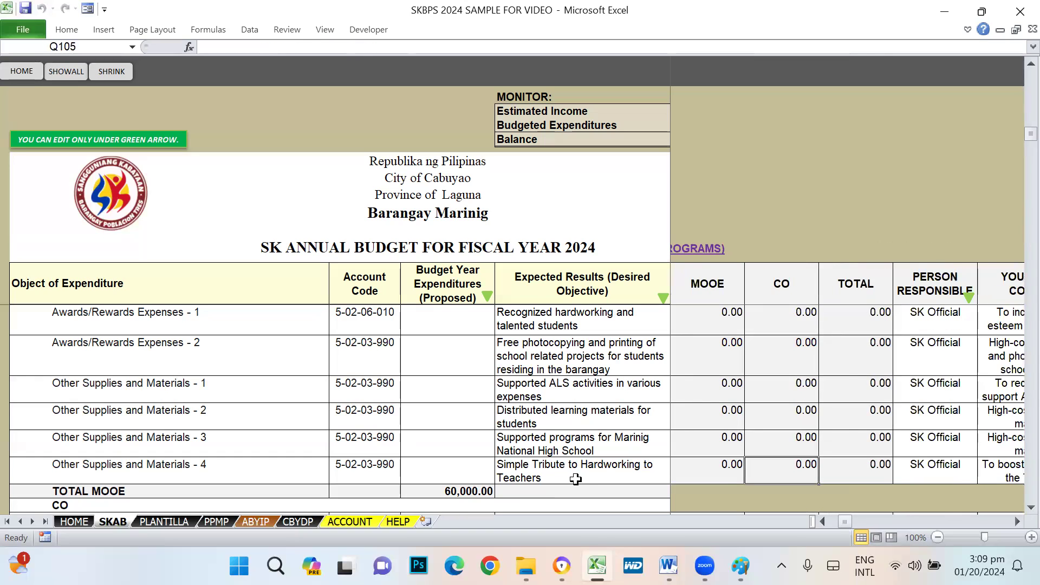
key(Right)
key(Right)
key(Right)
key(Right)
key(Left)
key(Left)
key(Left)
key(Left)
key(Left)
key(Left)
key(Left)
key(Left)
key(Left)
key(Left)
key(Left)
key(Left)
key(Left)
key(Left)
key(Left)
key(Left)
key(Left)
key(Left)
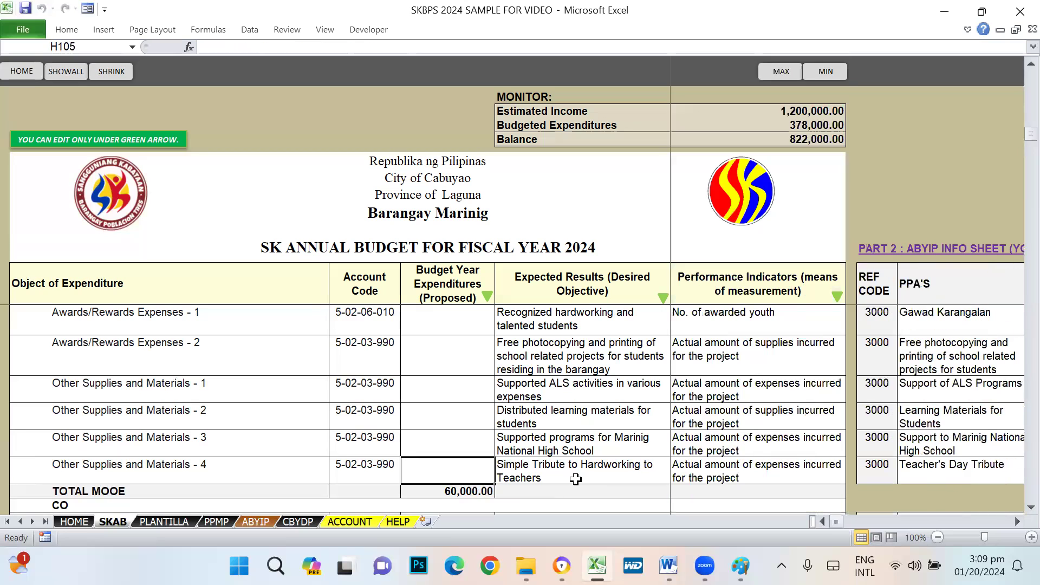
key(Right)
key(Right)
key(Right)
key(Right)
key(Right)
key(Right)
key(Right)
key(Right)
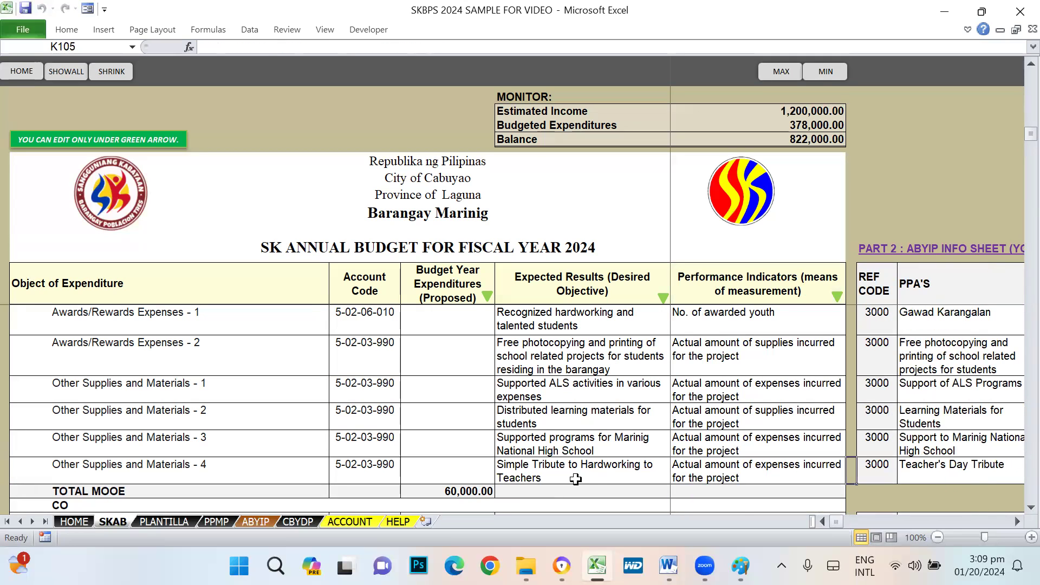
- Check the blank education capital outlay amounts H108:H115, then go to B2 Environmental Protection
scroll(199, 316, up, 4)
click(209, 395)
scroll(291, 406, down, 5)
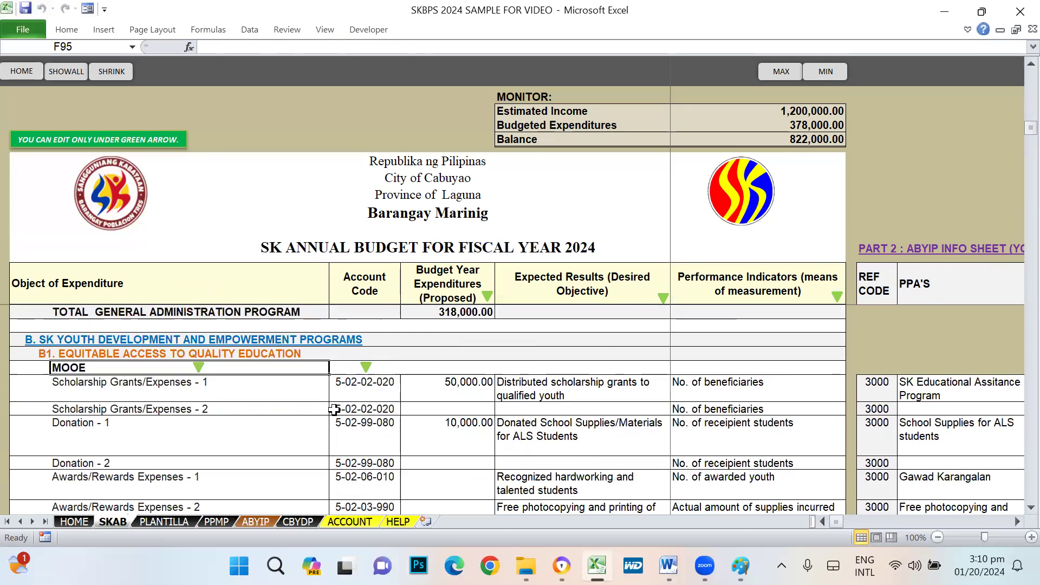
scroll(333, 408, down, 4)
scroll(336, 399, up, 6)
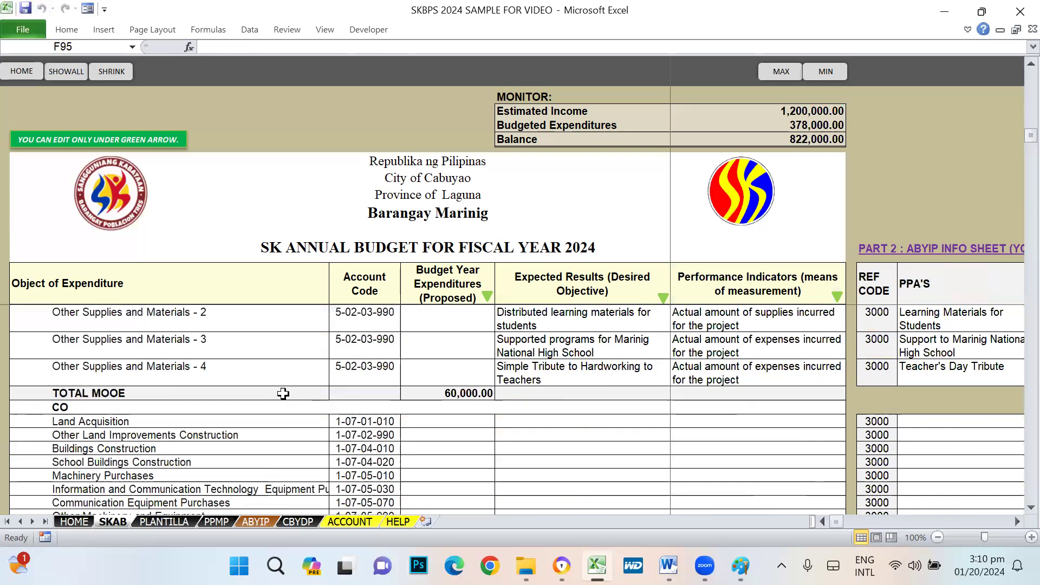
scroll(108, 383, up, 2)
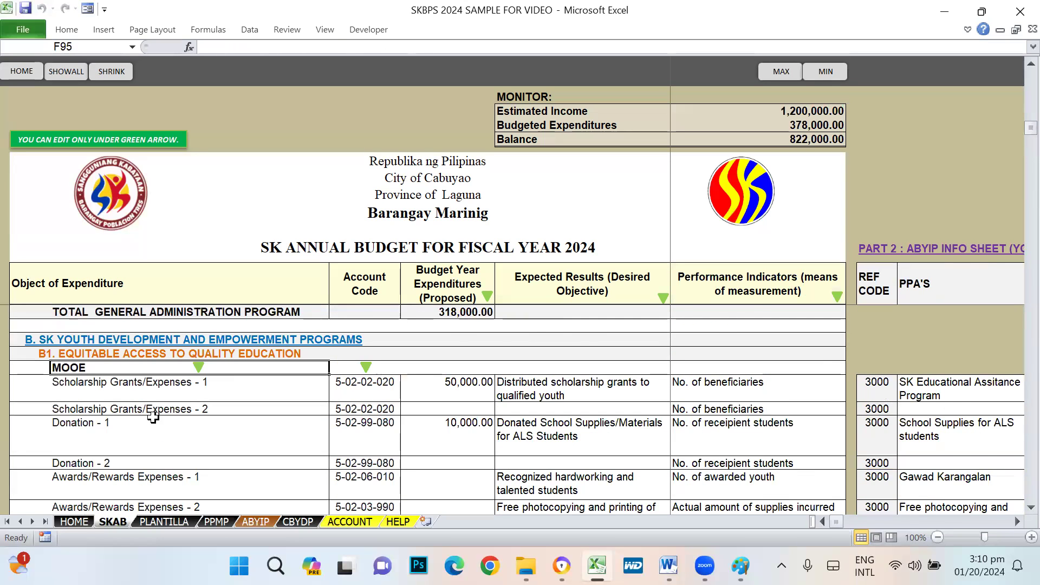
scroll(153, 417, down, 4)
scroll(146, 404, down, 2)
click(74, 327)
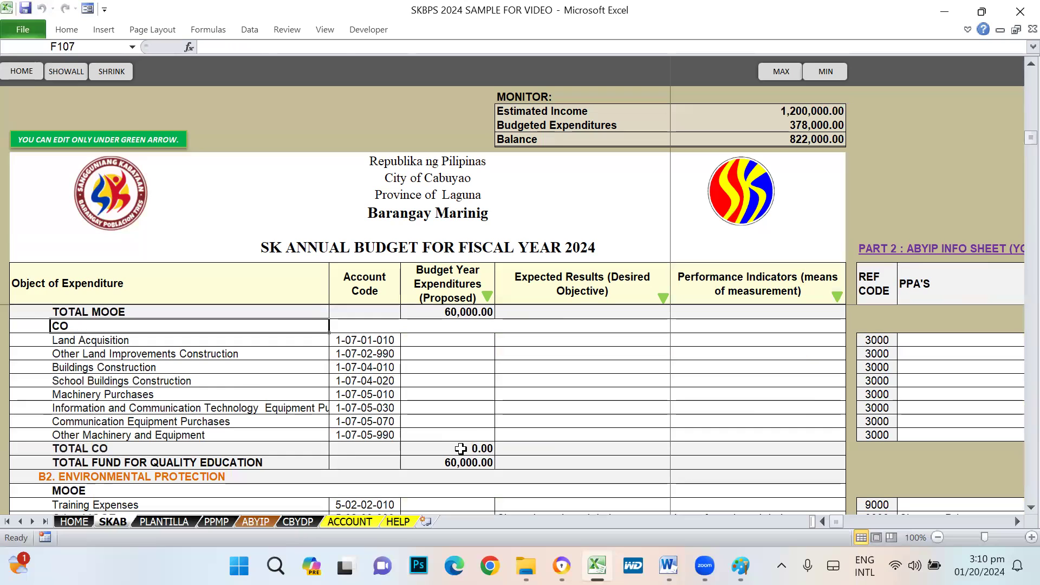
drag(457, 341, 456, 432)
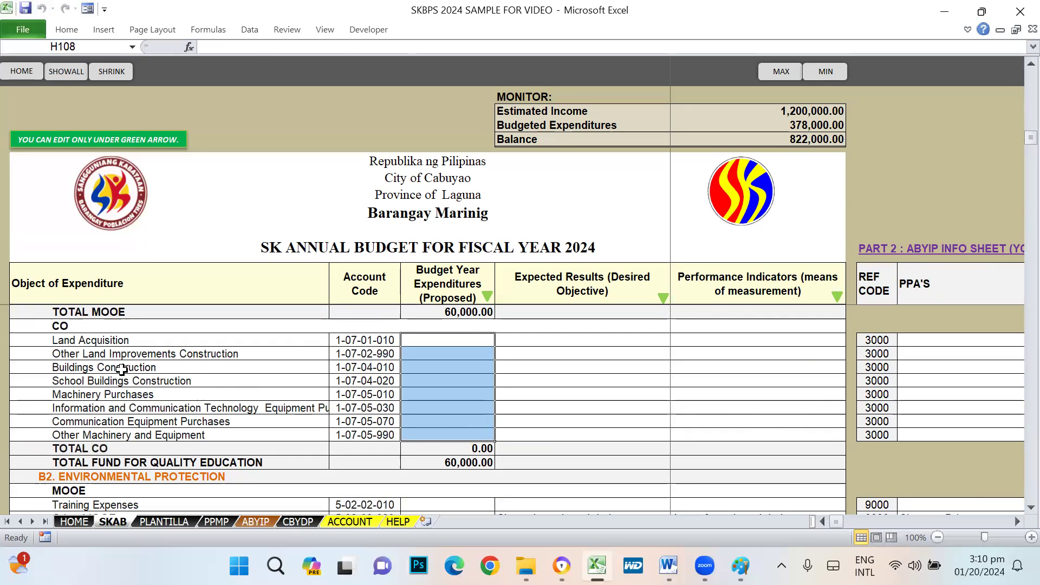
click(443, 342)
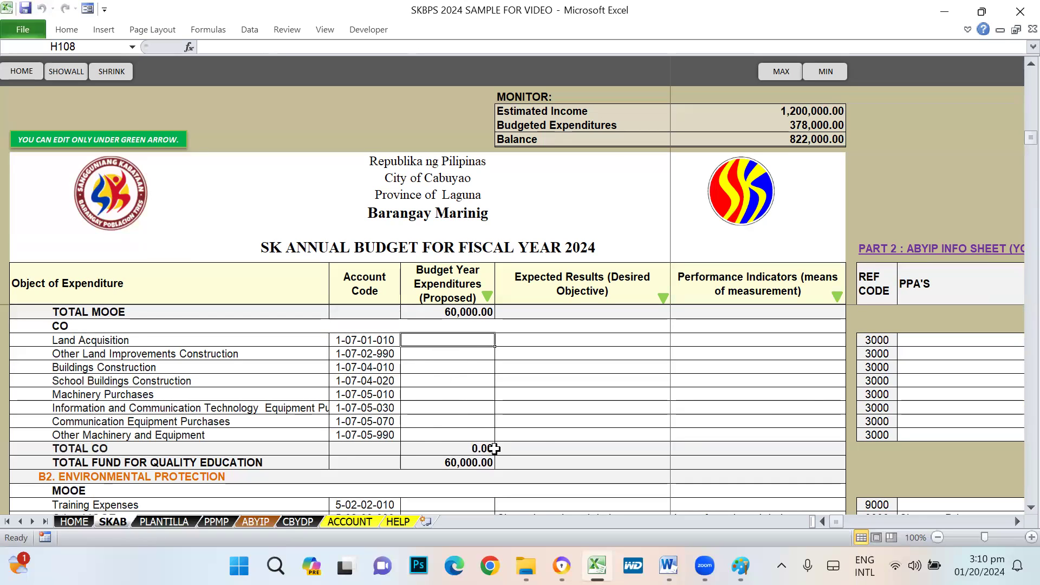
scroll(563, 438, down, 3)
click(40, 355)
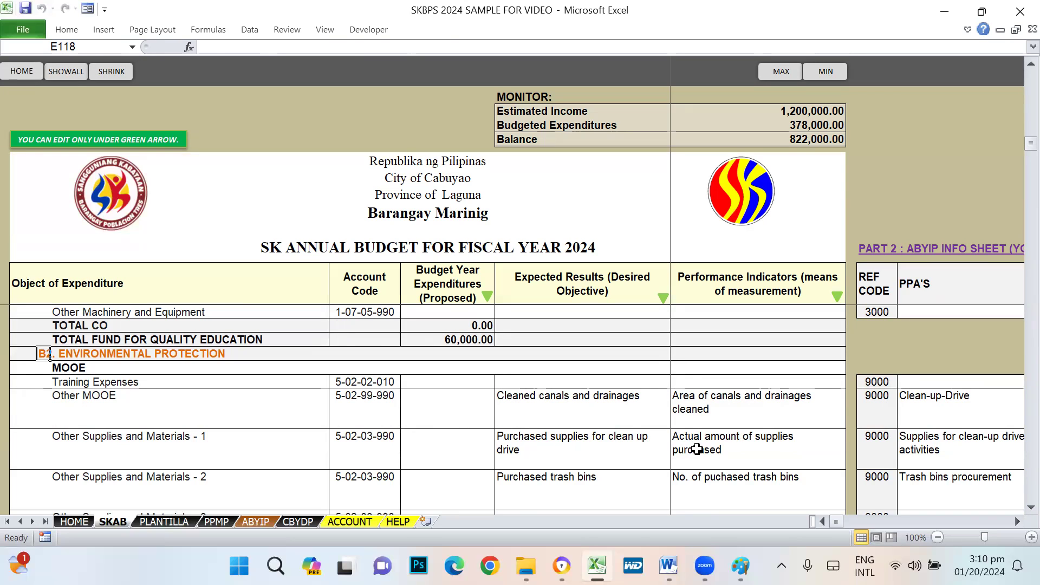
scroll(617, 432, up, 7)
scroll(285, 448, up, 3)
scroll(369, 477, down, 9)
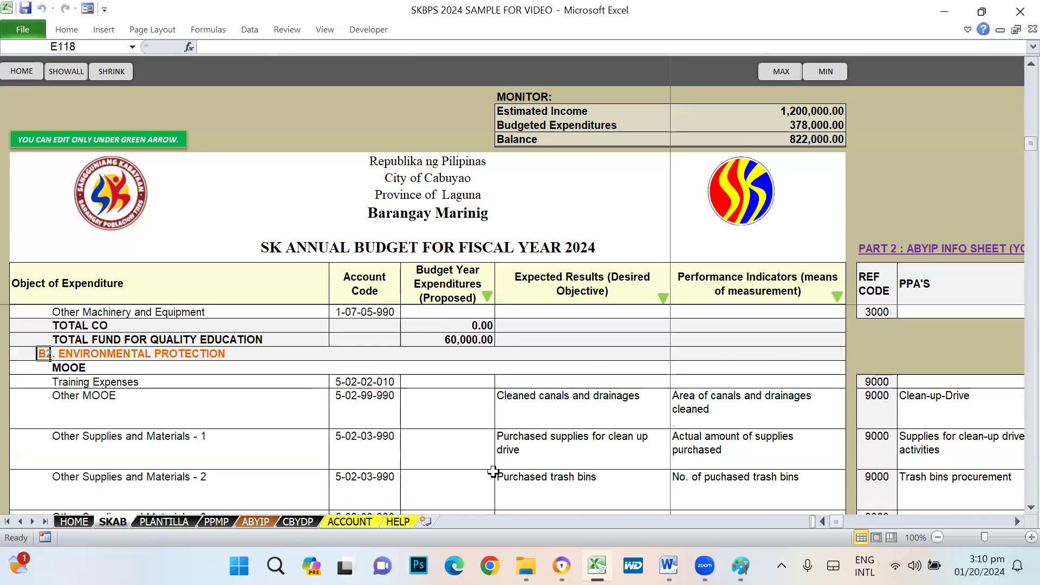
scroll(492, 471, down, 1)
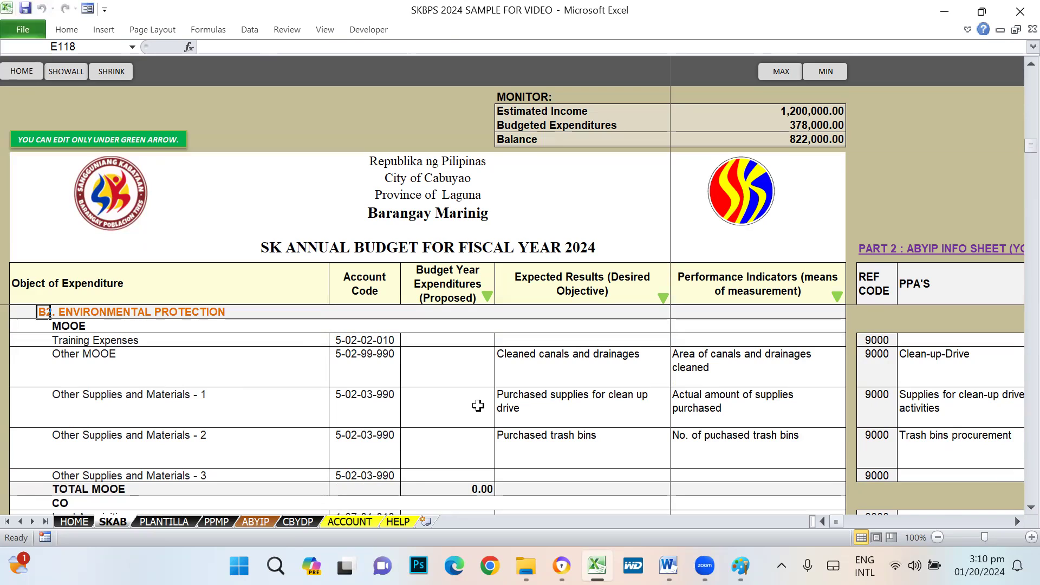
click(91, 317)
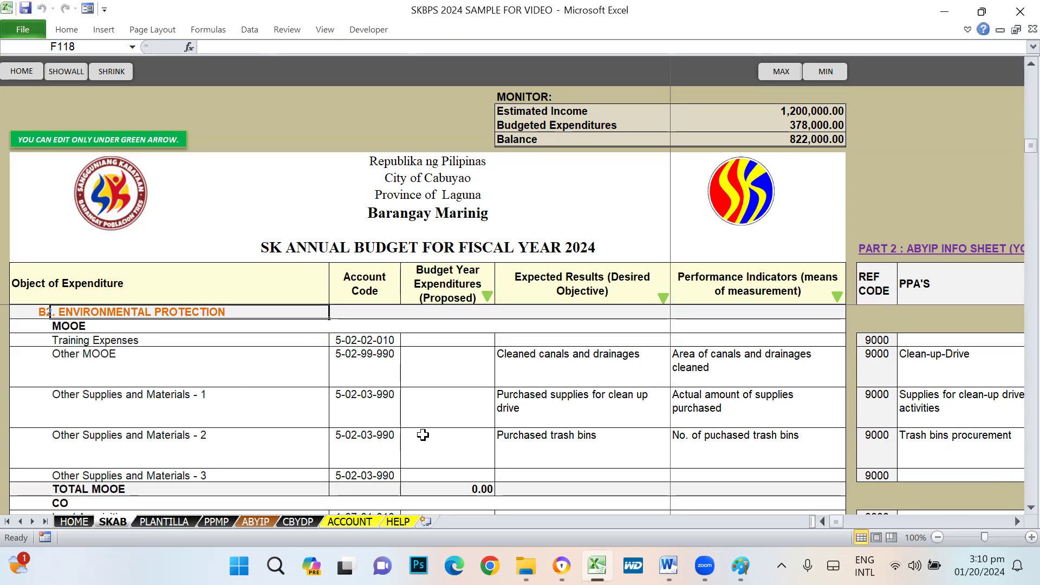
click(544, 371)
click(546, 423)
click(545, 458)
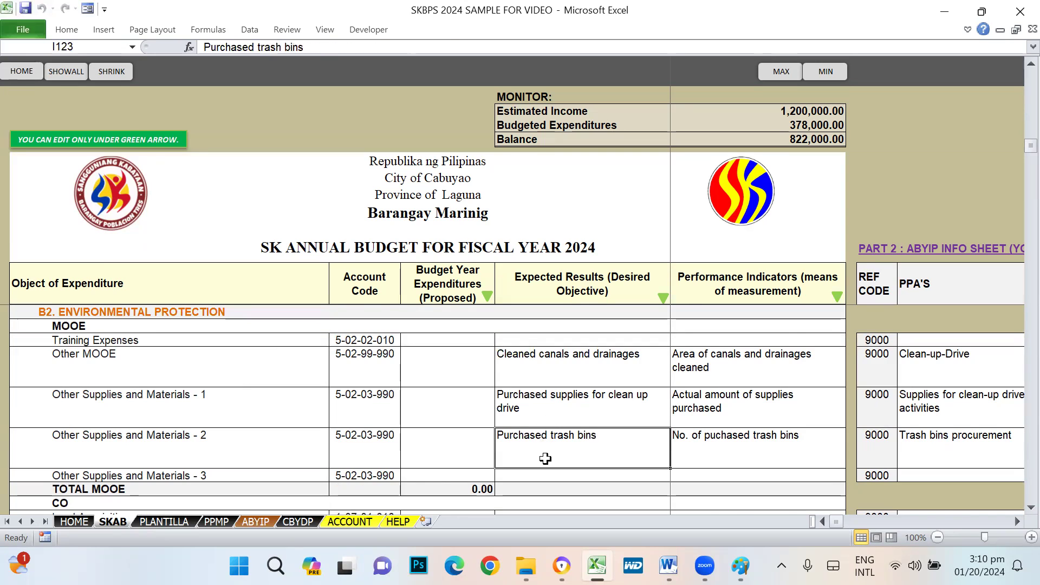
scroll(544, 459, down, 3)
click(76, 395)
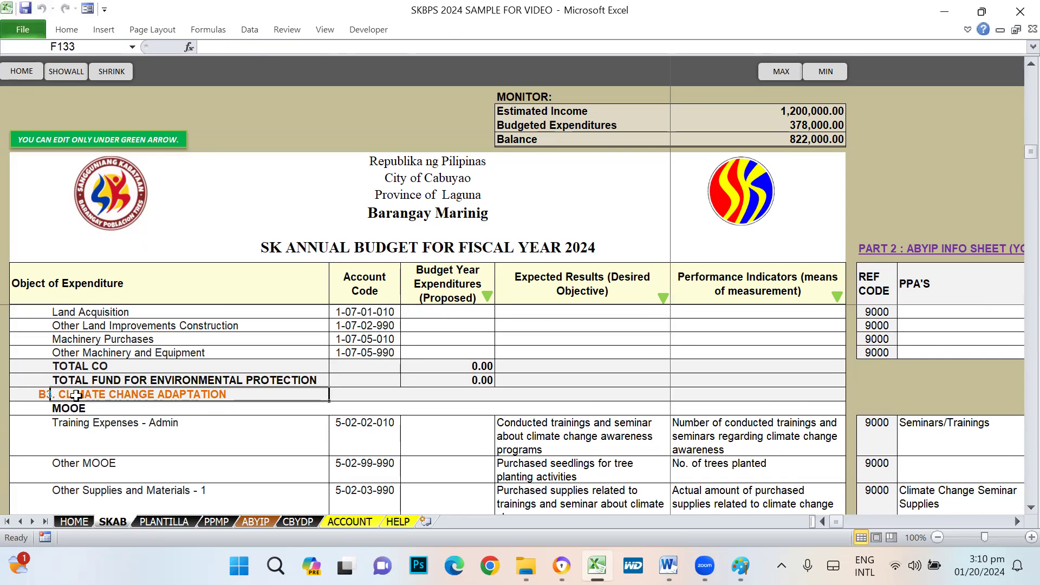
scroll(406, 474, down, 2)
scroll(406, 474, up, 4)
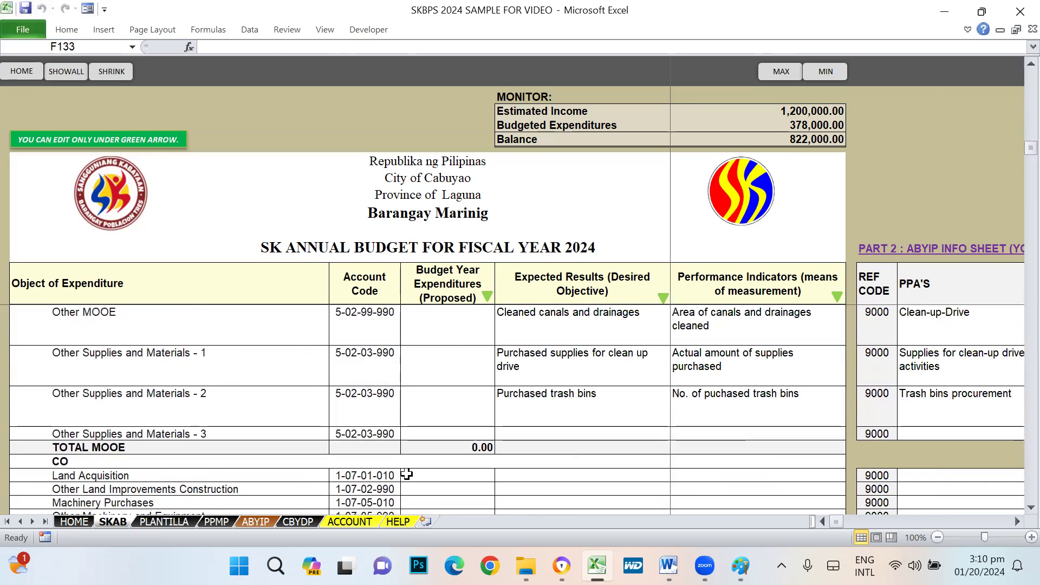
scroll(406, 473, down, 2)
click(101, 430)
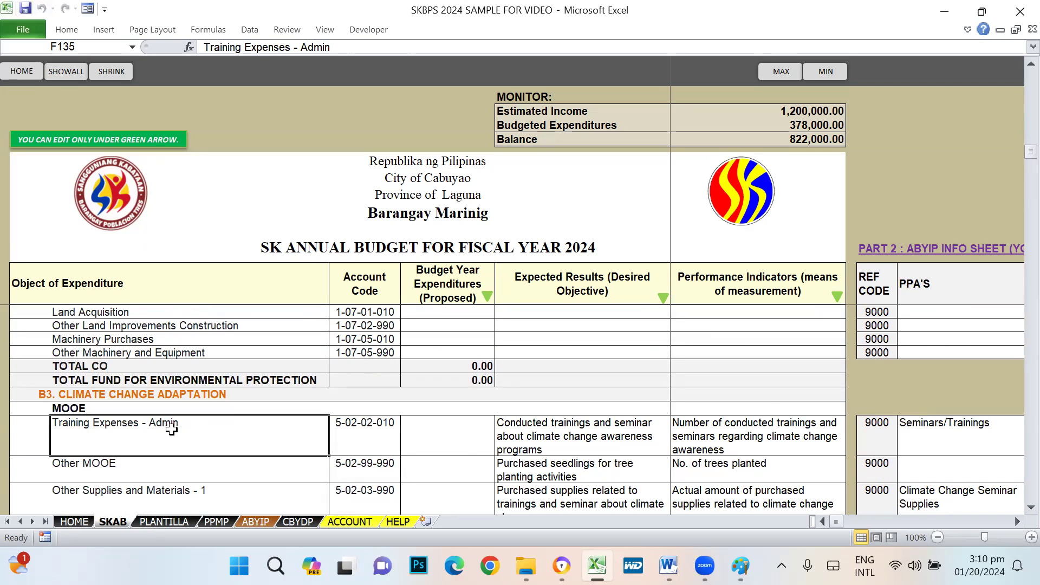
scroll(489, 449, down, 1)
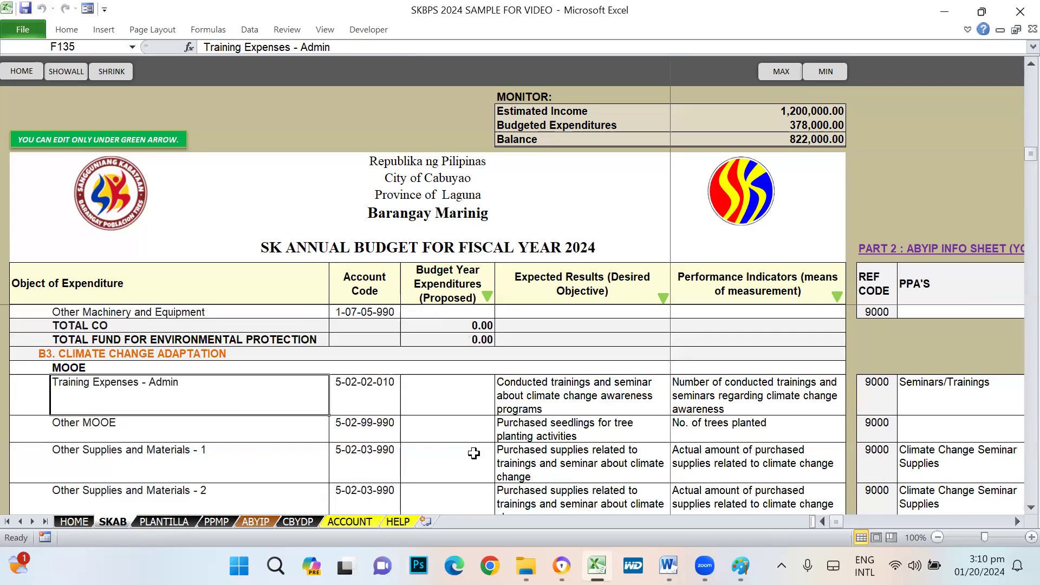
click(105, 431)
scroll(512, 458, down, 2)
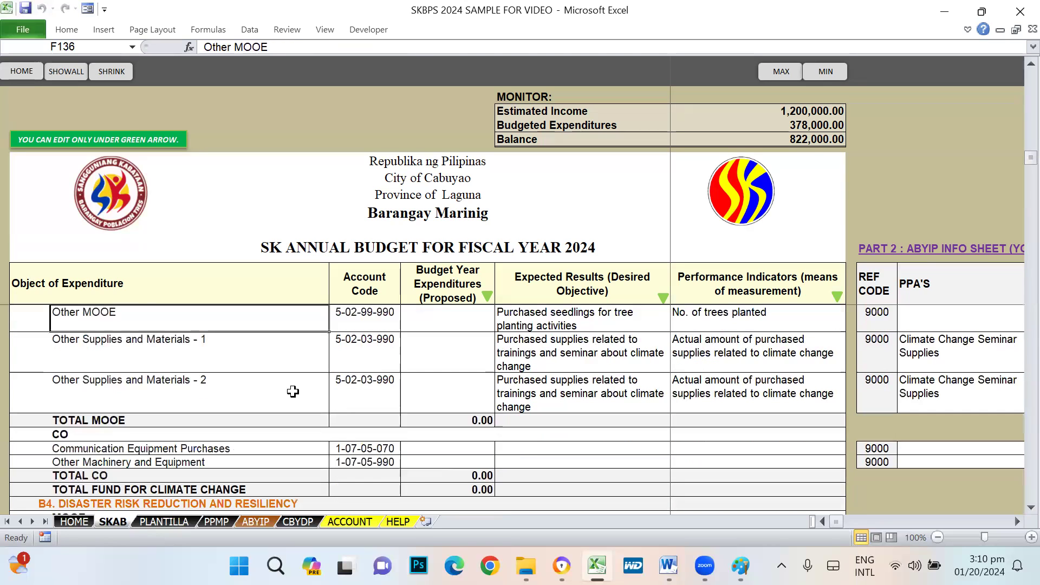
click(231, 351)
click(212, 383)
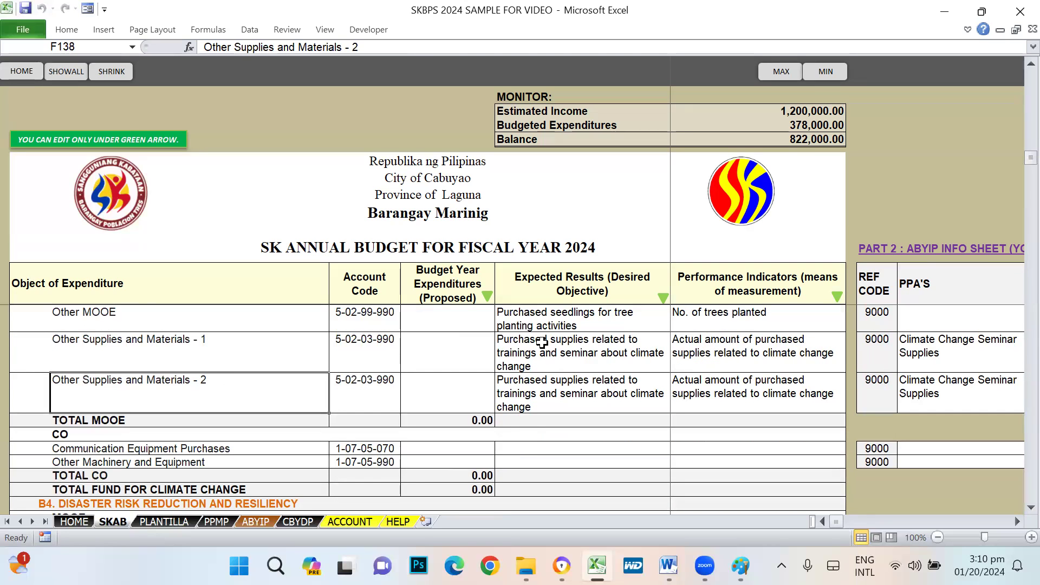
click(440, 385)
click(449, 358)
click(663, 359)
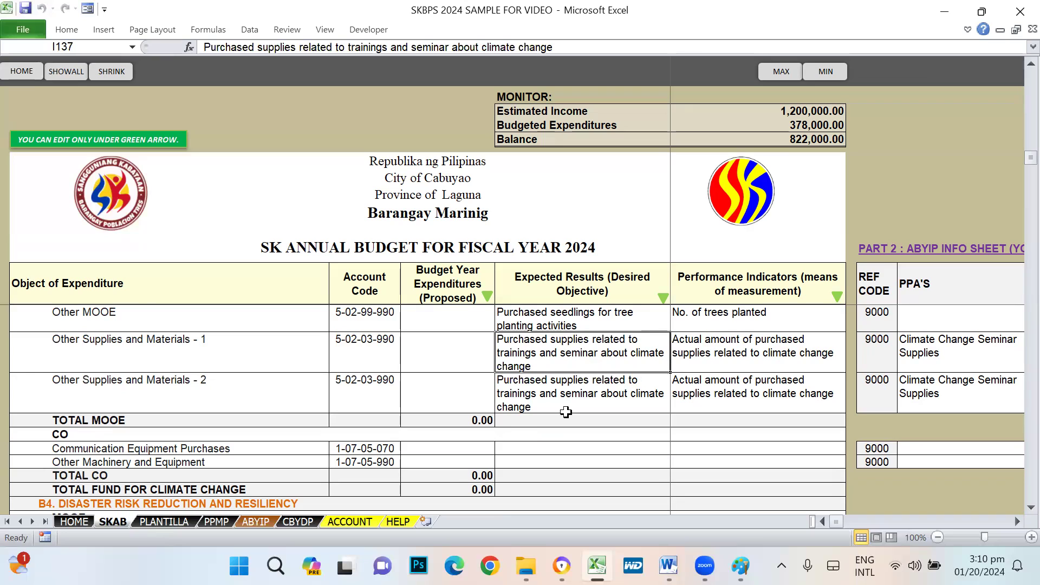
click(589, 388)
drag(677, 384, 629, 390)
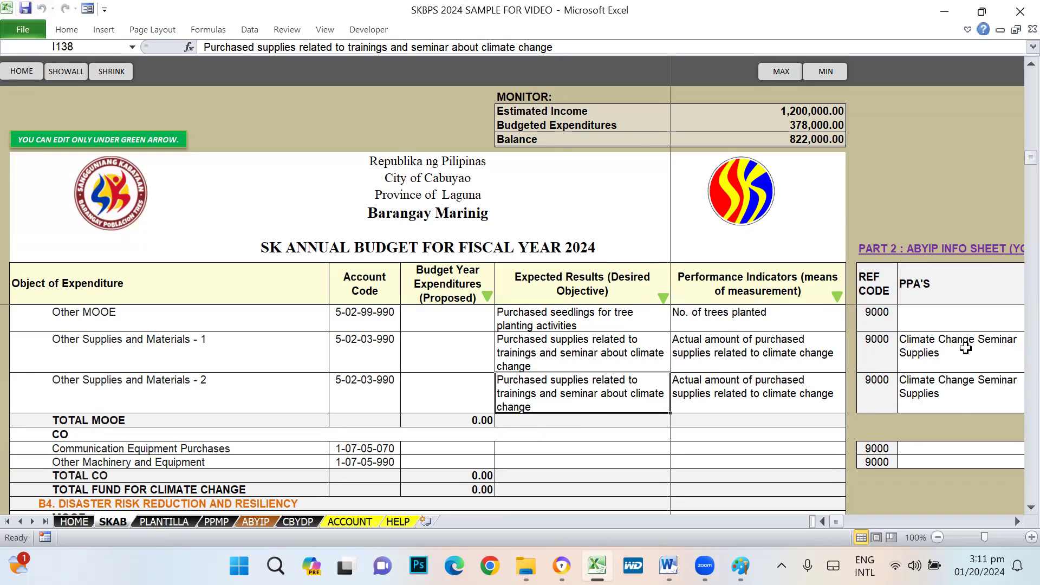
click(924, 395)
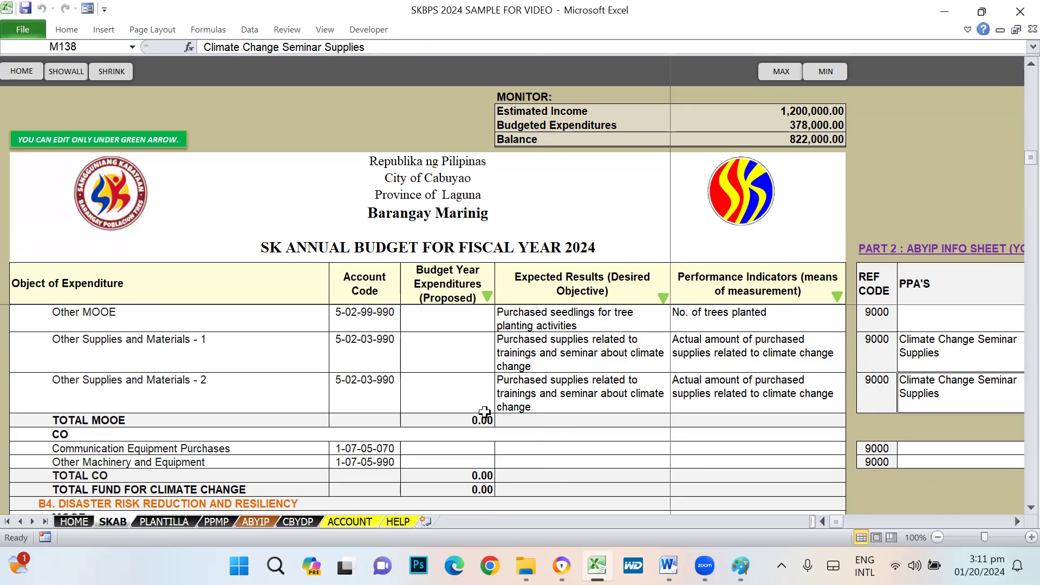
scroll(484, 411, down, 2)
scroll(477, 403, up, 1)
click(453, 341)
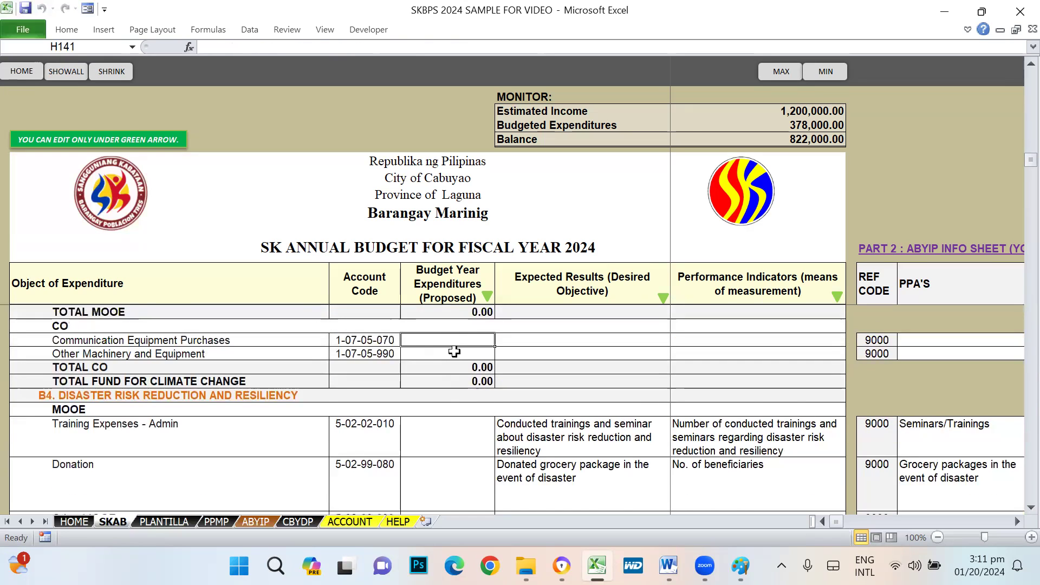
scroll(453, 353, up, 4)
scroll(266, 417, down, 3)
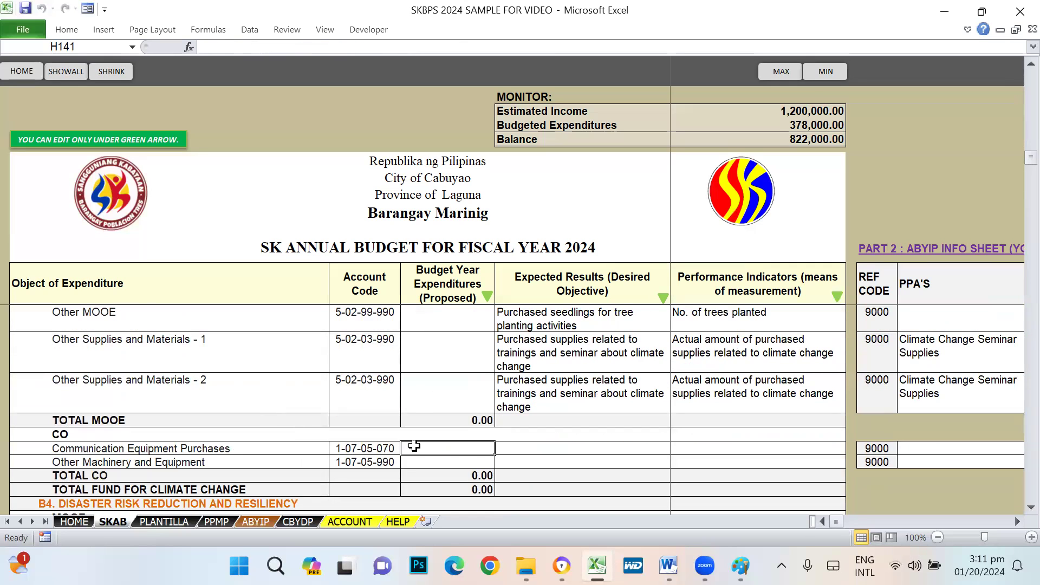
scroll(469, 458, down, 1)
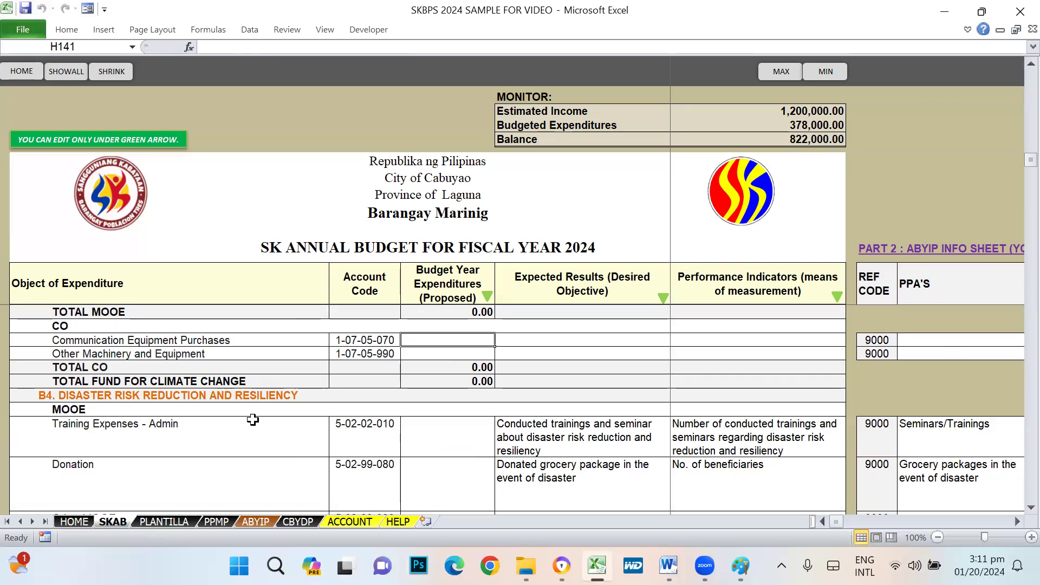
scroll(253, 420, down, 2)
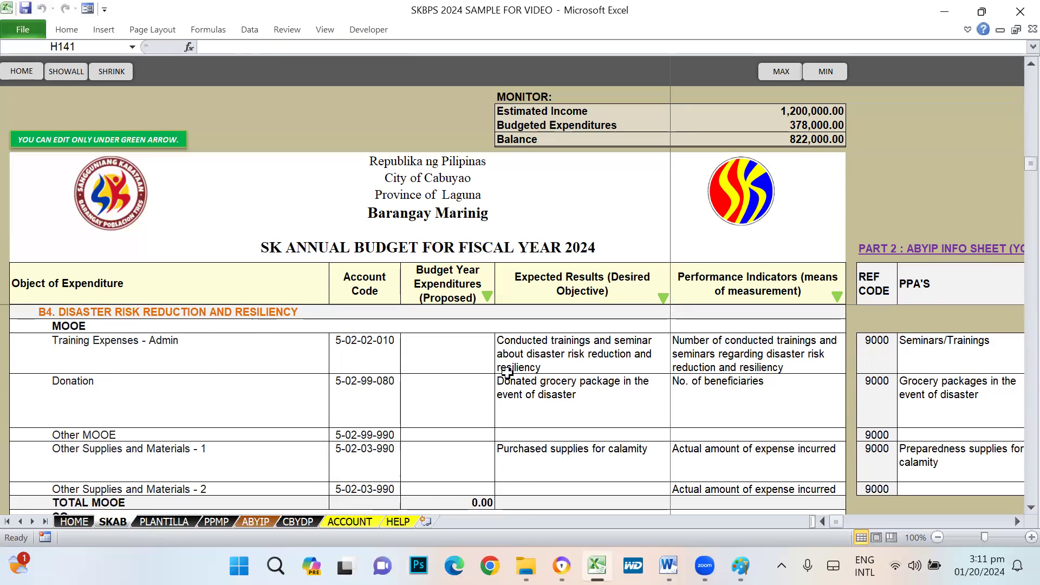
- Highlight the disaster risk items and amounts, and check account code 5-02-03-990 for supplies
drag(140, 344, 143, 490)
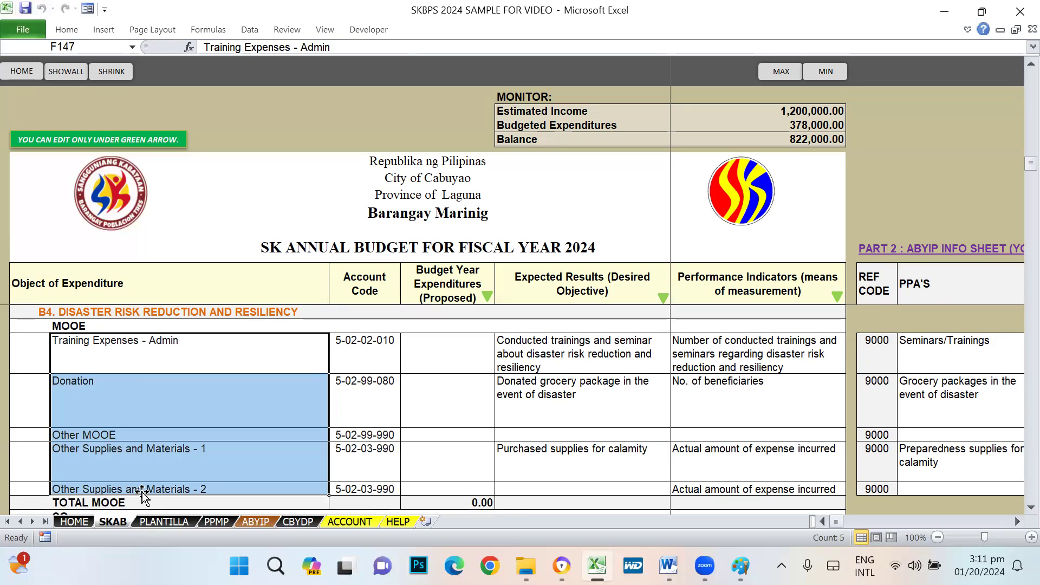
drag(474, 348, 464, 489)
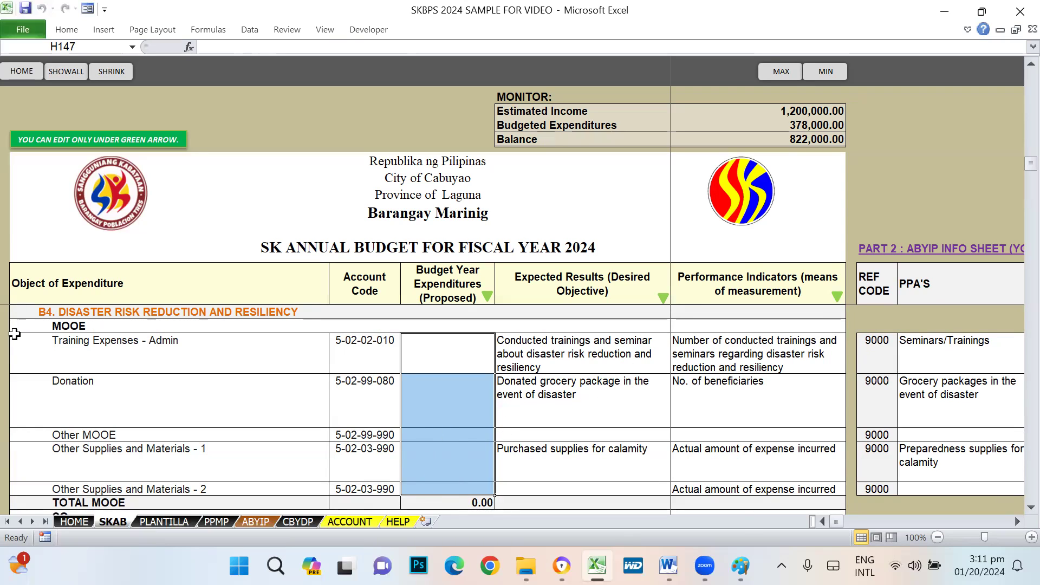
click(91, 456)
text(asfa)
key(Escape)
click(368, 459)
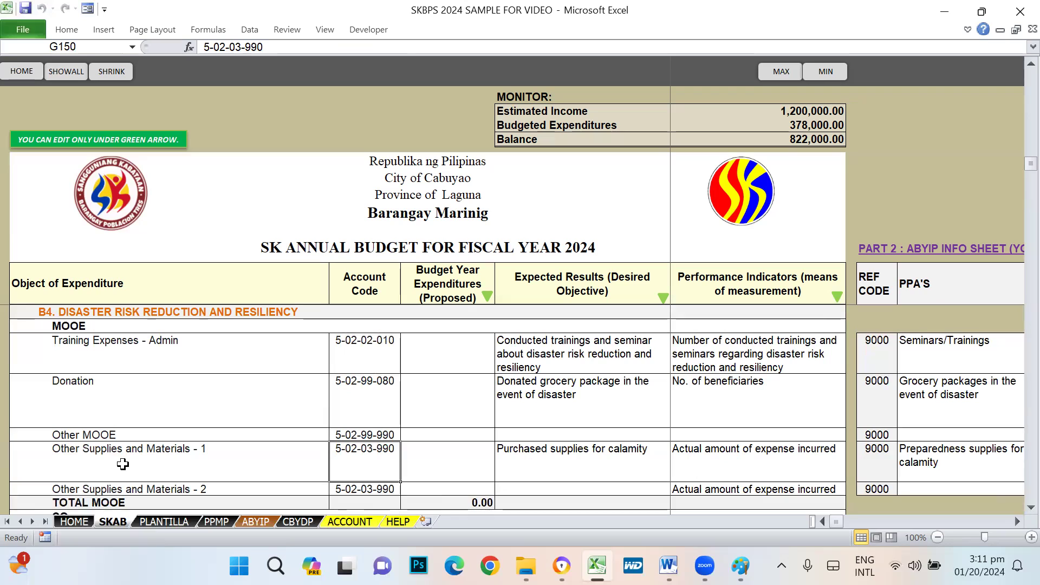
click(85, 456)
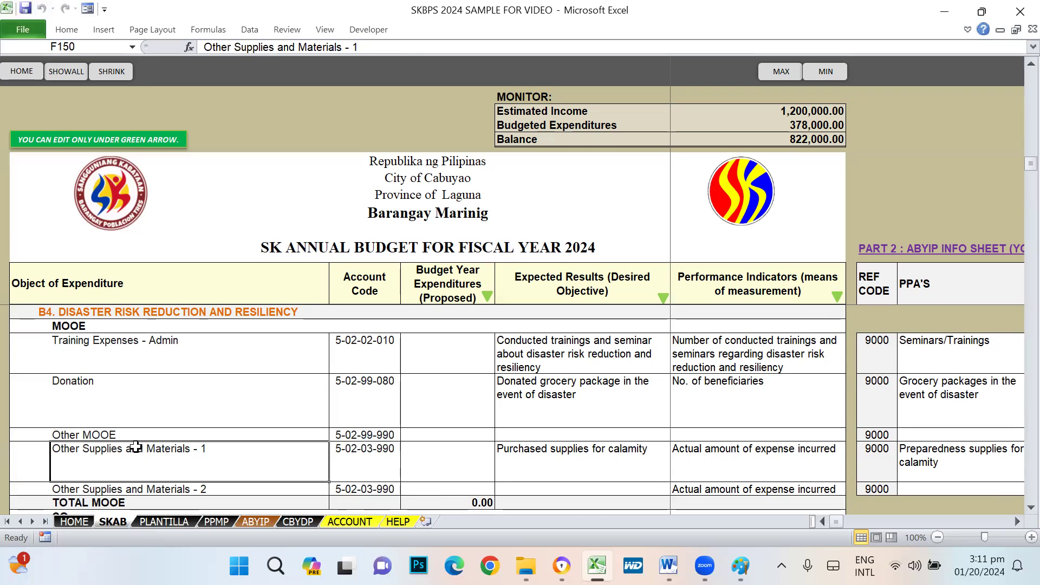
click(359, 454)
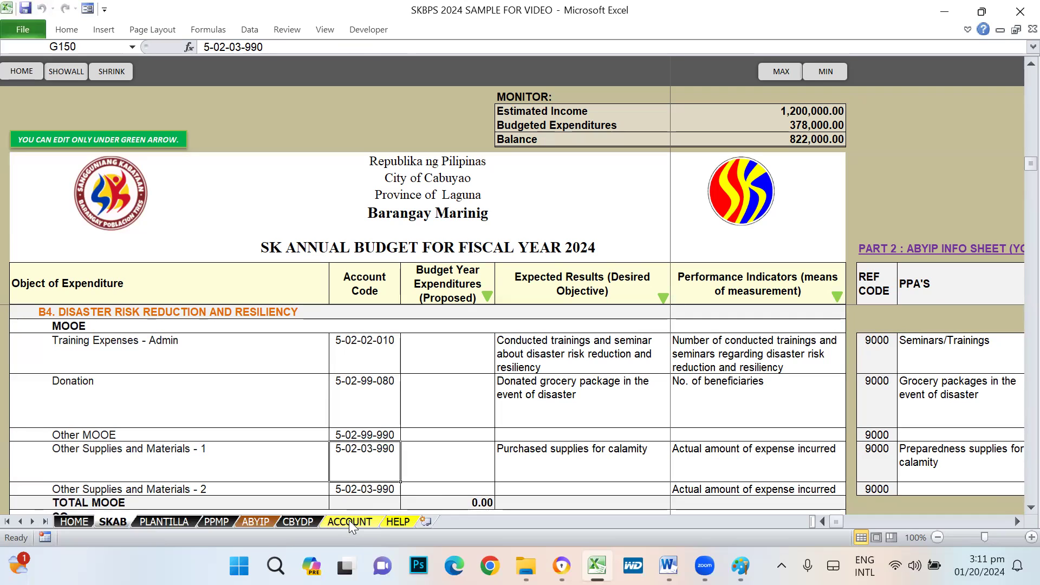
click(90, 458)
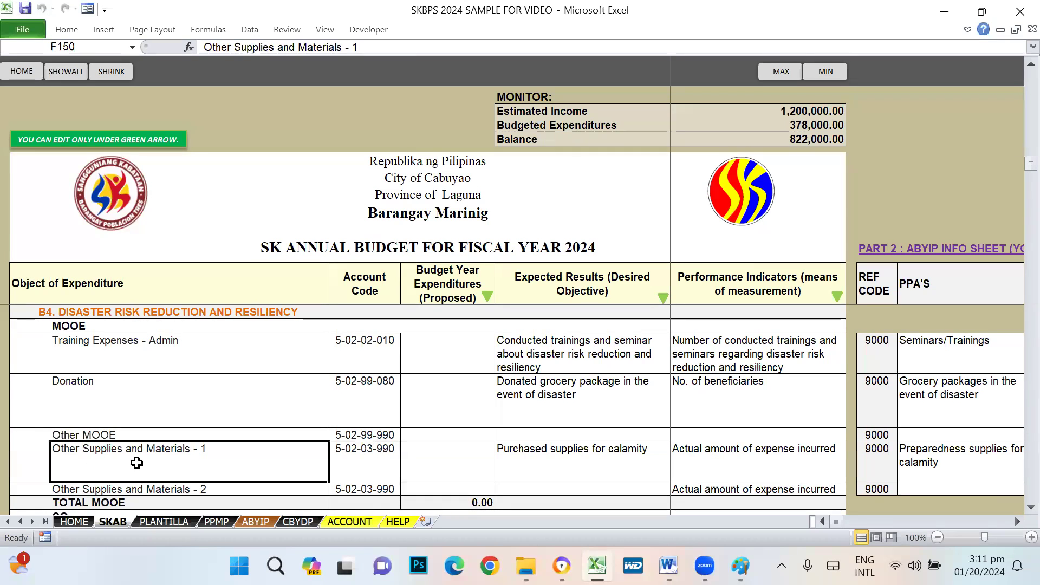
click(367, 456)
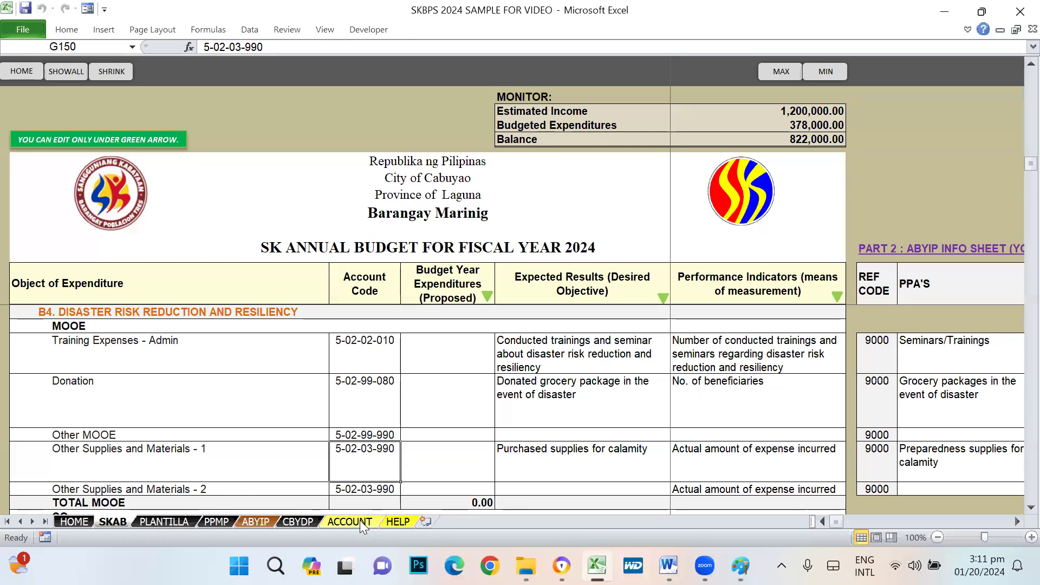
- Switch to the ACCOUNT sheet and scroll through its chart of accounts
click(358, 521)
scroll(297, 421, down, 8)
scroll(297, 421, down, 8)
drag(1014, 213, 1014, 286)
- On the ACCOUNT sheet, find Other Supplies and Materials Expenses and confirm its code 5-02-03-990
click(231, 410)
scroll(368, 388, up, 7)
scroll(369, 388, up, 4)
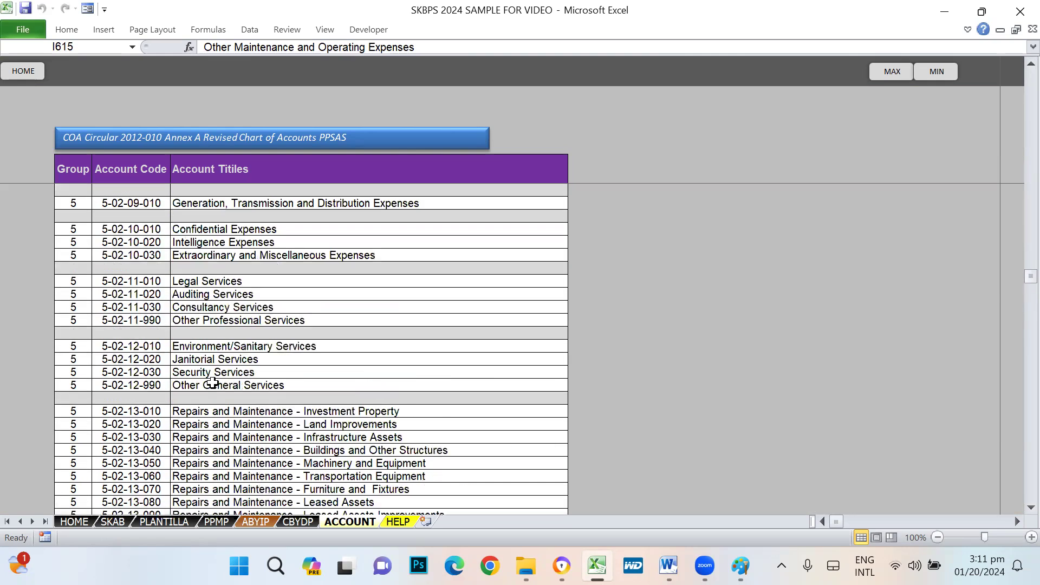
click(208, 384)
click(210, 325)
scroll(357, 384, up, 7)
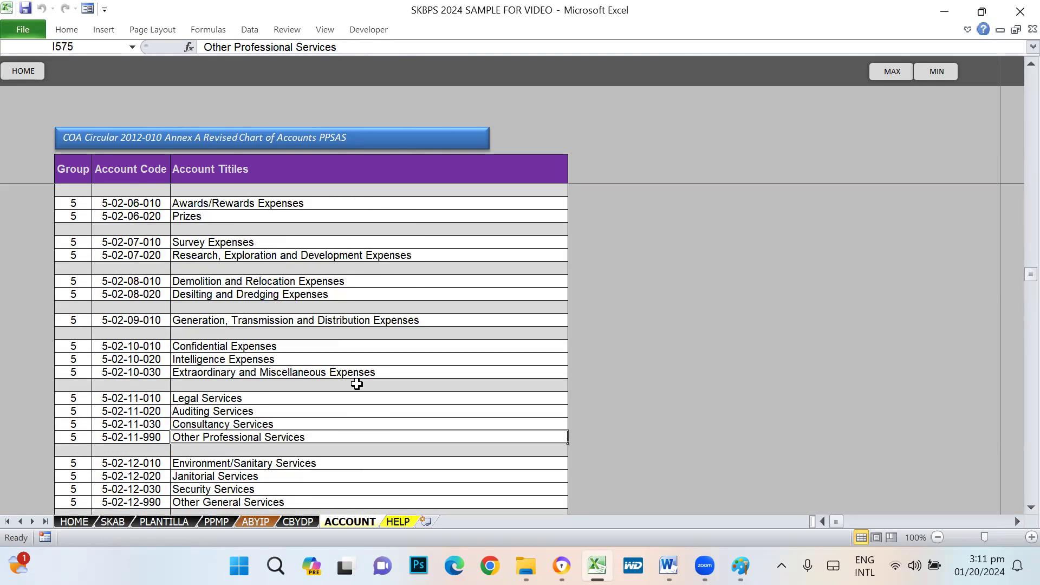
scroll(356, 383, up, 6)
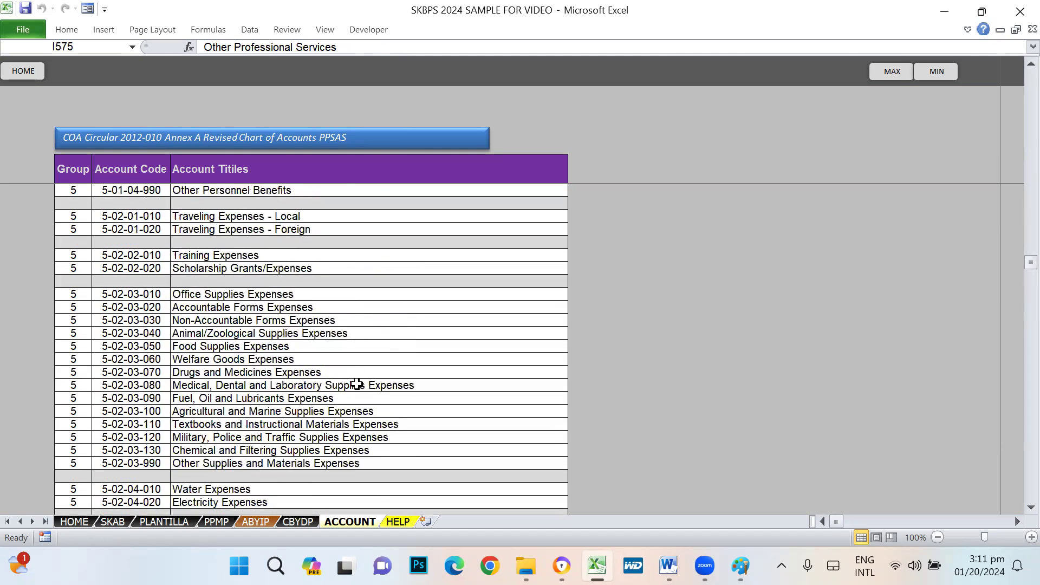
scroll(358, 383, up, 1)
scroll(206, 460, down, 1)
click(213, 463)
click(100, 464)
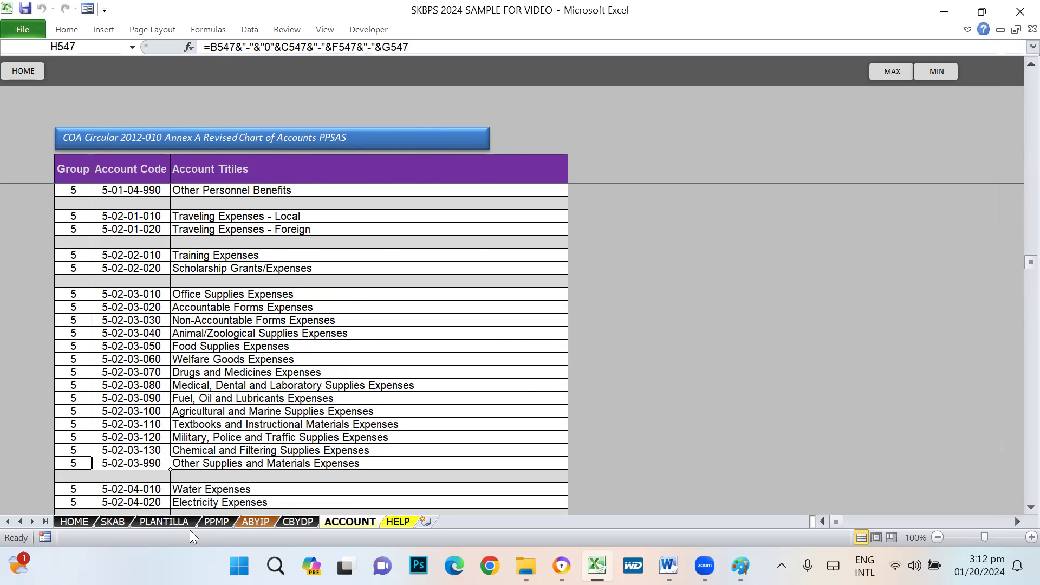
- Go back to the SKAB sheet's B4 Disaster Risk Reduction MOOE rows after one more ACCOUNT check
click(111, 521)
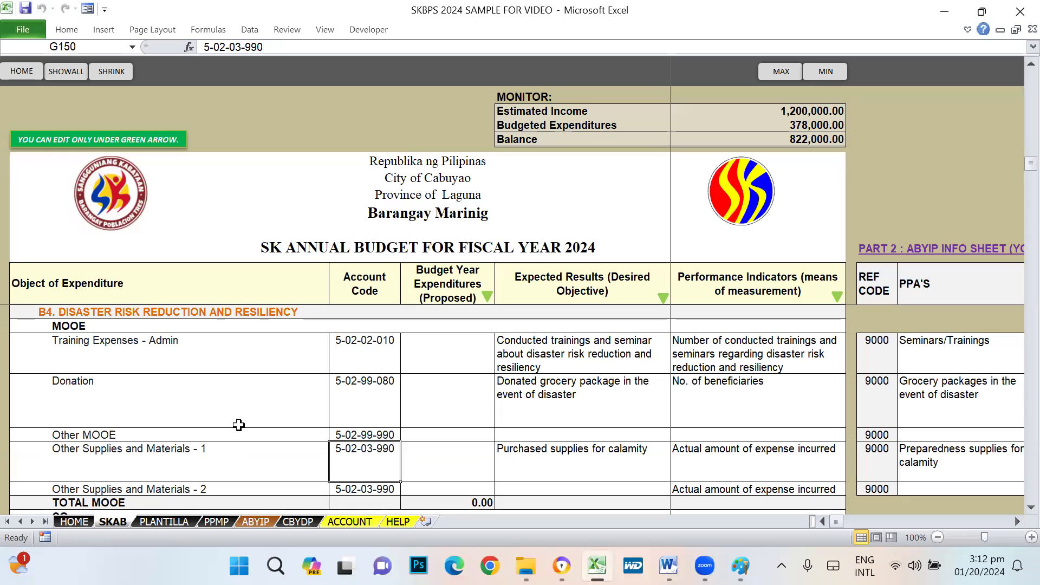
scroll(303, 437, down, 1)
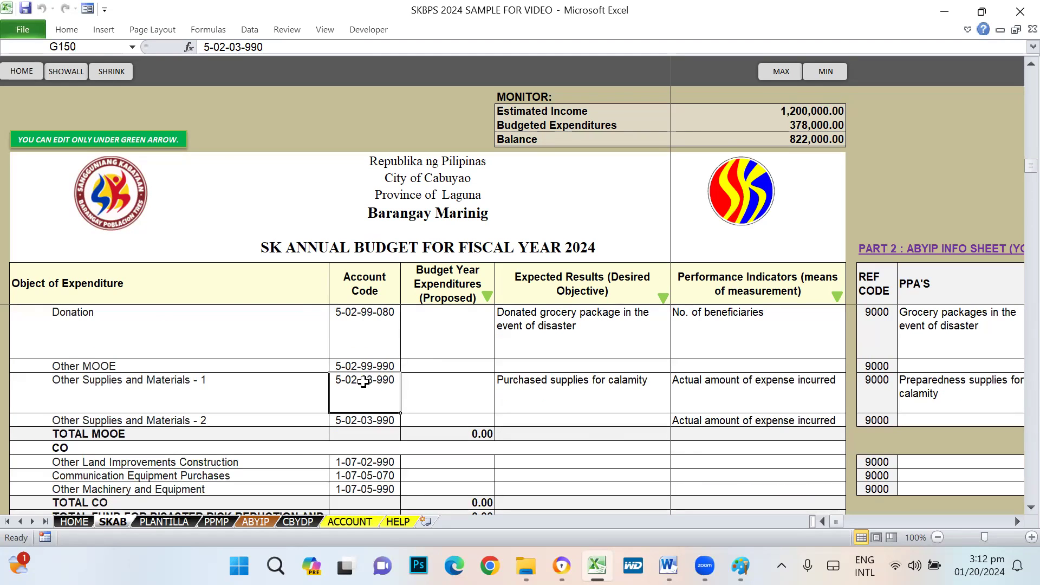
click(350, 521)
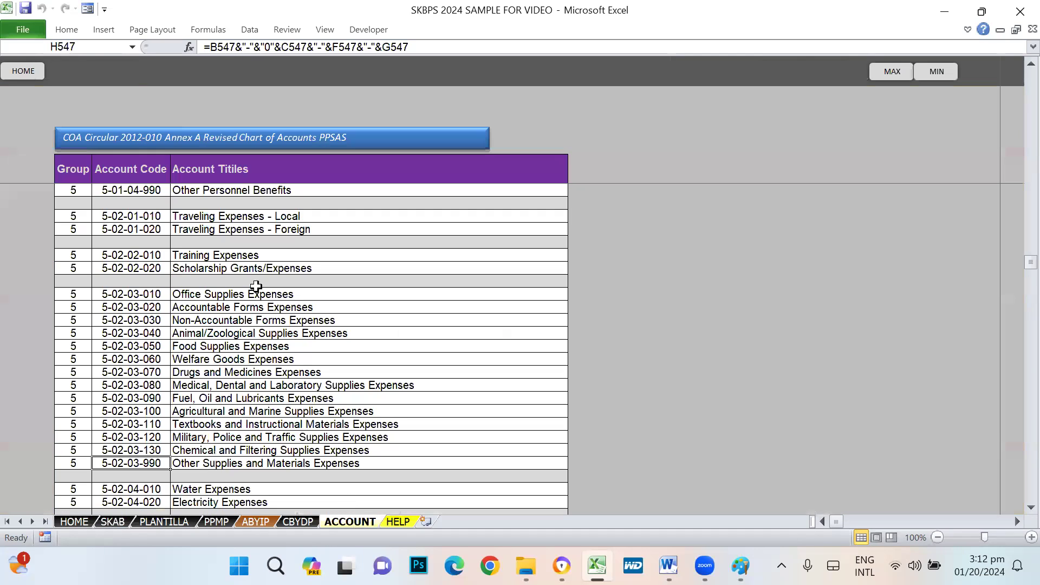
scroll(287, 409, down, 8)
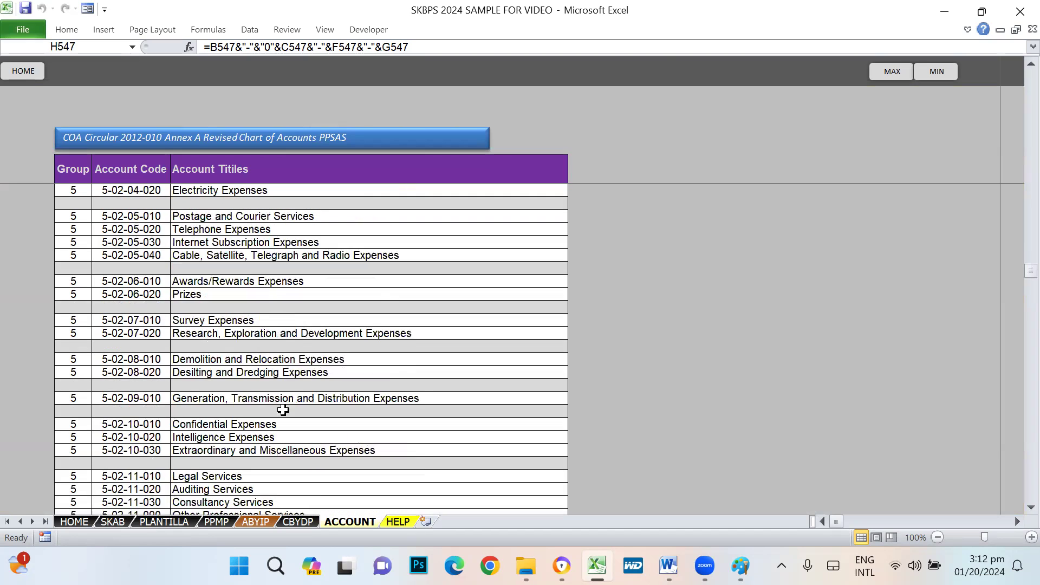
click(127, 517)
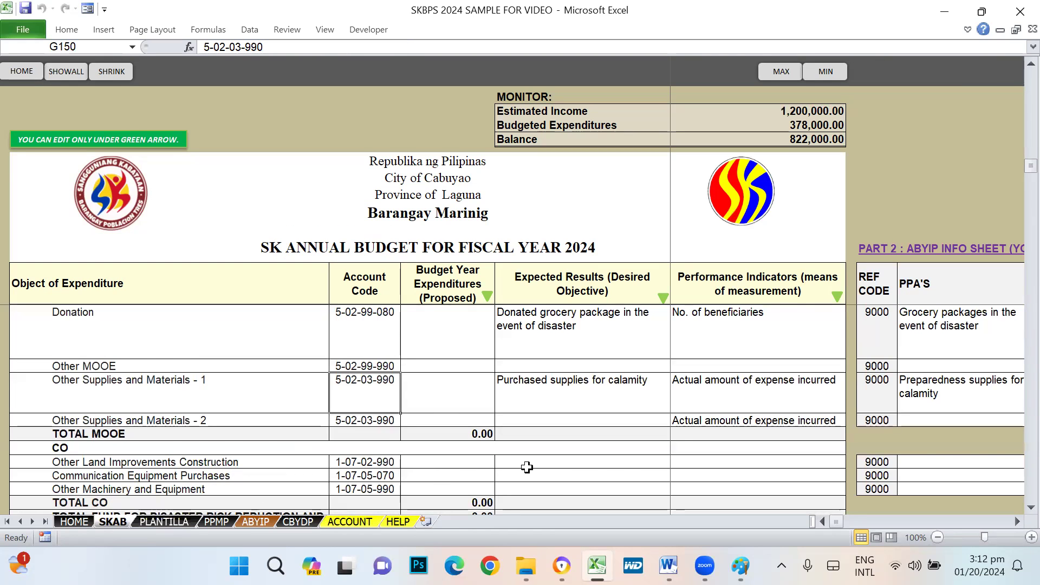
scroll(528, 466, down, 4)
scroll(422, 403, up, 6)
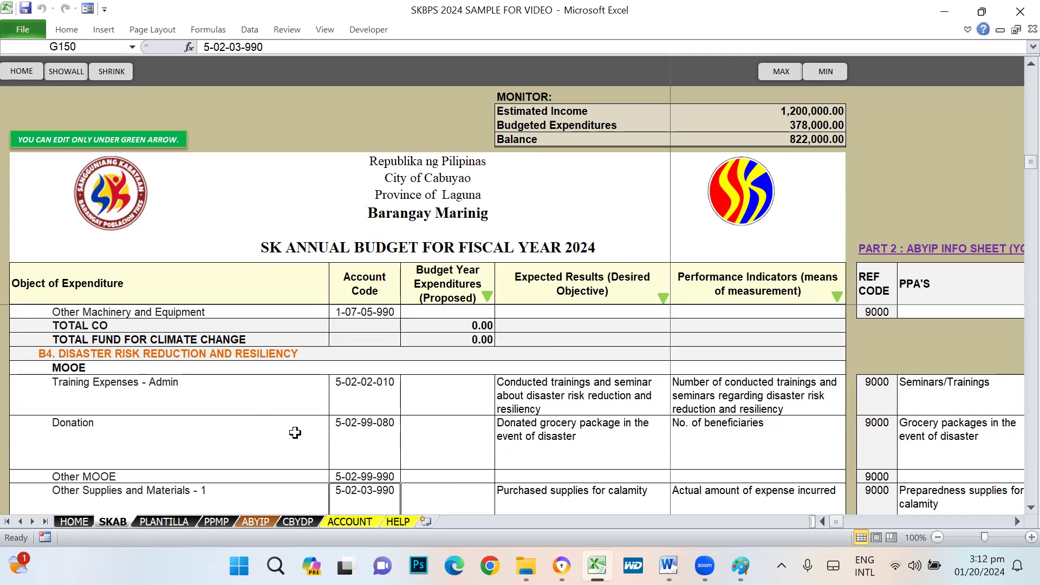
scroll(344, 425, down, 7)
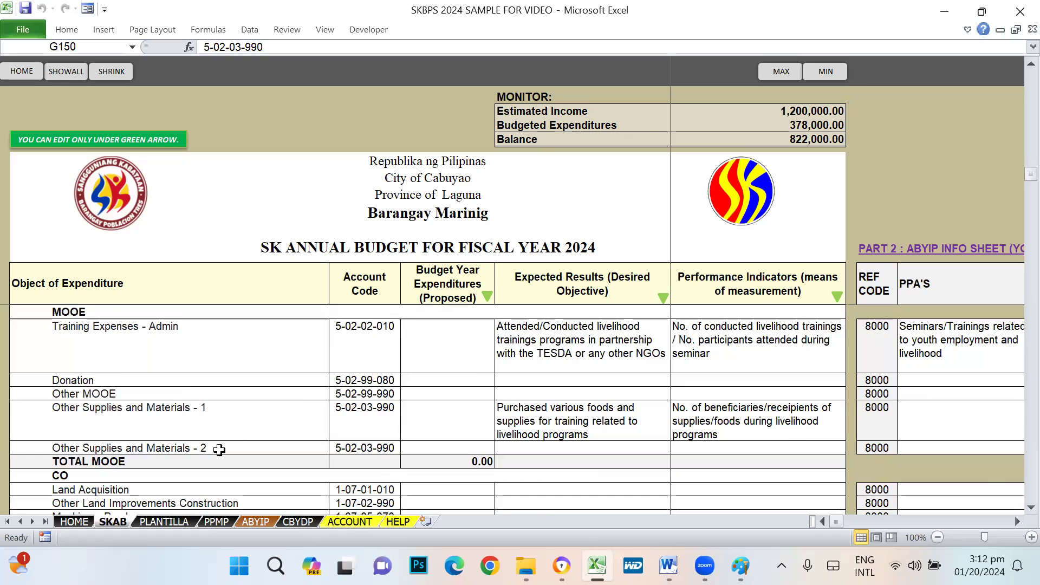
scroll(248, 451, down, 8)
scroll(248, 451, down, 4)
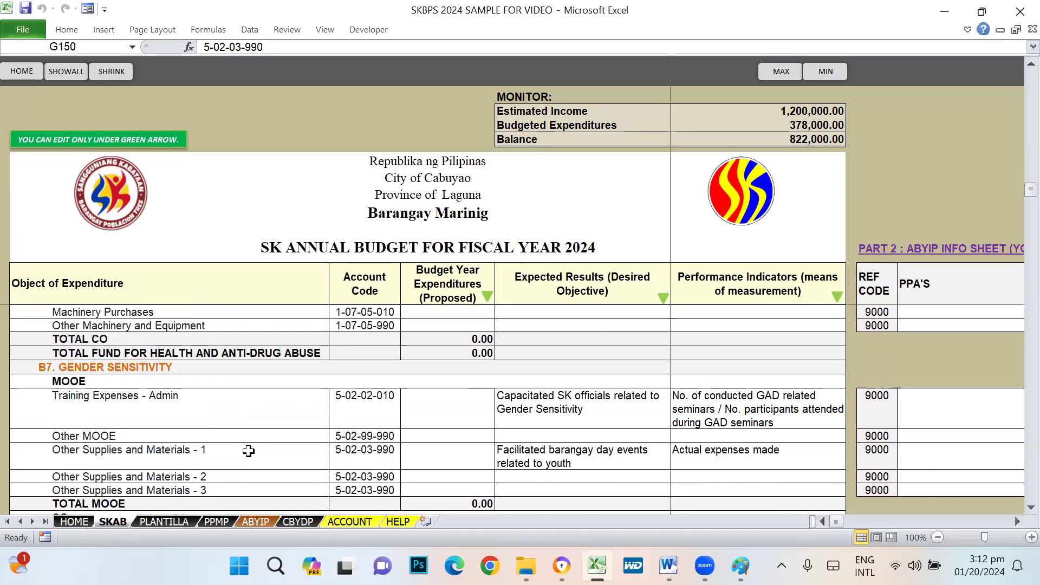
click(813, 135)
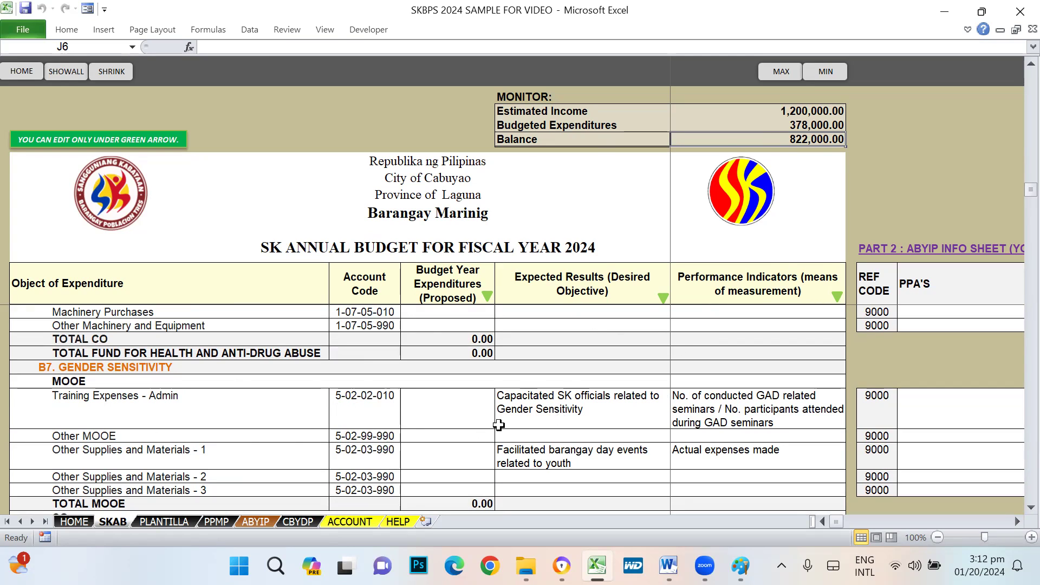
click(460, 405)
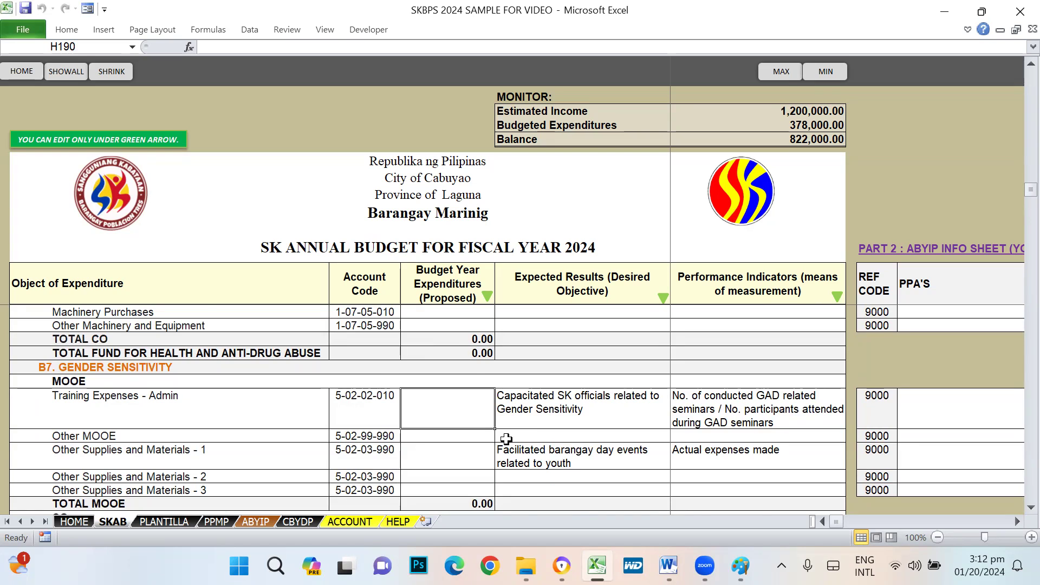
scroll(506, 439, up, 8)
click(810, 135)
scroll(702, 173, up, 5)
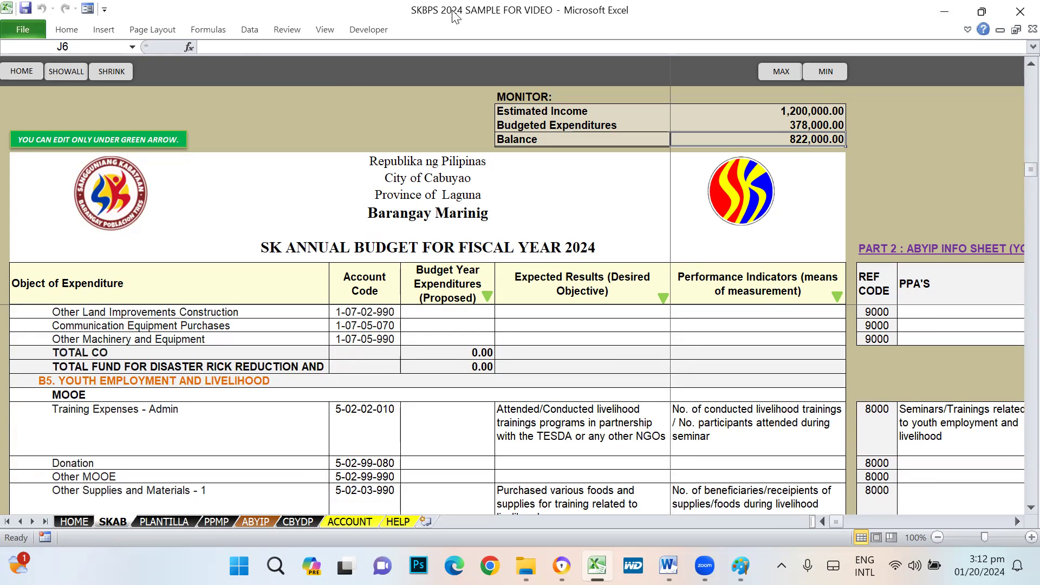
click(902, 103)
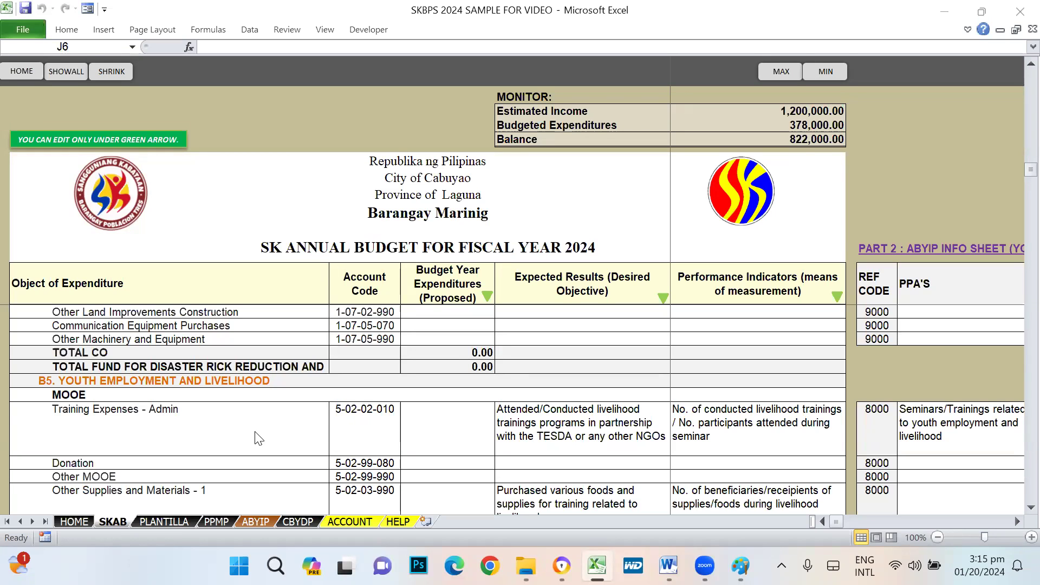
scroll(320, 422, up, 5)
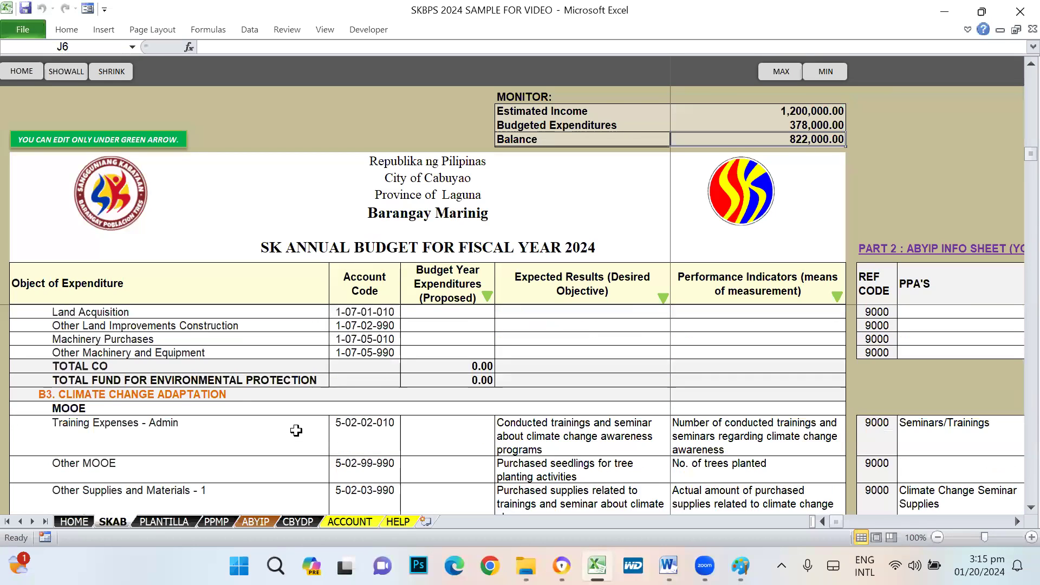
scroll(296, 430, up, 6)
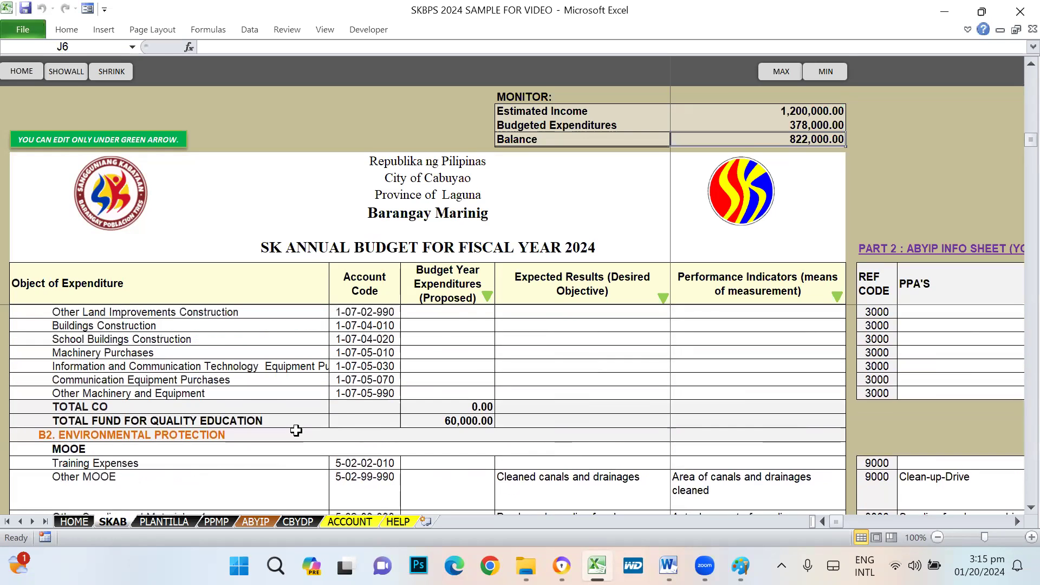
scroll(296, 431, up, 6)
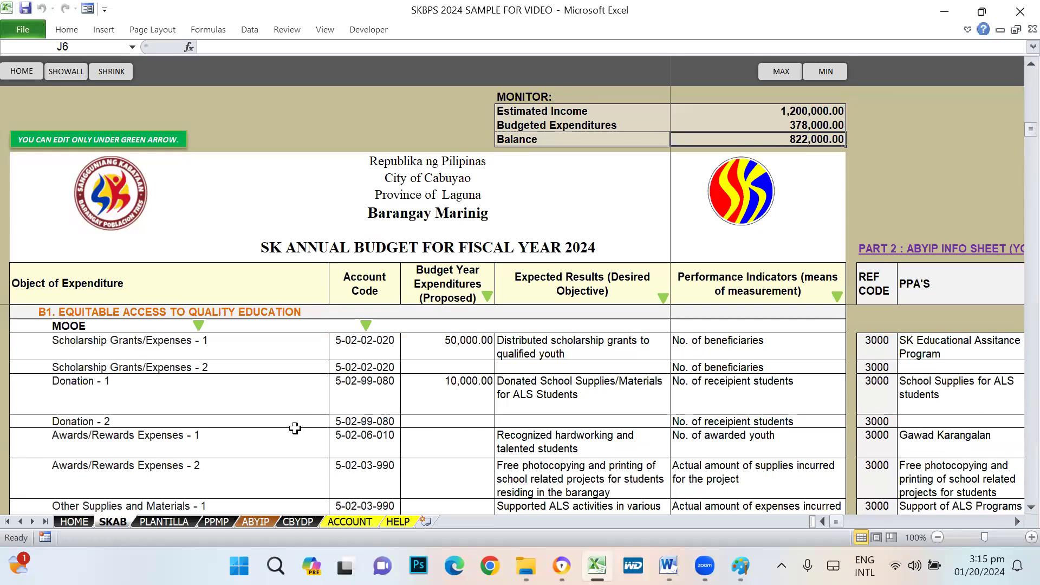
click(383, 466)
scroll(384, 470, down, 3)
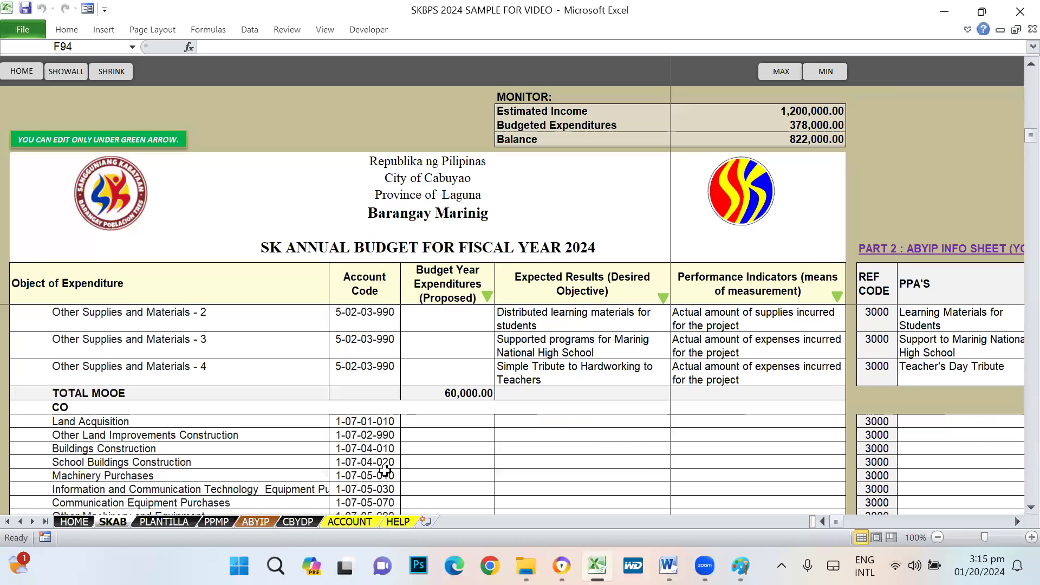
scroll(222, 458, down, 4)
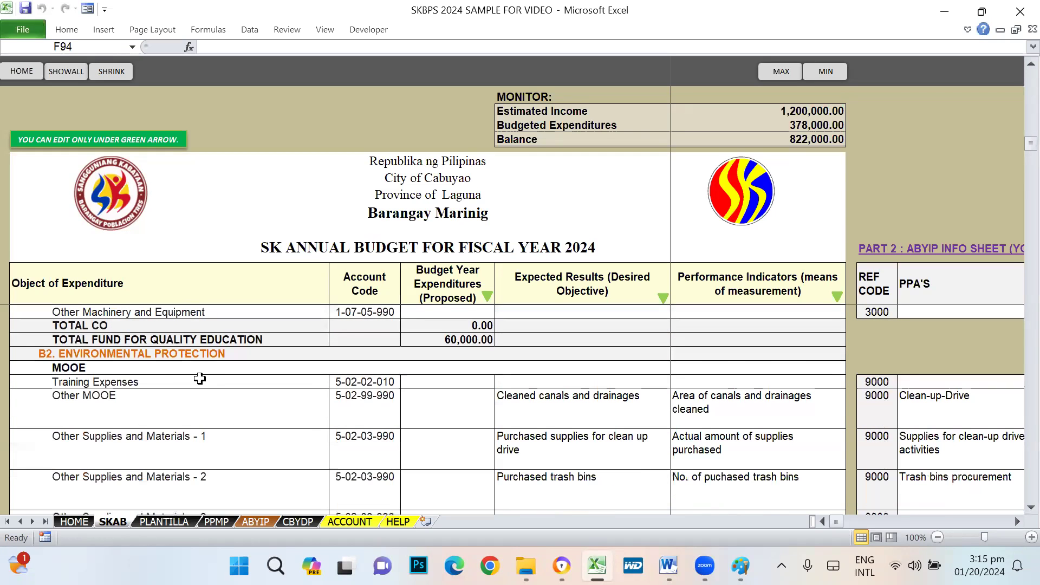
scroll(206, 378, down, 5)
scroll(288, 445, down, 5)
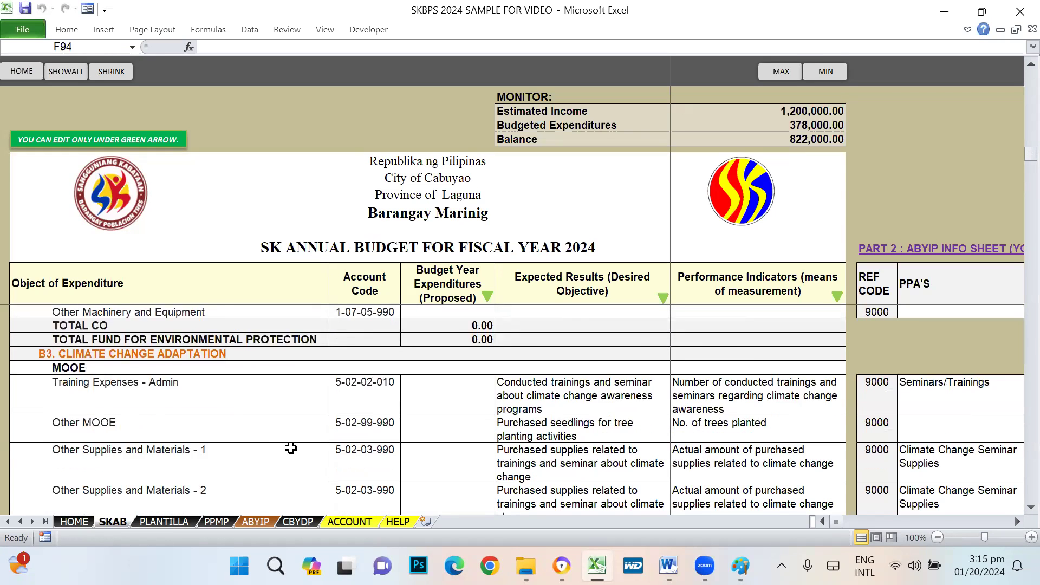
scroll(289, 449, down, 7)
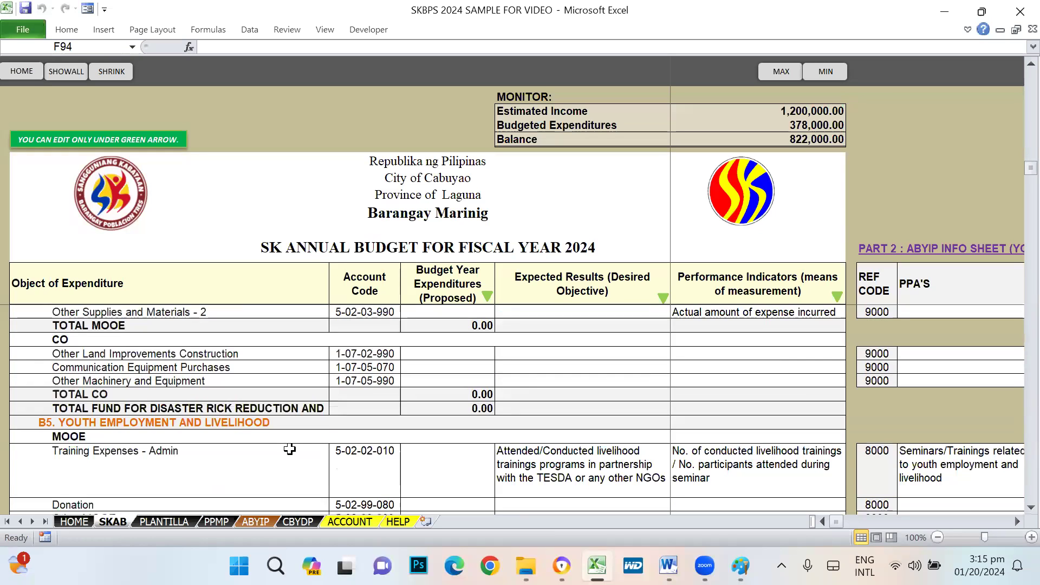
scroll(288, 449, down, 4)
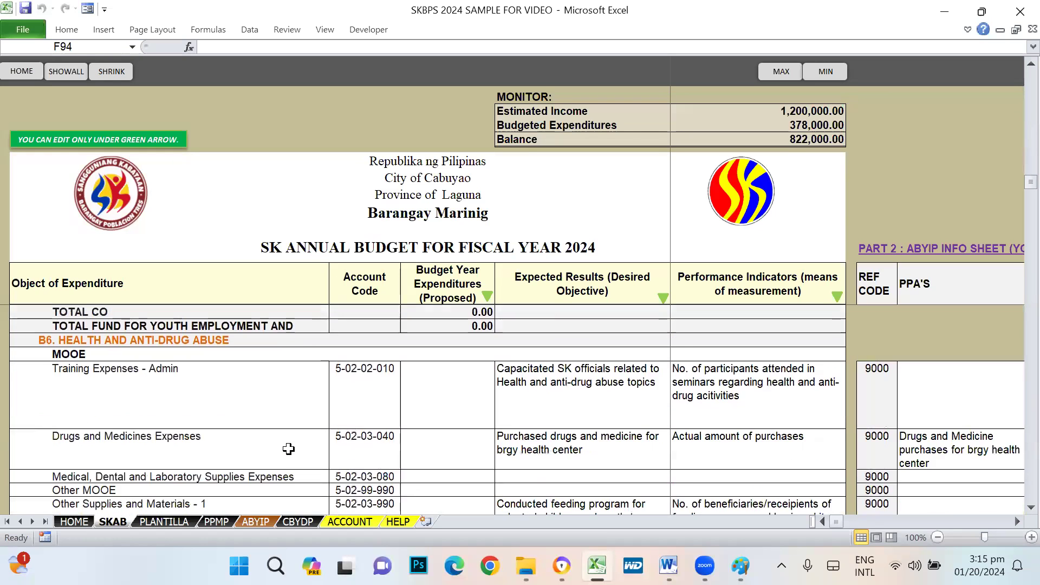
scroll(290, 445, down, 8)
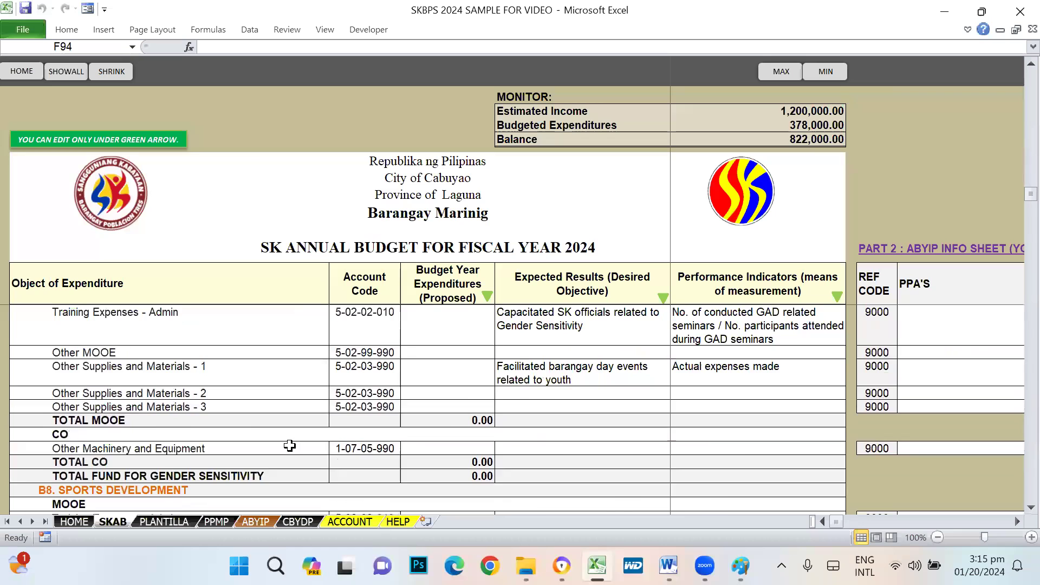
scroll(290, 445, down, 6)
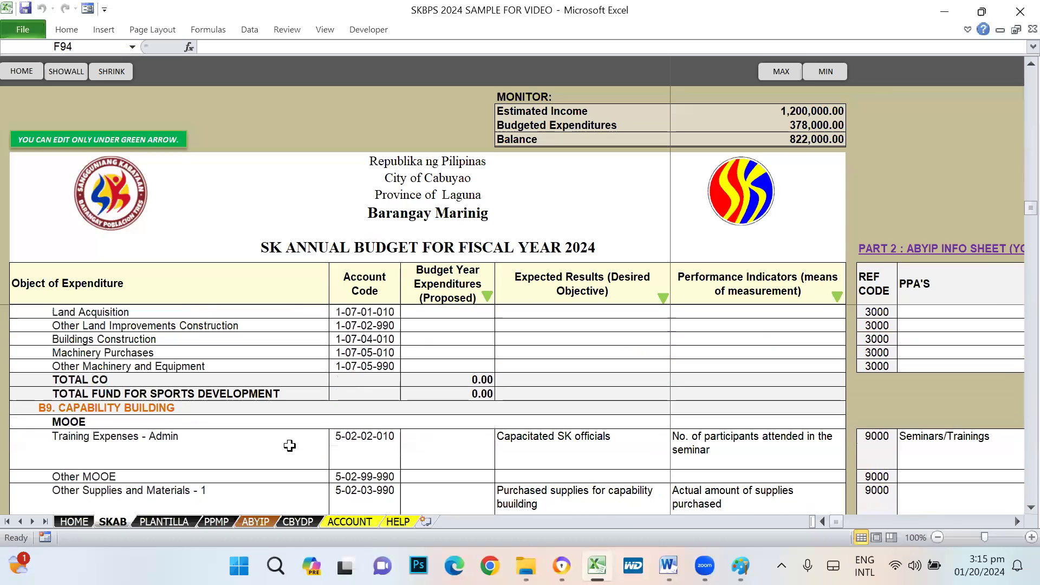
scroll(281, 440, down, 5)
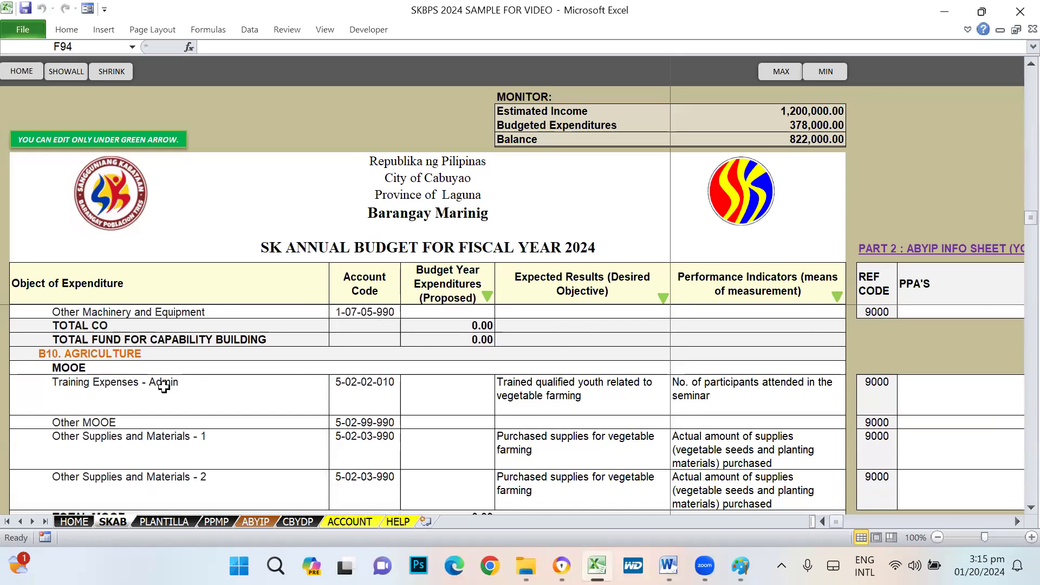
scroll(303, 453, down, 1)
scroll(304, 455, down, 2)
scroll(536, 401, up, 14)
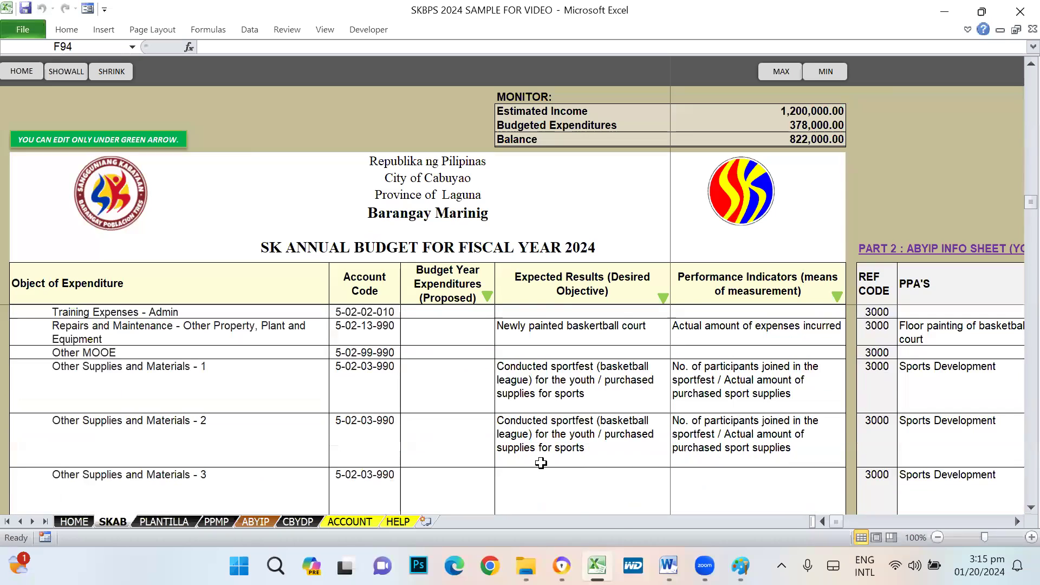
scroll(540, 463, up, 12)
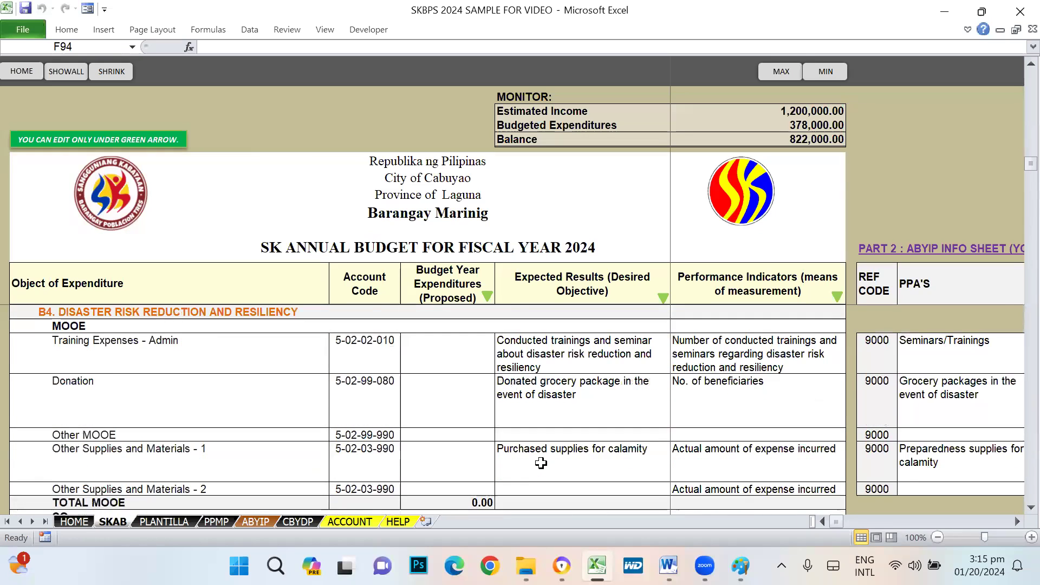
scroll(540, 463, up, 10)
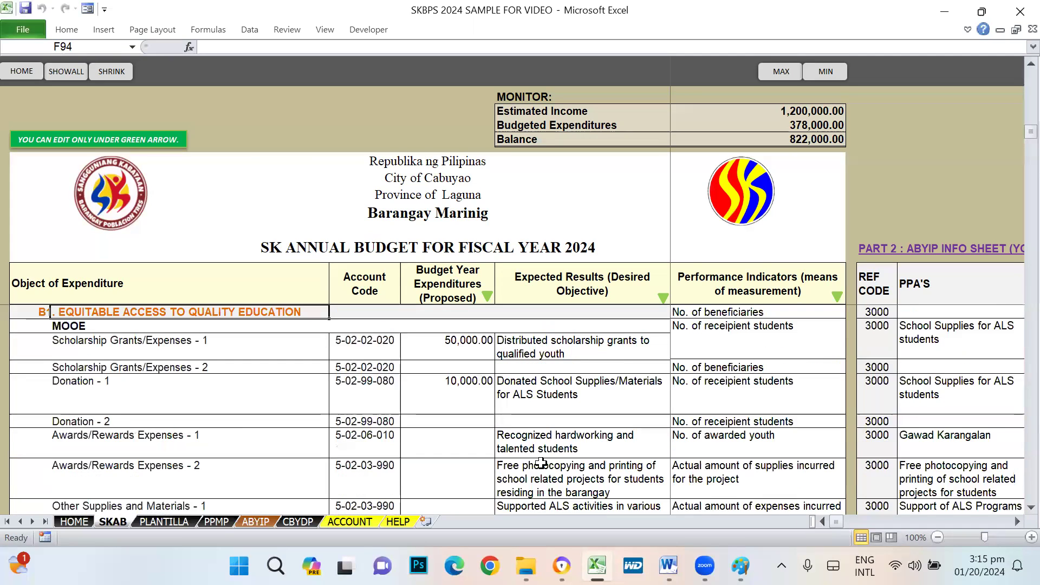
click(805, 141)
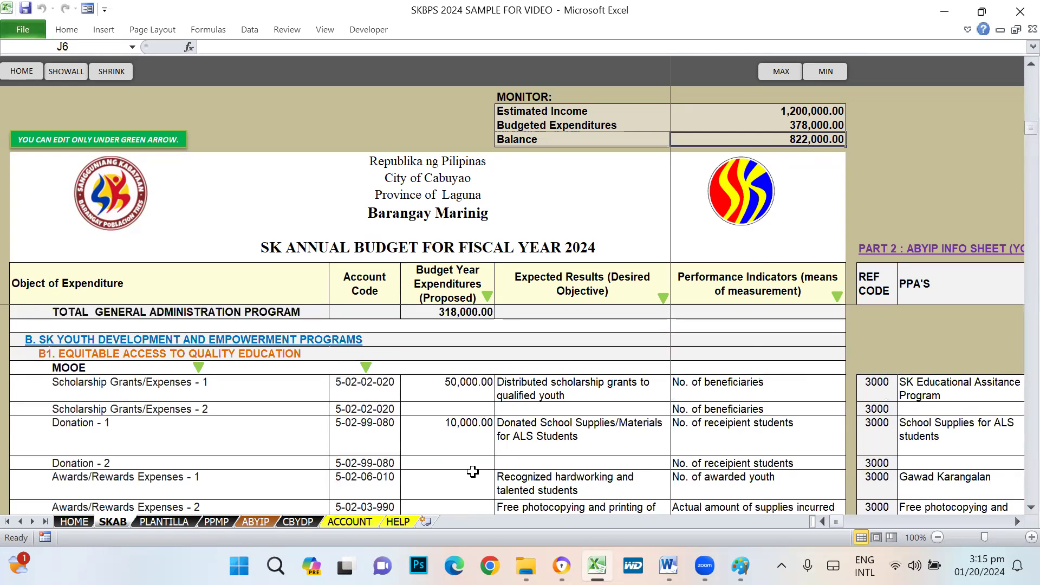
scroll(473, 471, down, 1)
scroll(475, 471, down, 2)
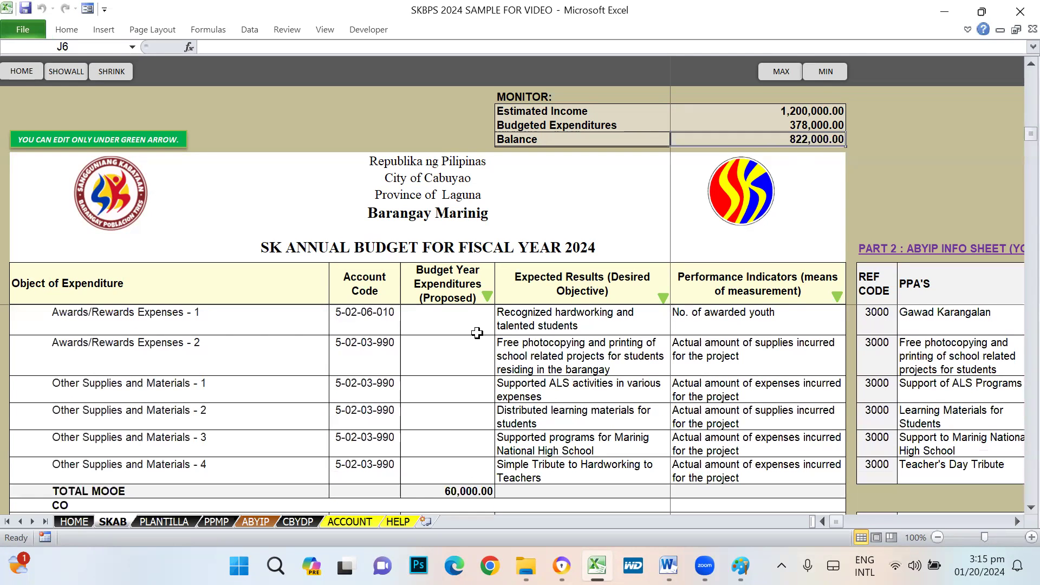
click(455, 469)
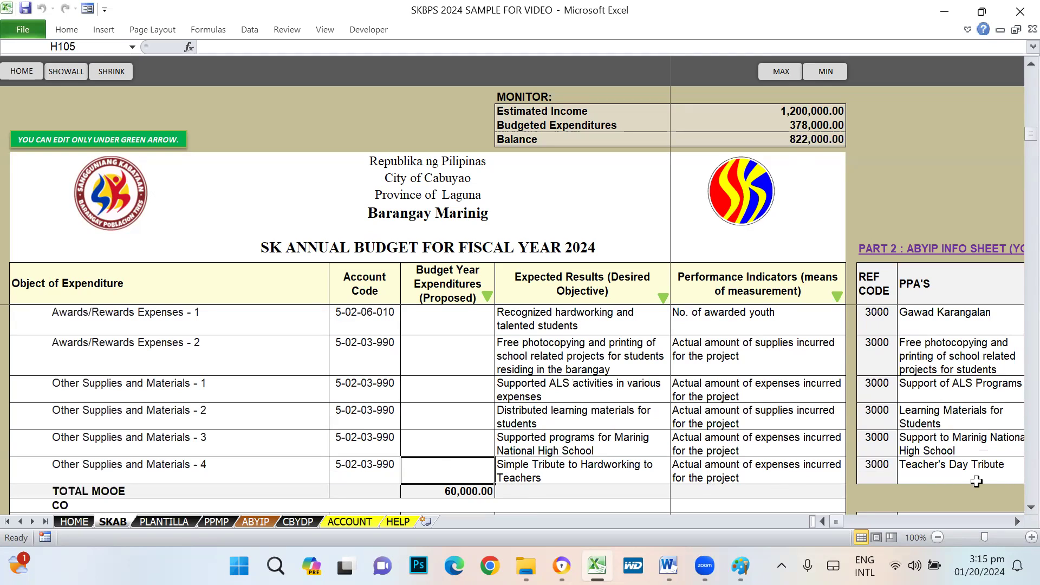
click(538, 475)
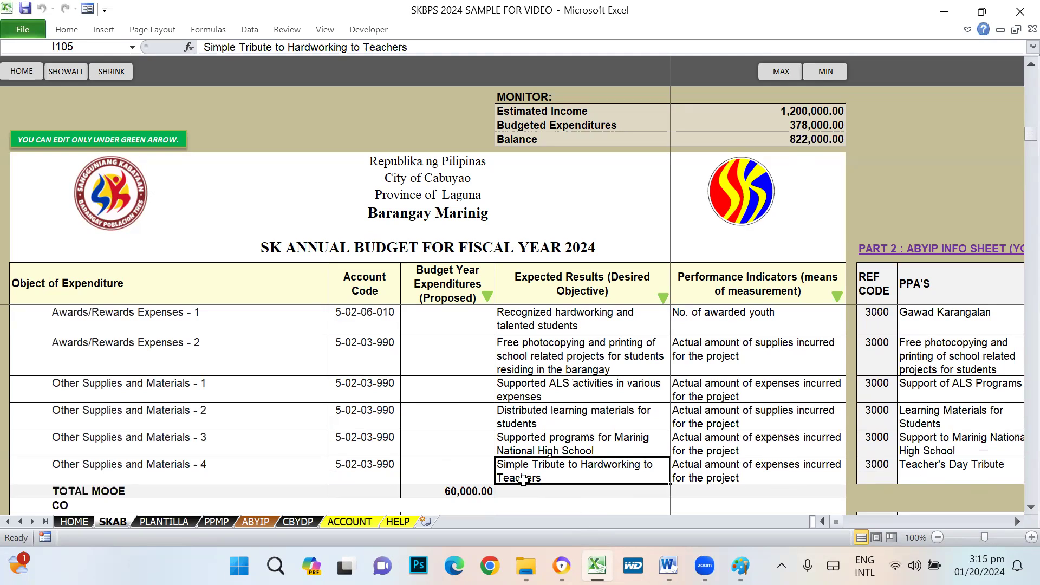
- Enter 10,000 as the Other Supplies and Materials - 4 amount for the Teacher's Day tribute
click(437, 475)
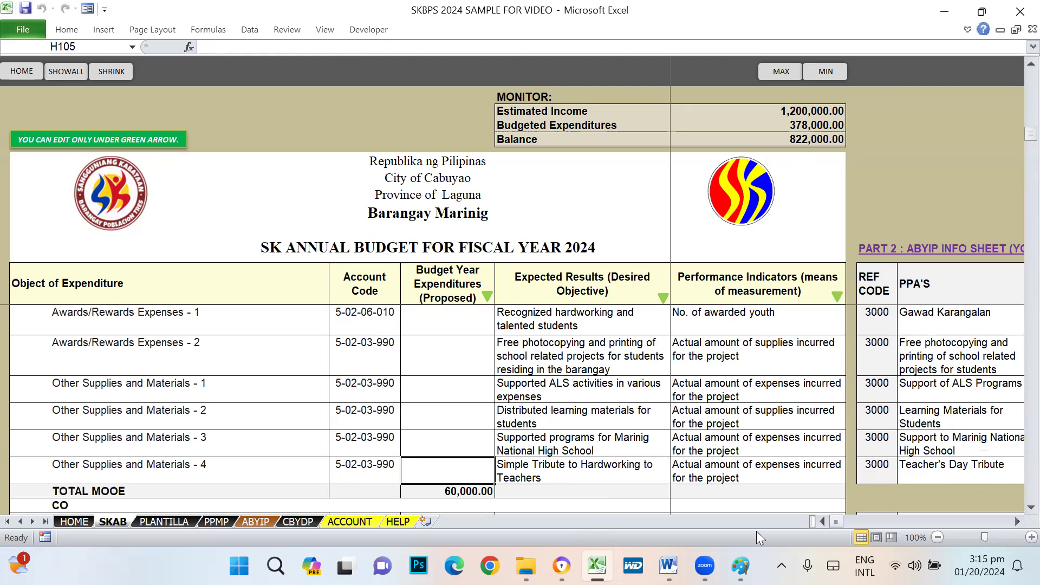
text(10000)
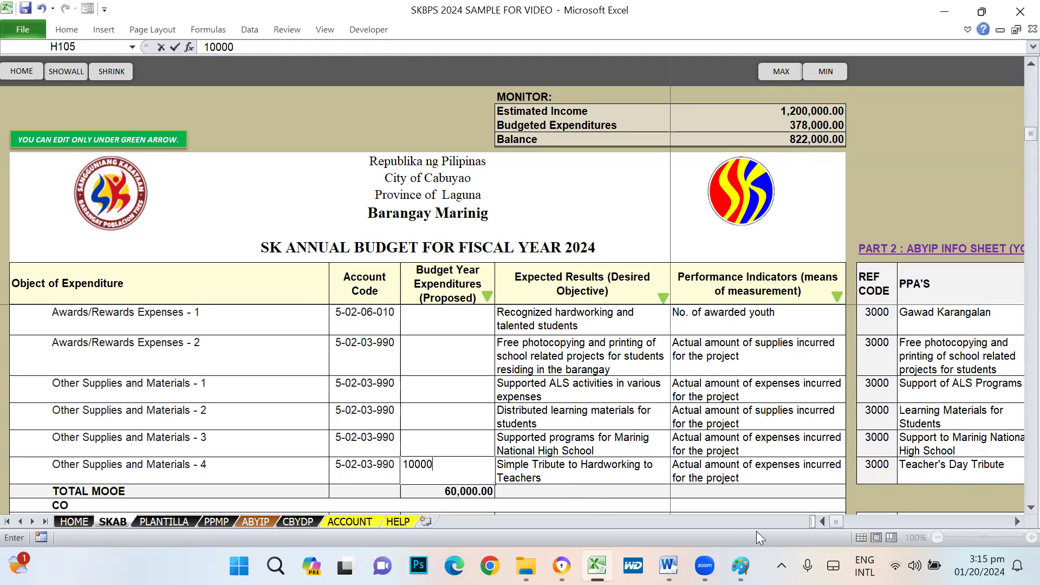
key(Return)
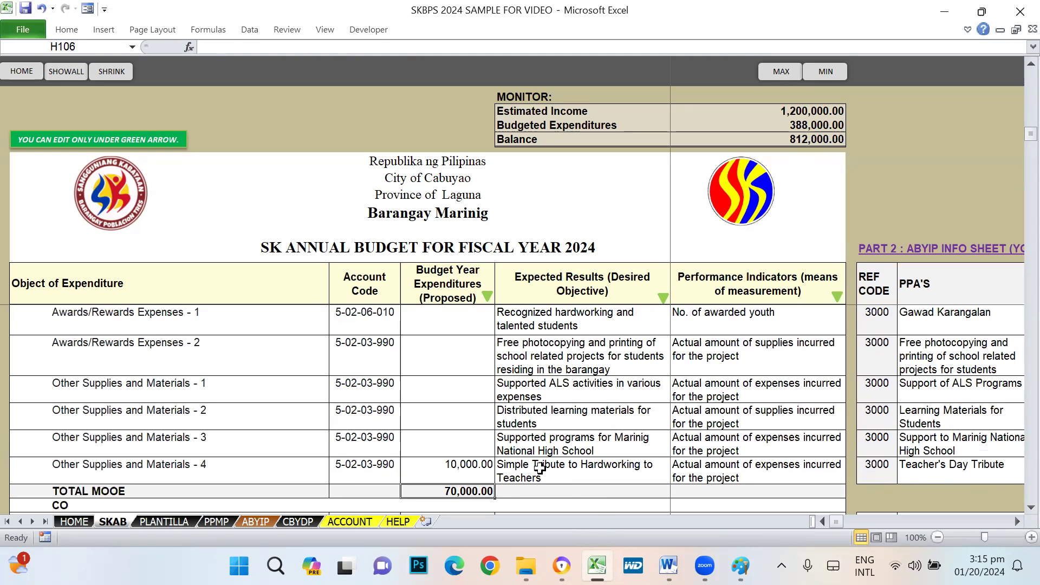
- Extend the PPA in M105 to read 'Teacher's Day Tribute - Gift -giving'
click(539, 469)
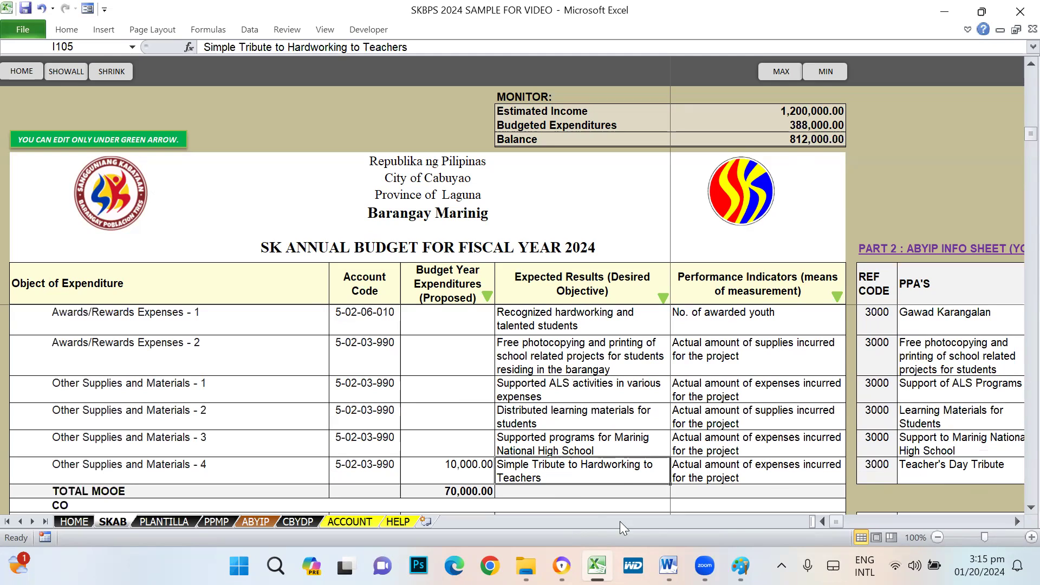
click(943, 469)
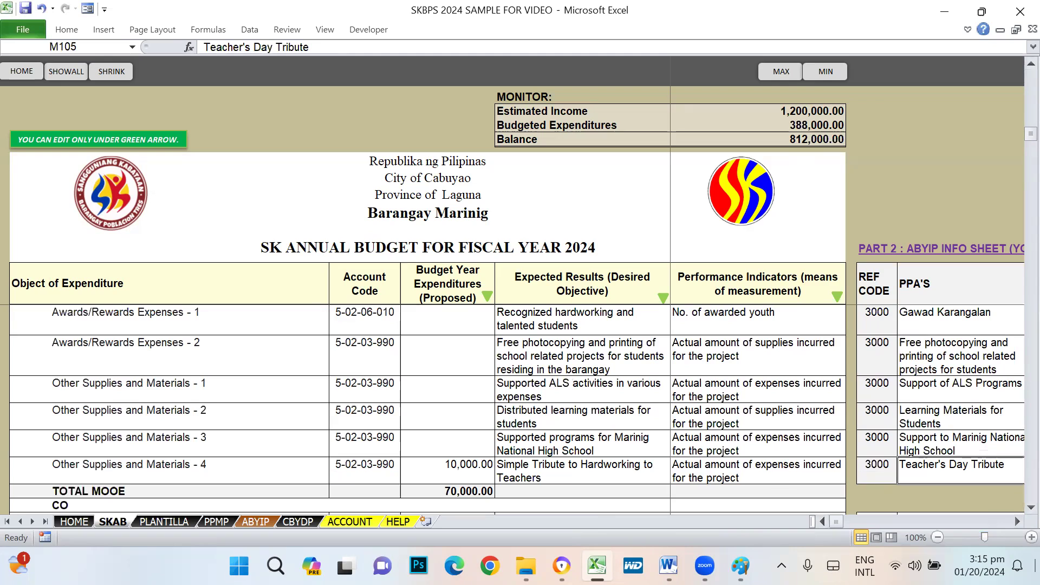
key(Right)
key(Left)
key(F2)
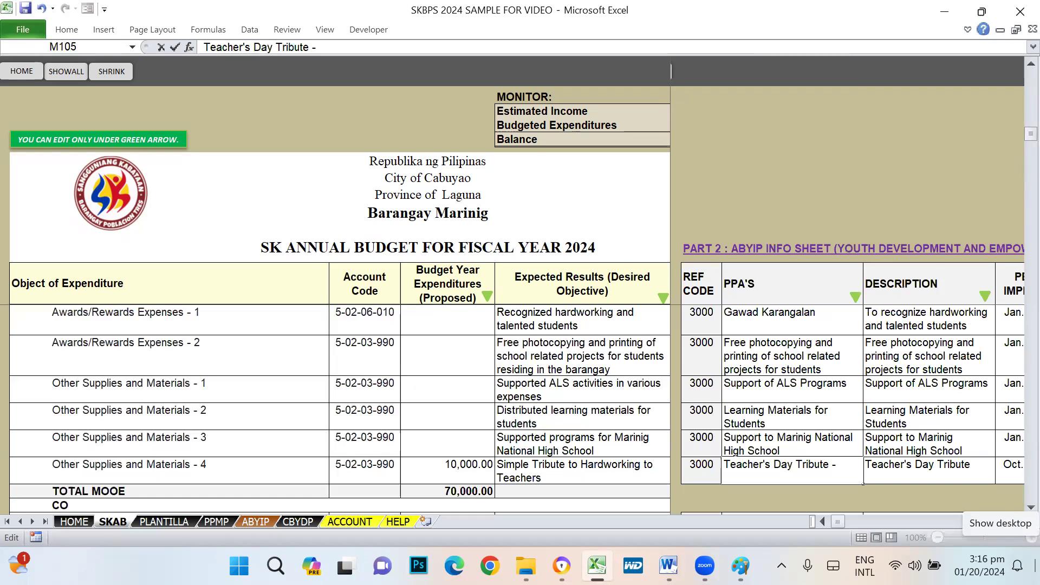
text(Gift -giving)
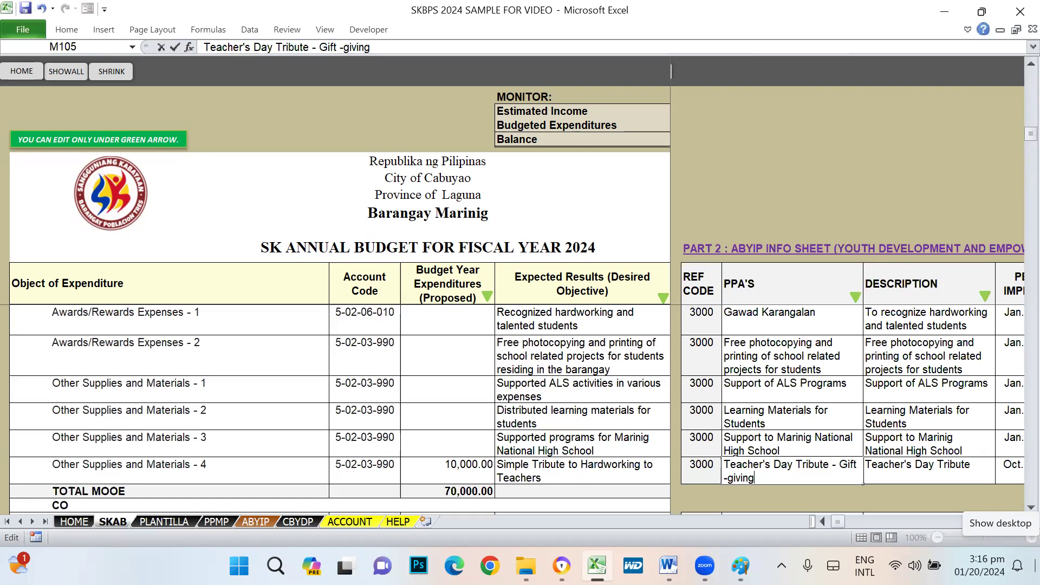
key(Return)
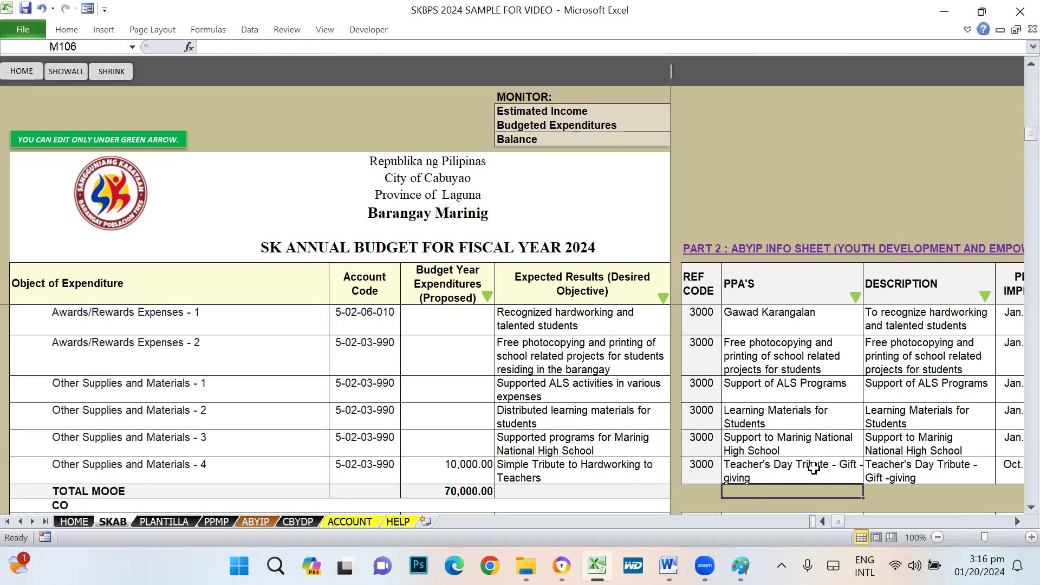
- Replace N105's description with 'Gift Giving to all public teachers in the barangay'
click(466, 472)
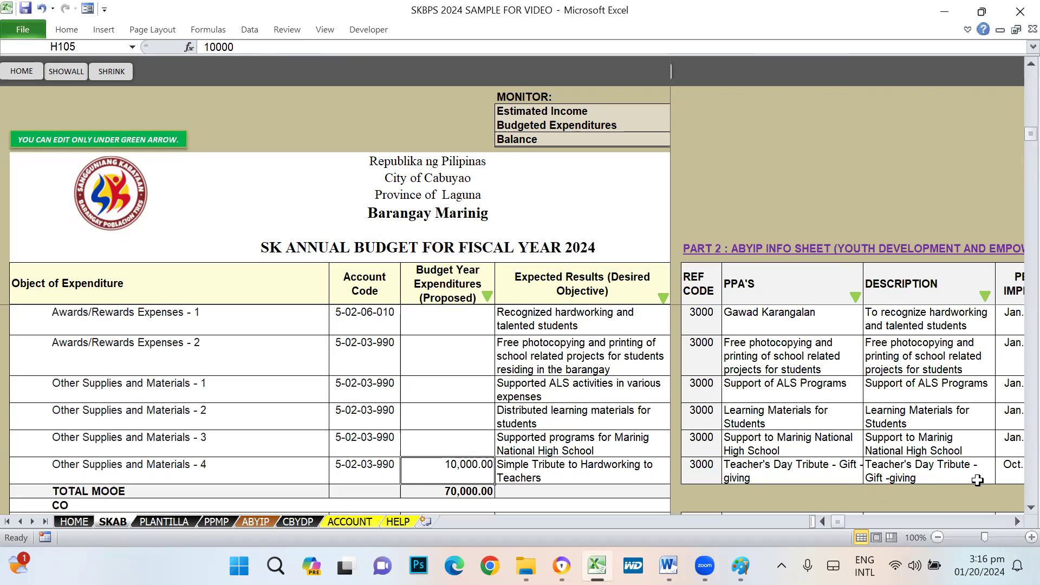
click(925, 473)
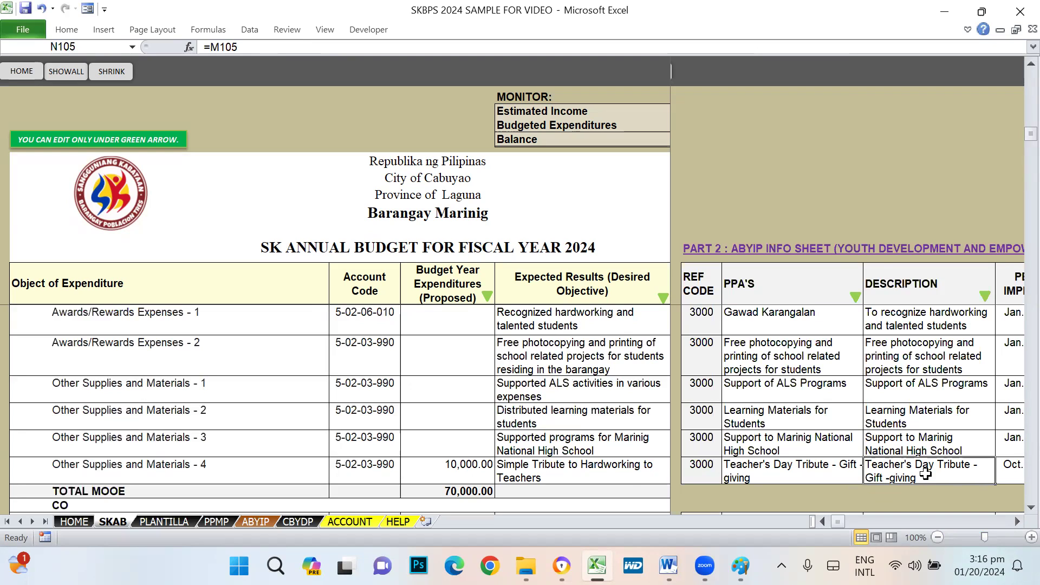
text(Gift Giving to all ta)
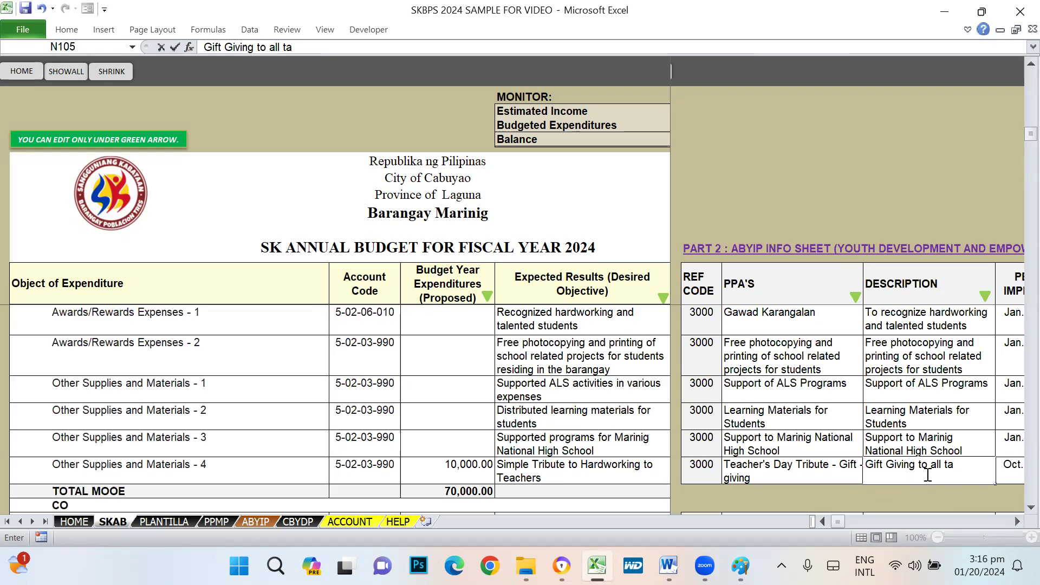
text(public teachers in the bra)
key(BackSpace)
key(BackSpace)
text(arangay)
key(Return)
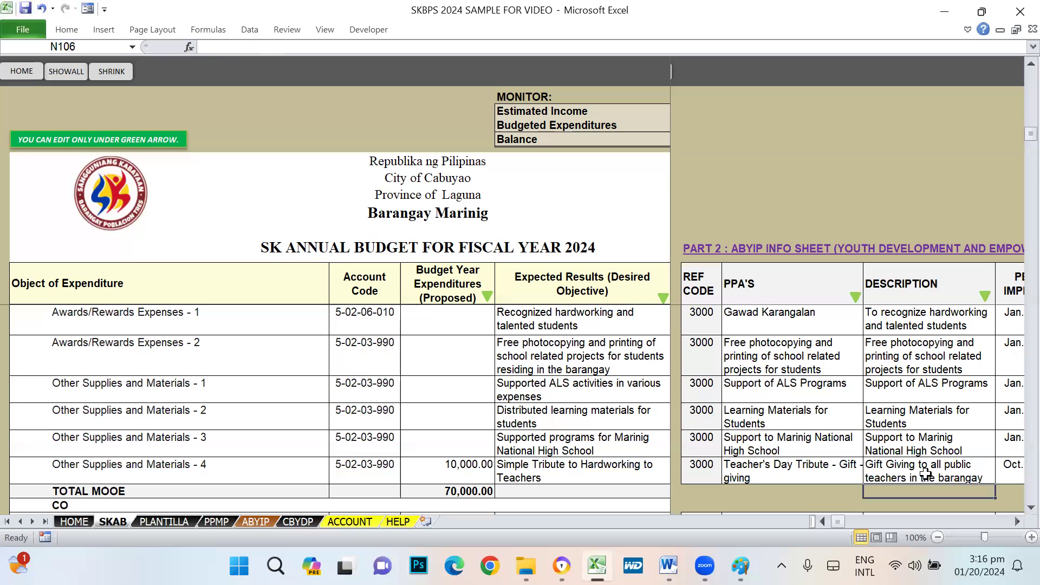
key(Up)
key(Right)
key(Right)
key(Left)
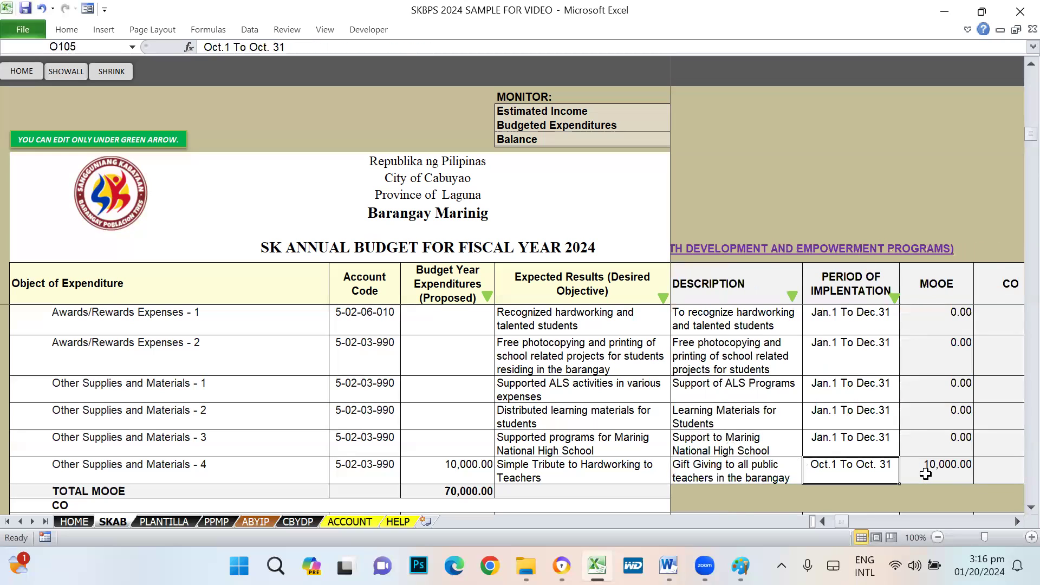
key(Right)
key(Right)
key(Right)
key(Right)
key(Left)
key(Left)
key(Left)
key(Left)
key(Left)
key(Right)
key(Right)
key(Right)
key(Right)
key(Right)
key(Right)
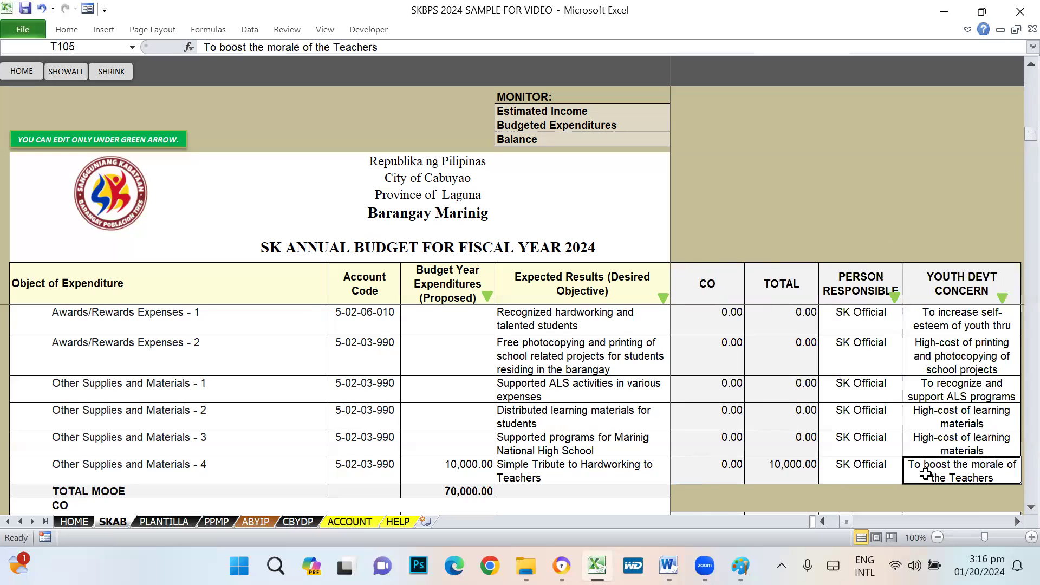
- Enter 20,000 as the Environmental Protection Other MOOE amount in H121
scroll(431, 462, down, 2)
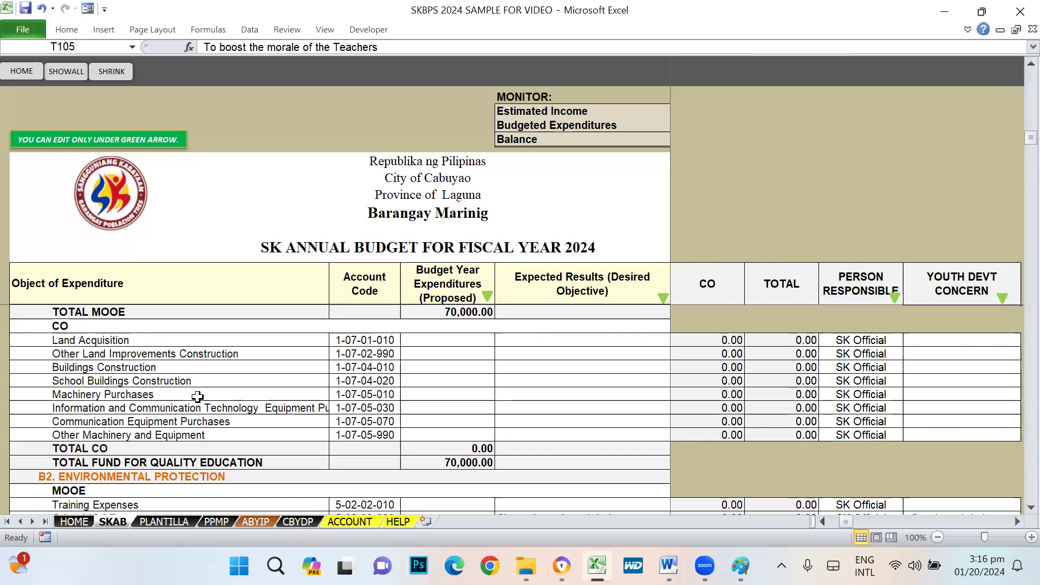
scroll(325, 428, up, 1)
scroll(409, 426, up, 1)
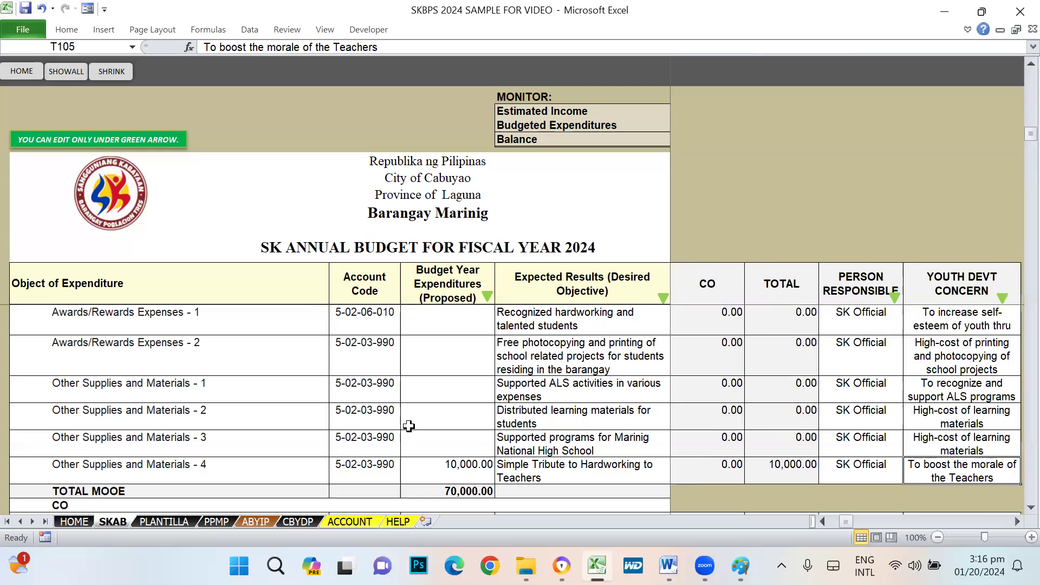
scroll(409, 426, down, 5)
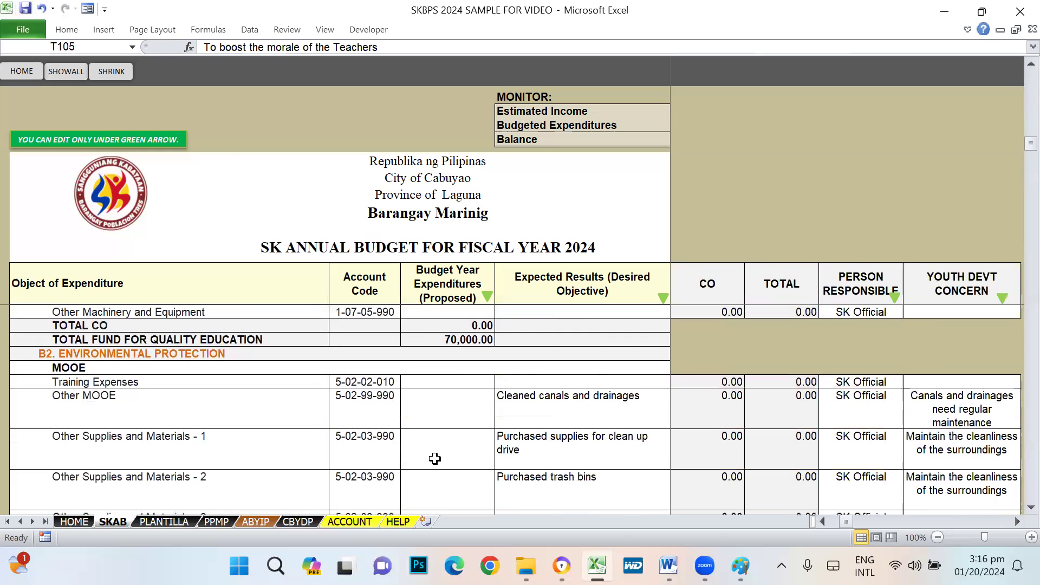
click(425, 410)
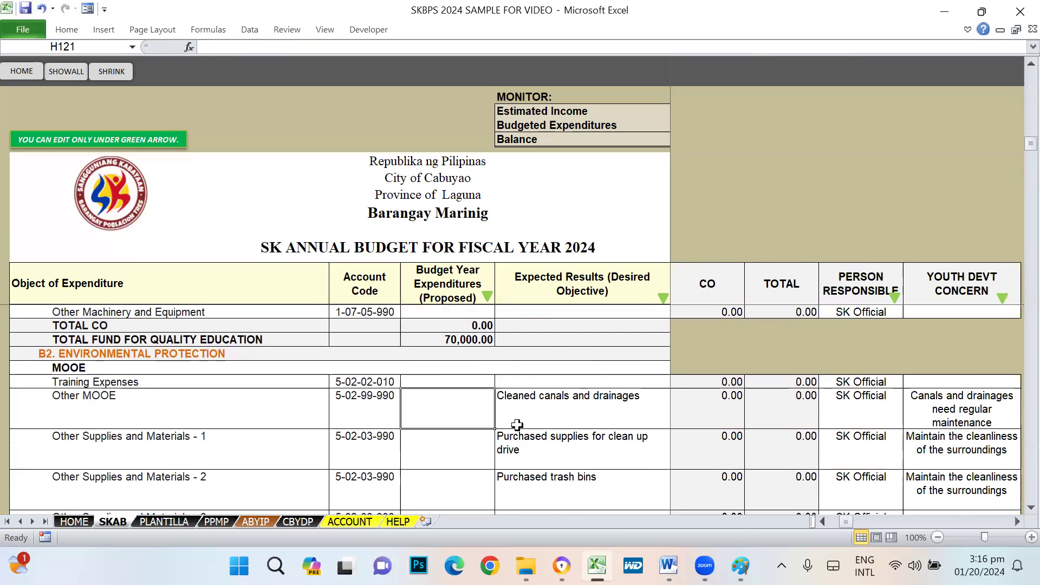
scroll(517, 424, down, 1)
click(439, 340)
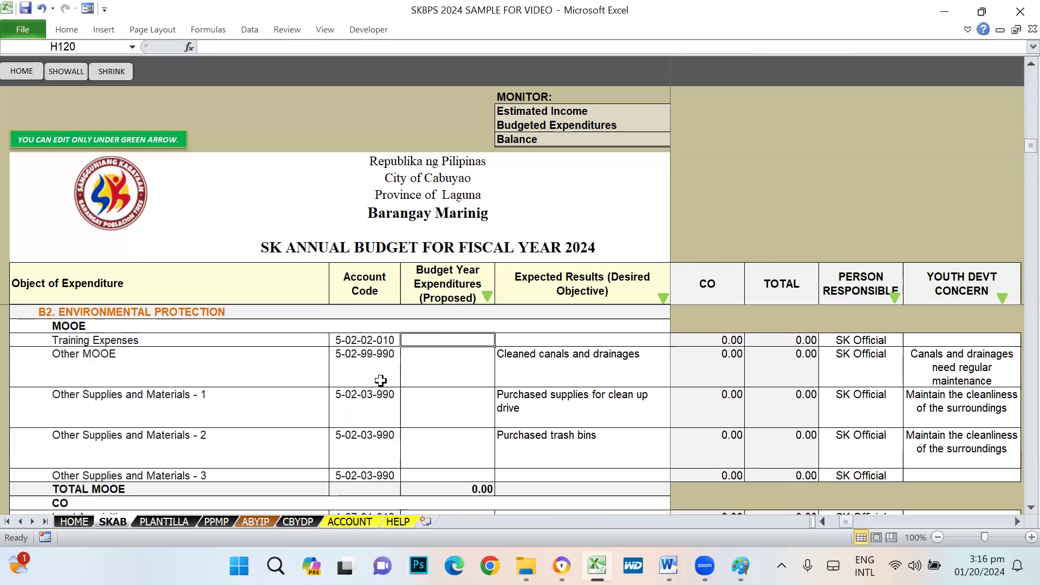
click(450, 374)
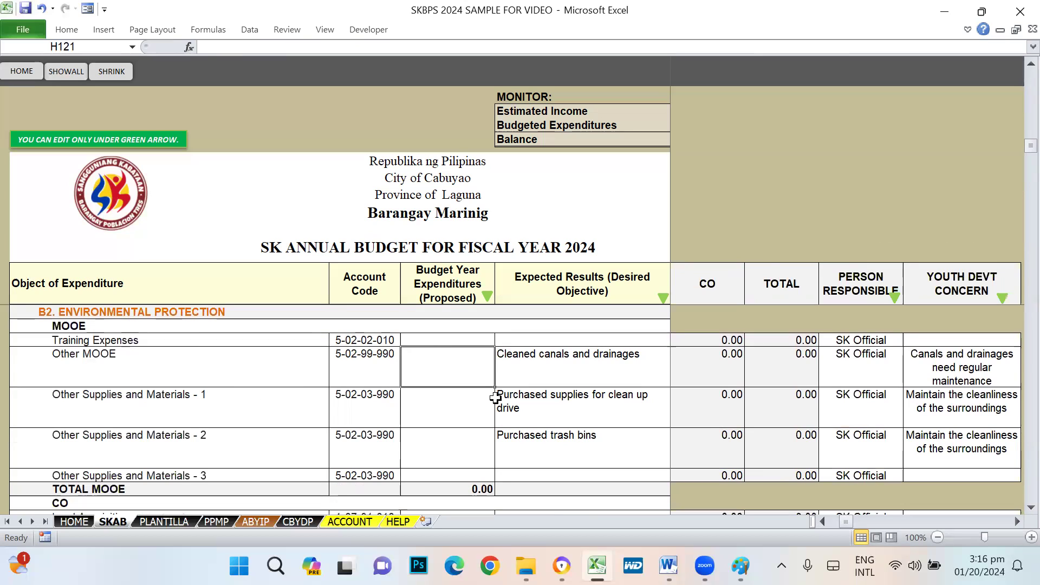
key(Right)
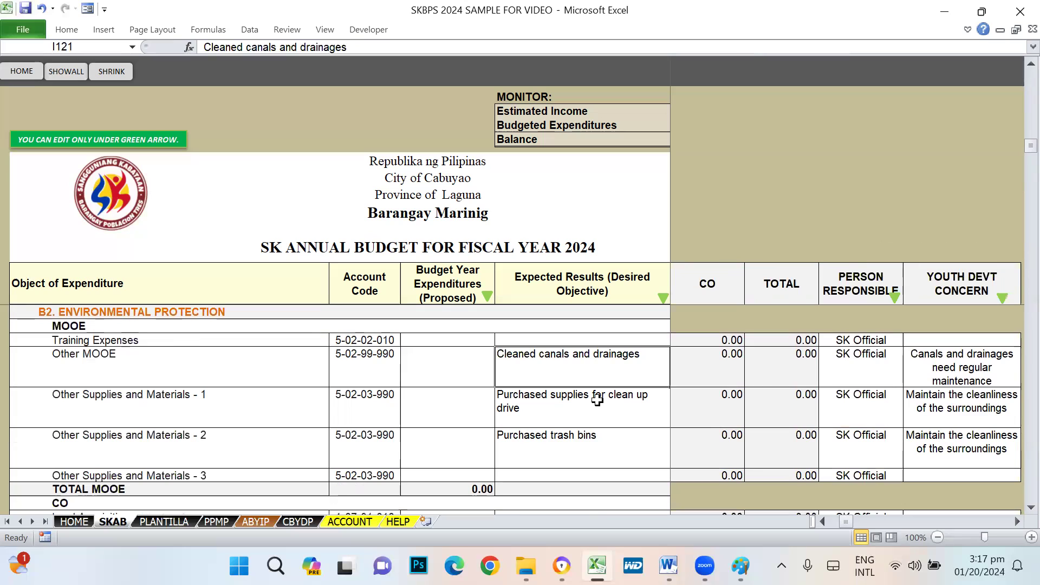
key(Left)
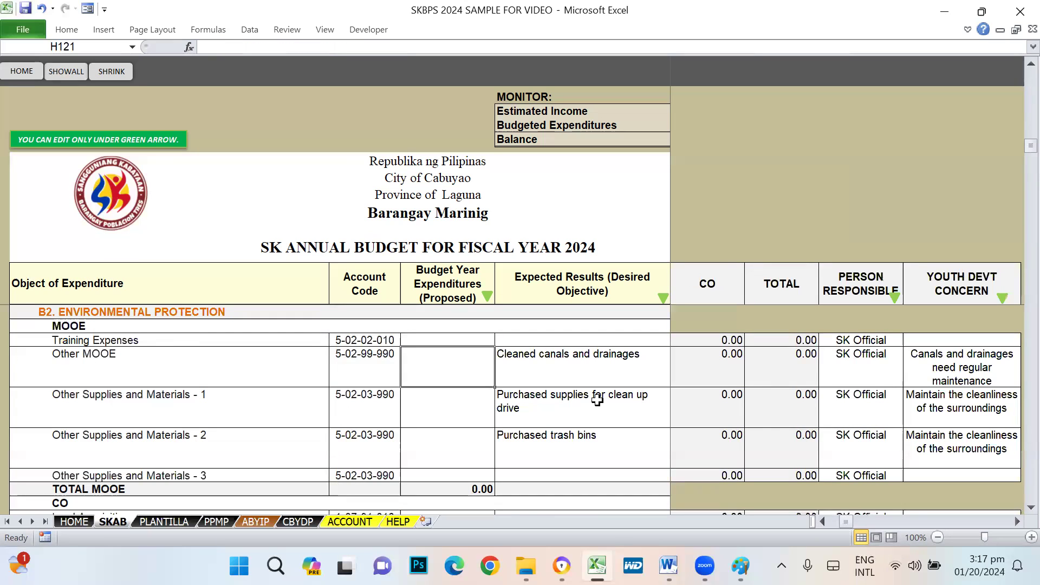
text(20000)
key(Return)
- Review the Other MOOE row's ABYIP columns, keeping the Clean-up-Drive PPA text unchanged
key(Up)
key(Right)
key(Right)
key(Right)
key(Left)
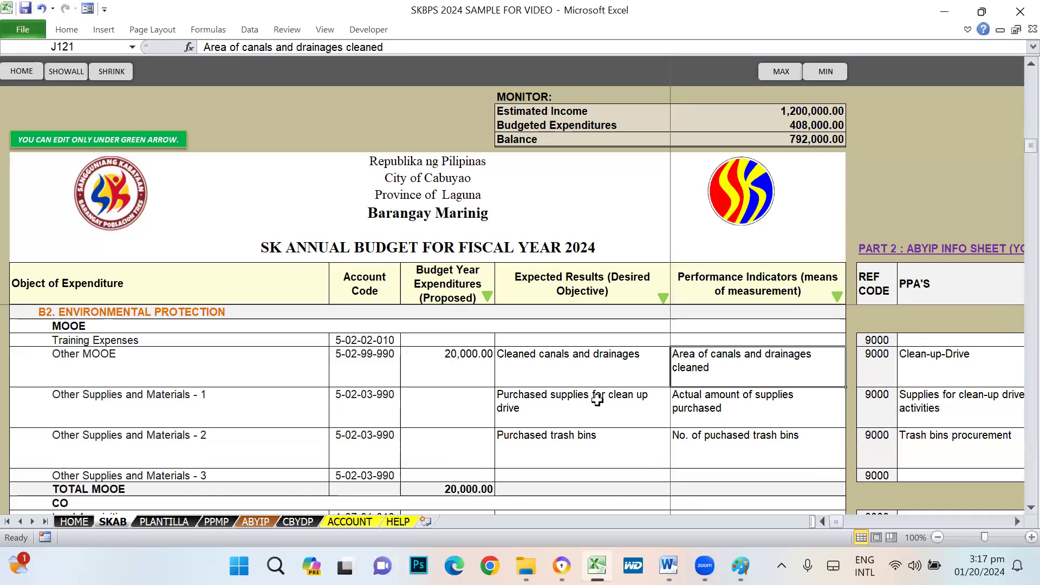
key(Right)
key(Right)
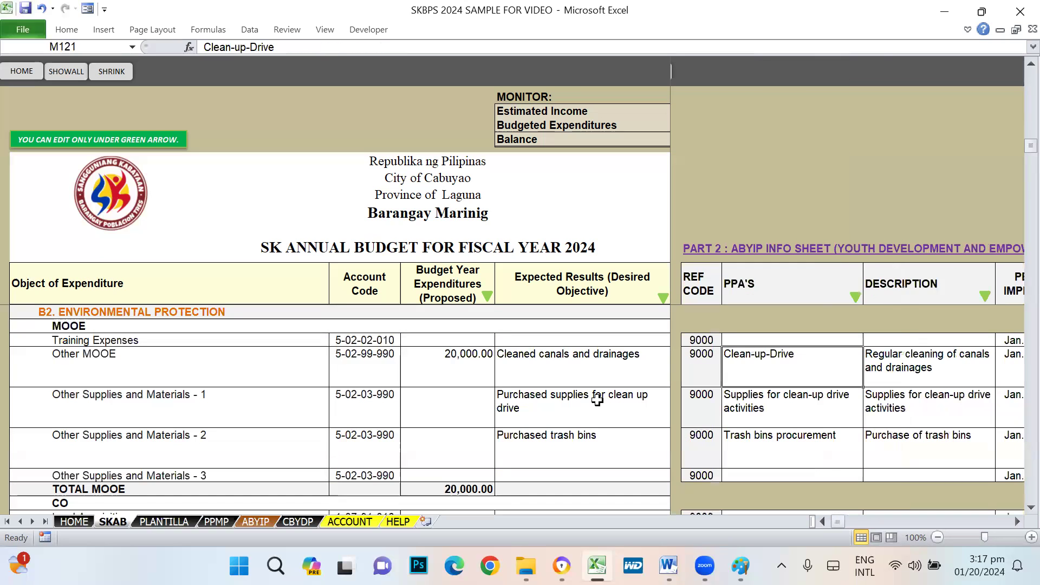
key(F2)
key(Return)
key(Up)
key(Right)
key(Right)
key(Right)
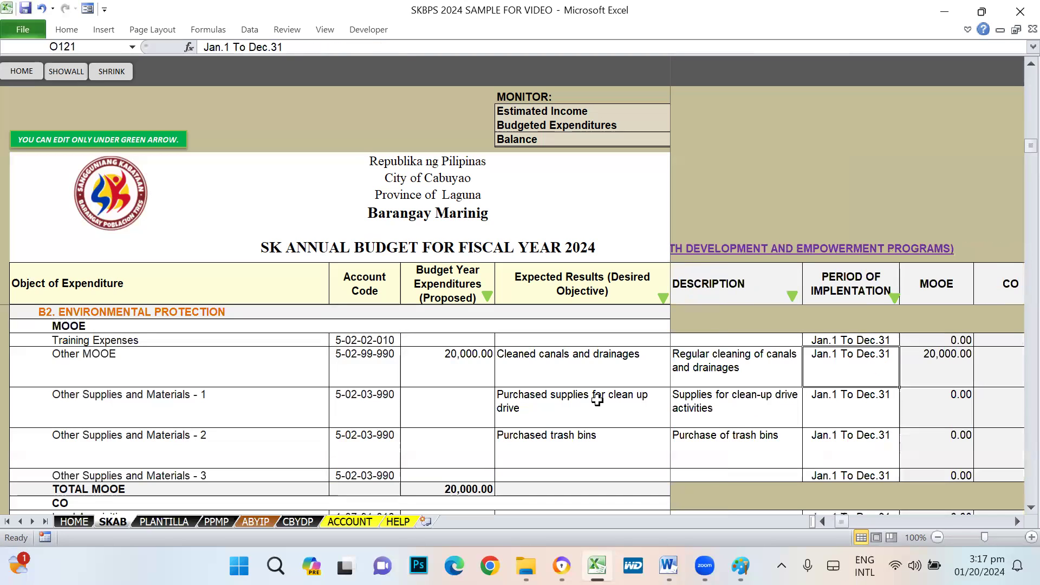
key(Left)
key(Right)
key(Right)
key(Right)
key(Right)
key(Right)
key(Right)
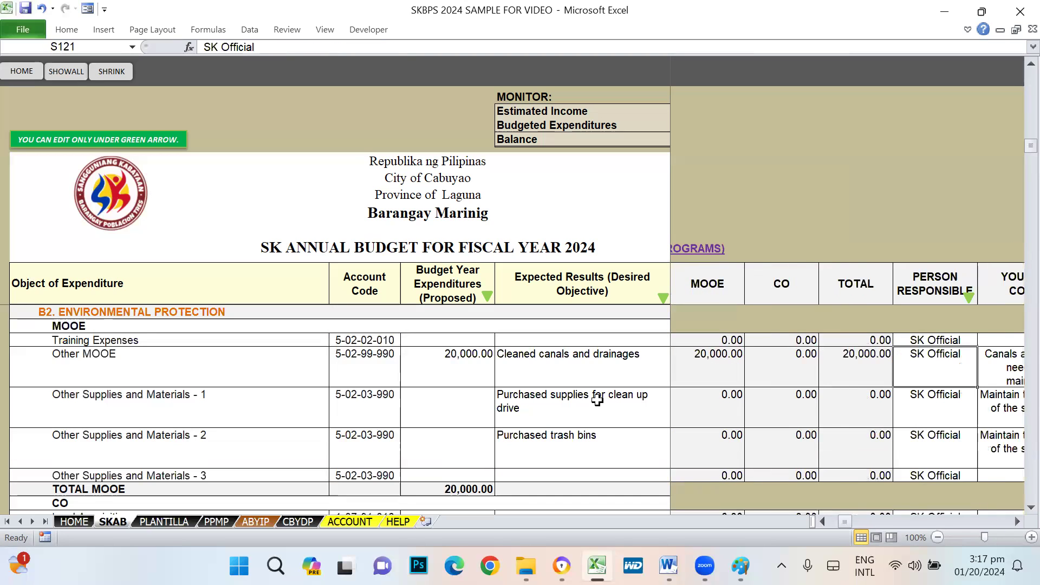
key(Left)
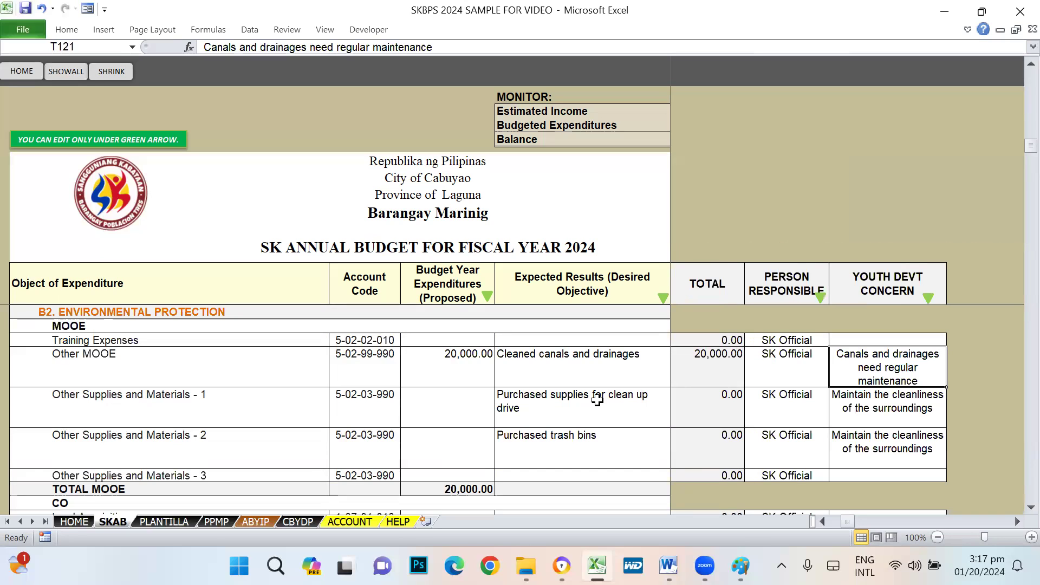
key(Left)
key(Left)
key(Left)
key(Left)
key(Left)
key(Left)
key(Left)
key(Left)
key(Left)
key(Left)
key(Left)
key(Left)
key(Left)
key(Left)
key(Left)
key(Left)
key(Left)
key(Left)
key(Right)
key(Right)
key(Right)
key(Right)
key(Right)
key(Right)
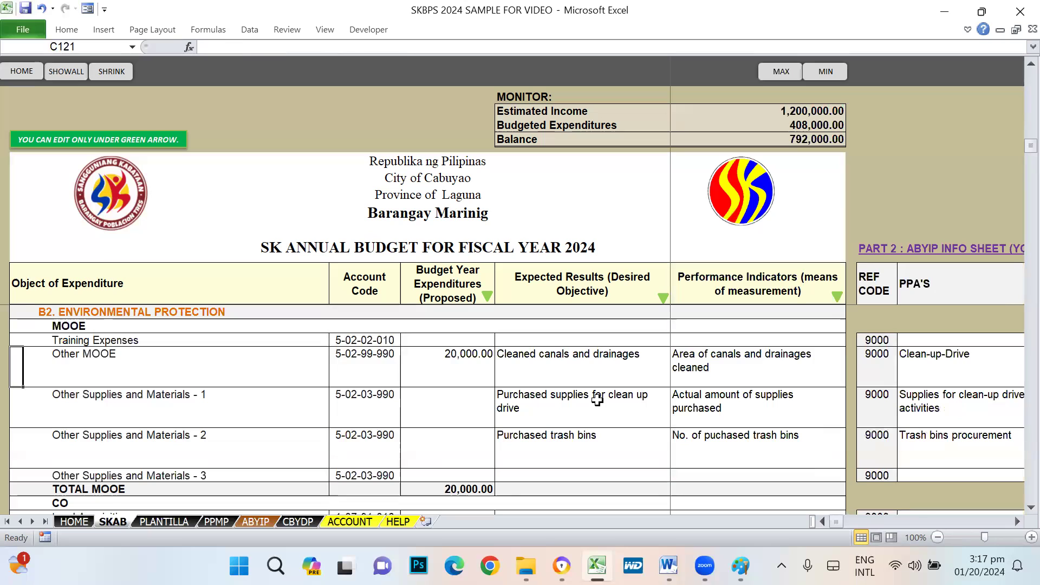
- Set Other Supplies and Materials - 1 in H122 to 5,000, correcting an initial 10,000 entry
key(Right)
key(Down)
key(Down)
key(Left)
key(Up)
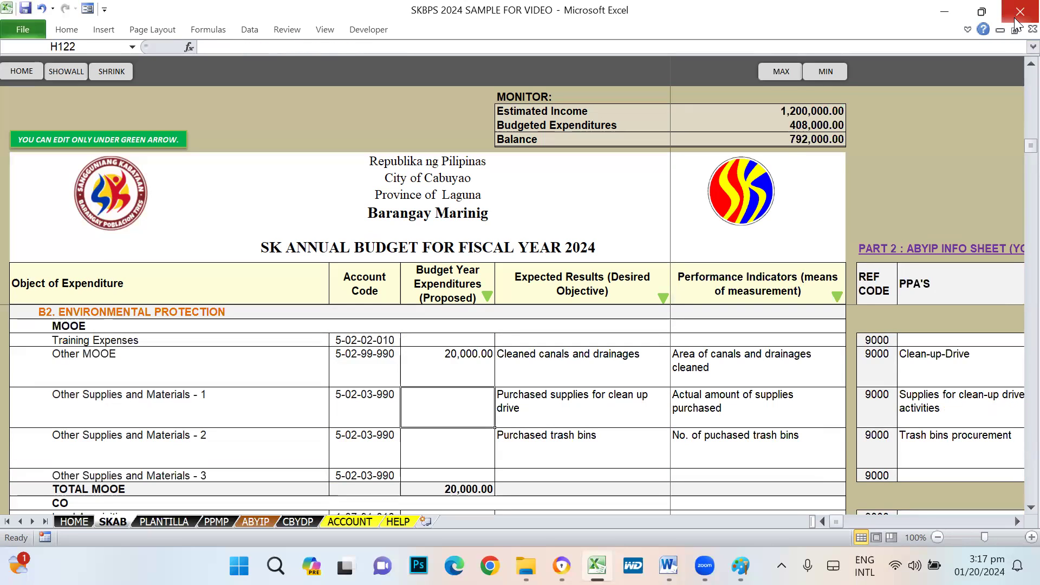
text(10000)
key(Return)
key(Up)
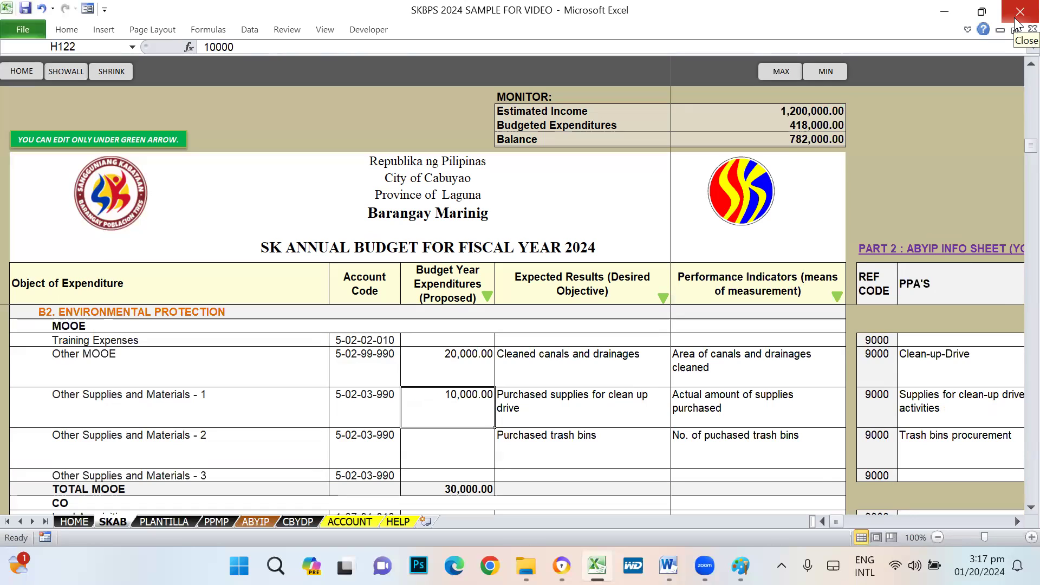
text(50000)
key(BackSpace)
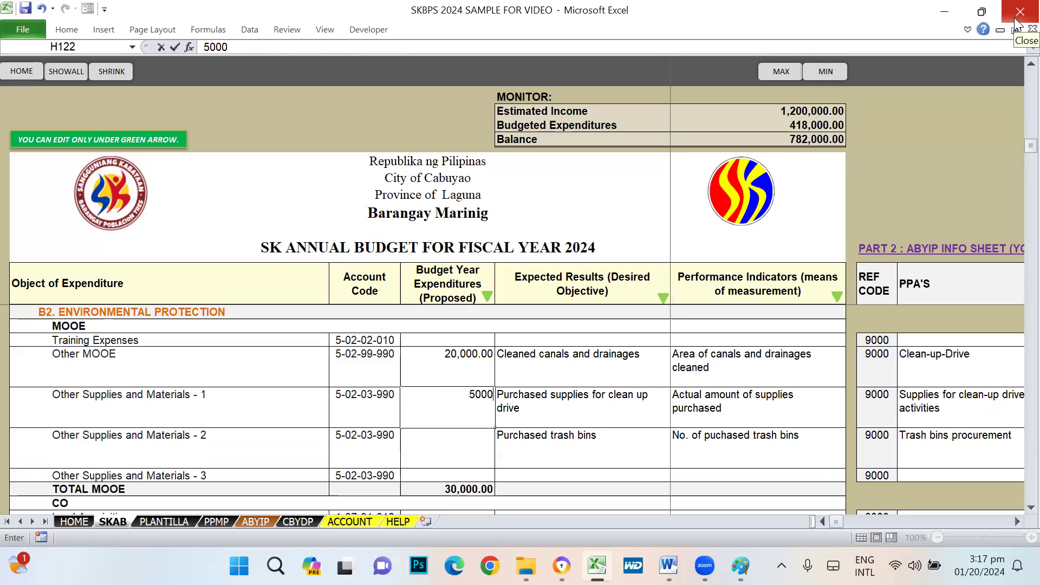
key(Return)
key(Up)
key(Right)
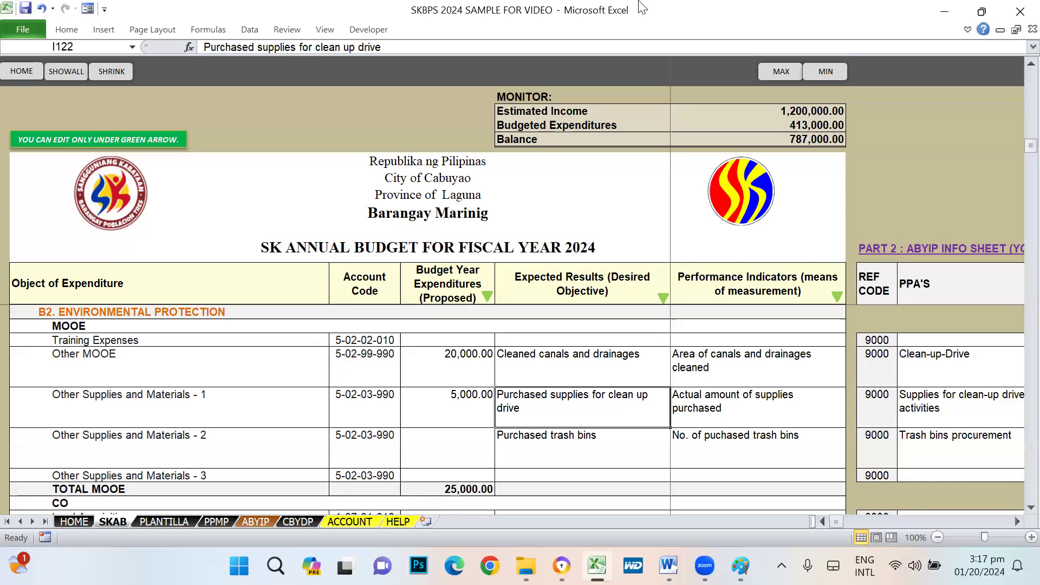
click(612, 12)
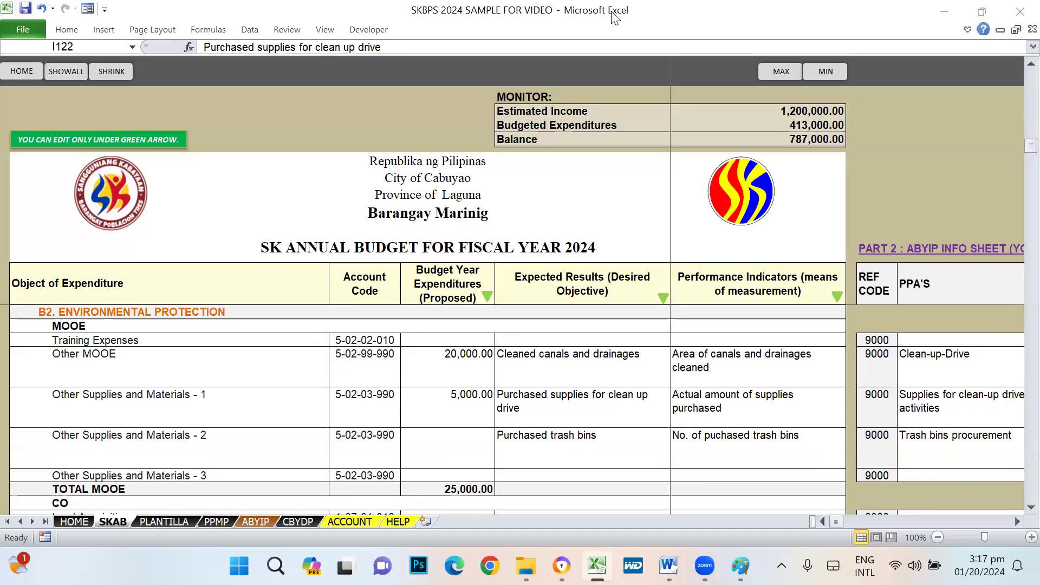